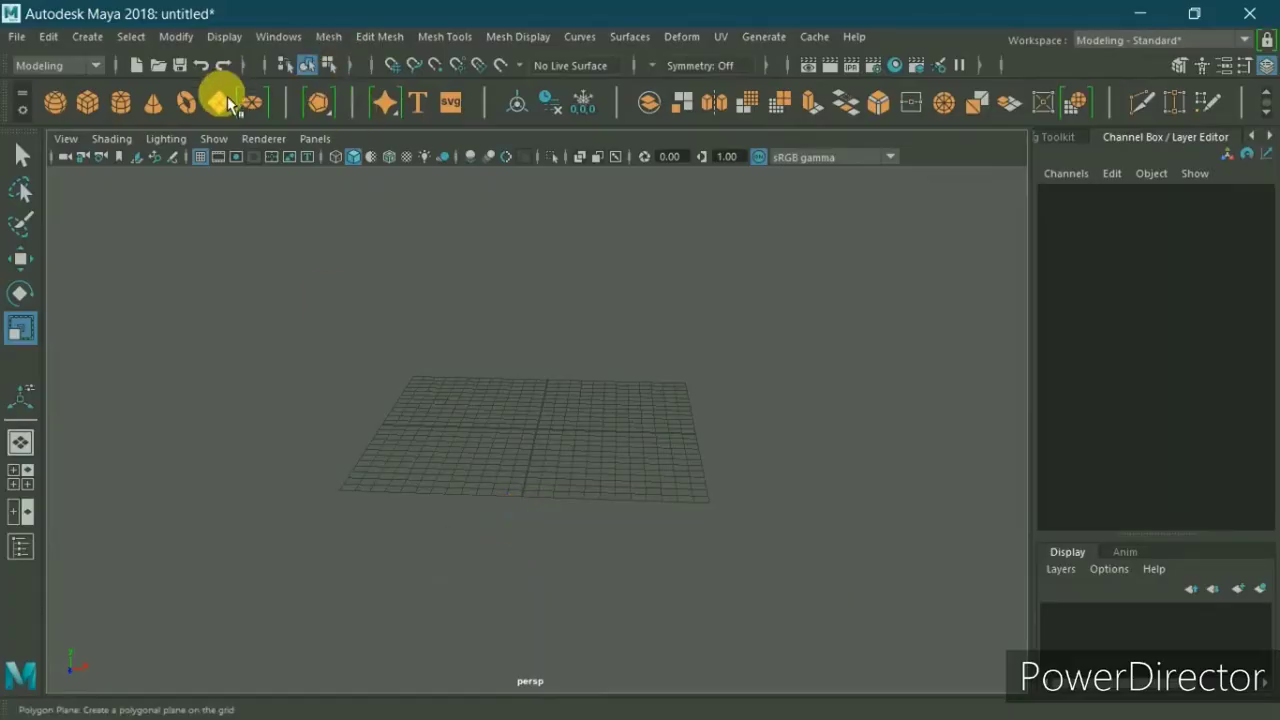
Step: Create a polygon plane with 1 subdivision in both width and height
click(227, 96)
click(1086, 403)
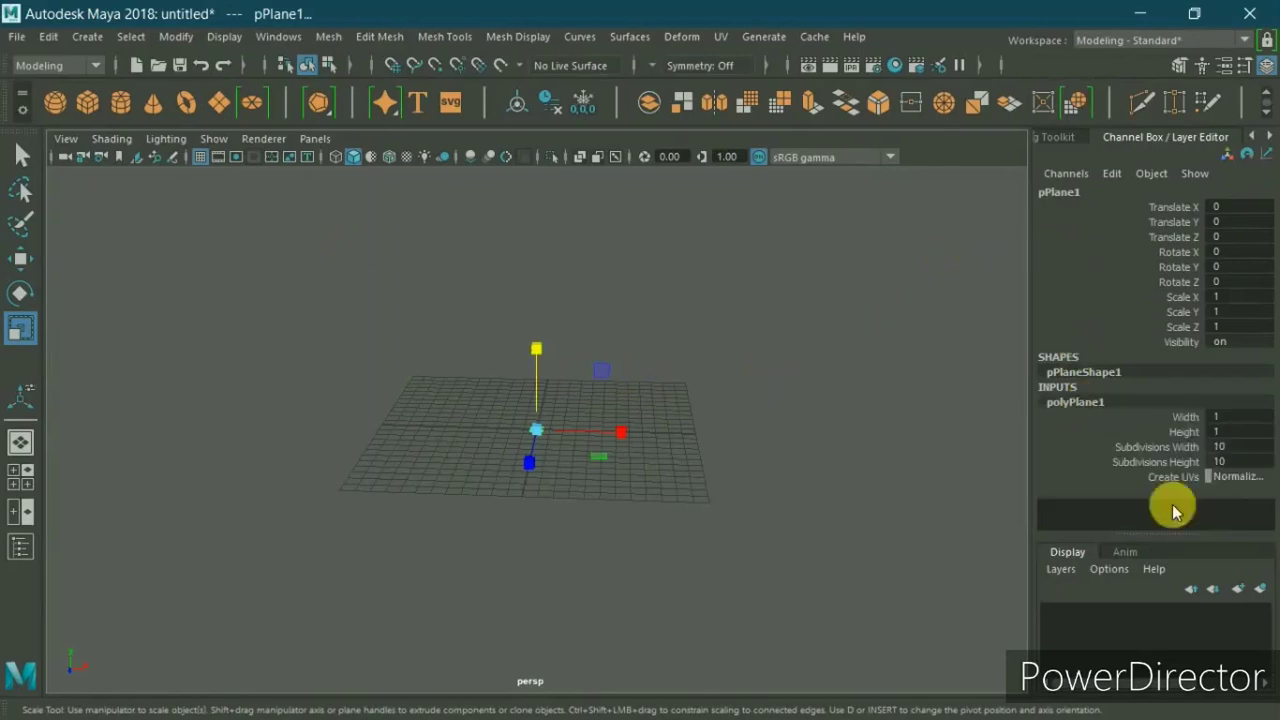
drag(1210, 447, 1210, 462)
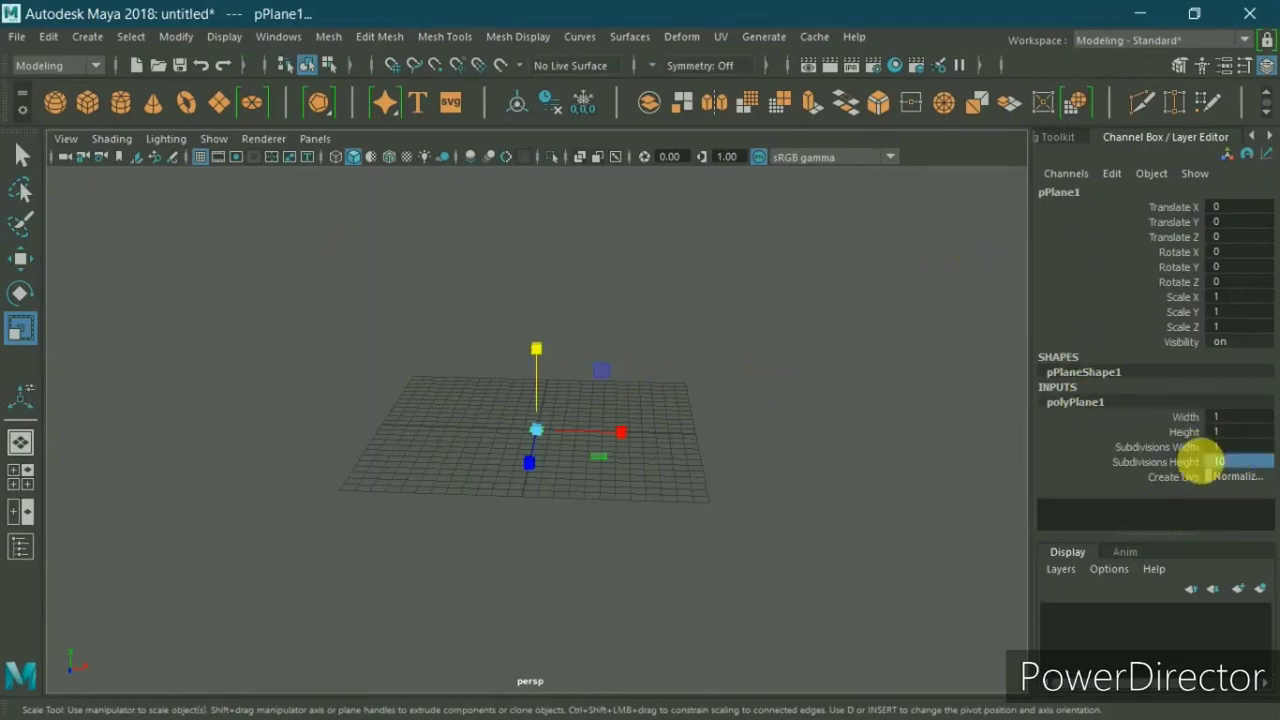
text(1)
key(Return)
Step: Scale the plane uniformly to about 29.8 and raise it to Y 0.978
drag(536, 430, 814, 478)
key(space)
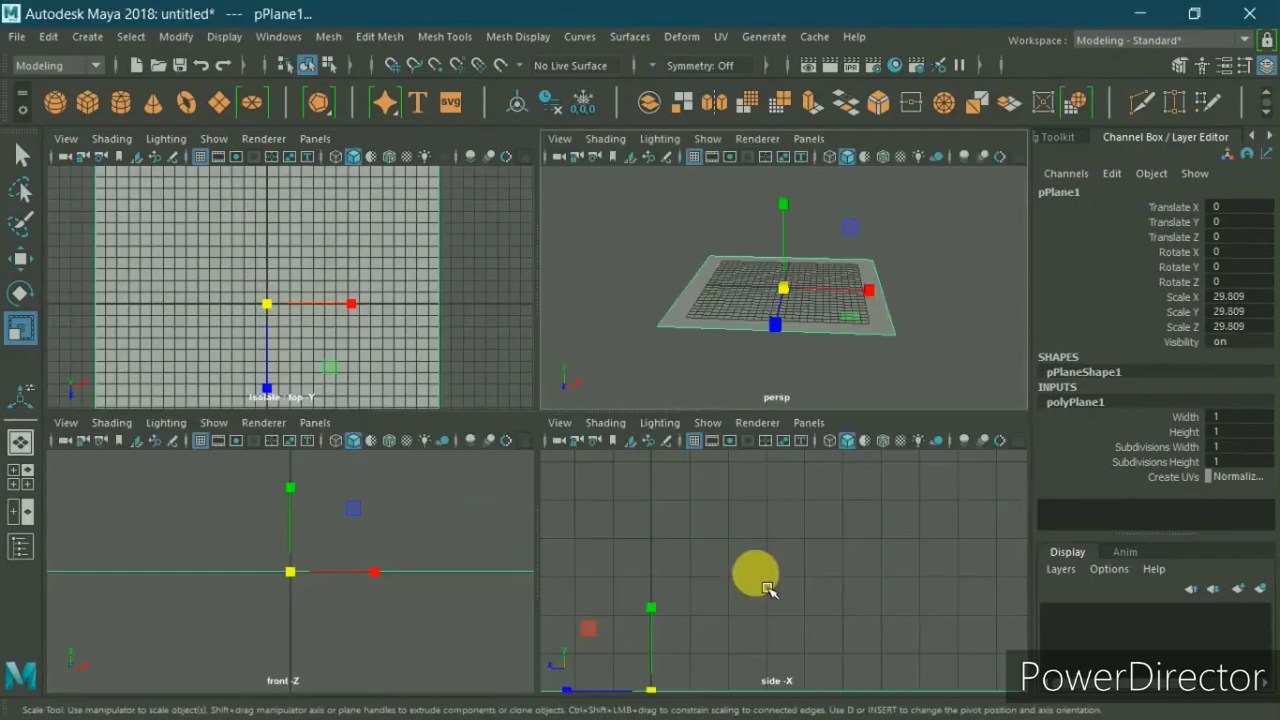
key(space)
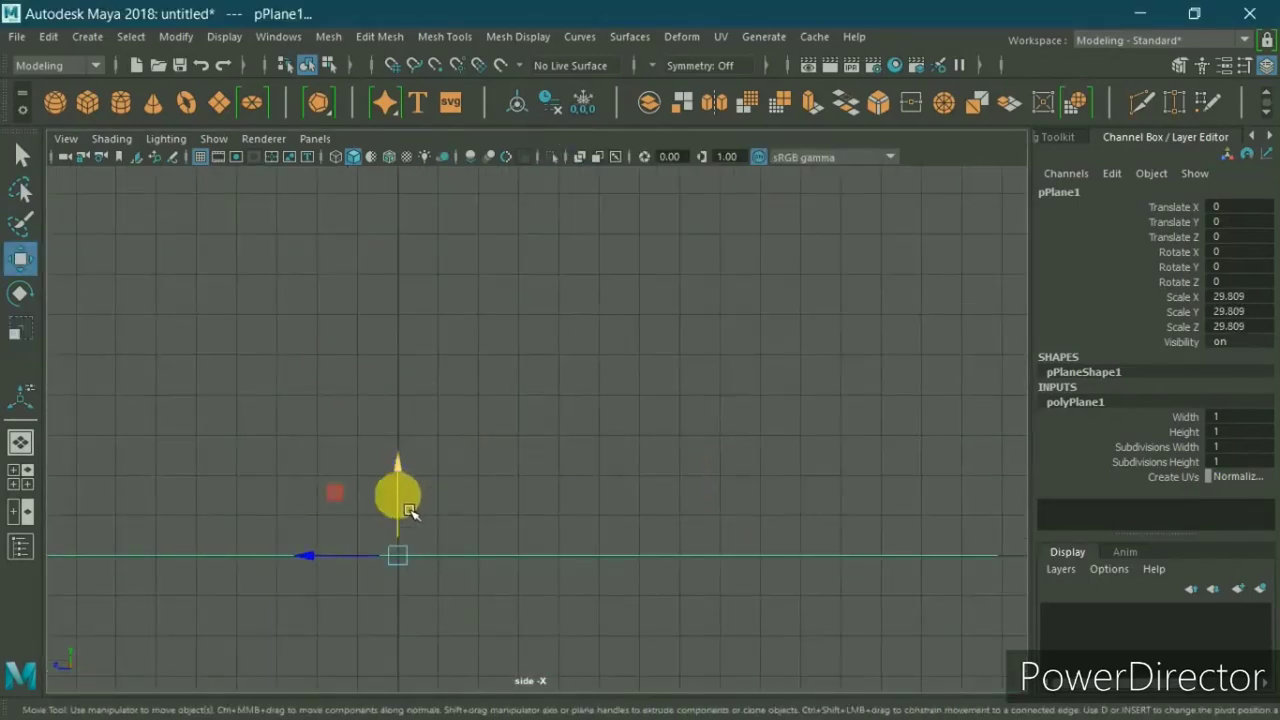
key(w)
drag(400, 506, 418, 467)
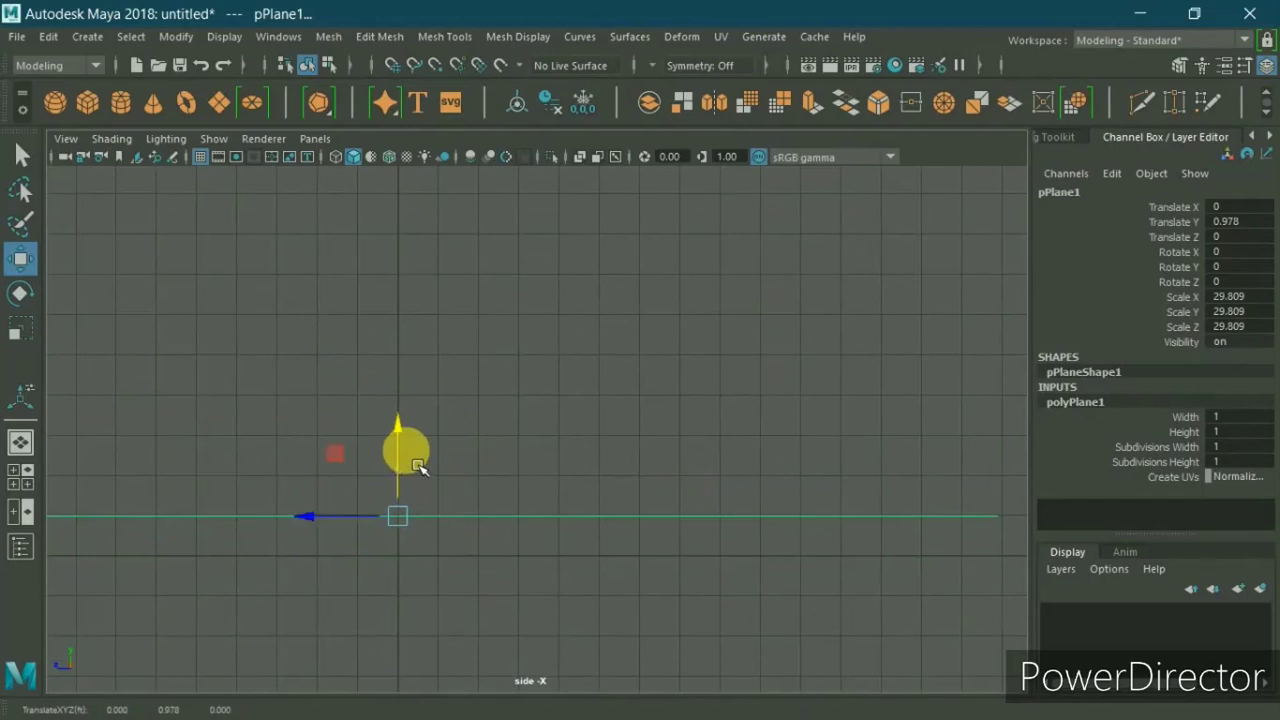
key(space)
key(space)
mouse_move(642, 340)
alt+mouse_down()
mouse_move(660, 391)
mouse_move(661, 368)
alt+mouse_up()
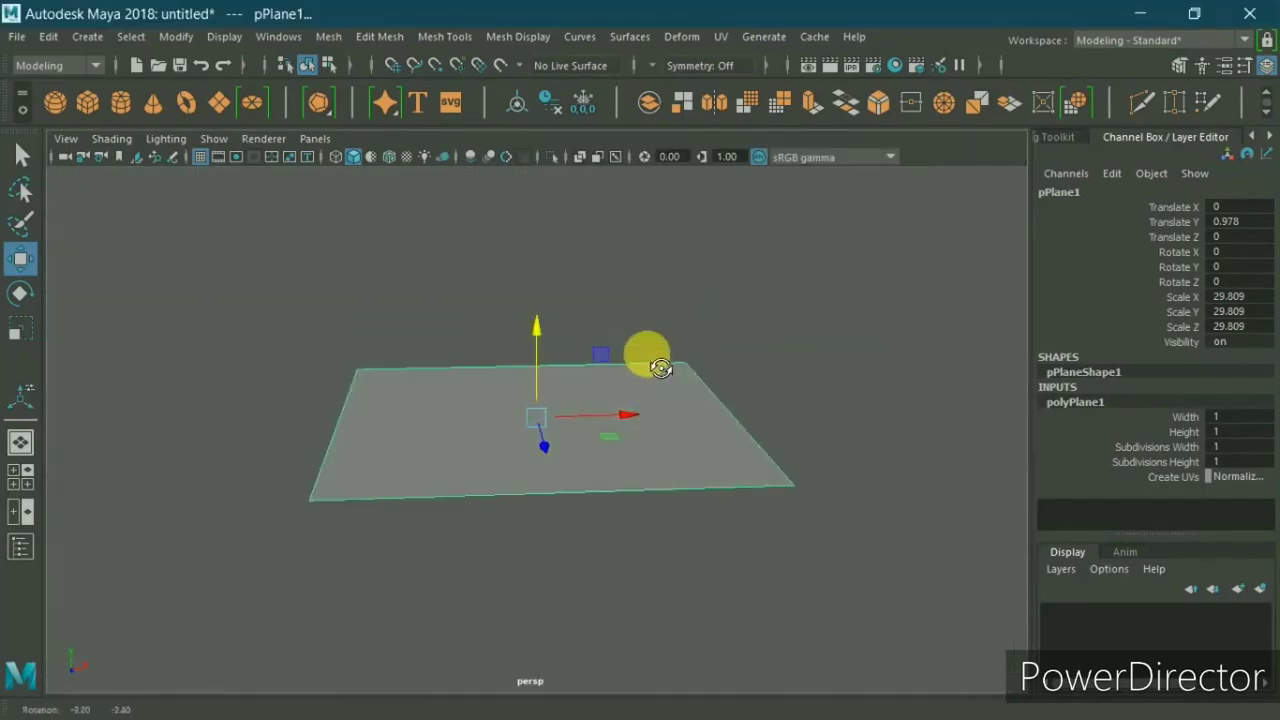
click(644, 269)
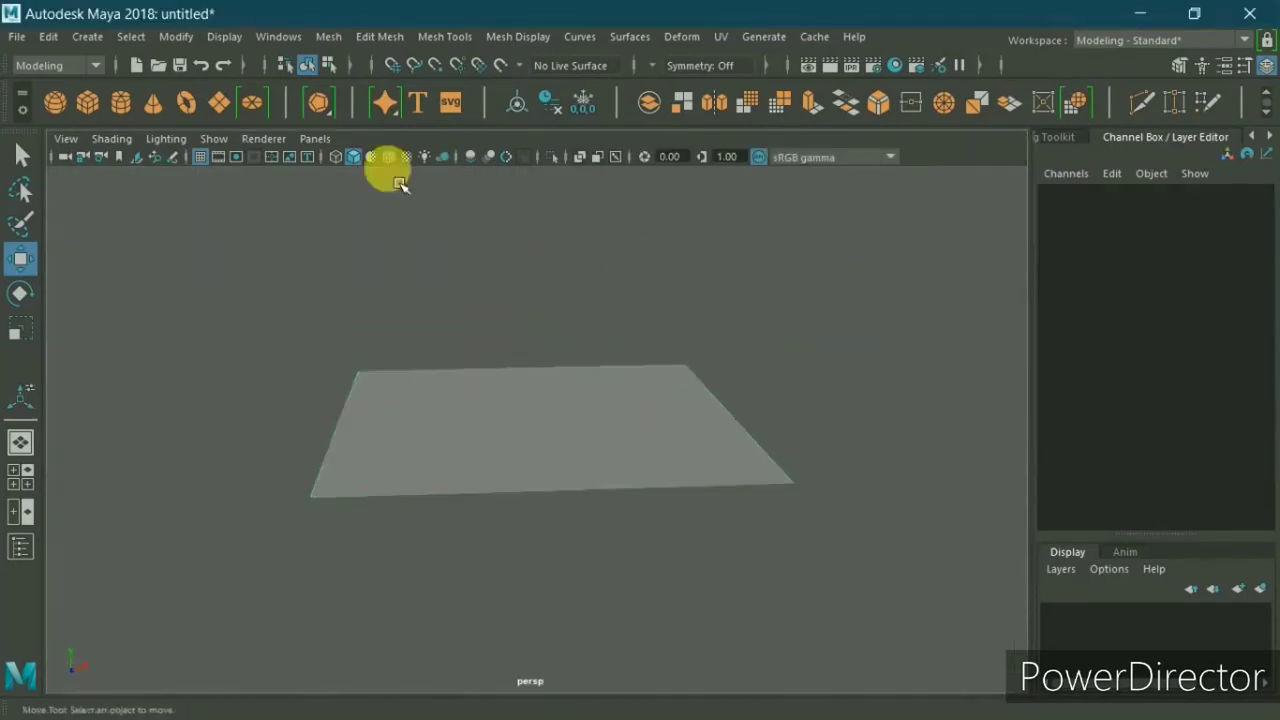
Step: Add a polygon cube, raise it above the floor and move it back along Z
click(100, 116)
key(space)
key(space)
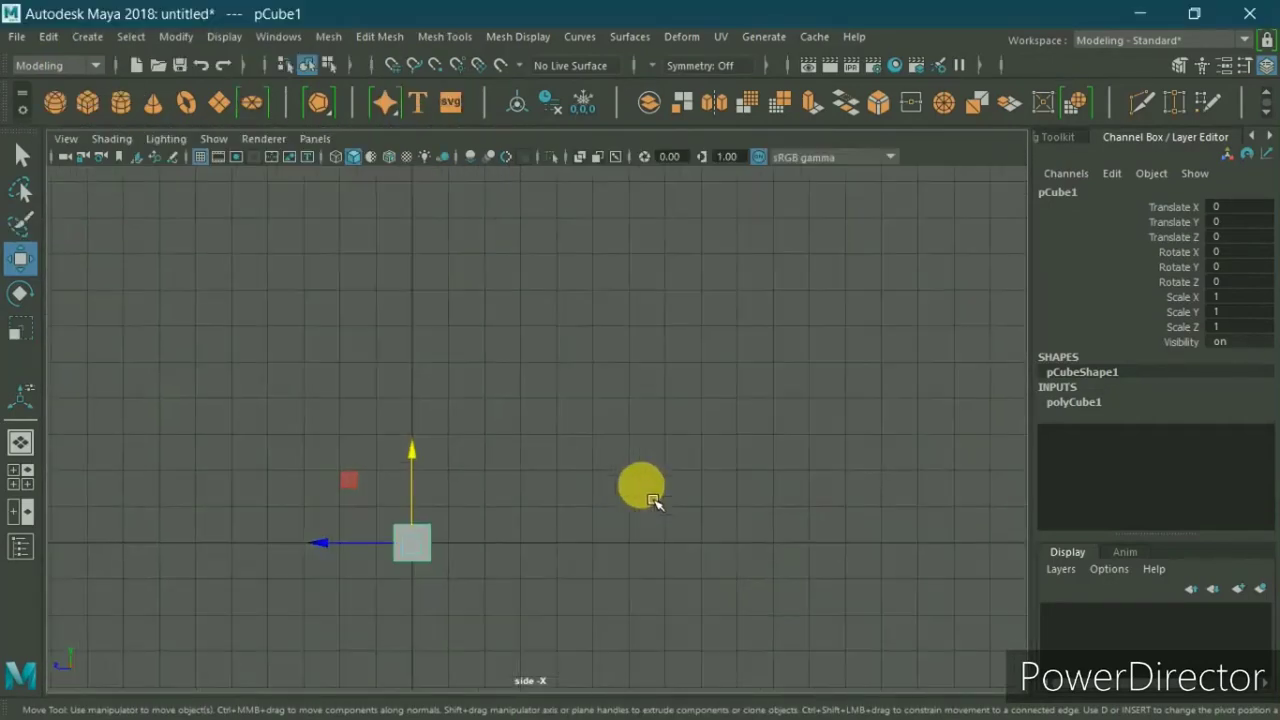
scroll(440, 520, up, 3)
drag(338, 566, 361, 492)
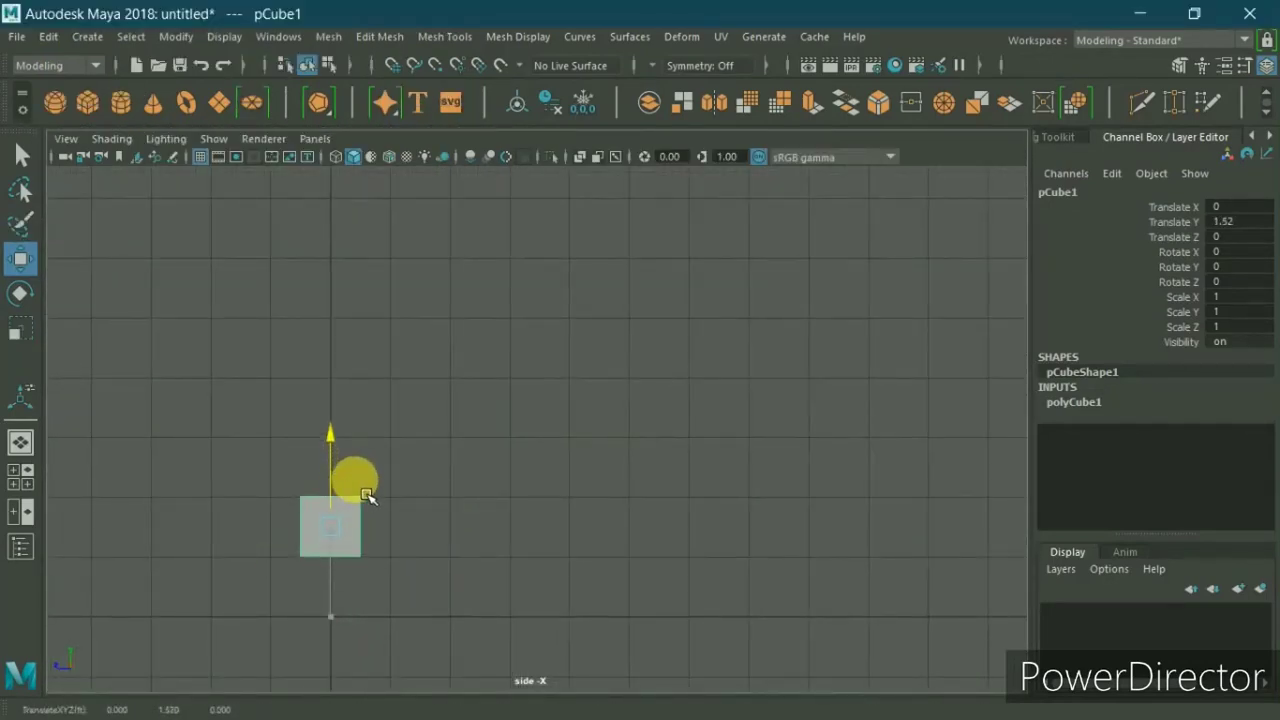
drag(251, 522, 575, 515)
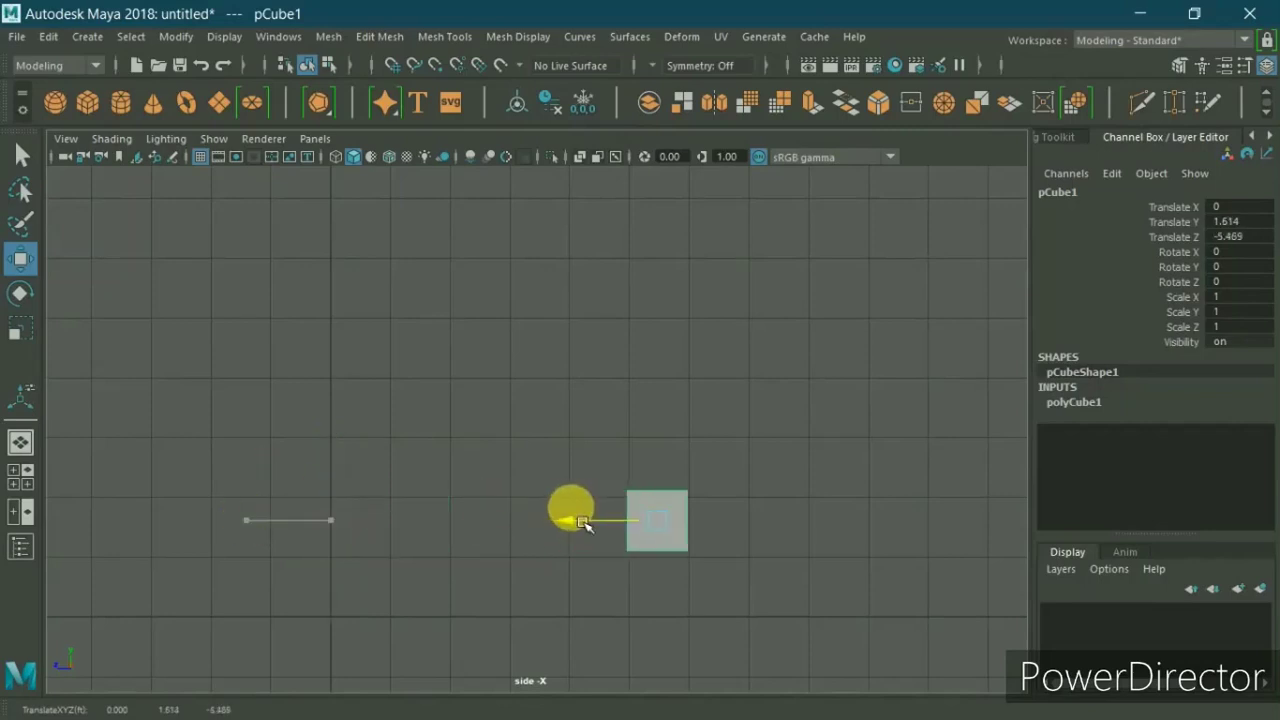
Step: Push the cube to Z -11.376 near the far edge and scale it to 1.678 X, 1.439 Z
key(space)
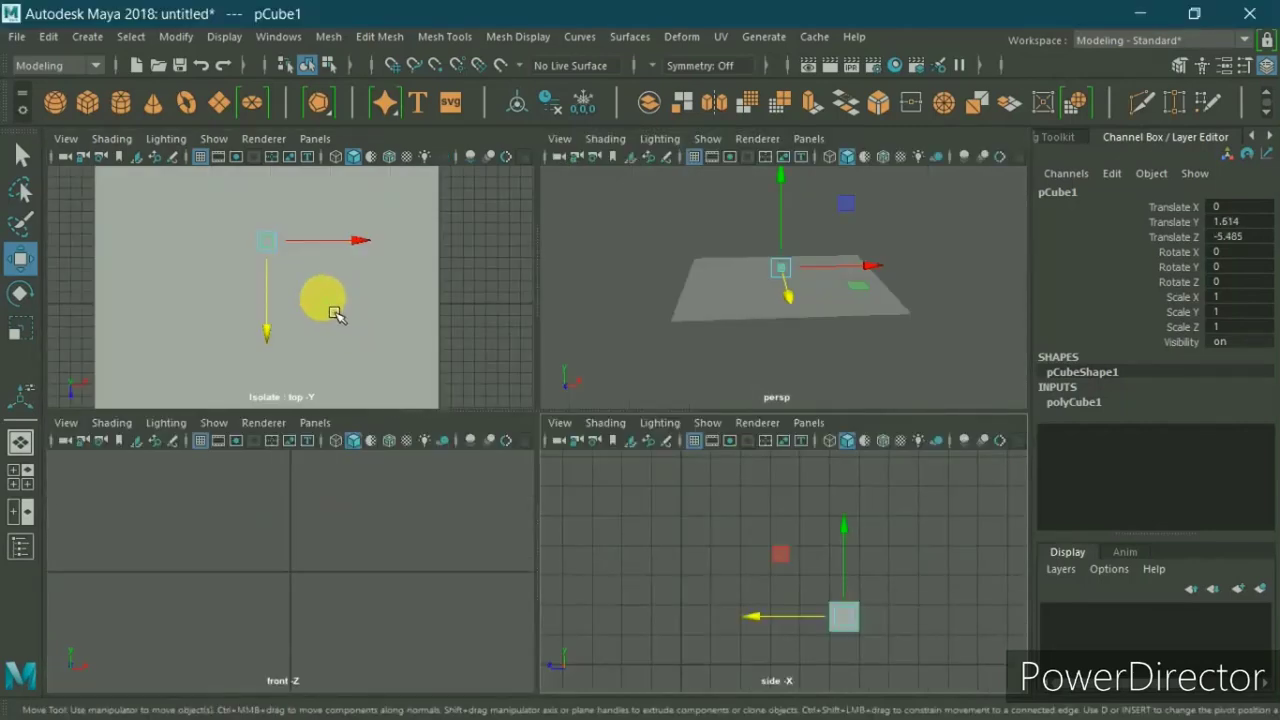
key(space)
scroll(545, 567, down, 3)
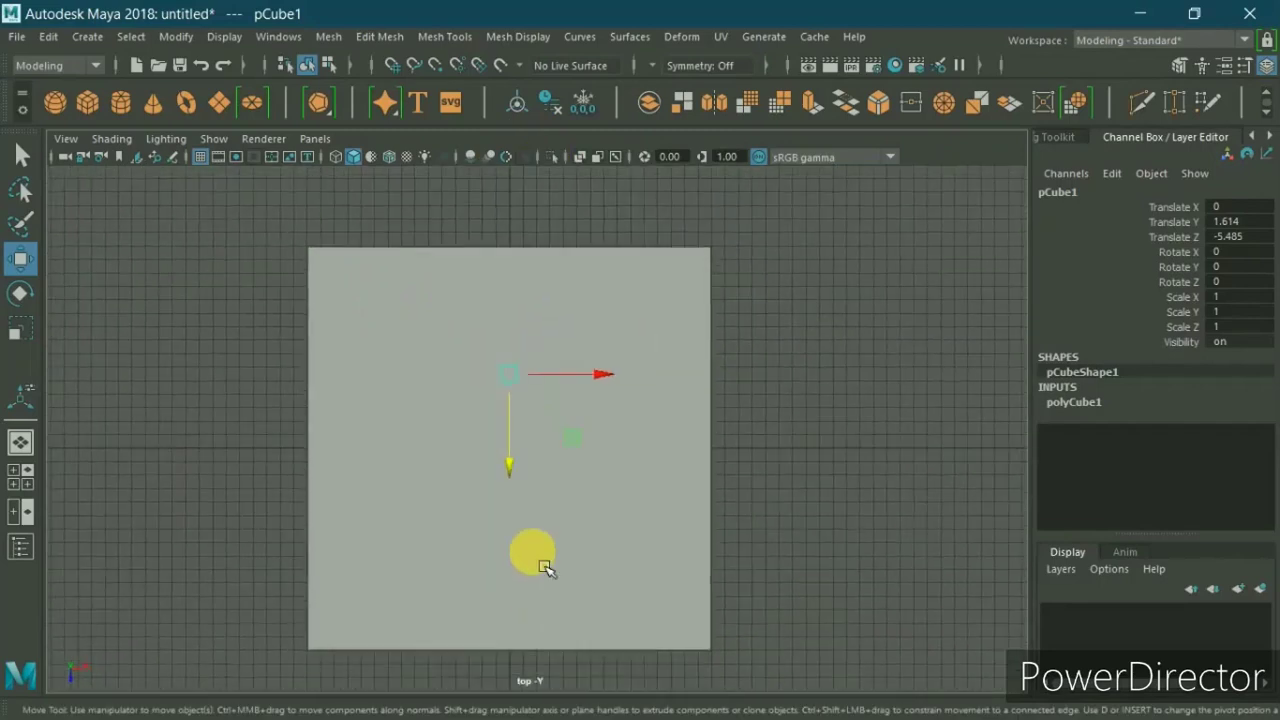
click(551, 156)
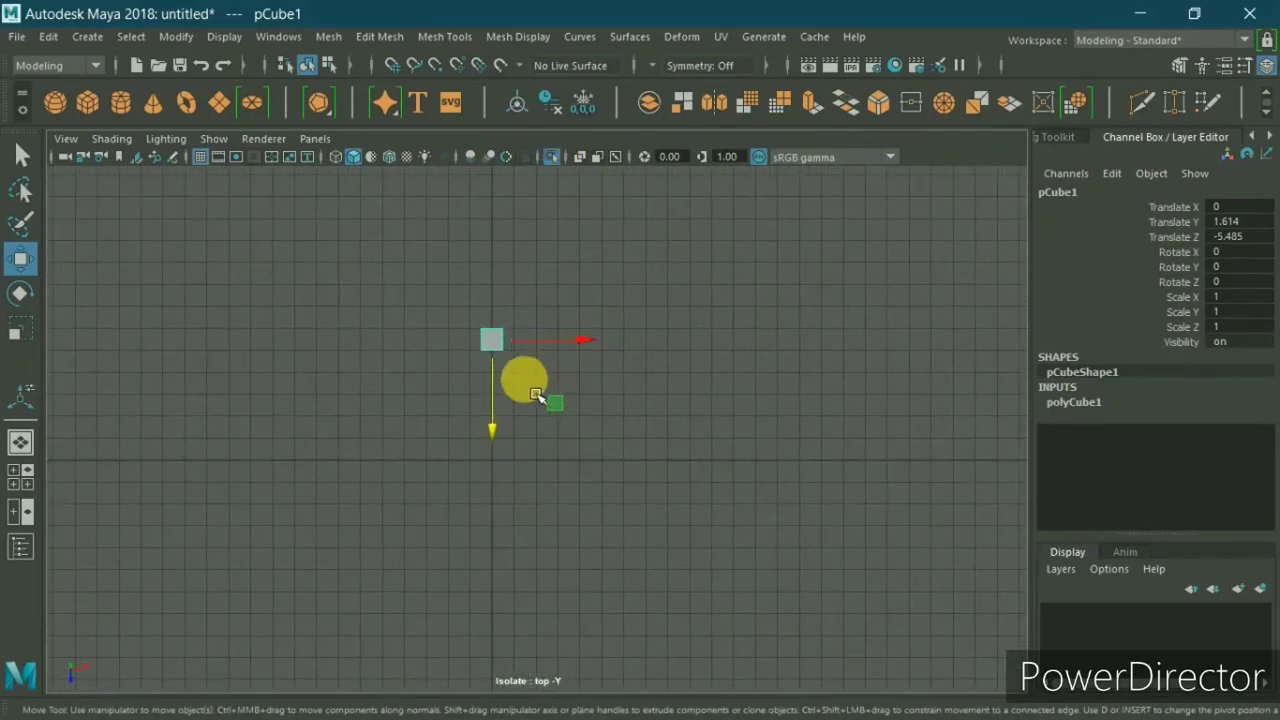
click(551, 157)
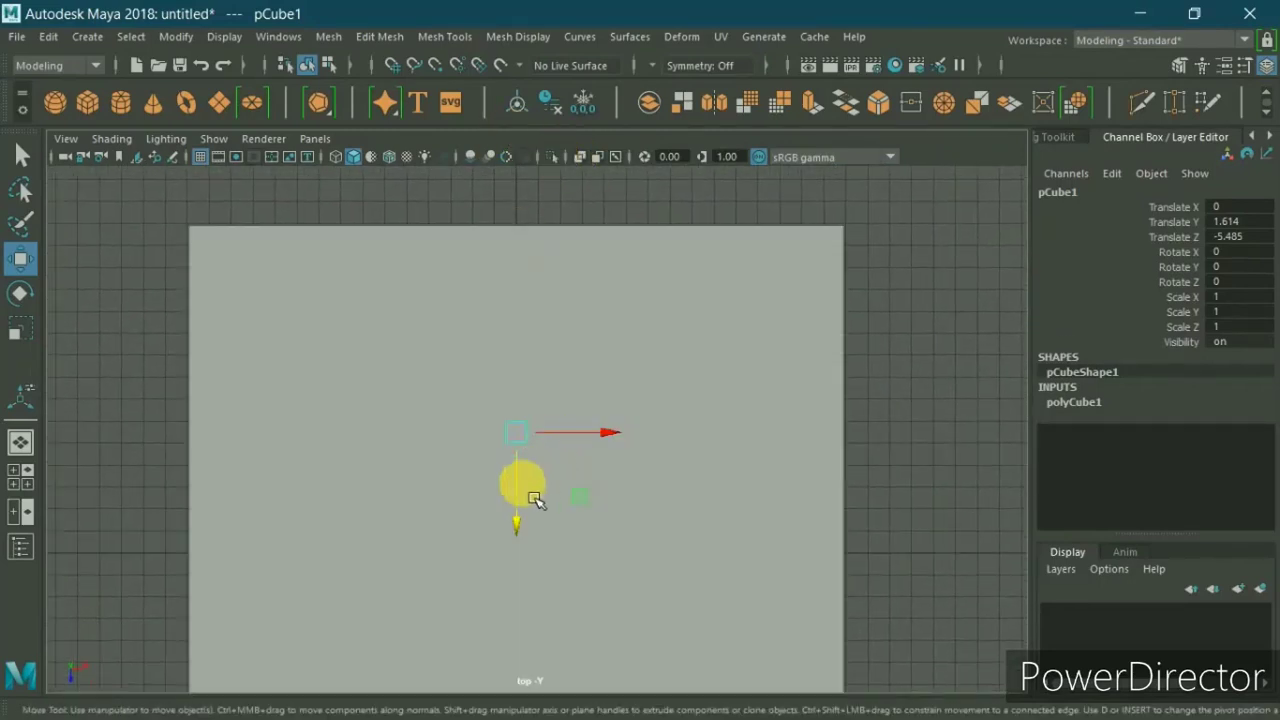
drag(535, 498, 523, 367)
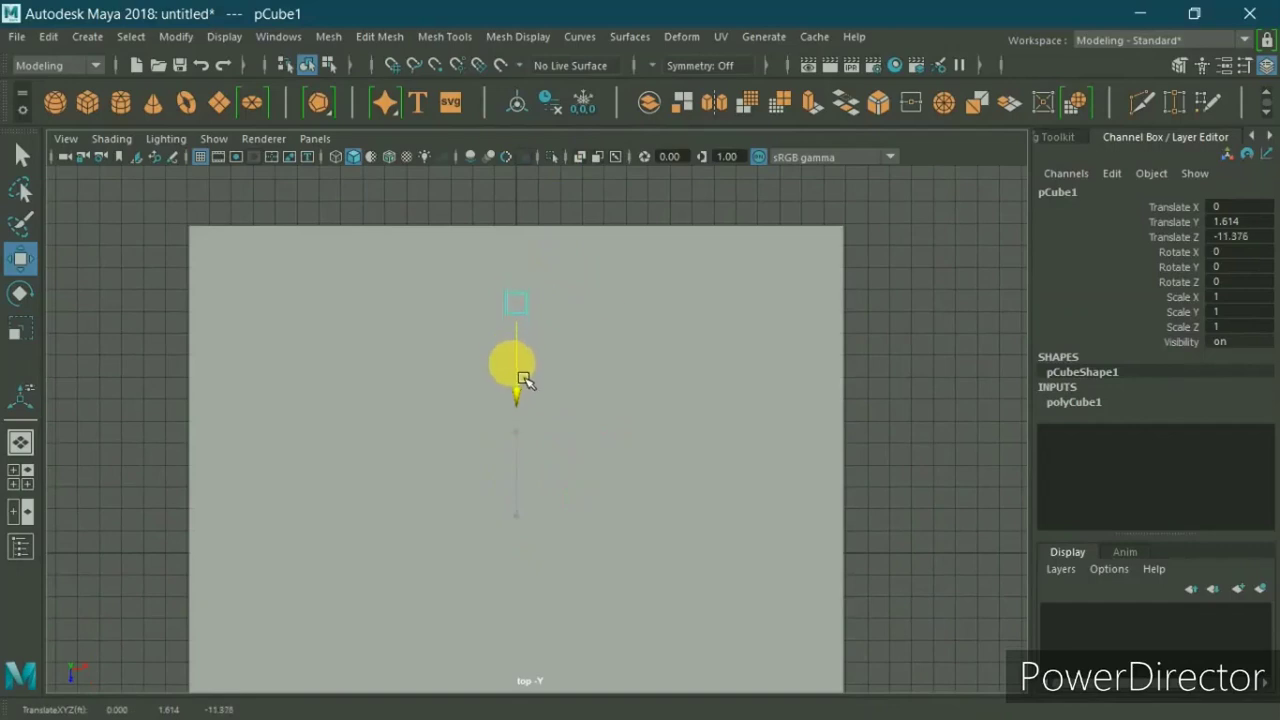
key(r)
drag(558, 318, 556, 333)
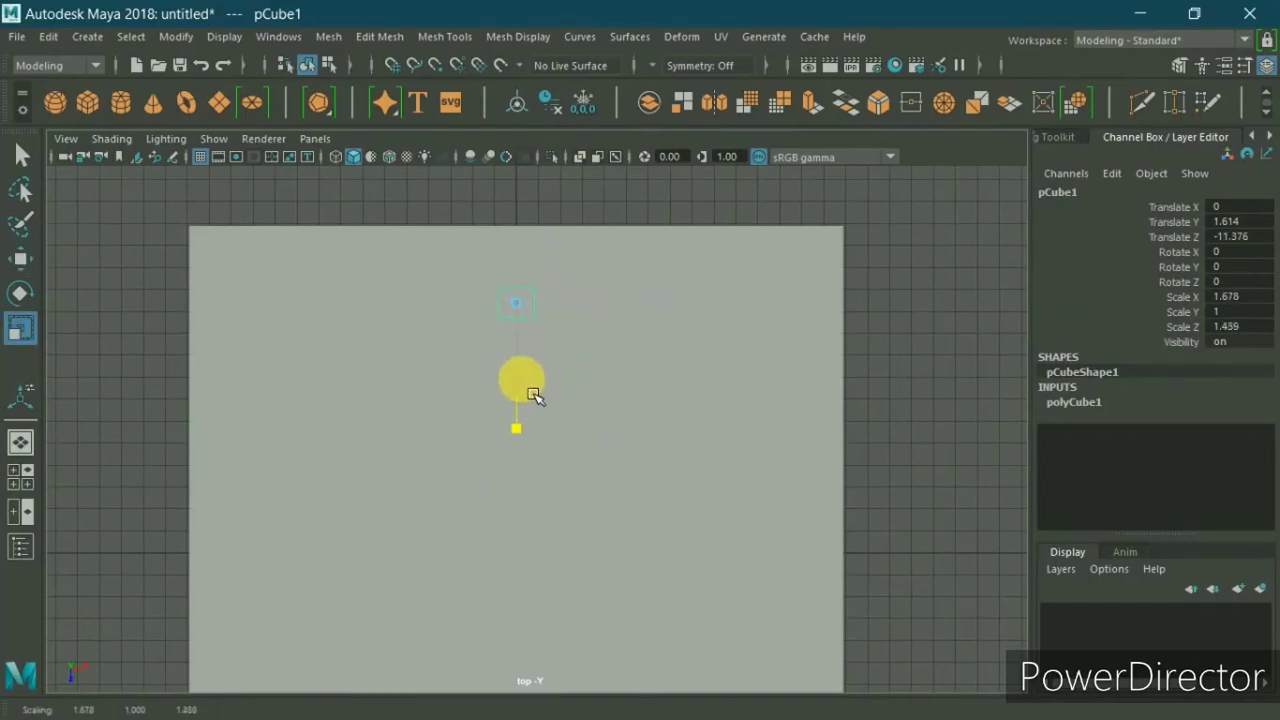
Step: In the isolated top view, widen the cube to about 5 in X and 3.38 in Z, shifting it right
click(551, 157)
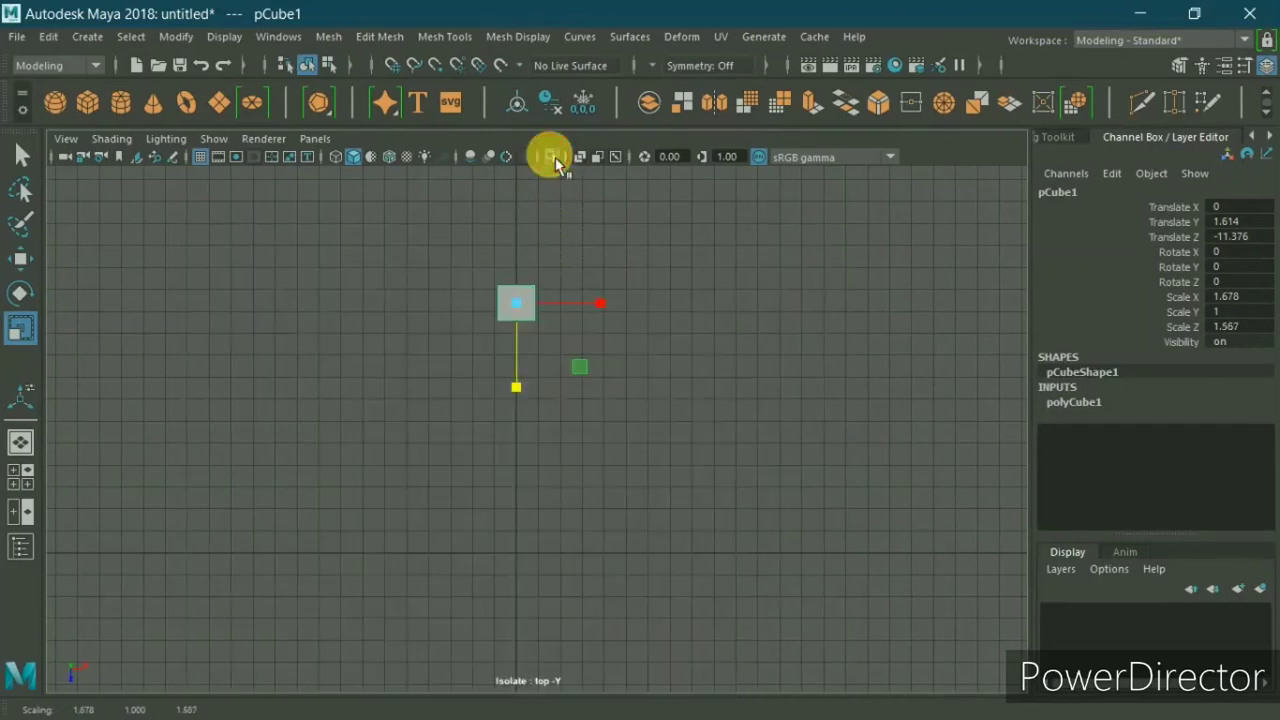
scroll(657, 346, up, 3)
alt+middle_drag(657, 346, 610, 521)
mouse_move(581, 528)
mouse_down()
mouse_move(584, 580)
mouse_move(608, 531)
mouse_up()
mouse_move(625, 456)
mouse_down()
mouse_move(667, 474)
mouse_move(753, 473)
mouse_up()
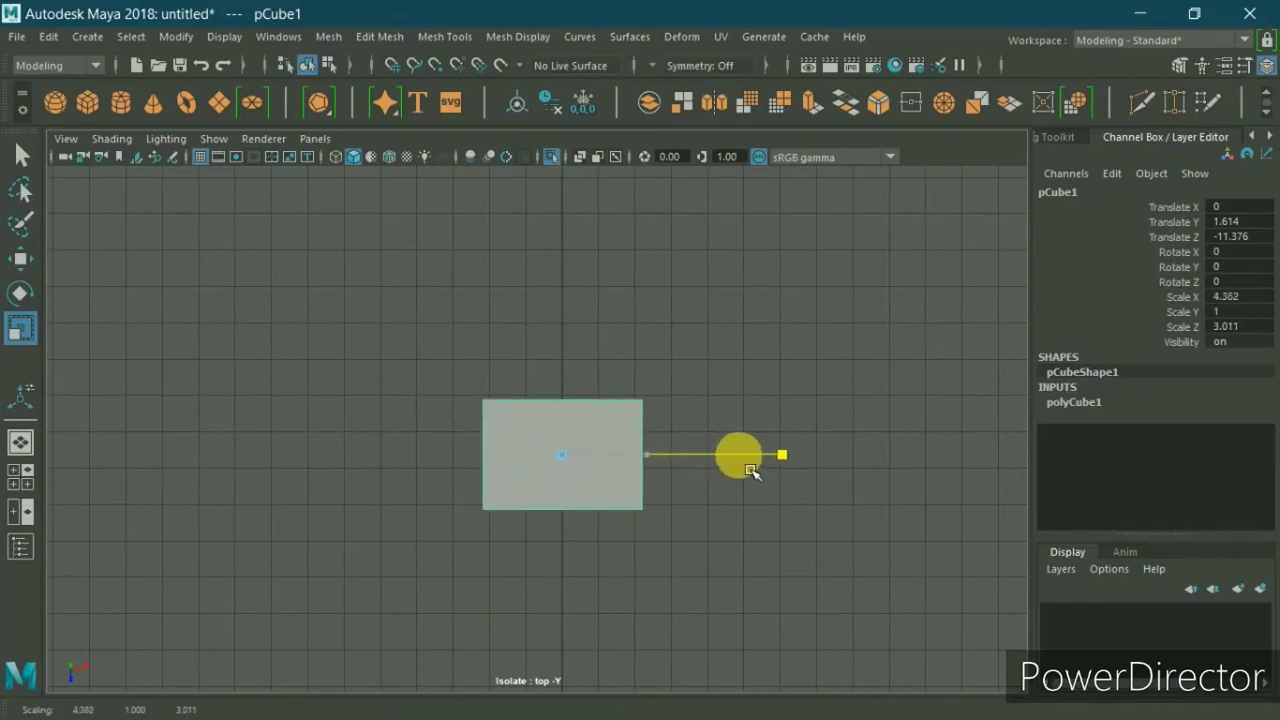
key(w)
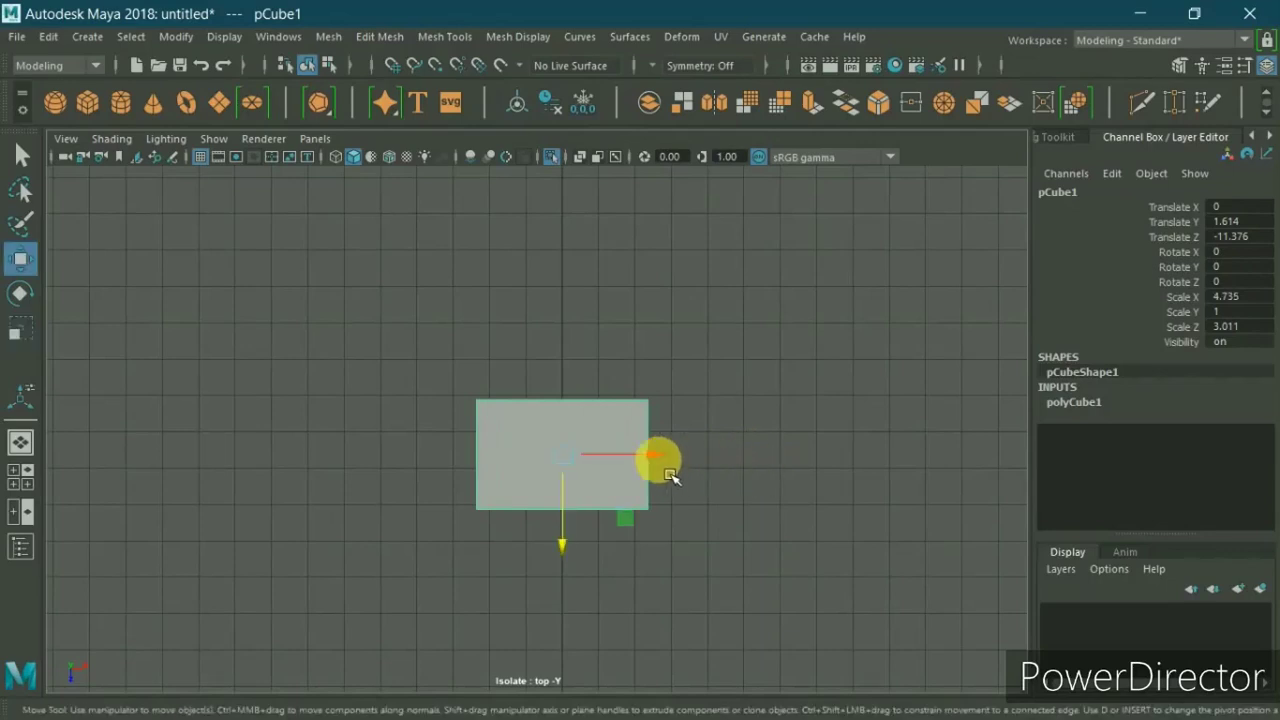
drag(645, 470, 775, 456)
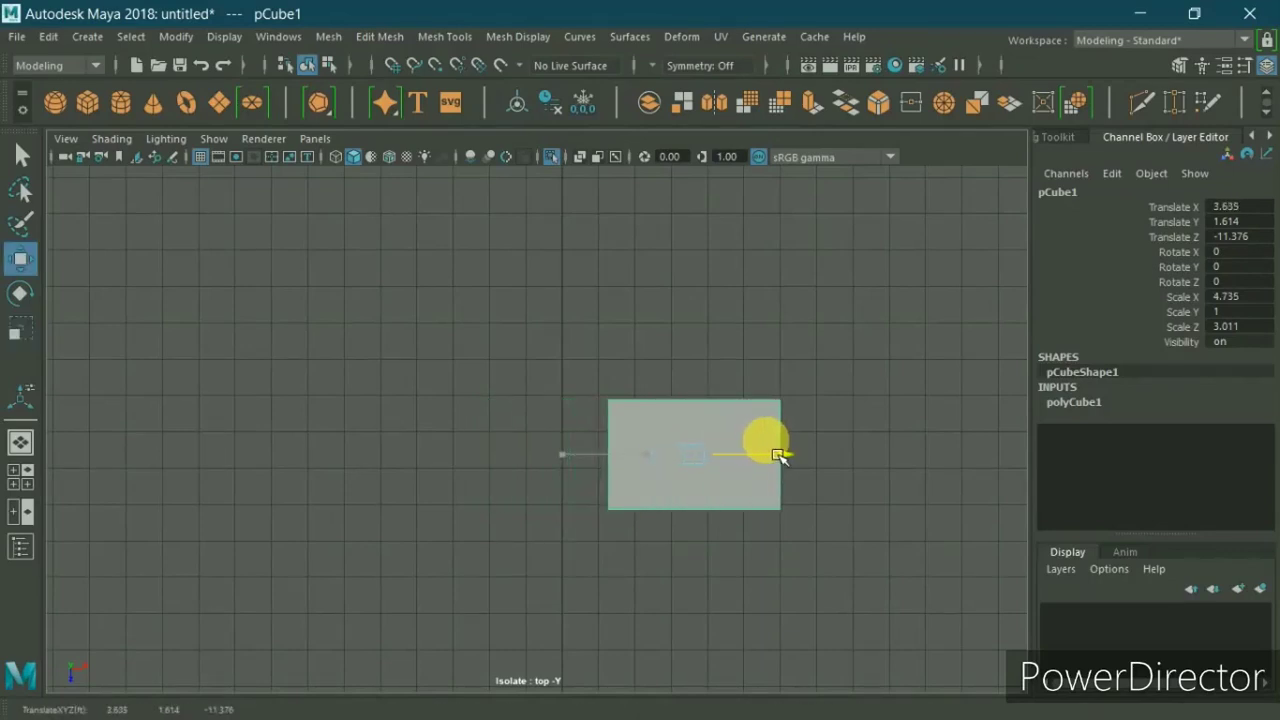
key(r)
drag(777, 455, 792, 466)
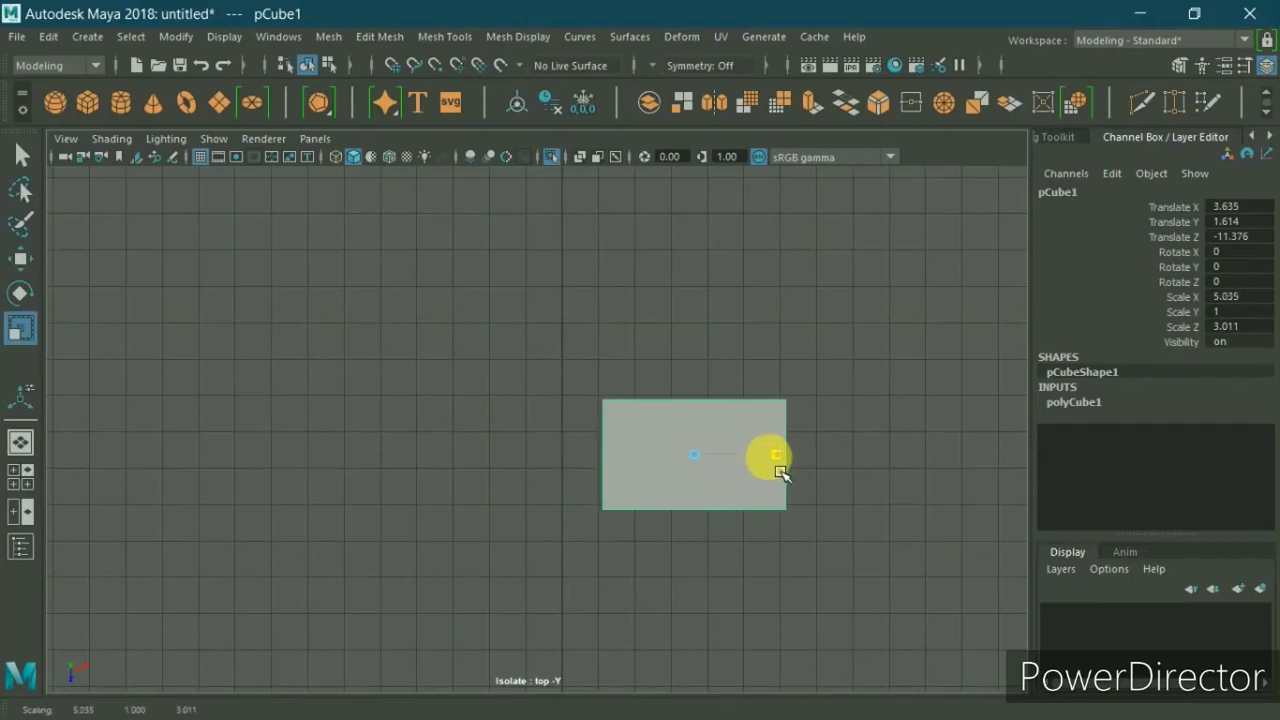
key(w)
drag(768, 466, 766, 471)
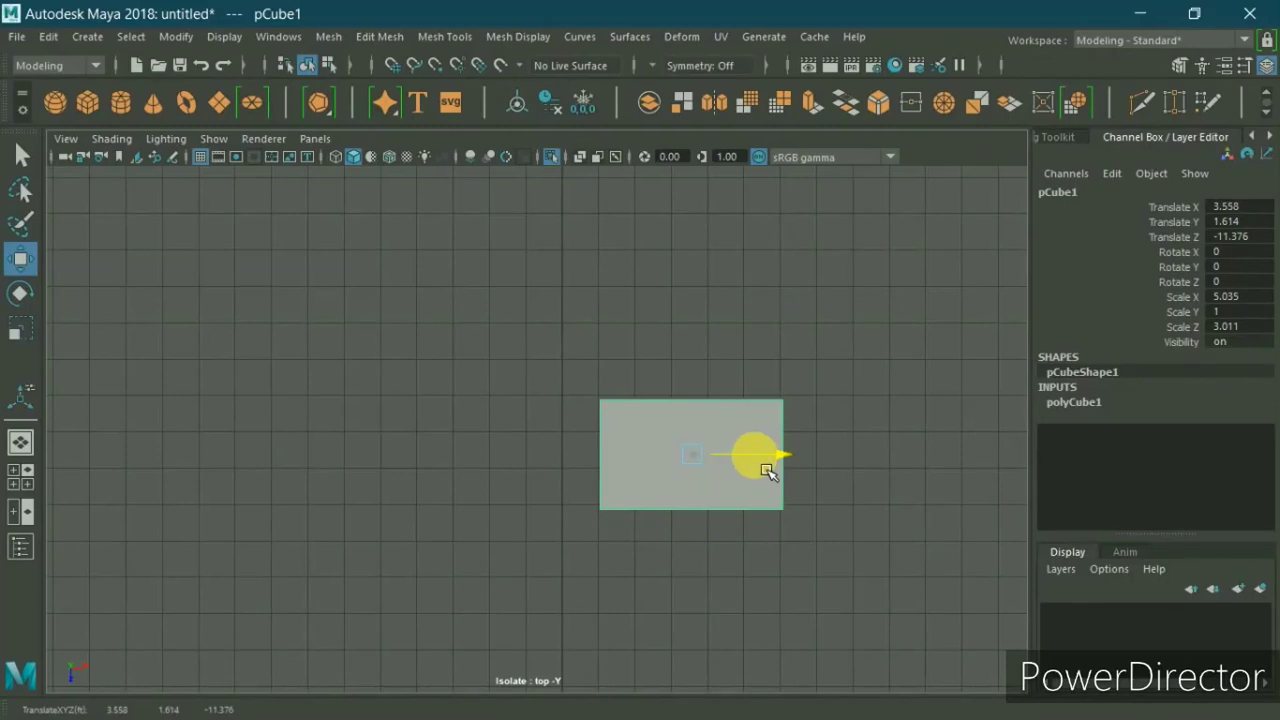
key(r)
drag(700, 514, 701, 516)
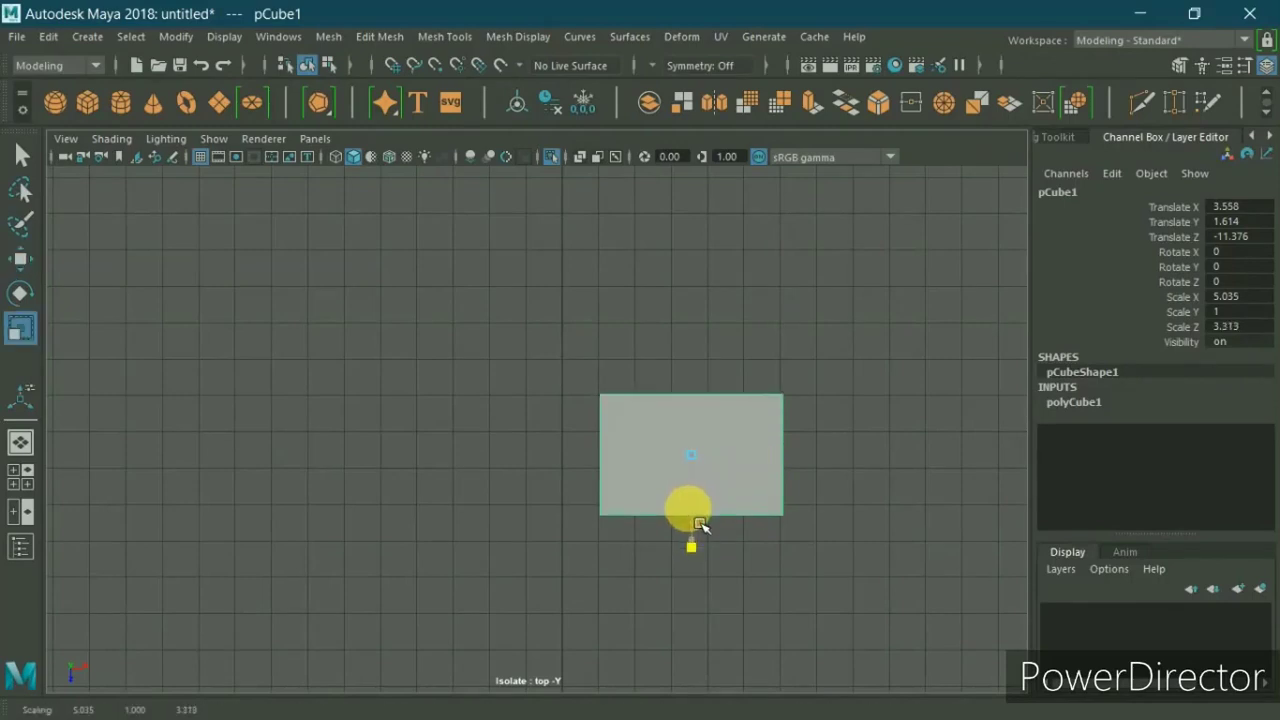
Step: Flatten the block to 0.9 height and slide it to X 5.255, viewed from above
key(space)
key(space)
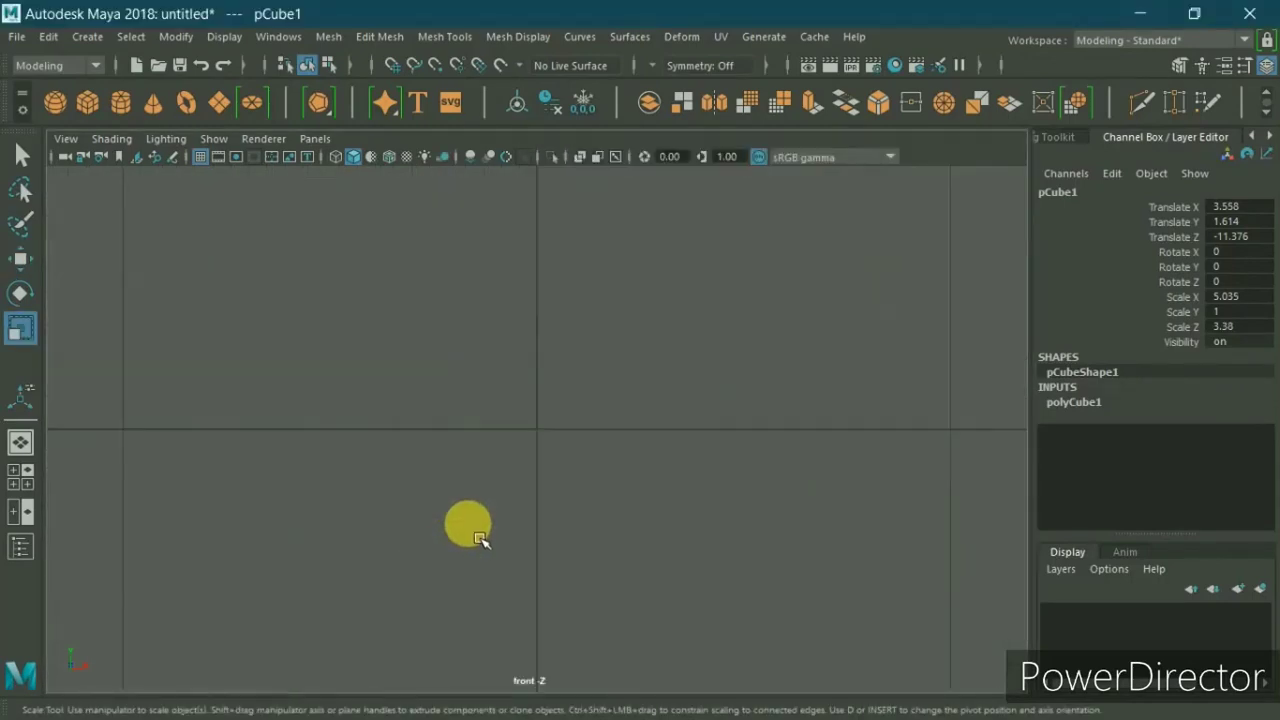
scroll(518, 485, down, 5)
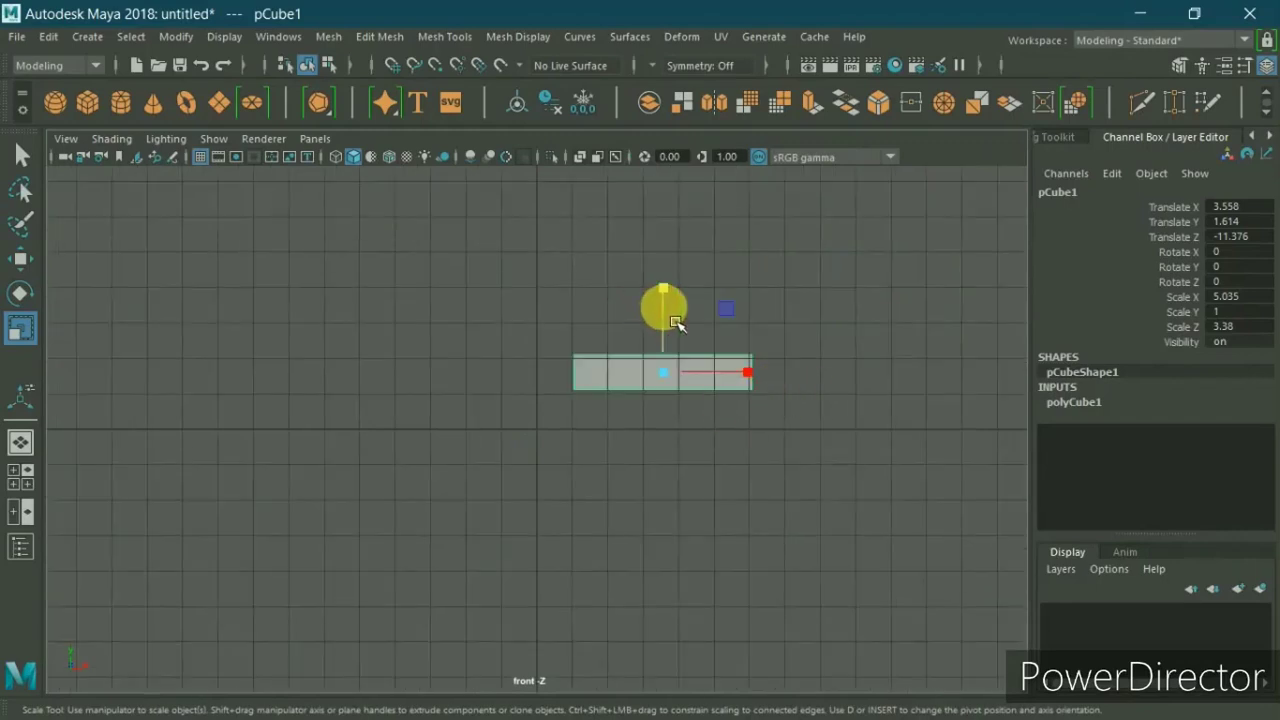
drag(675, 322, 678, 328)
key(space)
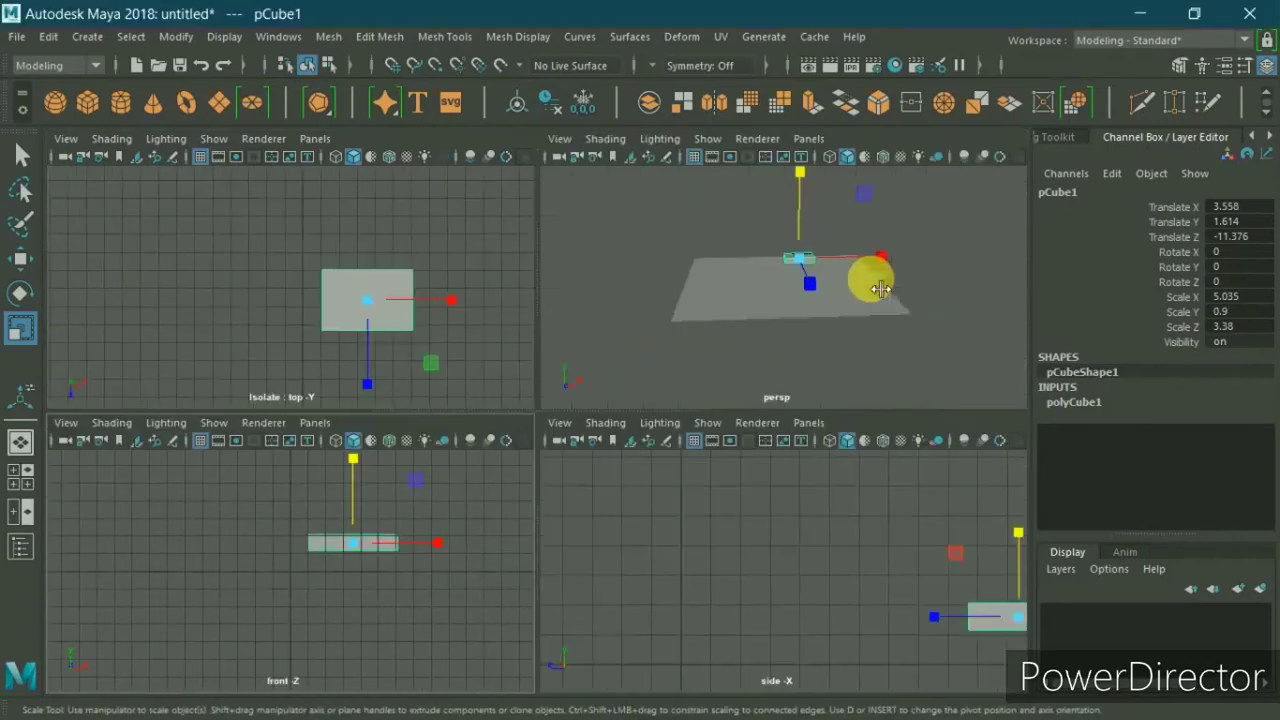
key(space)
mouse_move(777, 314)
alt+mouse_down()
mouse_move(792, 398)
mouse_move(771, 363)
alt+mouse_up()
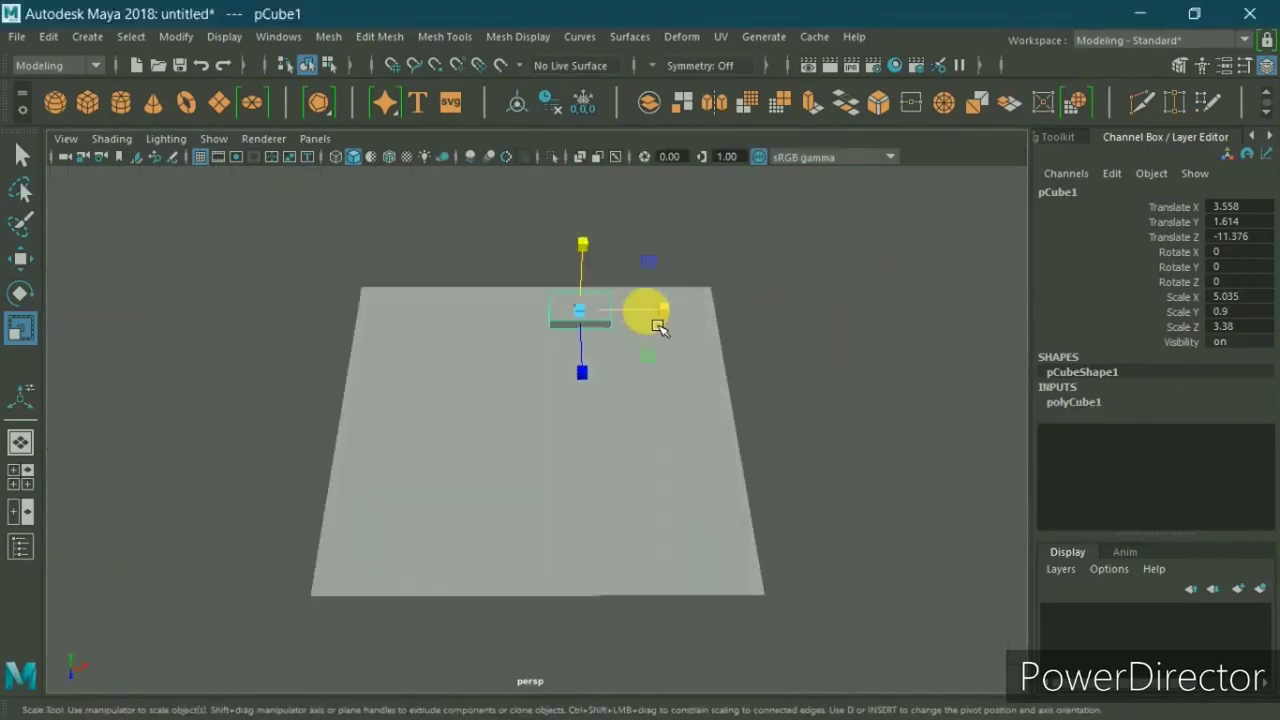
key(w)
drag(634, 309, 660, 320)
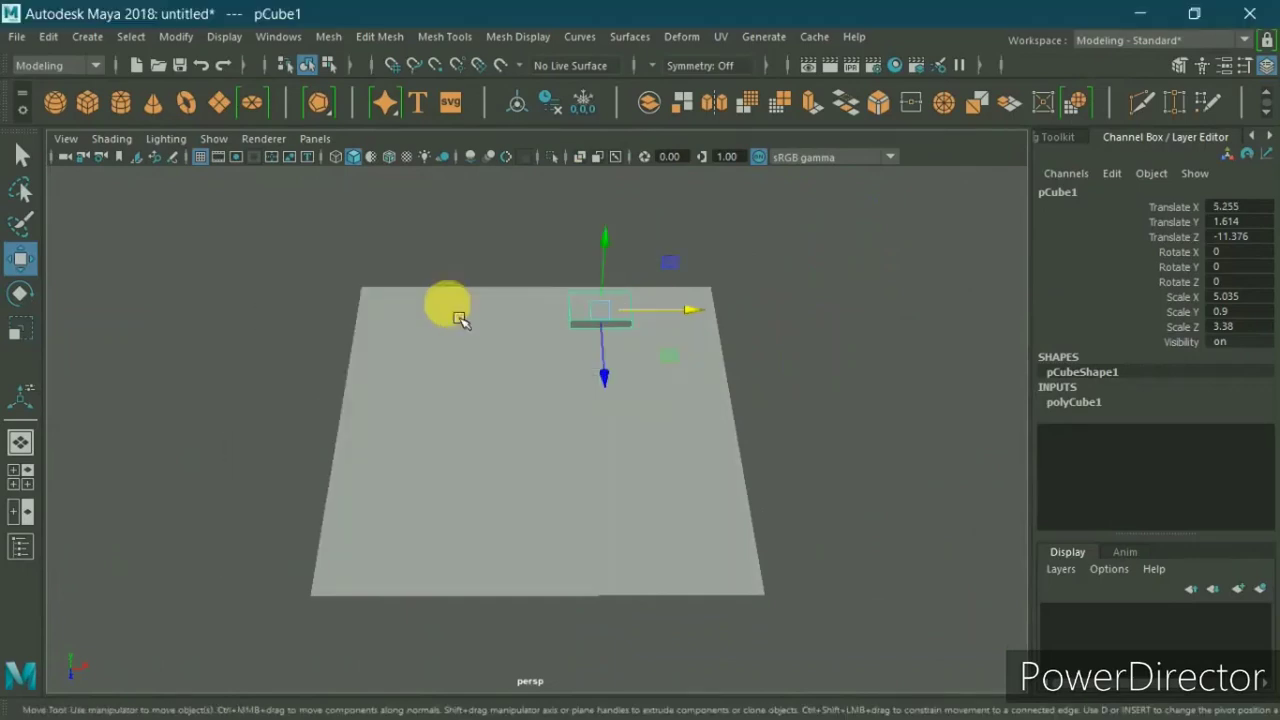
key(space)
key(space)
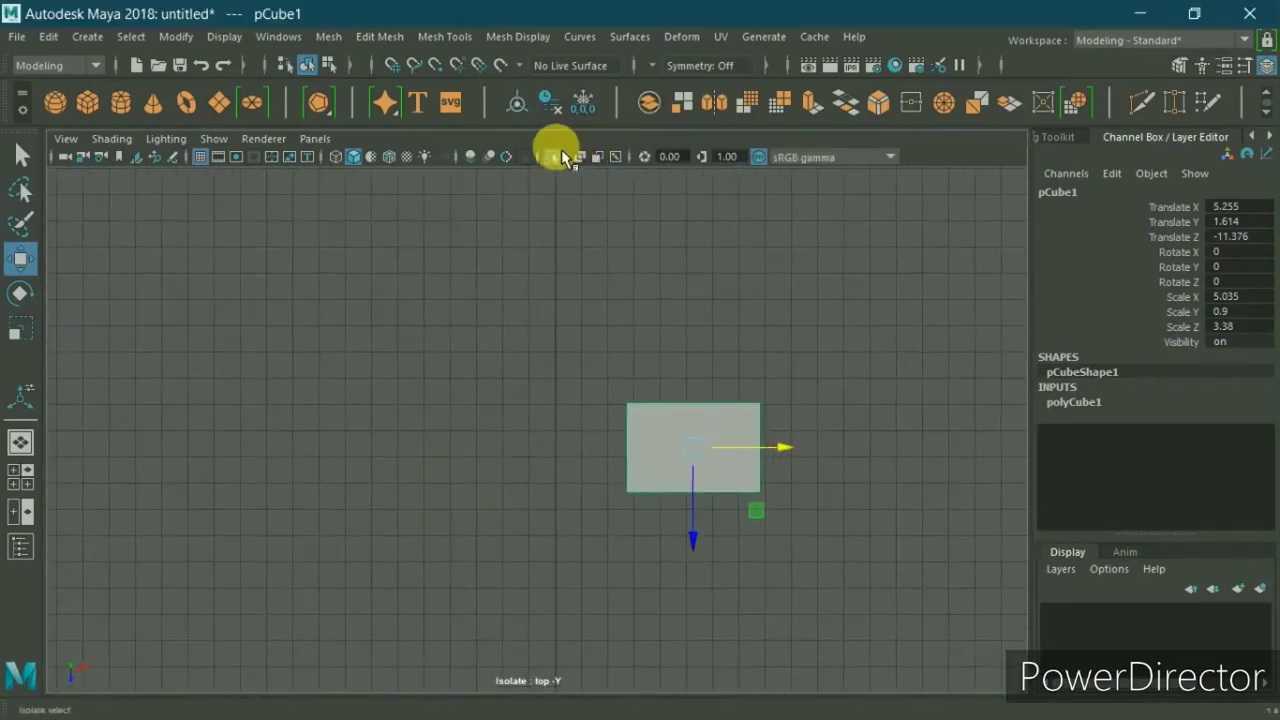
Step: Nudge the seat block slightly right and recentre the top view on the floor plane
click(549, 160)
drag(778, 447, 783, 468)
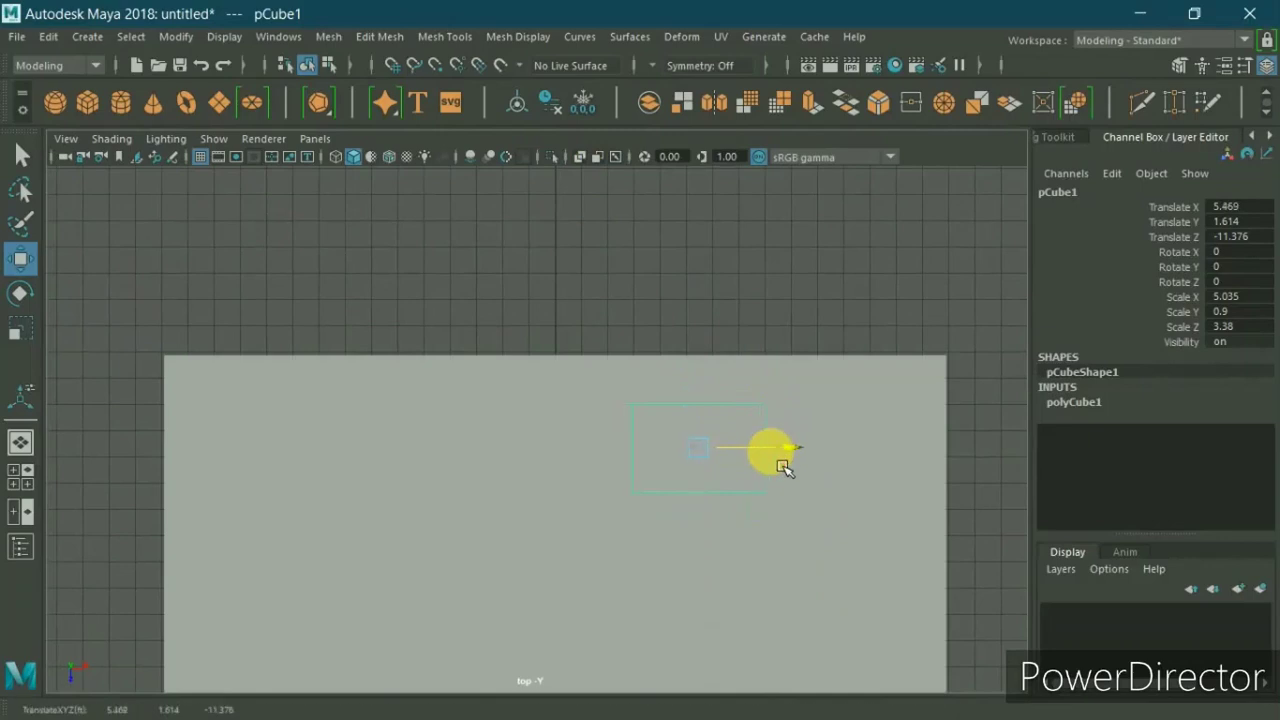
alt+middle_drag(836, 462, 691, 377)
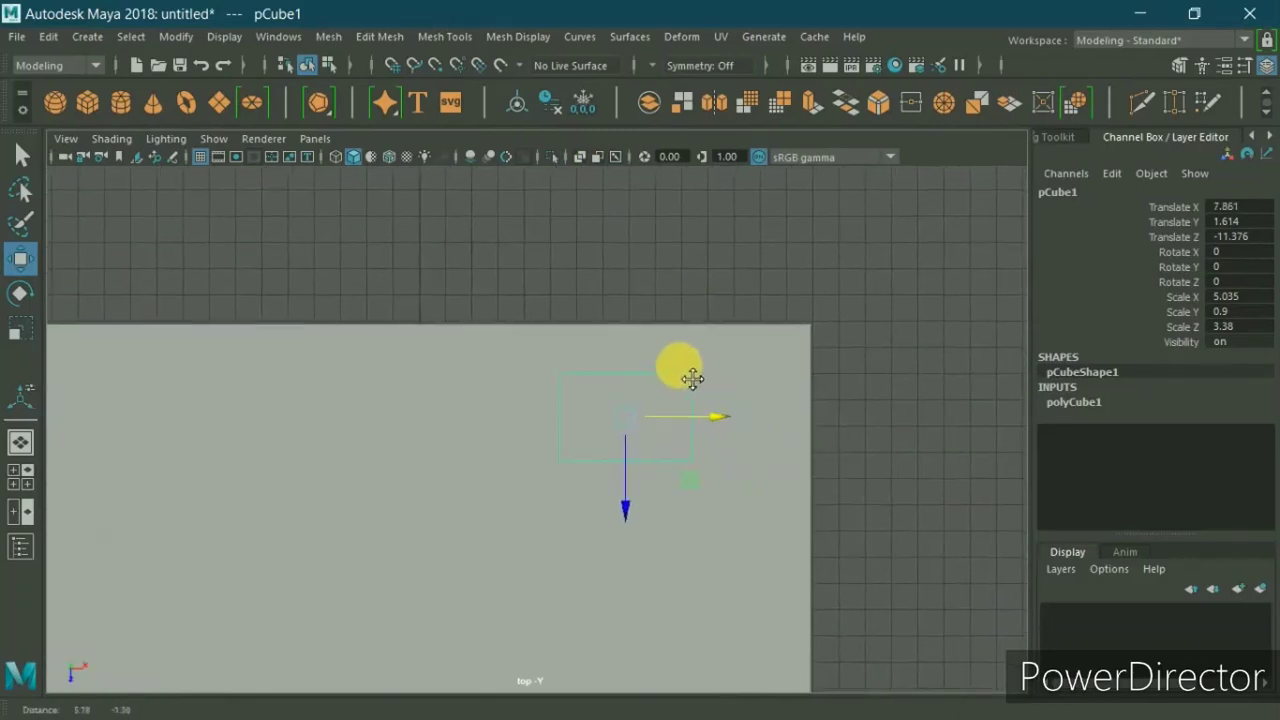
click(551, 160)
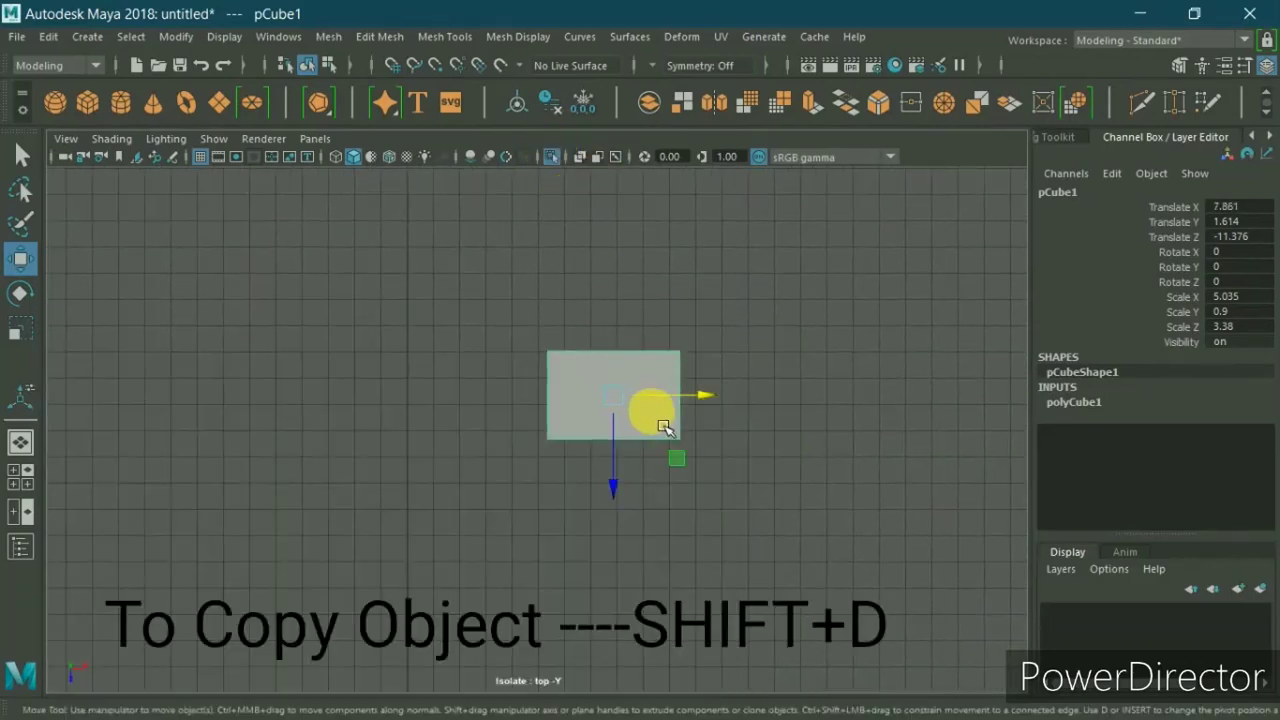
Step: Duplicate the seat block three times, placing copies at X 2.825, -2.211 and -7.247
key(shift+d)
scroll(723, 409, up, 3)
scroll(763, 357, up, 1)
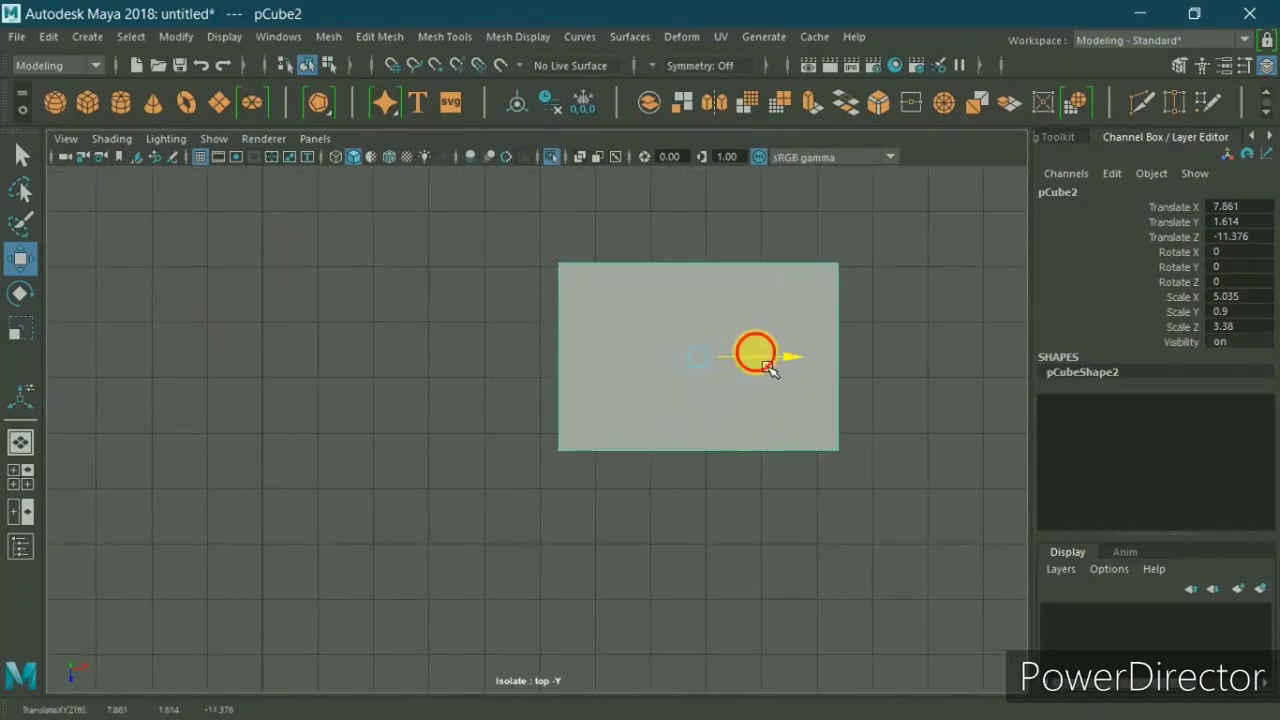
drag(765, 360, 487, 348)
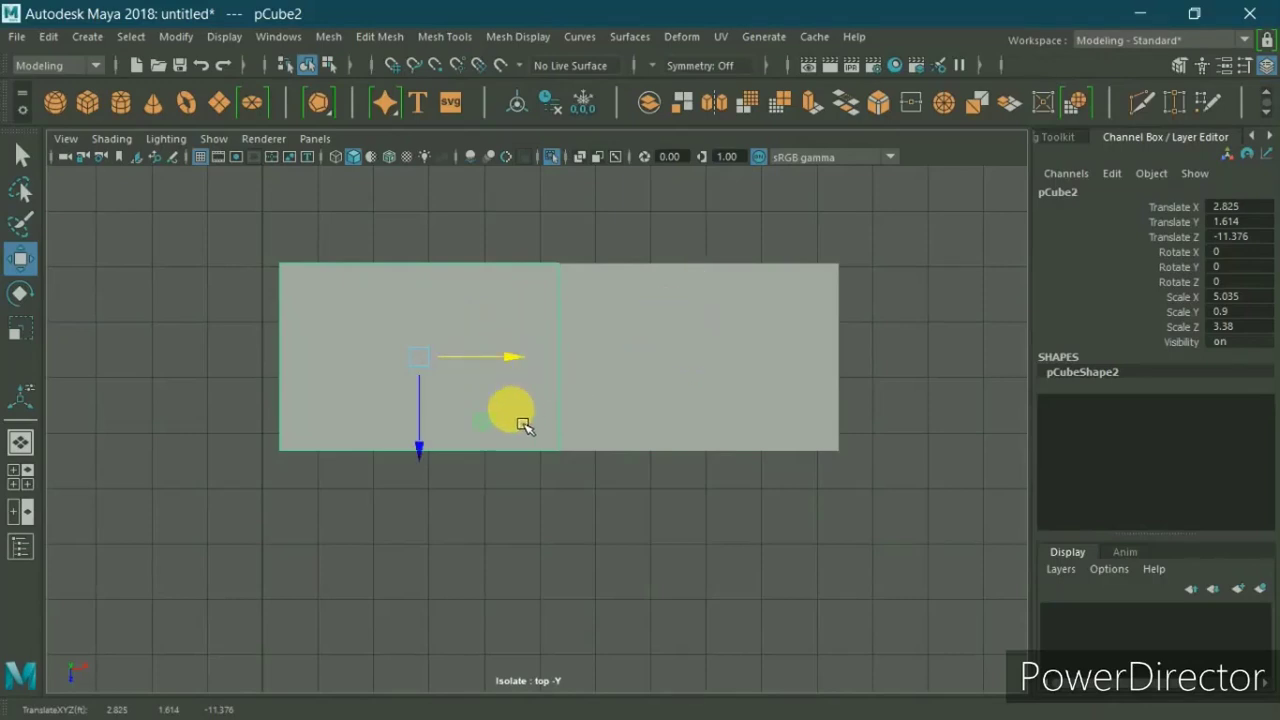
key(shift+d)
scroll(437, 400, down, 2)
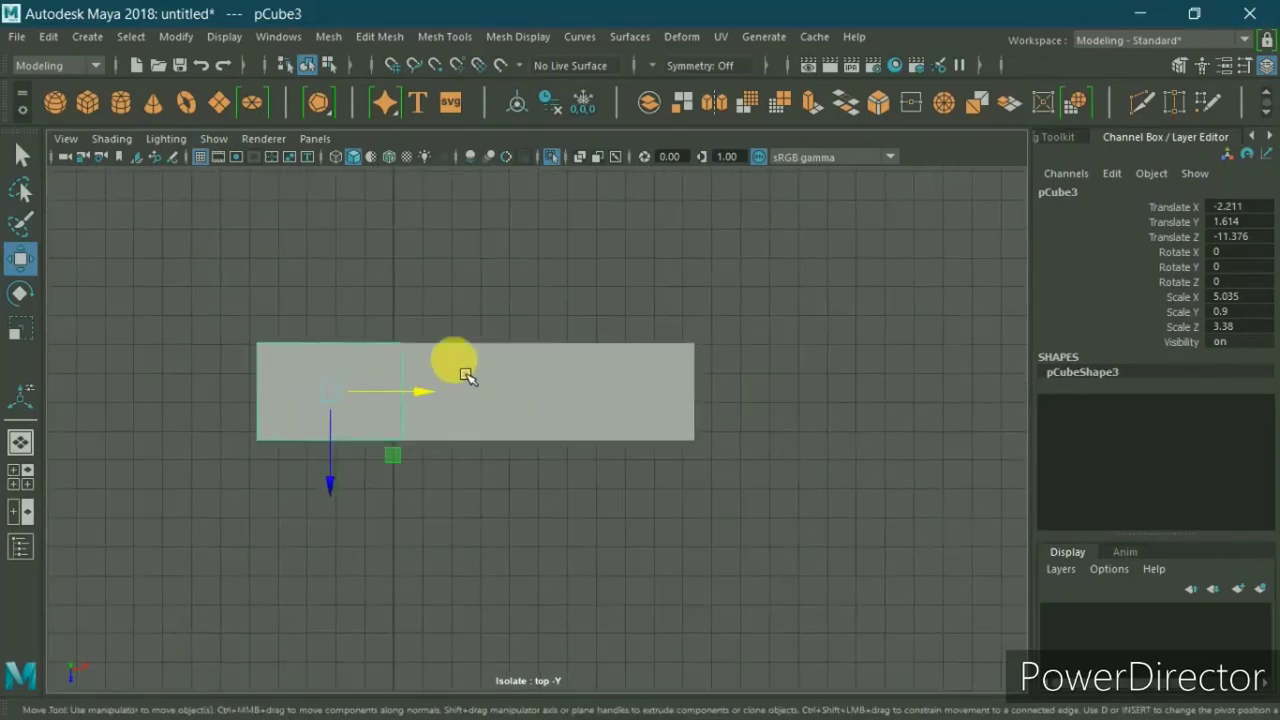
alt+middle_drag(465, 374, 594, 331)
scroll(509, 300, up, 1)
scroll(560, 326, up, 2)
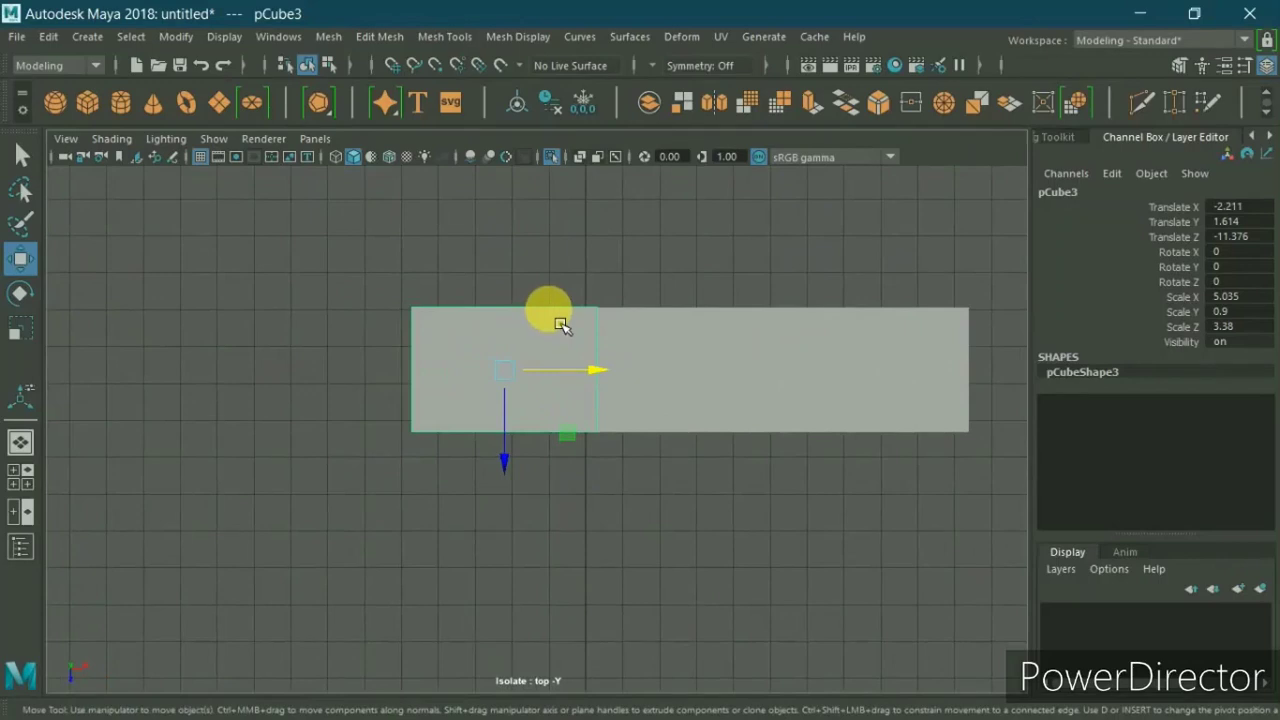
key(shift+d)
scroll(551, 334, up, 1)
scroll(420, 343, up, 1)
Step: Narrow the end block along X and place a duplicate of it just below
key(r)
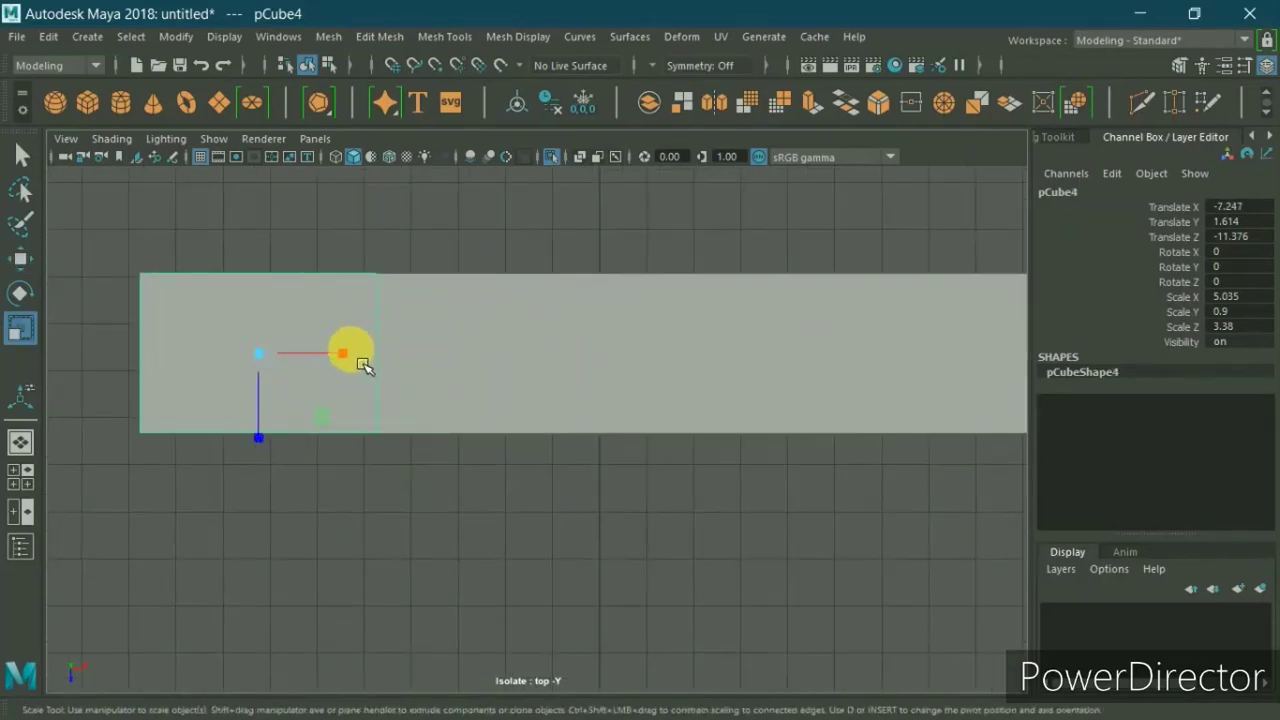
drag(363, 365, 338, 370)
key(w)
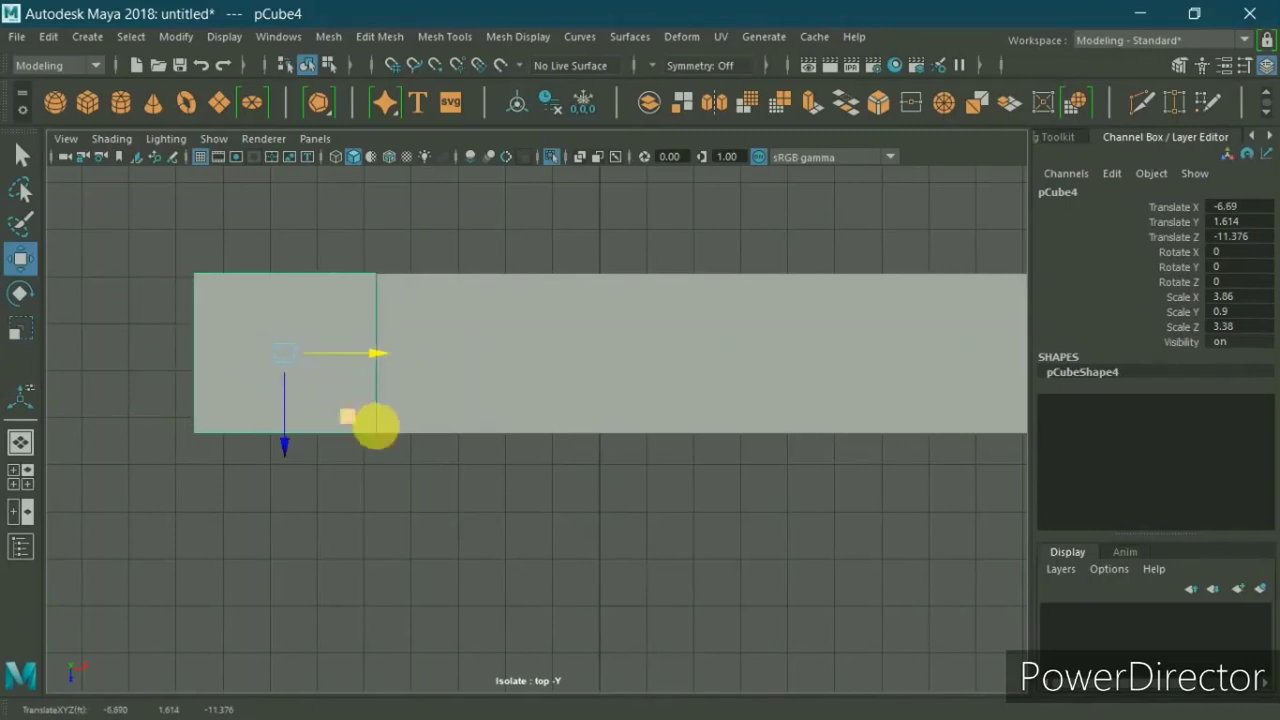
key(ctrl+d)
drag(302, 424, 313, 610)
scroll(494, 457, down, 3)
scroll(503, 409, down, 2)
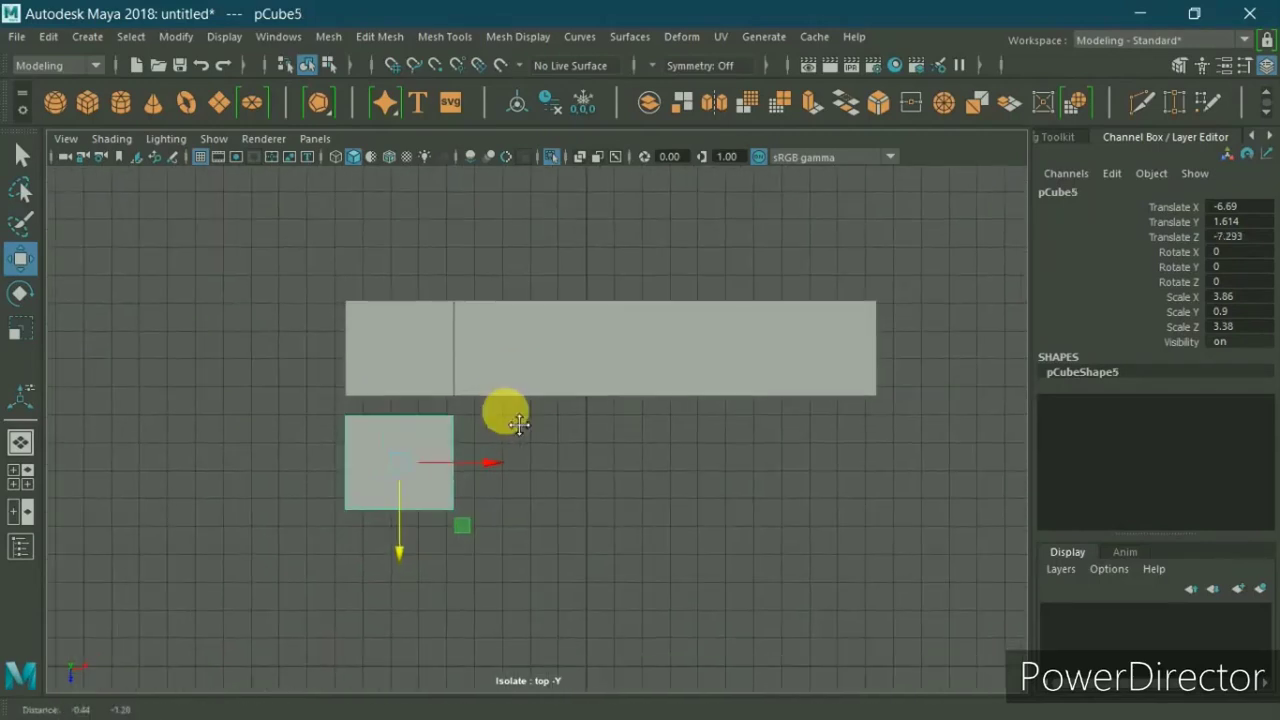
scroll(480, 417, up, 5)
Step: Lengthen the new block along Z and move the newest block further down the column
key(r)
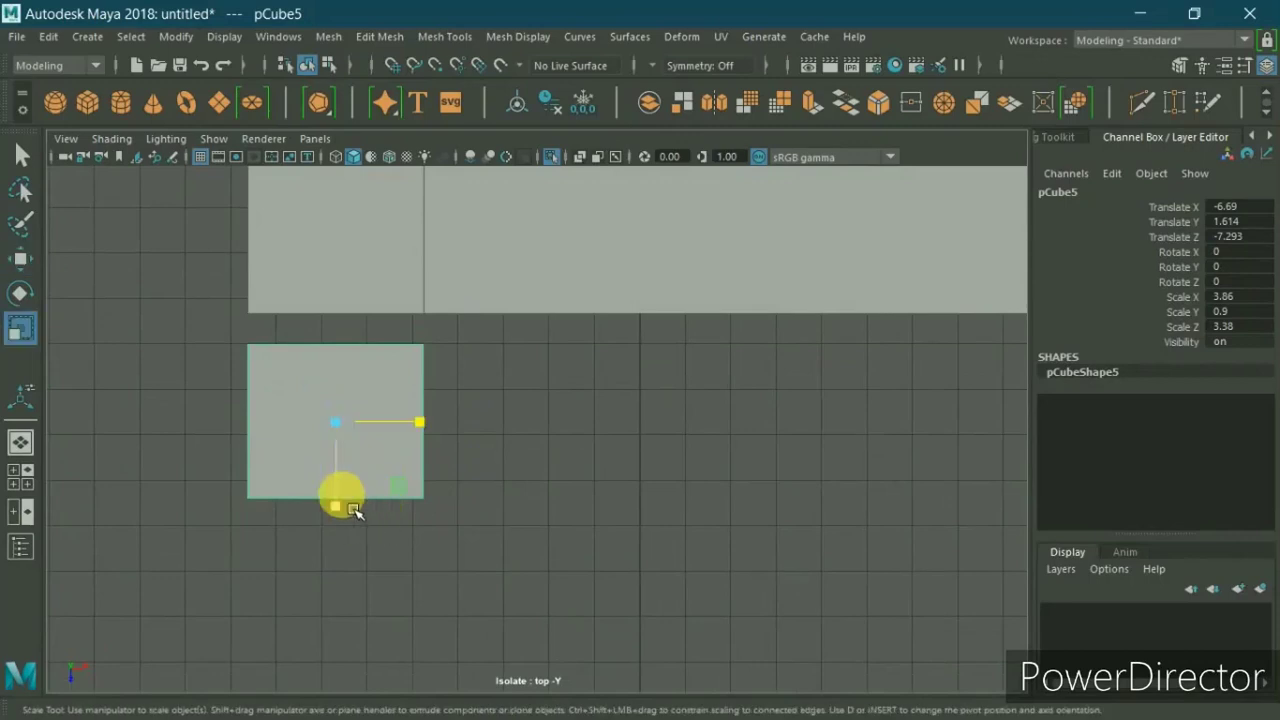
drag(336, 506, 355, 538)
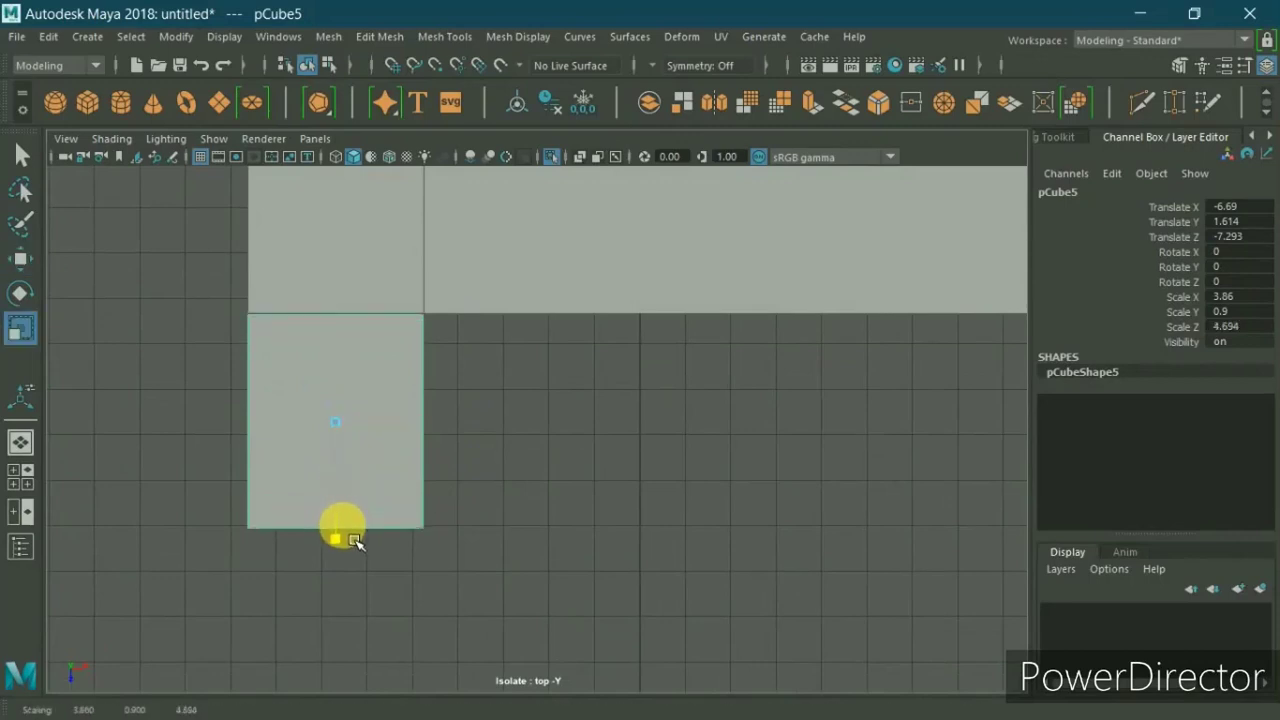
scroll(414, 443, up, 1)
scroll(400, 443, up, 1)
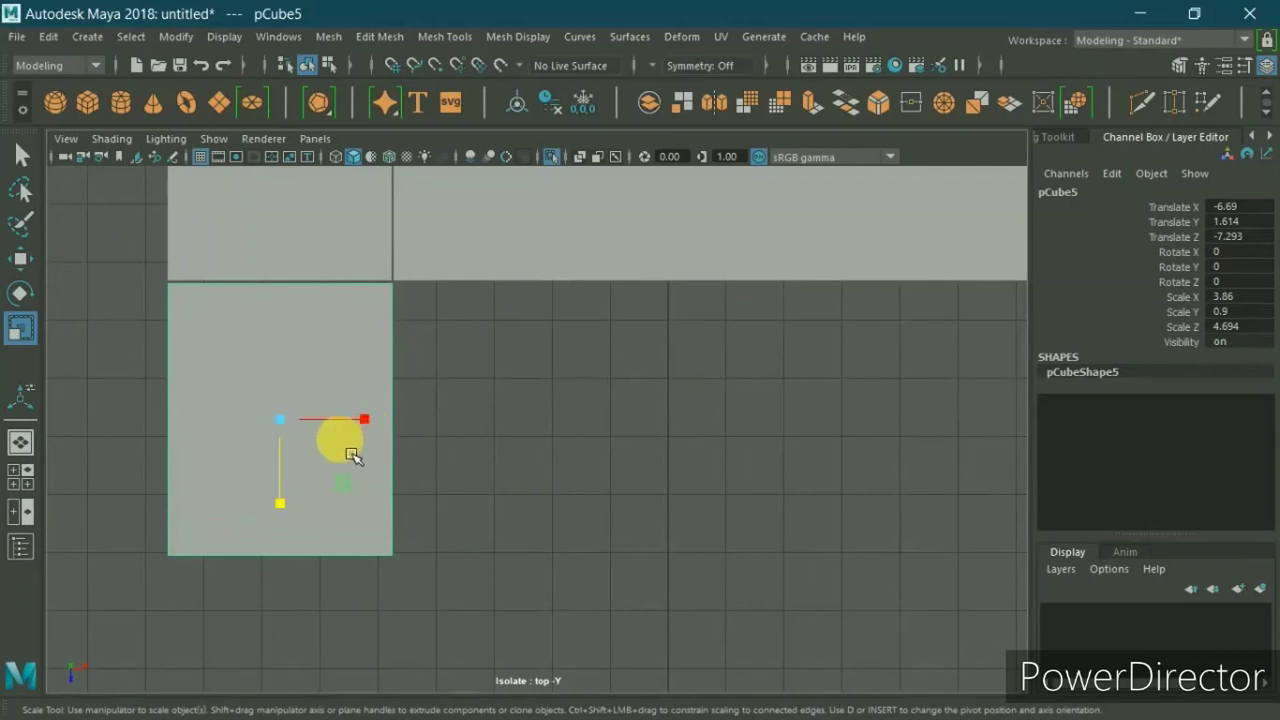
drag(292, 508, 298, 516)
key(w)
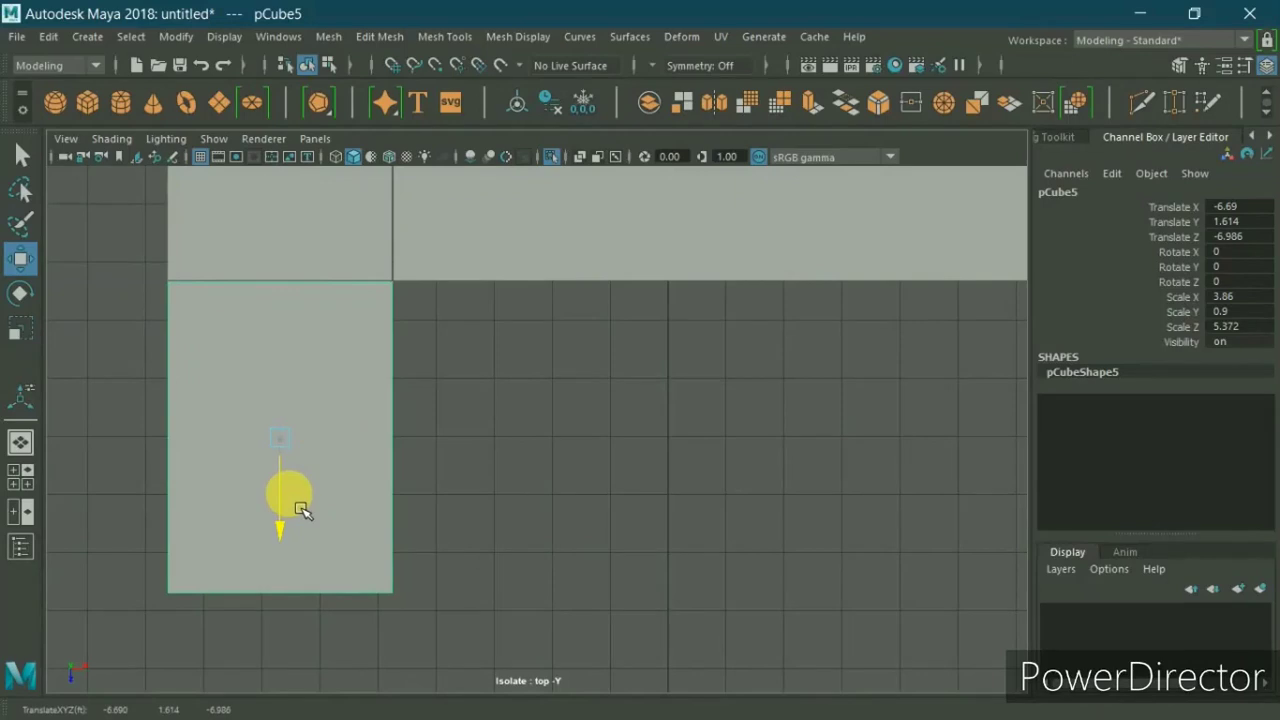
scroll(420, 478, down, 3)
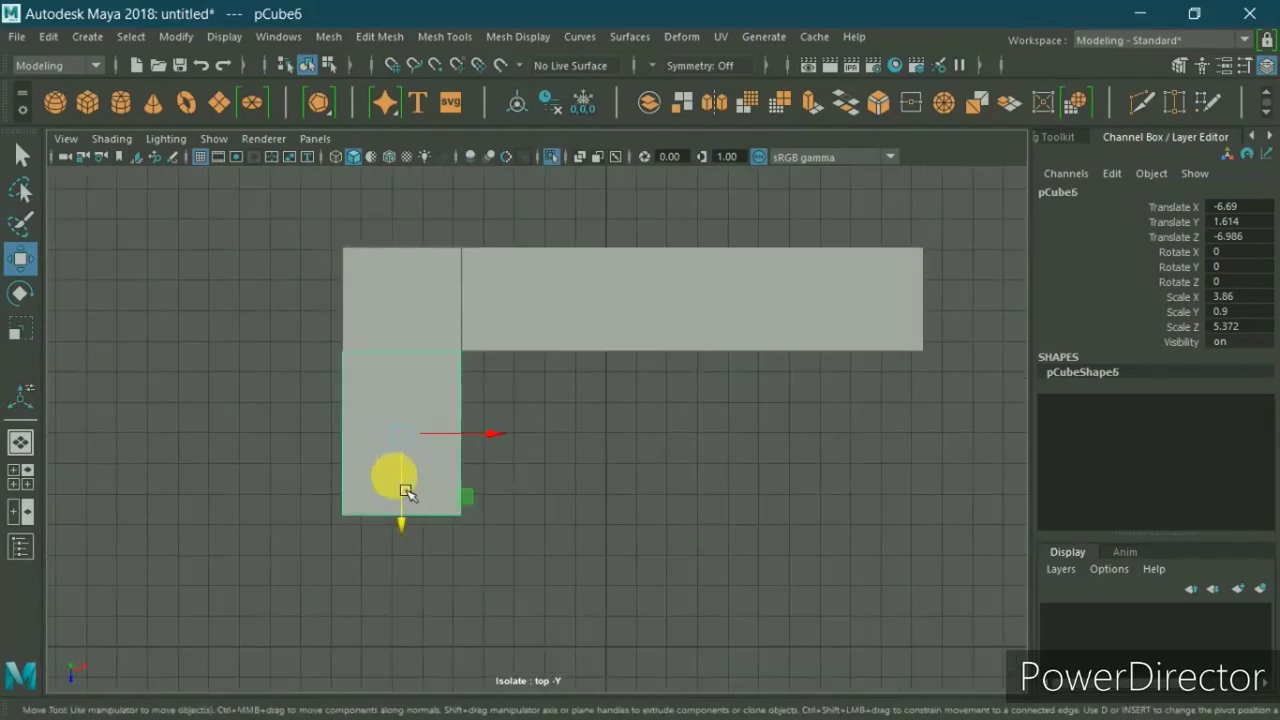
drag(405, 492, 420, 690)
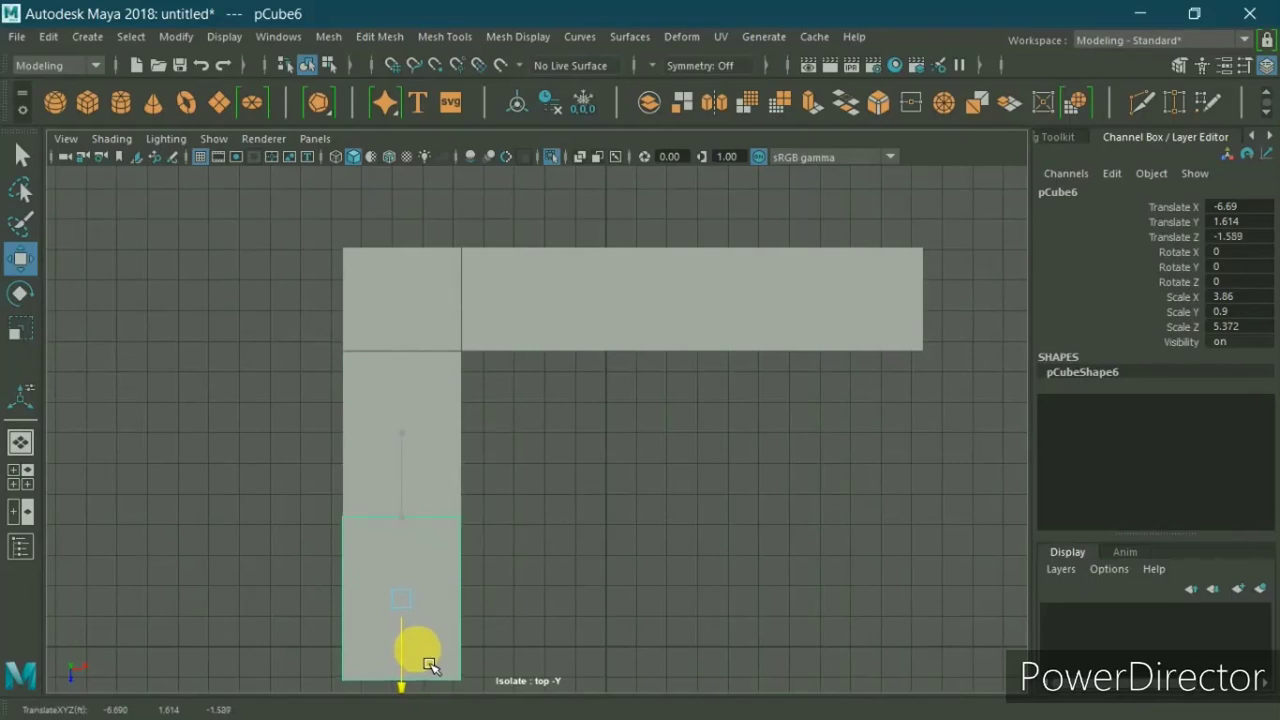
scroll(443, 543, up, 3)
Step: Adjust the middle column block's position along Z and zoom in on the corner
click(323, 487)
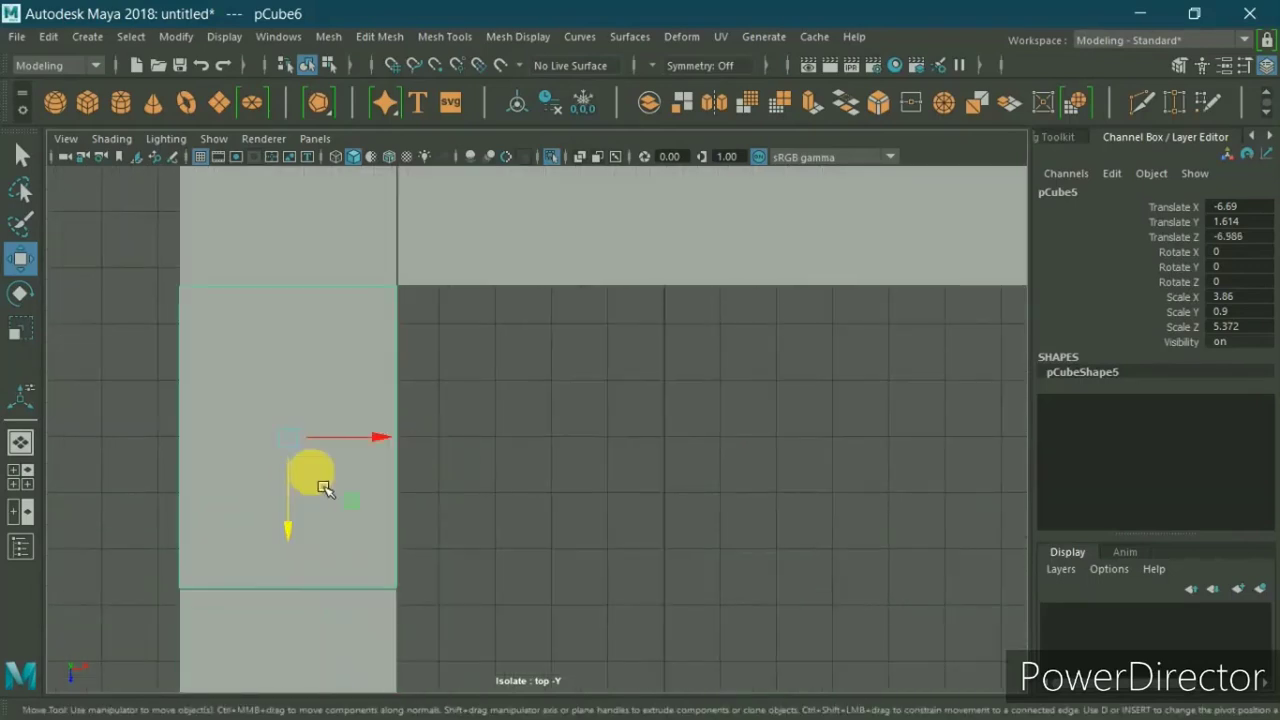
drag(306, 524, 305, 532)
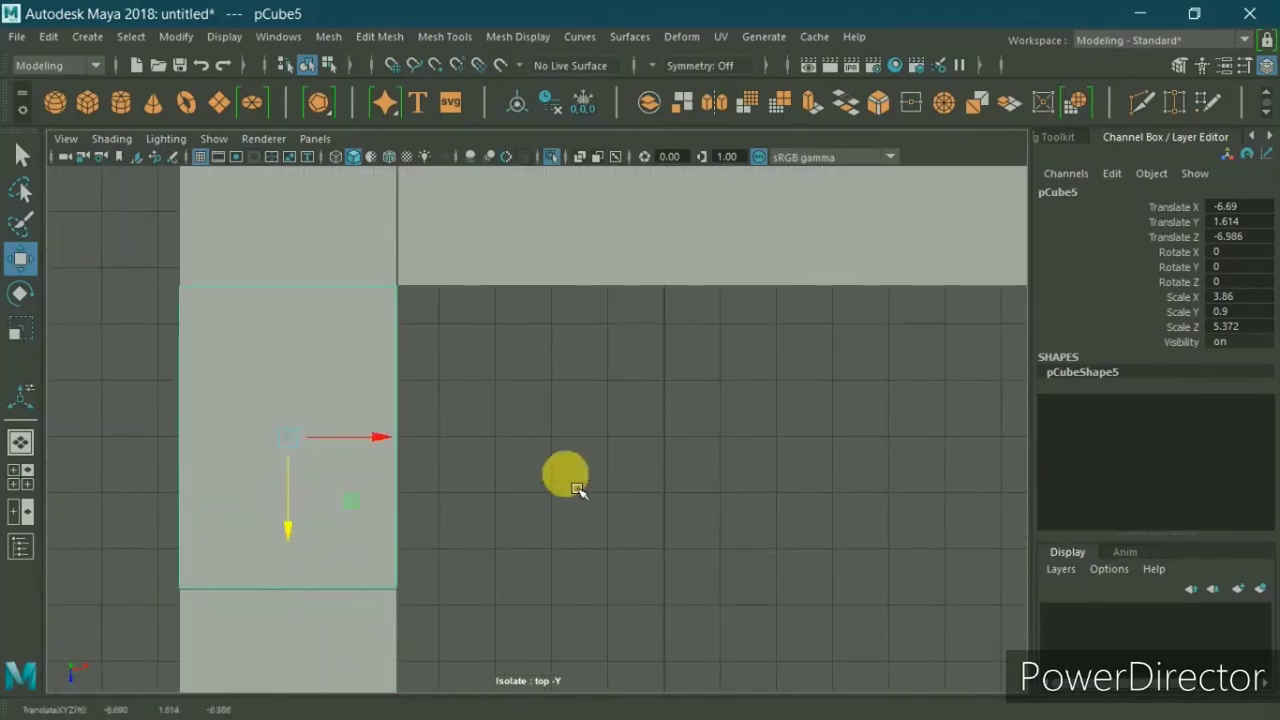
click(571, 486)
scroll(537, 480, down, 2)
scroll(500, 485, down, 2)
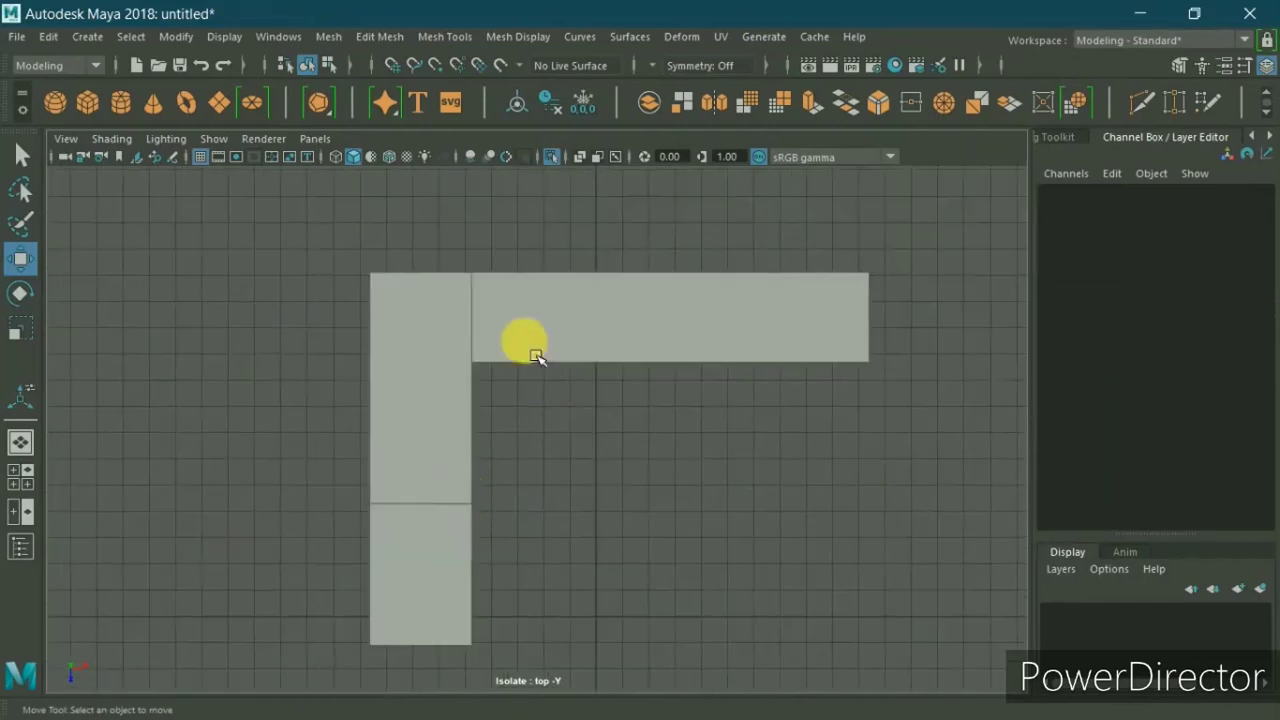
scroll(515, 320, up, 2)
mouse_move(506, 300)
alt+middle_down()
mouse_move(551, 409)
mouse_move(529, 431)
alt+middle_up()
scroll(575, 415, up, 1)
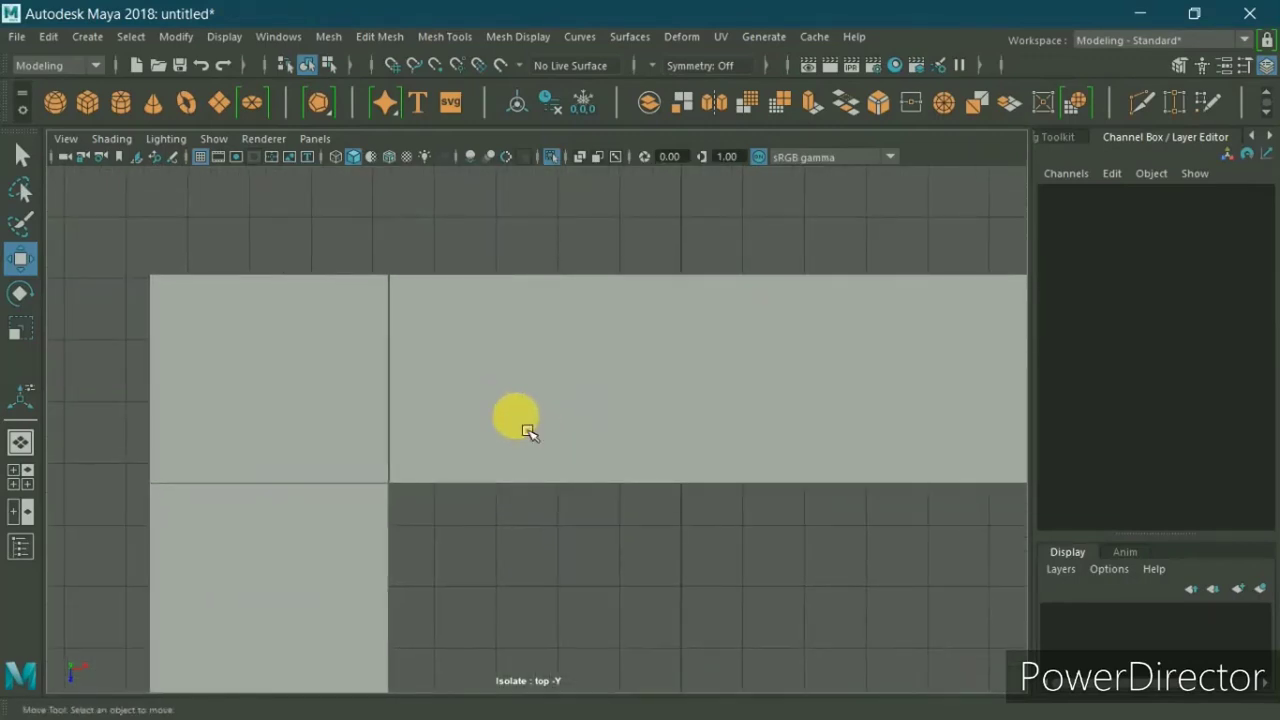
Step: Align the corner, middle and lowest blocks along X into one straight column
click(305, 385)
drag(313, 392, 313, 392)
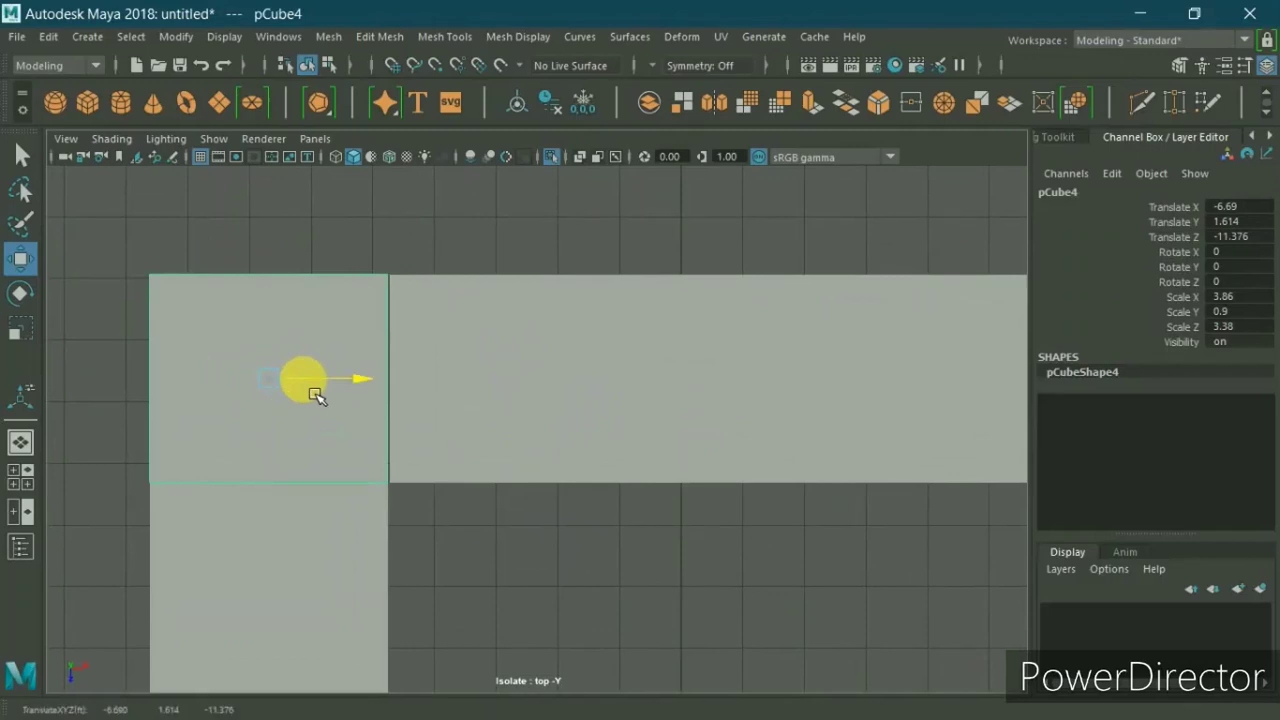
click(309, 534)
alt+middle_drag(457, 549, 464, 449)
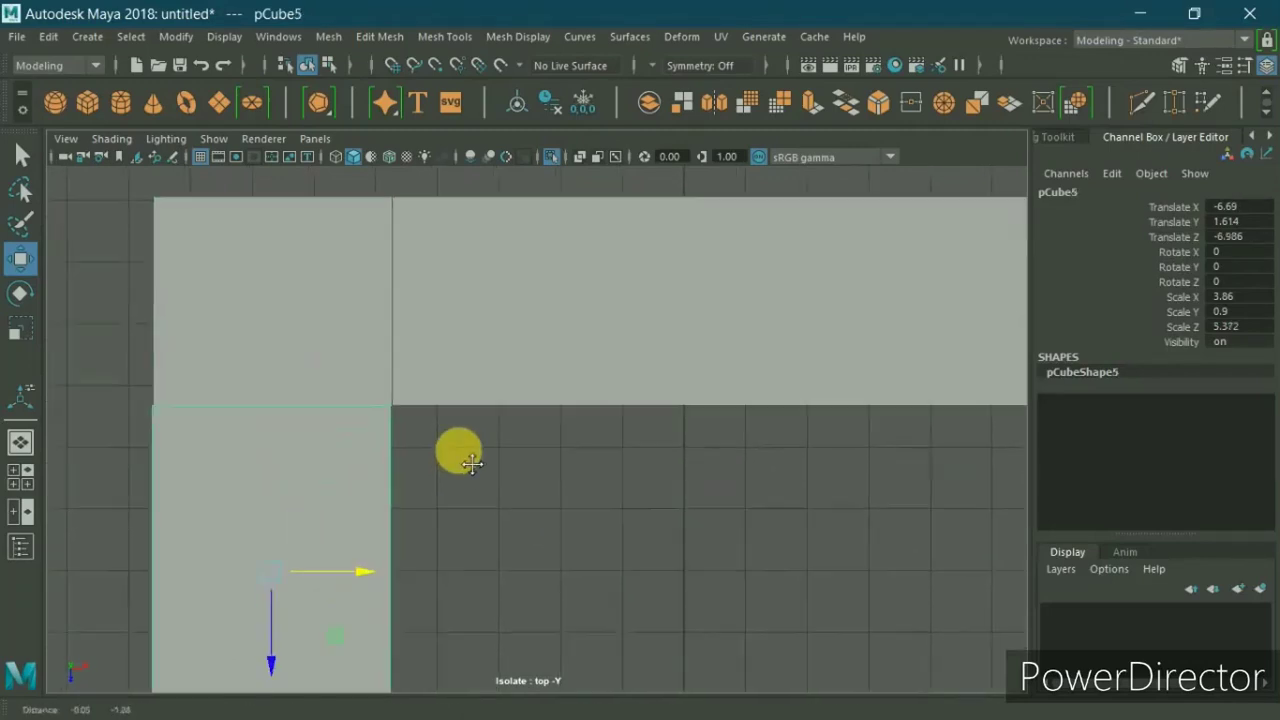
drag(358, 561, 418, 573)
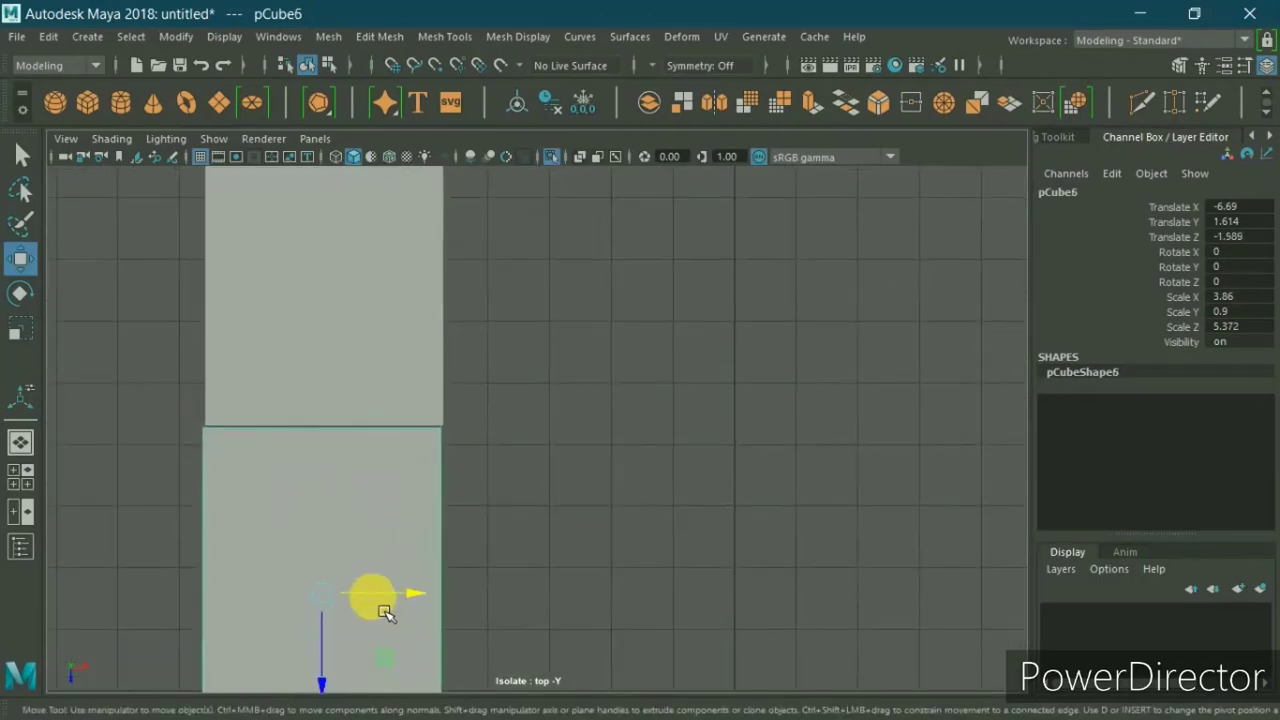
drag(386, 613, 386, 613)
click(332, 645)
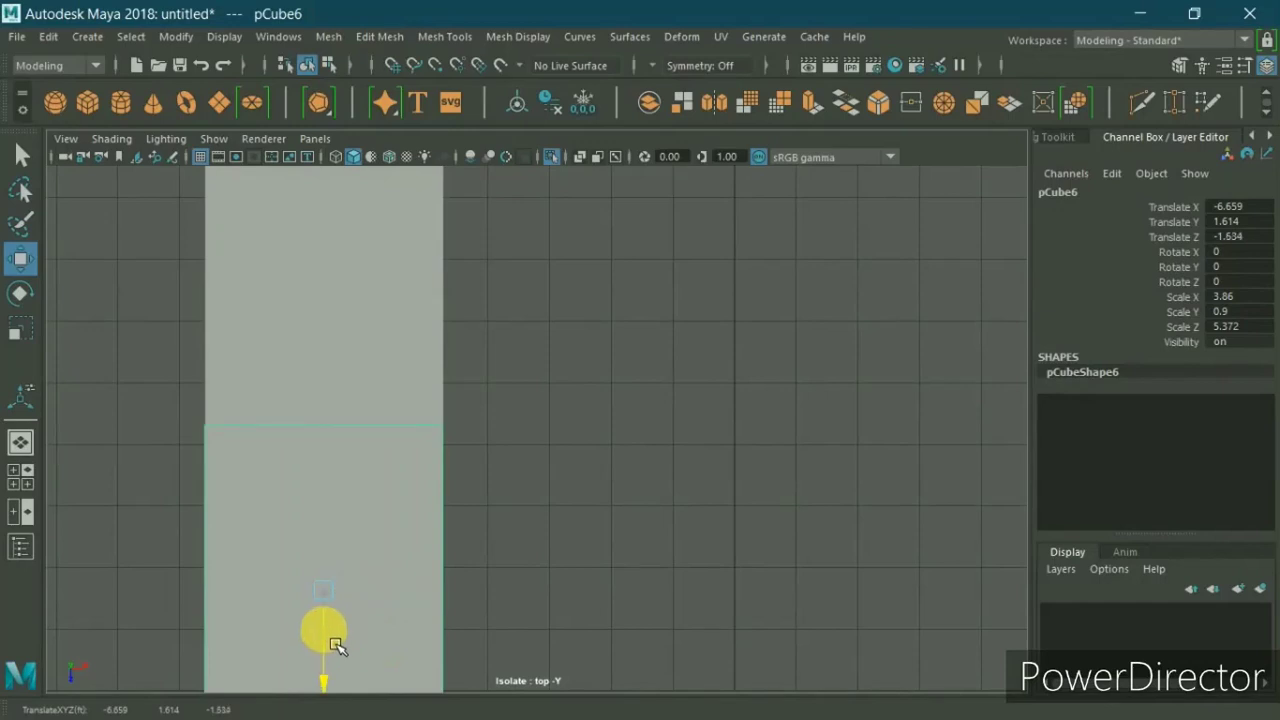
key(space)
key(space)
Step: Select all the seat blocks except the floor and combine them into one mesh, pCube7
alt+drag(697, 354, 643, 371)
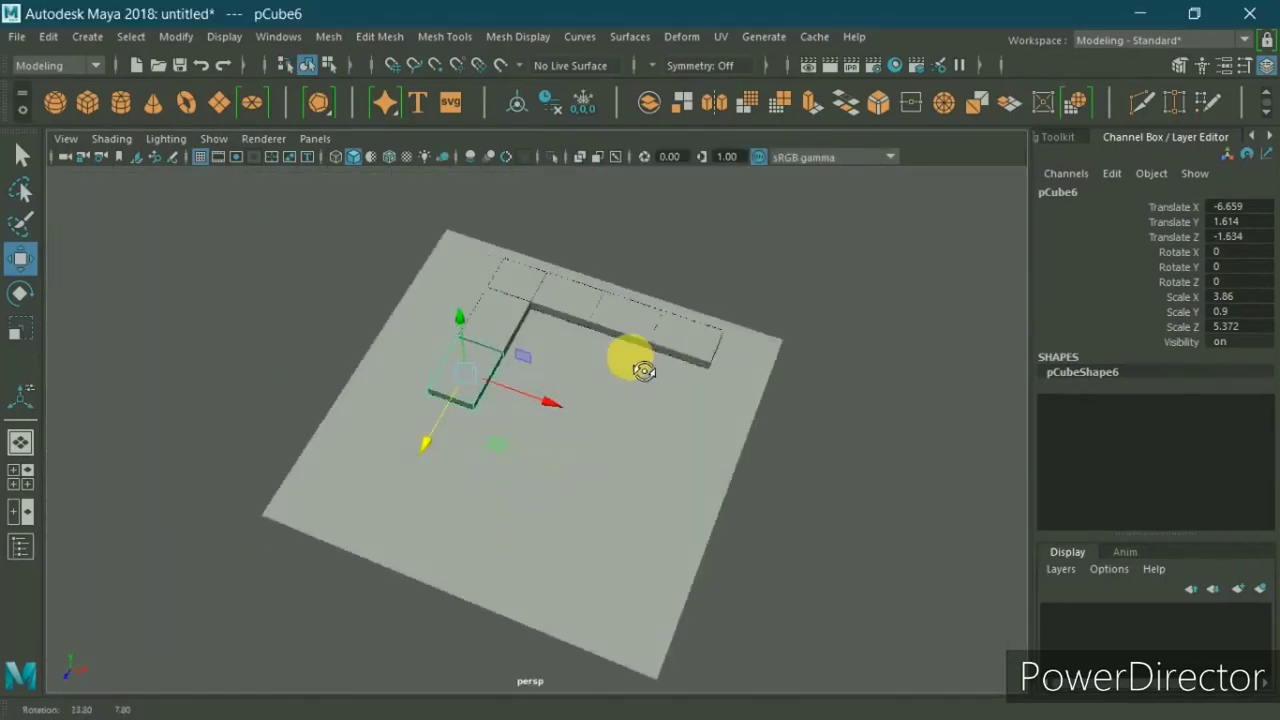
click(786, 253)
alt+drag(757, 349, 614, 337)
mouse_move(614, 337)
alt+right_down()
mouse_move(686, 300)
mouse_move(601, 484)
mouse_move(563, 477)
alt+right_up()
alt+drag(563, 477, 563, 514)
click(420, 417)
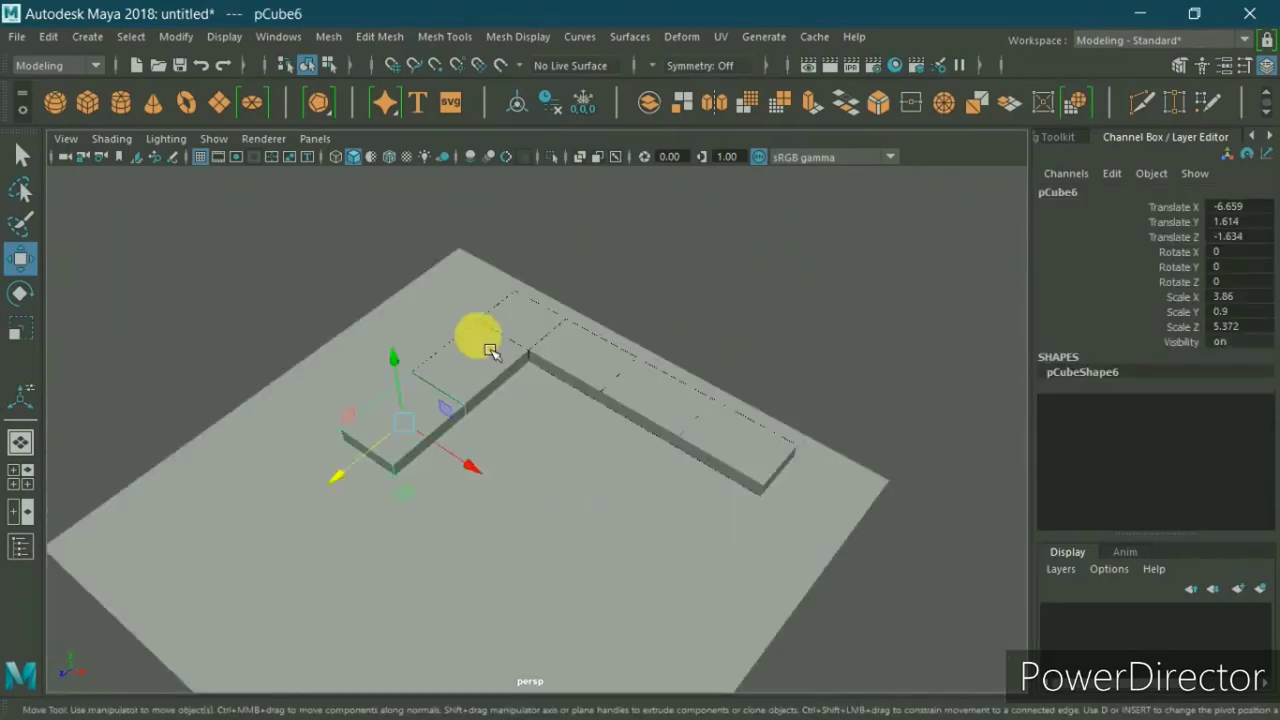
scroll(508, 360, up, 2)
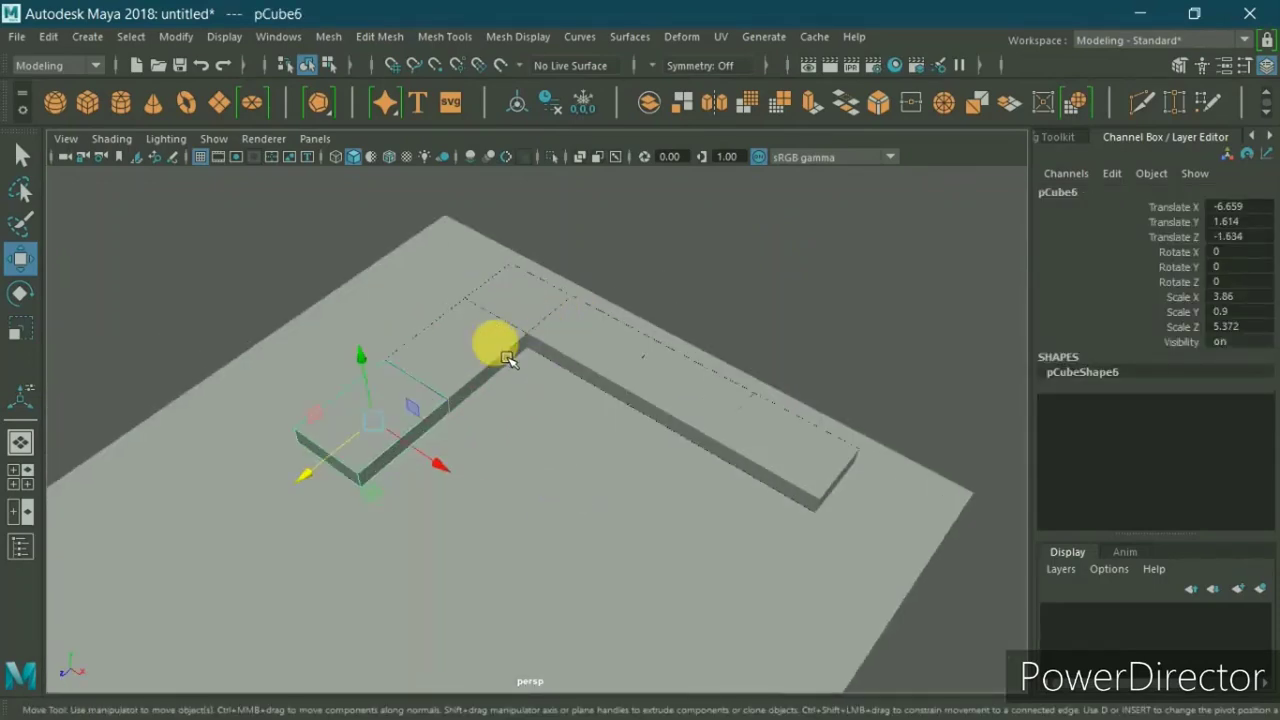
drag(405, 343, 783, 586)
ctrl+click(728, 612)
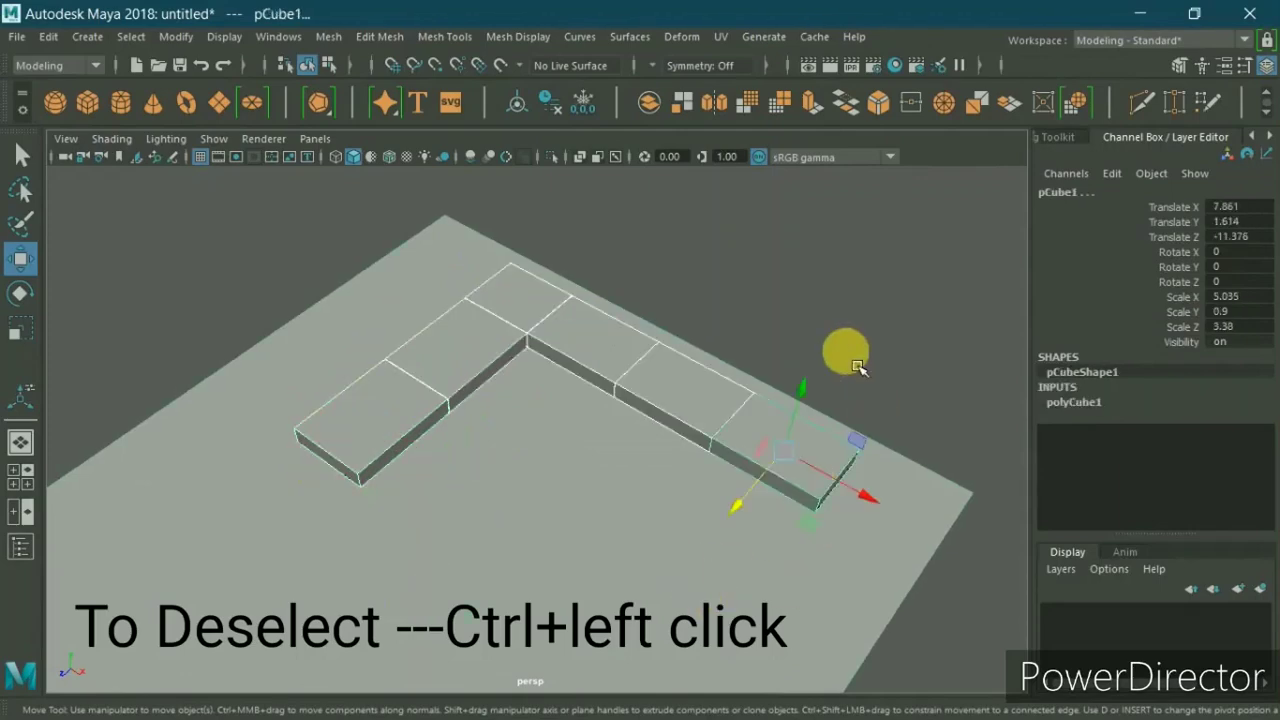
mouse_move(857, 366)
shift+right_down()
mouse_move(825, 620)
mouse_move(790, 641)
shift+right_up()
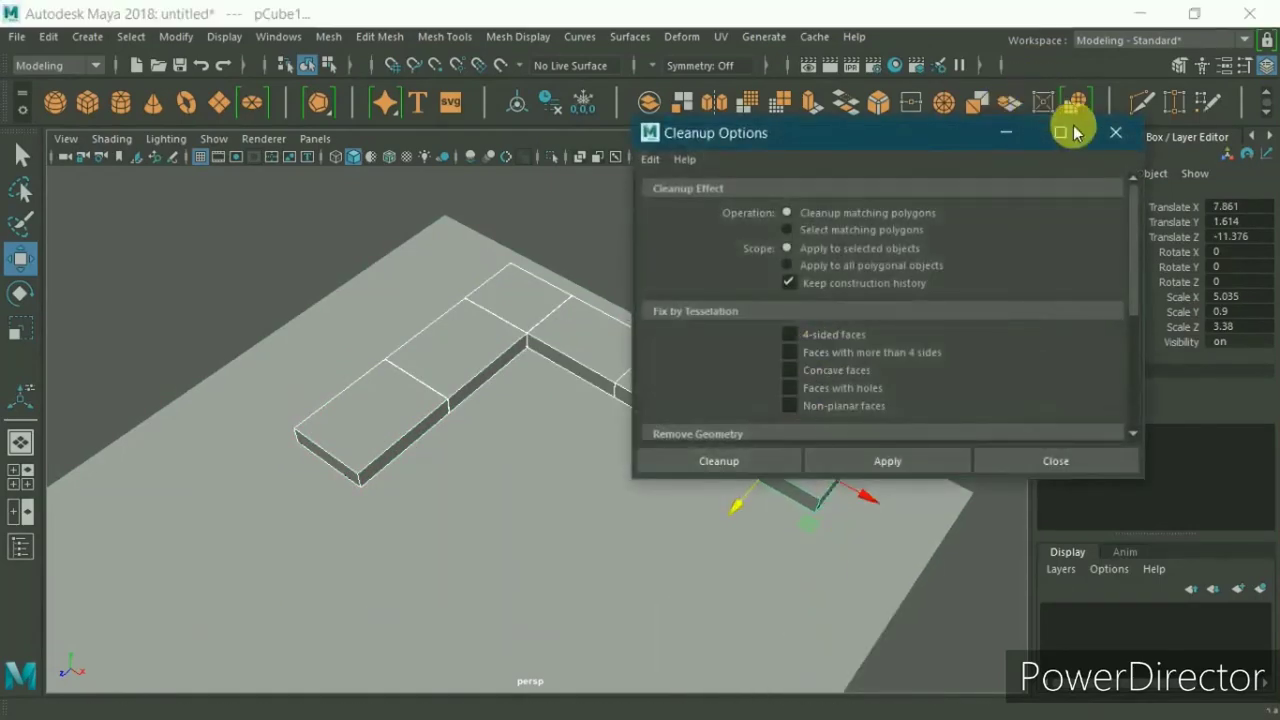
click(1115, 132)
mouse_move(873, 238)
shift+right_down()
mouse_move(865, 563)
mouse_move(830, 577)
shift+right_up()
Step: Bevel every edge of the combined mesh with 3 segments and a 0.24 fraction
right_drag(871, 286, 878, 90)
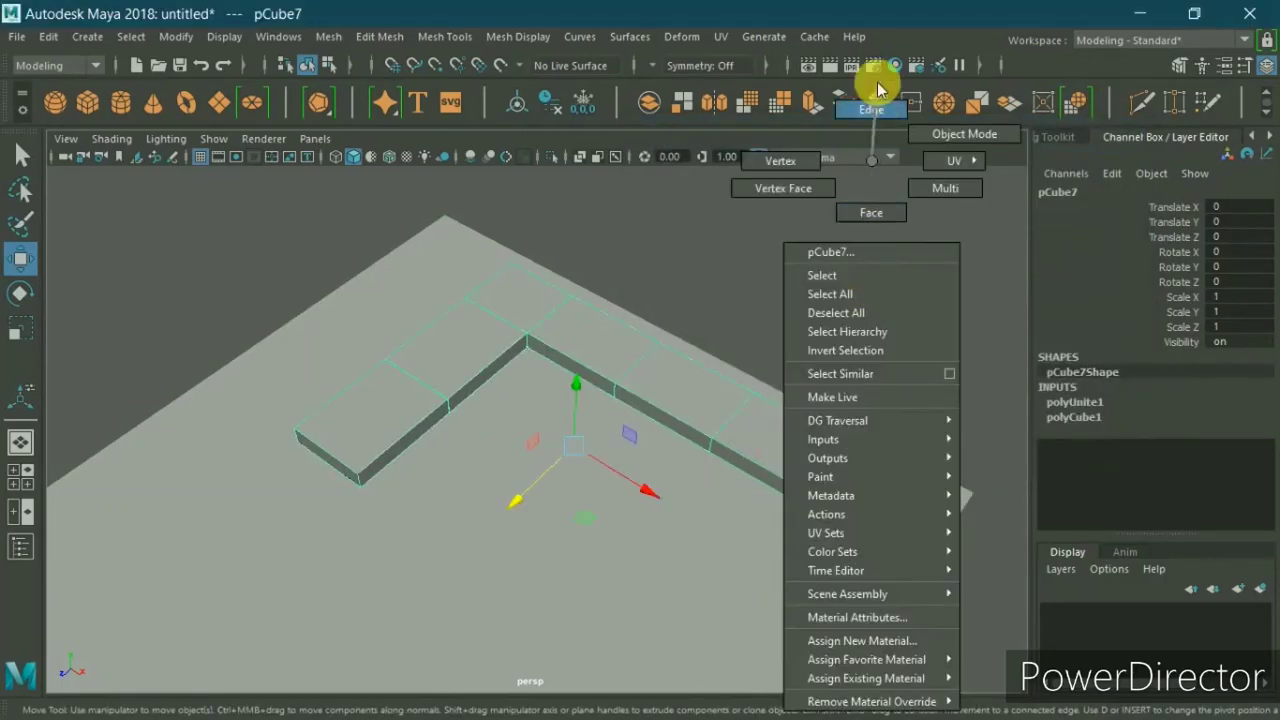
drag(234, 263, 897, 700)
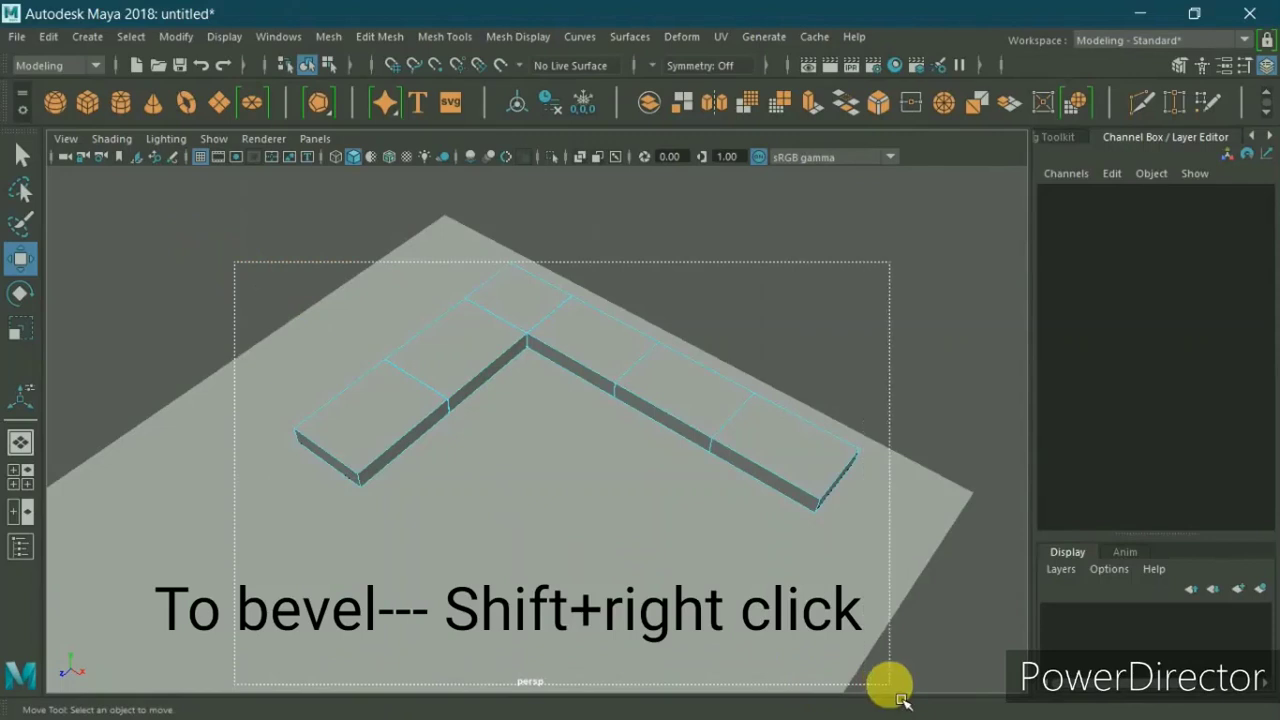
shift+right_drag(846, 306, 909, 314)
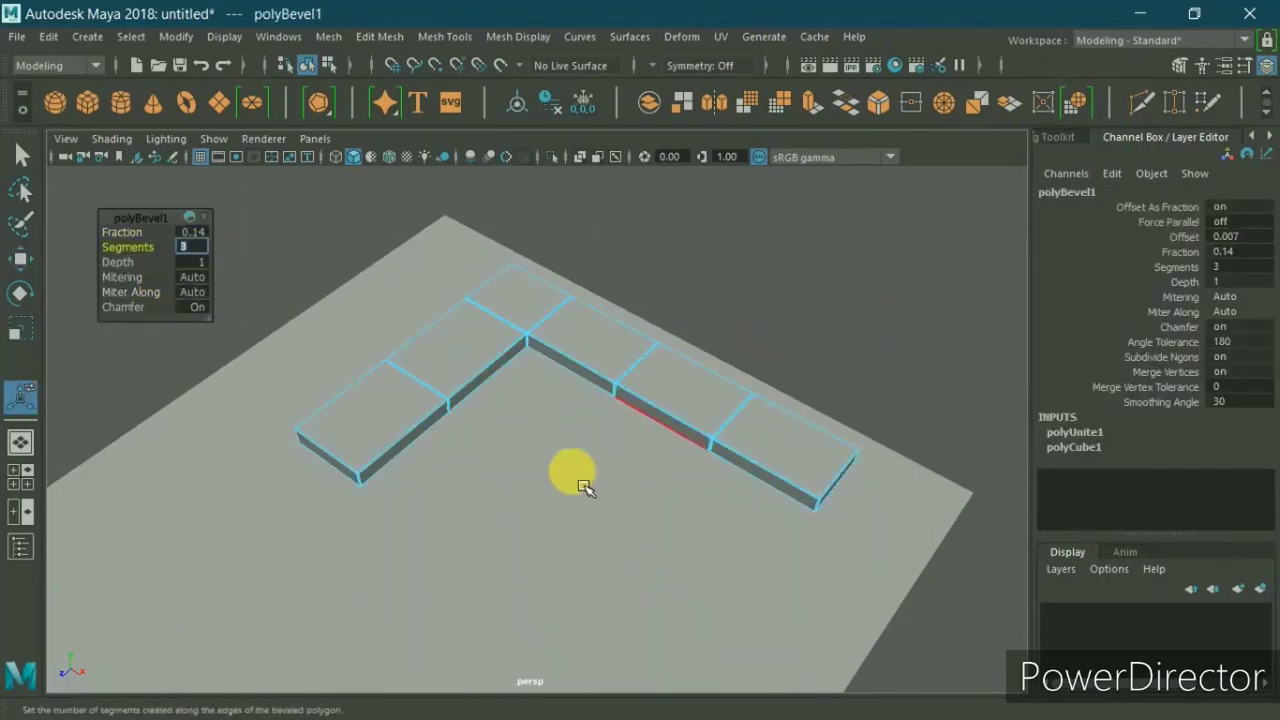
key(Return)
click(205, 236)
text(0.24)
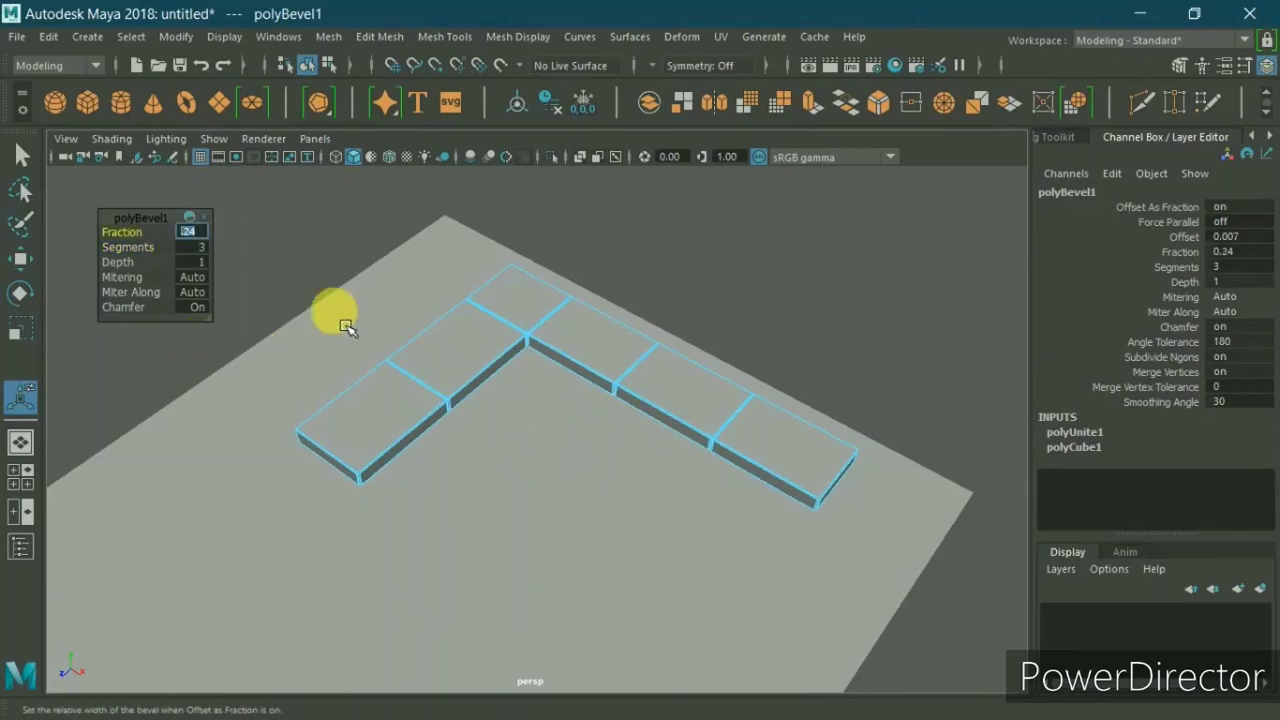
right_drag(598, 425, 702, 136)
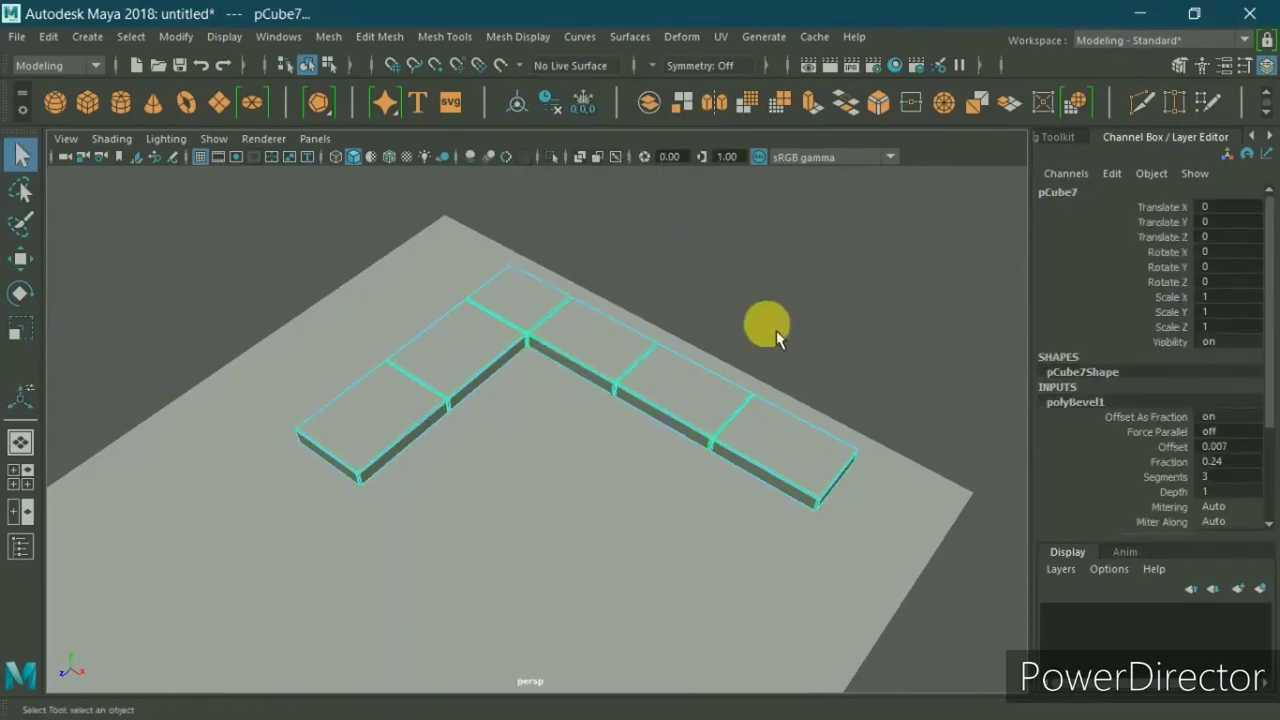
mouse_move(776, 330)
alt+mouse_down()
mouse_move(814, 334)
mouse_move(765, 395)
mouse_move(608, 486)
alt+mouse_up()
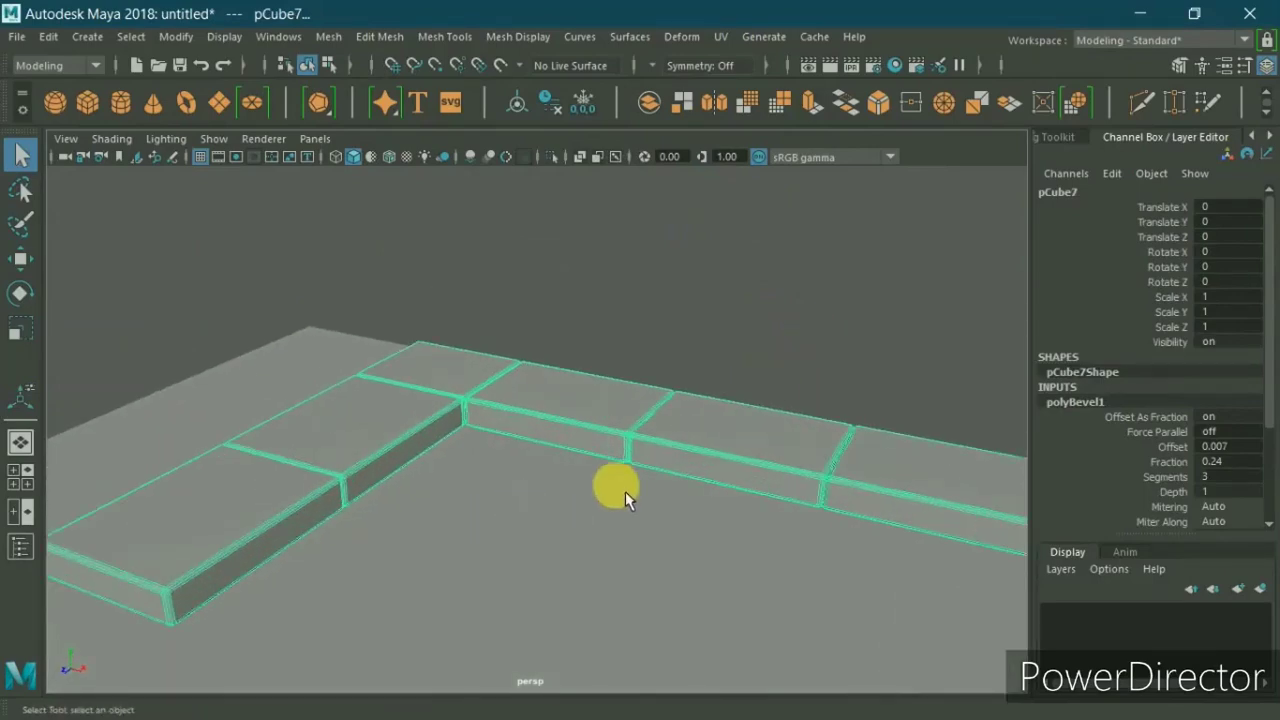
Step: In side view, duplicate the seat mesh and raise the copy above the original
key(space)
key(space)
scroll(712, 568, down, 3)
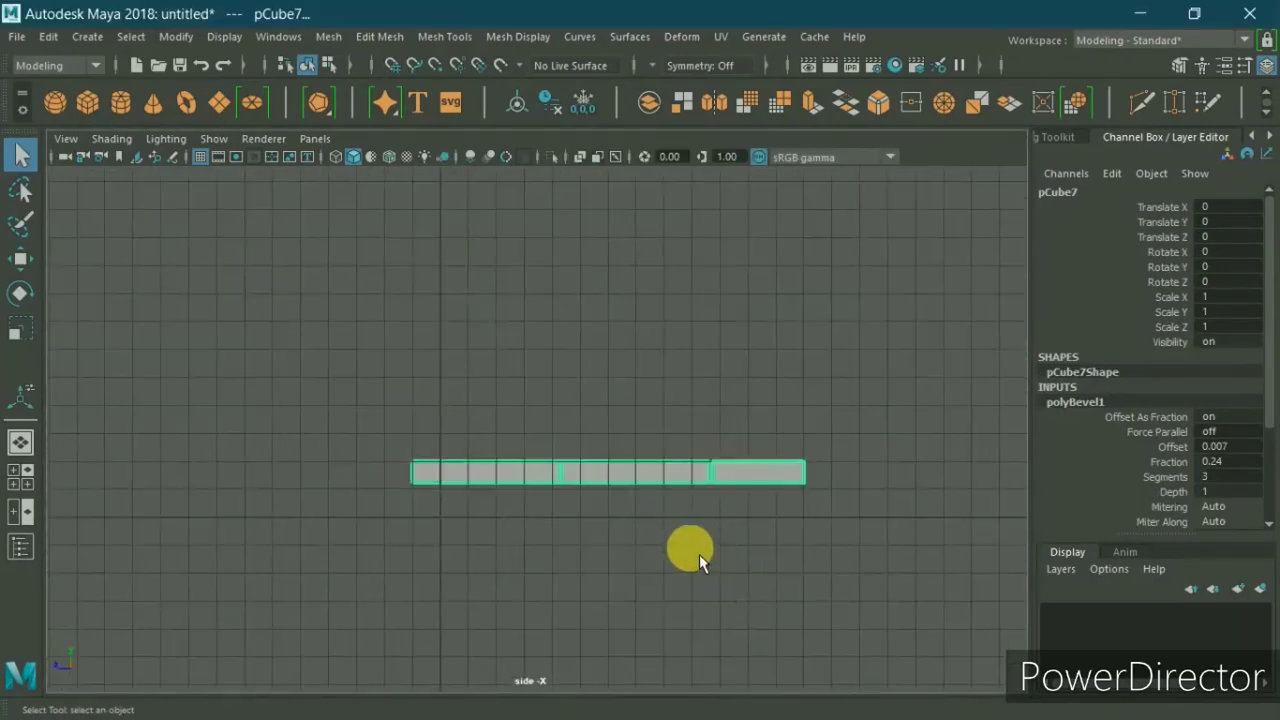
key(ctrl+d)
scroll(650, 450, up, 2)
scroll(610, 370, up, 1)
key(w)
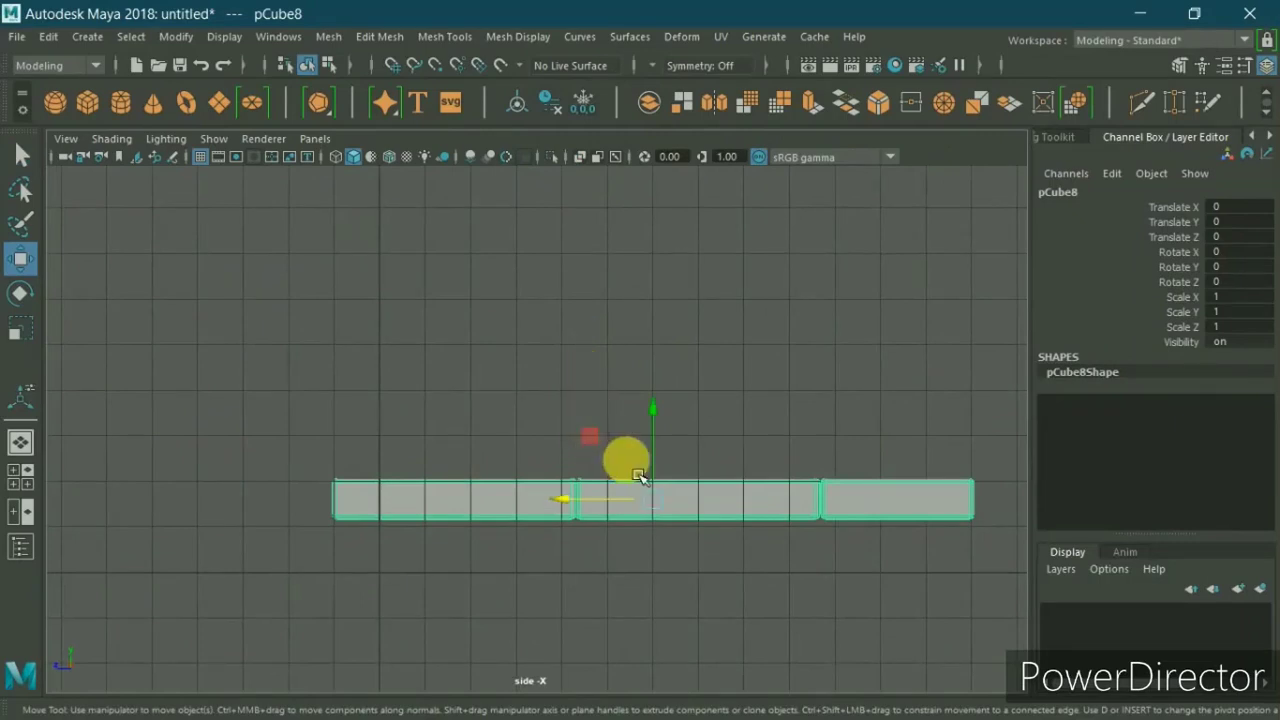
mouse_move(654, 443)
mouse_down()
mouse_move(660, 391)
mouse_move(676, 410)
mouse_up()
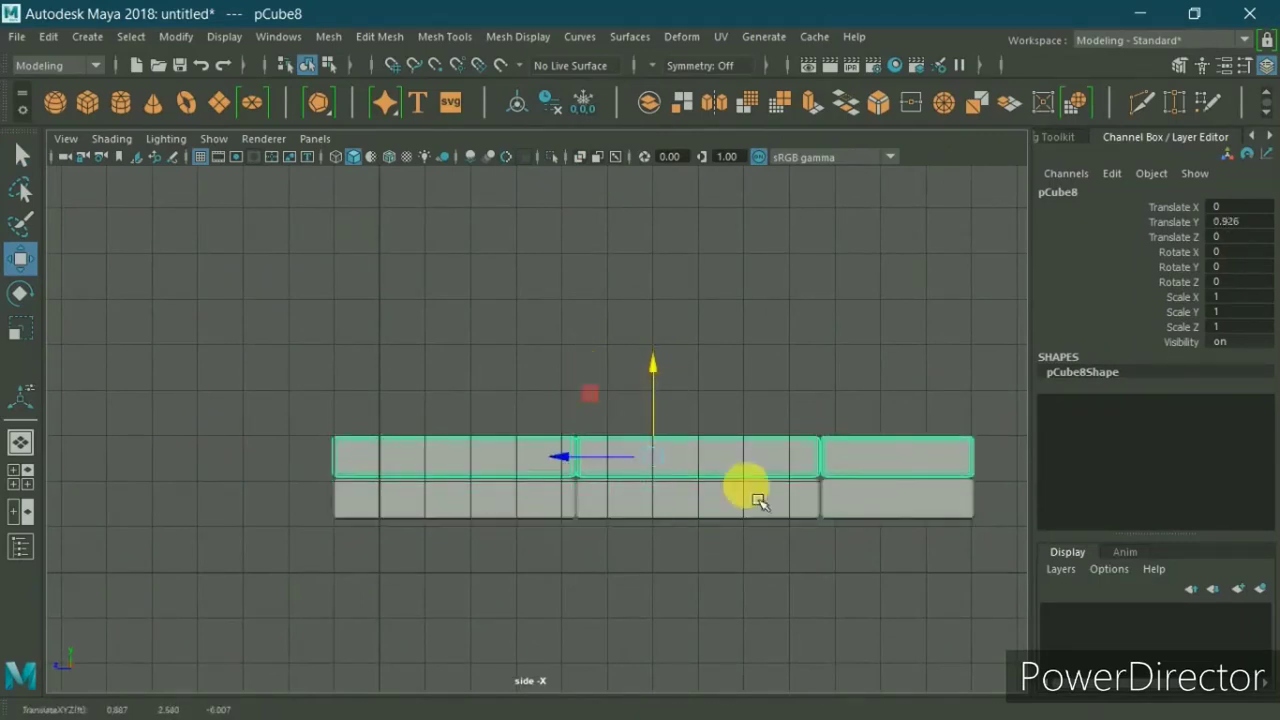
Step: Lower the copy, pCube8, to Y 0.912 so it sits flush on pCube7
scroll(748, 491, up, 3)
alt+middle_drag(771, 543, 674, 420)
scroll(720, 420, up, 2)
alt+middle_drag(766, 423, 674, 458)
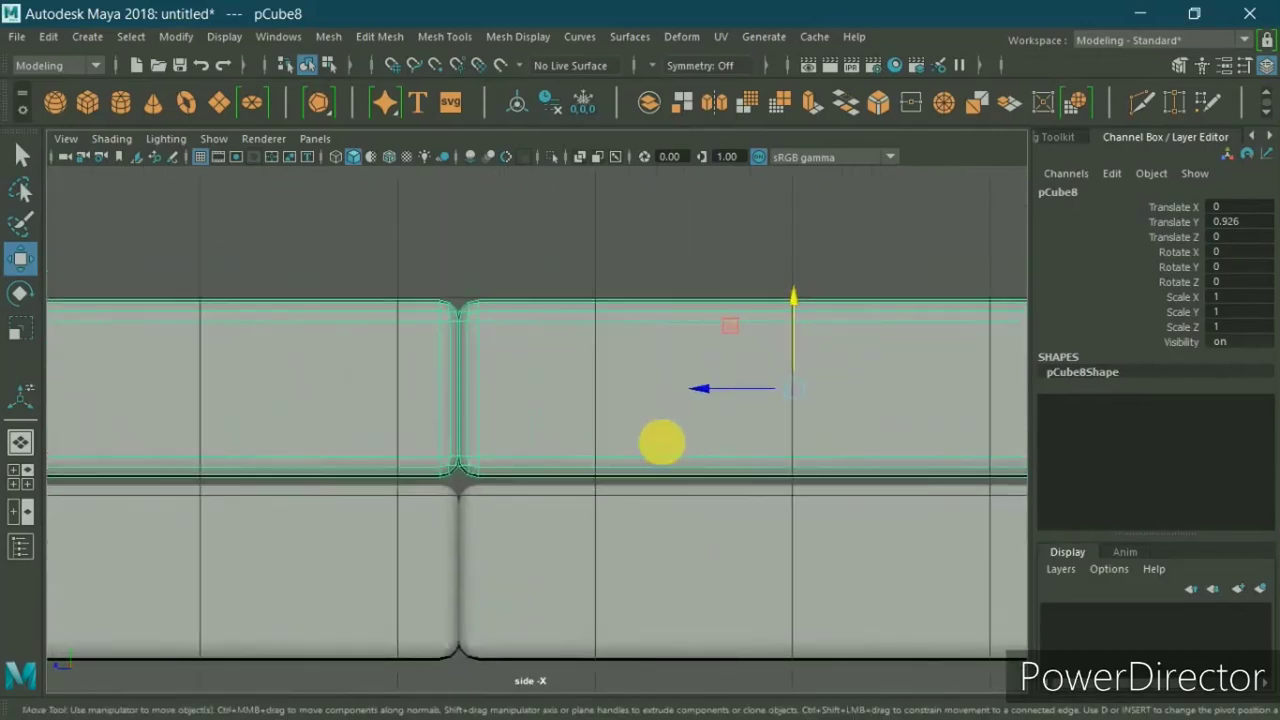
shift+click(700, 433)
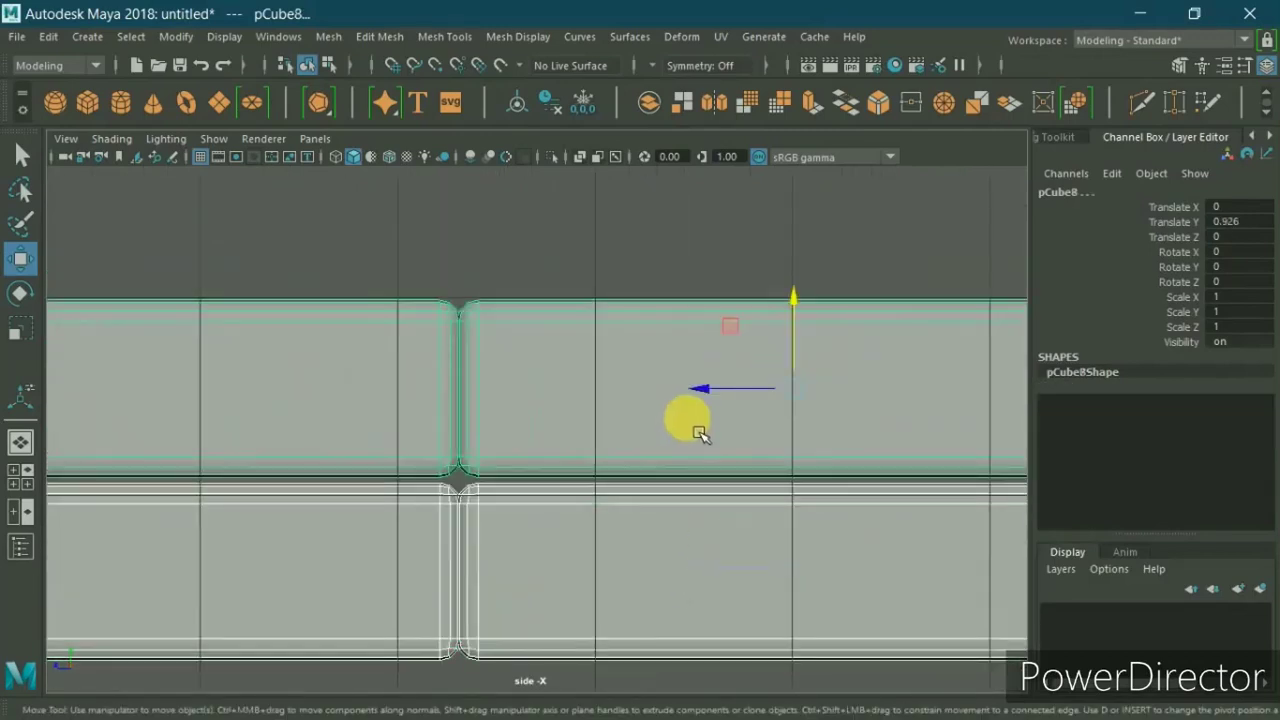
click(659, 397)
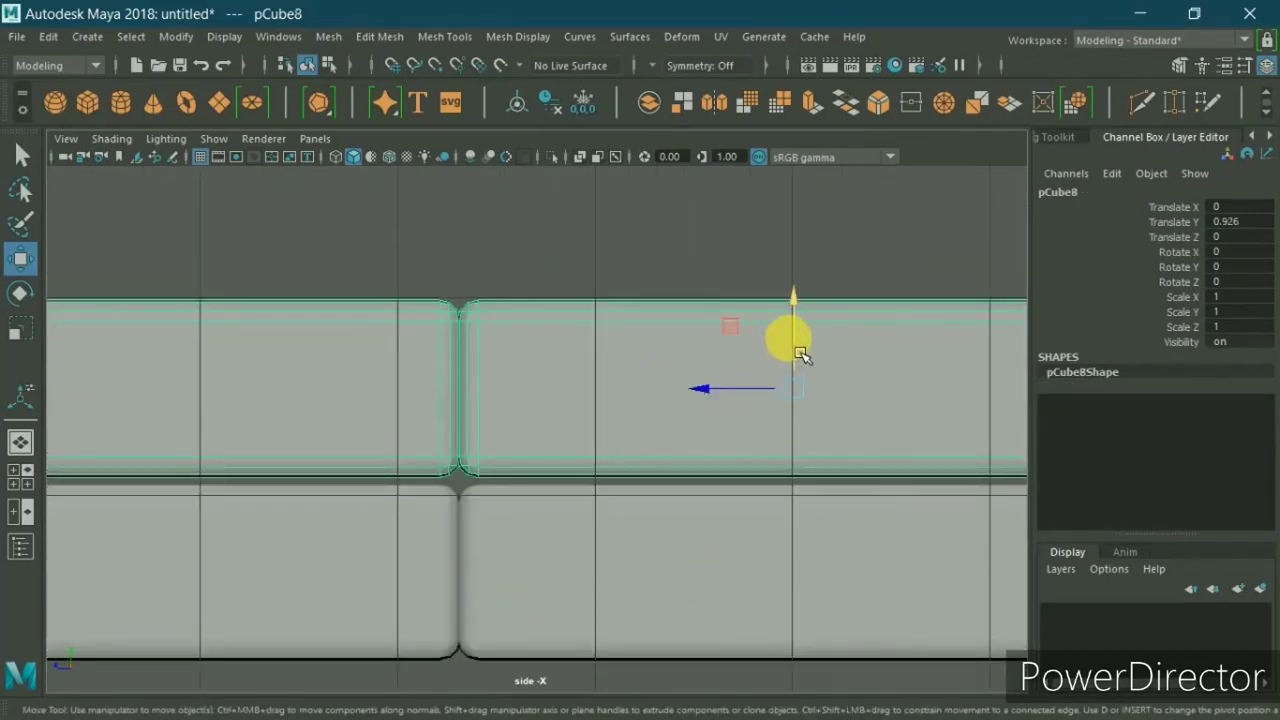
drag(800, 355, 802, 358)
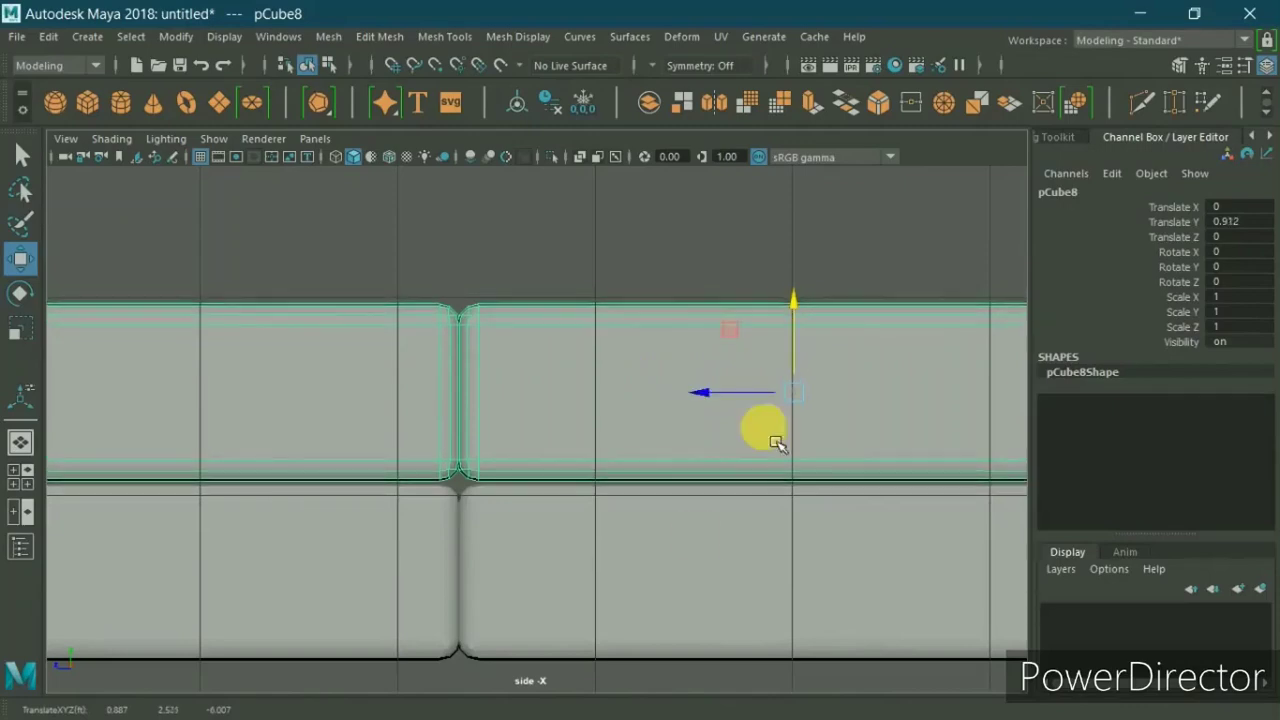
click(691, 549)
scroll(749, 420, down, 3)
key(space)
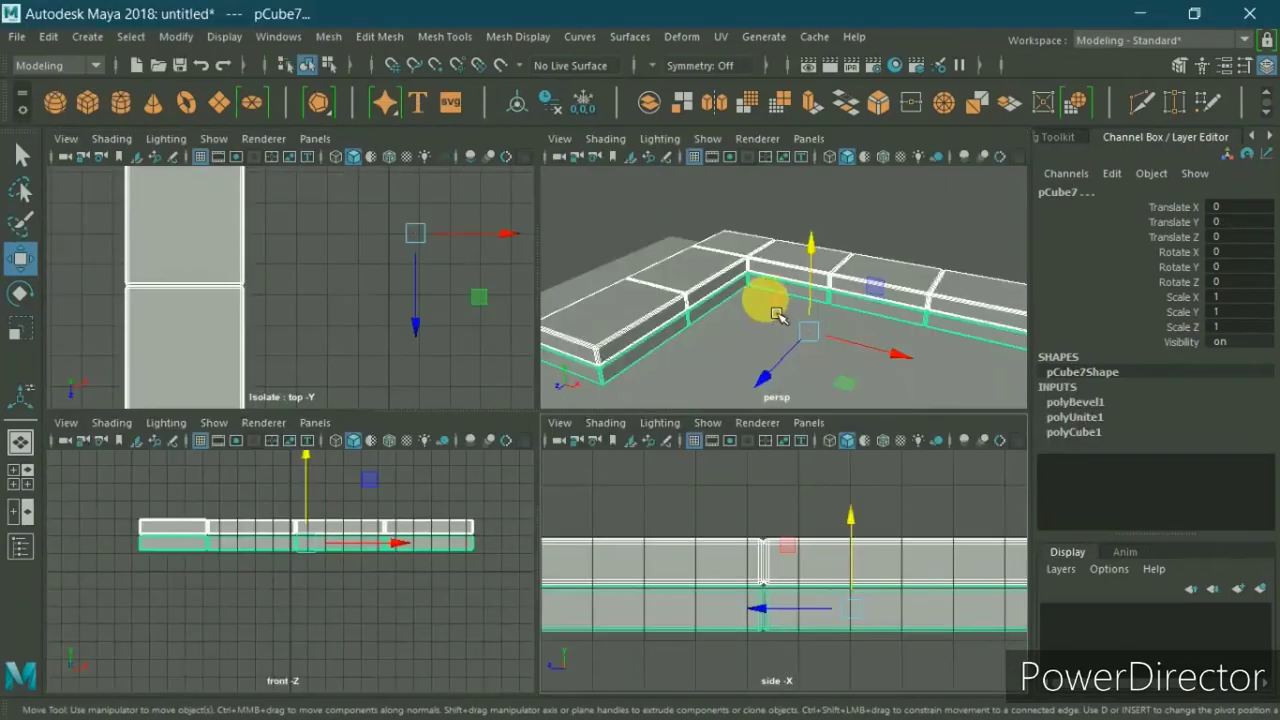
Step: Orbit around the two stacked seat layers to inspect them from several angles
key(space)
click(829, 294)
mouse_move(829, 294)
alt+mouse_down()
mouse_move(722, 475)
mouse_move(791, 394)
alt+mouse_up()
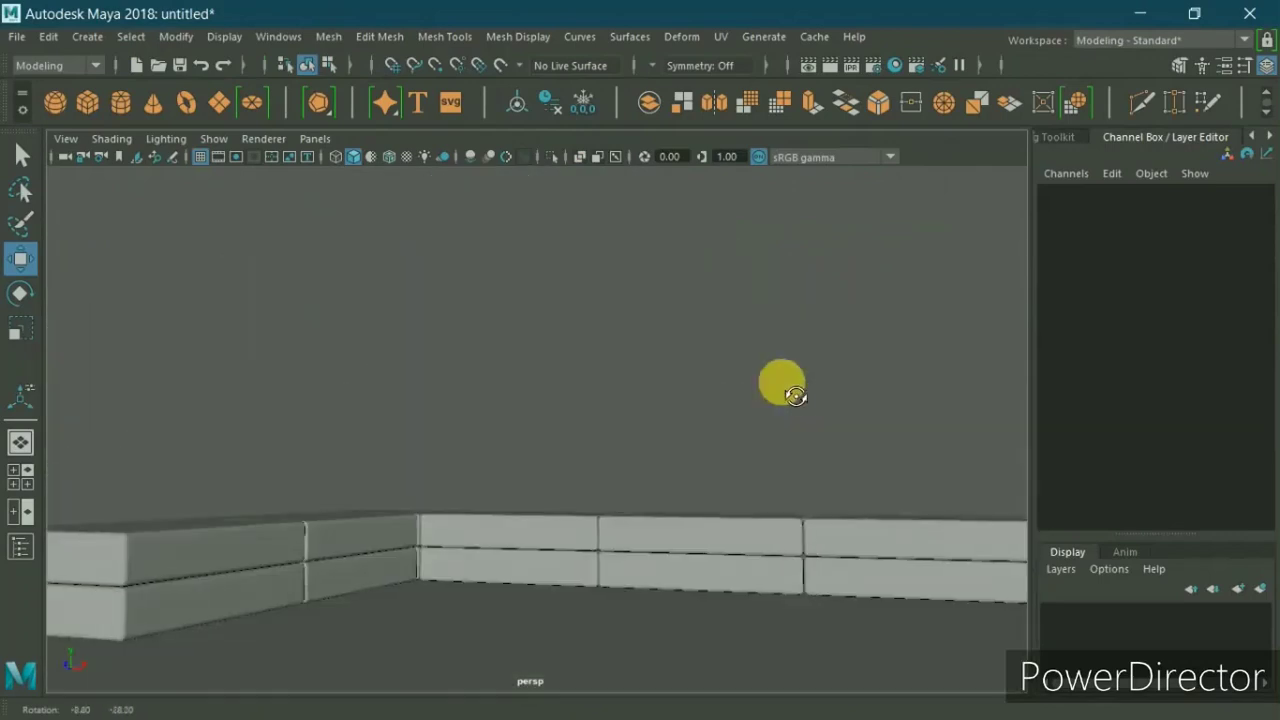
scroll(784, 430, down, 5)
alt+drag(777, 471, 677, 537)
scroll(767, 452, up, 5)
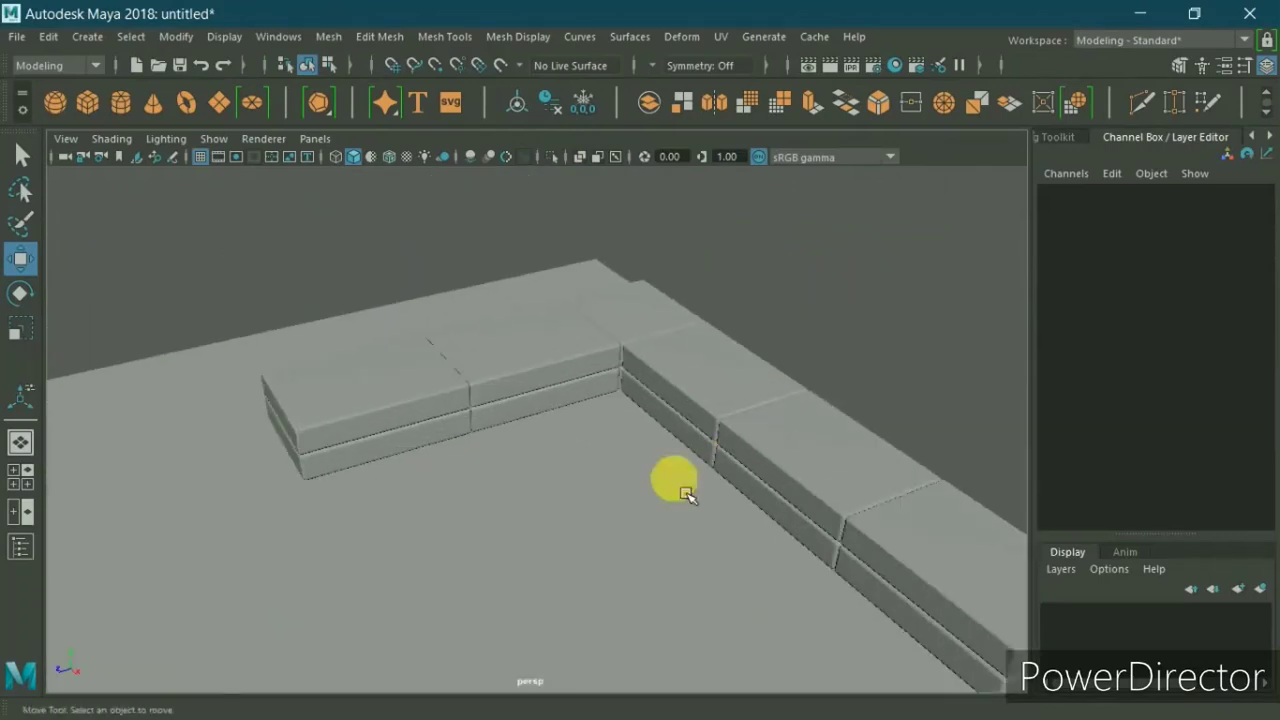
alt+drag(689, 494, 783, 486)
click(724, 427)
scroll(757, 377, down, 3)
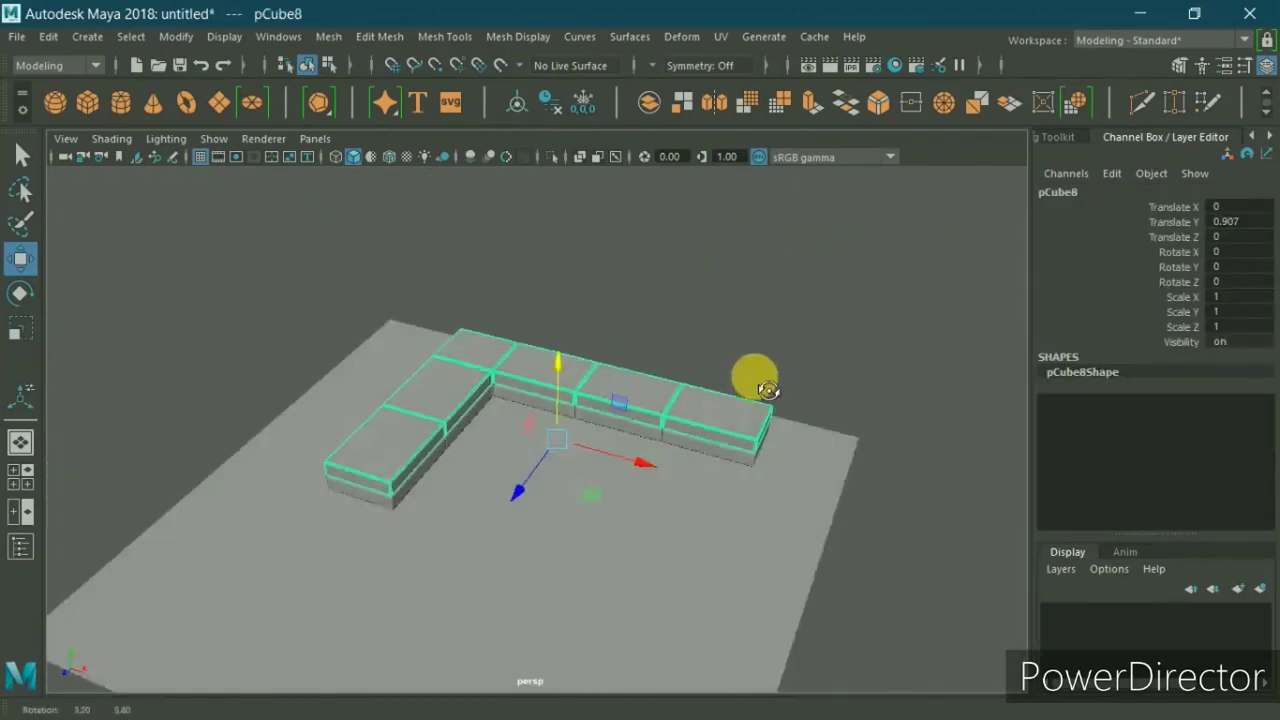
mouse_move(757, 377)
alt+mouse_down()
mouse_move(737, 380)
mouse_move(760, 362)
alt+mouse_up()
scroll(766, 414, up, 3)
scroll(741, 515, up, 3)
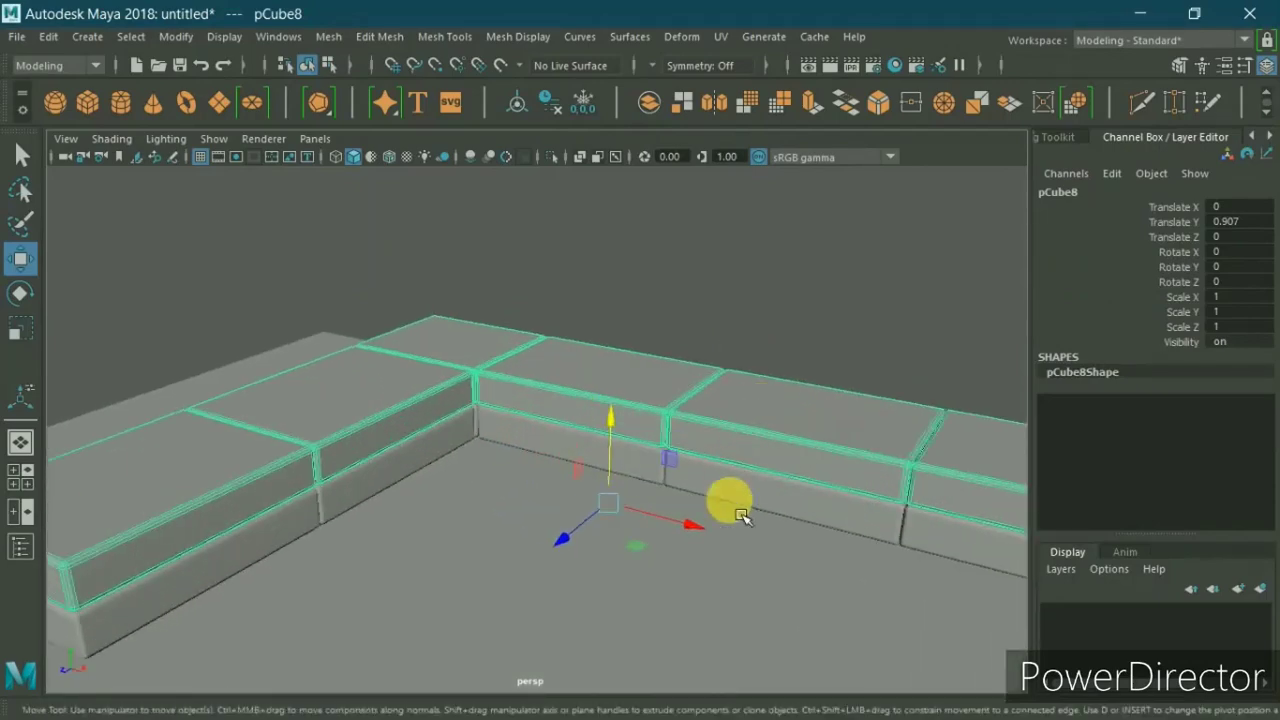
click(728, 437)
Step: Select both seat layers without the floor and nudge them along Z in an isolated top view
drag(752, 480, 757, 494)
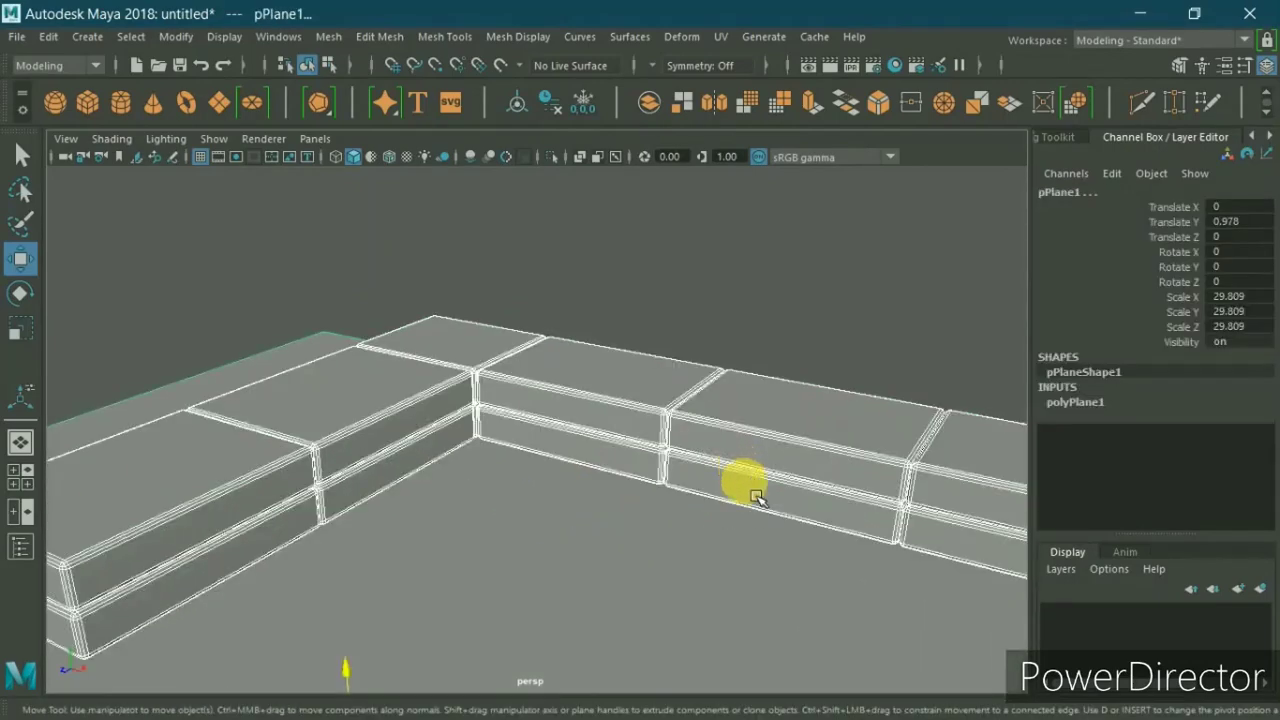
scroll(700, 550, down, 3)
ctrl+click(563, 606)
key(space)
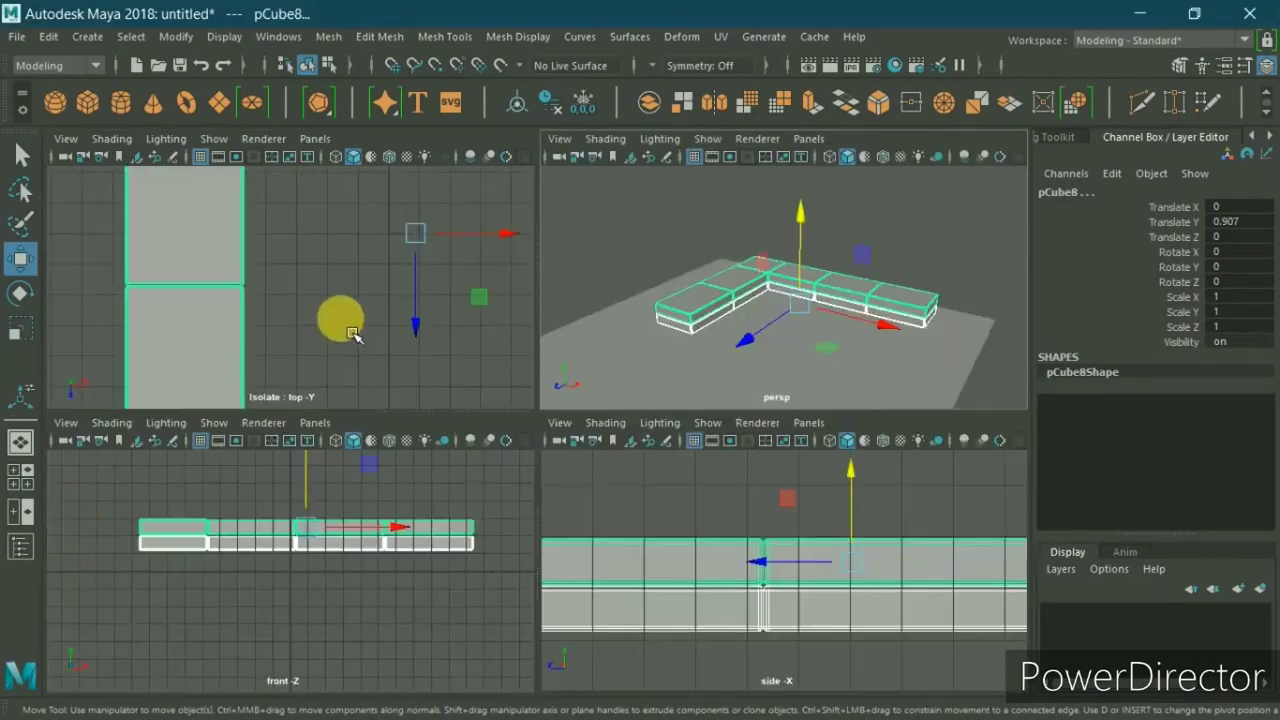
key(space)
key(ctrl+1)
scroll(637, 440, down, 2)
drag(617, 456, 619, 466)
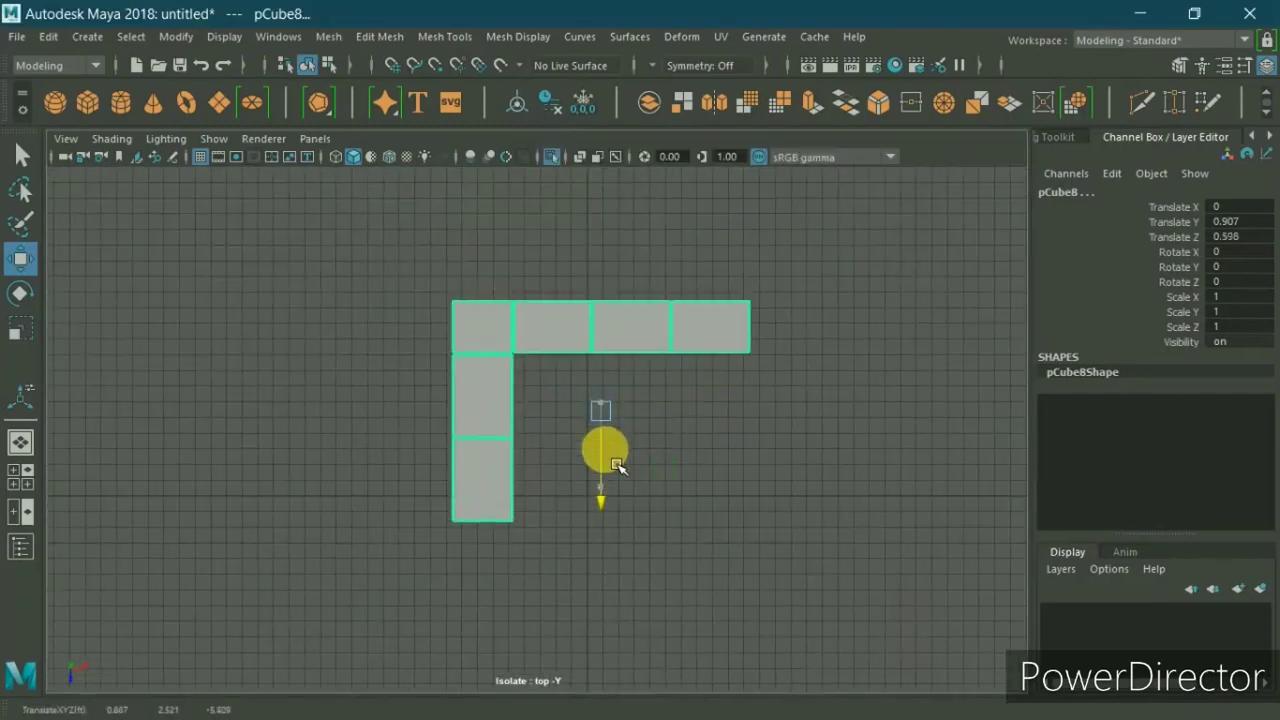
Step: Reselect the seat layers without the floor and slide them along the X axis
key(space)
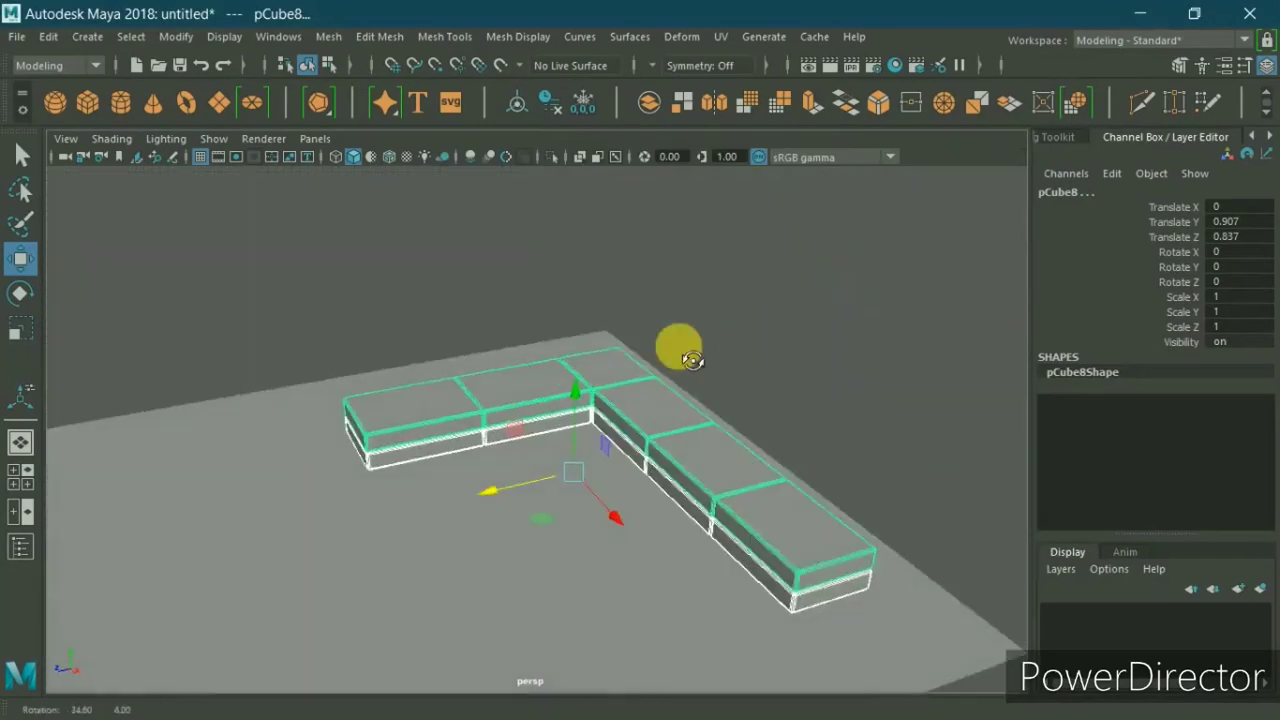
mouse_move(686, 349)
alt+mouse_down()
mouse_move(766, 360)
mouse_move(686, 400)
mouse_move(697, 423)
mouse_move(738, 441)
alt+mouse_up()
click(757, 334)
click(381, 476)
drag(447, 528, 585, 550)
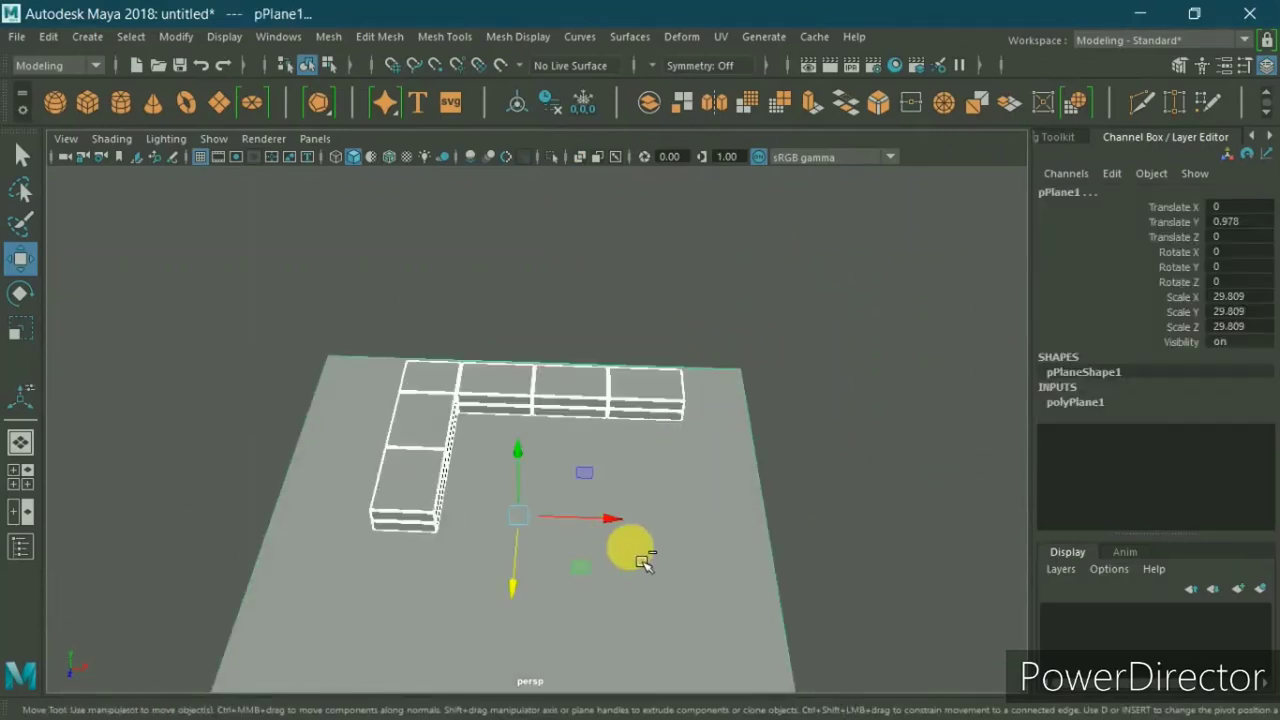
ctrl+drag(672, 514, 594, 606)
mouse_move(640, 457)
mouse_down()
mouse_move(600, 449)
mouse_move(604, 465)
mouse_move(680, 306)
mouse_up()
click(680, 306)
Step: Create a new polygon cube, pCube9, and raise it to Translate Y 1.675
scroll(600, 480, up, 5)
scroll(662, 494, up, 3)
alt+drag(662, 494, 437, 391)
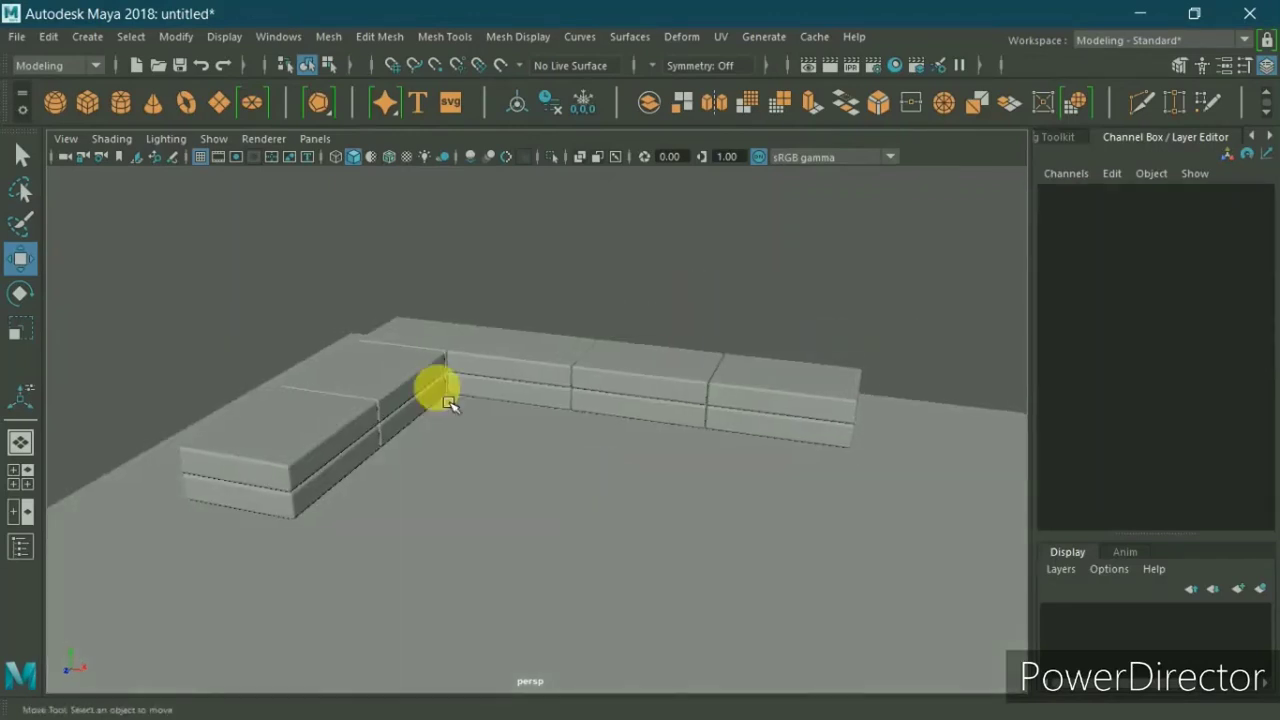
click(90, 103)
scroll(320, 277, down, 3)
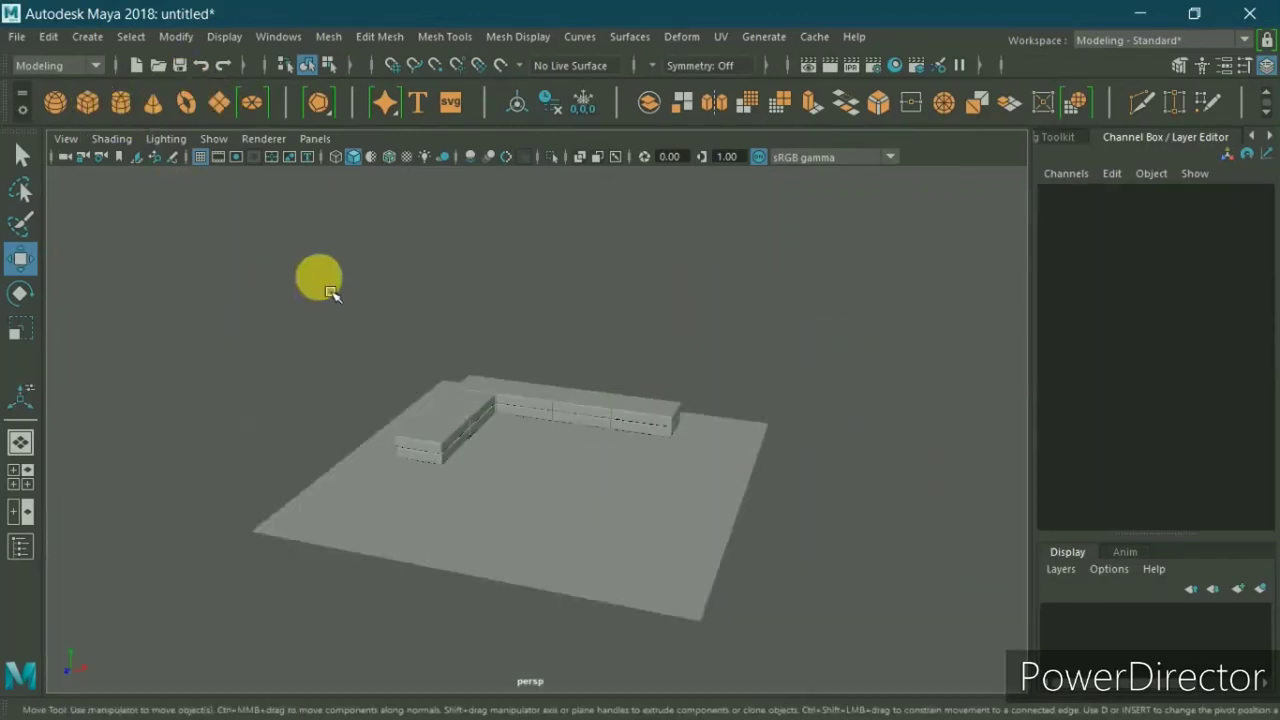
drag(547, 432, 548, 400)
Step: In top view, move pCube9 left to the end of the sofa's short arm
key(space)
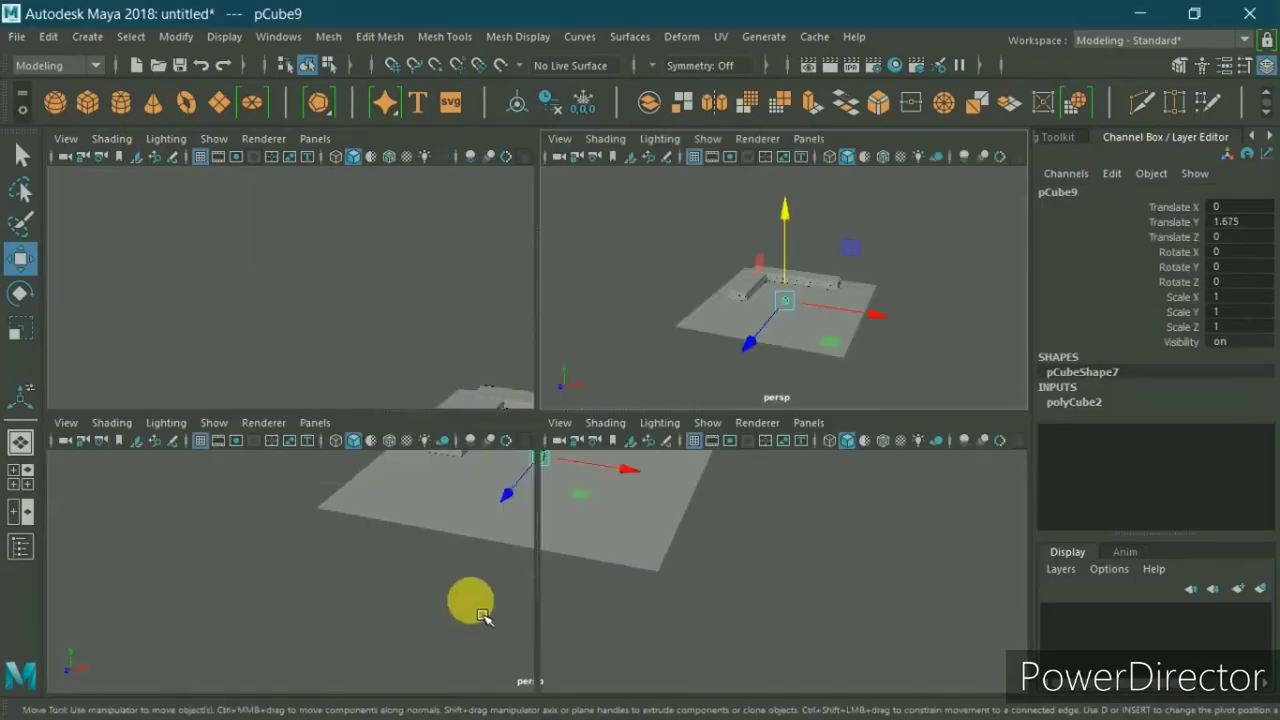
key(space)
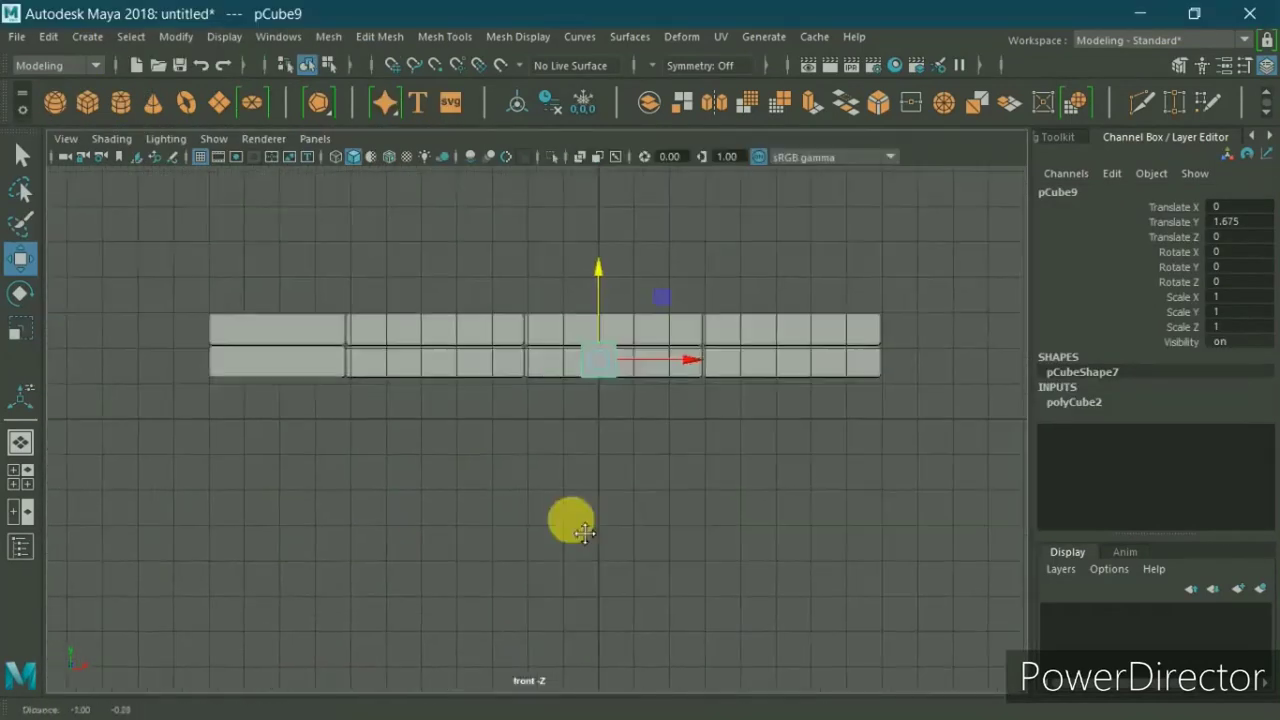
alt+middle_drag(571, 523, 830, 490)
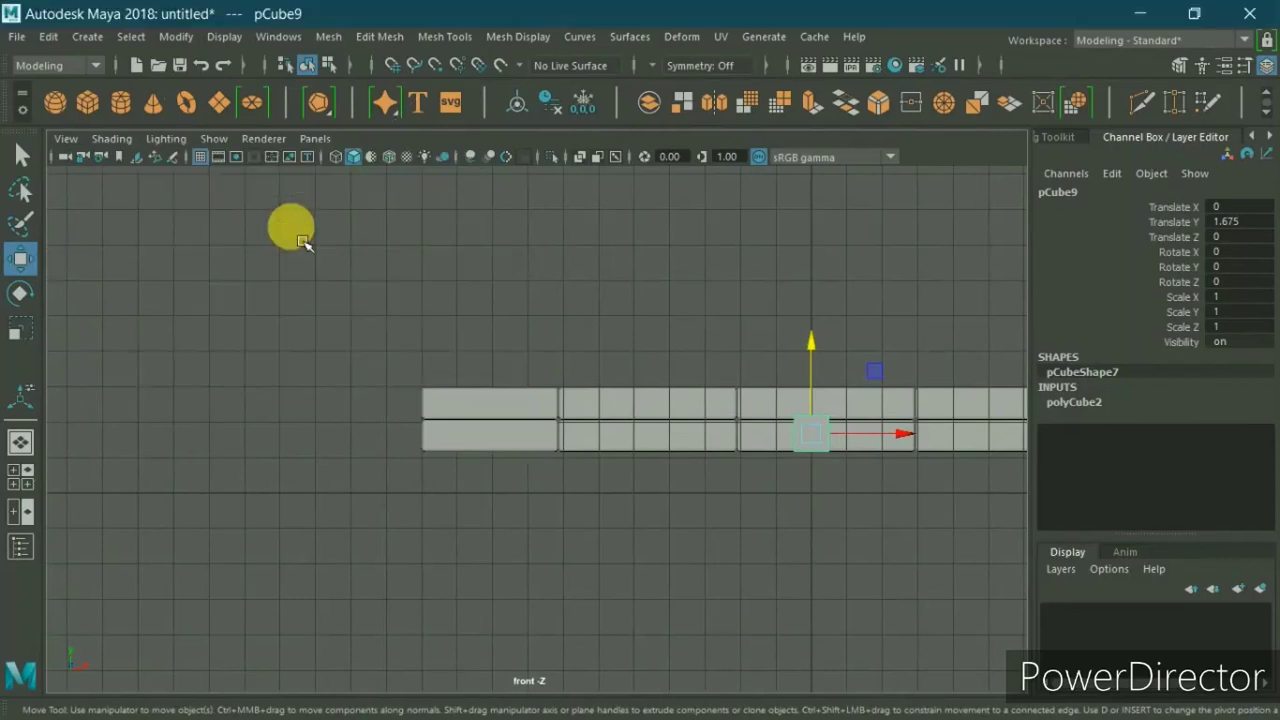
key(space)
key(space)
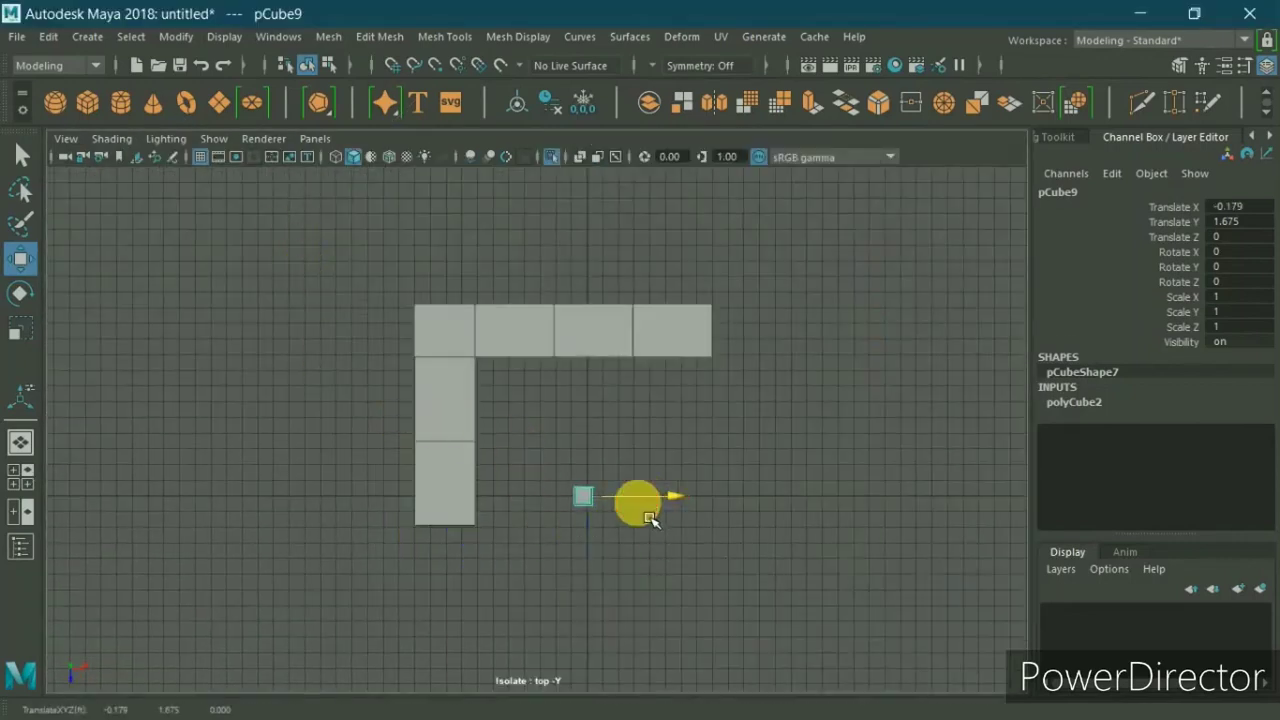
drag(648, 516, 517, 532)
drag(443, 549, 457, 617)
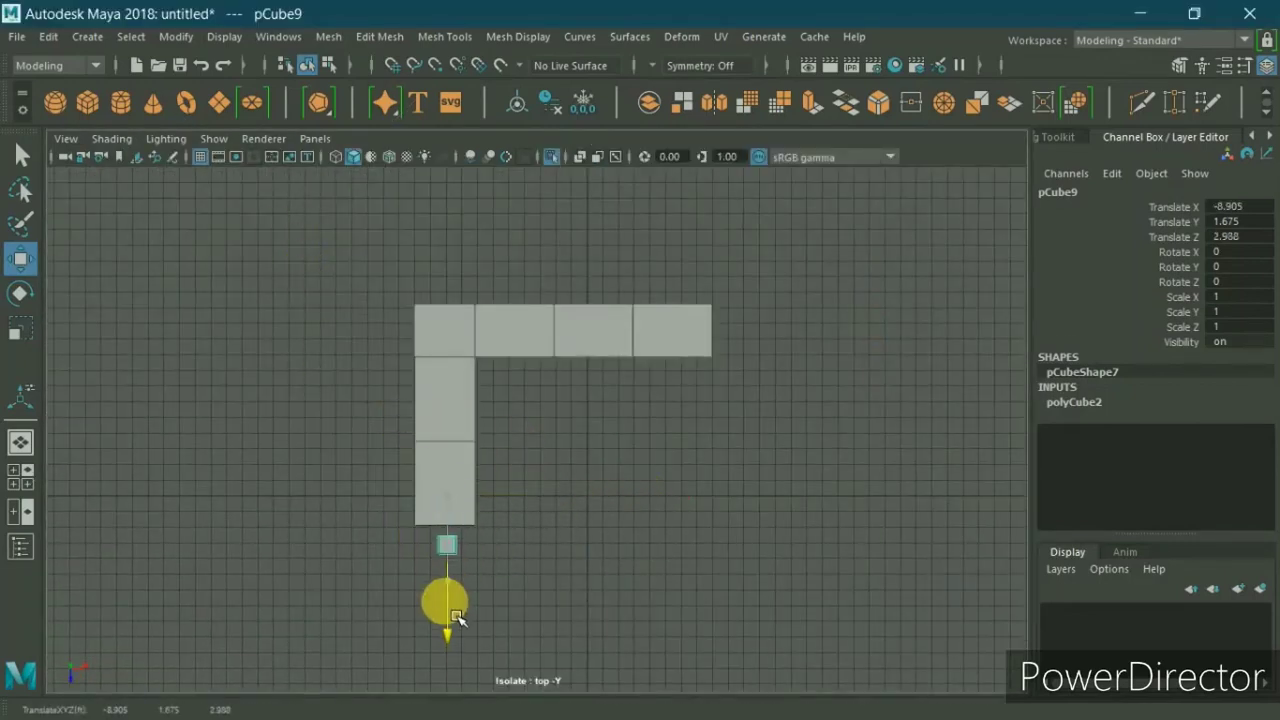
scroll(540, 525, up, 3)
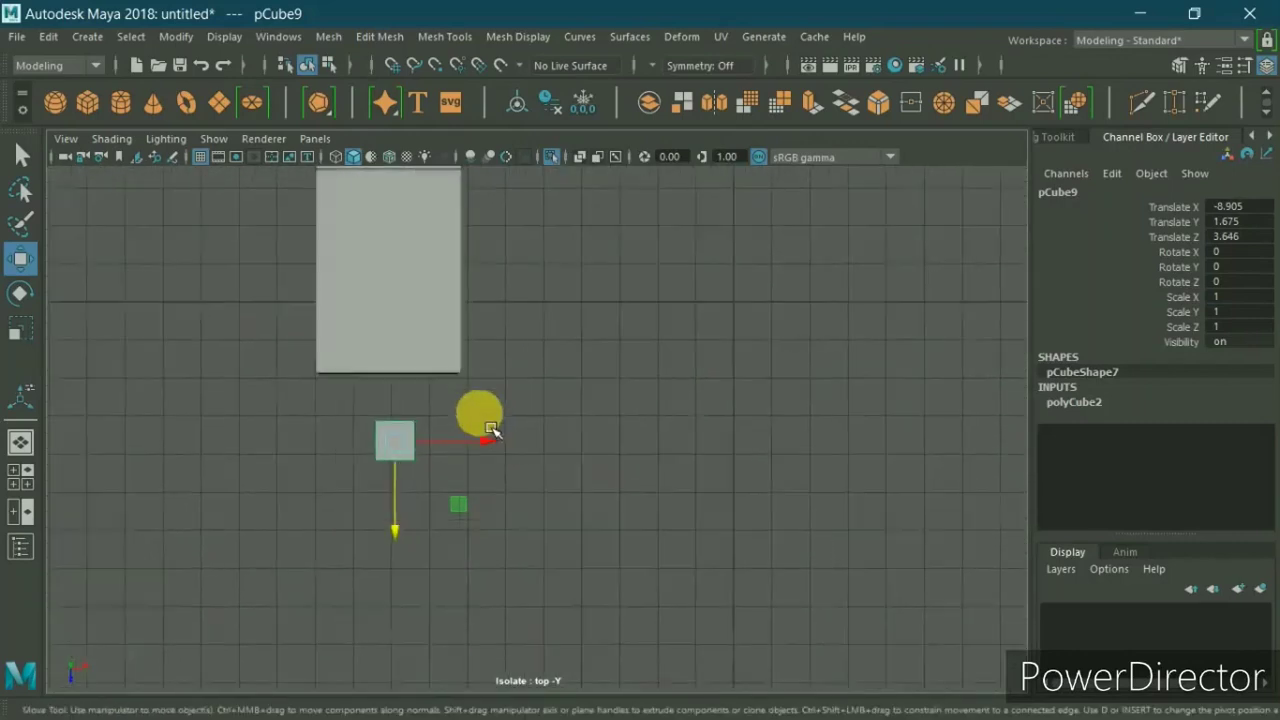
scroll(515, 445, up, 2)
Step: Scale pCube9 to 3.711 X and 1.967 Z, aligning it at X -9.071, Z 2.905
key(r)
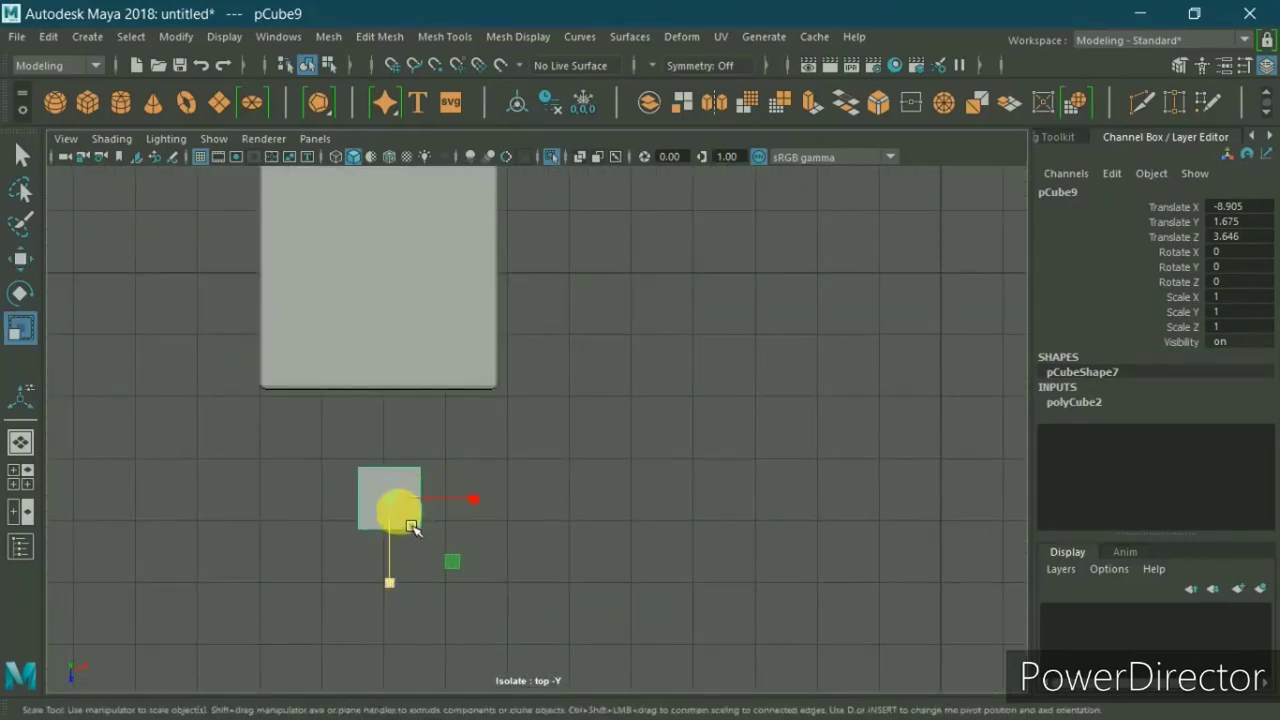
drag(429, 509, 660, 522)
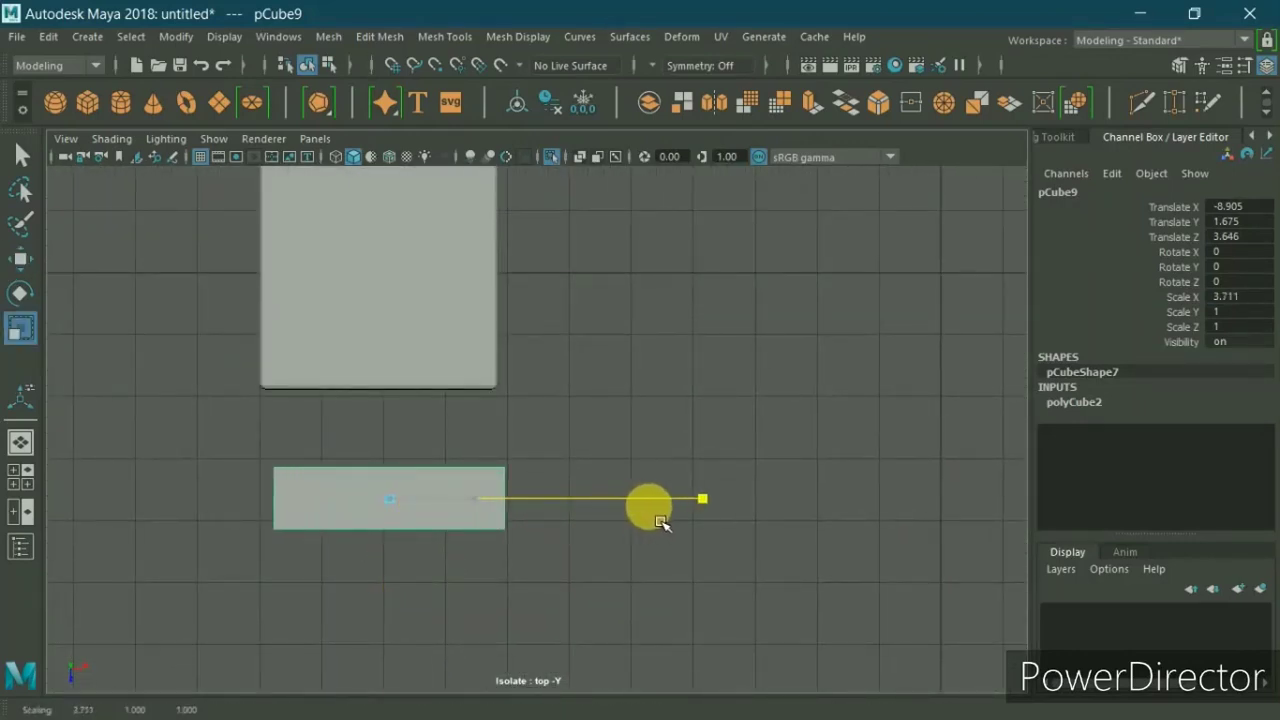
key(w)
drag(390, 558, 383, 495)
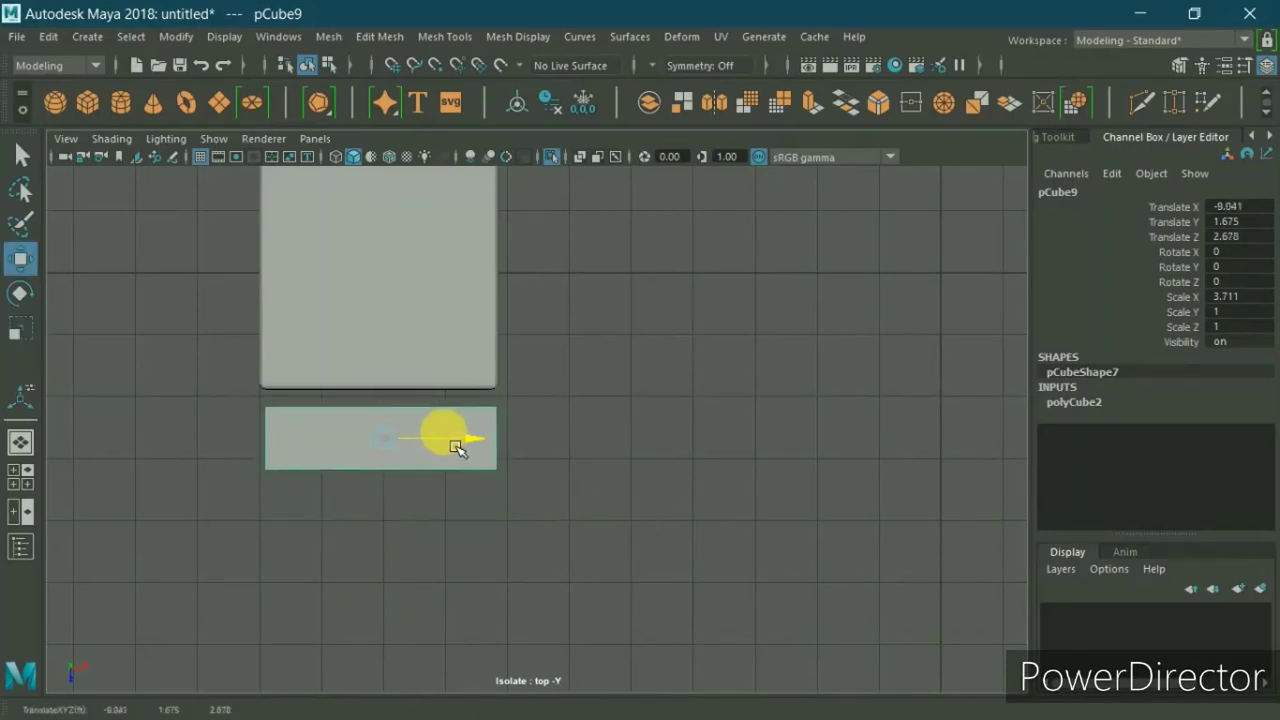
key(r)
drag(380, 520, 407, 588)
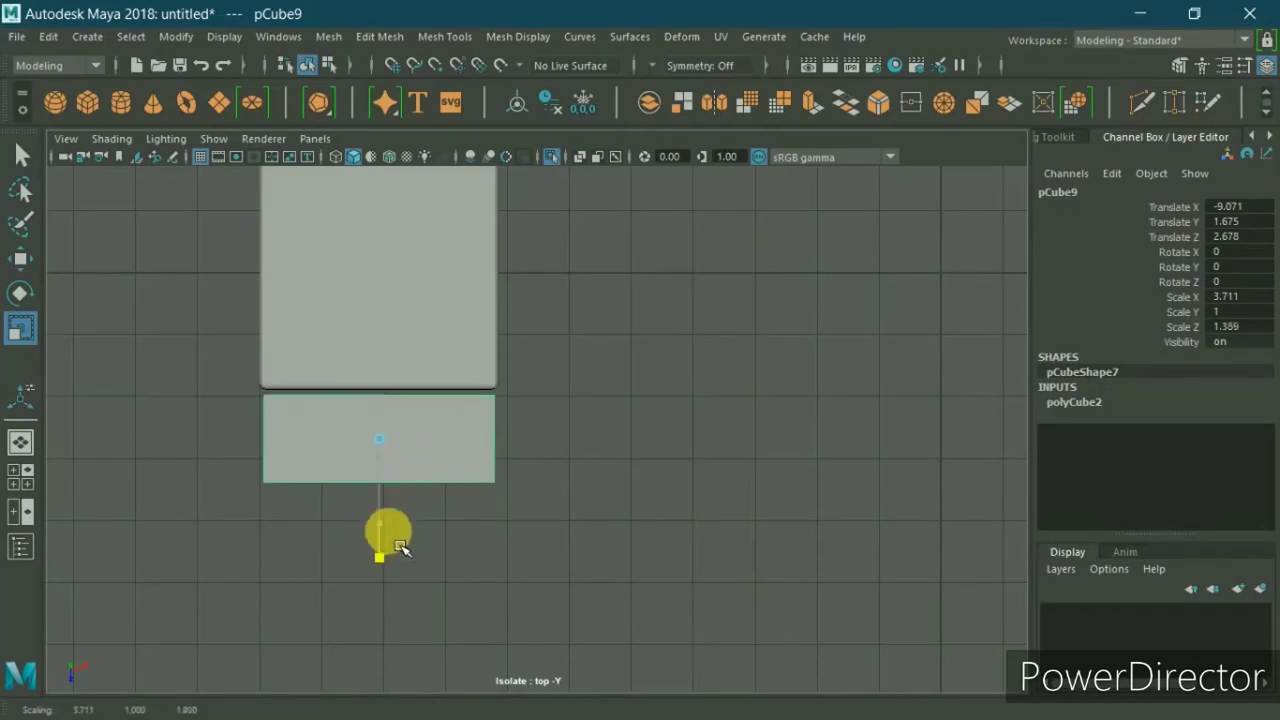
key(w)
drag(381, 505, 398, 532)
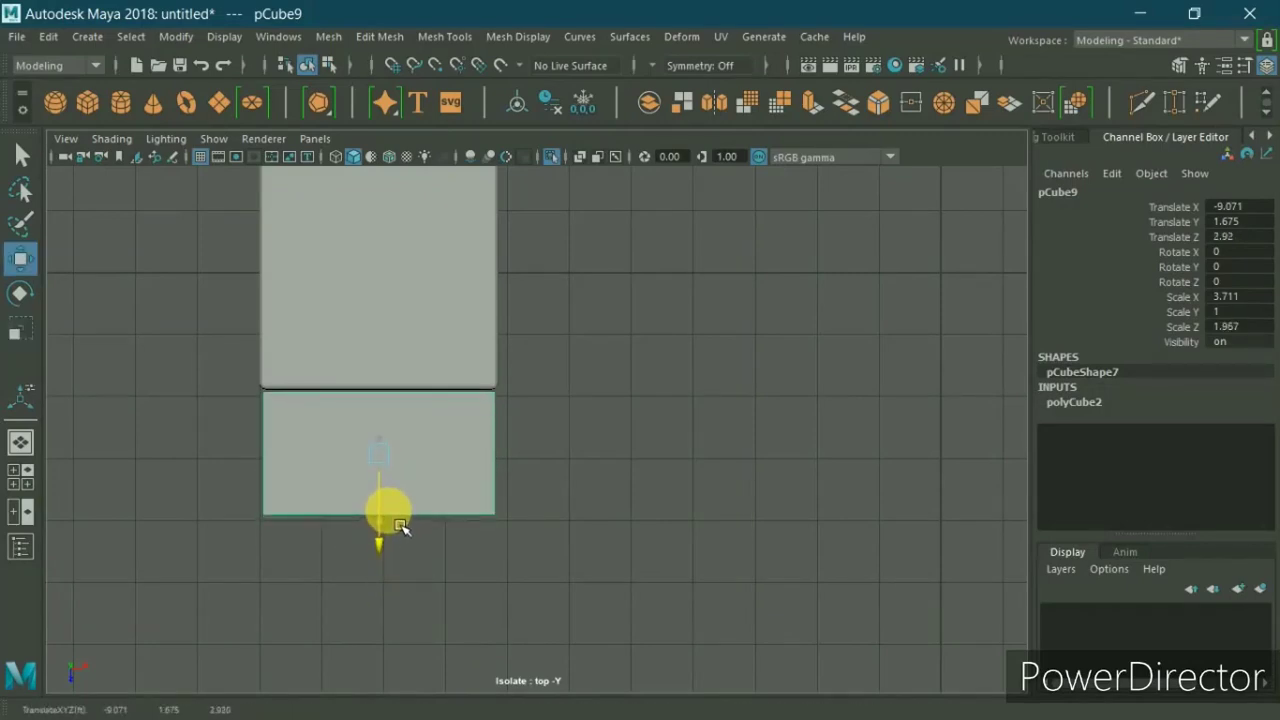
key(space)
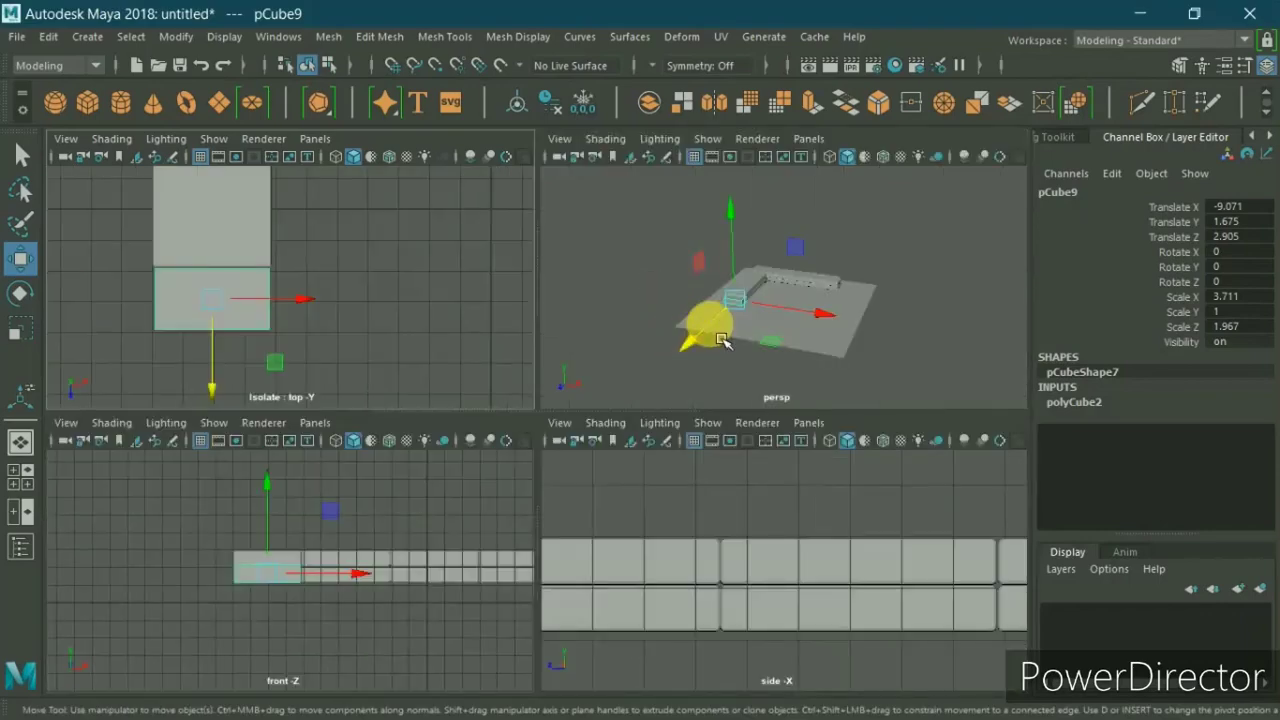
Step: In side view, scale the end block to Scale Y 1.3 and raise it to Translate Y 1.83
alt+drag(722, 340, 531, 443)
key(space)
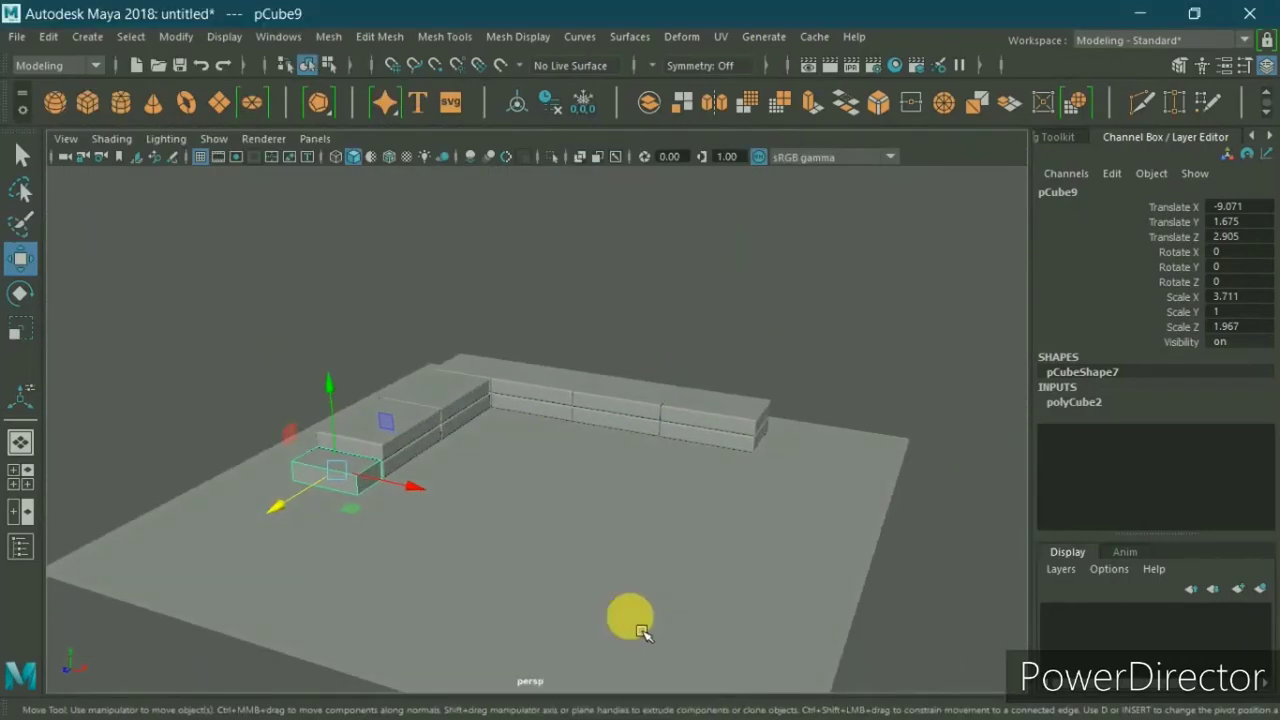
key(space)
key(space)
mouse_move(609, 600)
alt+middle_down()
mouse_move(537, 580)
mouse_move(543, 508)
alt+middle_up()
scroll(505, 595, up, 5)
scroll(543, 508, up, 3)
key(r)
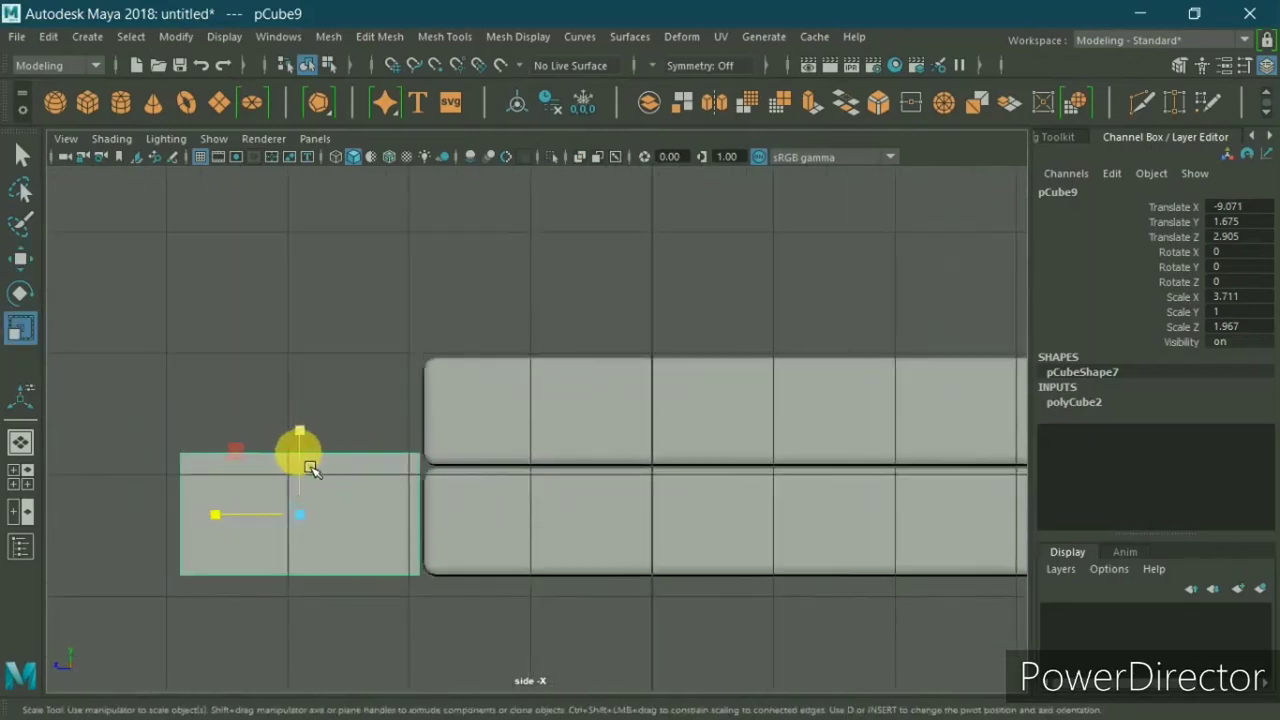
drag(311, 468, 318, 440)
key(w)
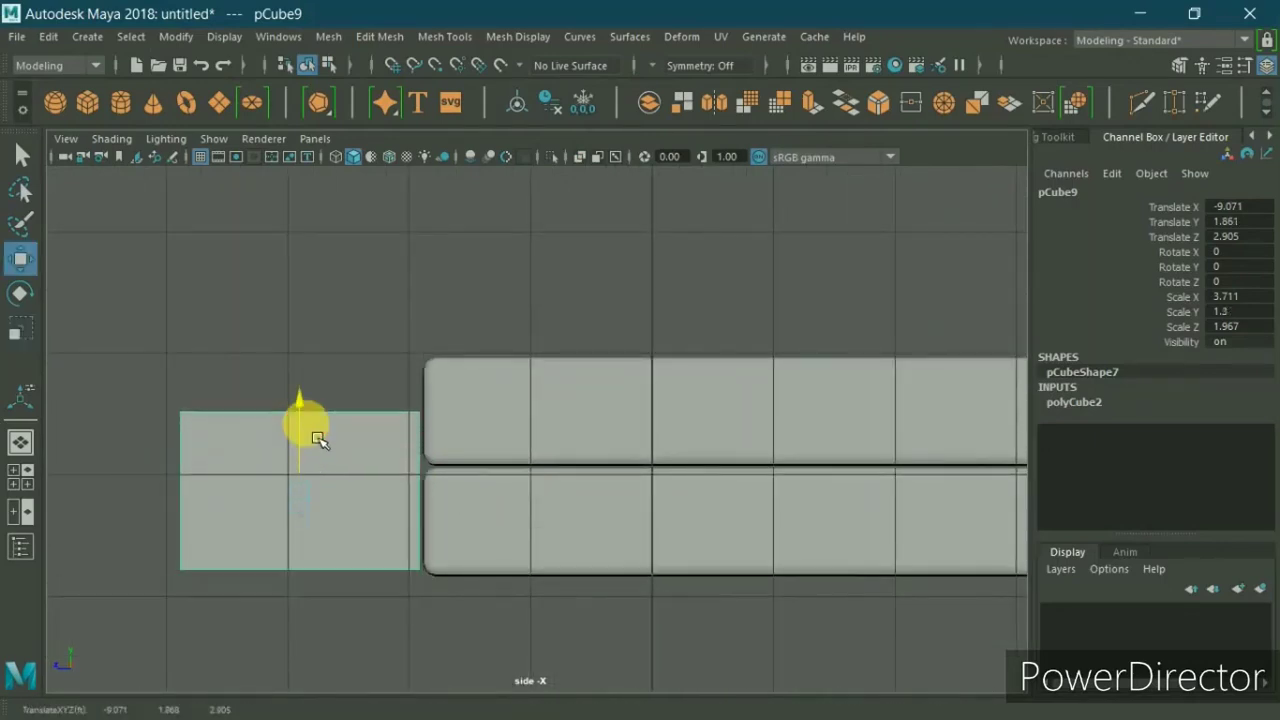
Step: Isolate the end block in a full-size perspective view
key(space)
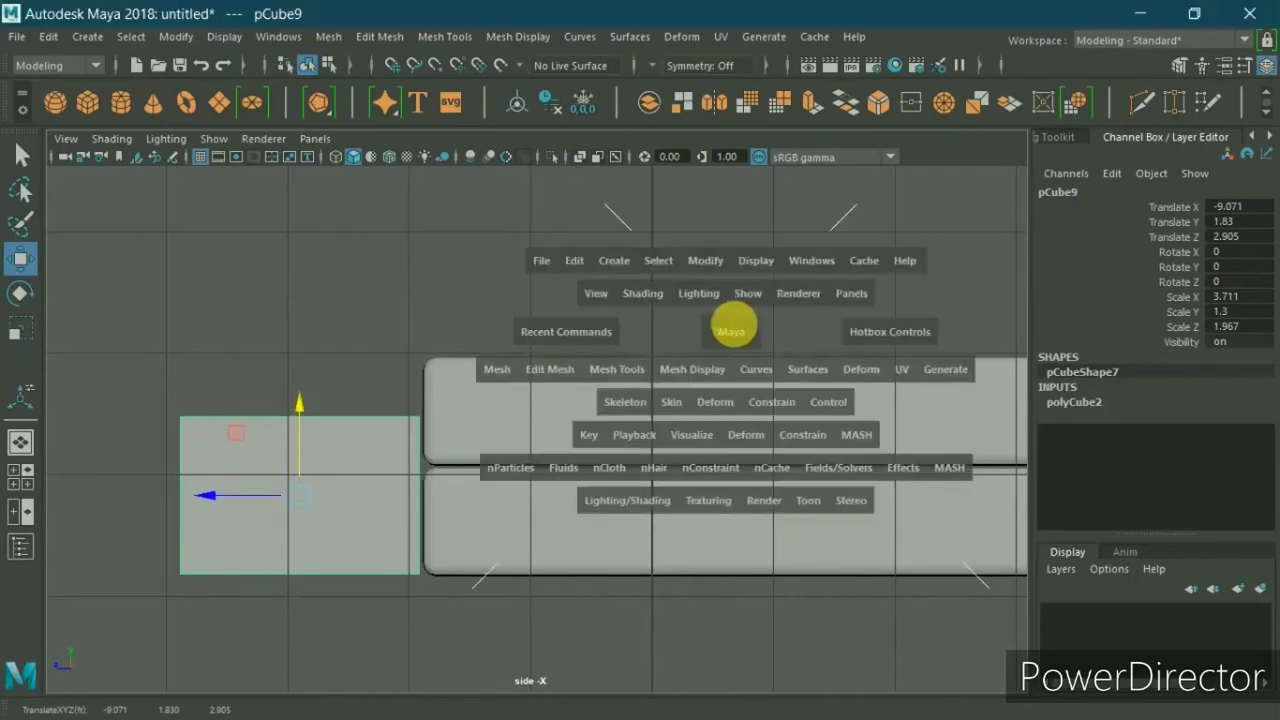
key(space)
alt+drag(671, 357, 558, 470)
mouse_move(558, 470)
alt+right_down()
mouse_move(471, 466)
mouse_move(558, 230)
alt+right_up()
click(551, 157)
mouse_move(534, 251)
alt+mouse_down()
mouse_move(580, 371)
mouse_move(666, 471)
alt+mouse_up()
Step: Return to object selection and open the Insert Edge Loop Tool settings
shift+right_click(666, 470)
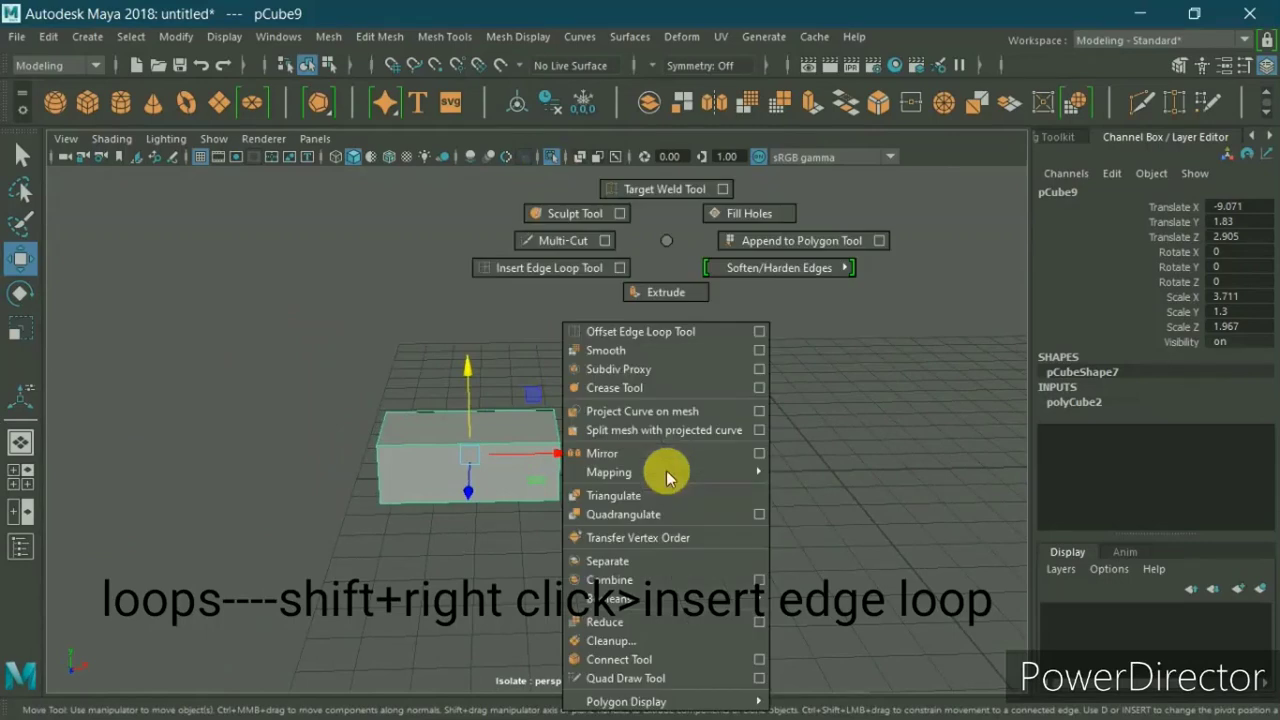
click(564, 272)
shift+right_click(611, 421)
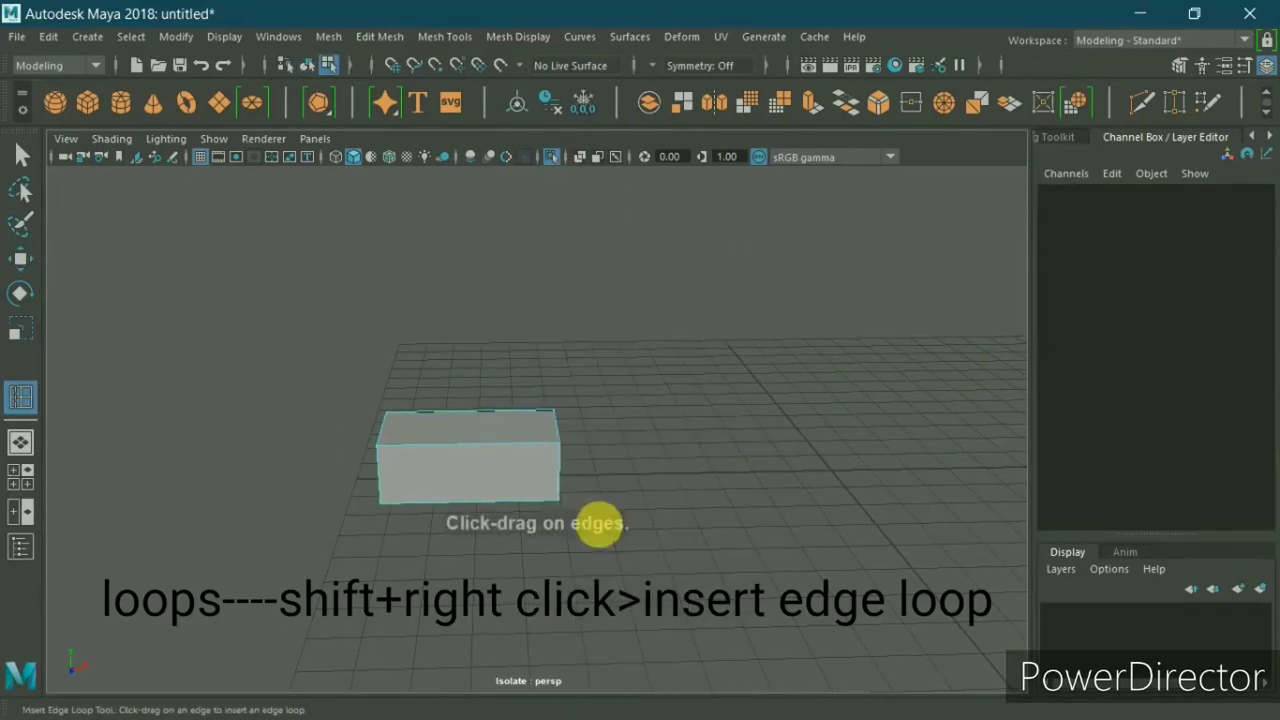
right_click(594, 523)
key(w)
click(457, 443)
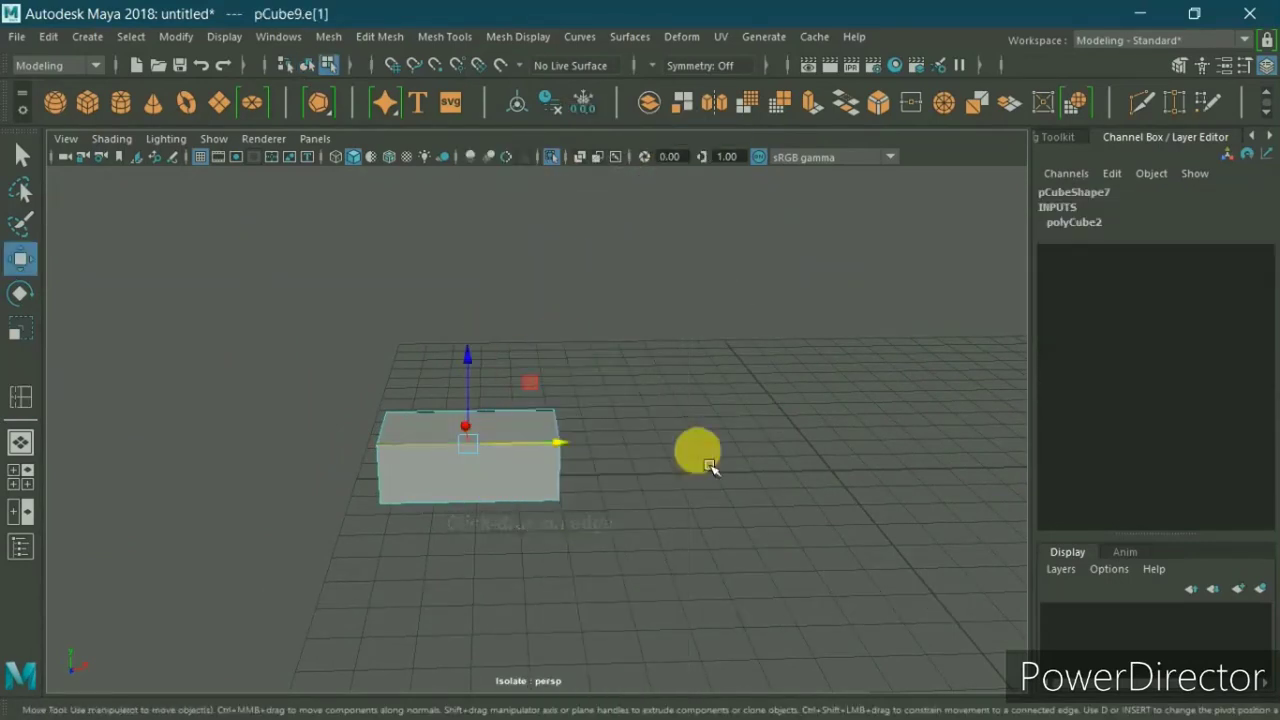
right_click(610, 478)
click(712, 118)
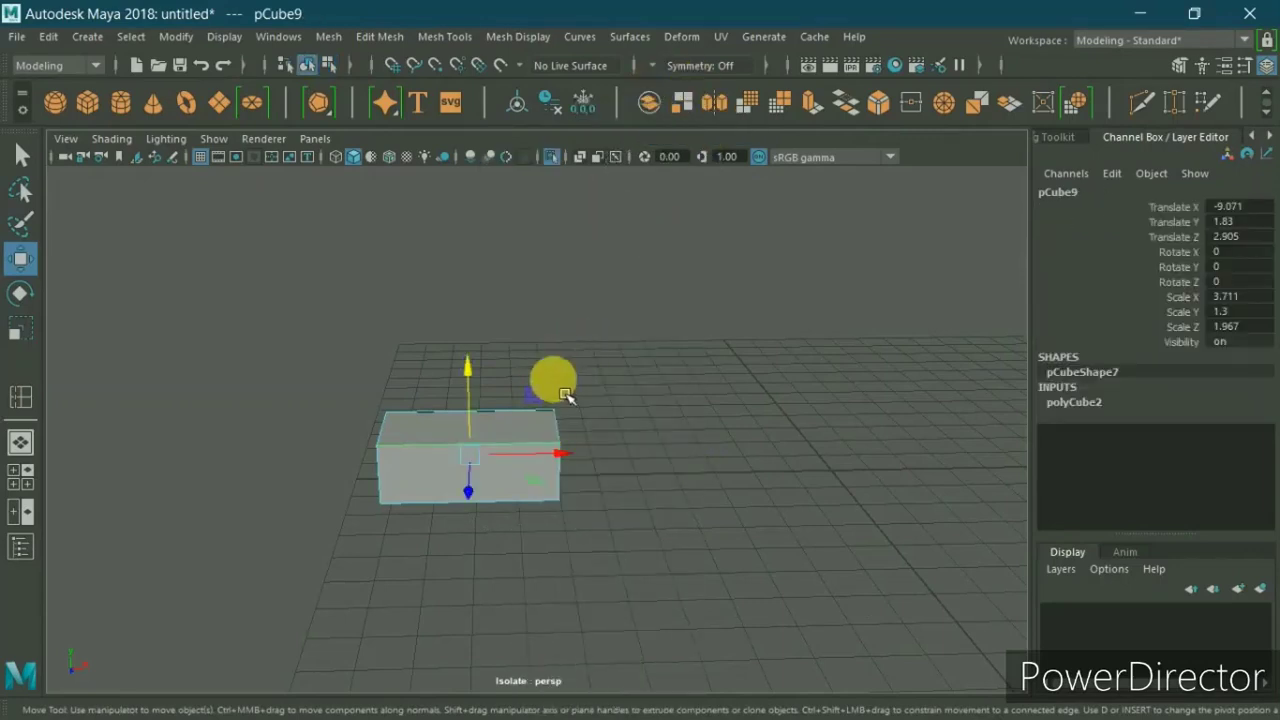
shift+right_click(655, 245)
click(615, 268)
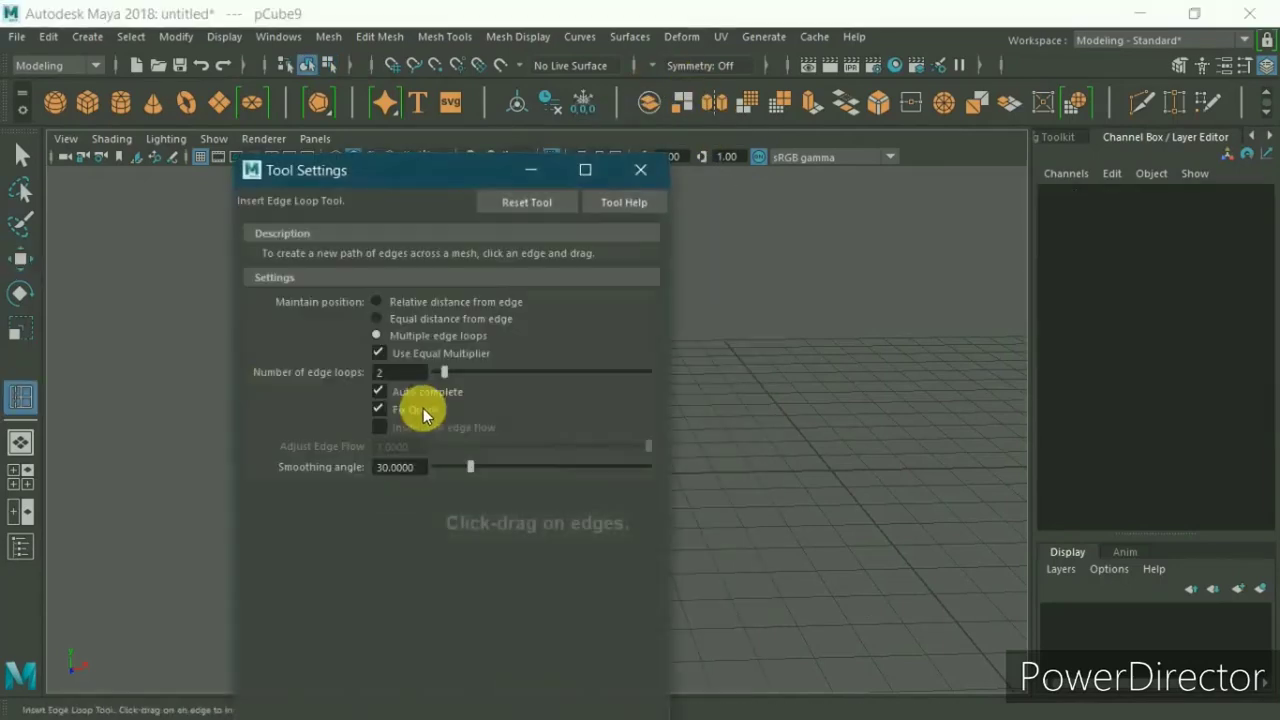
click(534, 171)
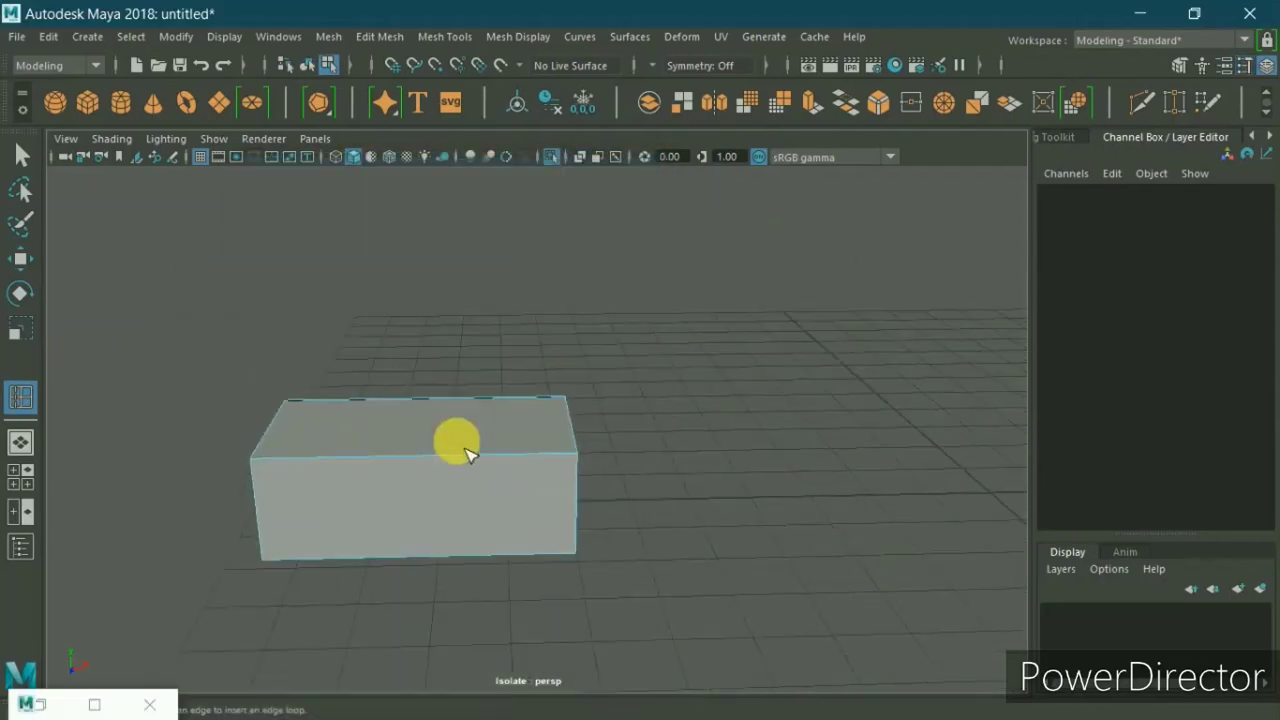
Step: Insert vertical and horizontal edge loops on the end block, undoing one extra loop
click(378, 462)
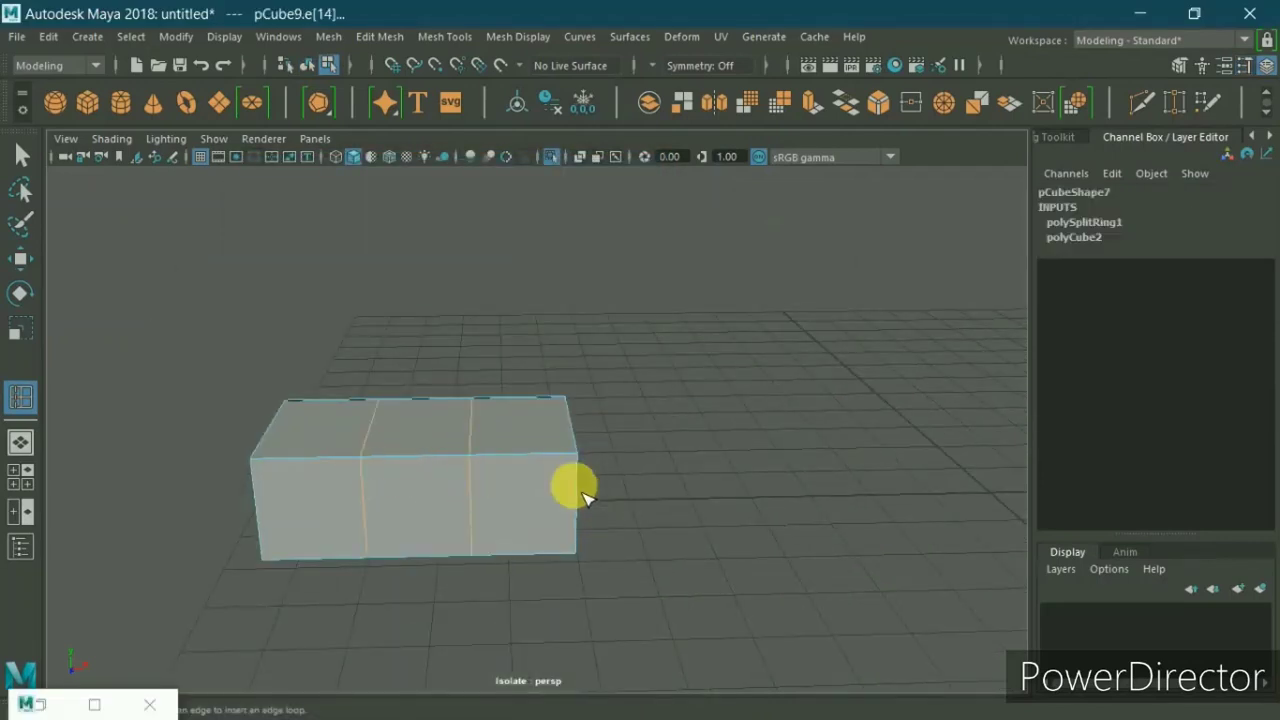
click(583, 493)
mouse_move(651, 474)
alt+mouse_down()
mouse_move(566, 483)
mouse_move(455, 462)
alt+mouse_up()
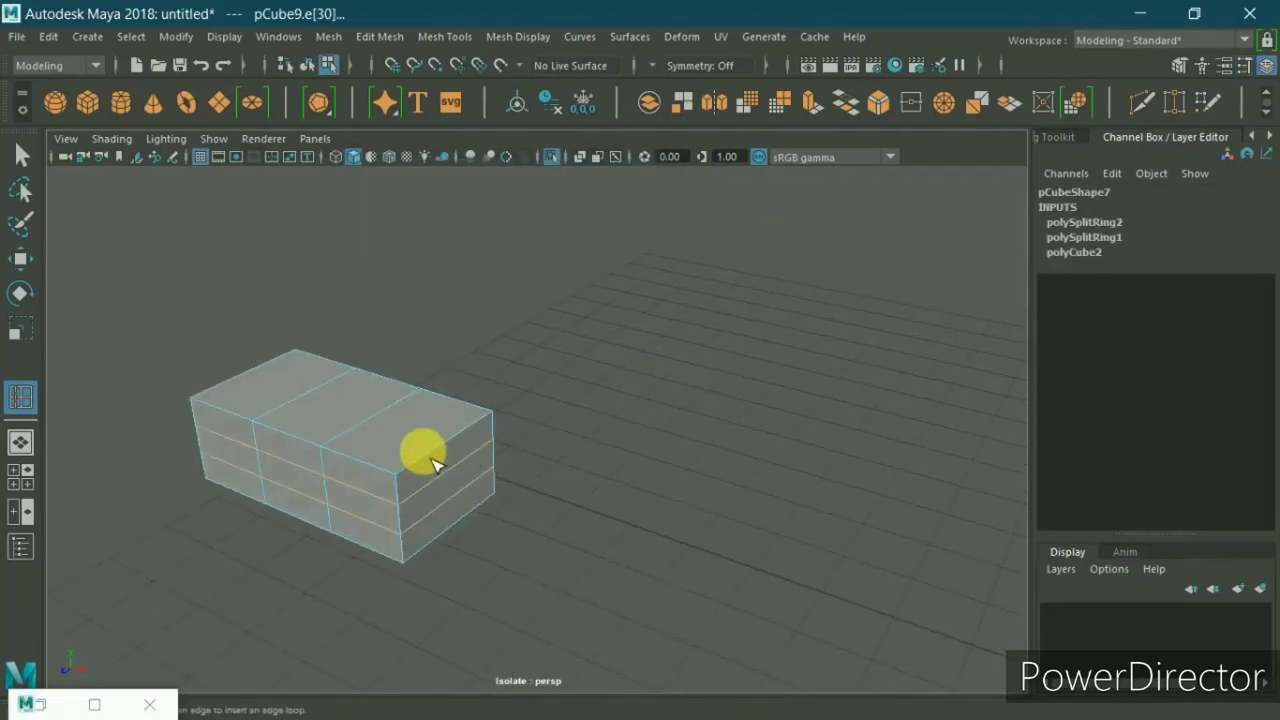
click(433, 471)
alt+drag(594, 429, 503, 457)
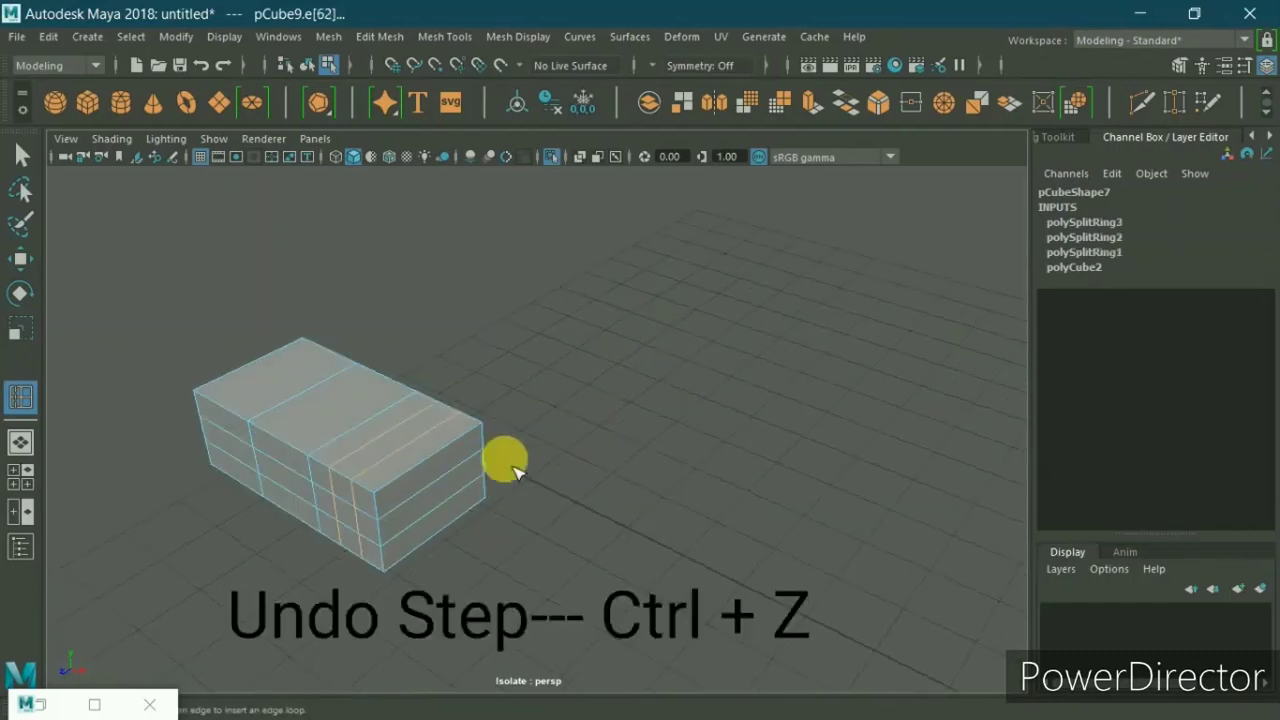
key(ctrl+z)
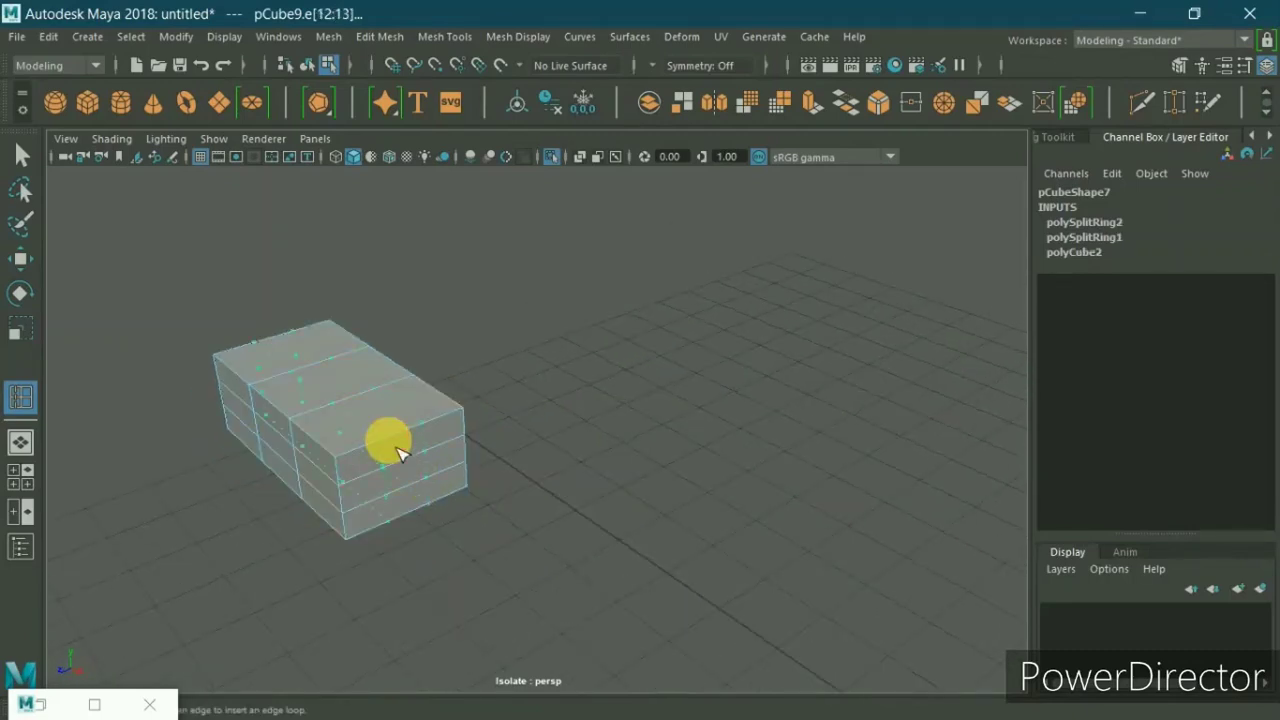
click(390, 452)
mouse_move(392, 452)
alt+mouse_down()
mouse_move(563, 457)
mouse_move(687, 523)
mouse_move(603, 520)
alt+mouse_up()
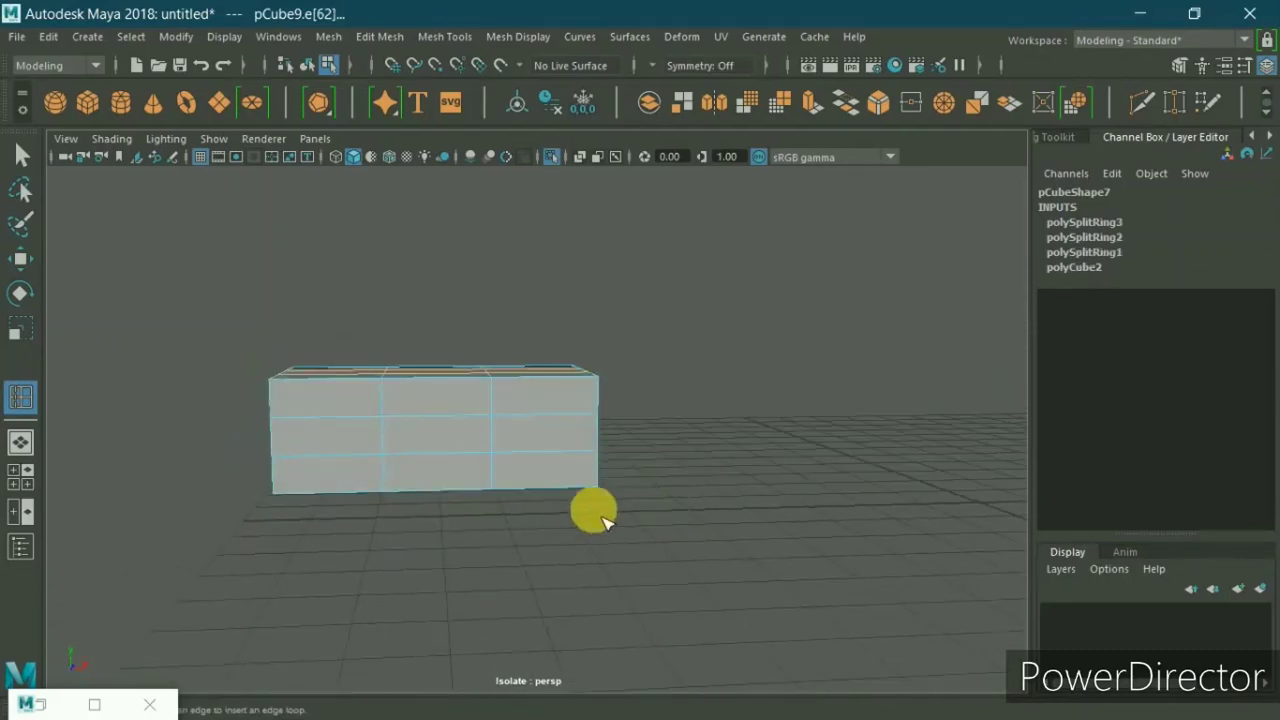
Step: Scale the vertical loops out toward the ends and the horizontal loops apart vertically
key(w)
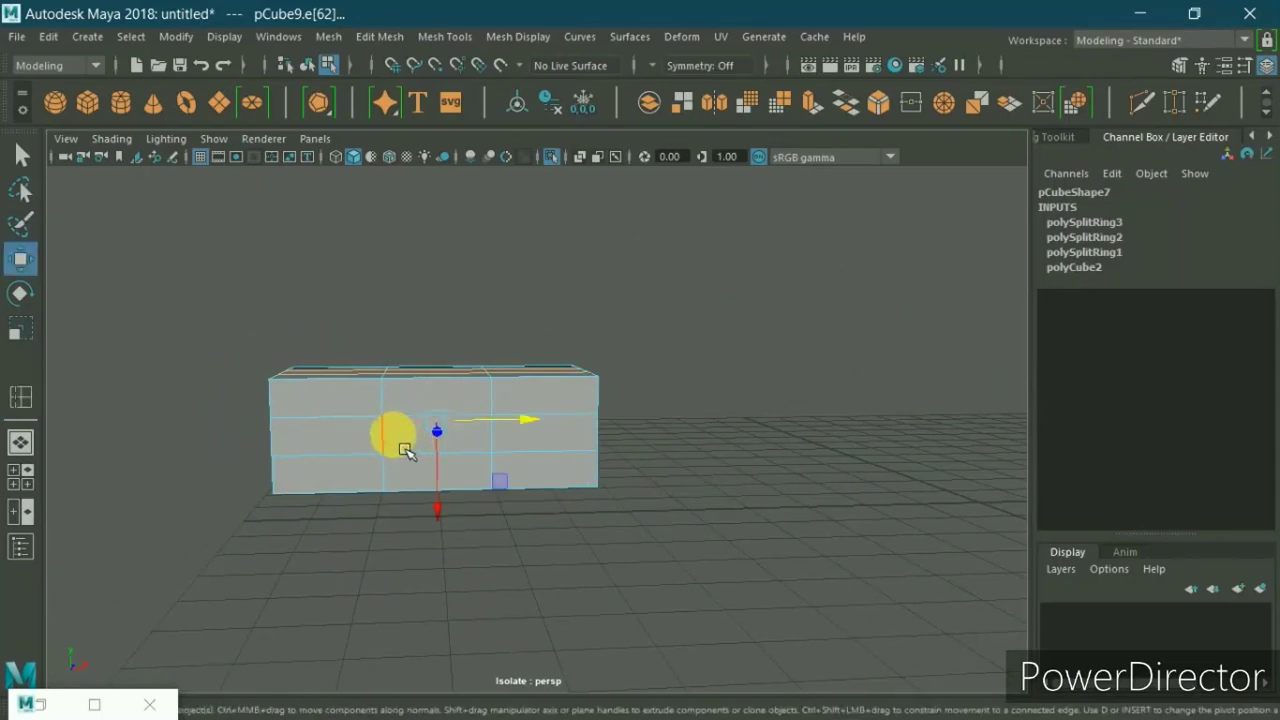
click(503, 444)
key(r)
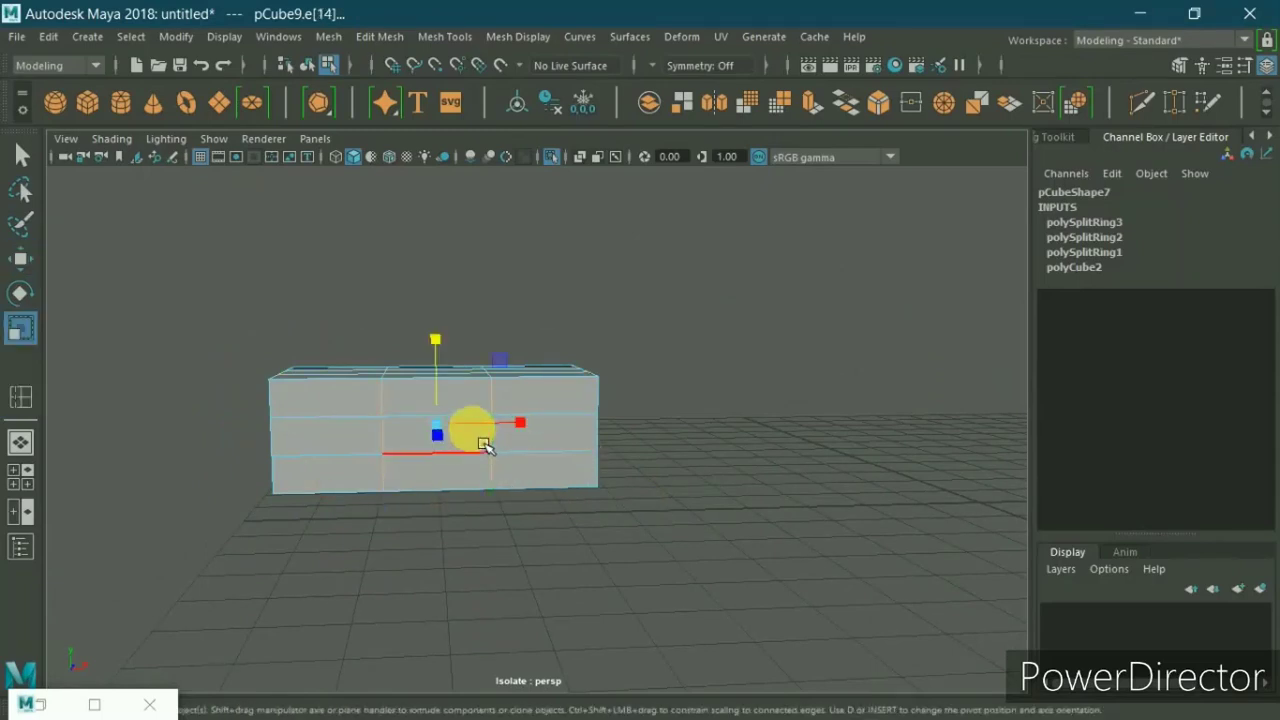
drag(487, 440, 531, 433)
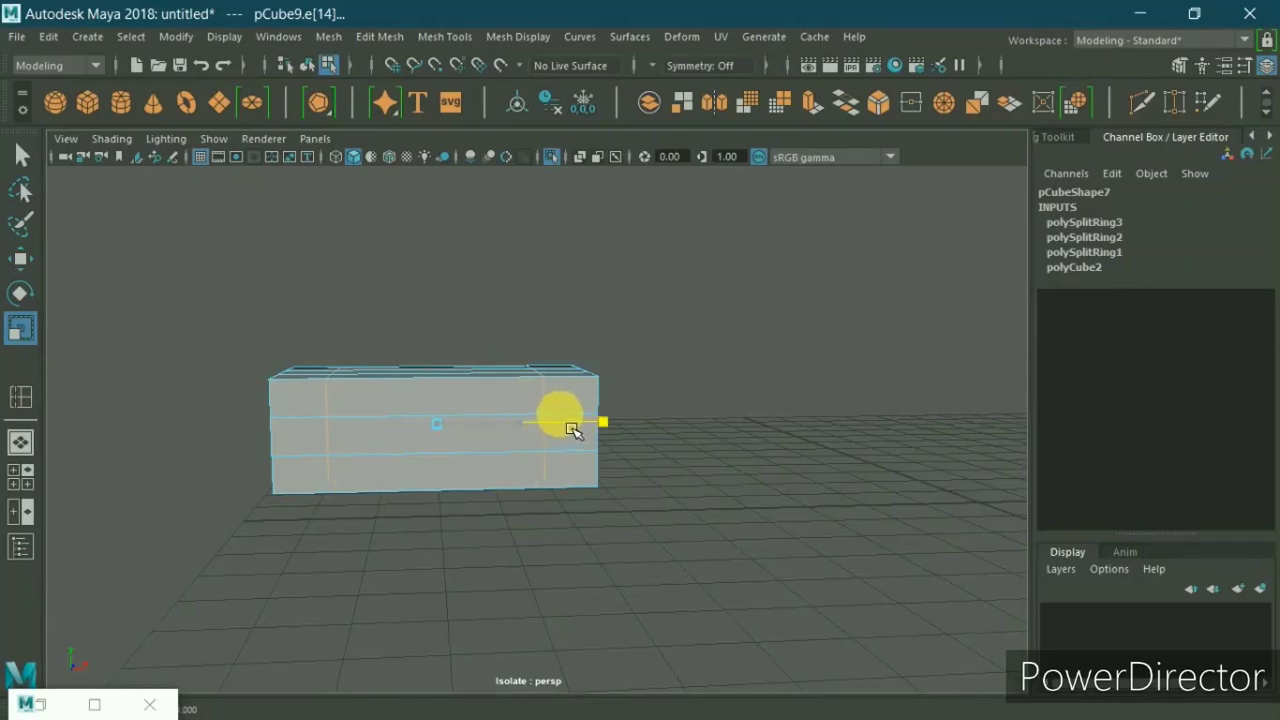
click(416, 440)
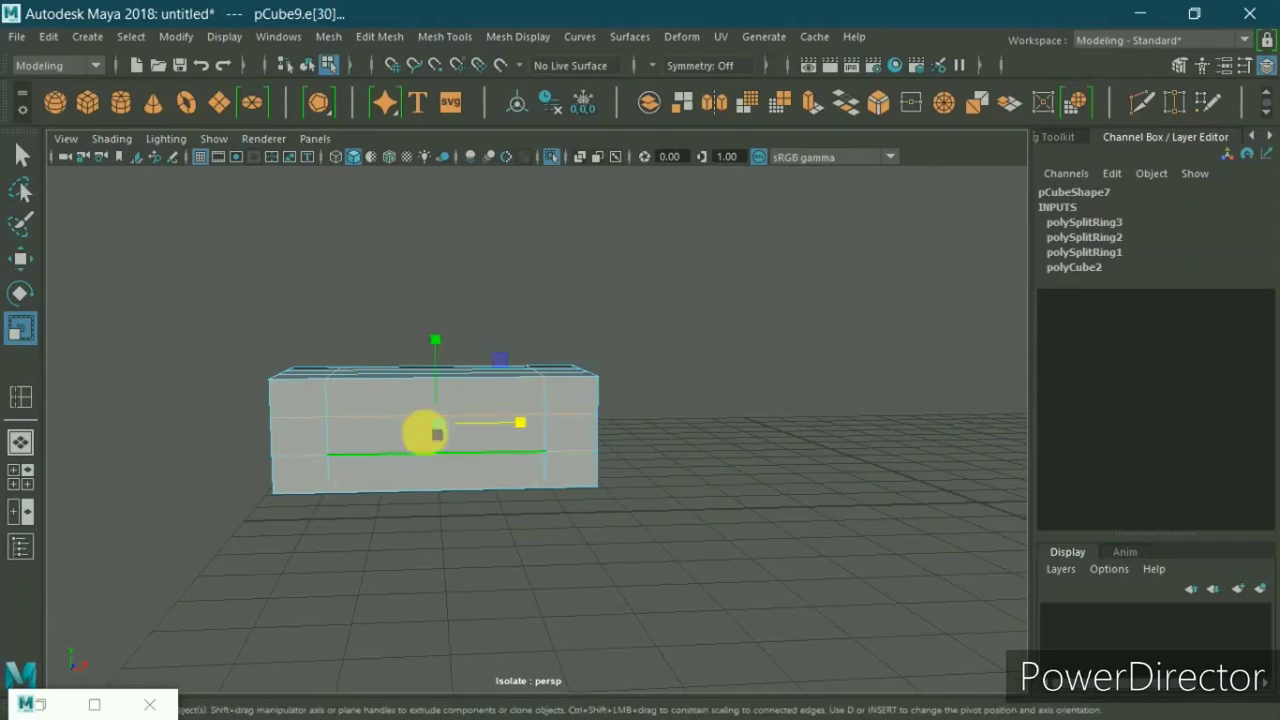
mouse_move(447, 408)
mouse_down()
mouse_move(450, 373)
mouse_move(571, 366)
mouse_move(586, 343)
mouse_up()
Step: Delete the block's front and back faces in Face mode
right_drag(732, 168, 728, 253)
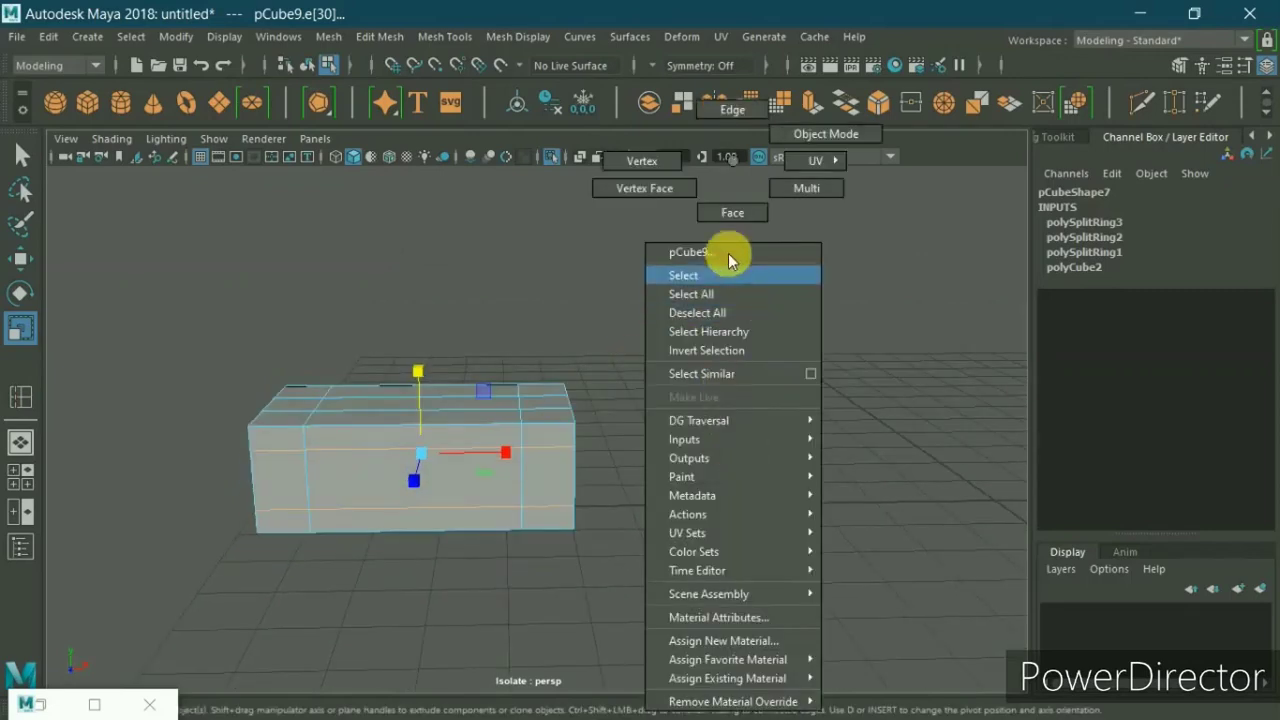
click(737, 211)
click(420, 505)
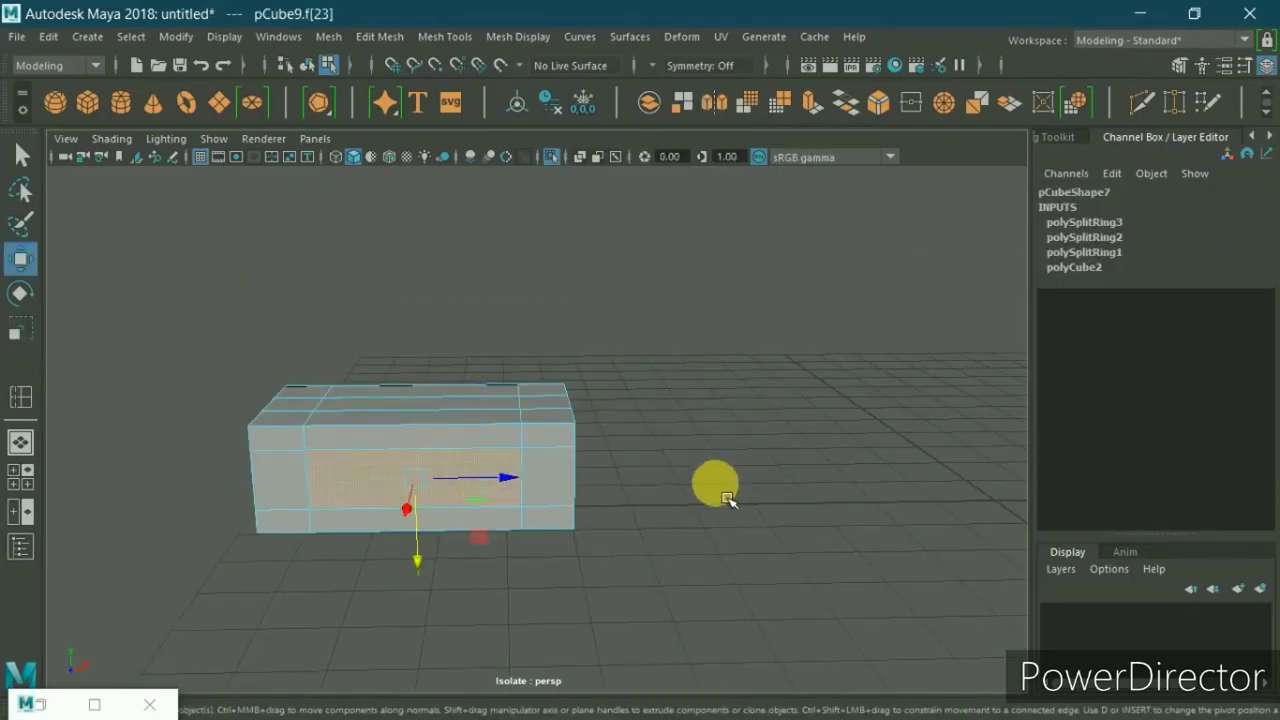
key(Delete)
alt+drag(593, 597, 600, 494)
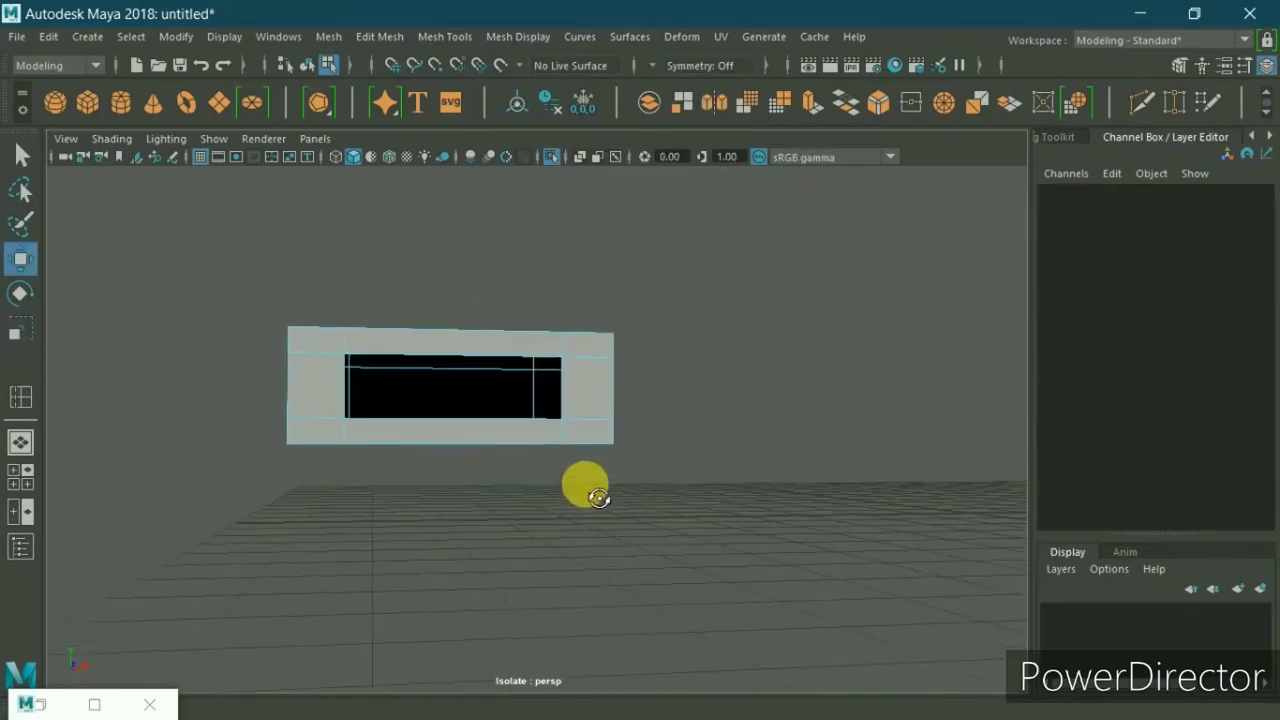
click(528, 425)
click(541, 477)
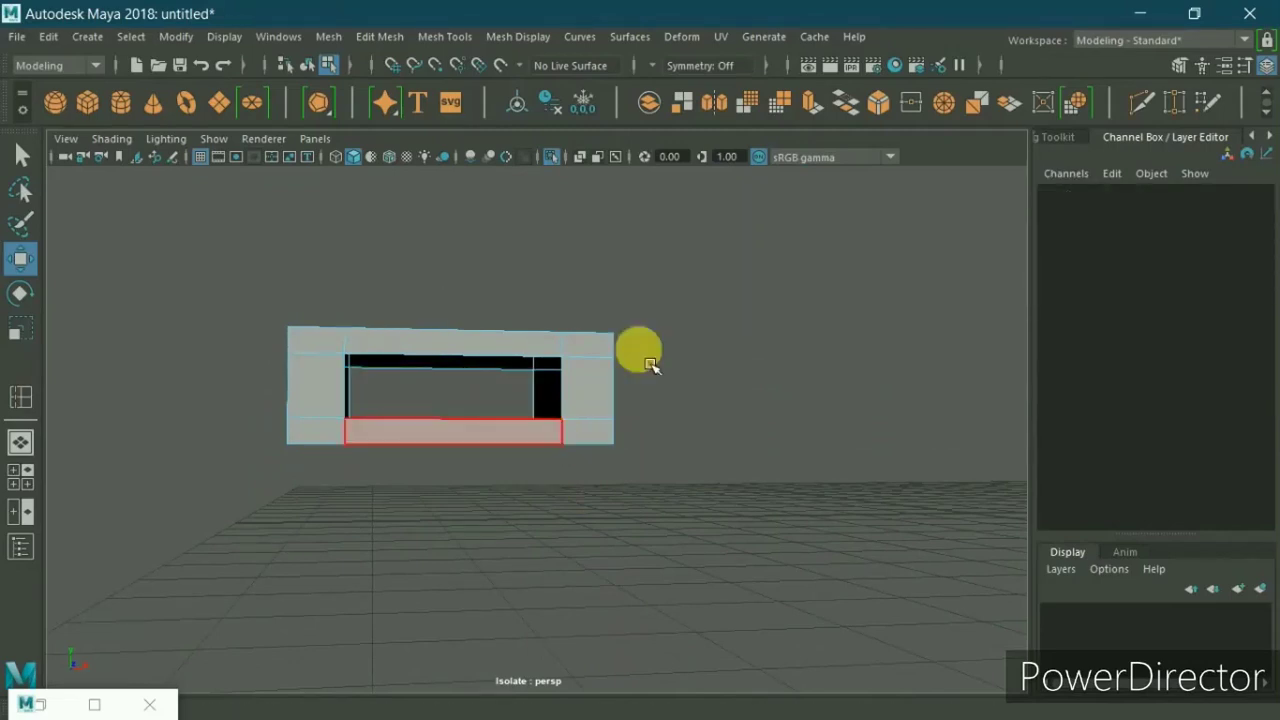
Step: Bridge the opening's top edges to close its upper inner wall
right_drag(699, 436, 712, 141)
scroll(658, 330, up, 3)
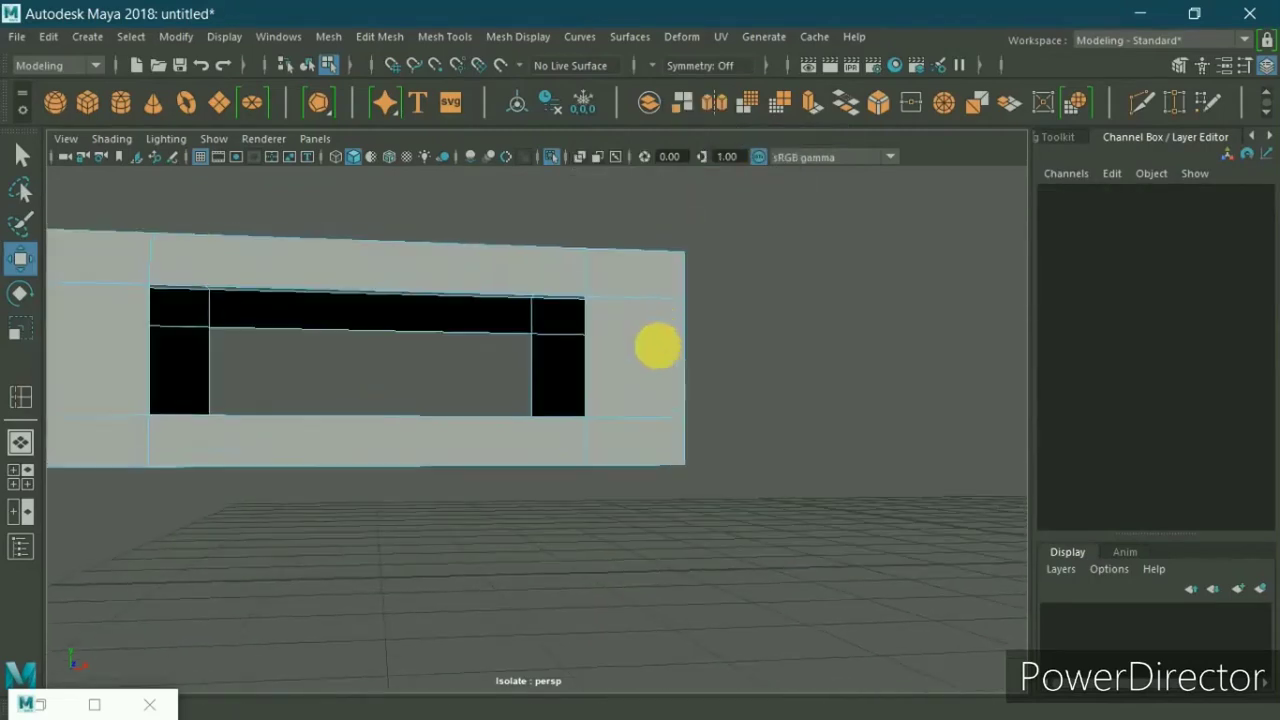
scroll(560, 400, up, 3)
alt+drag(512, 469, 500, 449)
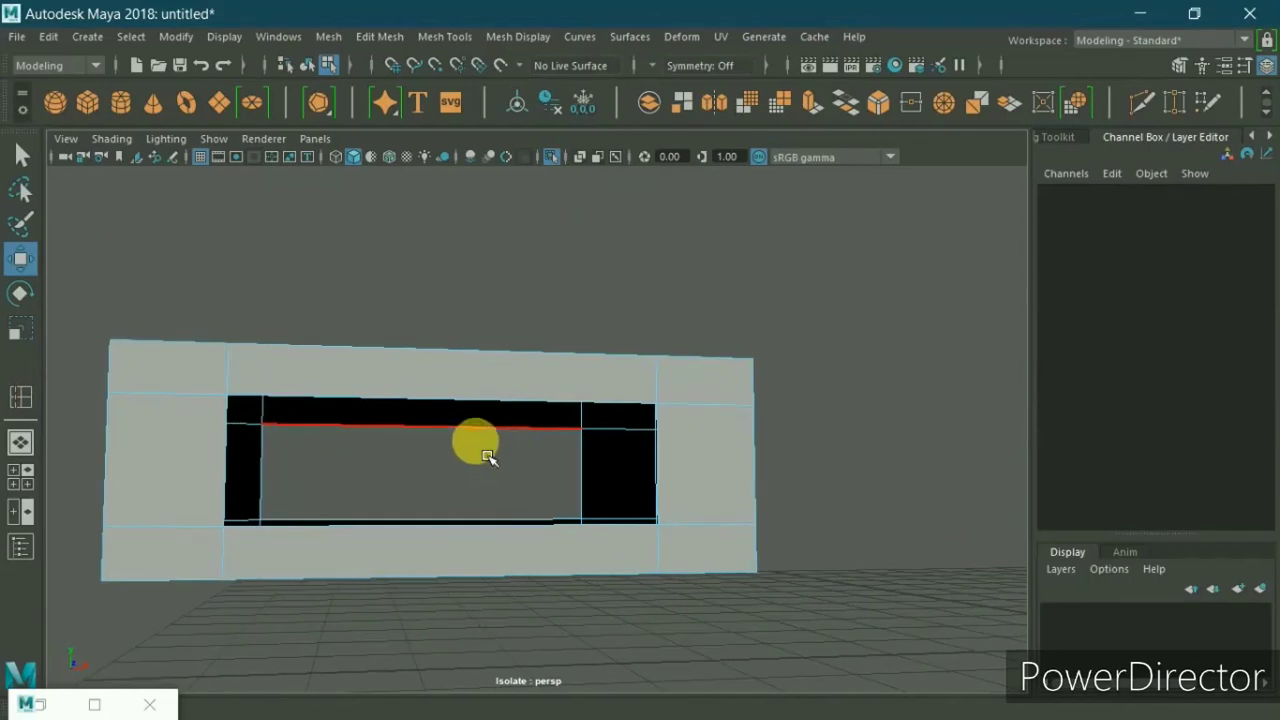
click(527, 393)
mouse_move(680, 296)
shift+right_down()
mouse_move(657, 521)
mouse_move(636, 511)
shift+right_up()
Step: Bridge the right side and the bottom of the opening
click(658, 470)
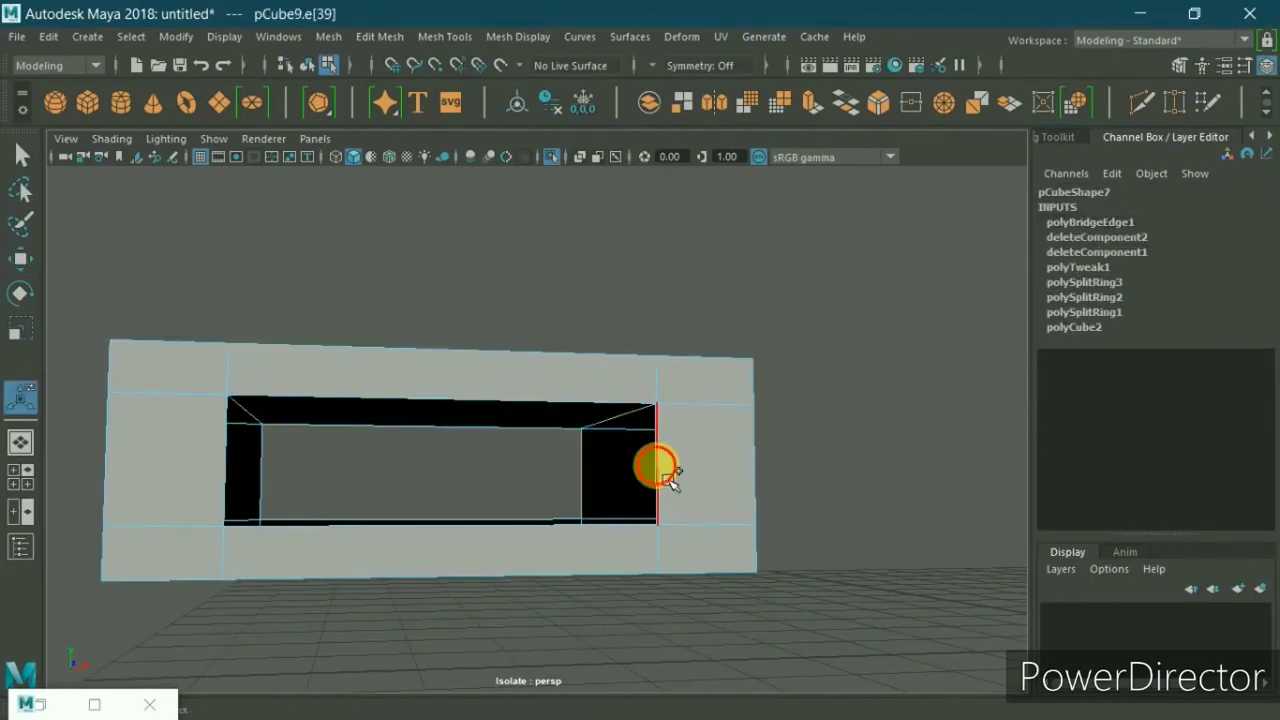
shift+right_drag(777, 330, 749, 560)
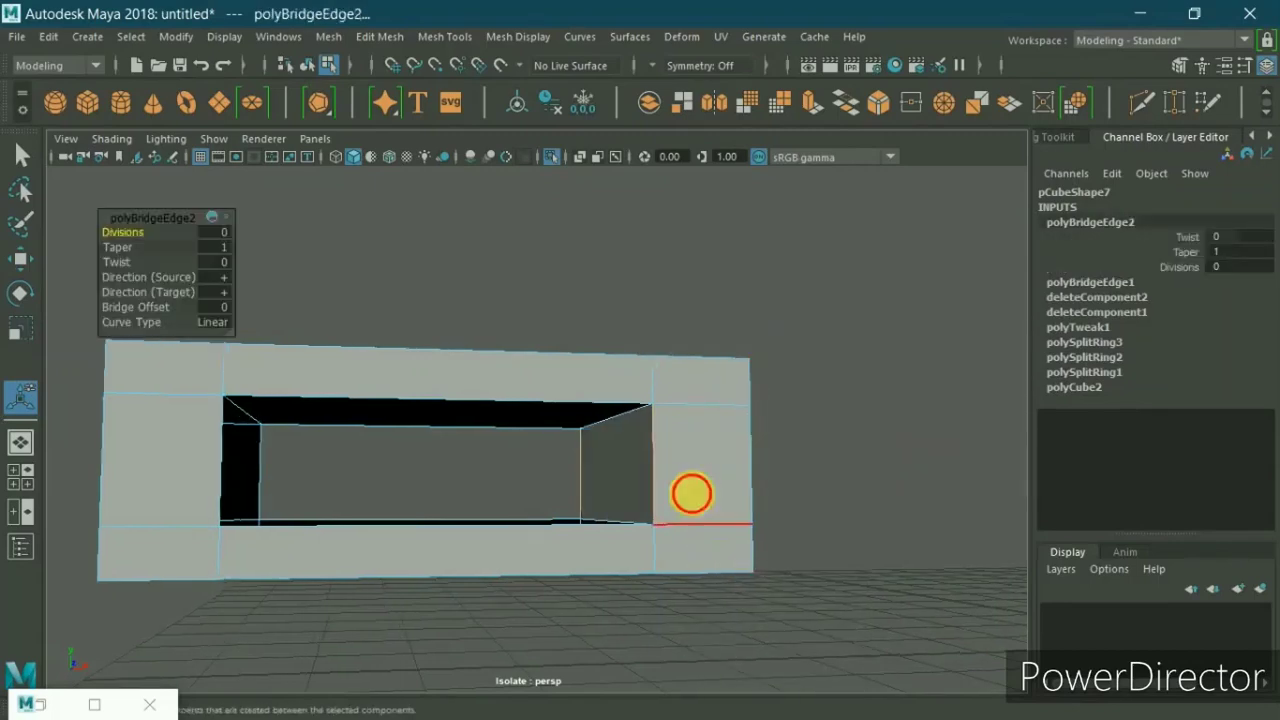
mouse_move(689, 491)
alt+mouse_down()
mouse_move(706, 521)
mouse_move(690, 563)
alt+mouse_up()
click(548, 556)
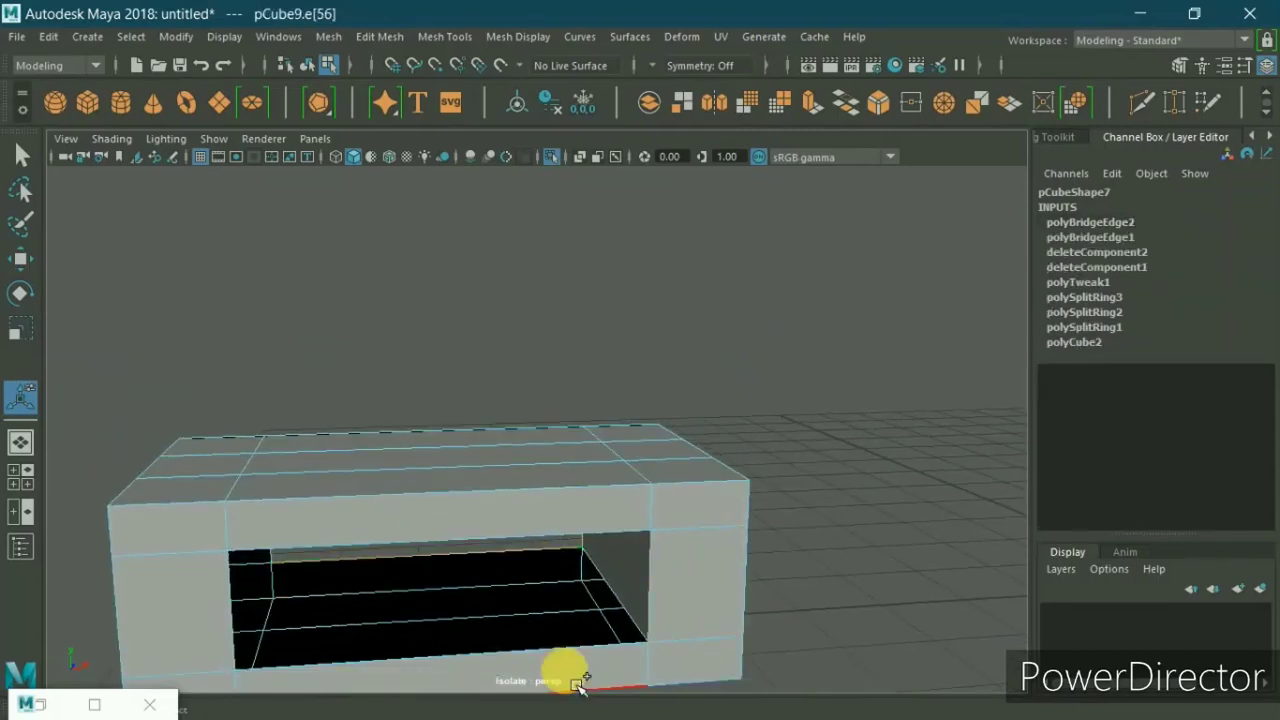
shift+right_drag(709, 352, 683, 592)
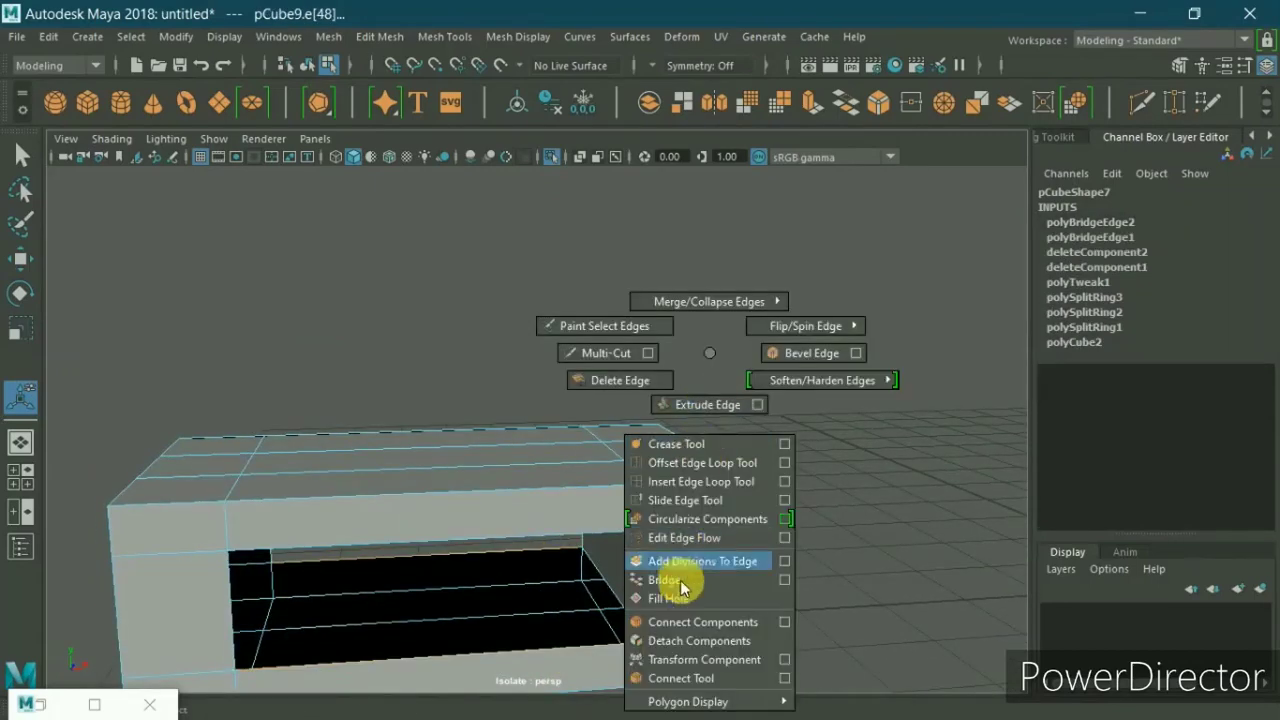
Step: Bridge the last open side with G and return to Object Mode
alt+drag(708, 566, 608, 517)
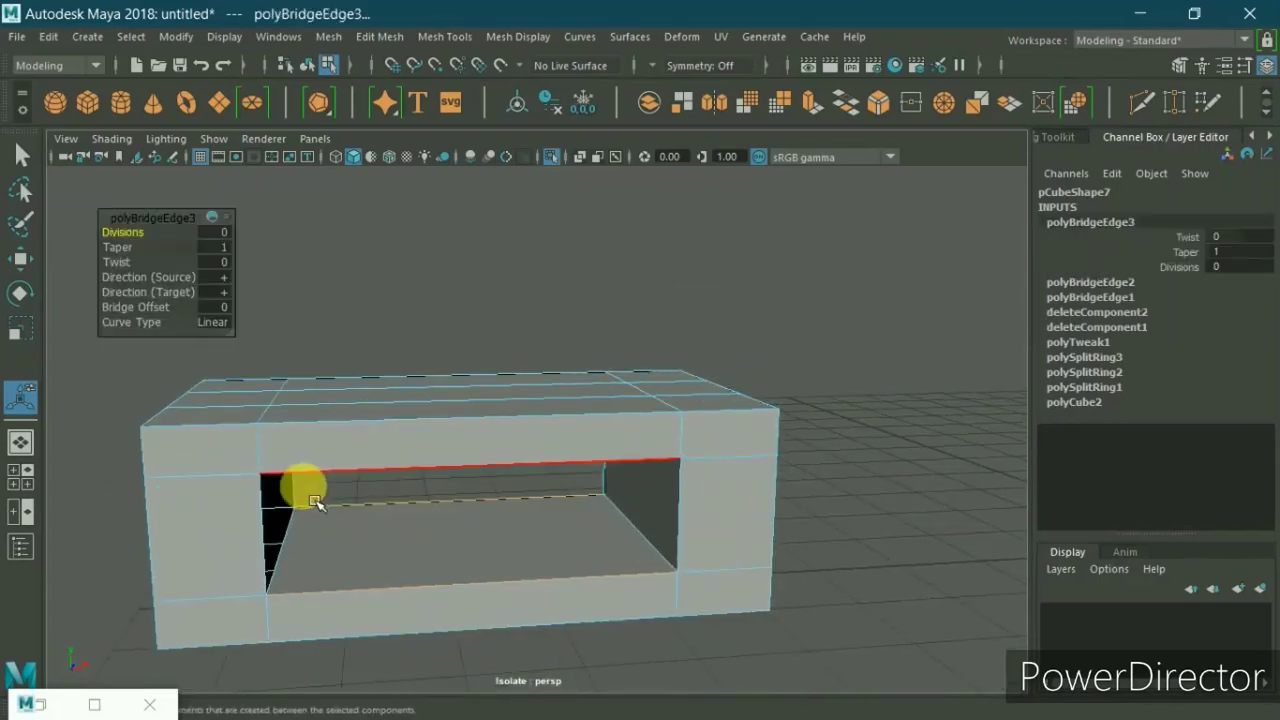
click(281, 538)
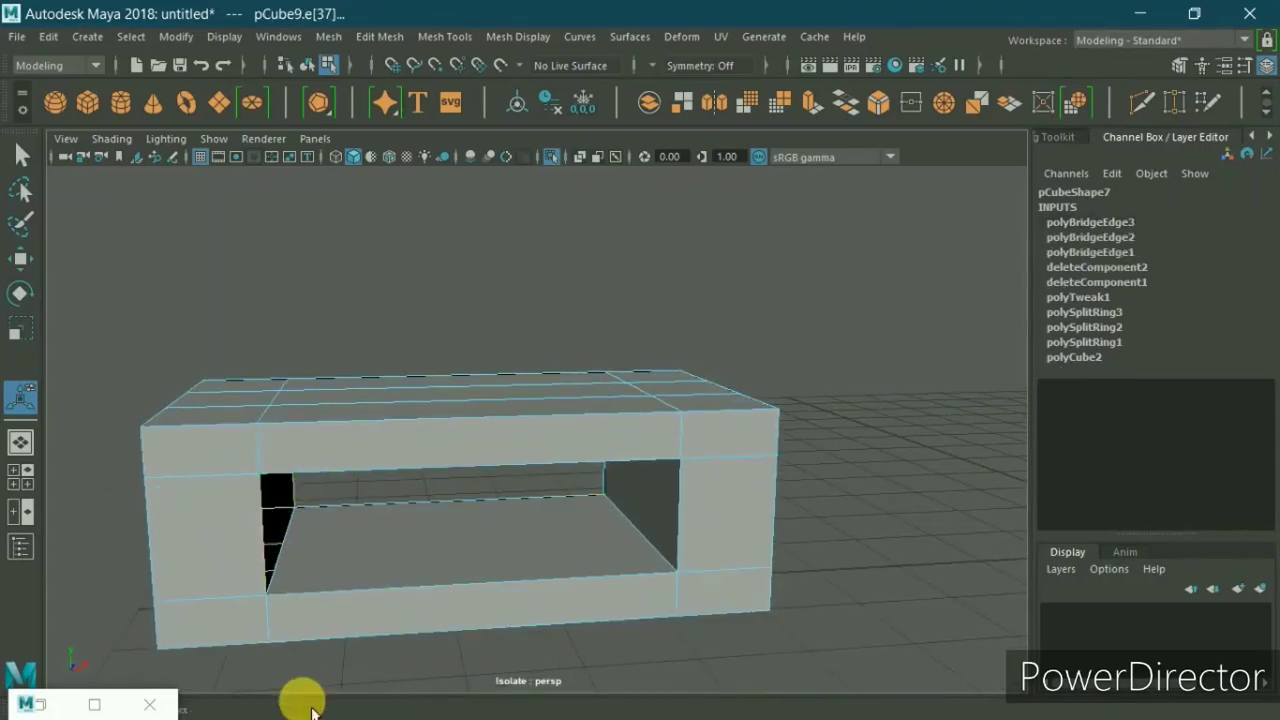
key(g)
mouse_move(523, 586)
alt+mouse_down()
mouse_move(429, 491)
mouse_move(429, 523)
alt+mouse_up()
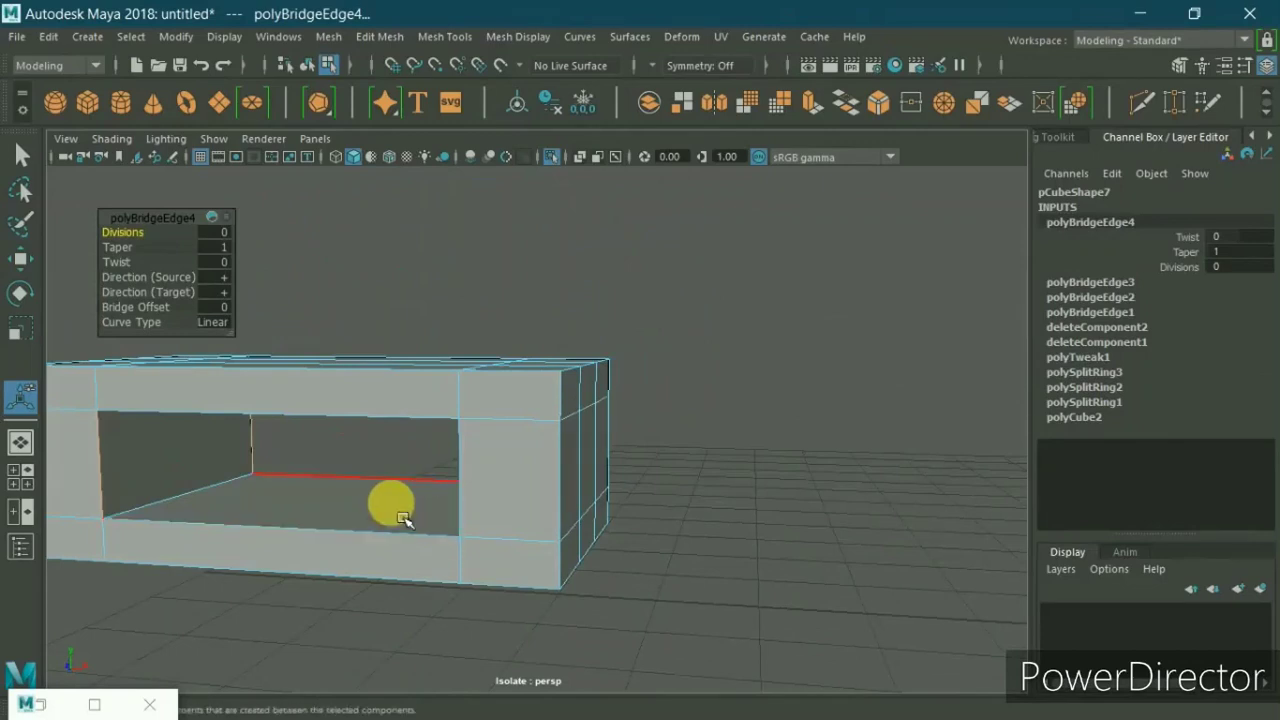
right_drag(390, 162, 532, 242)
right_drag(496, 137, 496, 137)
scroll(429, 434, down, 5)
alt+drag(429, 434, 490, 482)
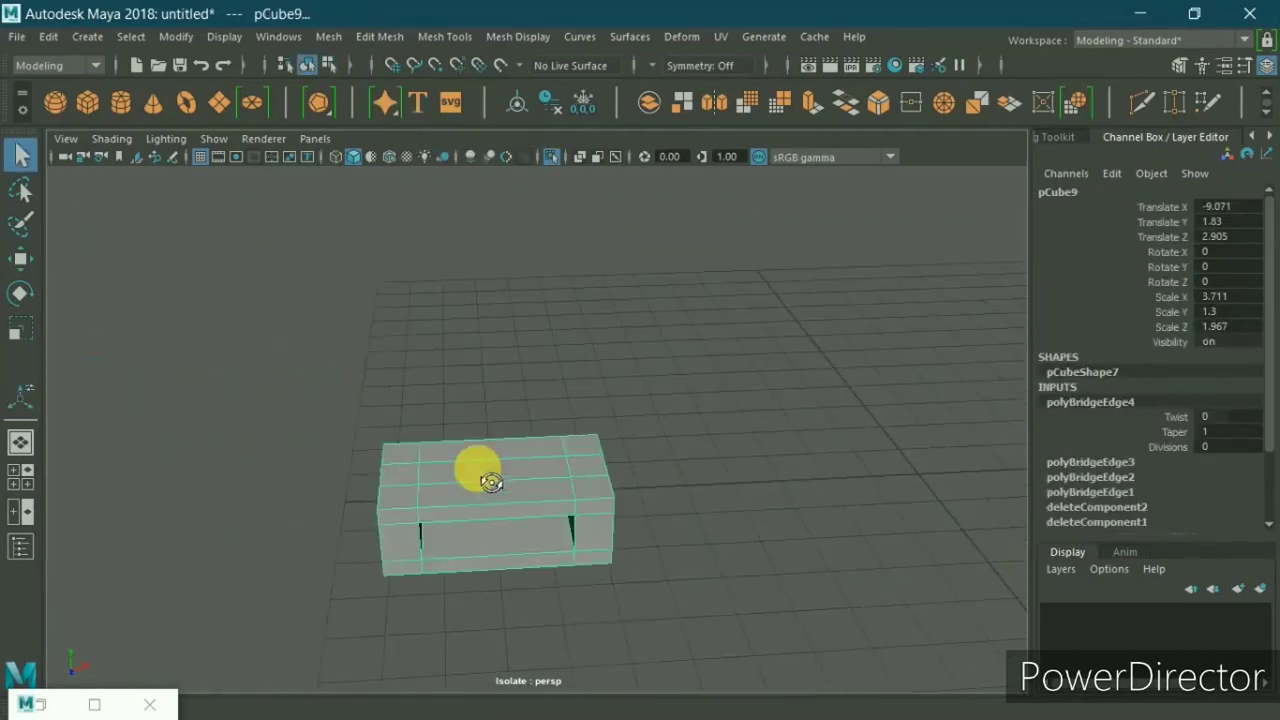
right_drag(663, 160, 640, 63)
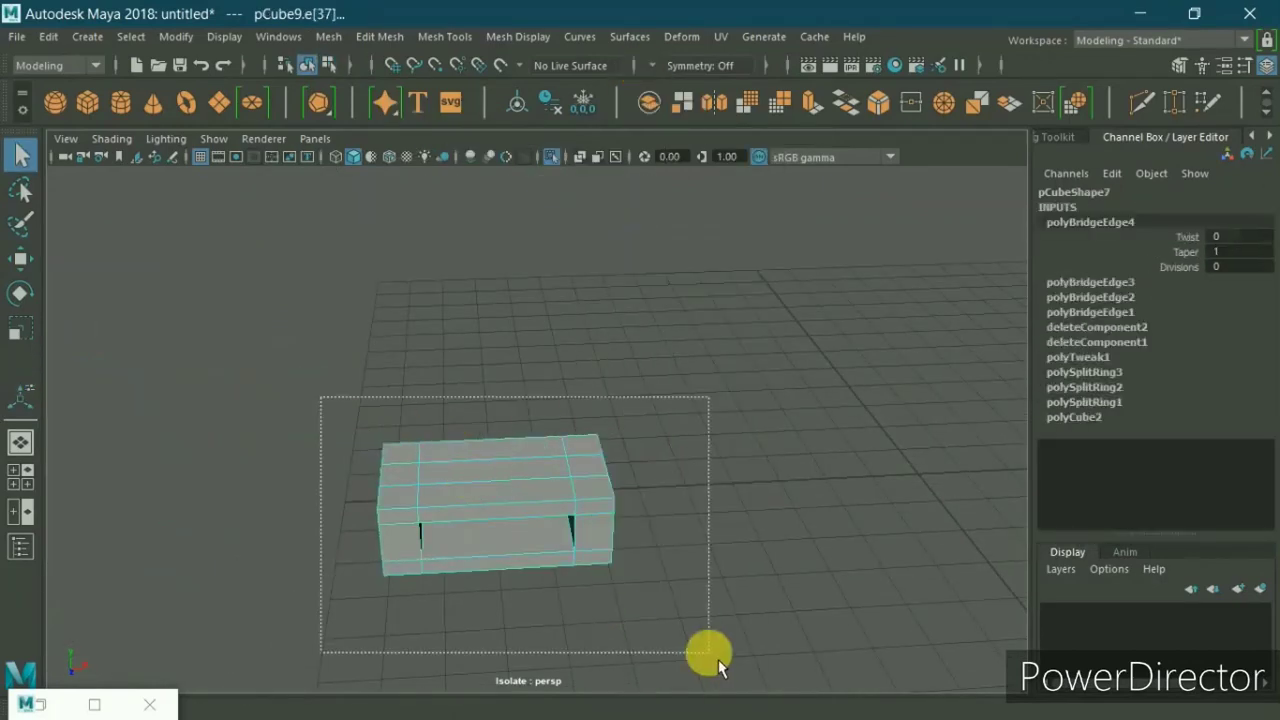
Step: Bevel all of the block's edges with Fraction 0.34 and 3 segments
drag(718, 659, 718, 659)
shift+right_drag(717, 355, 718, 380)
click(779, 355)
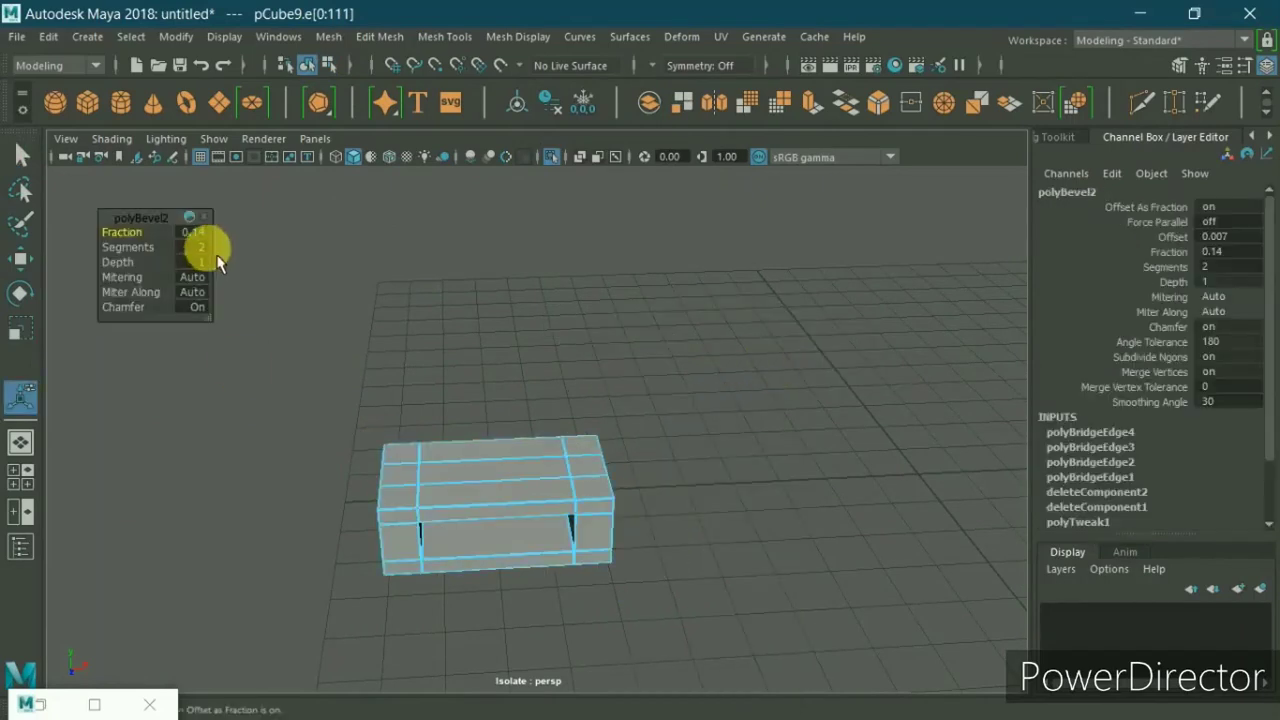
click(198, 248)
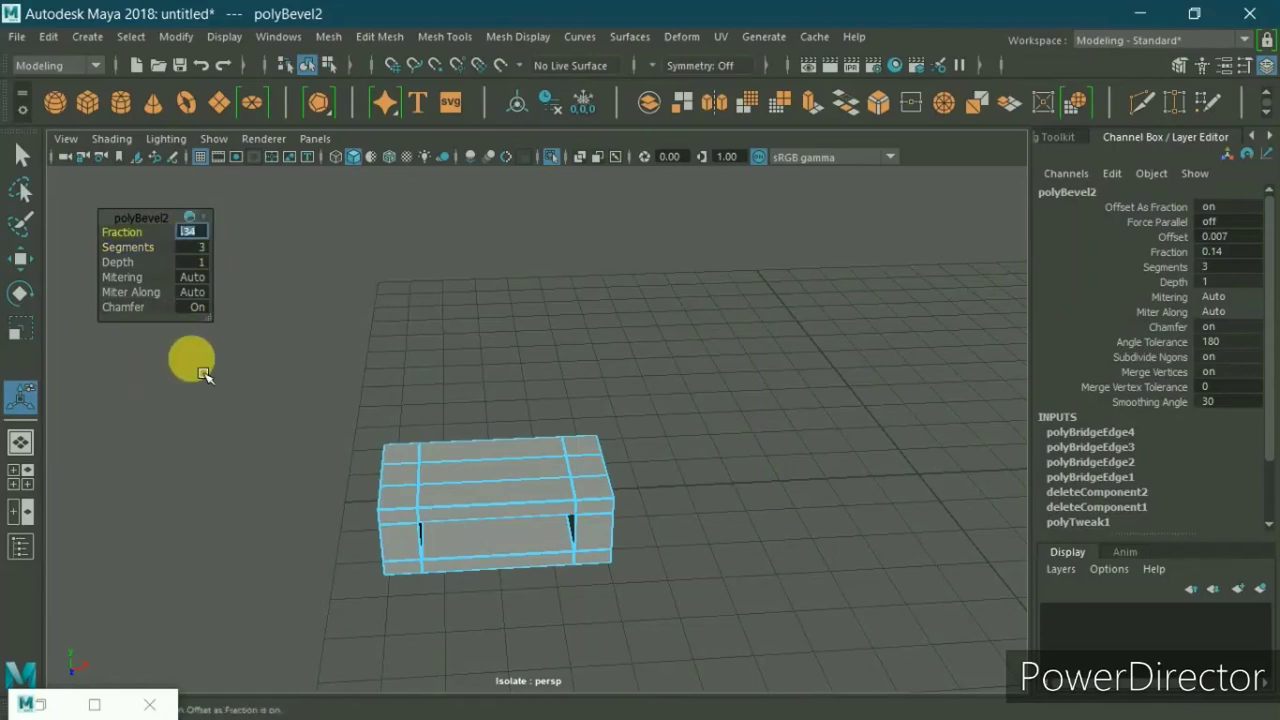
key(Return)
Step: Return to object selection and turn off Isolate Select to show the whole sofa
right_click(480, 488)
click(544, 123)
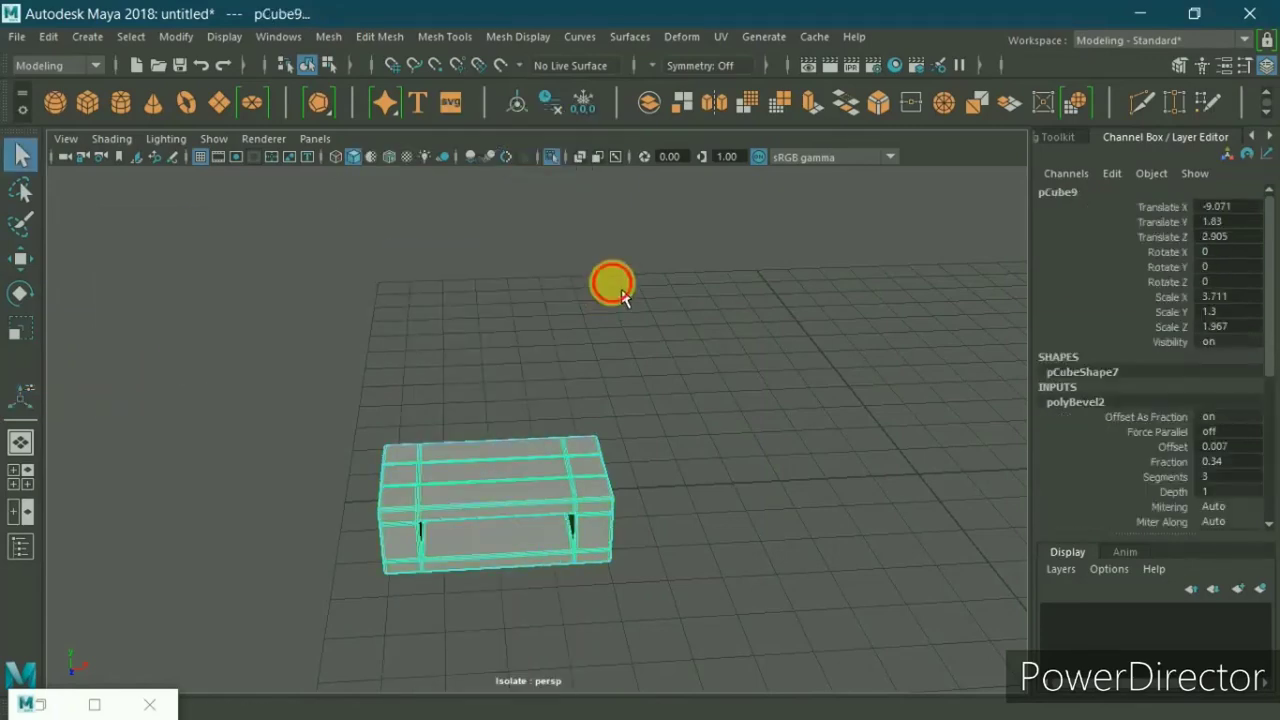
mouse_move(608, 283)
alt+mouse_down()
mouse_move(560, 410)
mouse_move(617, 367)
mouse_move(606, 340)
alt+mouse_up()
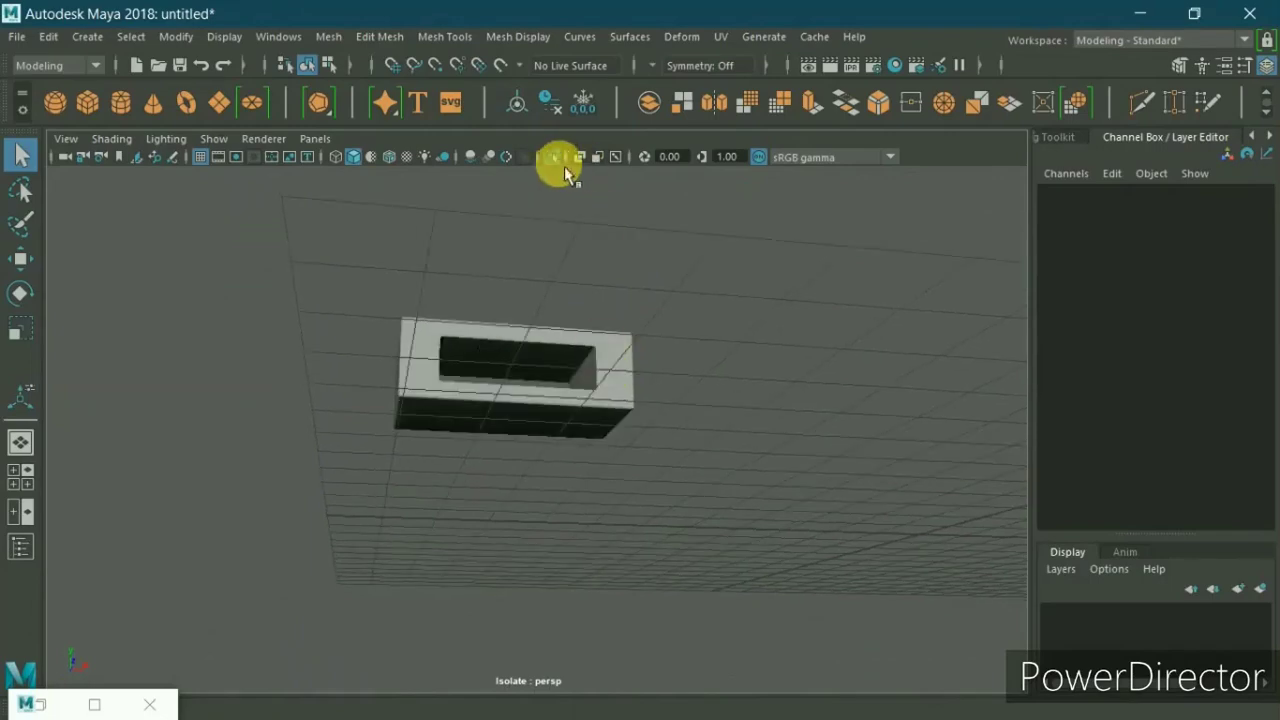
click(556, 157)
mouse_move(558, 200)
alt+mouse_down()
mouse_move(571, 266)
mouse_move(551, 297)
mouse_move(514, 314)
mouse_move(517, 288)
mouse_move(563, 266)
mouse_move(506, 314)
mouse_move(443, 314)
mouse_move(411, 290)
mouse_move(443, 271)
mouse_move(463, 289)
mouse_move(423, 306)
mouse_move(520, 367)
mouse_move(551, 349)
mouse_move(451, 450)
alt+mouse_up()
Step: In side view, scale pCube9 to Scale Y 1.517 and raise it to Translate Y 1.954
click(451, 450)
key(space)
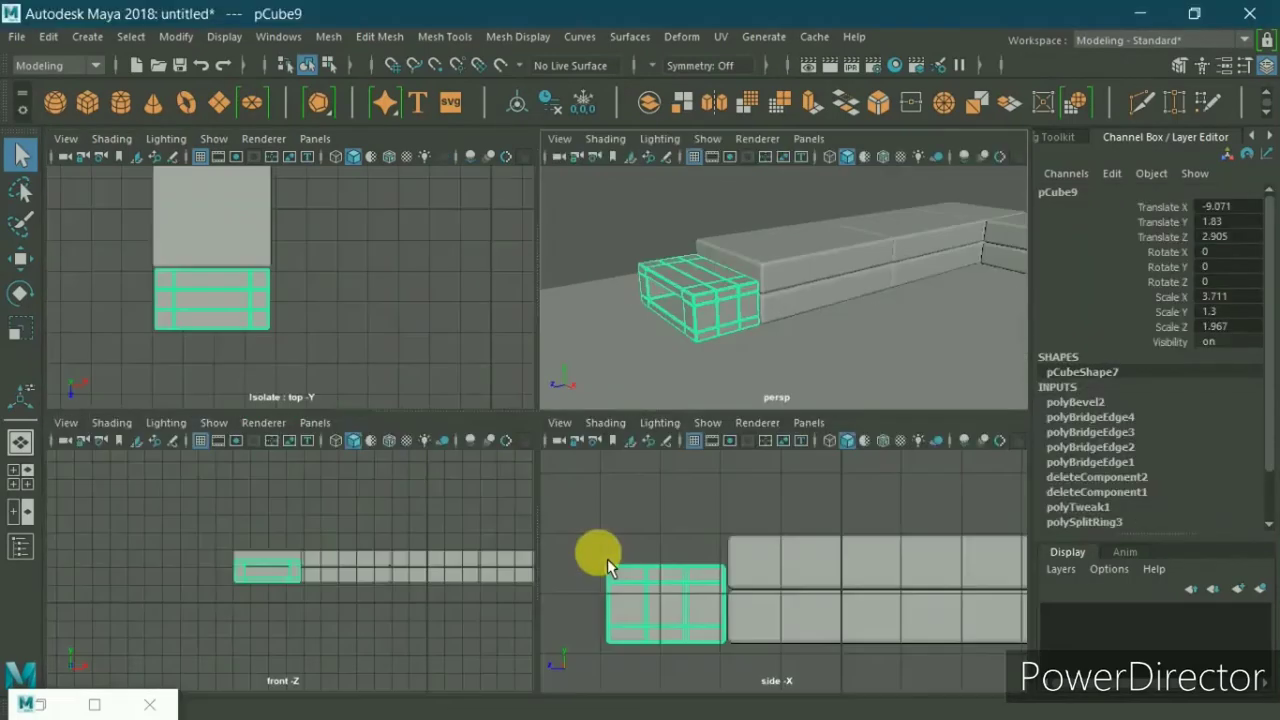
key(space)
key(r)
scroll(385, 510, up, 2)
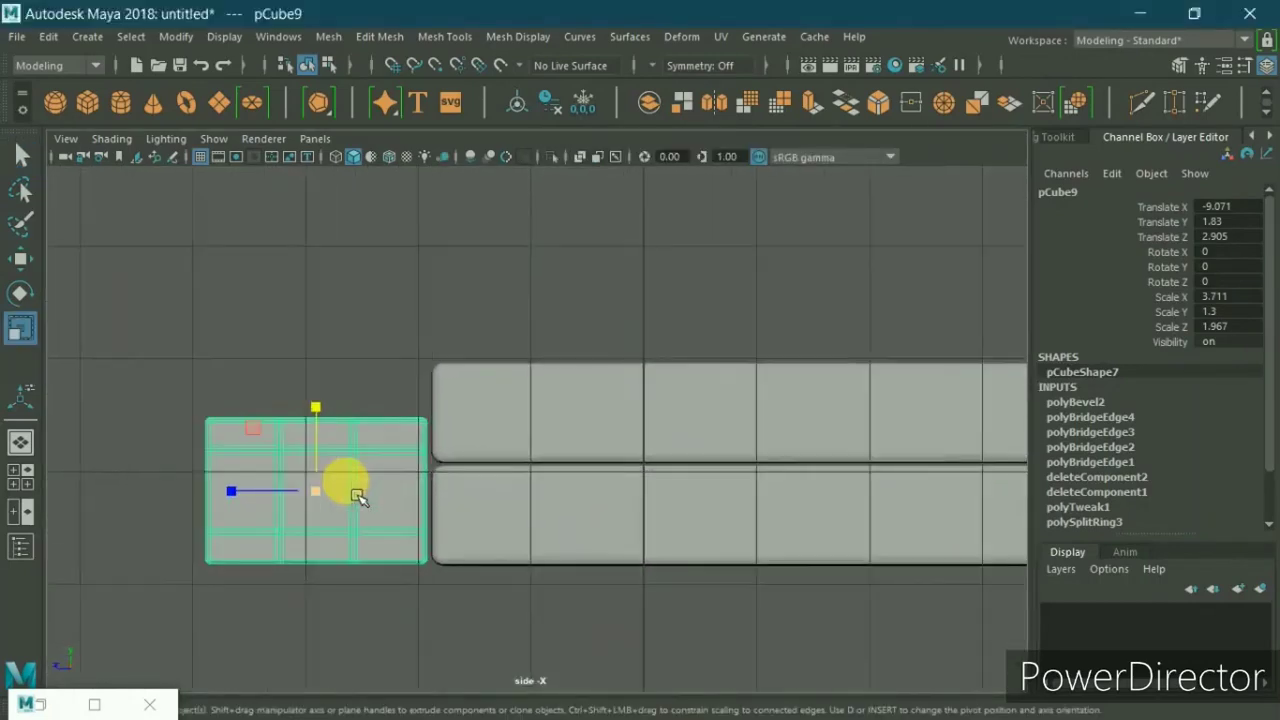
mouse_move(357, 494)
alt+middle_down()
mouse_move(480, 443)
mouse_move(481, 421)
mouse_move(486, 430)
alt+middle_up()
key(w)
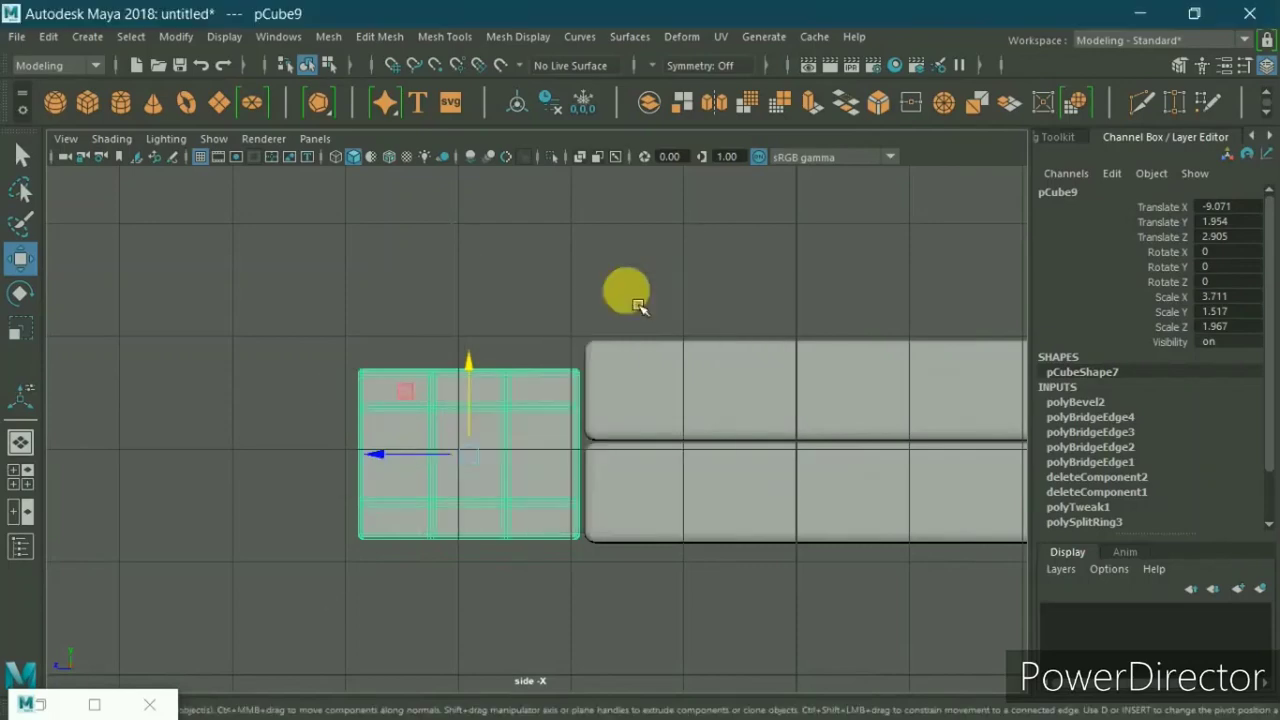
key(space)
key(space)
mouse_move(571, 343)
alt+mouse_down()
mouse_move(571, 370)
mouse_move(508, 271)
alt+mouse_up()
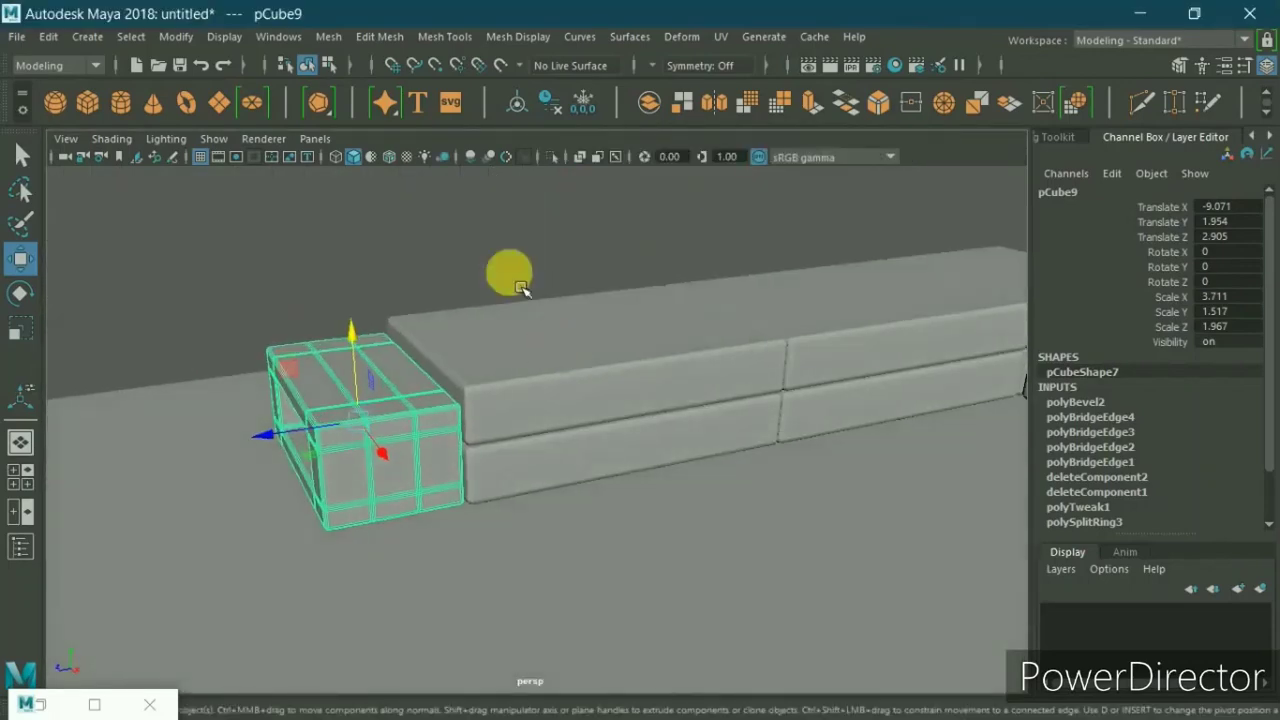
Step: Duplicate the hollow end block and move the copy along X and Z to Z -7.438
click(508, 271)
mouse_move(474, 354)
alt+mouse_down()
mouse_move(591, 334)
mouse_move(622, 361)
mouse_move(617, 417)
mouse_move(680, 463)
mouse_move(455, 462)
mouse_move(640, 517)
alt+mouse_up()
scroll(644, 378, down, 5)
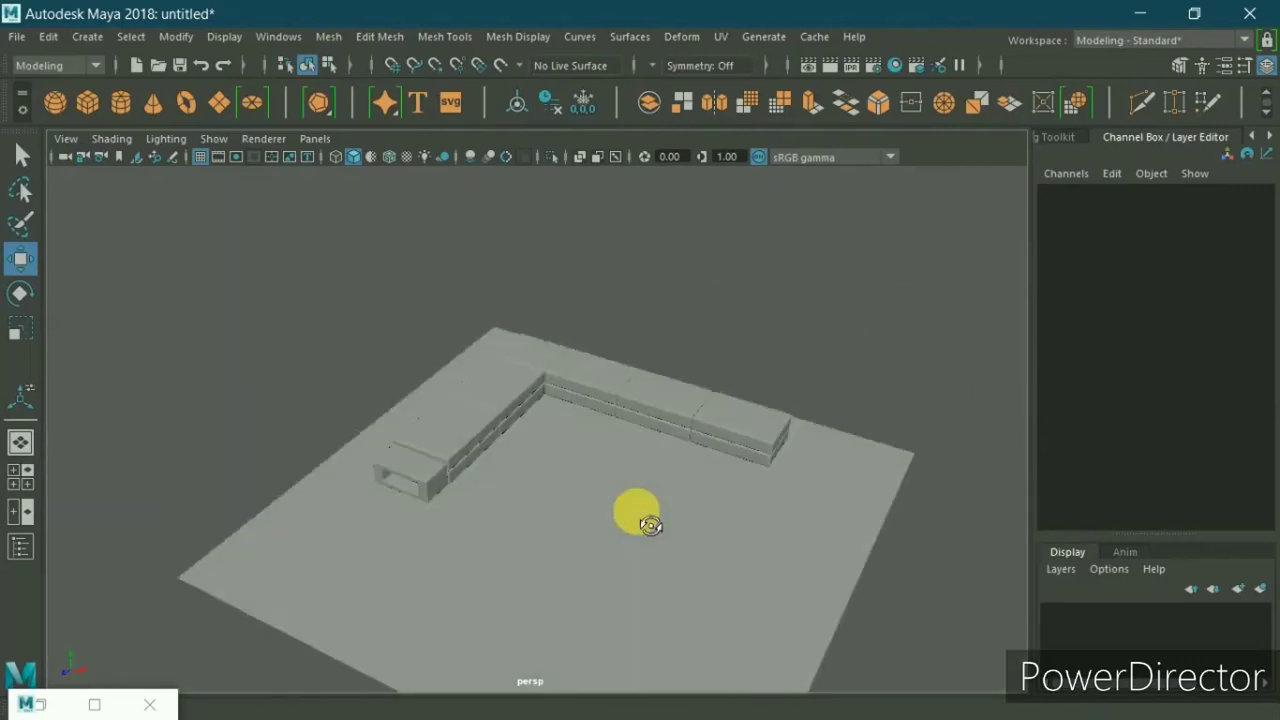
click(424, 478)
key(ctrl+d)
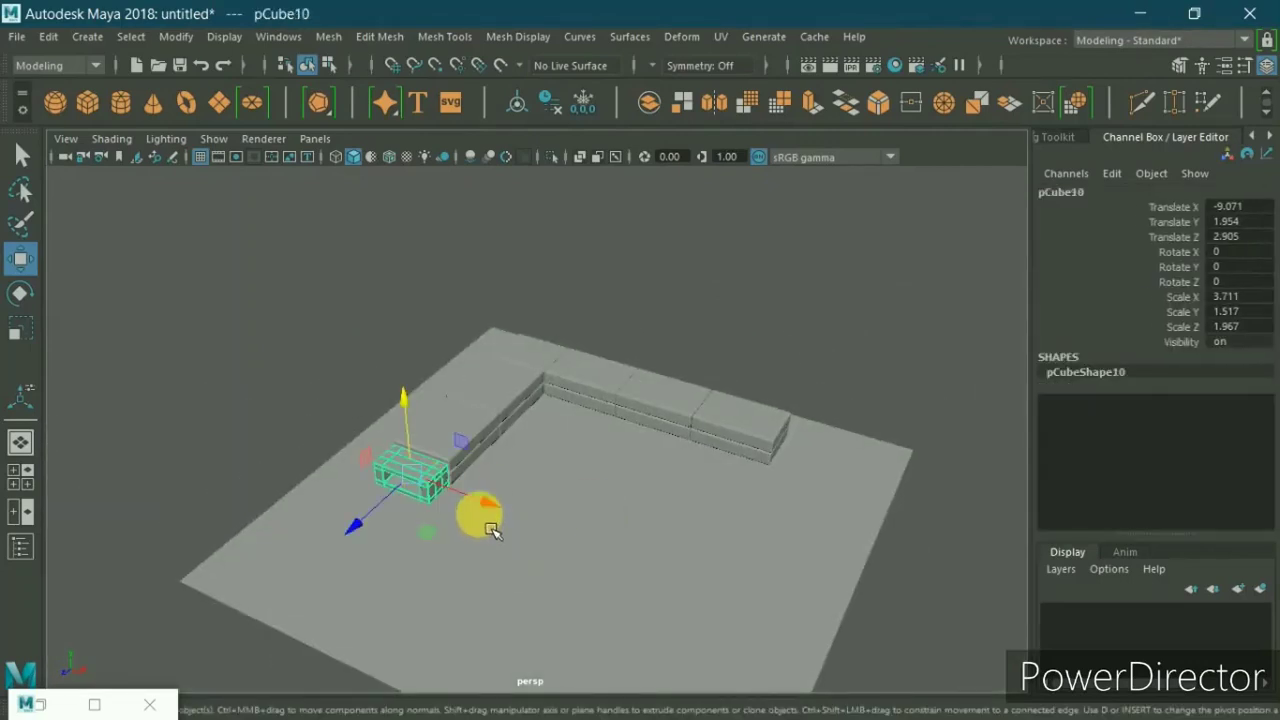
drag(467, 515, 800, 612)
key(space)
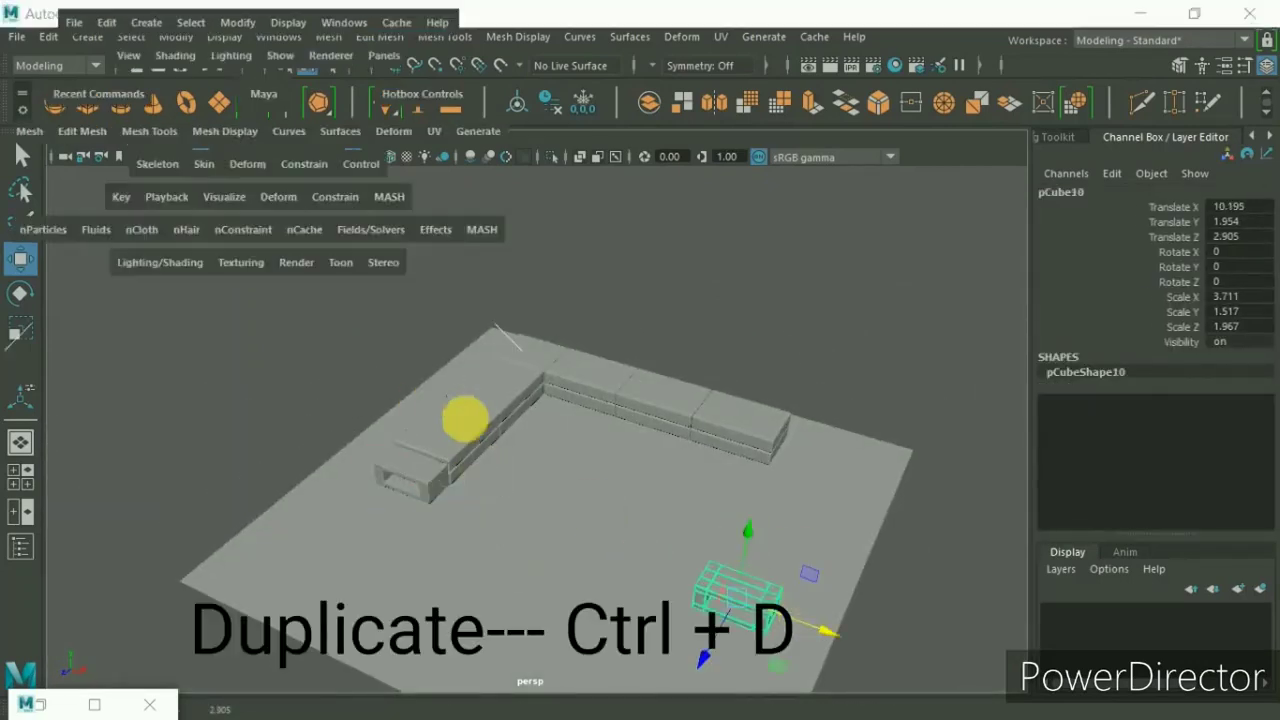
key(space)
alt+middle_drag(551, 420, 389, 474)
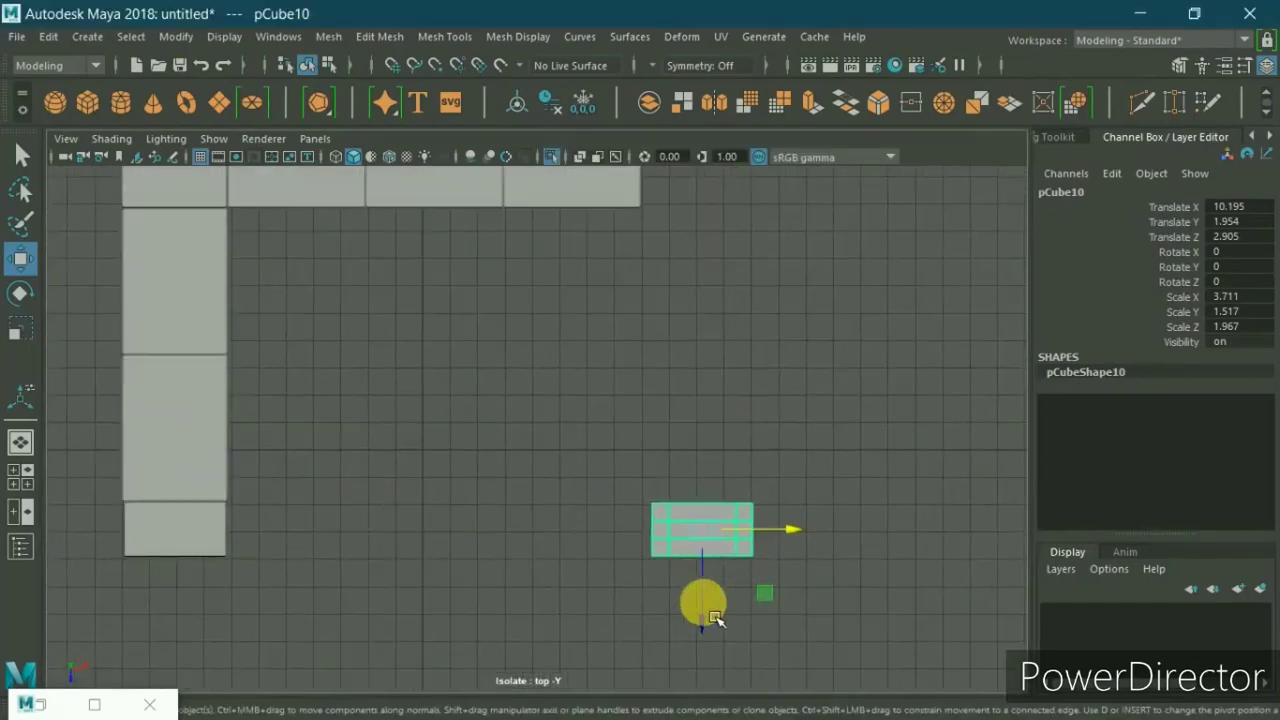
drag(725, 563, 757, 314)
alt+middle_drag(771, 300, 663, 571)
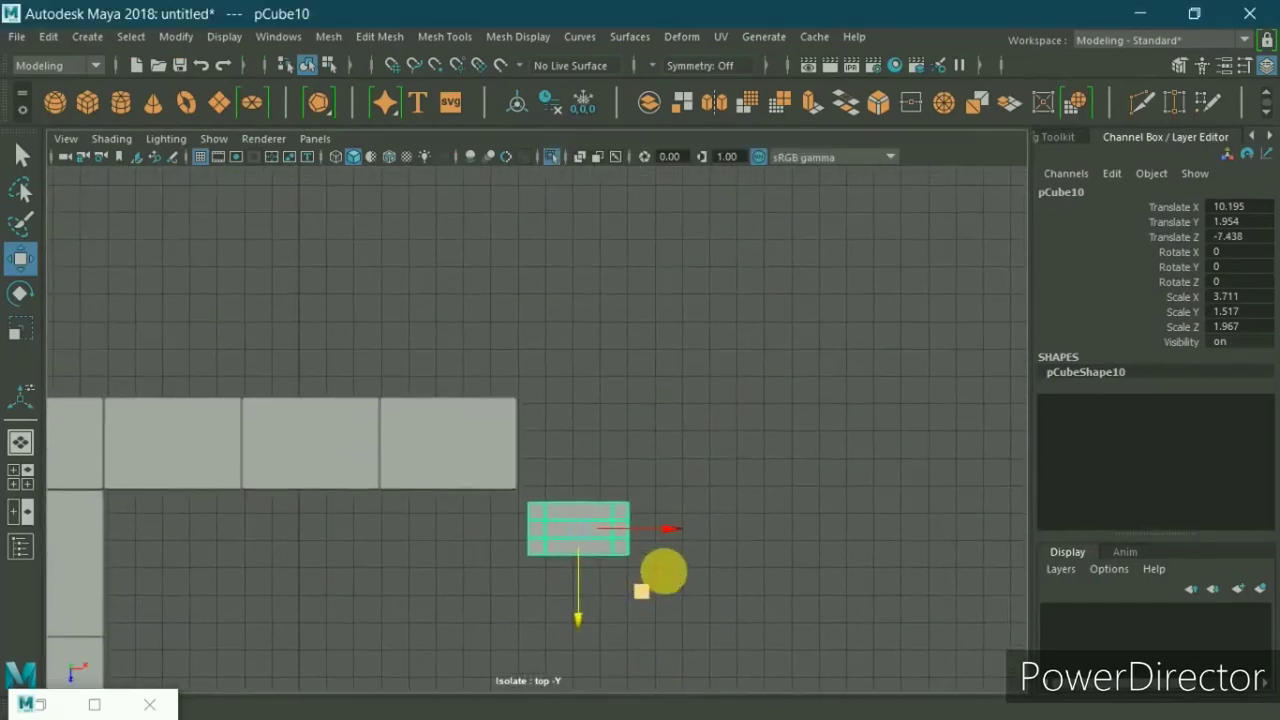
Step: Rotate the copy 90 degrees around Y
key(e)
drag(686, 517, 686, 507)
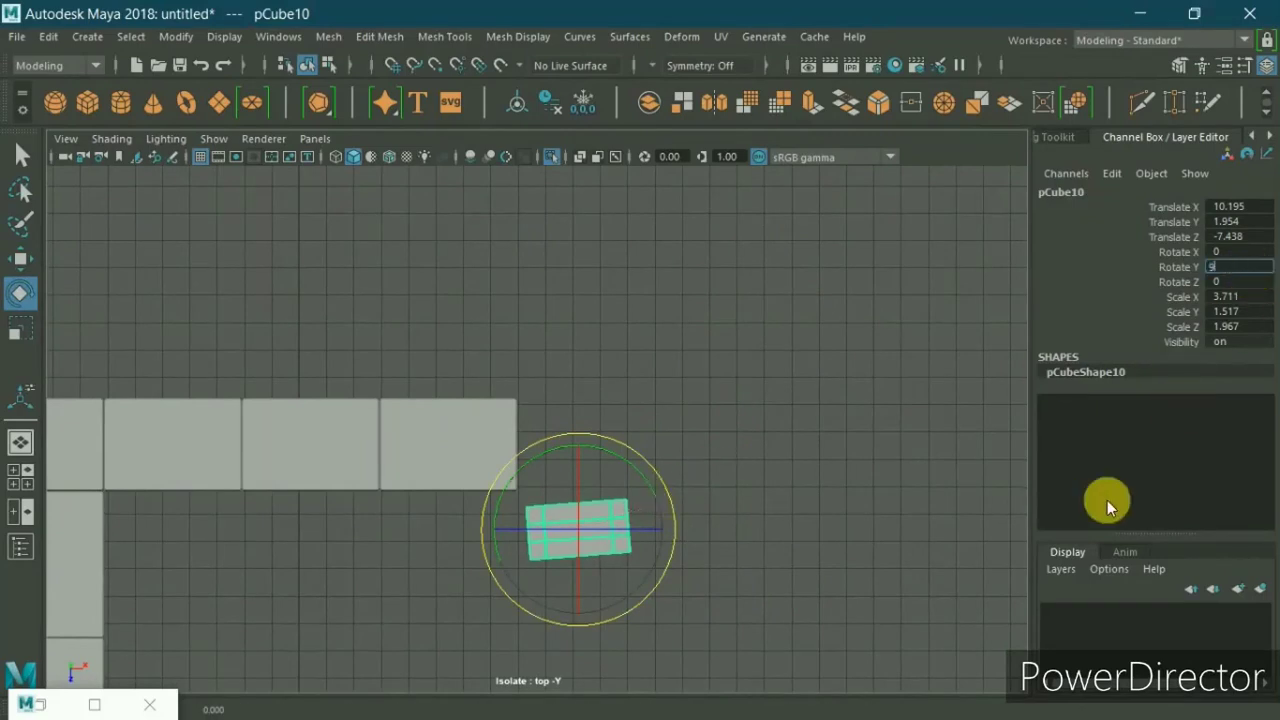
text(0)
key(Return)
Step: Slide the rotated block back along Z and left toward the seat row
key(w)
scroll(600, 540, up, 2)
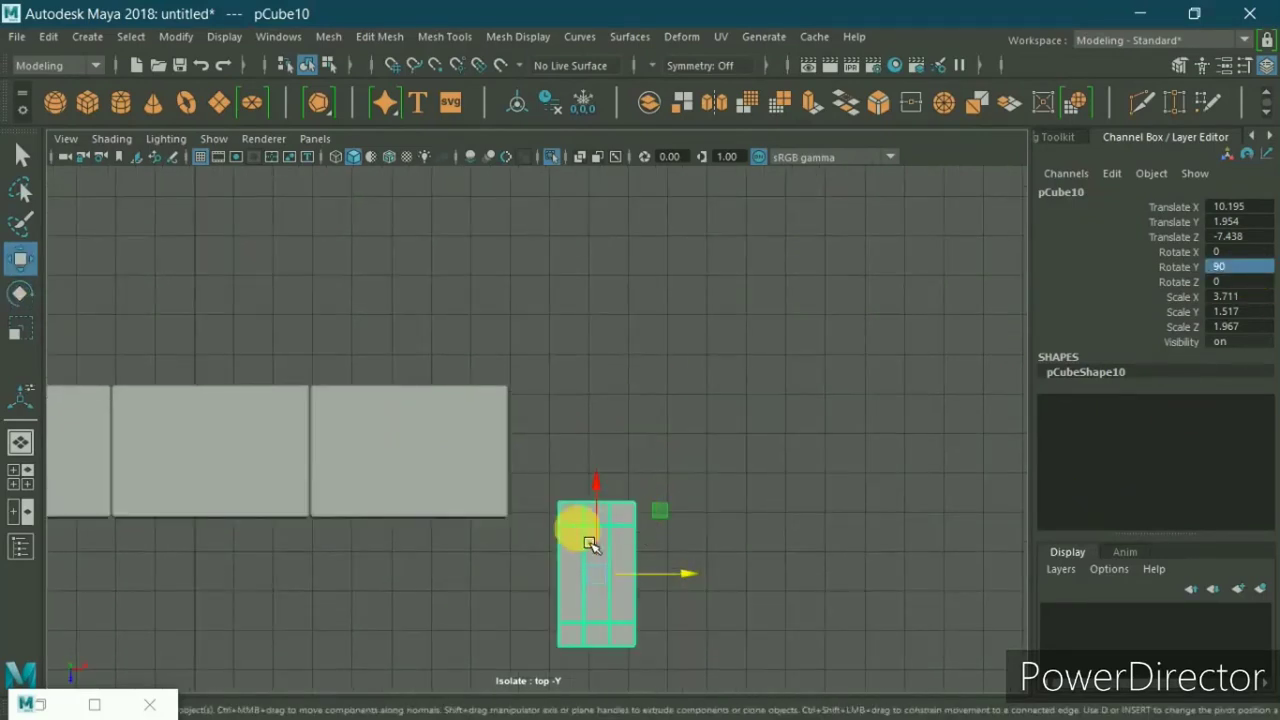
drag(590, 543, 628, 424)
scroll(640, 424, up, 2)
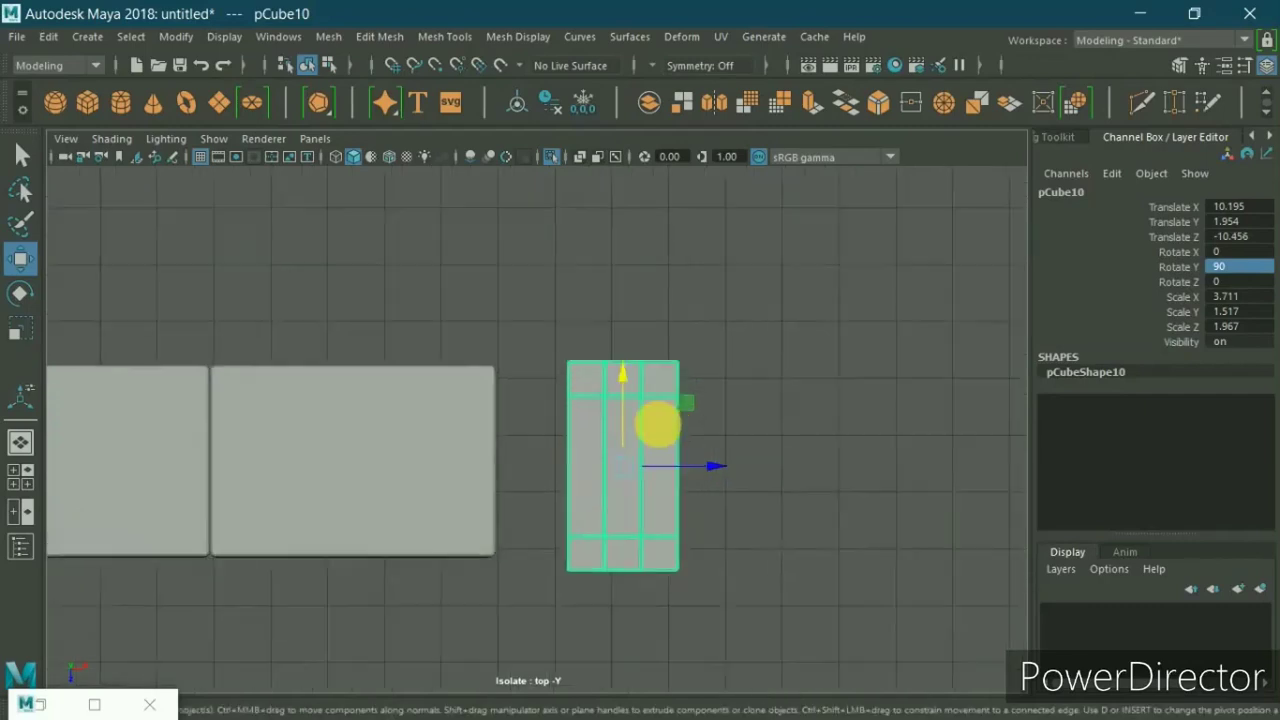
scroll(680, 450, up, 2)
drag(694, 466, 628, 515)
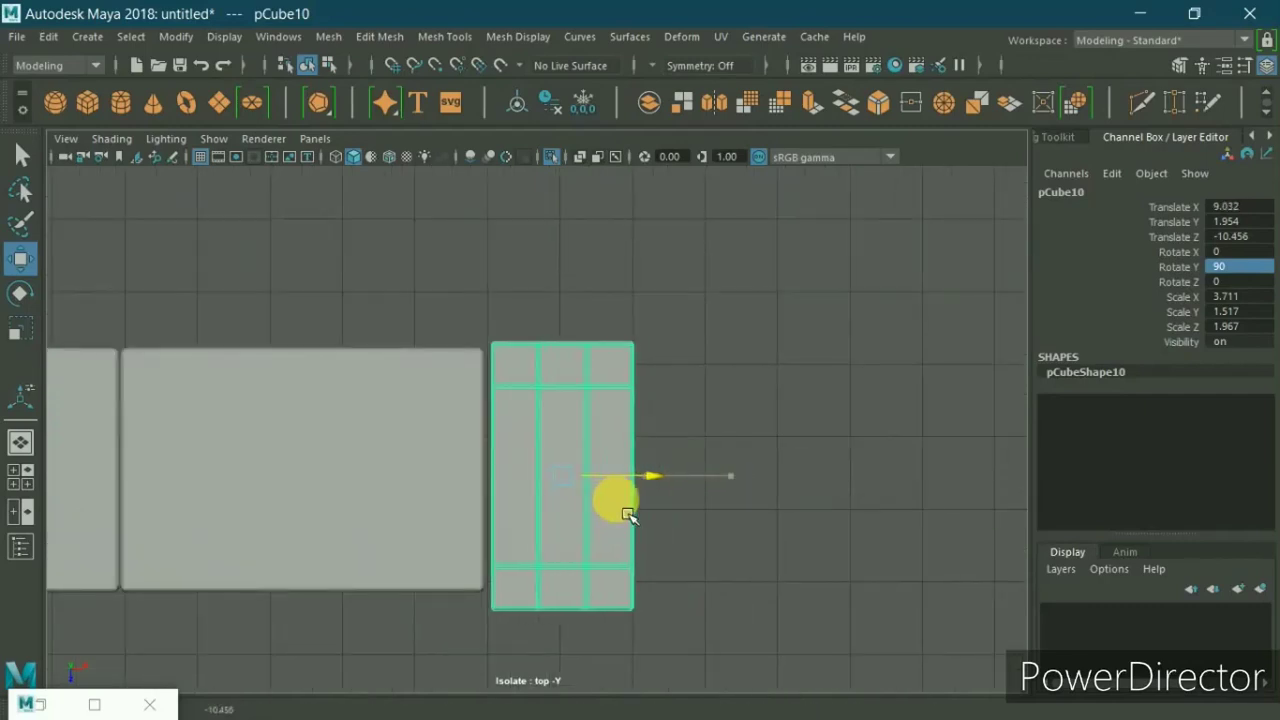
Step: Narrow pCube10 slightly and nudge it against the seats at X 8.945, Z -10.547
key(r)
drag(578, 428, 571, 434)
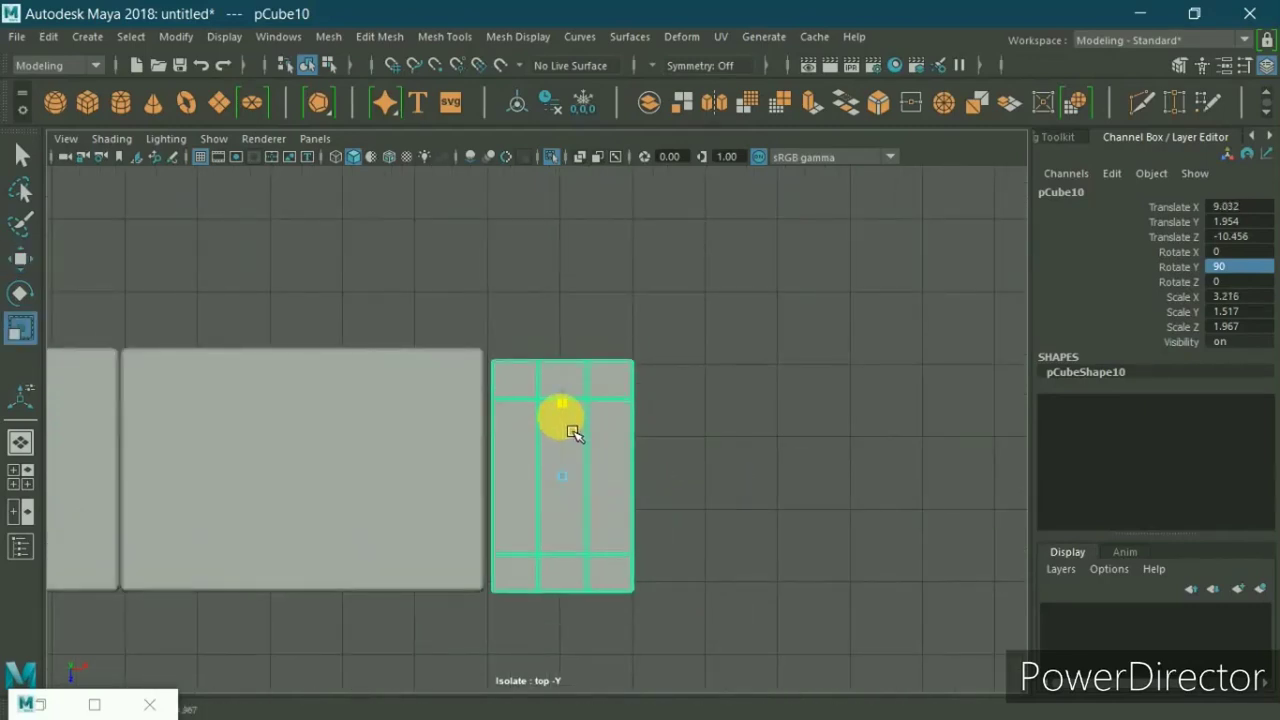
key(w)
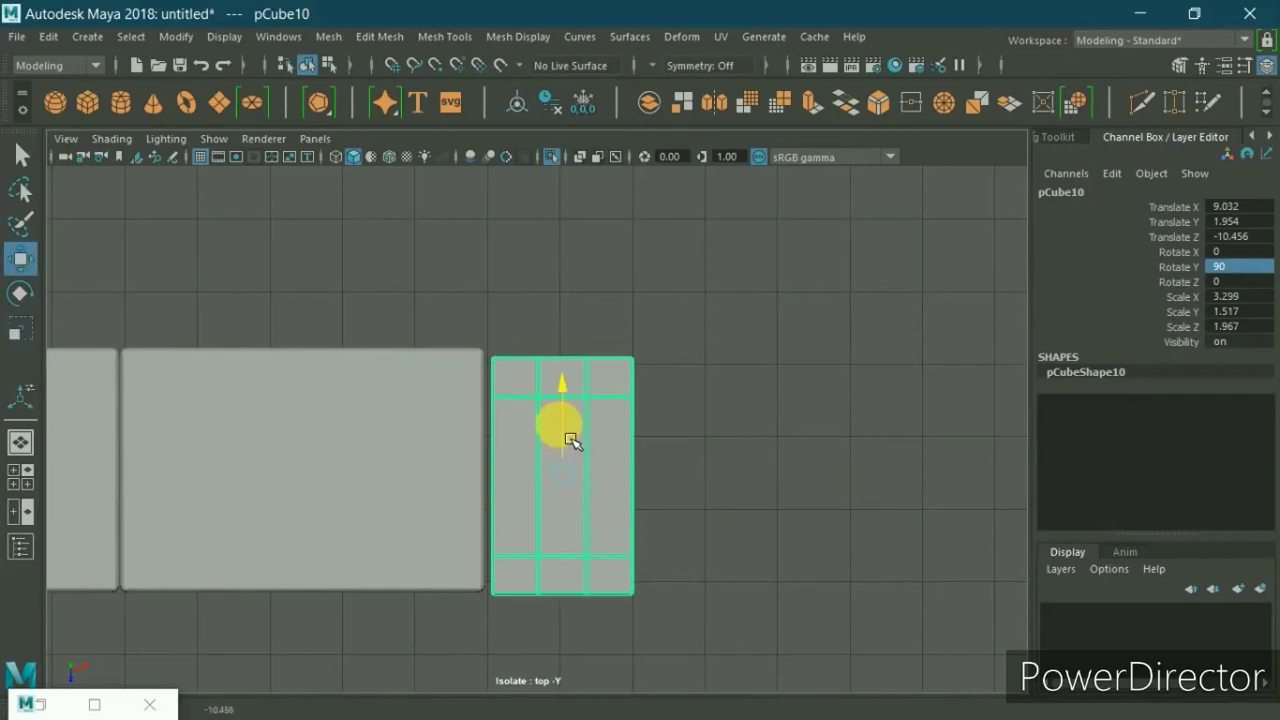
scroll(571, 432, up, 3)
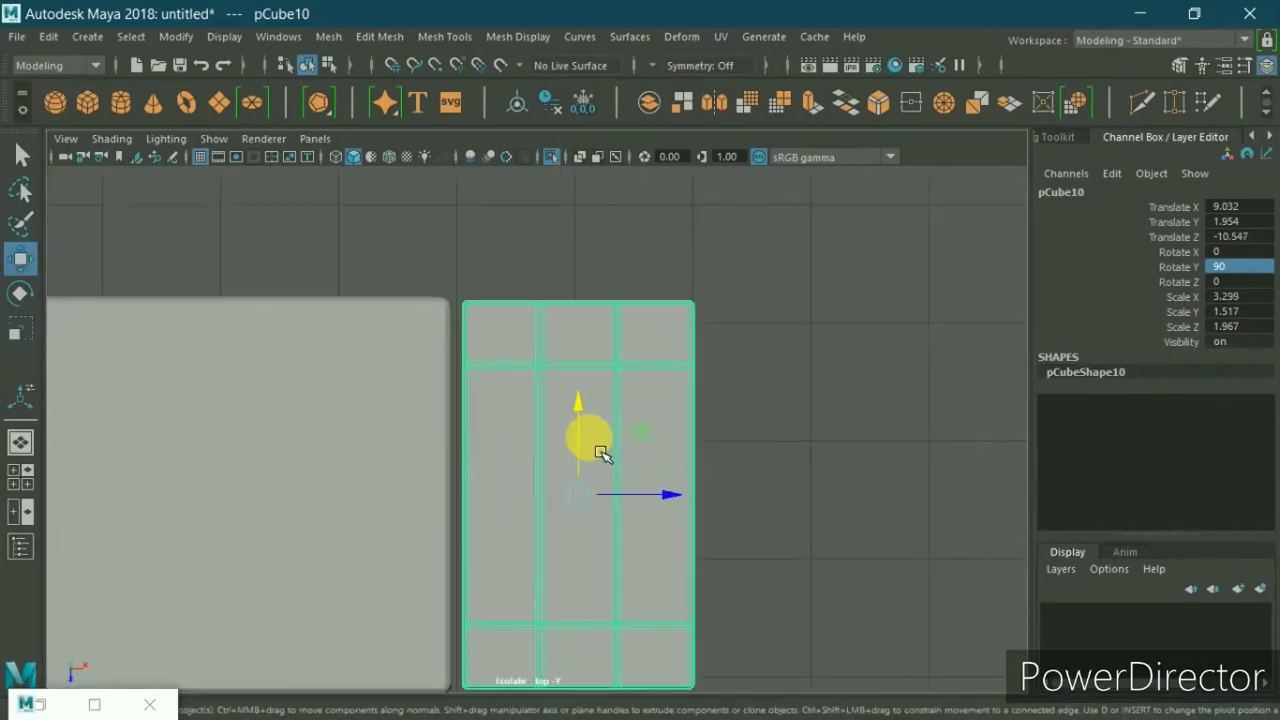
drag(637, 495, 633, 505)
drag(627, 511, 624, 513)
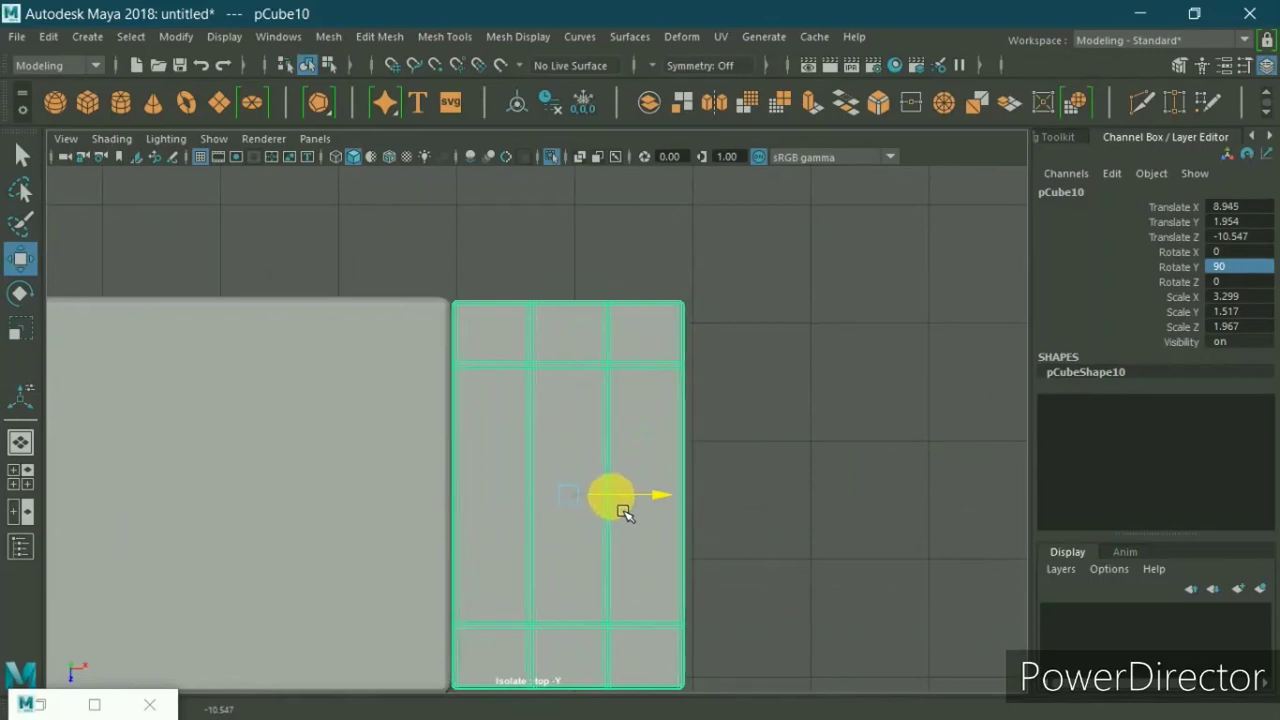
key(space)
key(space)
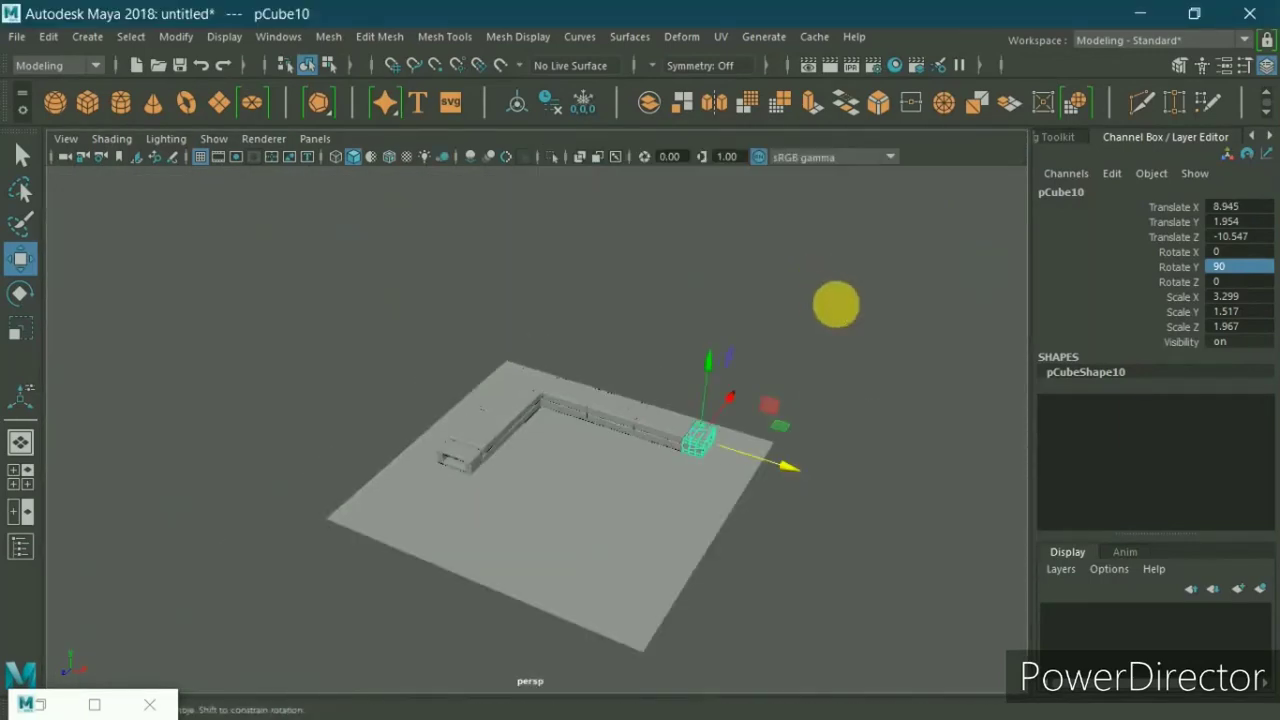
Step: Separate the joined wall block pCube8 into individual cushion meshes
click(838, 347)
mouse_move(838, 347)
alt+mouse_down()
mouse_move(748, 432)
mouse_move(726, 429)
alt+mouse_up()
scroll(771, 400, up, 5)
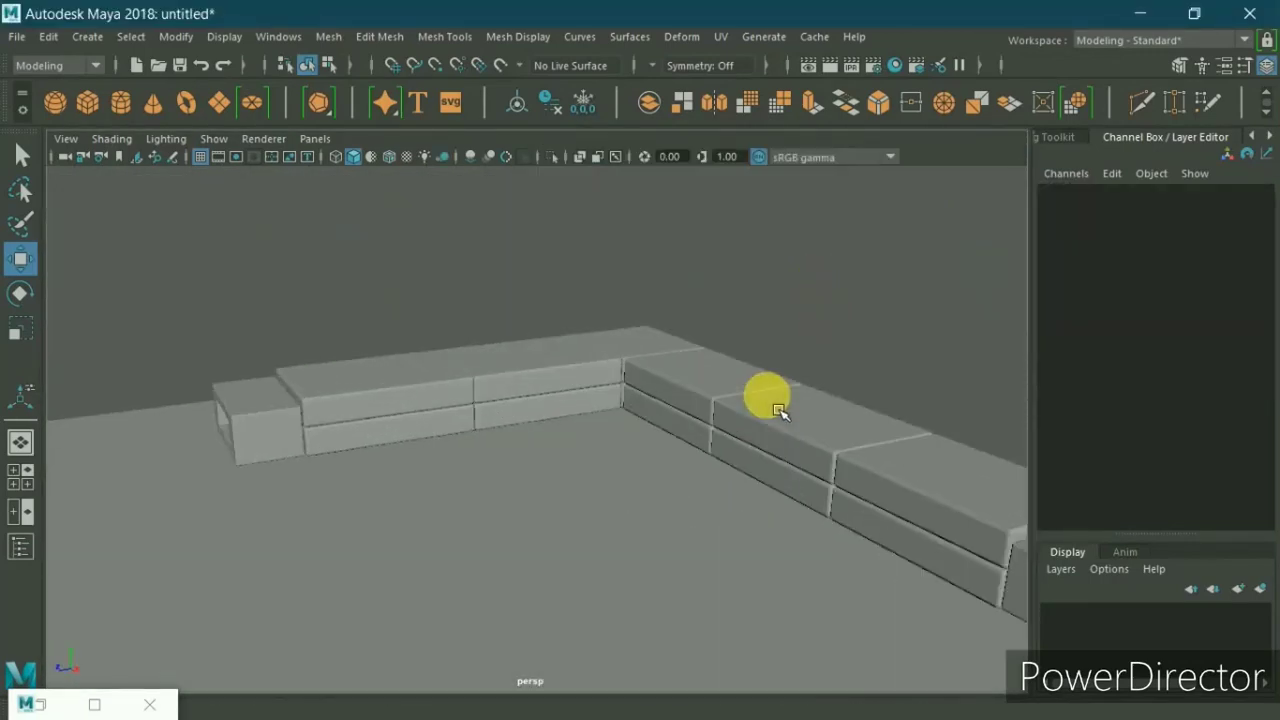
scroll(655, 383, up, 3)
scroll(655, 383, down, 4)
alt+drag(657, 386, 629, 406)
scroll(651, 417, up, 4)
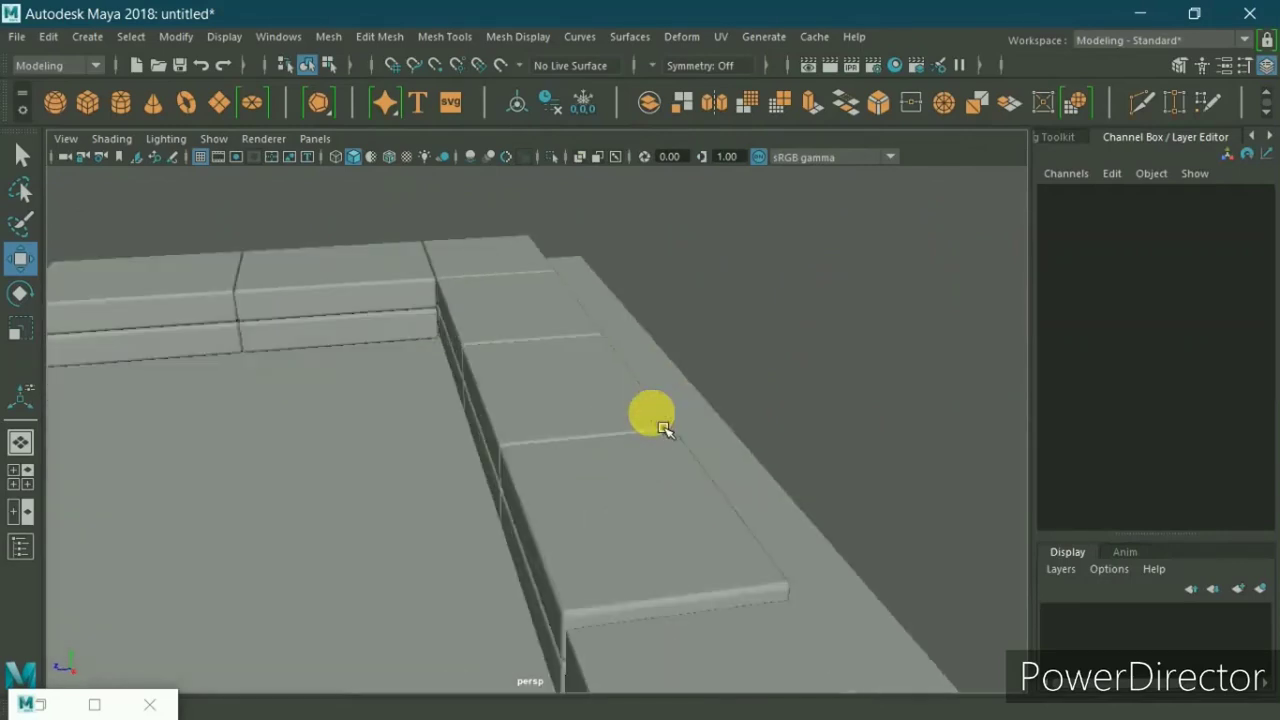
scroll(625, 455, up, 2)
click(731, 440)
mouse_move(731, 440)
alt+mouse_down()
mouse_move(706, 443)
mouse_move(781, 385)
alt+mouse_up()
shift+right_drag(848, 245, 766, 560)
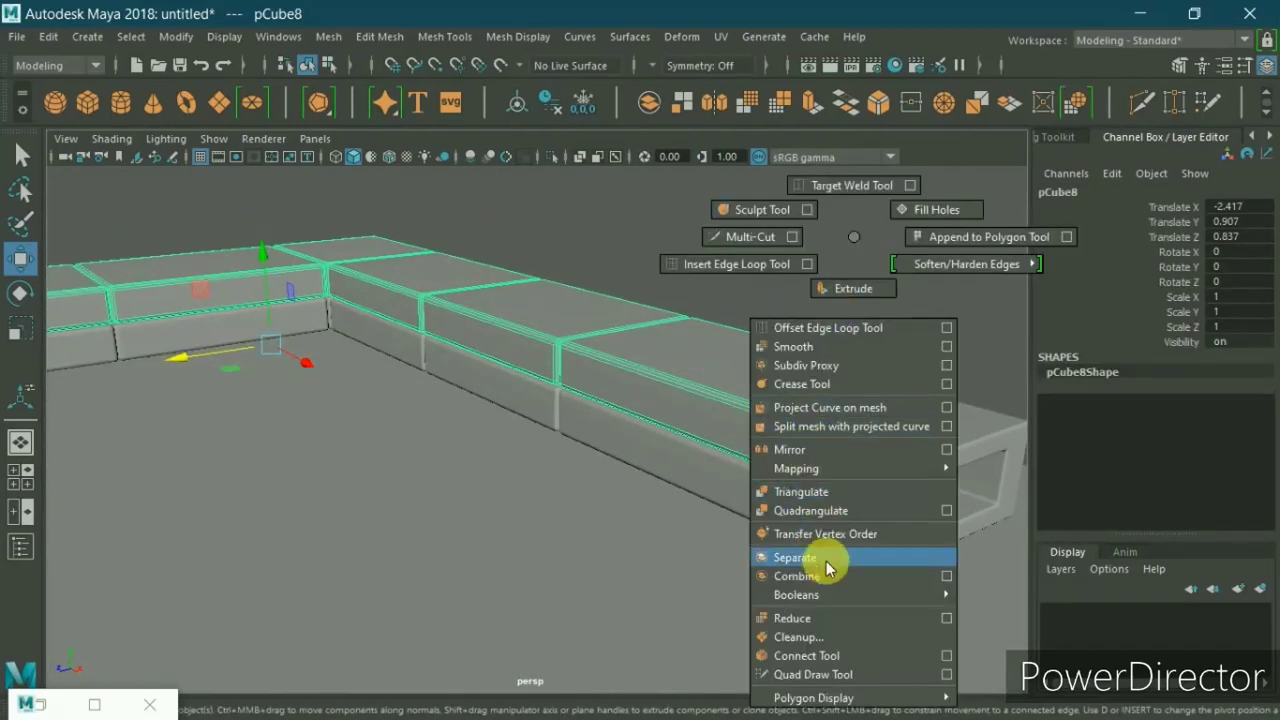
Step: Separate the front wall block pCube7 into individual pieces
click(680, 478)
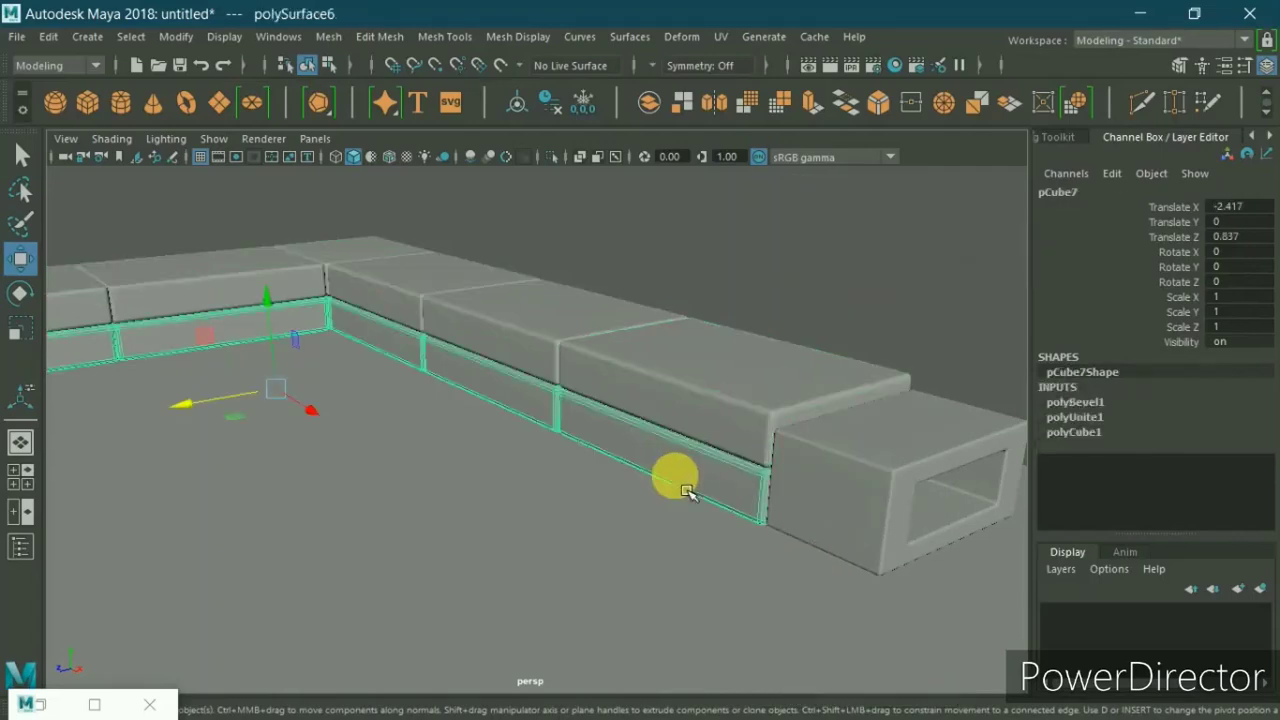
shift+right_drag(889, 234, 875, 562)
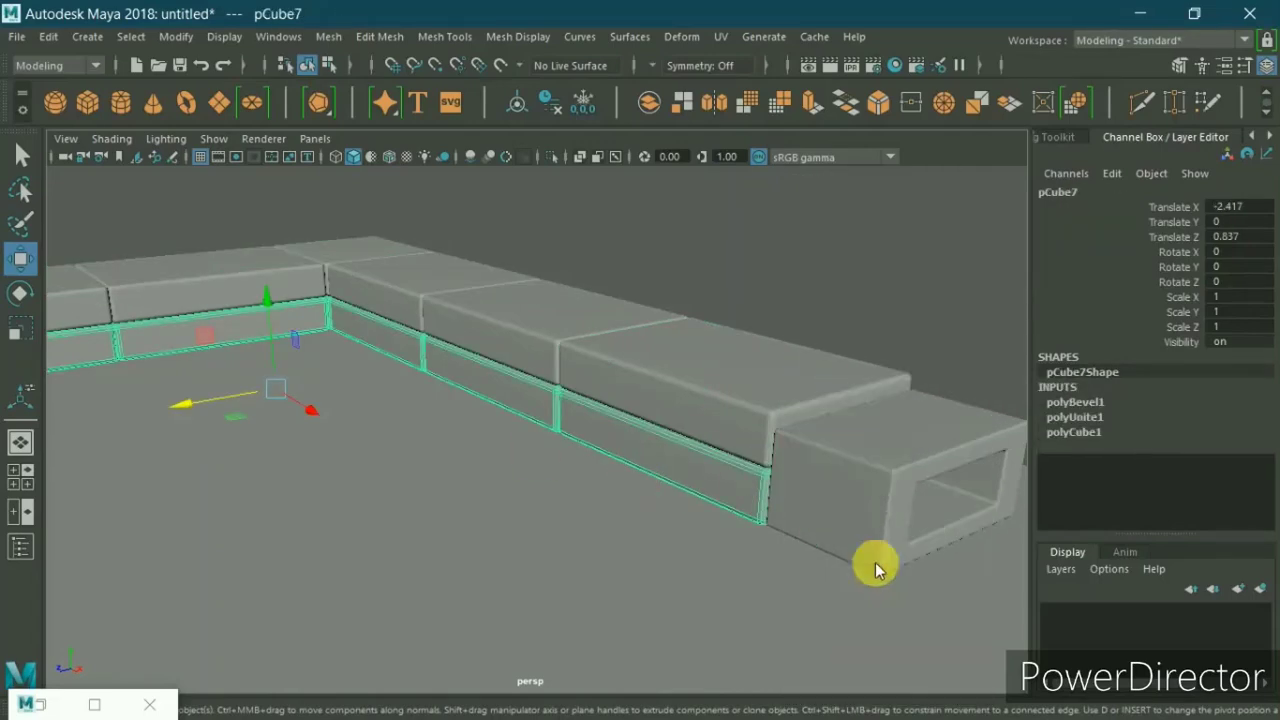
click(790, 393)
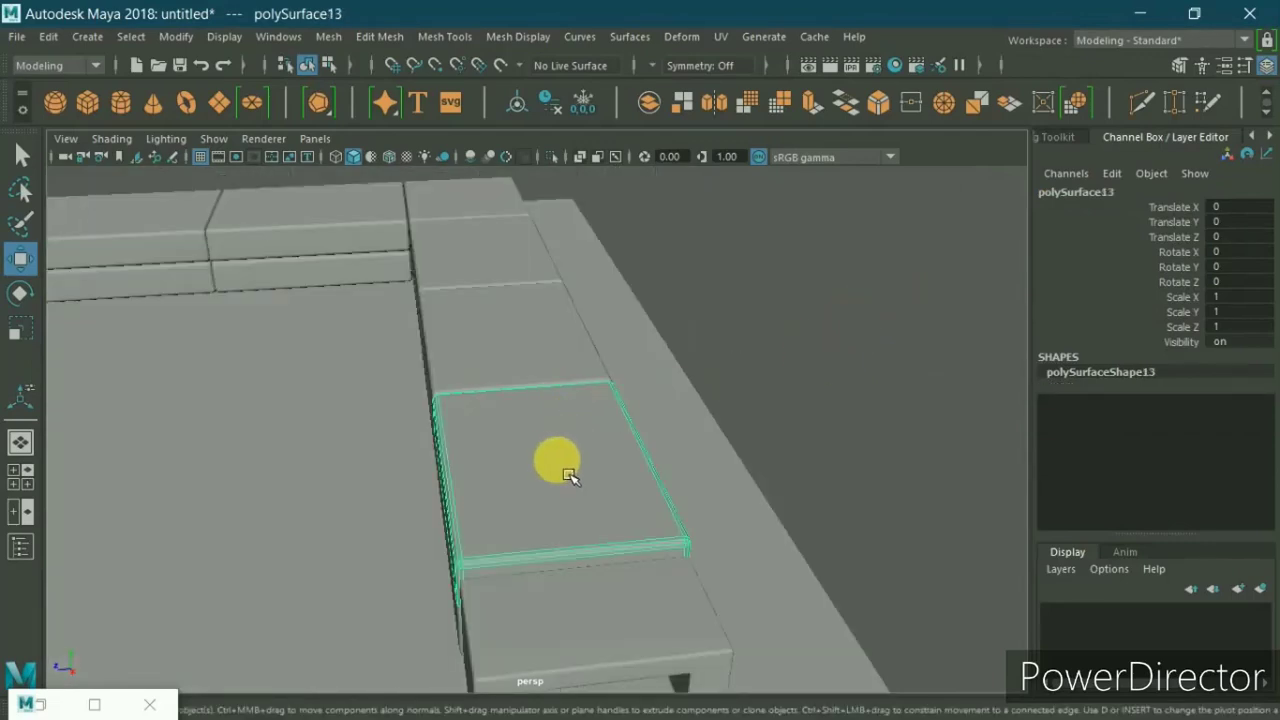
Step: Center the pivot on cushion piece polySurface13 and nudge it along Z
key(a)
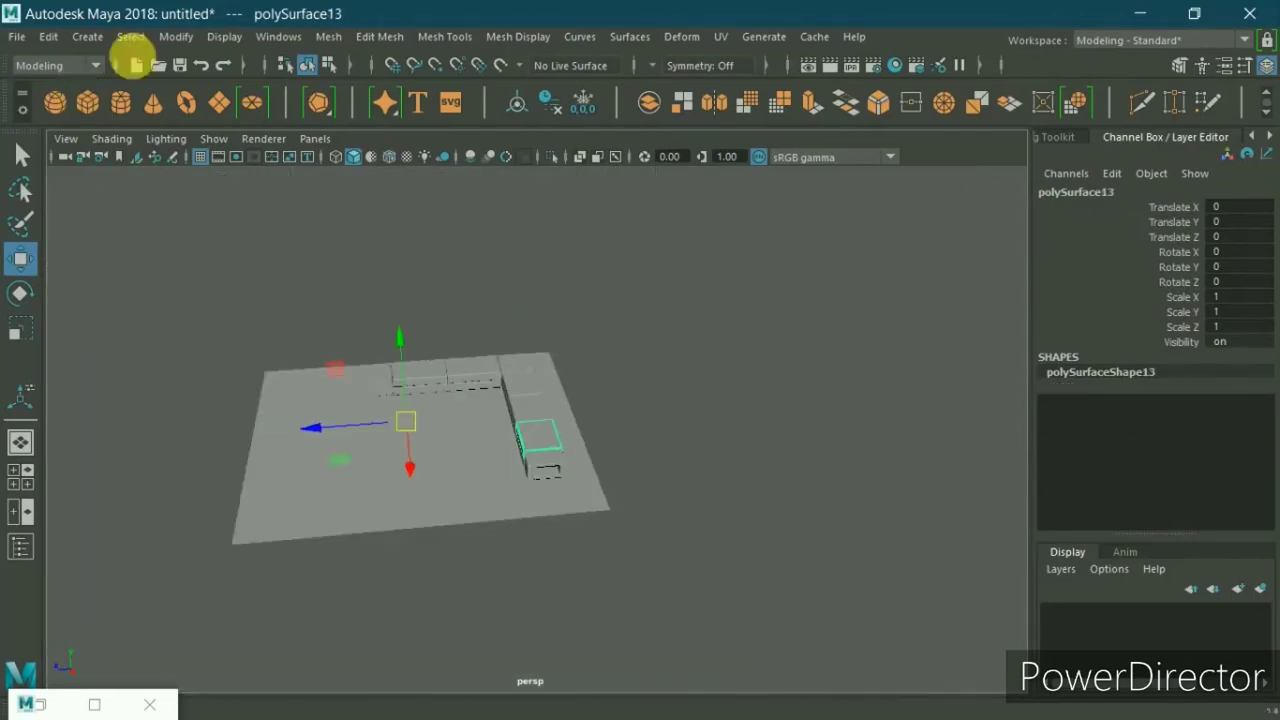
click(176, 36)
click(238, 175)
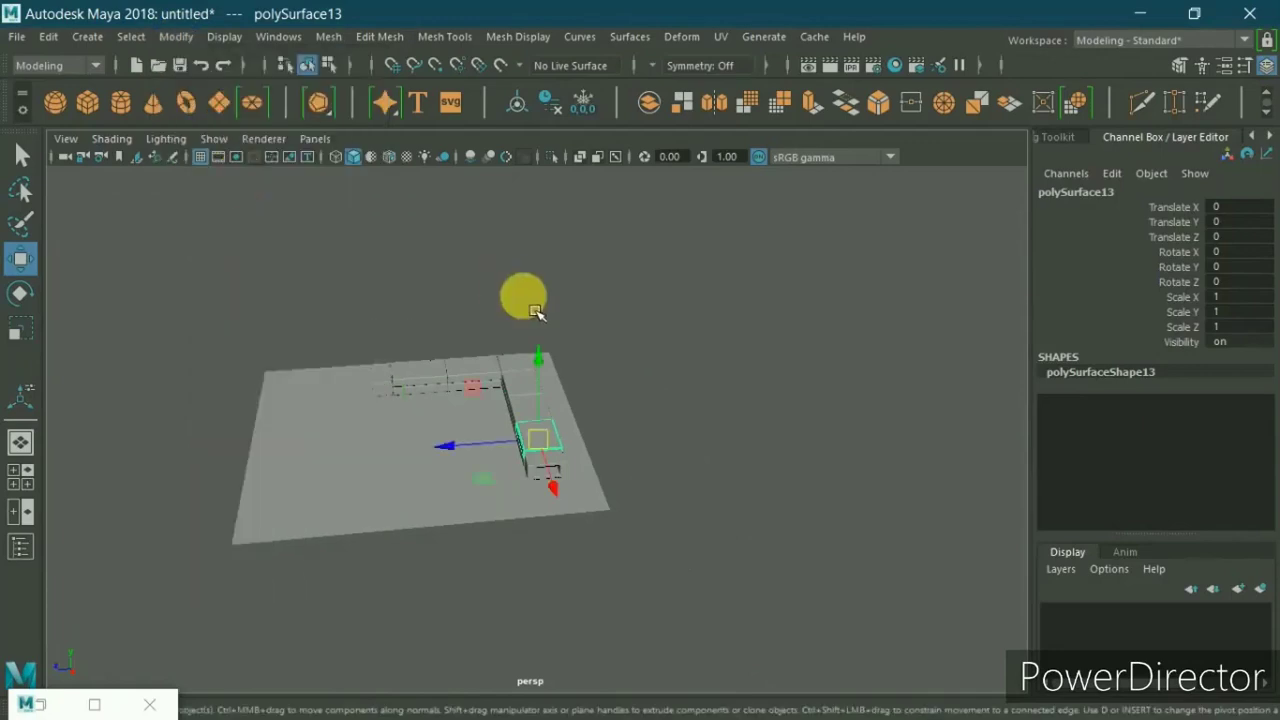
key(f)
drag(500, 496, 511, 434)
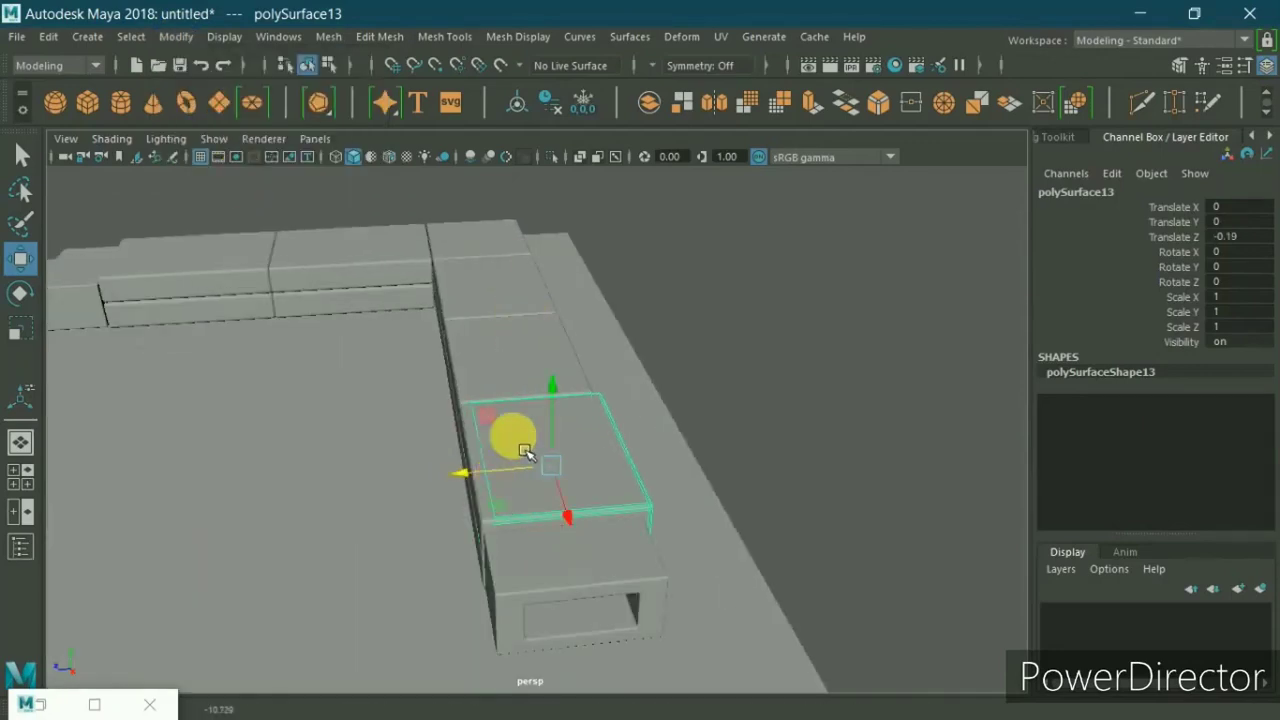
Step: Stand the cushion piece upright with a Rotate X of 90
key(space)
key(space)
scroll(424, 446, down, 4)
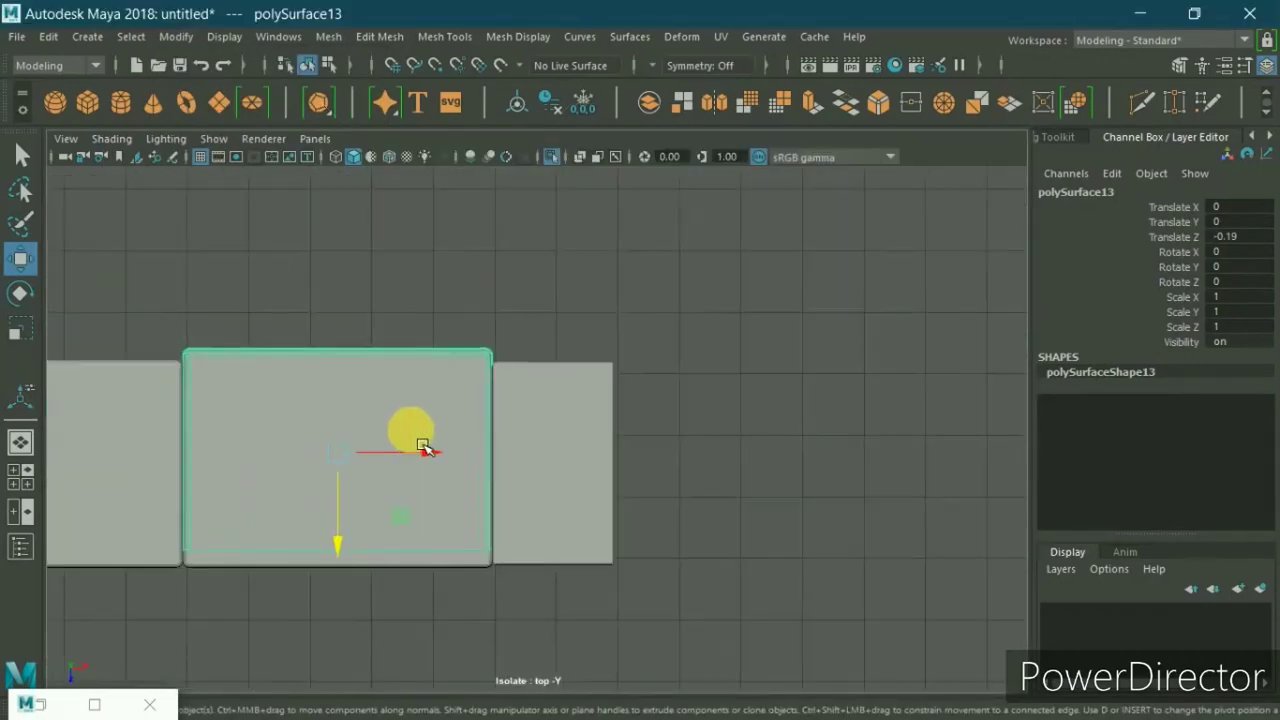
key(e)
key(space)
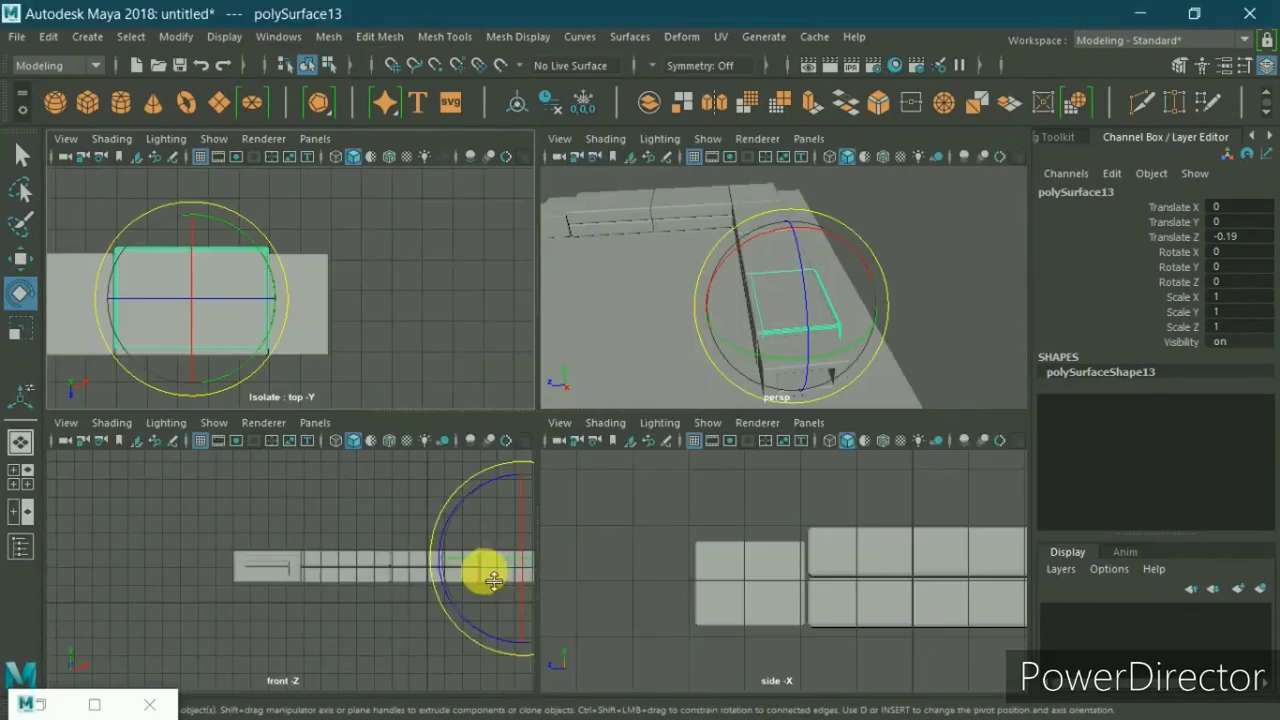
key(space)
alt+middle_drag(751, 557, 314, 594)
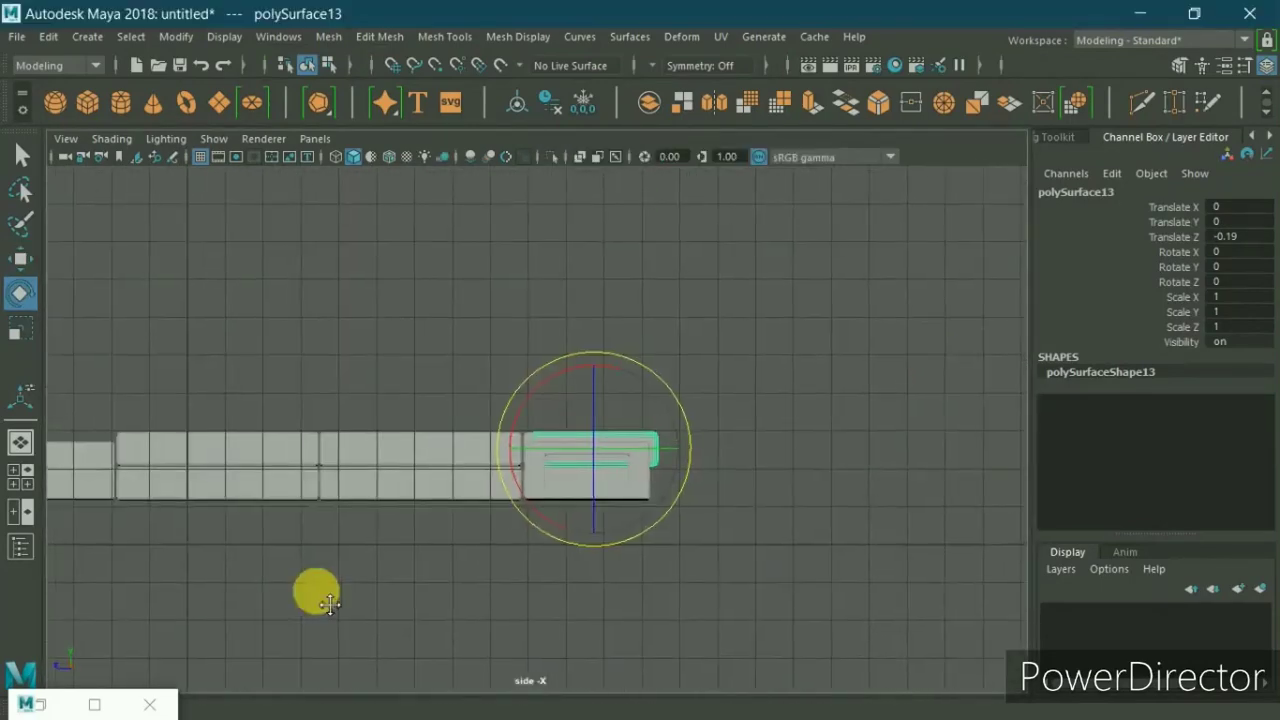
scroll(601, 508, up, 2)
scroll(601, 508, up, 2)
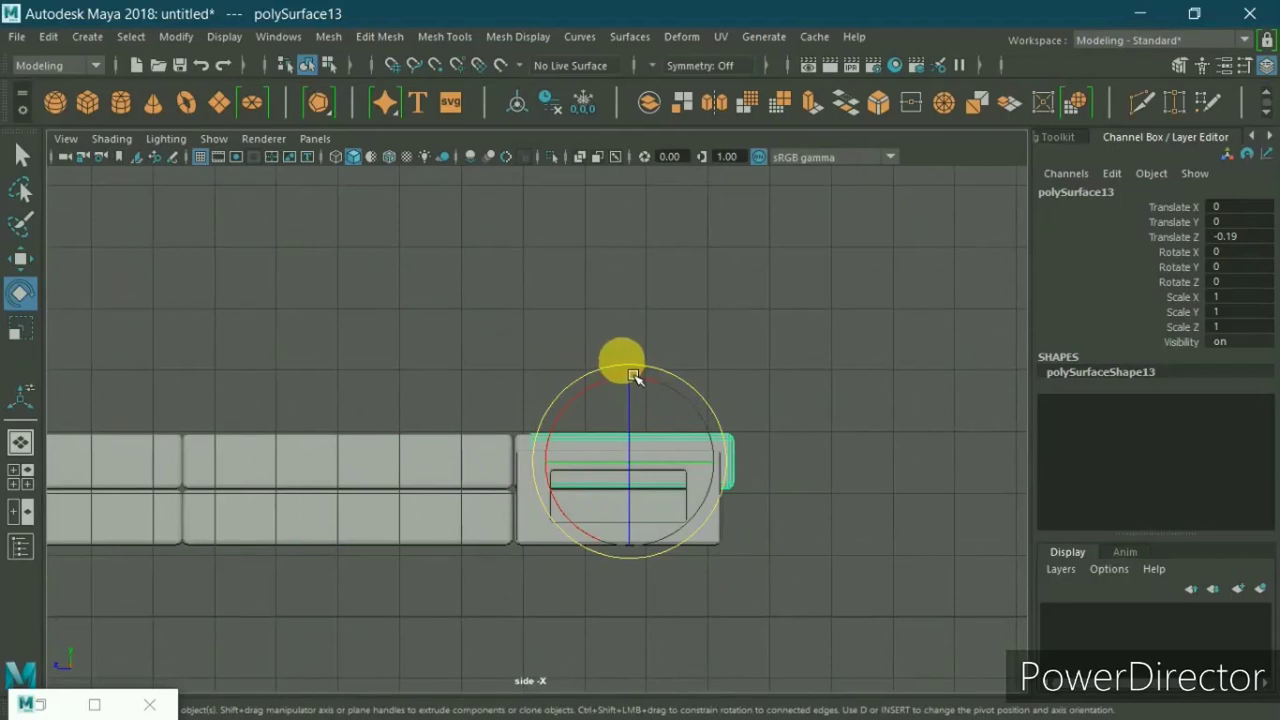
drag(634, 376, 714, 391)
click(1237, 253)
click(657, 453)
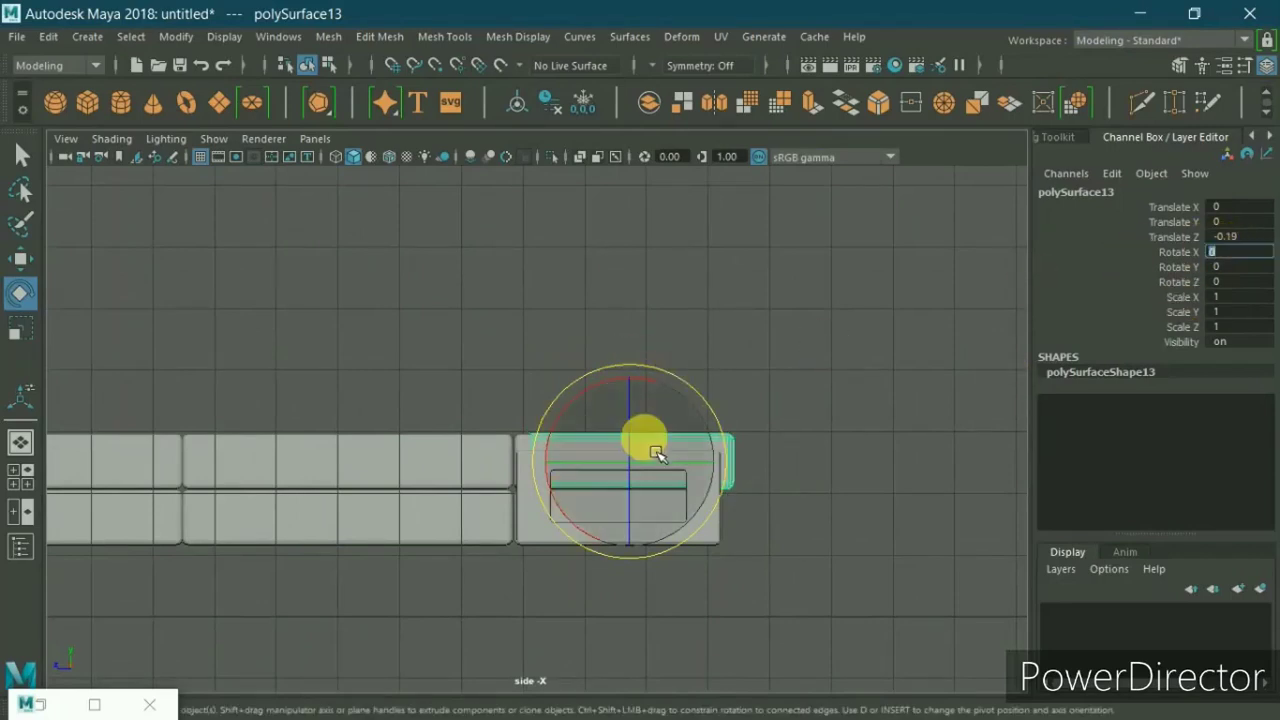
text(90)
key(Return)
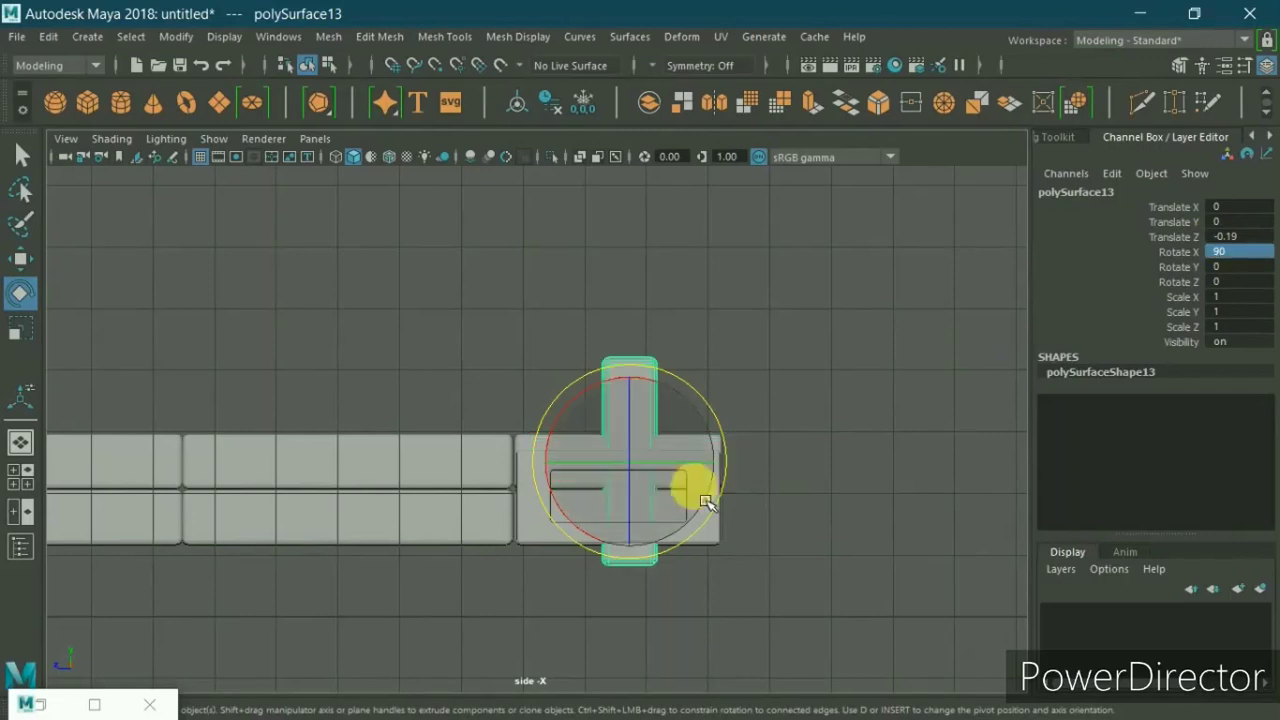
Step: Move the upright piece behind the end seat, raised to Translate Y 0.114, Z -2.134
key(w)
drag(620, 477, 731, 443)
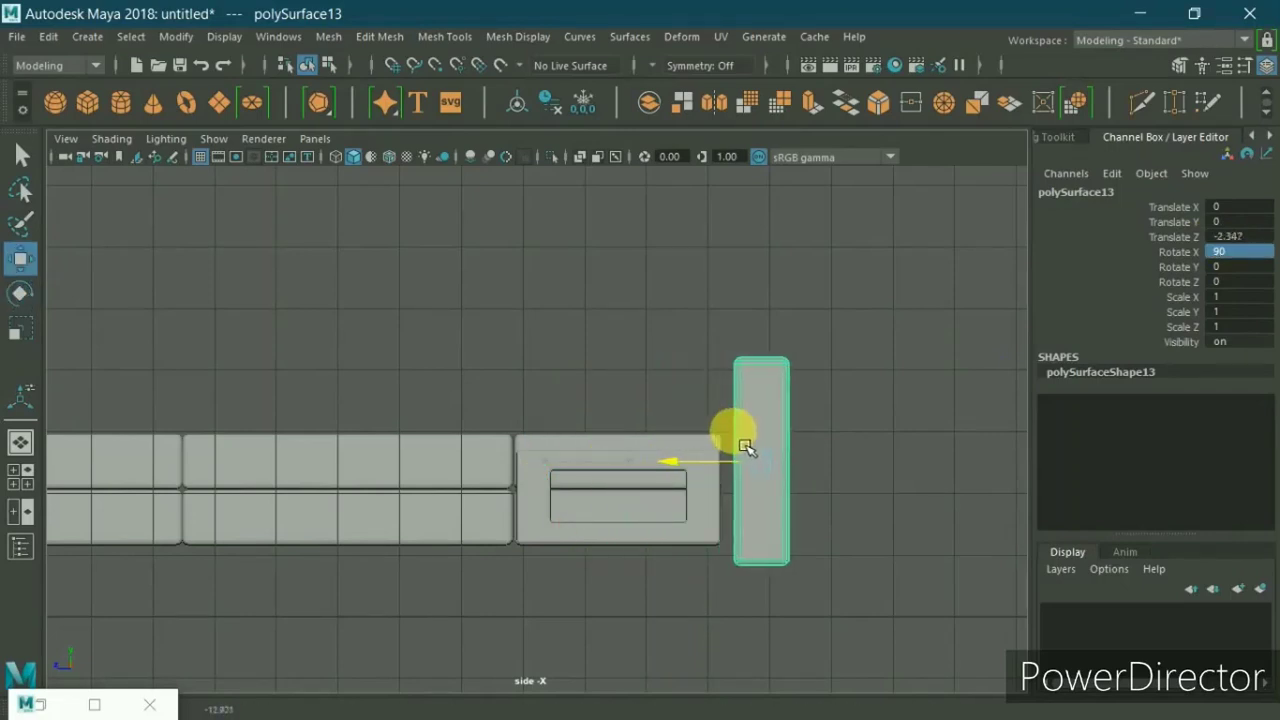
scroll(793, 508, up, 2)
alt+middle_drag(793, 508, 648, 476)
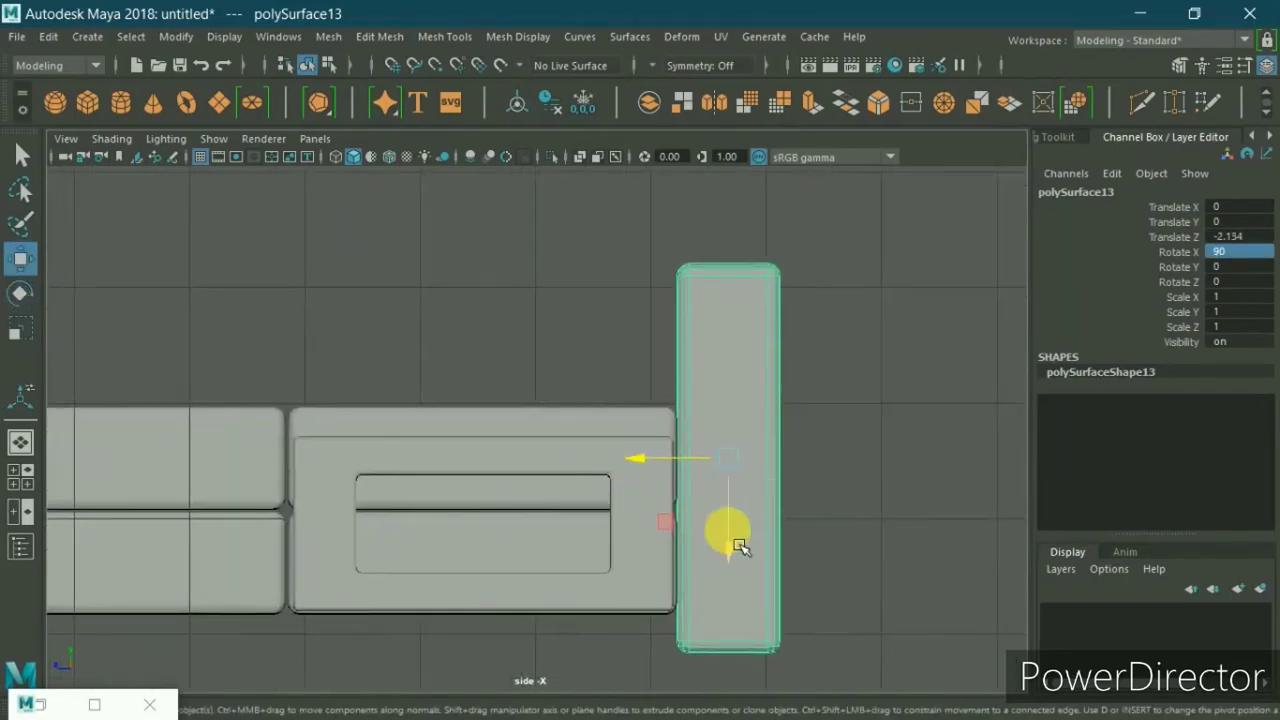
drag(737, 543, 737, 508)
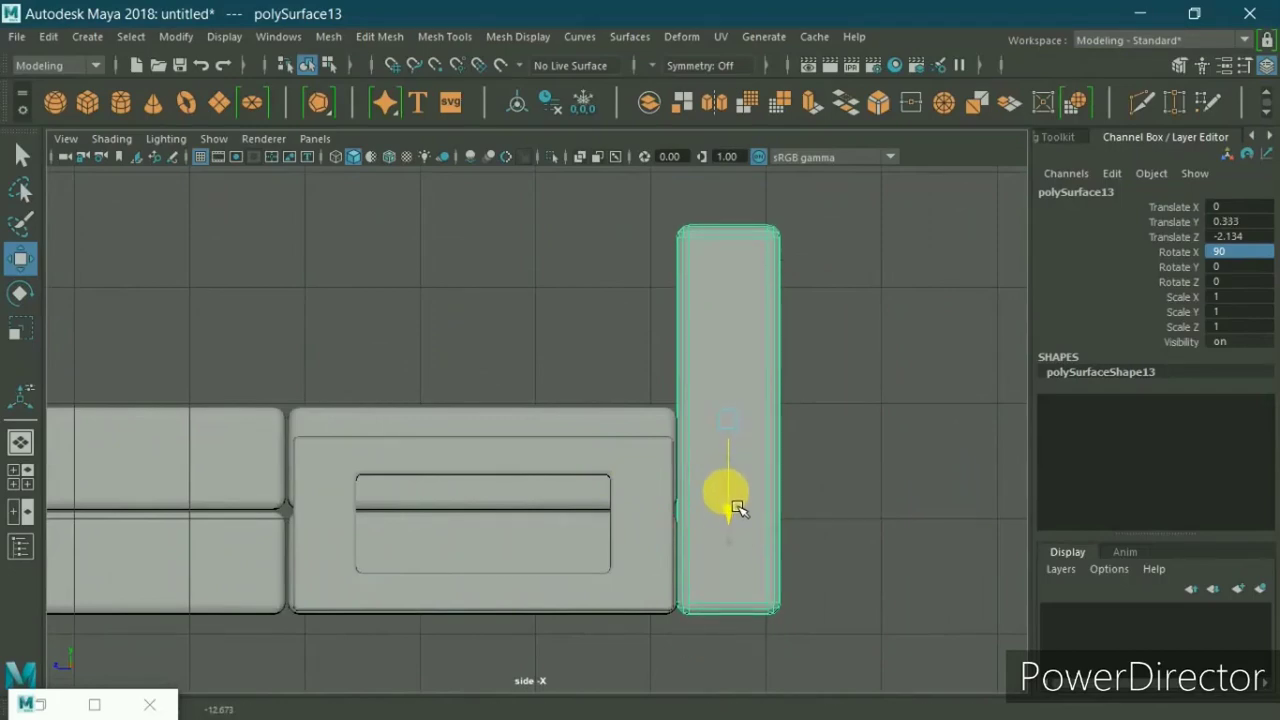
key(space)
key(space)
alt+drag(834, 314, 878, 327)
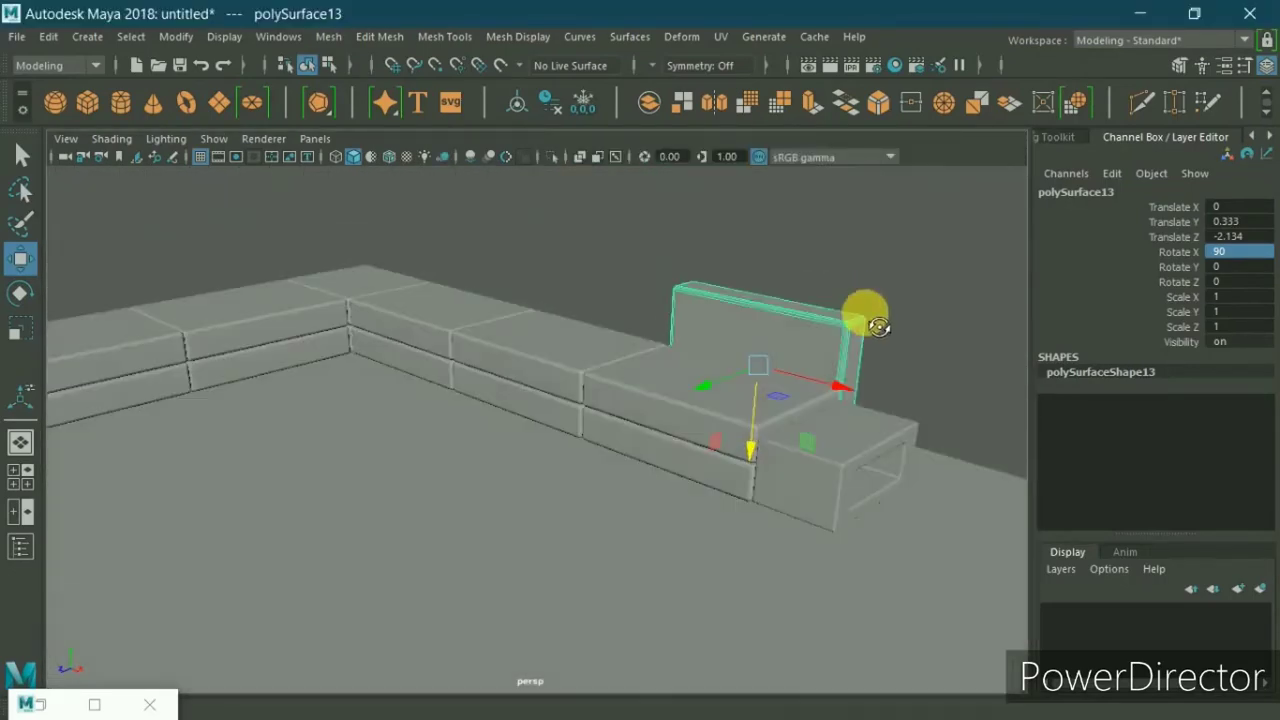
key(space)
key(space)
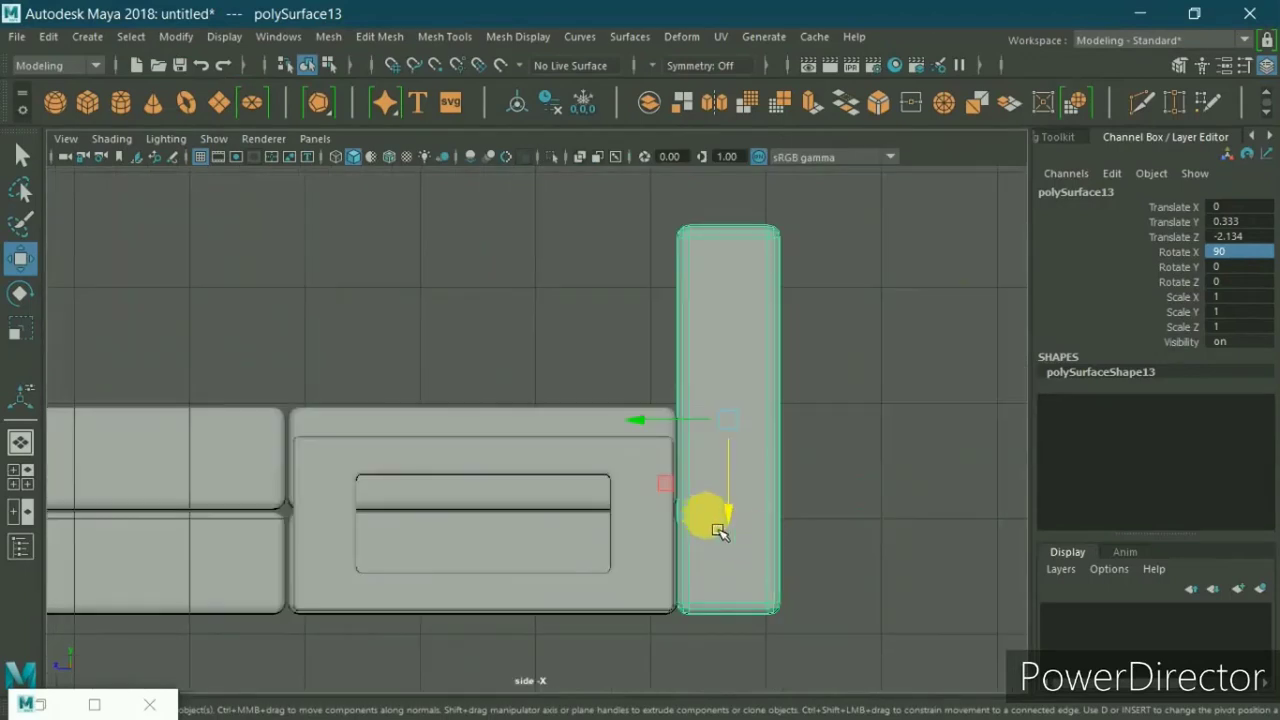
Step: Shorten the backrest vertically to Scale Z 0.856
key(r)
drag(728, 443, 735, 487)
key(w)
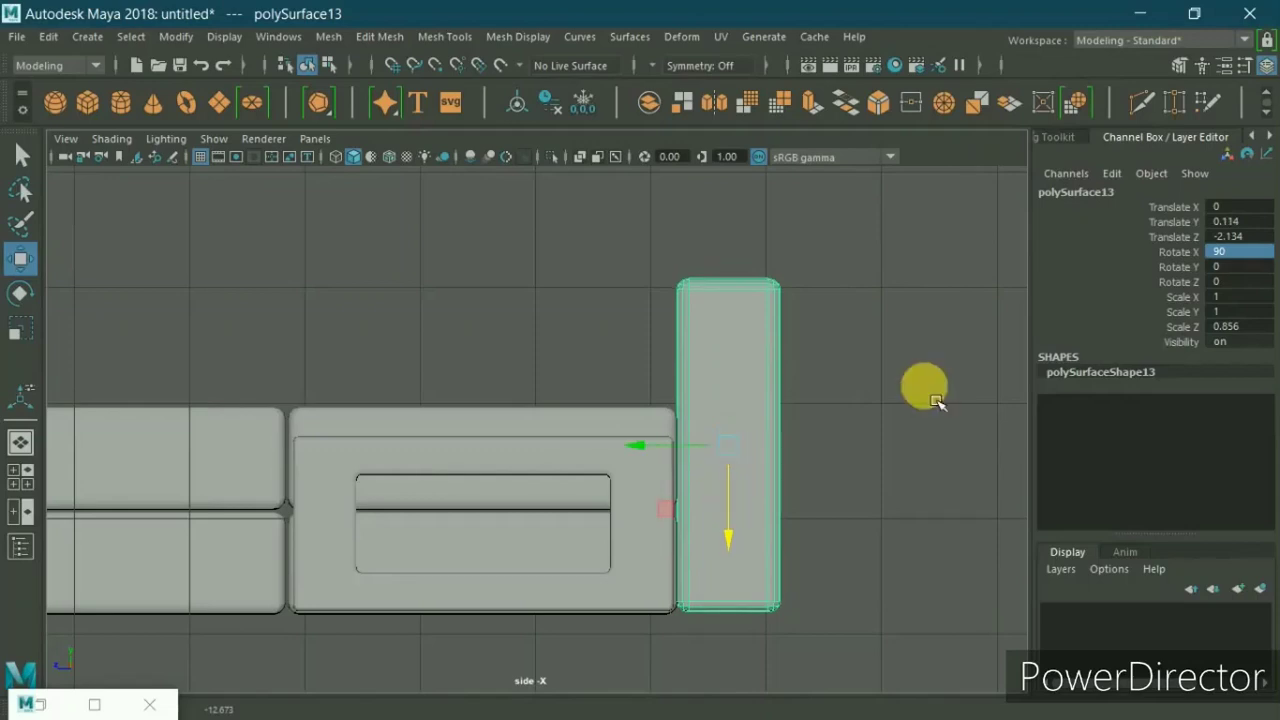
shift+right_drag(829, 275, 775, 268)
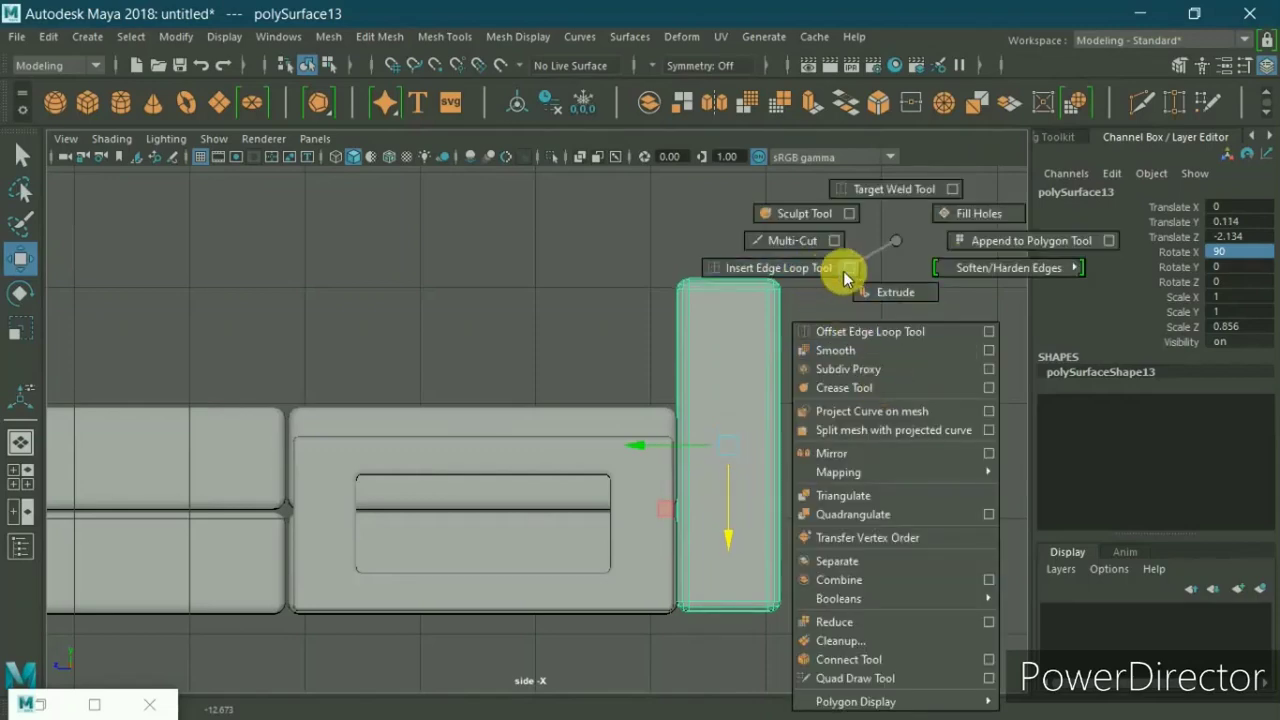
Step: Insert three horizontal edge loops across the tall block using relative distance
click(94, 704)
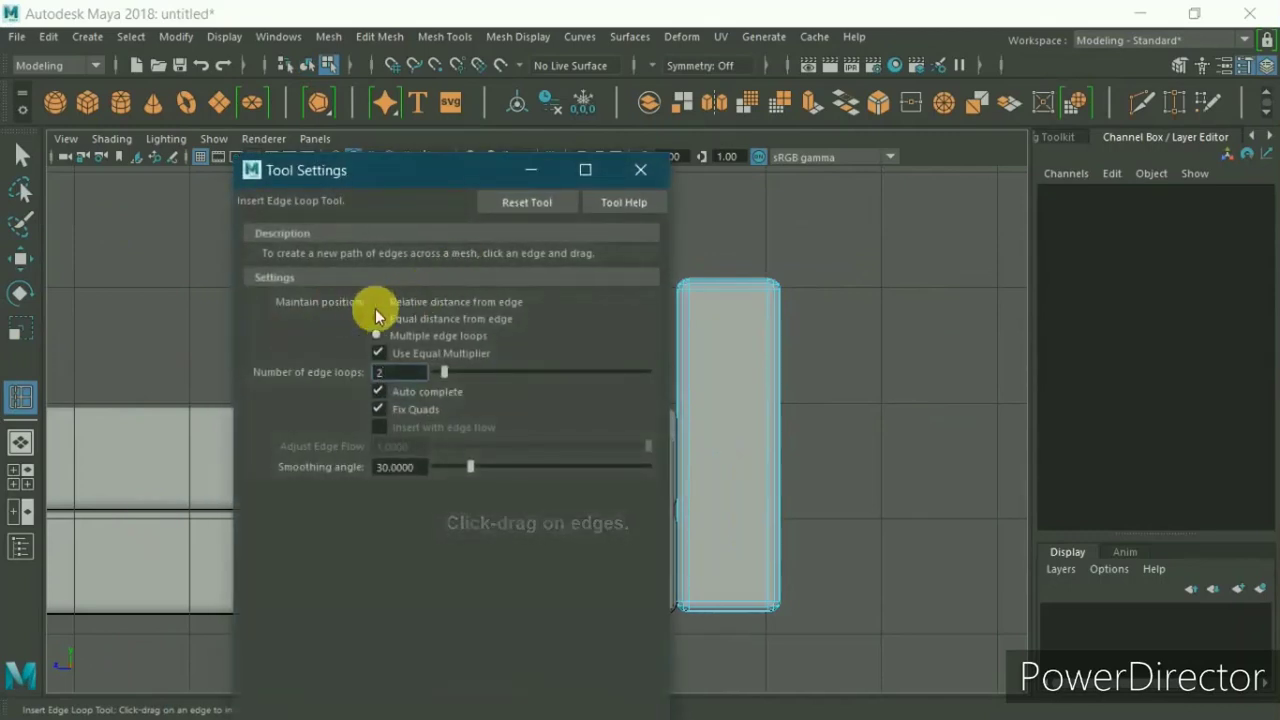
click(379, 303)
click(649, 172)
scroll(749, 257, up, 2)
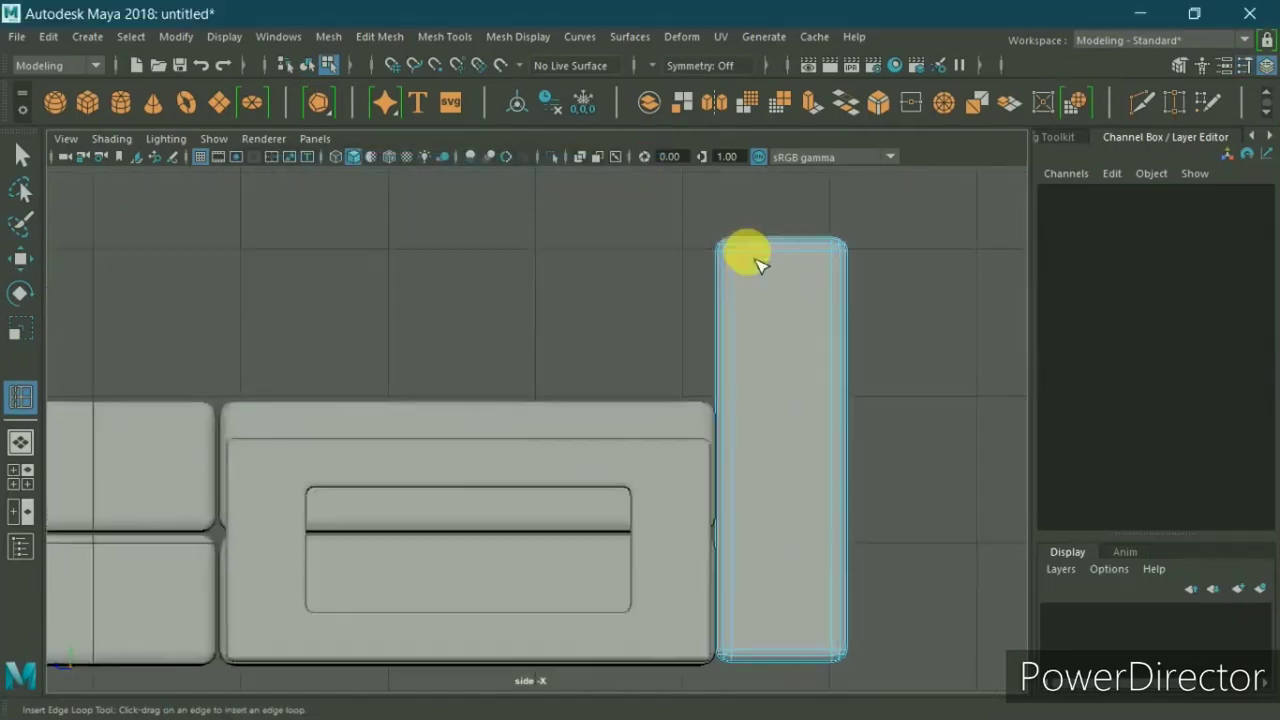
scroll(749, 257, up, 1)
alt+middle_drag(820, 334, 694, 380)
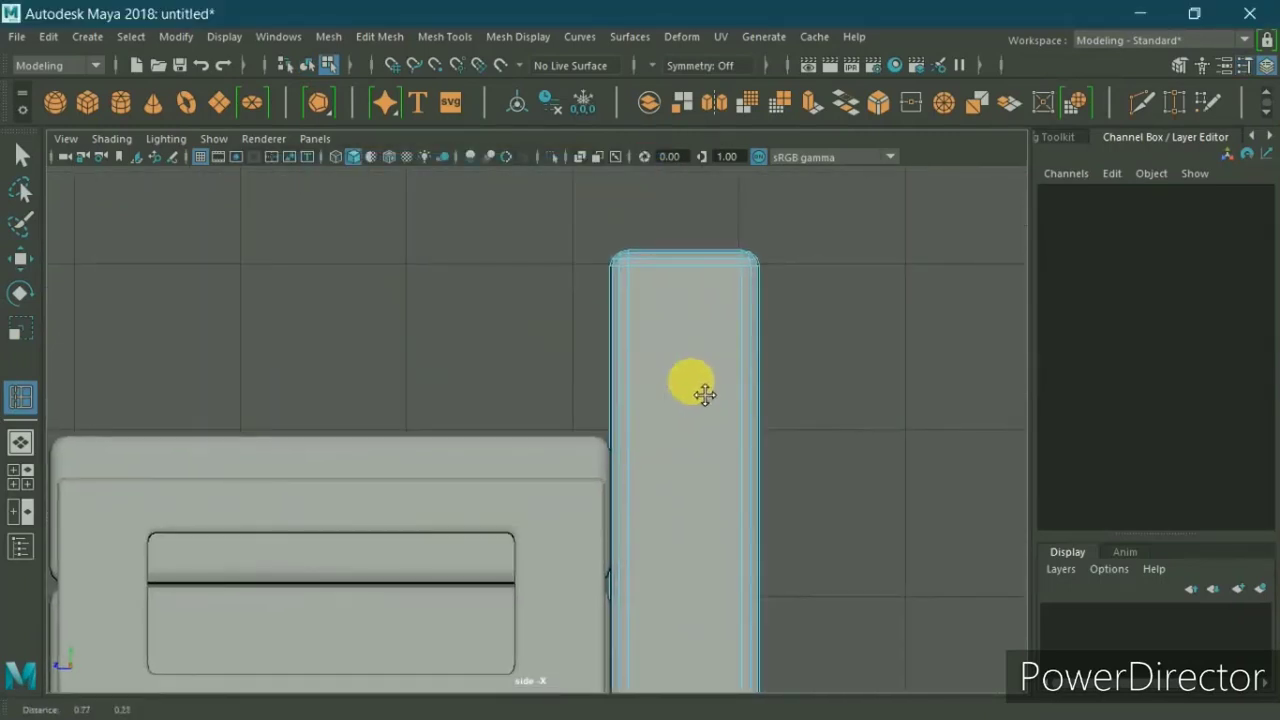
click(755, 338)
click(755, 363)
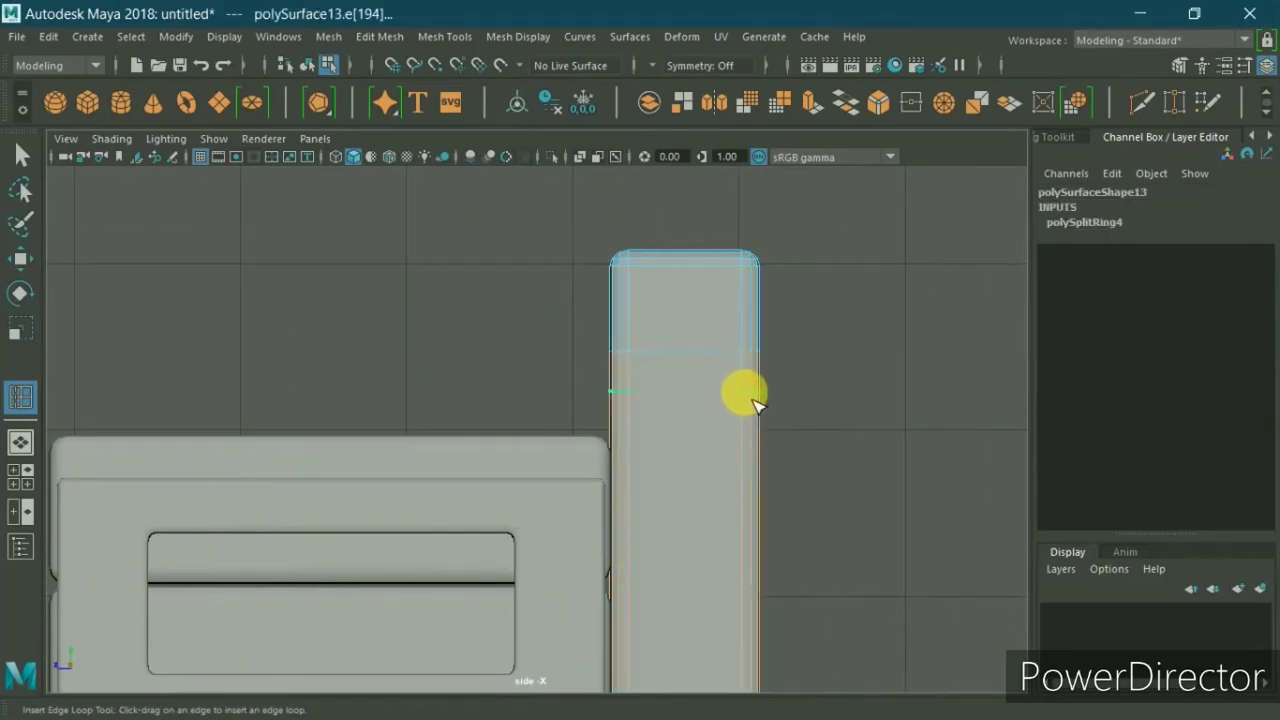
click(755, 452)
mouse_move(758, 532)
alt+middle_down()
mouse_move(753, 445)
mouse_move(714, 520)
alt+middle_up()
click(753, 490)
Step: Shift the top vertex row sideways in world space to tilt the block's top
right_drag(762, 160, 665, 103)
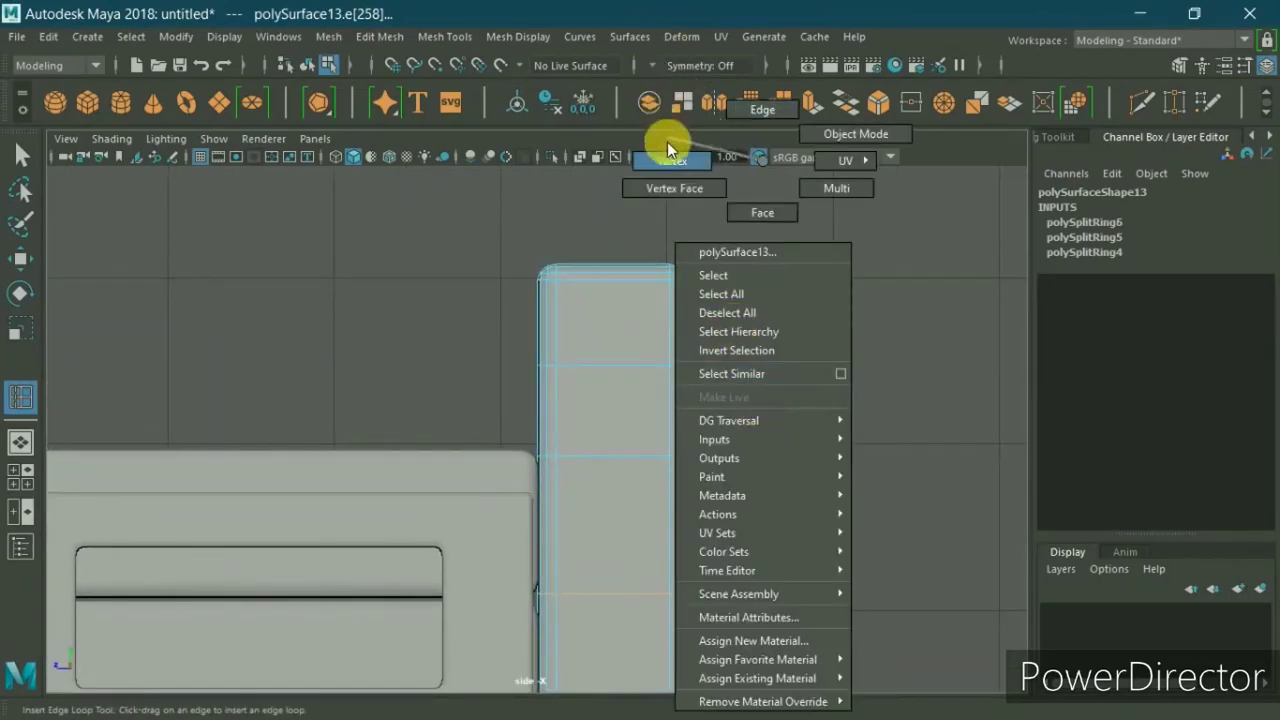
key(w)
mouse_move(497, 226)
mouse_down()
mouse_move(755, 330)
mouse_move(695, 297)
mouse_move(703, 289)
mouse_up()
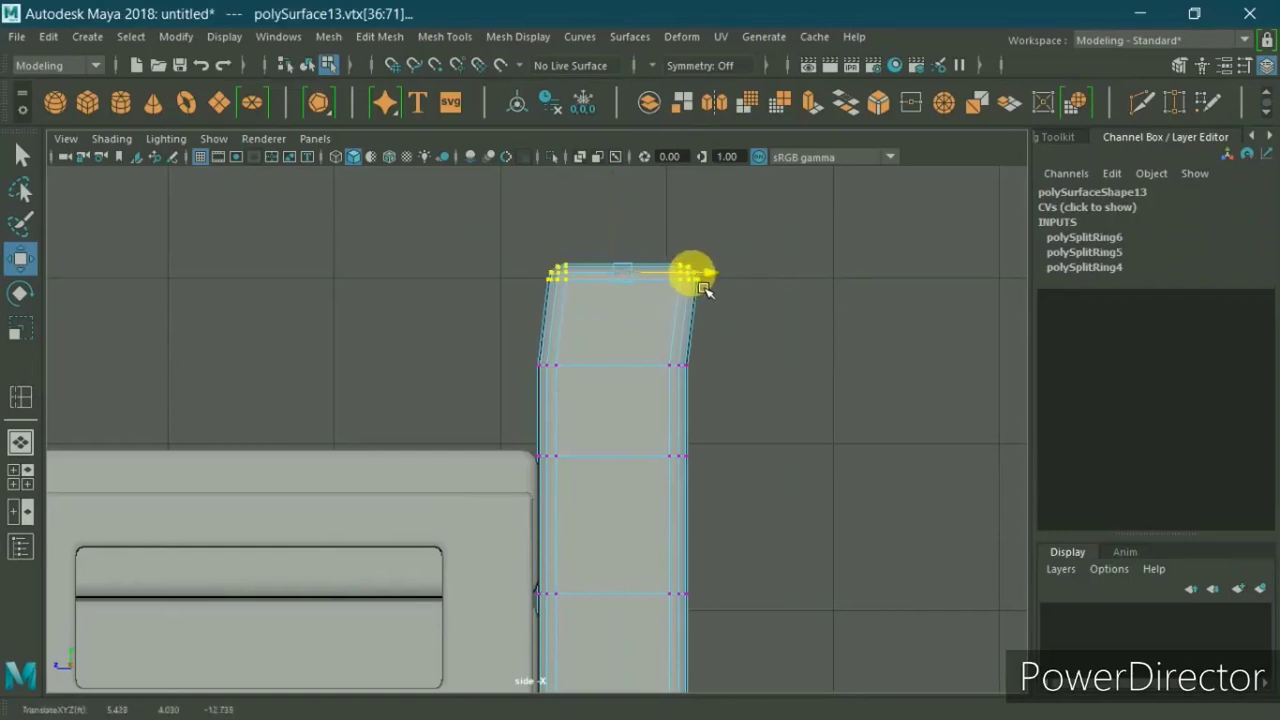
drag(506, 343, 734, 394)
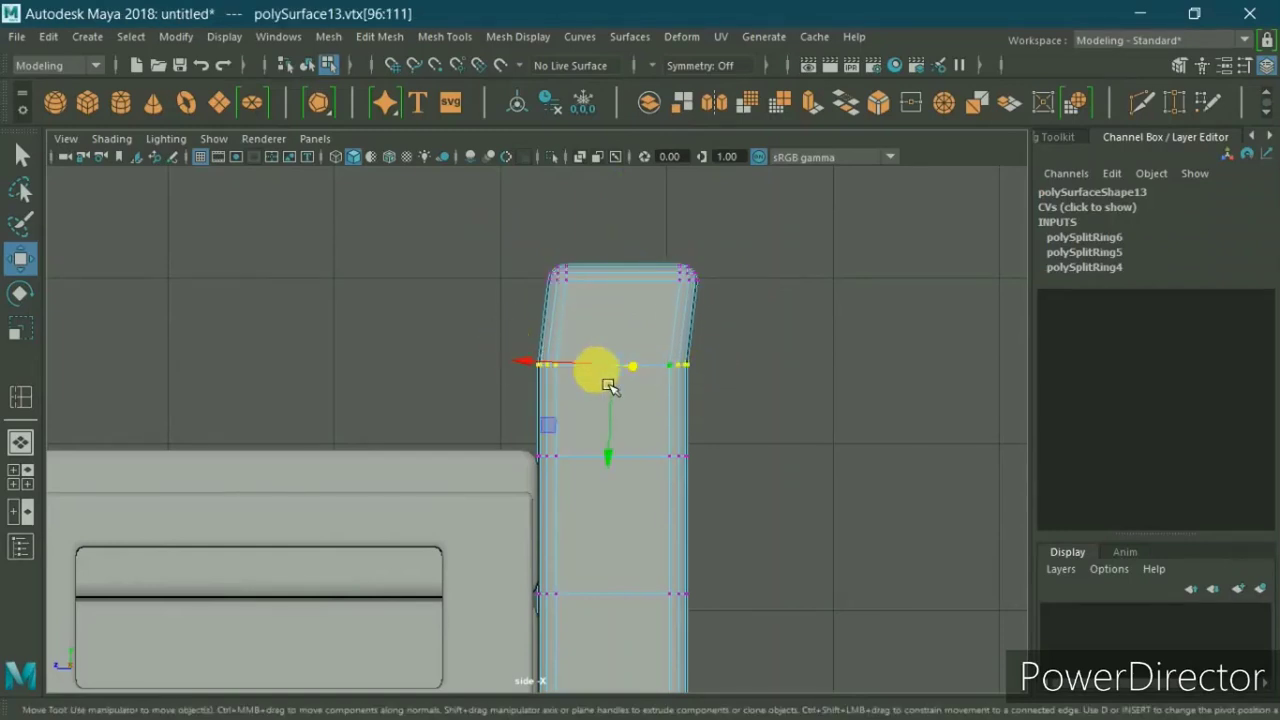
drag(745, 327, 656, 332)
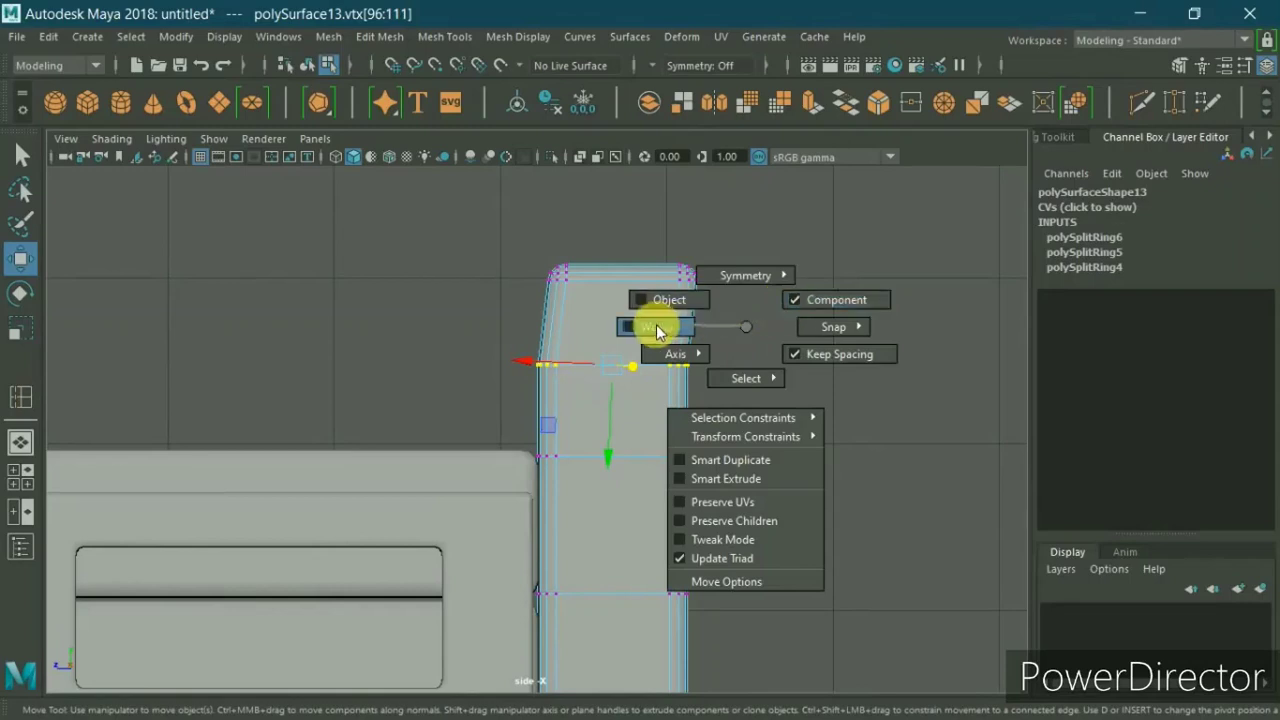
click(605, 358)
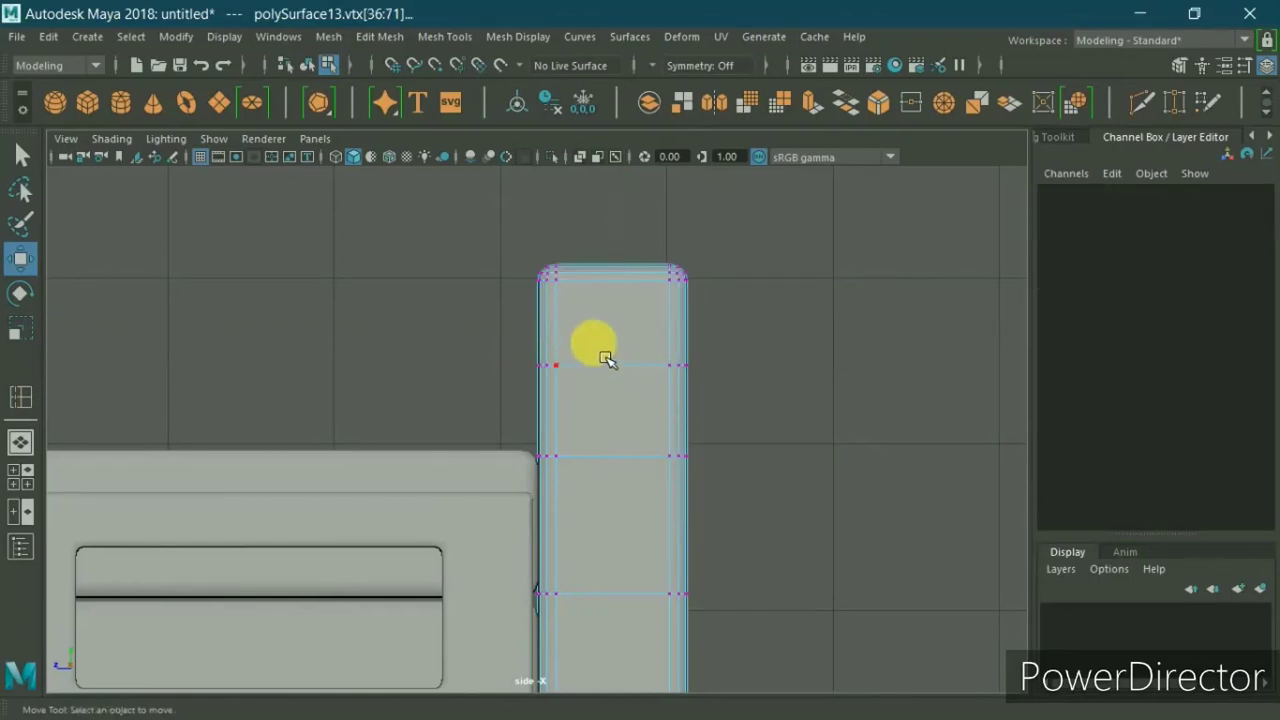
shift+right_drag(729, 296, 445, 225)
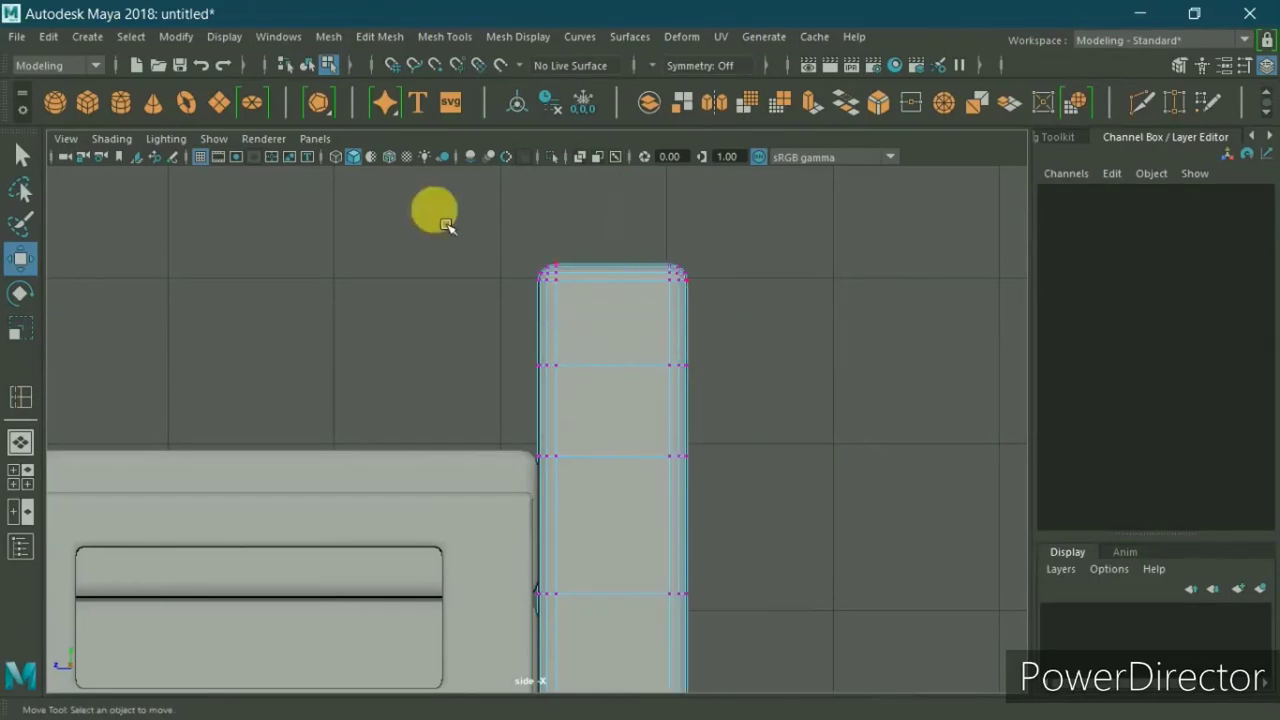
drag(445, 225, 745, 330)
click(845, 370)
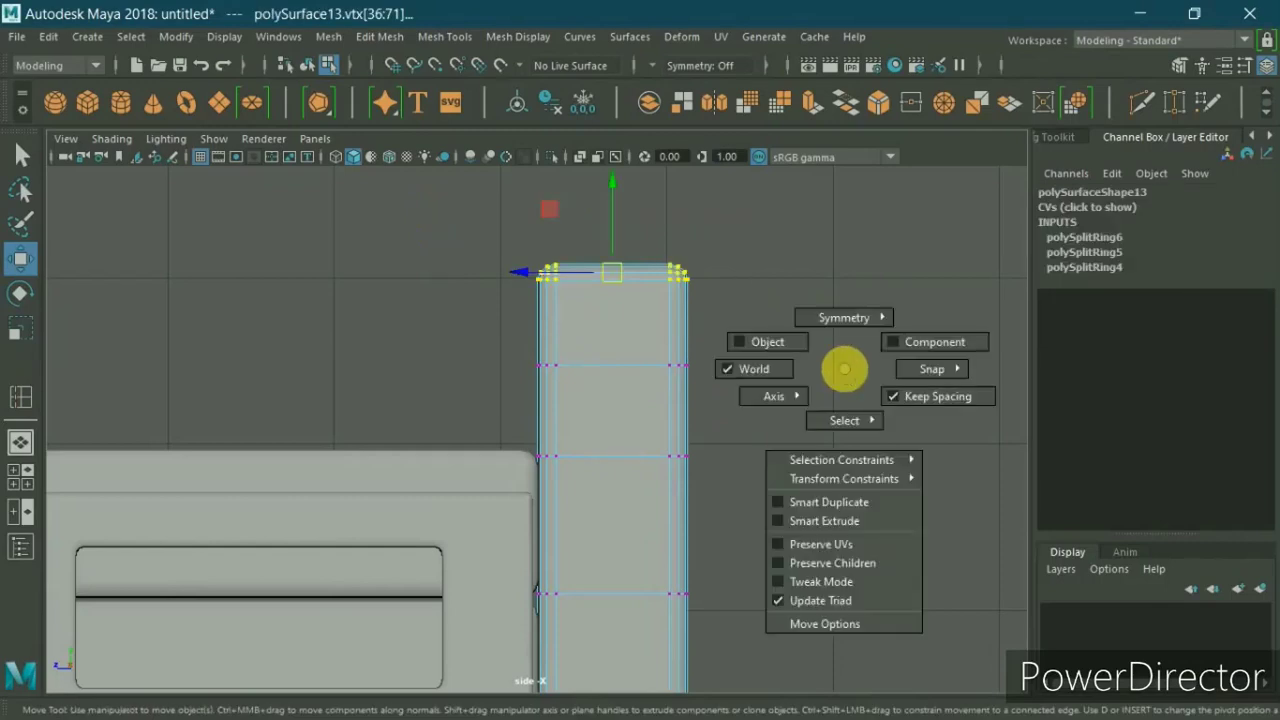
drag(543, 274, 570, 285)
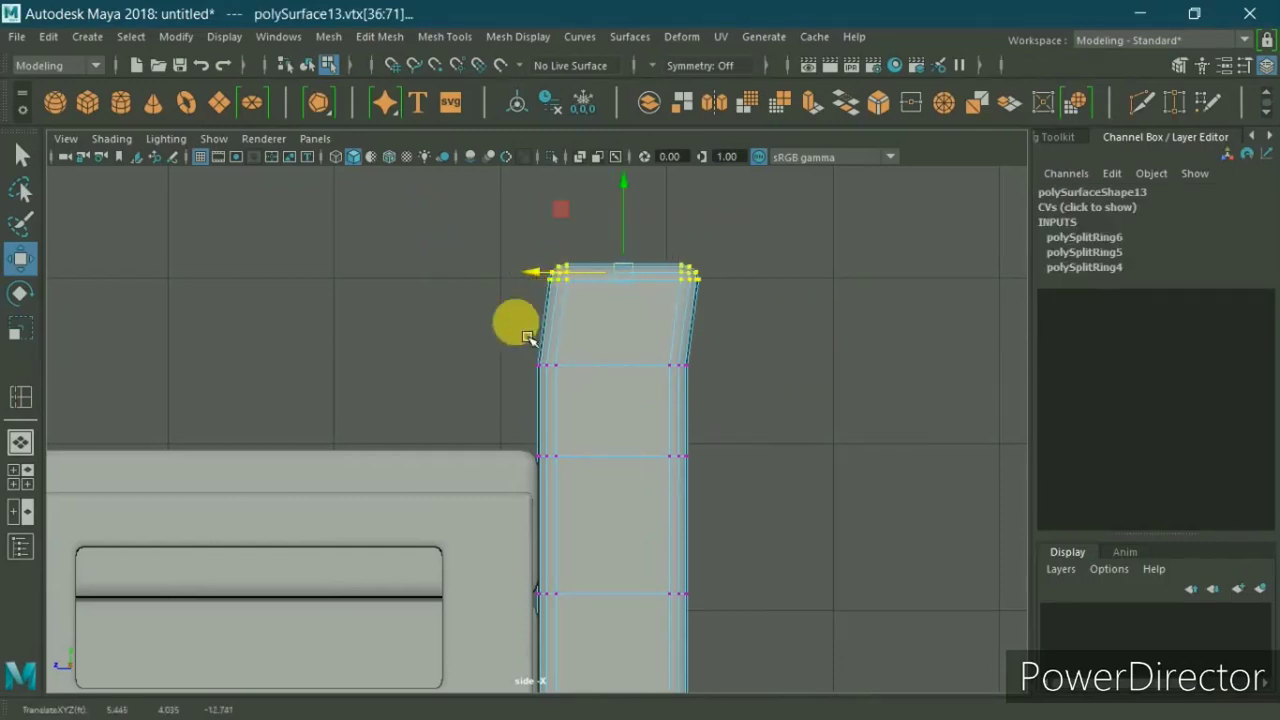
Step: Shift the upper middle vertex rows sideways so the backrest curves gently backward
drag(515, 323, 706, 414)
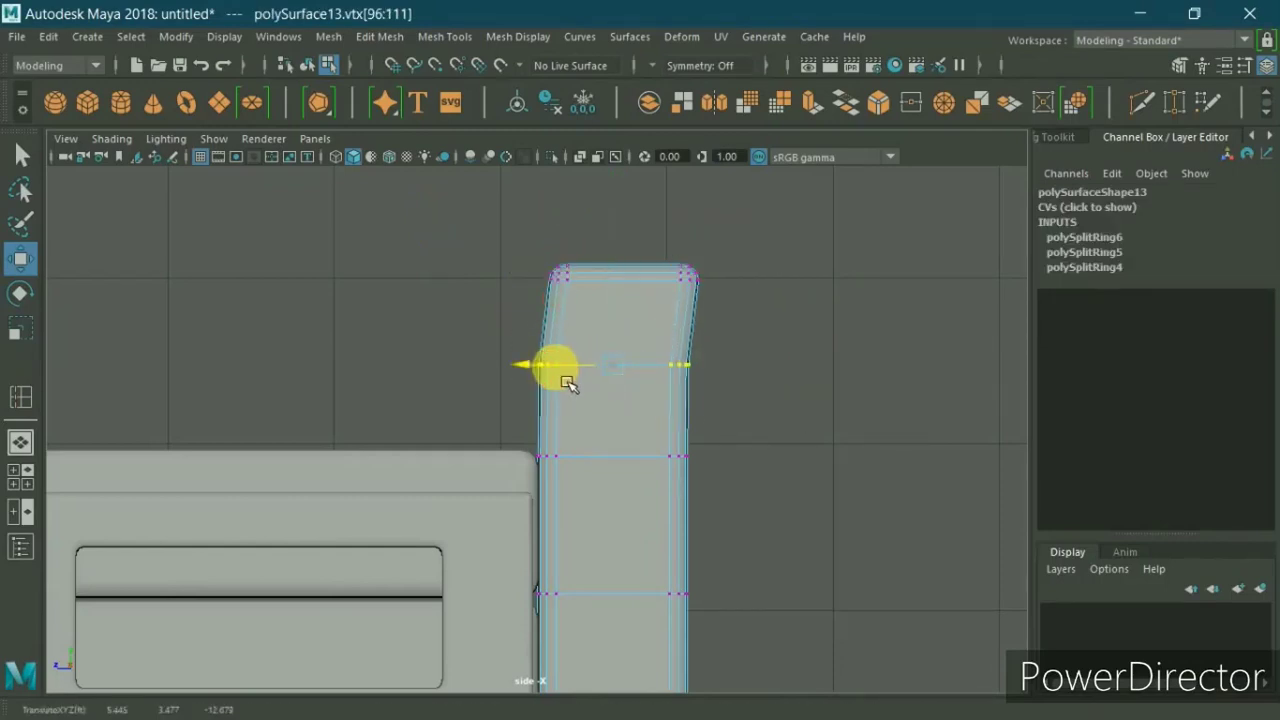
drag(568, 383, 543, 409)
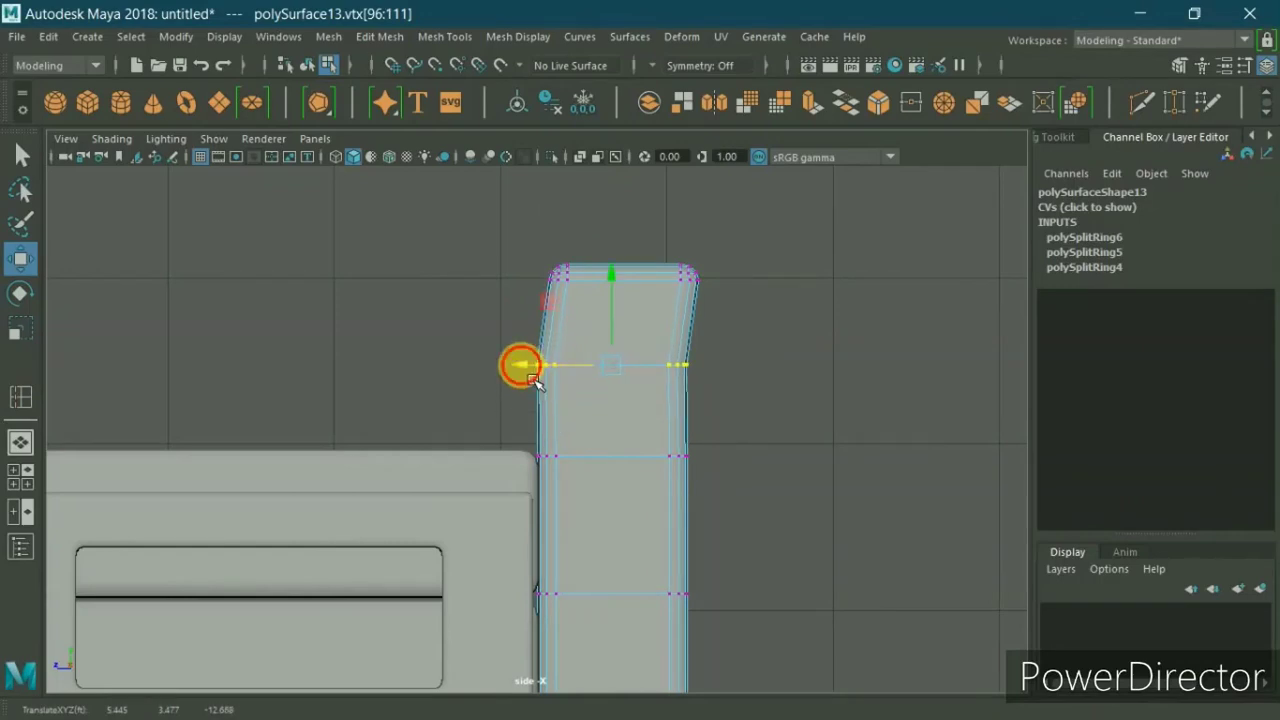
drag(509, 409, 737, 508)
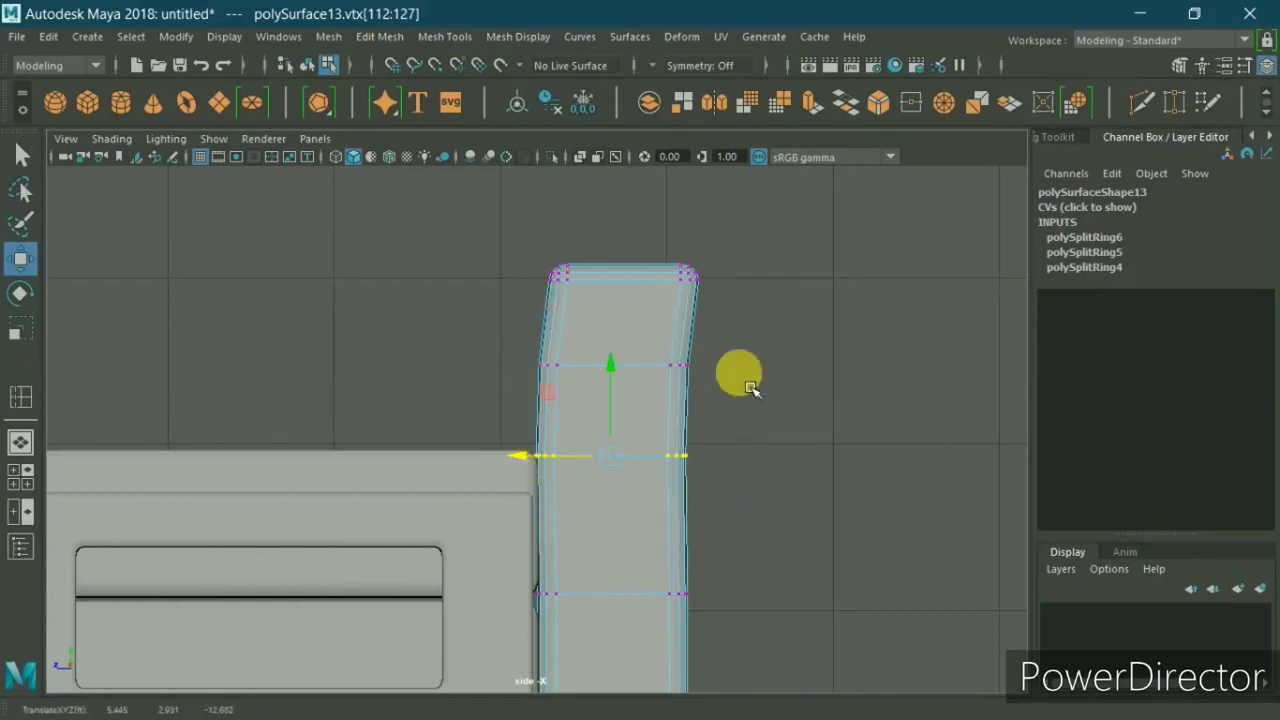
drag(509, 343, 735, 415)
drag(543, 371, 537, 383)
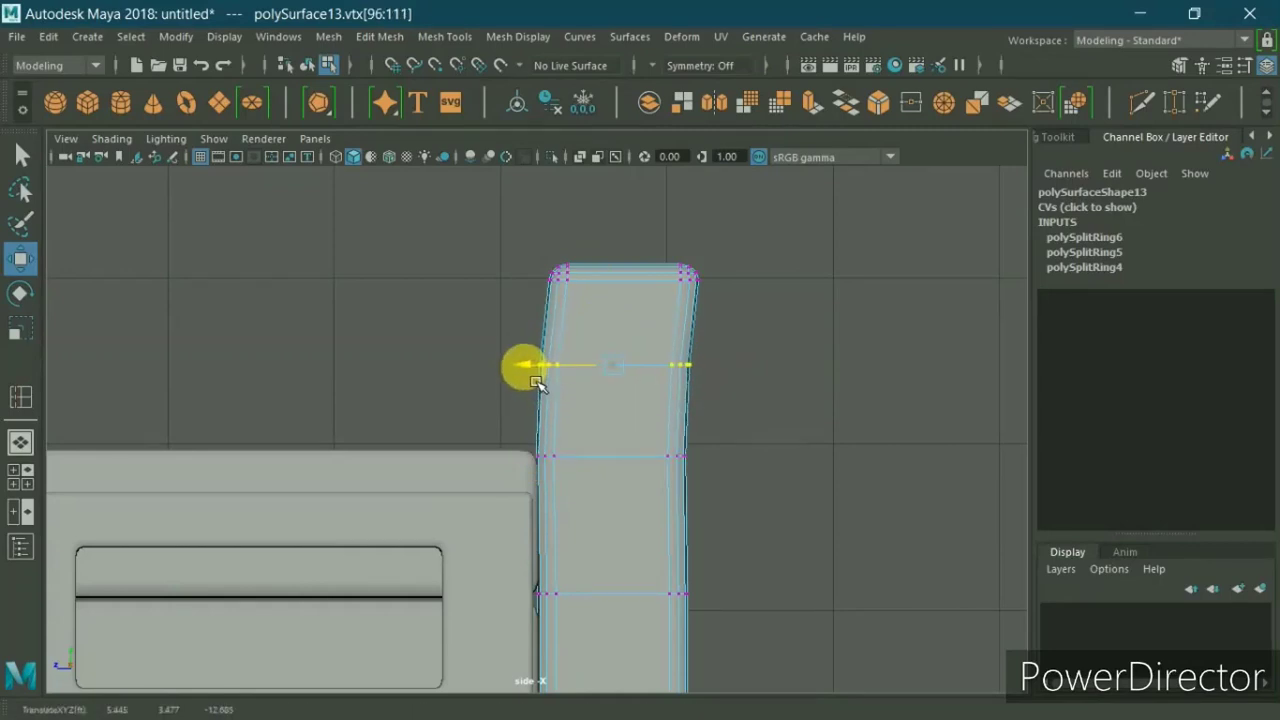
drag(517, 240, 740, 289)
click(557, 288)
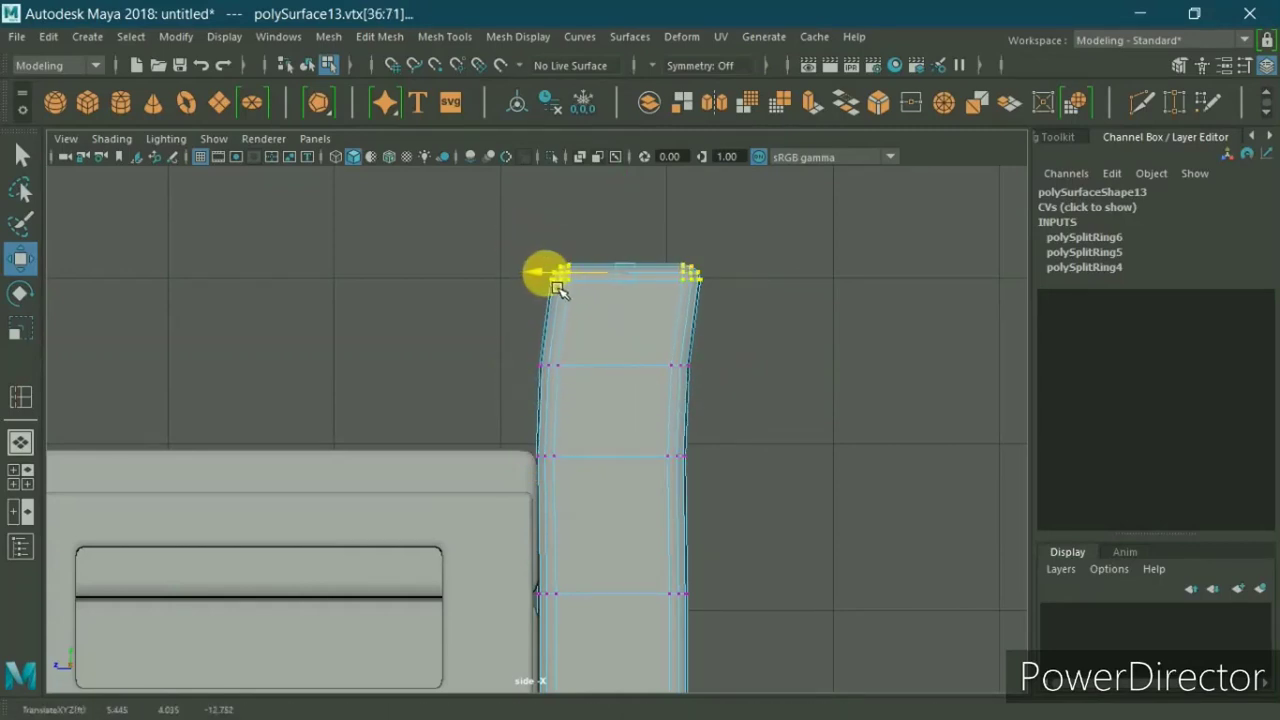
drag(508, 337, 698, 410)
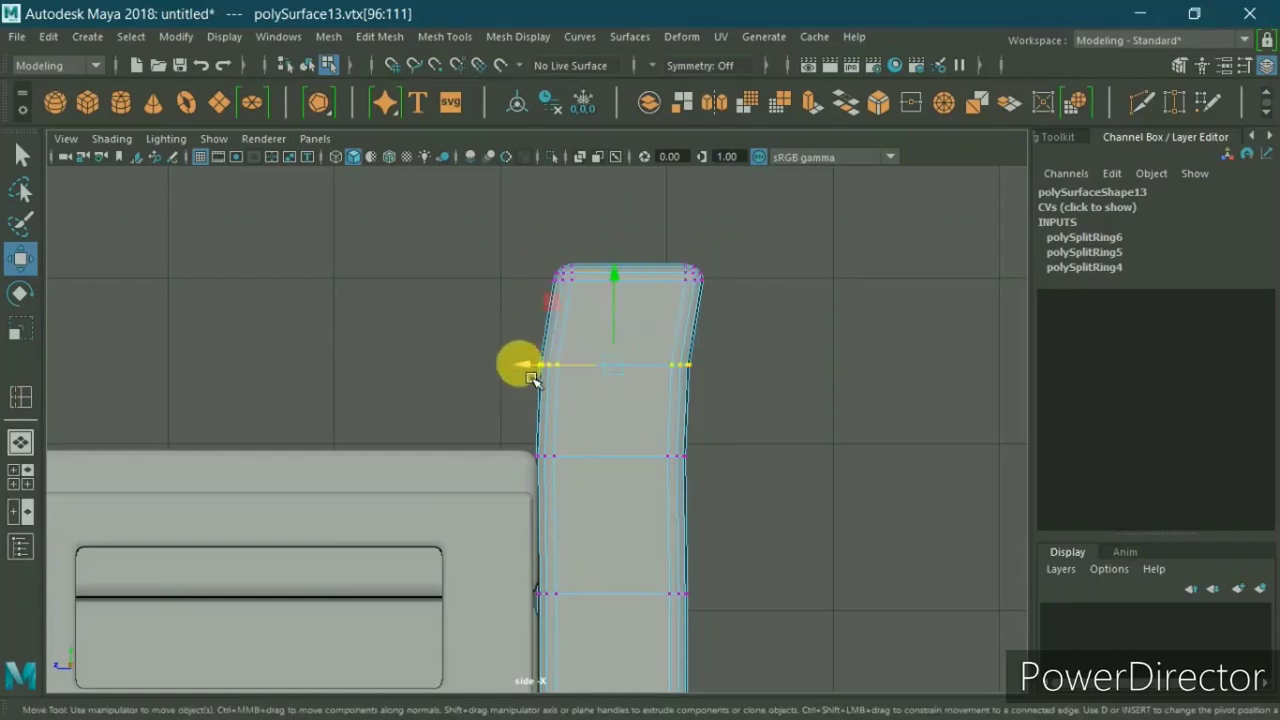
drag(533, 378, 533, 378)
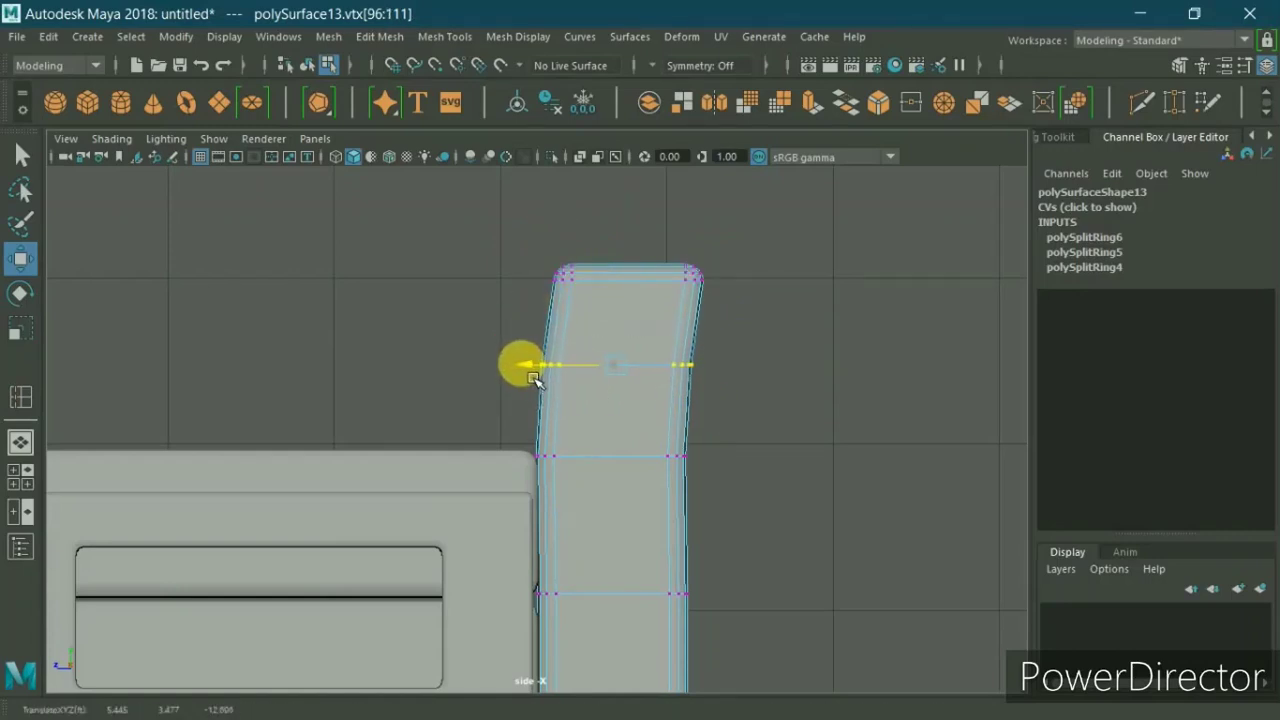
right_drag(705, 165, 805, 112)
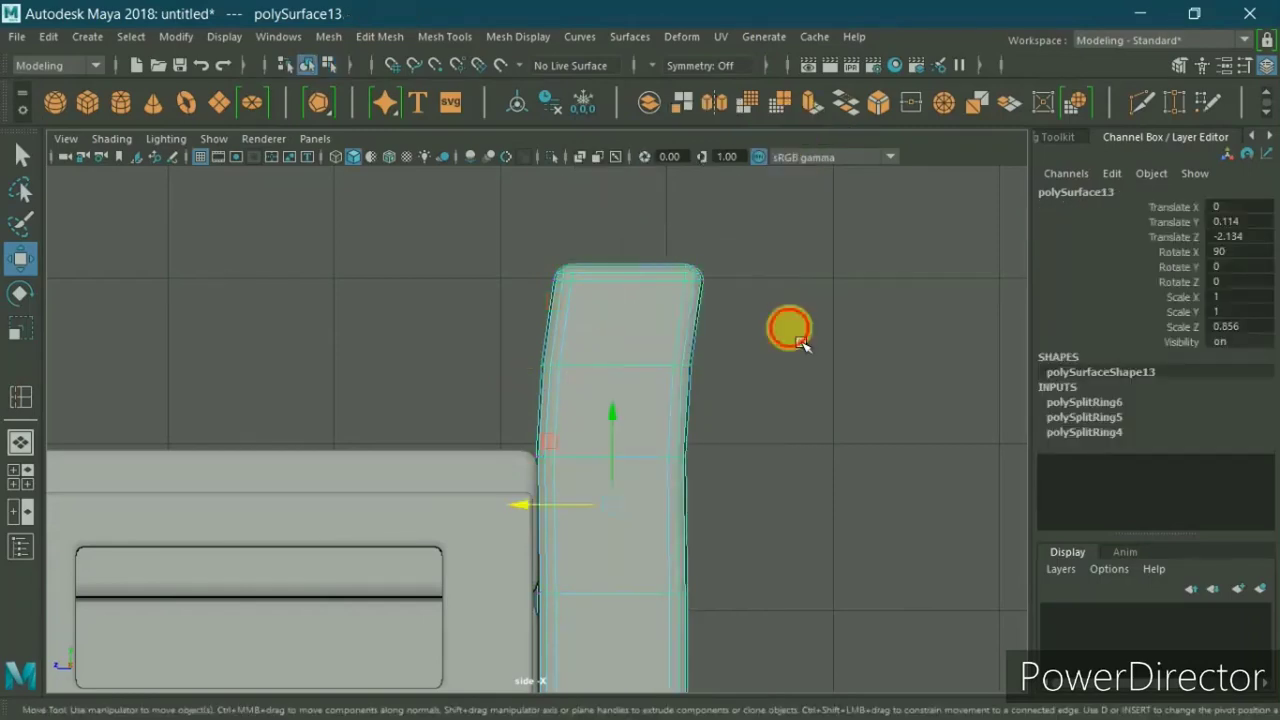
Step: Stretch the curved backrest block taller in the maximized side view
click(801, 339)
scroll(700, 380, down, 5)
alt+drag(643, 400, 643, 423)
key(space)
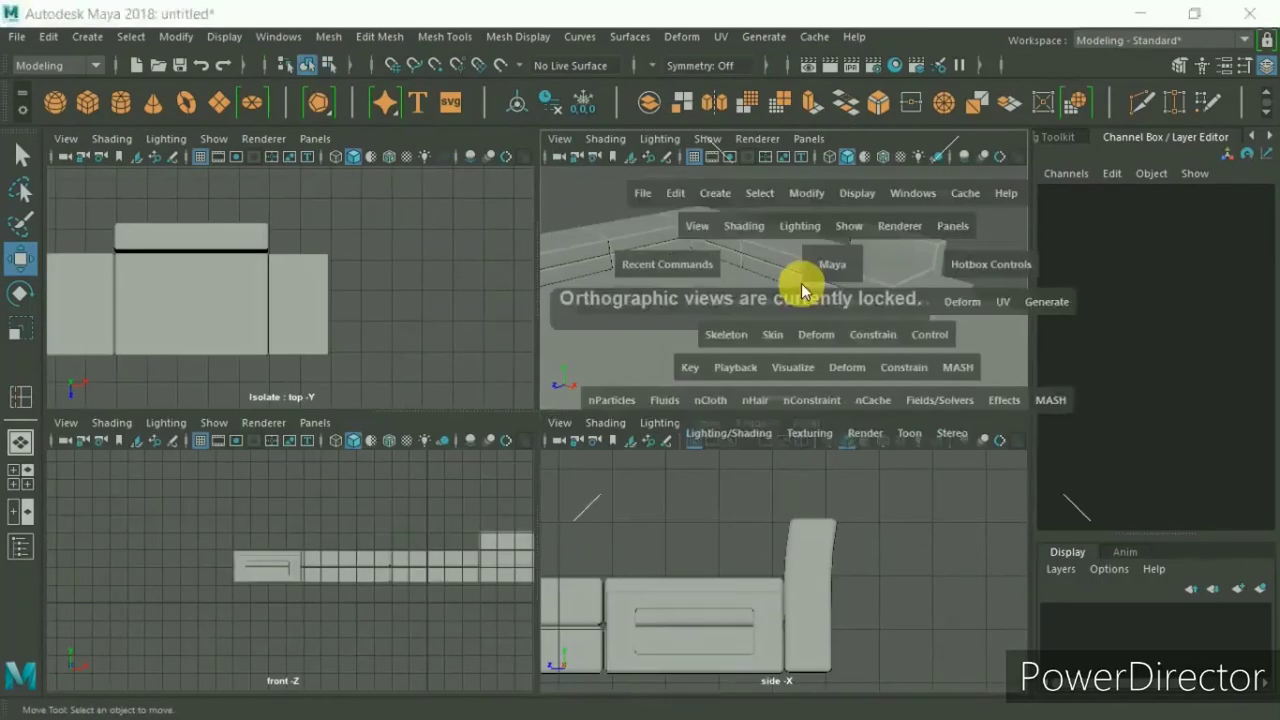
mouse_move(826, 314)
alt+mouse_down()
mouse_move(857, 371)
mouse_move(875, 337)
mouse_move(686, 277)
alt+mouse_up()
key(space)
key(space)
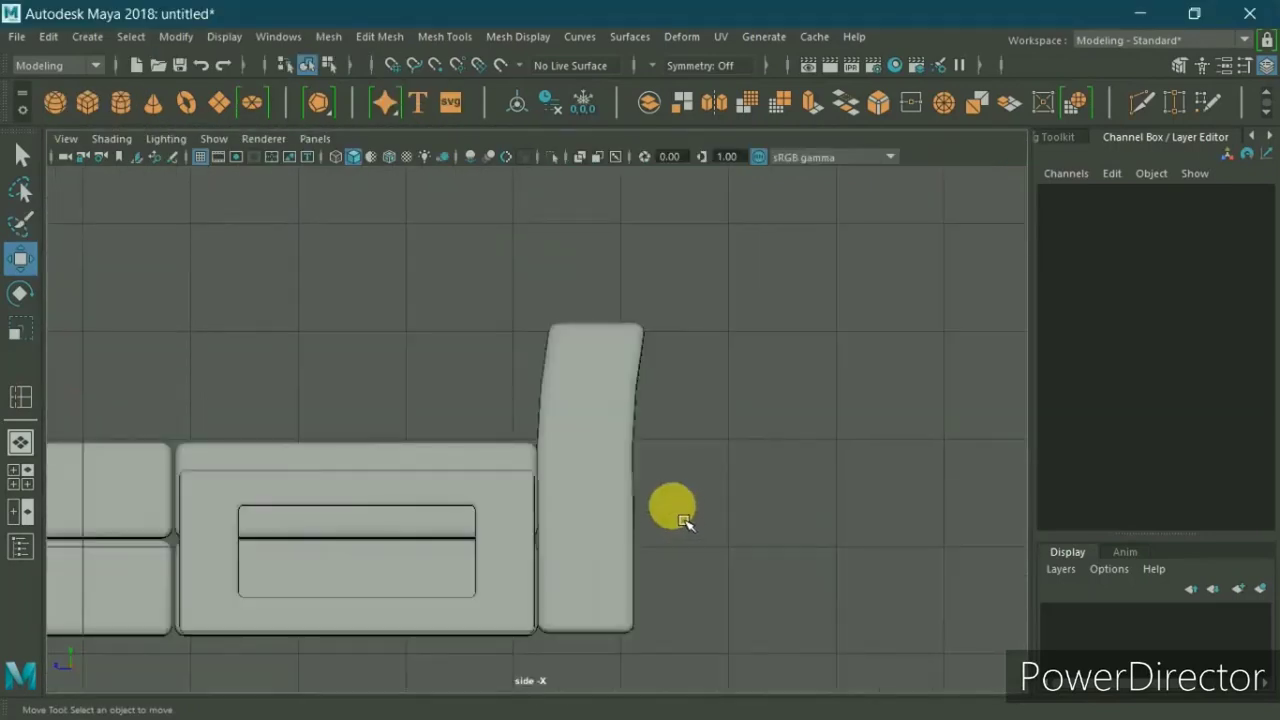
key(r)
click(600, 418)
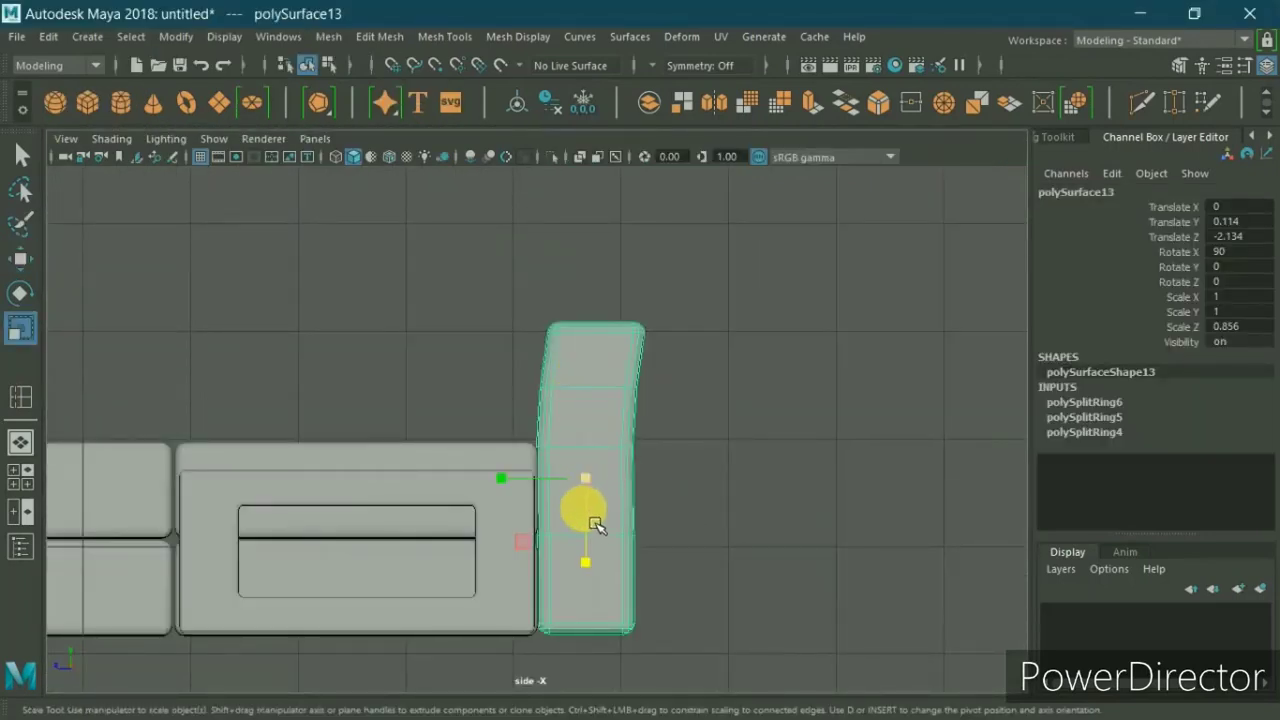
mouse_move(594, 523)
mouse_down()
mouse_move(595, 536)
mouse_move(600, 458)
mouse_up()
key(w)
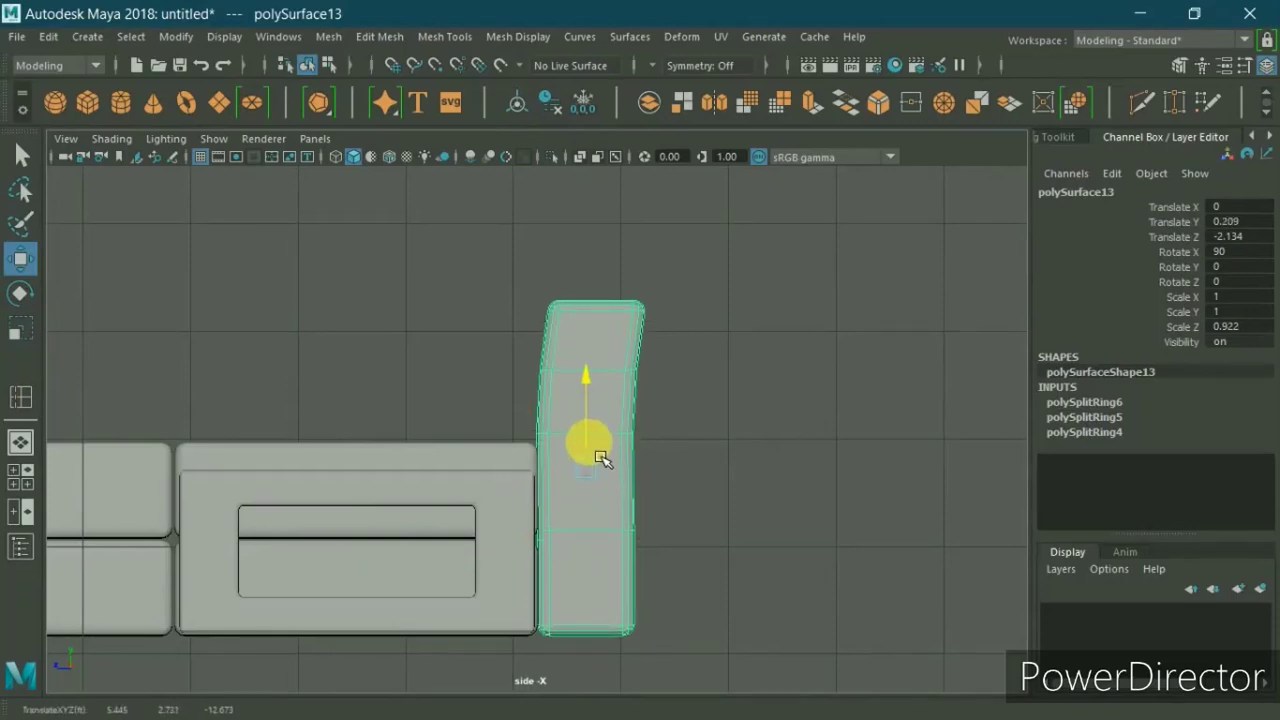
Step: Fine-tune the backrest to Scale Z 1.004 and raise it to Translate Y 0.34
key(space)
key(space)
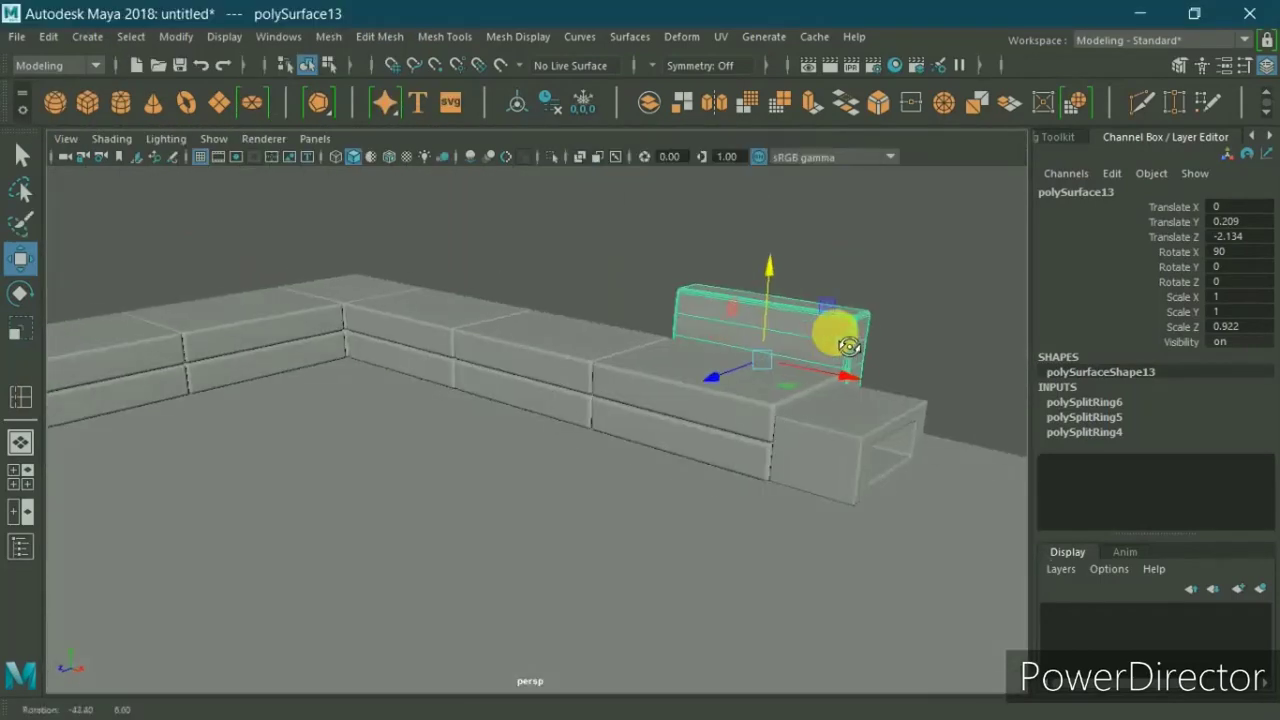
click(640, 250)
mouse_move(634, 354)
alt+mouse_down()
mouse_move(599, 381)
mouse_move(543, 363)
mouse_move(571, 357)
alt+mouse_up()
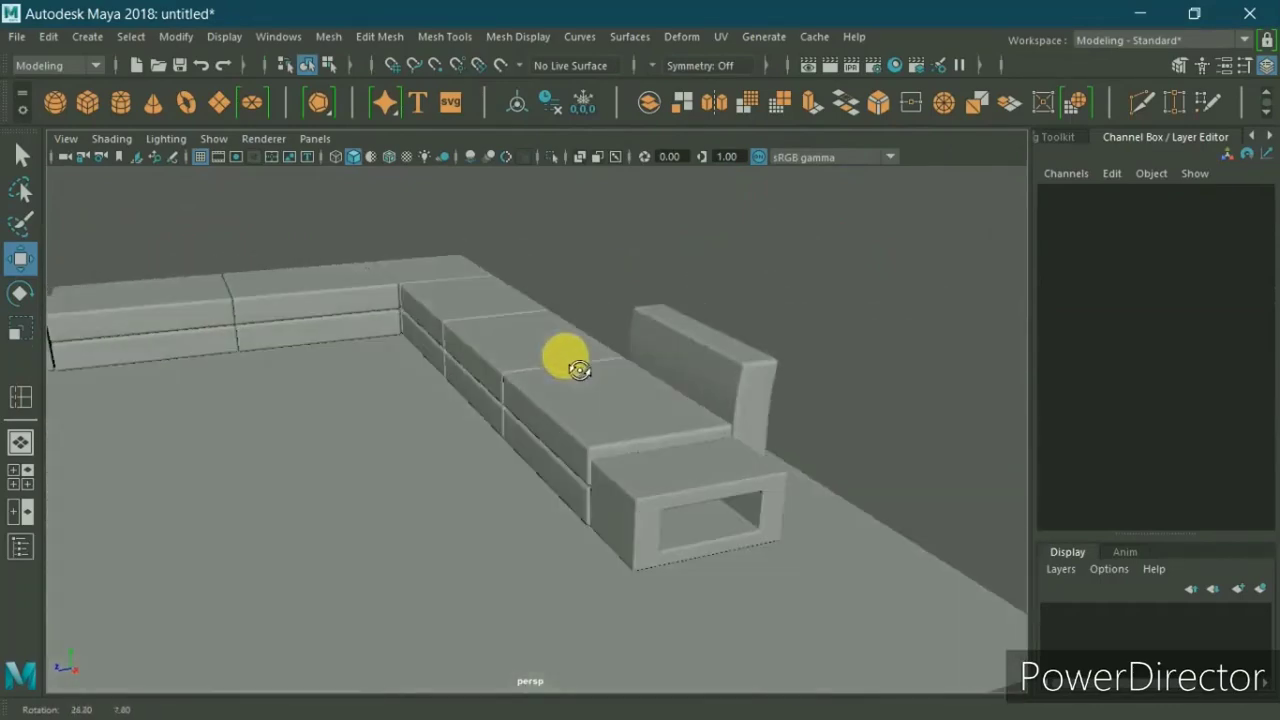
click(729, 368)
key(space)
key(space)
key(r)
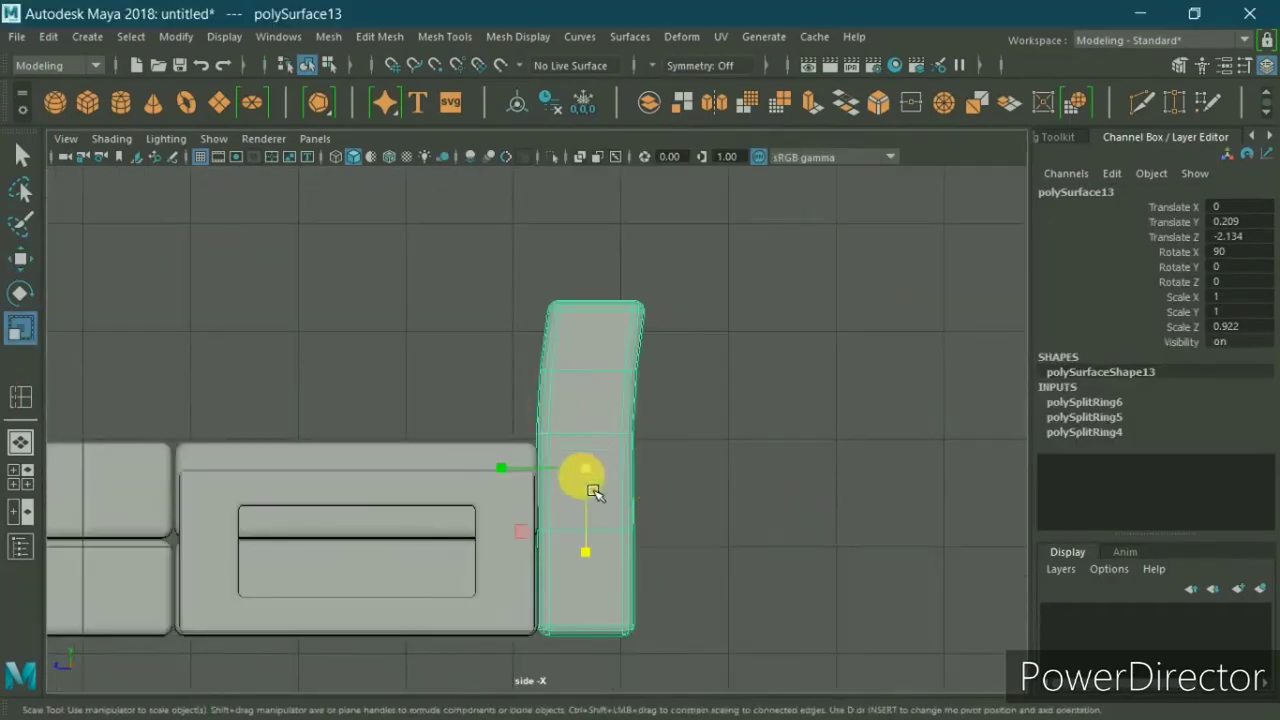
drag(594, 519, 594, 527)
key(w)
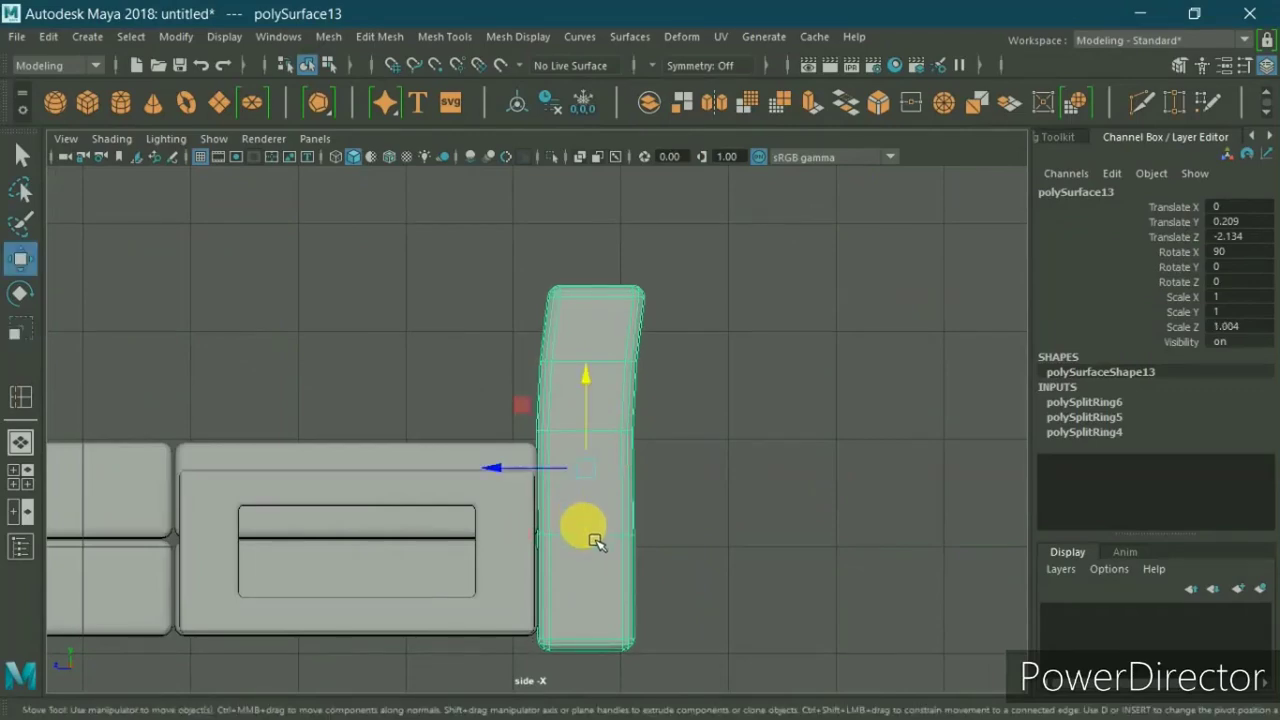
drag(600, 457, 603, 440)
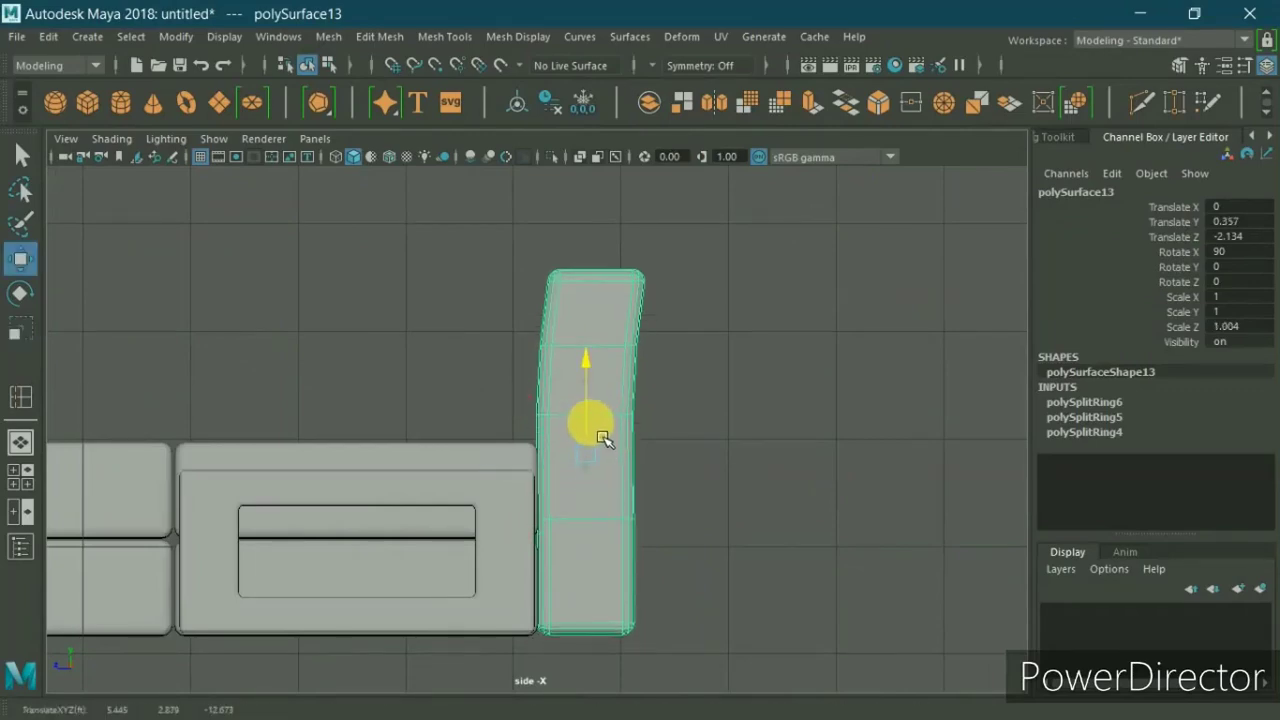
Step: Orbit the perspective view to check the backrest placement, then show all four views
key(space)
key(space)
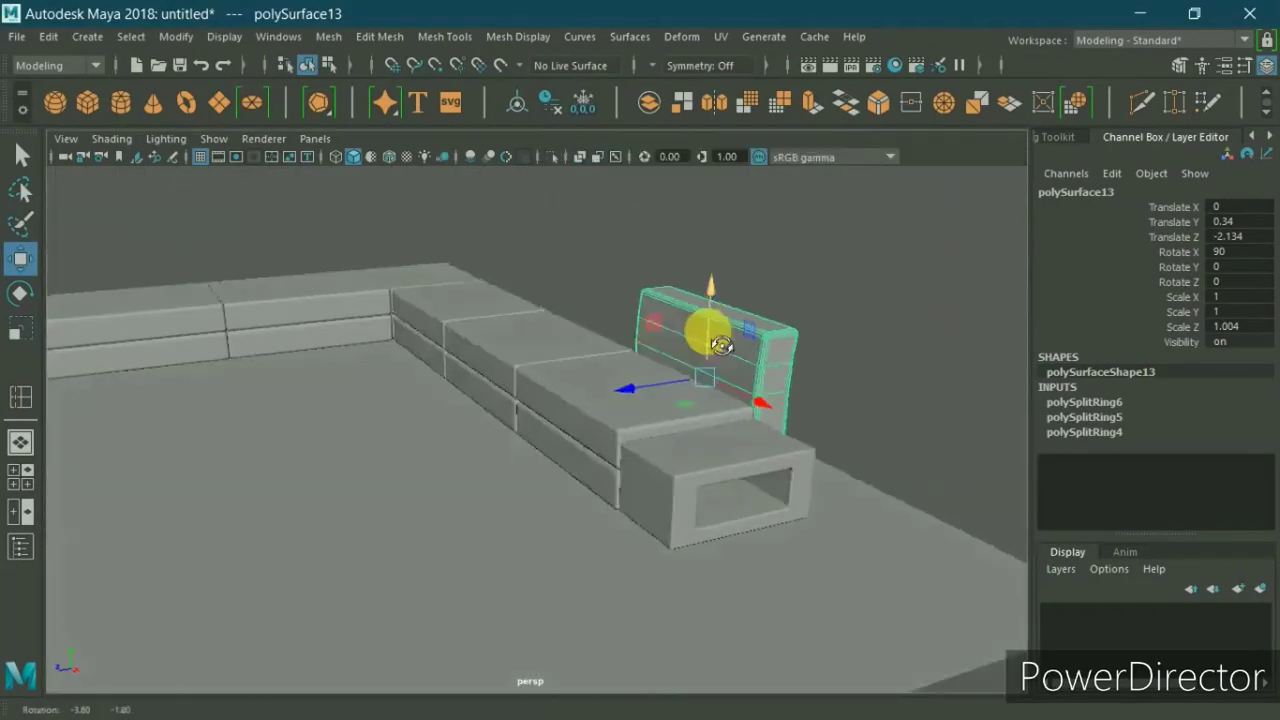
alt+drag(714, 328, 761, 339)
click(623, 234)
mouse_move(623, 234)
alt+mouse_down()
mouse_move(771, 371)
mouse_move(791, 329)
alt+mouse_up()
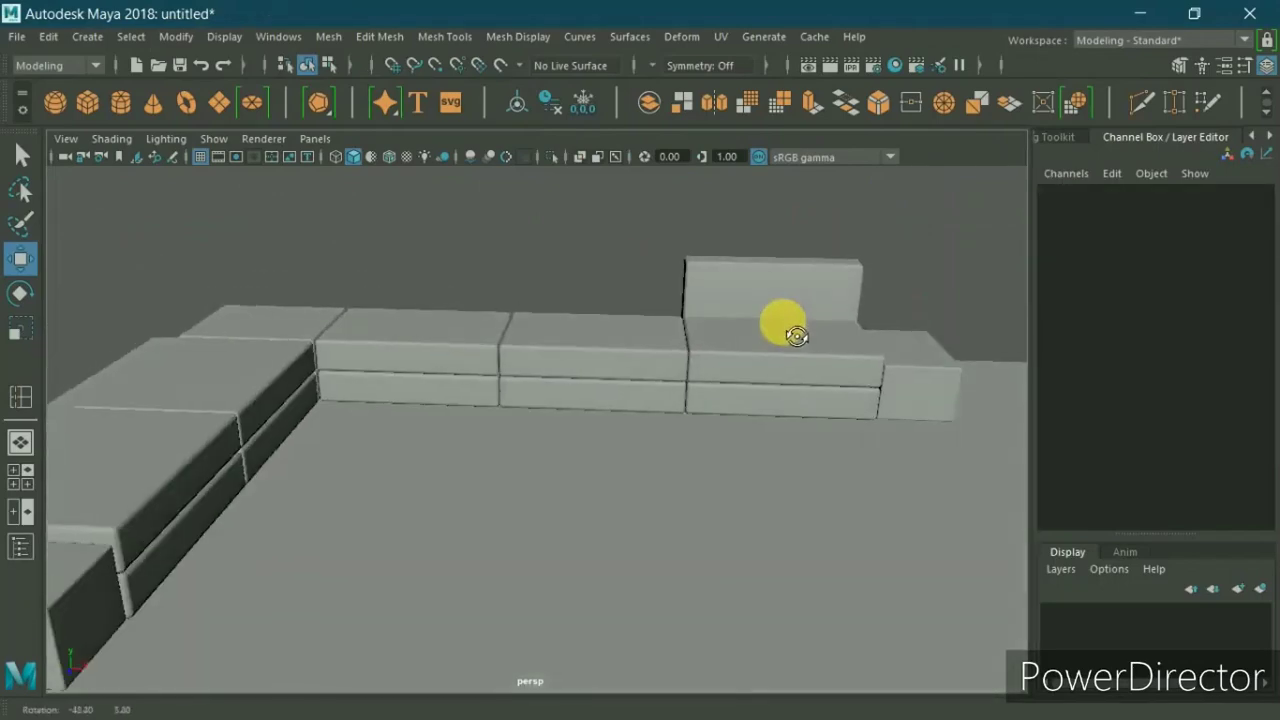
click(800, 303)
key(space)
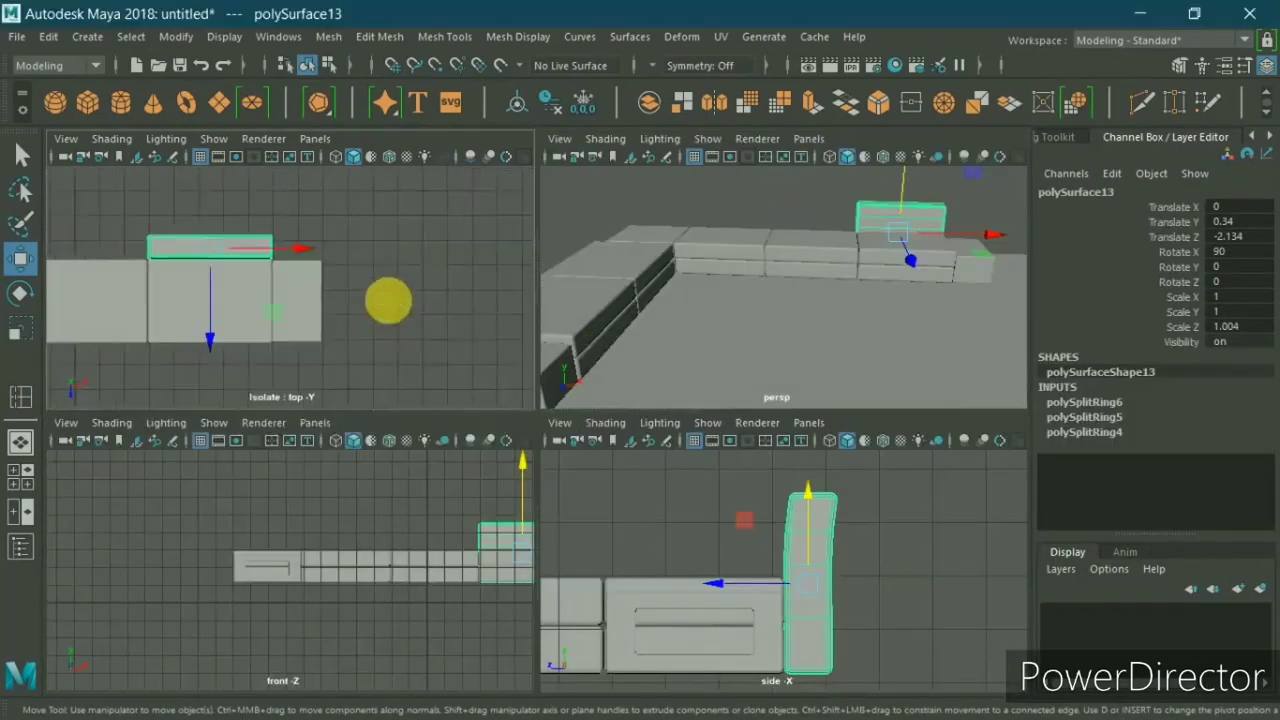
Step: Duplicate the backrest and slide the copy along X over the next seat block at X -5.061
key(space)
key(ctrl+d)
mouse_move(466, 363)
alt+middle_down()
mouse_move(620, 380)
mouse_move(714, 409)
alt+middle_up()
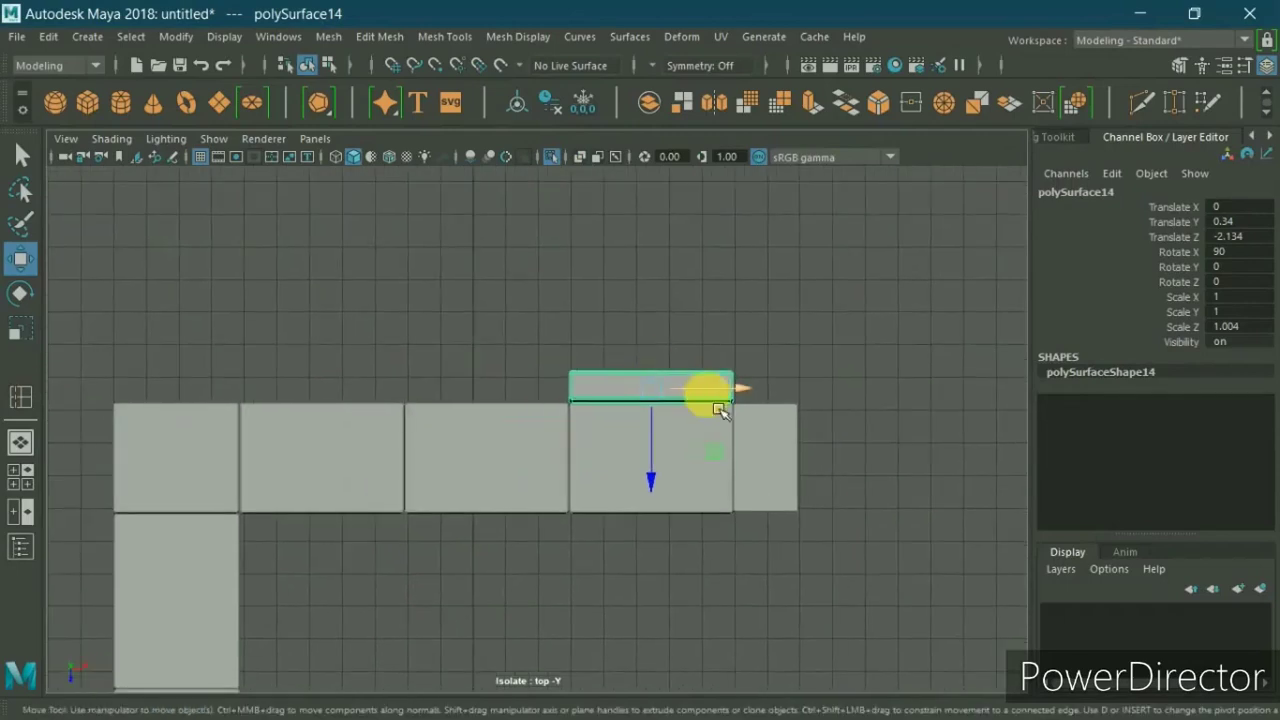
drag(714, 409, 560, 426)
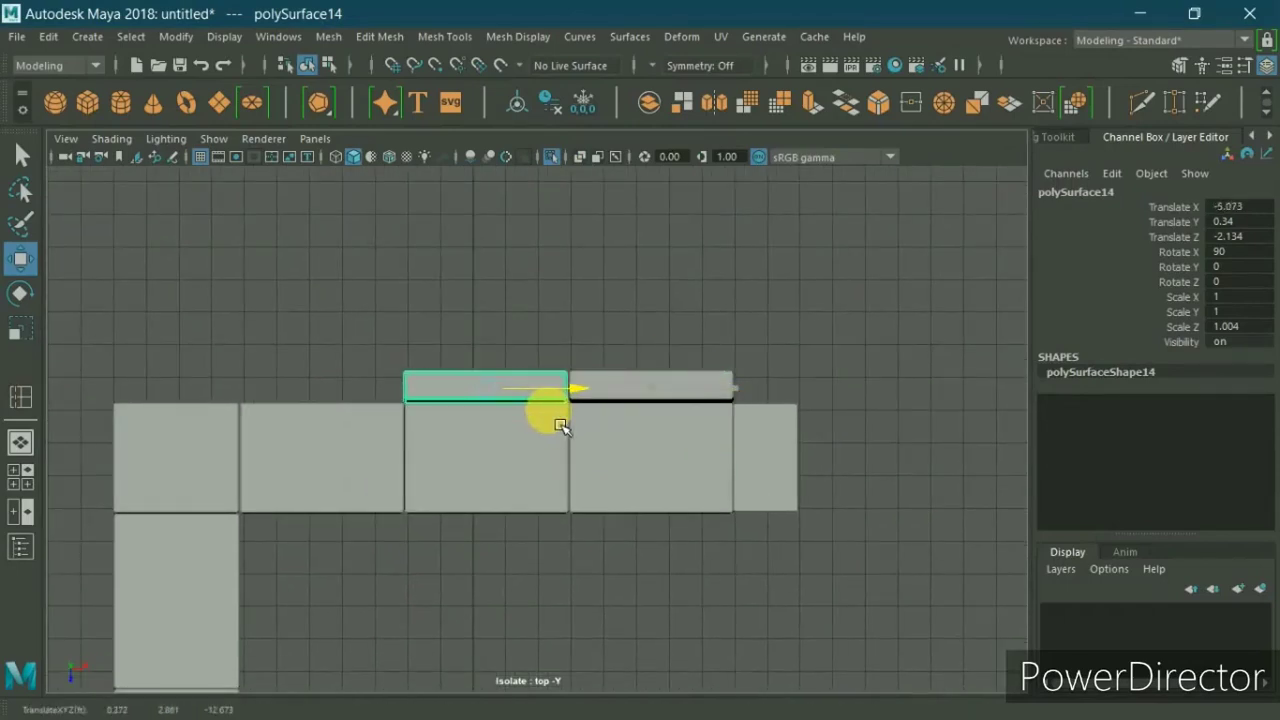
scroll(578, 350, up, 5)
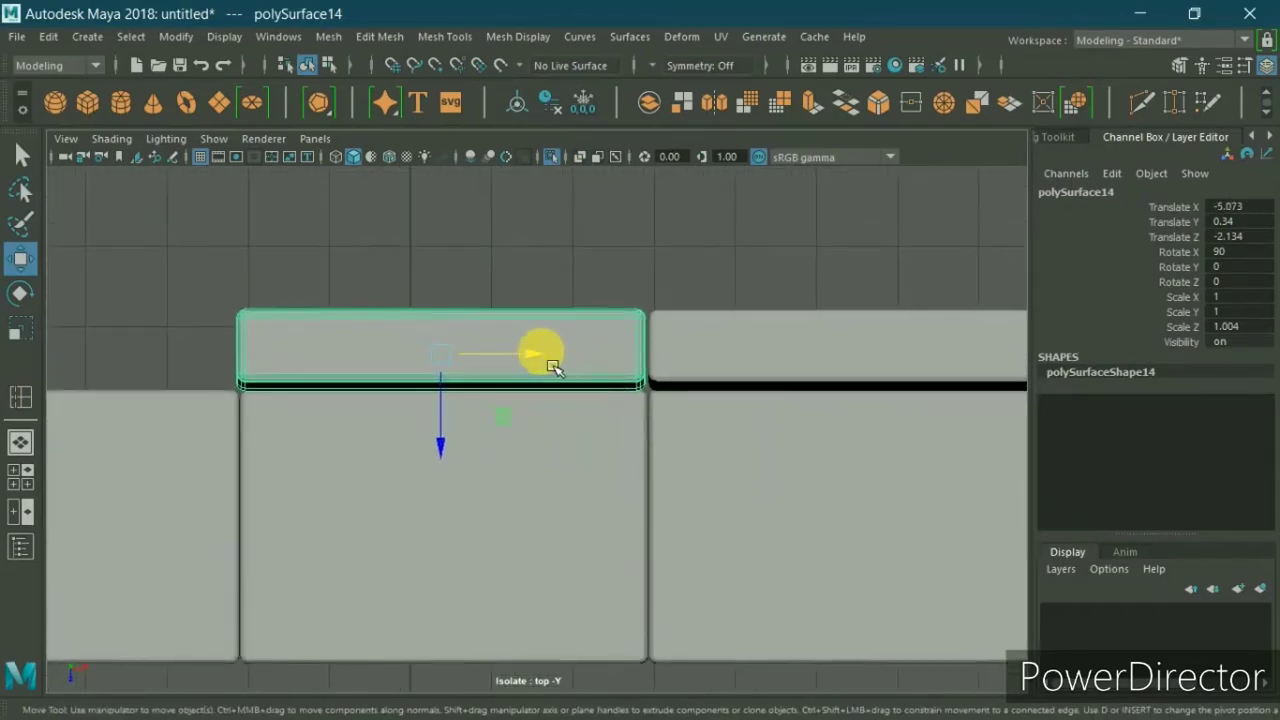
drag(553, 368, 550, 368)
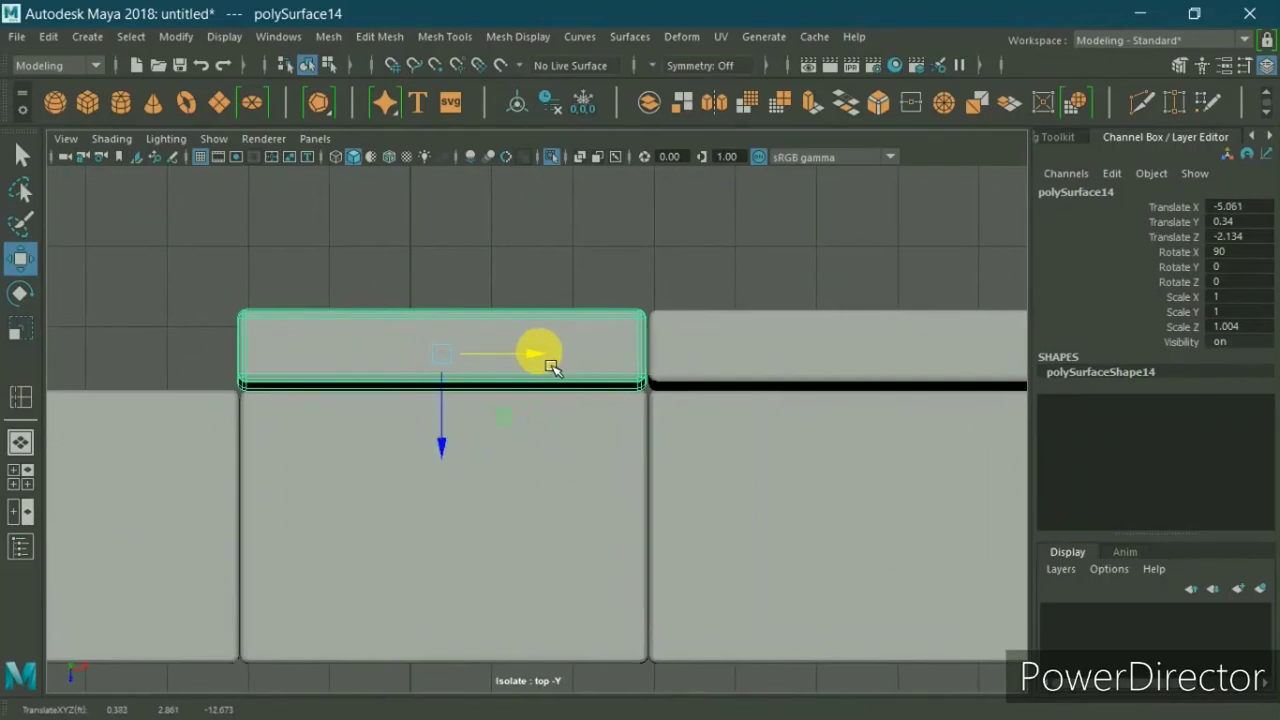
Step: Duplicate it again and place the second copy over the middle seat block at X -10.14
key(ctrl+d)
scroll(603, 400, down, 2)
alt+middle_drag(603, 400, 866, 371)
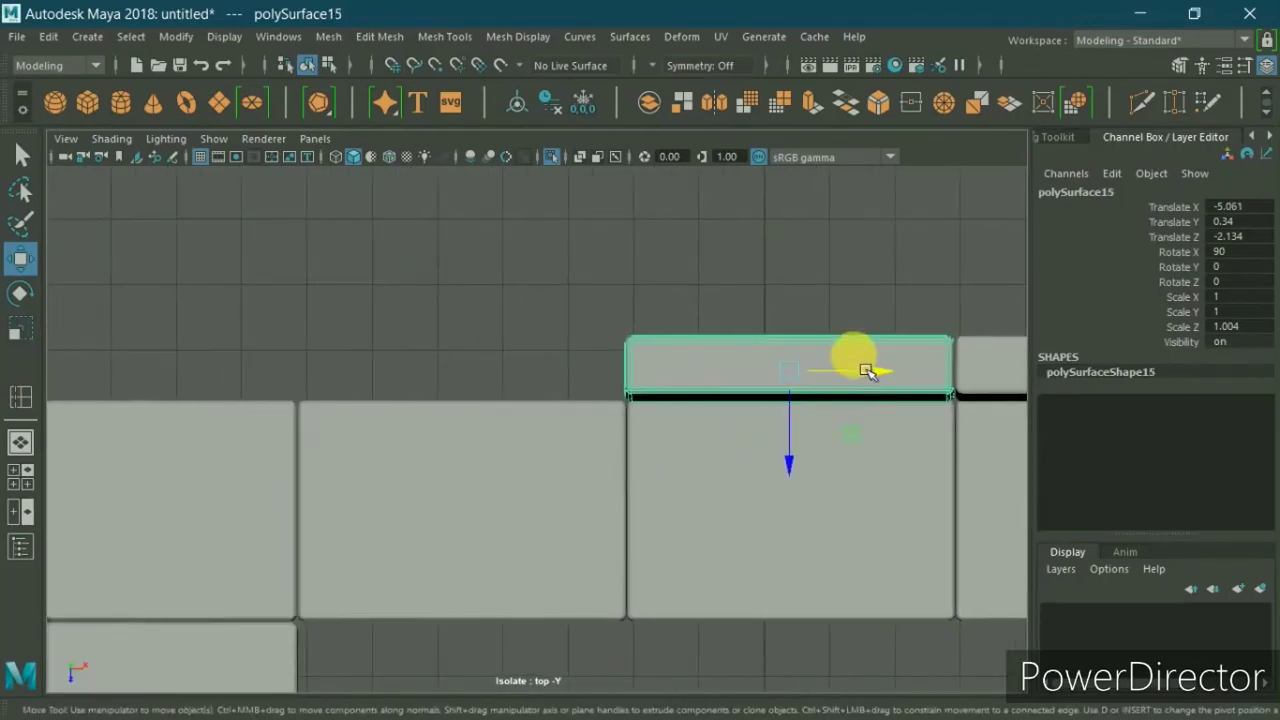
drag(874, 385, 543, 400)
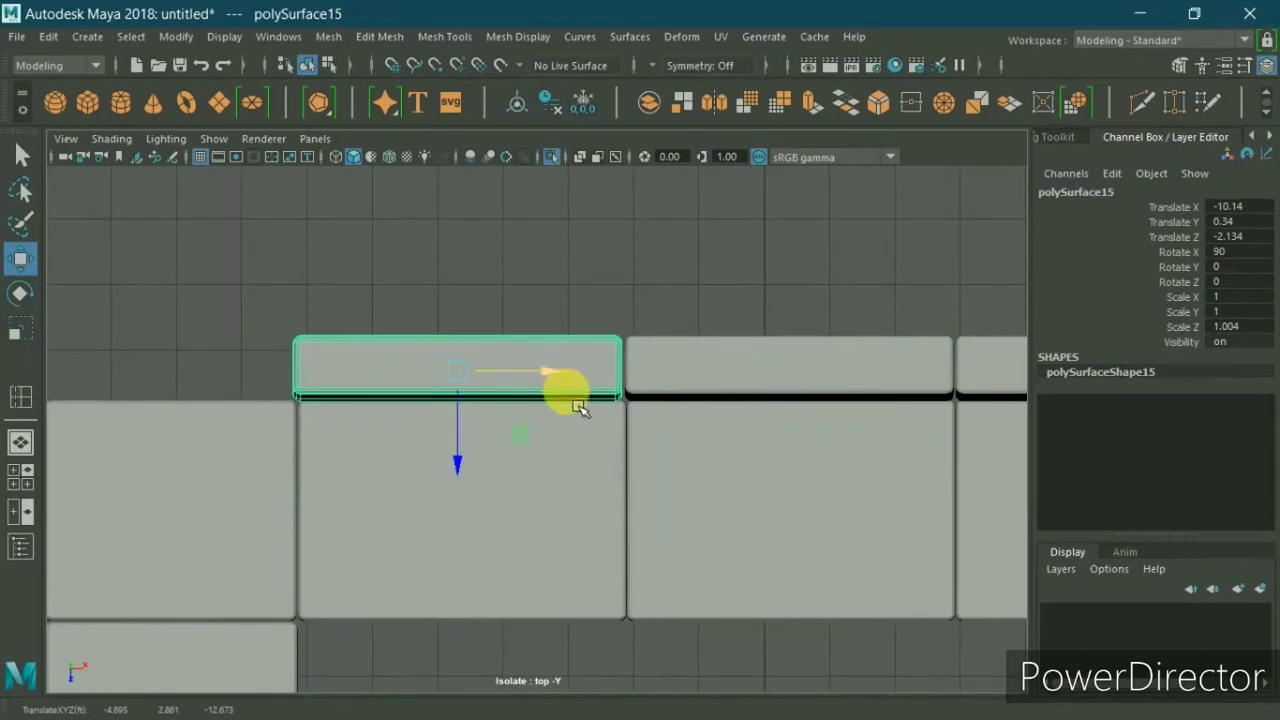
scroll(578, 405, down, 3)
key(ctrl+d)
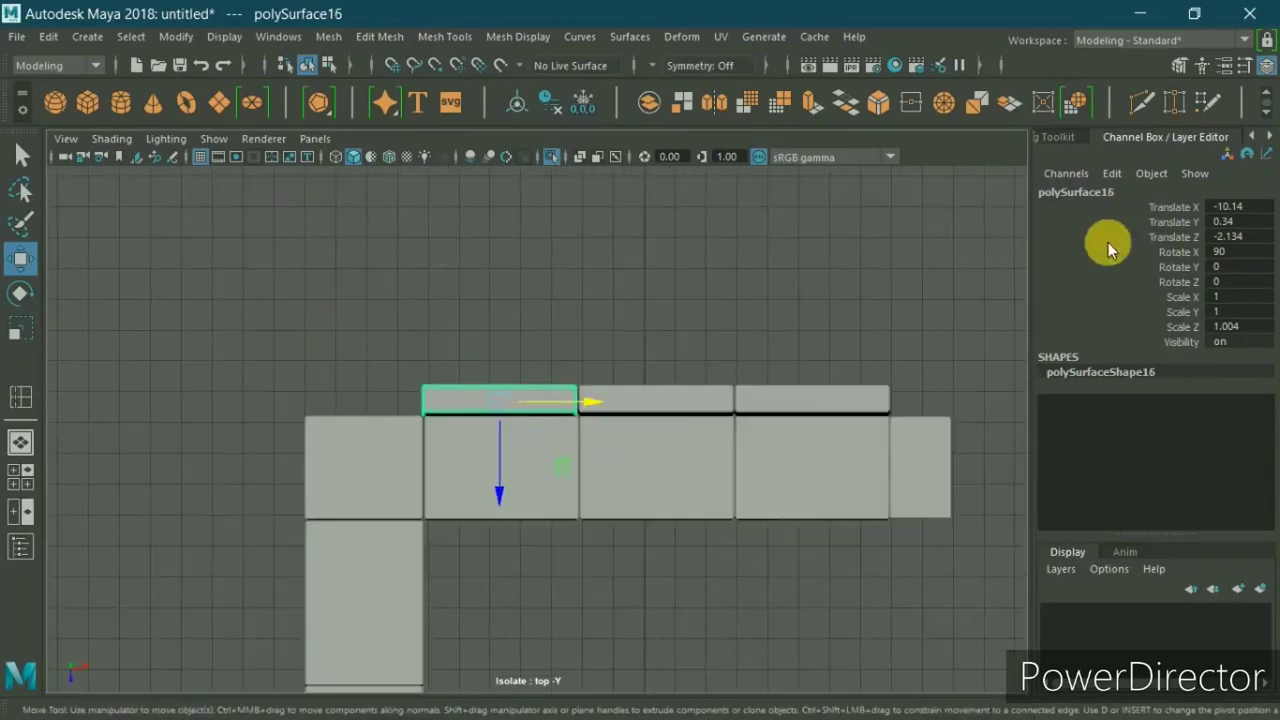
Step: Turn the backrest copy 90° around Y and place it beside the side seats at X -16.957
key(e)
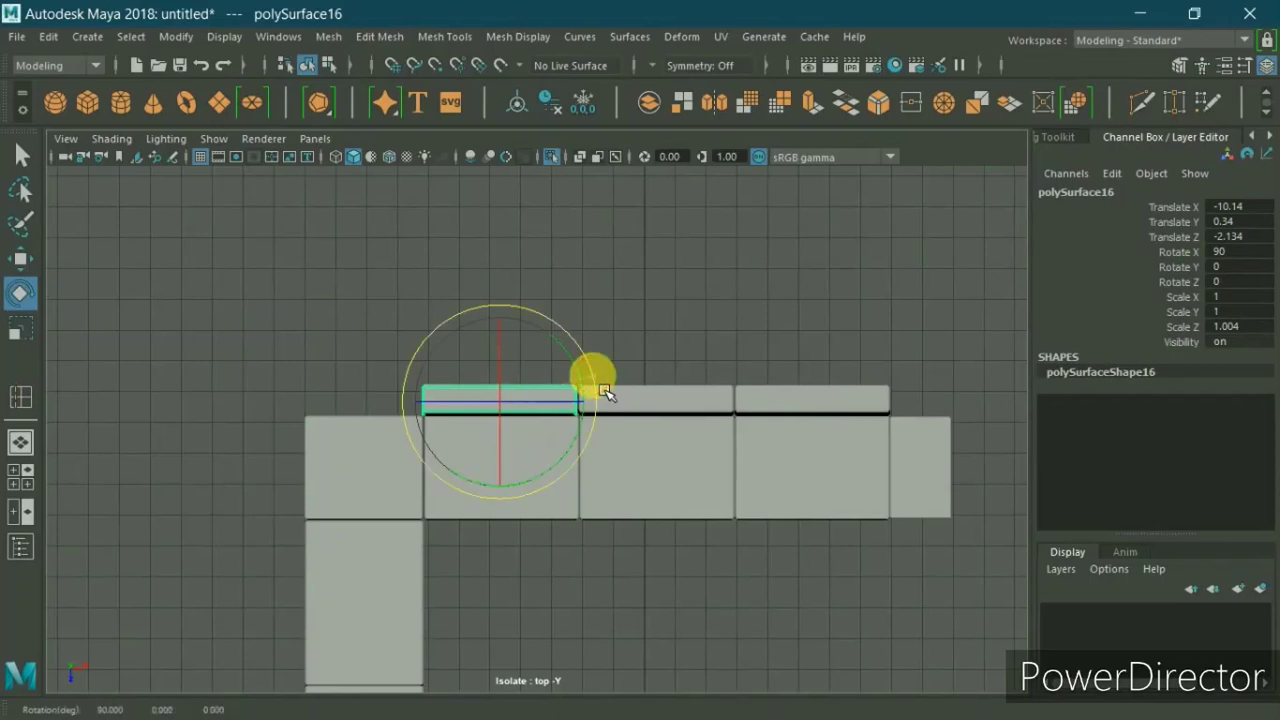
key(ctrl+z)
text(90)
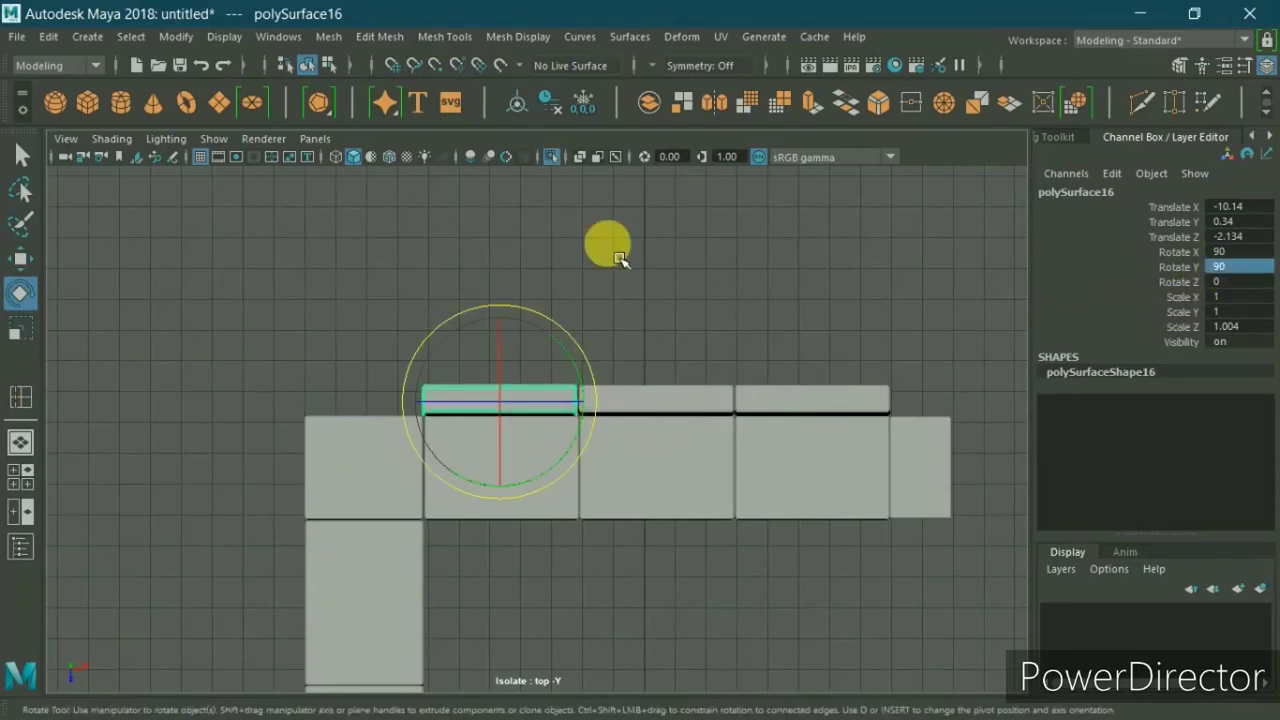
key(w)
mouse_move(537, 400)
mouse_down()
mouse_move(300, 470)
mouse_move(337, 466)
mouse_up()
alt+middle_drag(386, 491, 443, 323)
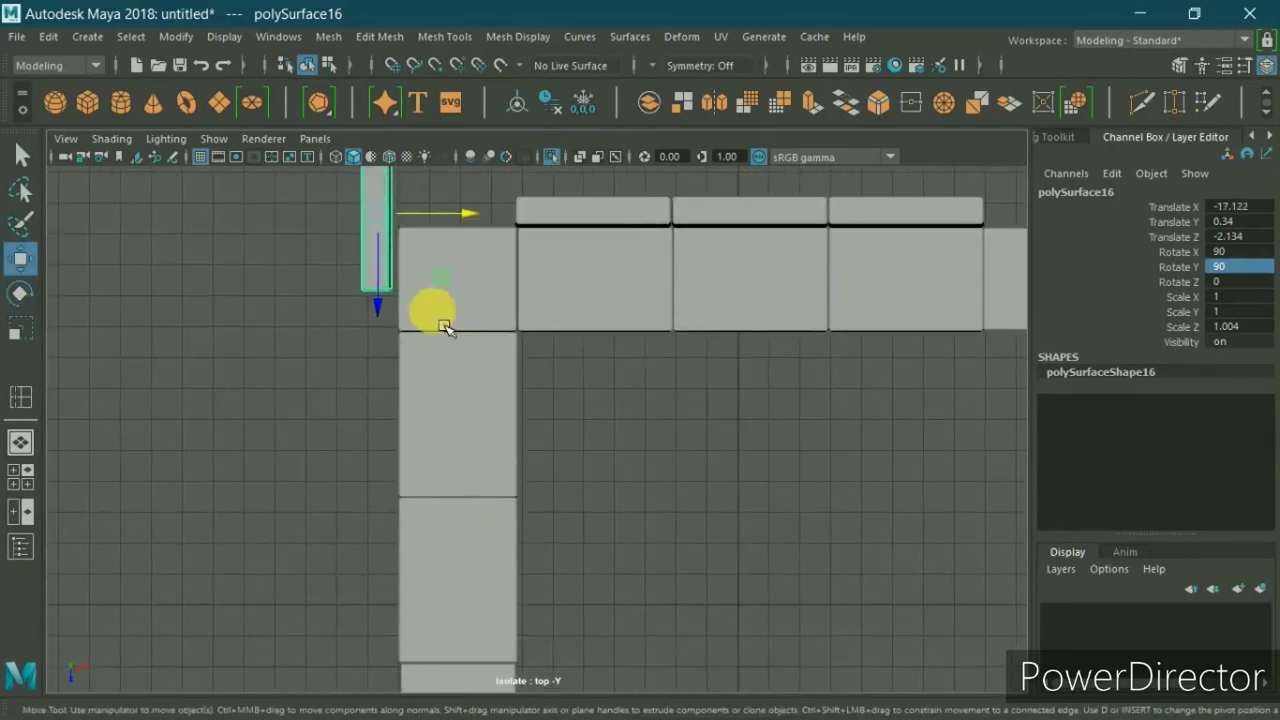
drag(387, 303, 395, 483)
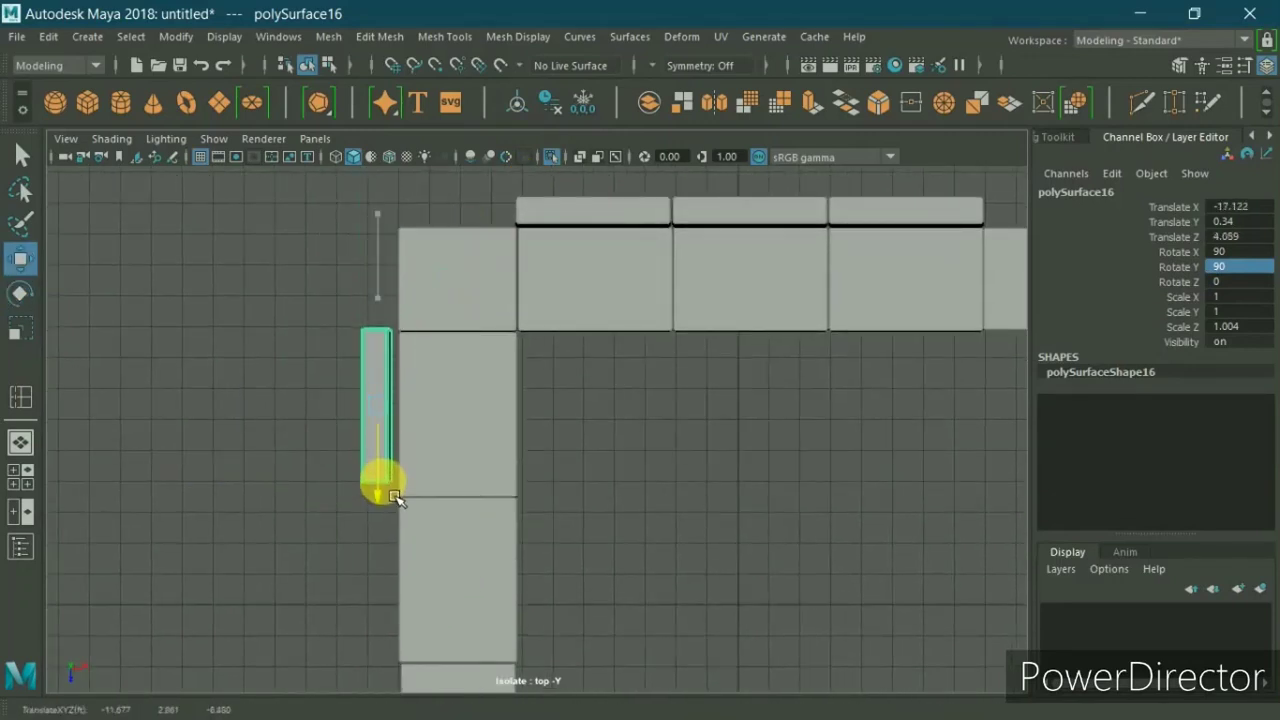
scroll(415, 467, up, 2)
alt+middle_drag(434, 437, 517, 437)
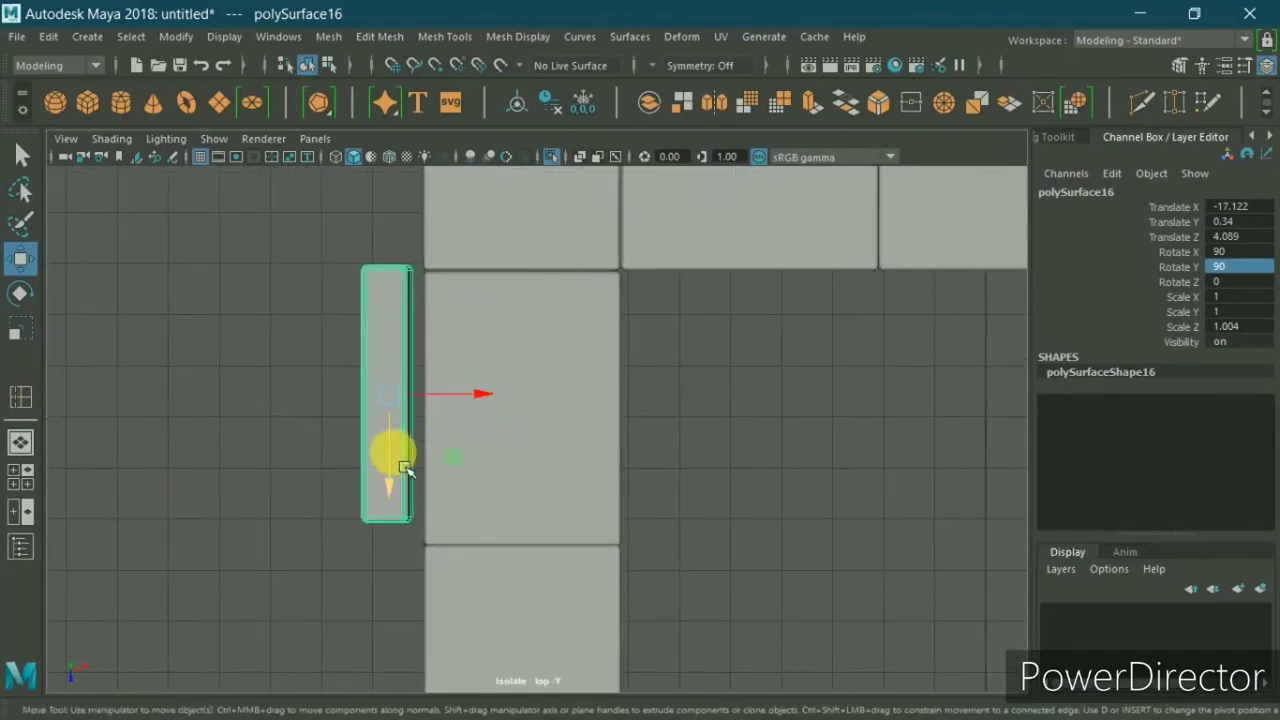
drag(405, 469, 403, 473)
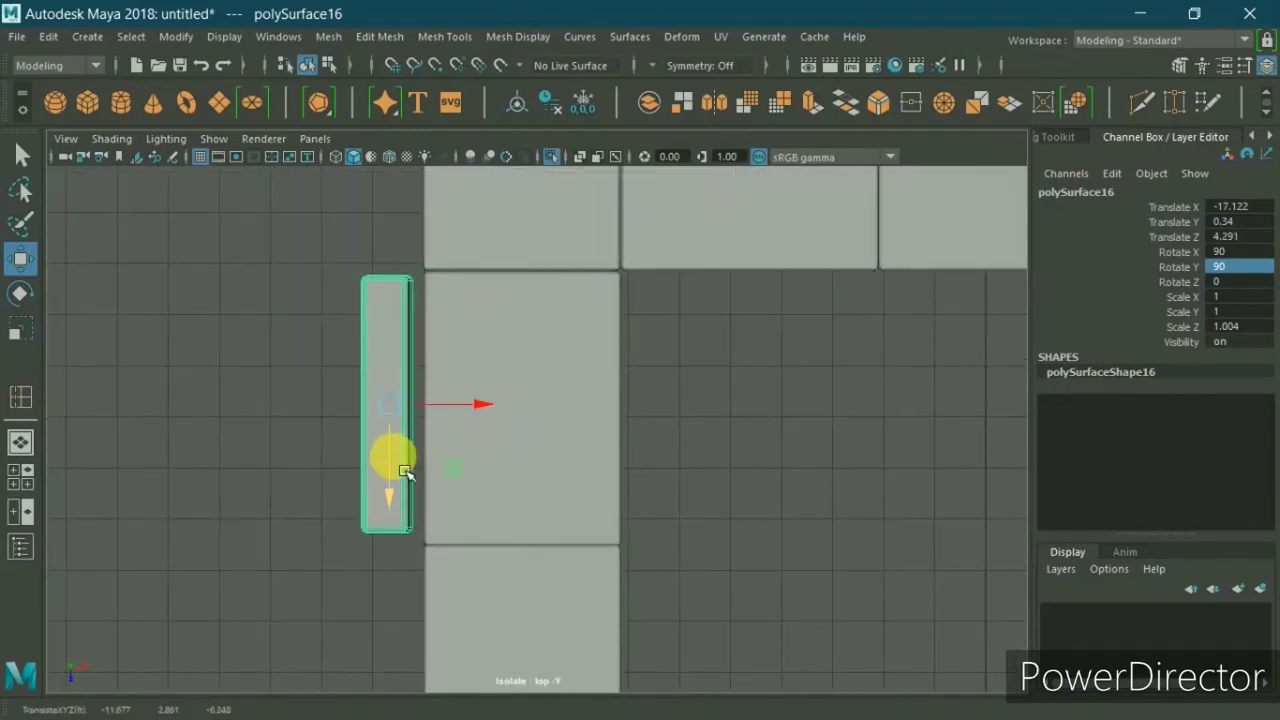
drag(438, 412, 449, 421)
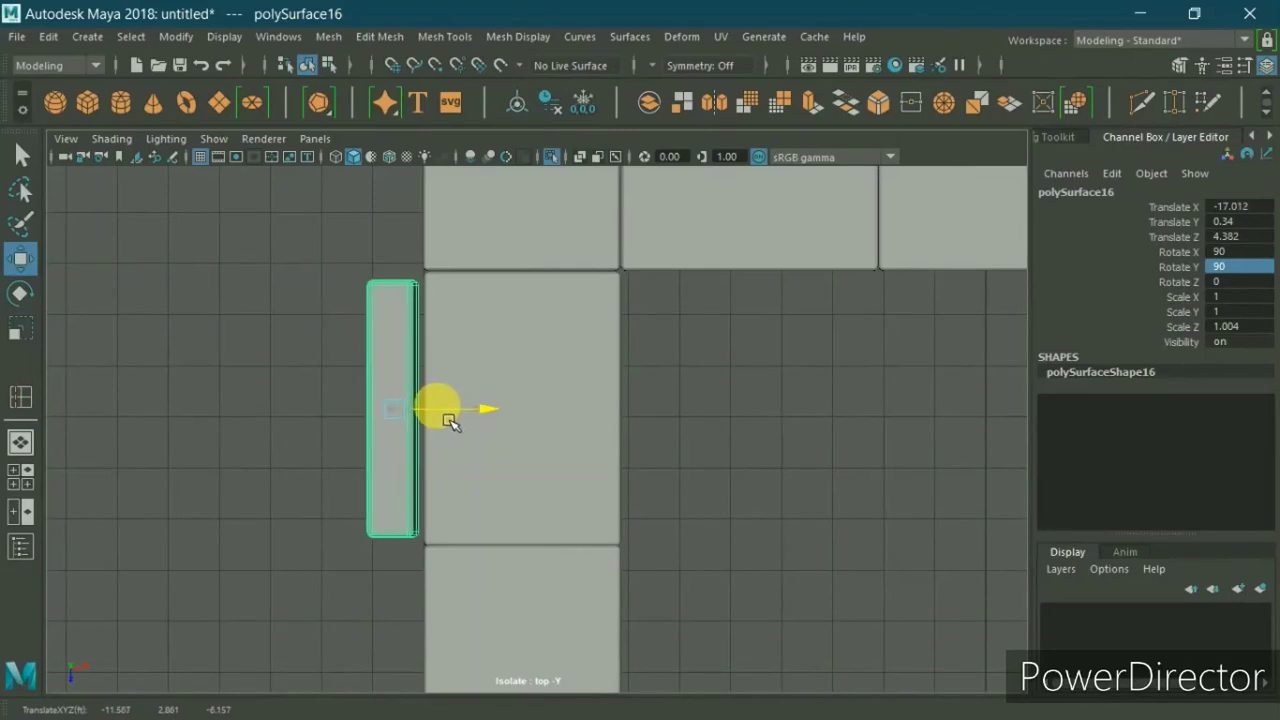
Step: Widen the turned backrest copy slightly along X
key(r)
drag(400, 340, 408, 371)
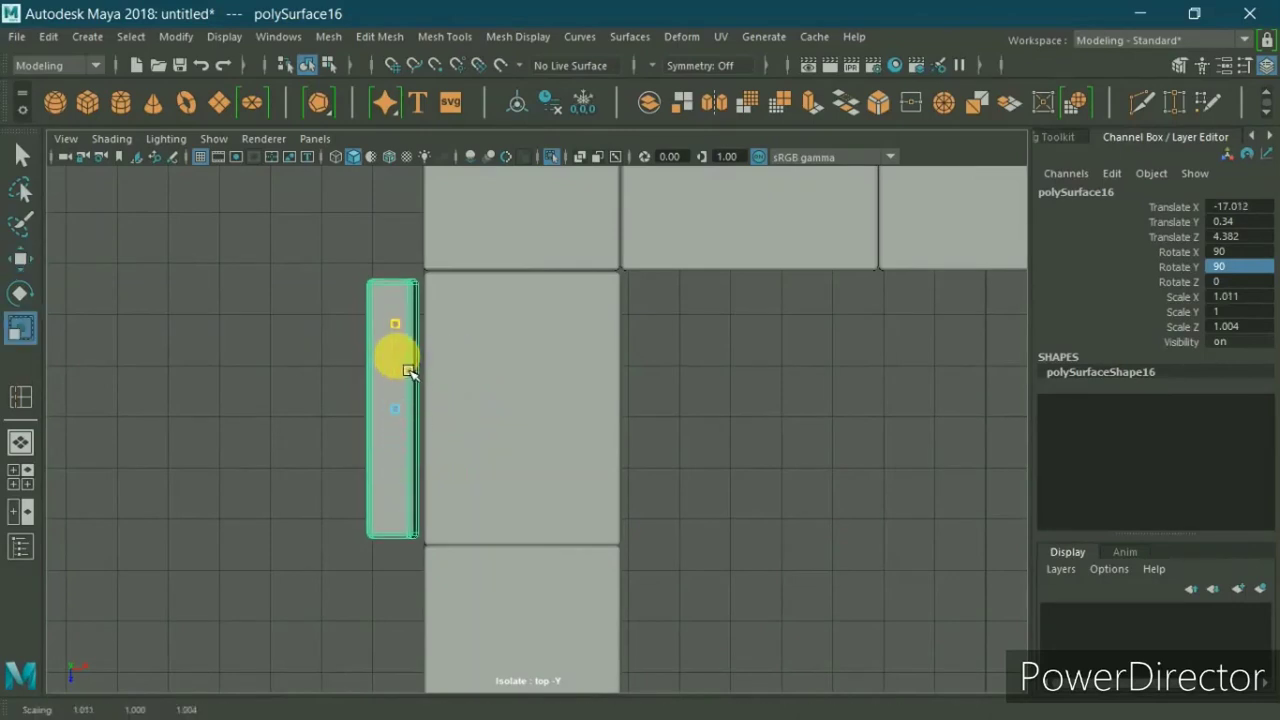
key(w)
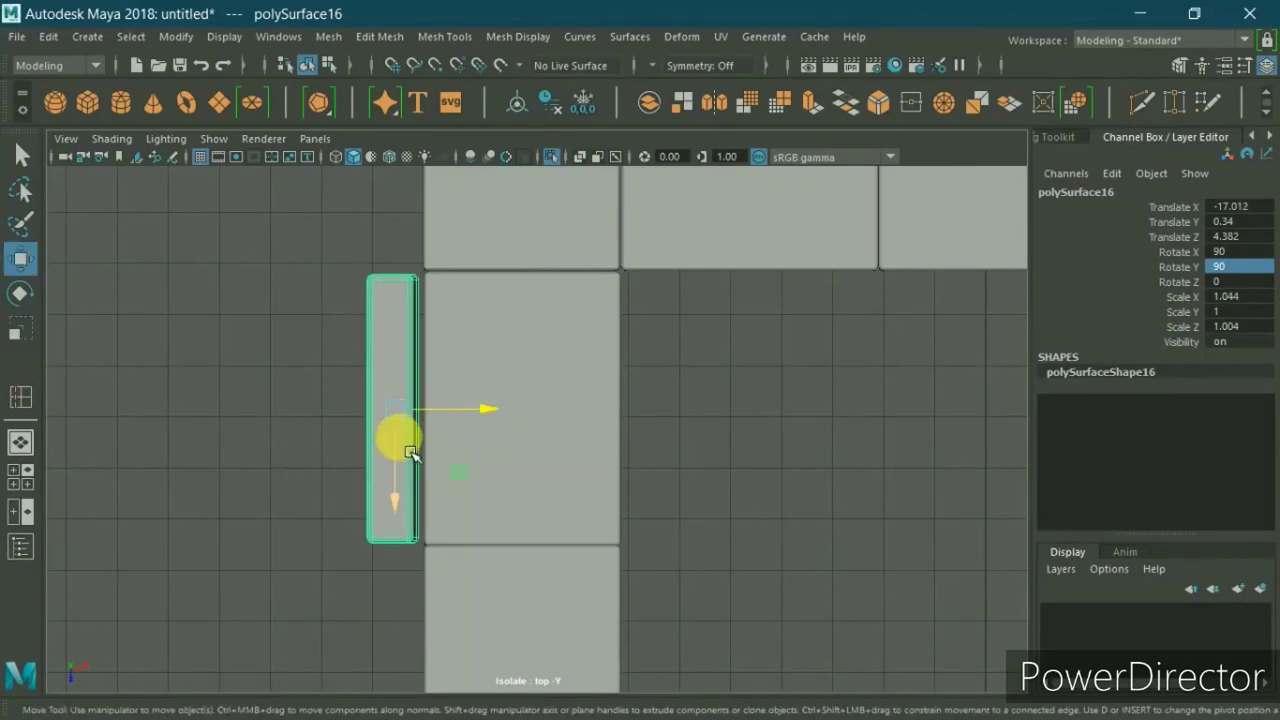
click(409, 450)
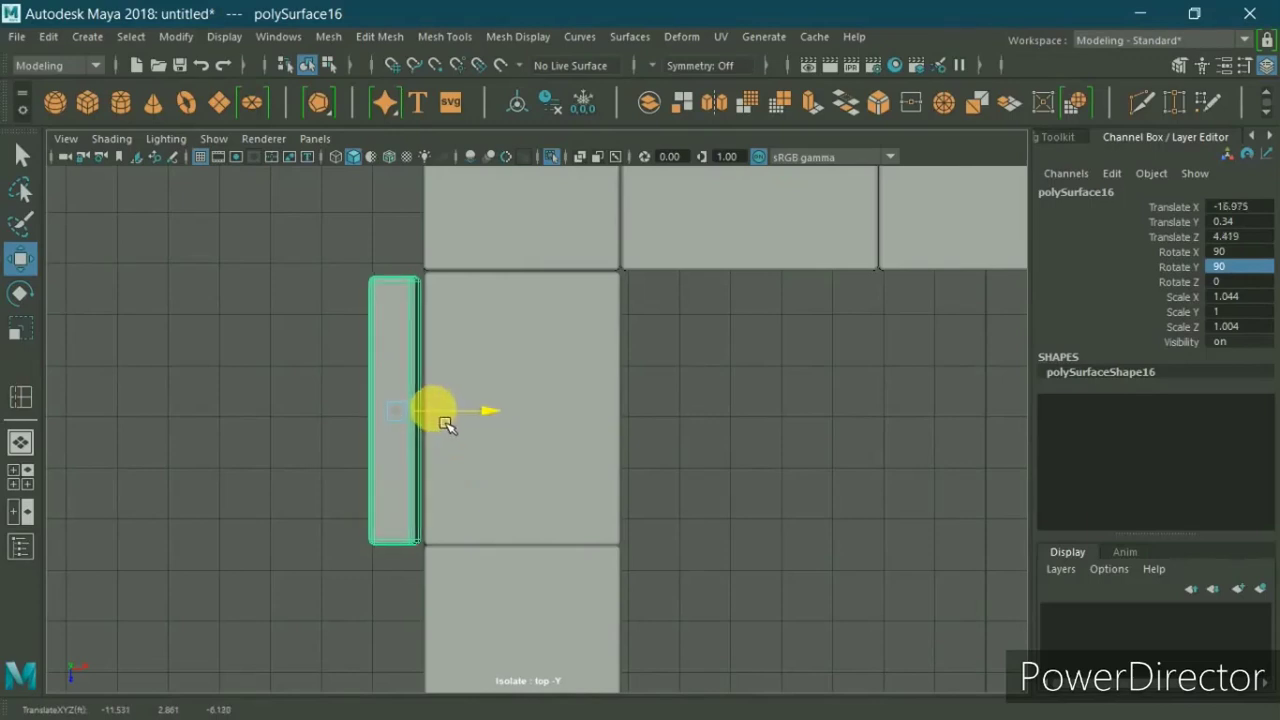
key(r)
drag(413, 409, 410, 397)
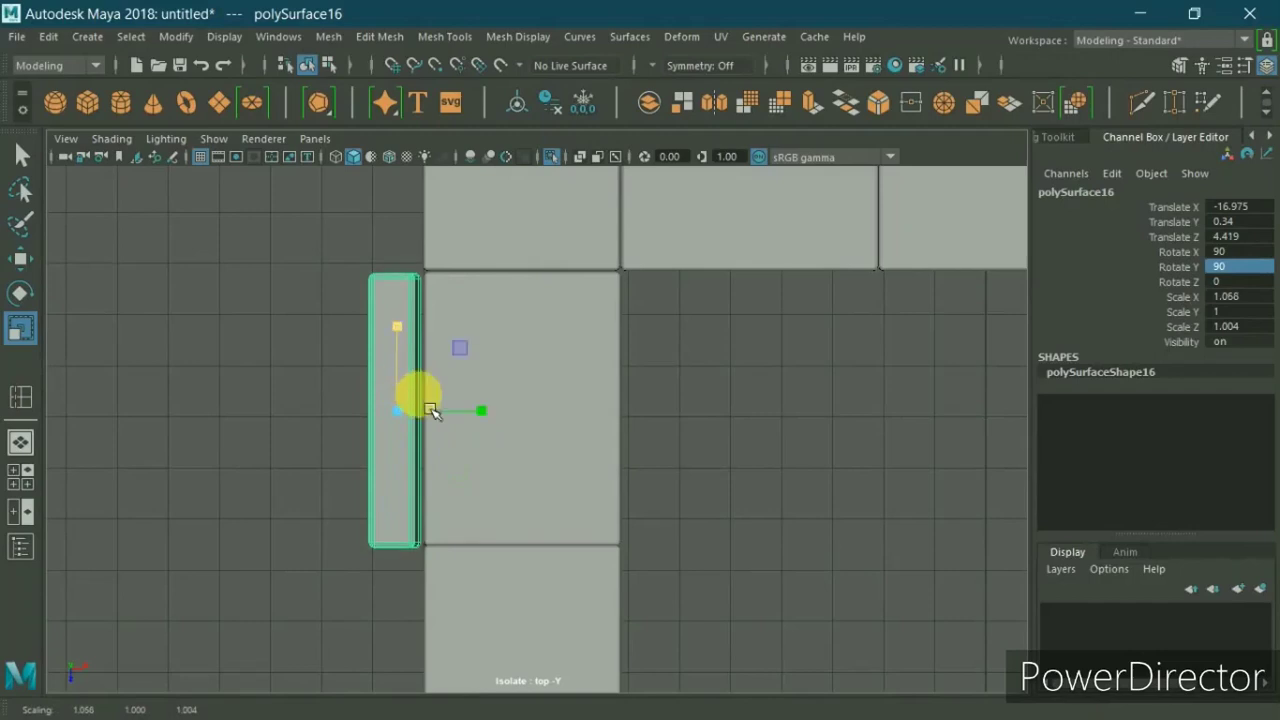
key(w)
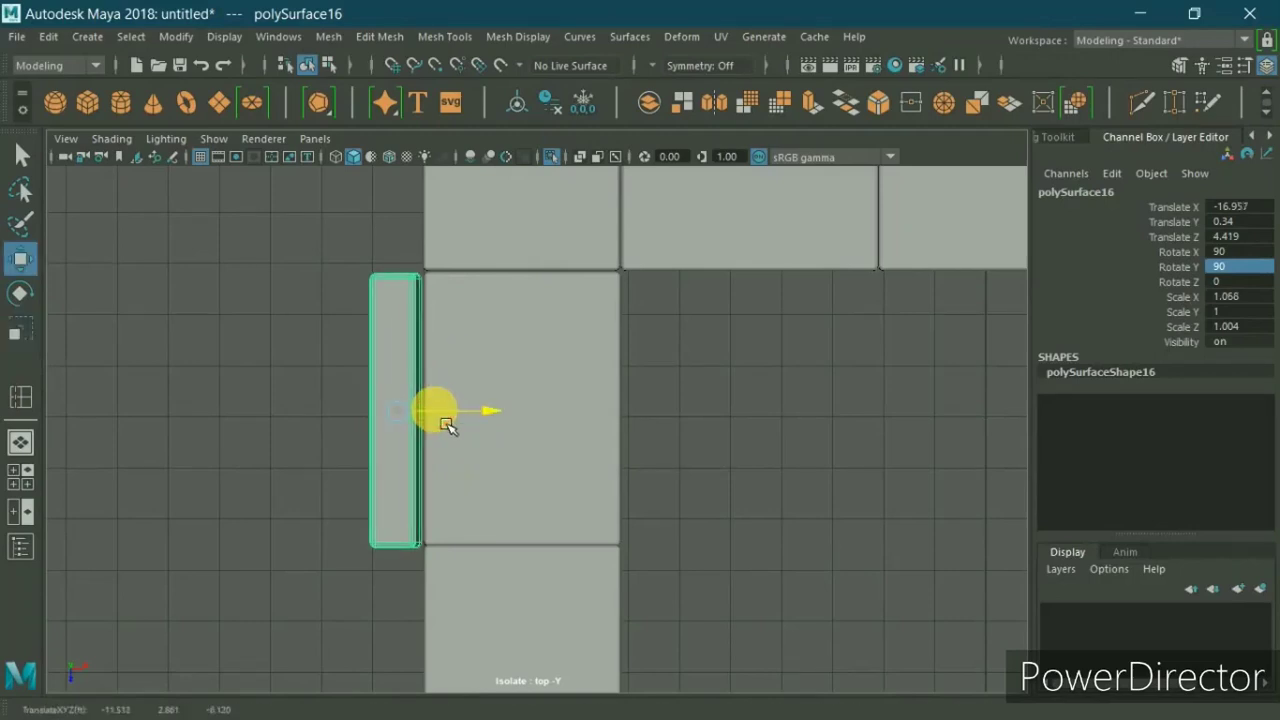
Step: Duplicate the side backrest as polySurface17 and move it down to Z 10.067
key(ctrl+d)
scroll(491, 509, down, 4)
alt+middle_drag(491, 500, 467, 228)
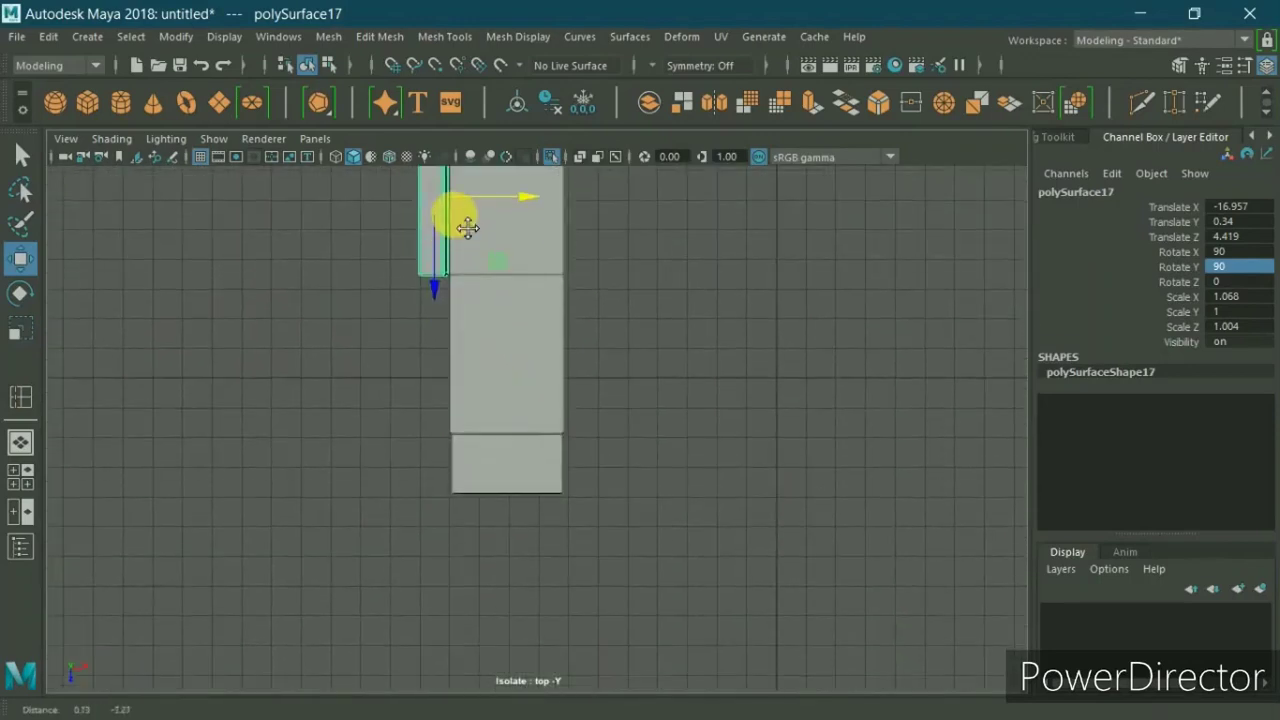
drag(430, 265, 432, 400)
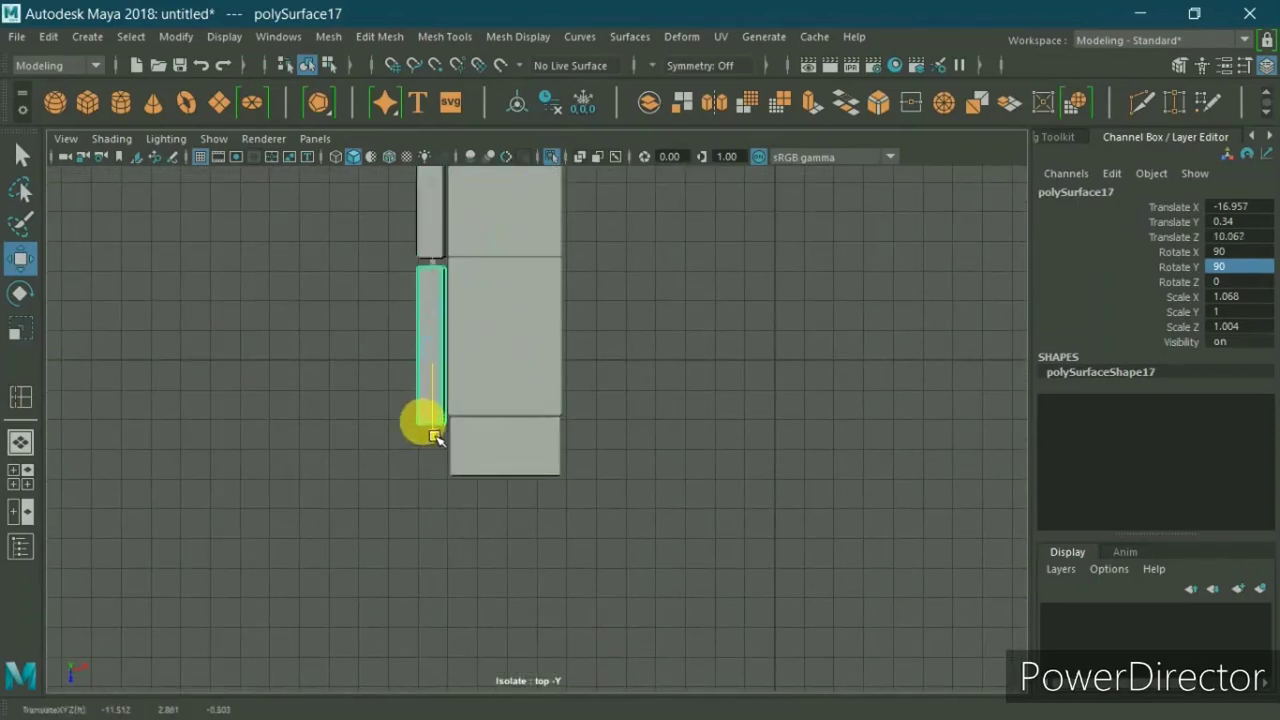
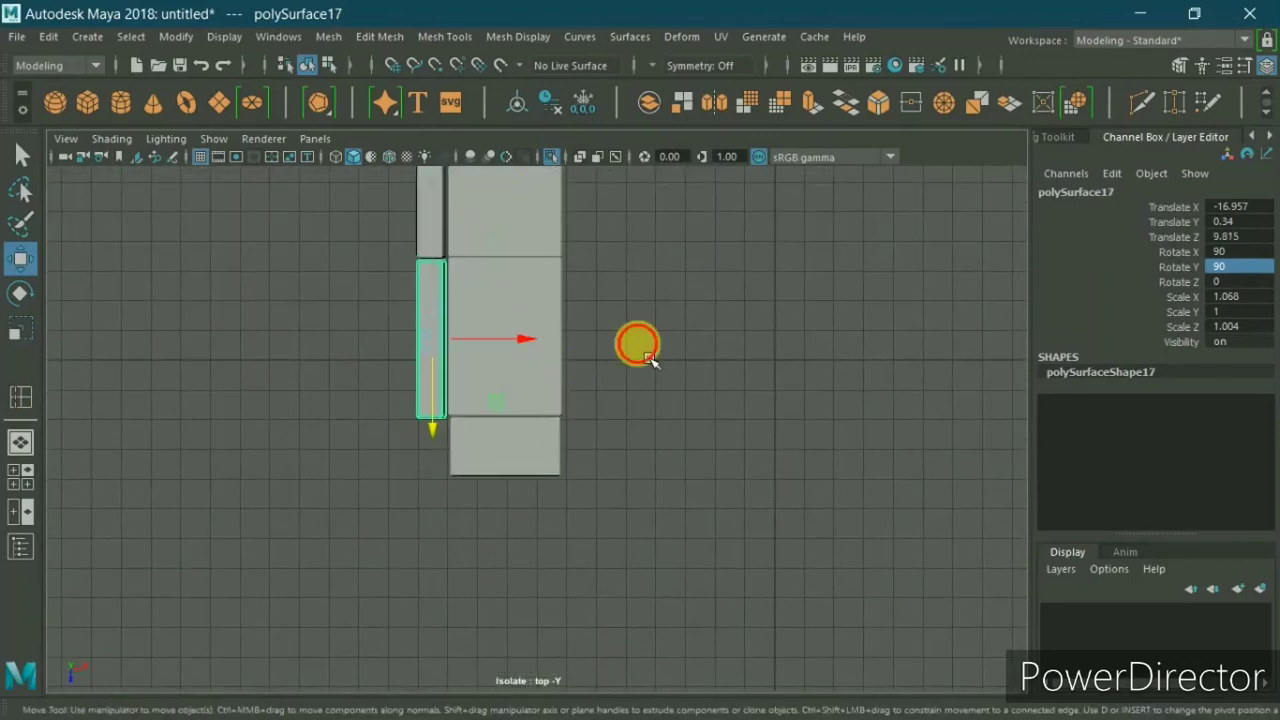
Step: Select the thin side panel polySurface17 in the top view and nudge it slightly along Z
click(630, 345)
scroll(486, 286, up, 4)
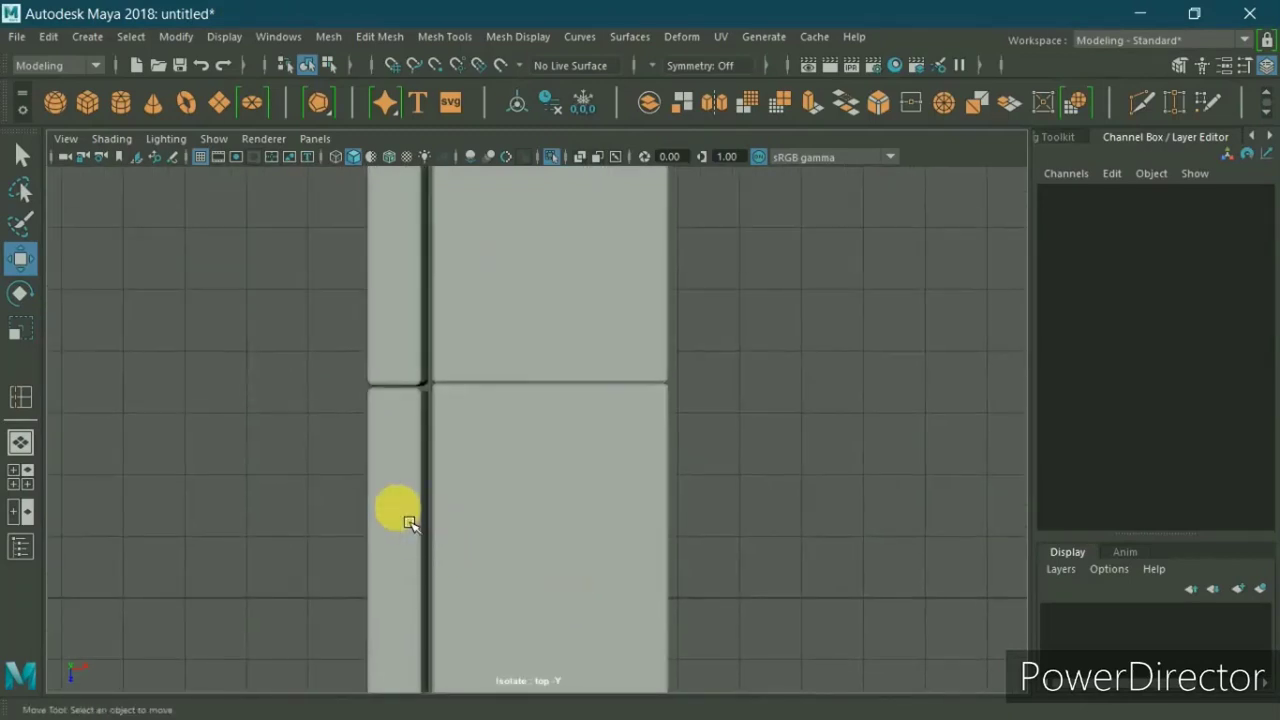
click(409, 523)
alt+middle_drag(452, 538, 428, 565)
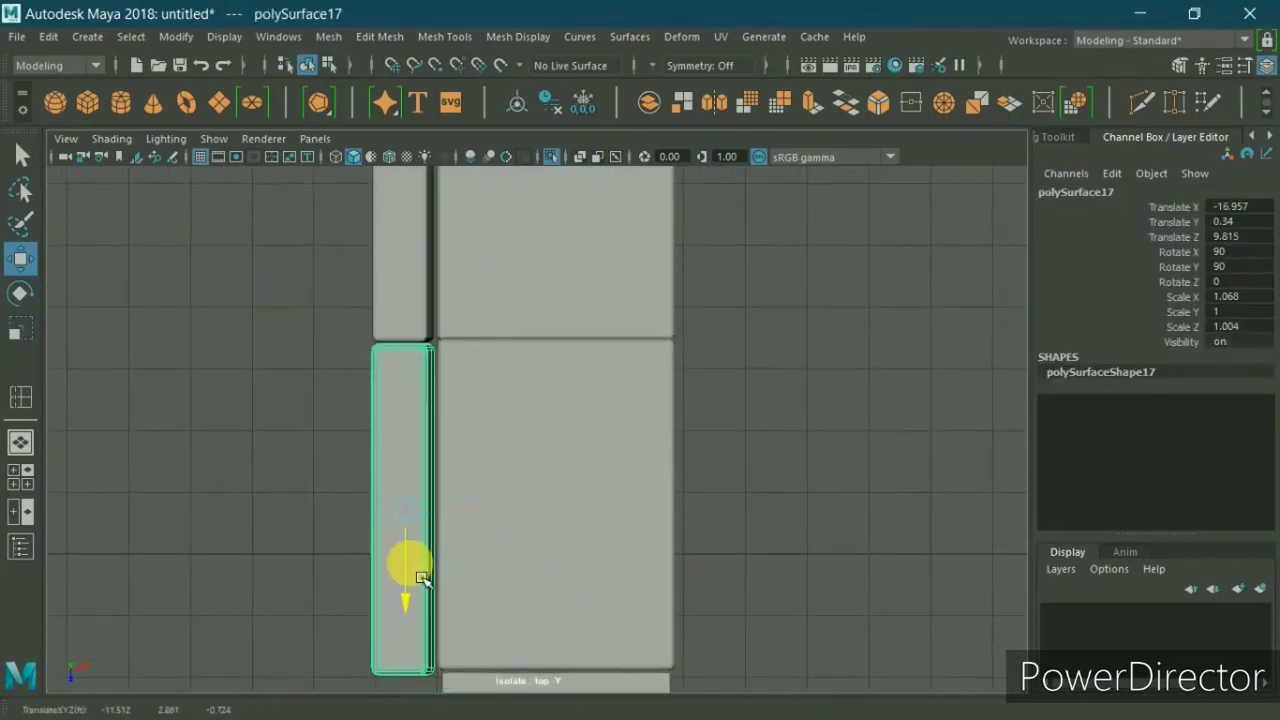
Step: Orbit and dolly out in the perspective view to review the whole L-shaped sofa
key(space)
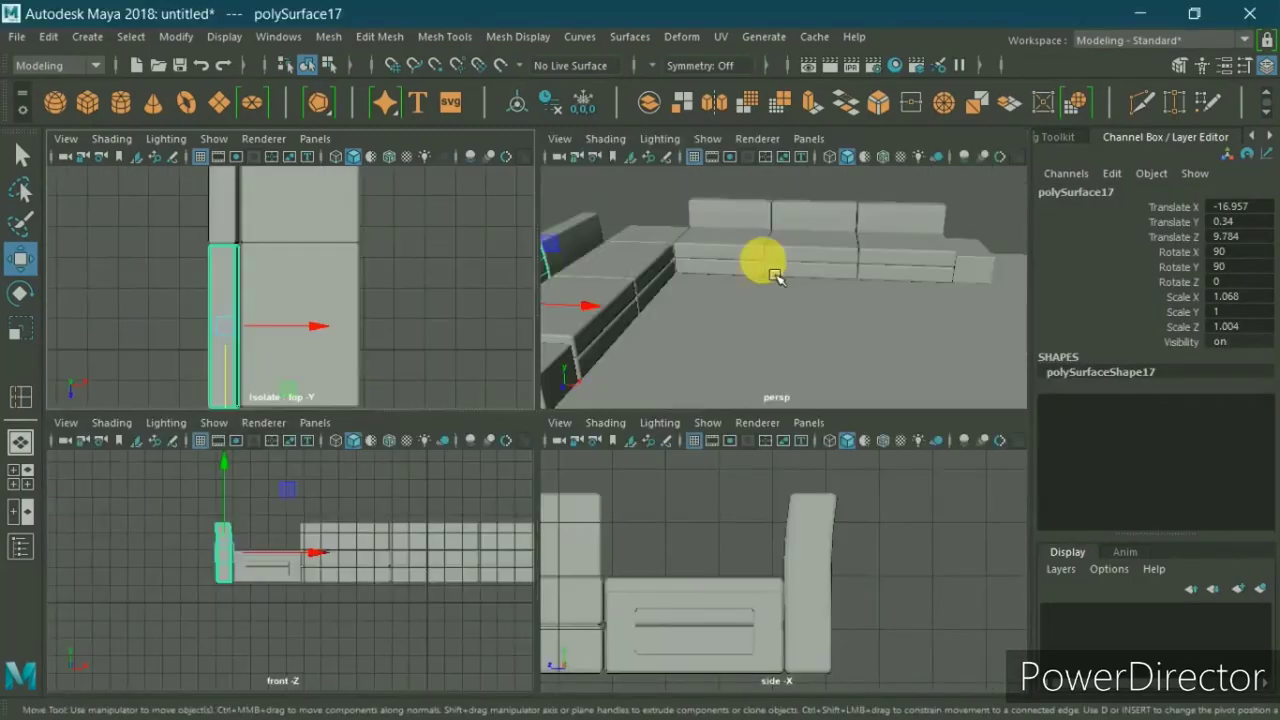
key(space)
click(806, 248)
mouse_move(806, 248)
alt+mouse_down()
mouse_move(786, 277)
mouse_move(643, 314)
mouse_move(751, 286)
mouse_move(630, 390)
mouse_move(680, 363)
mouse_move(557, 397)
mouse_move(663, 371)
mouse_move(500, 520)
mouse_move(489, 503)
mouse_move(509, 517)
mouse_move(474, 503)
mouse_move(534, 514)
alt+mouse_up()
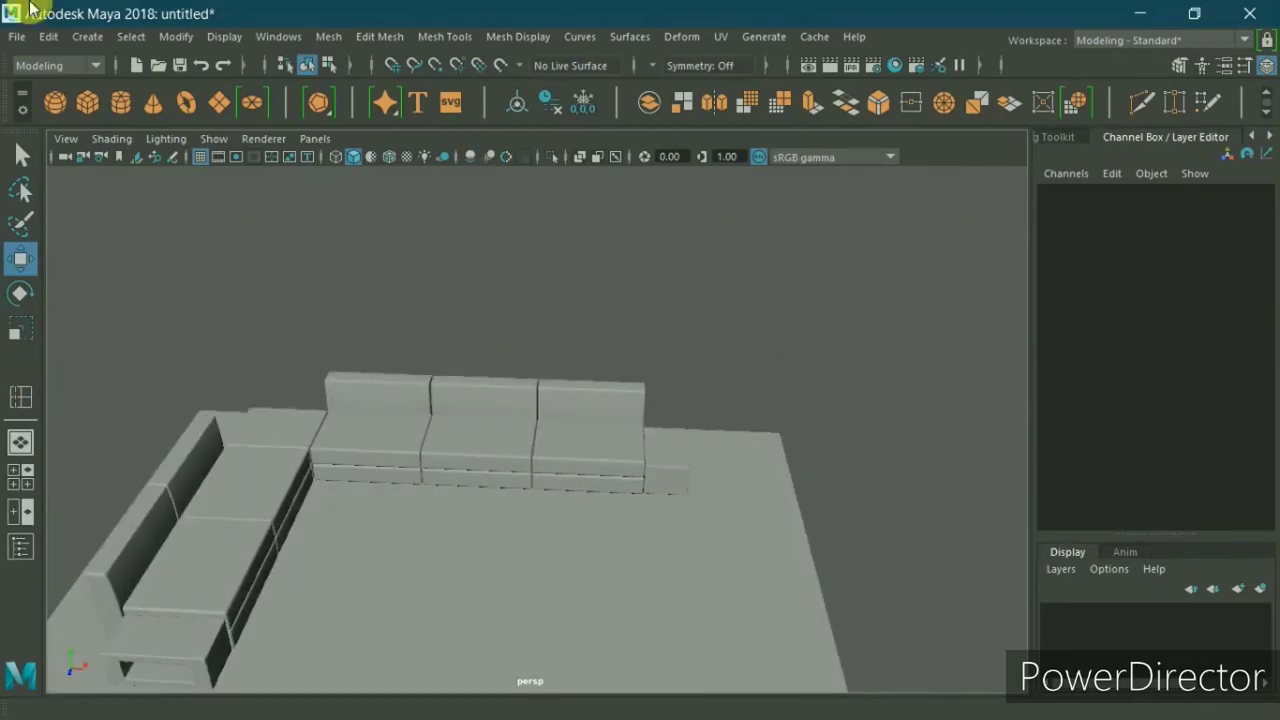
mouse_move(808, 366)
alt+right_down()
mouse_move(608, 429)
mouse_move(614, 457)
alt+right_up()
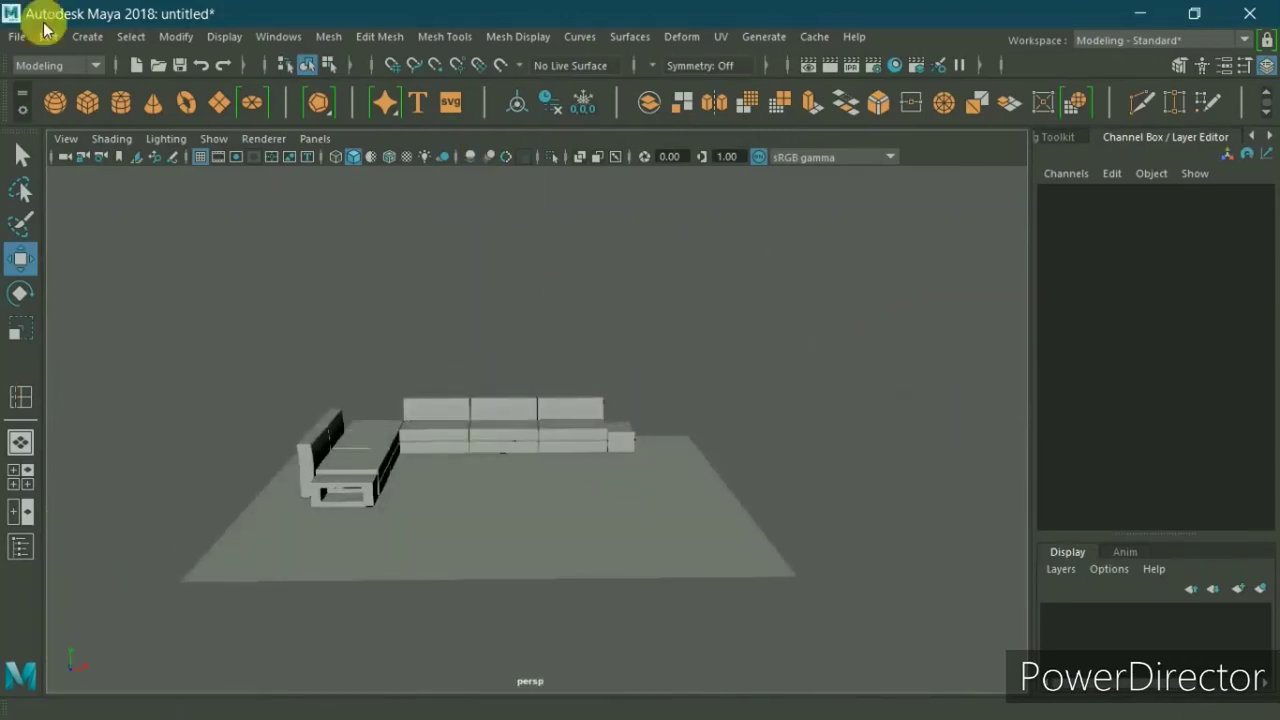
Step: Create a polygon cube and raise it above the floor in the side view
click(99, 109)
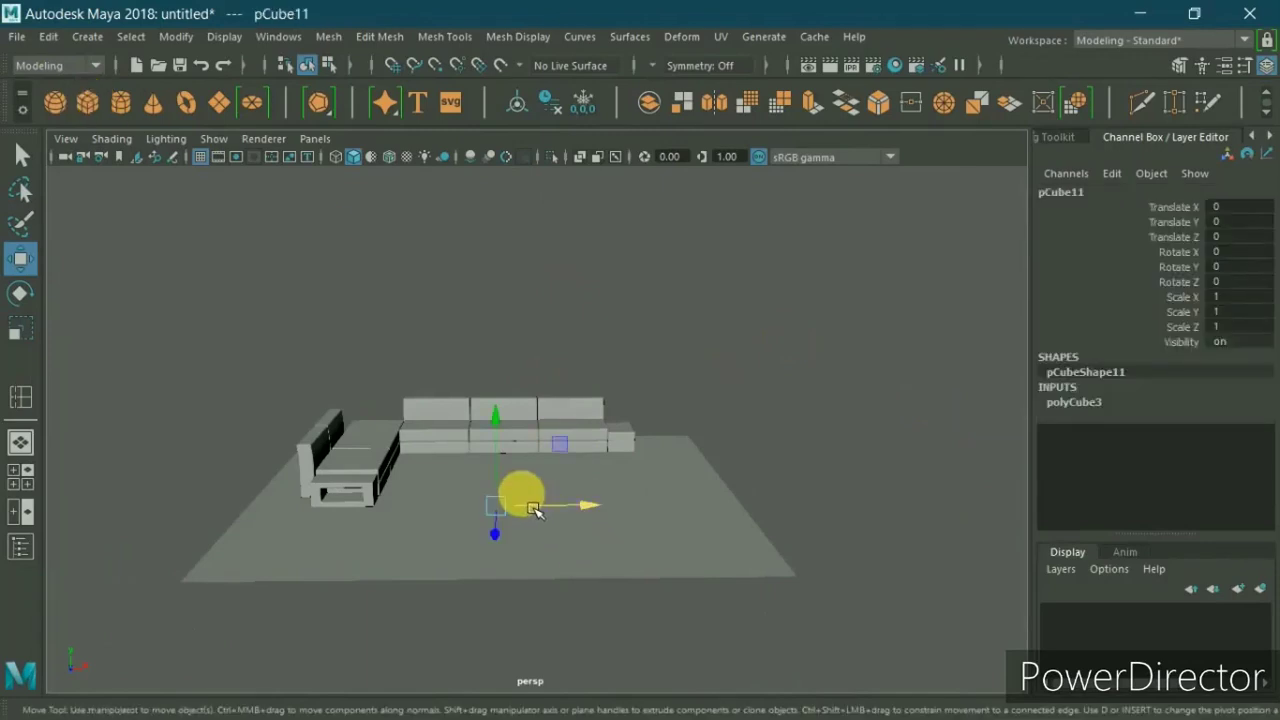
drag(509, 492, 516, 470)
key(space)
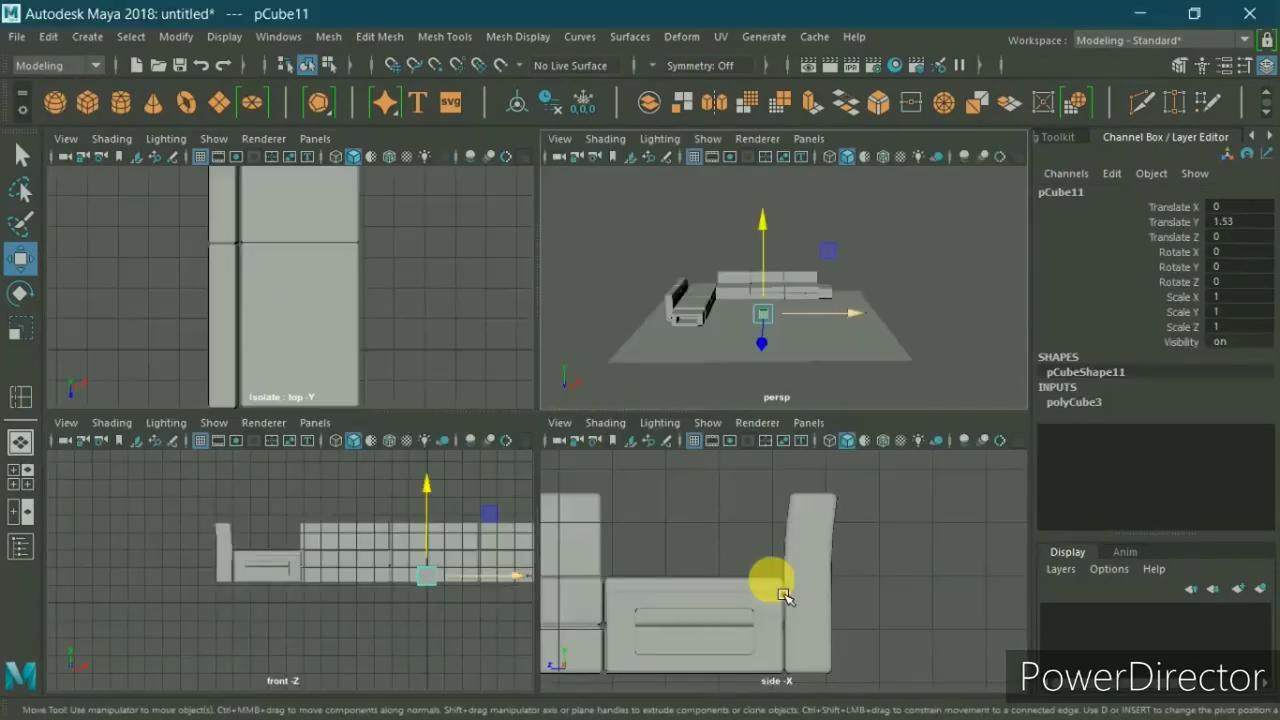
key(space)
scroll(730, 547, down, 2)
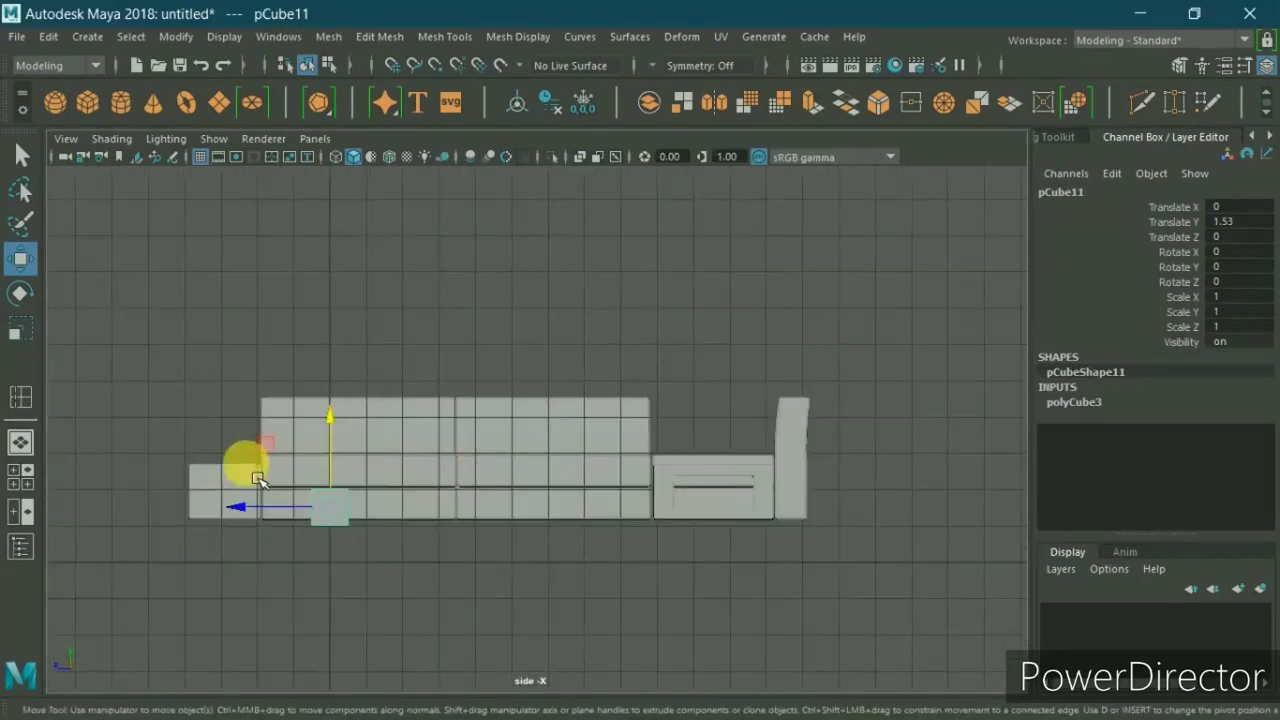
scroll(355, 488, up, 1)
scroll(400, 509, up, 2)
scroll(537, 506, up, 2)
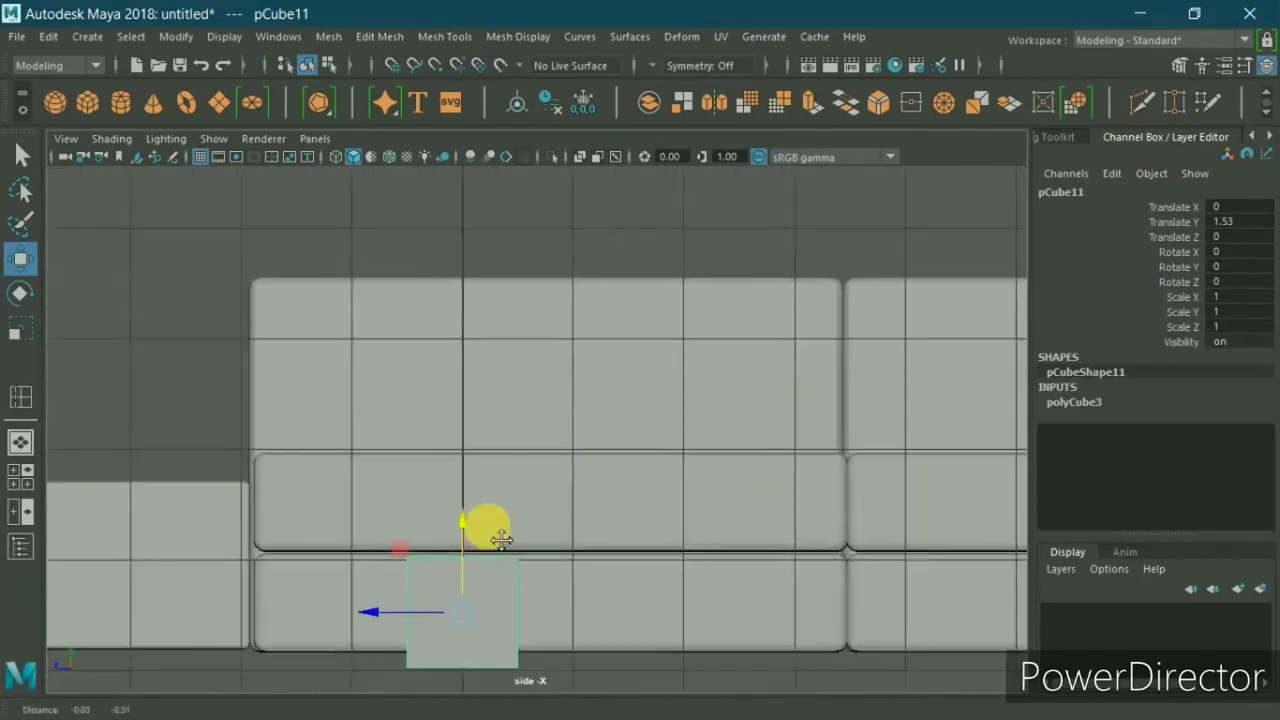
scroll(486, 534, up, 1)
drag(484, 516, 475, 497)
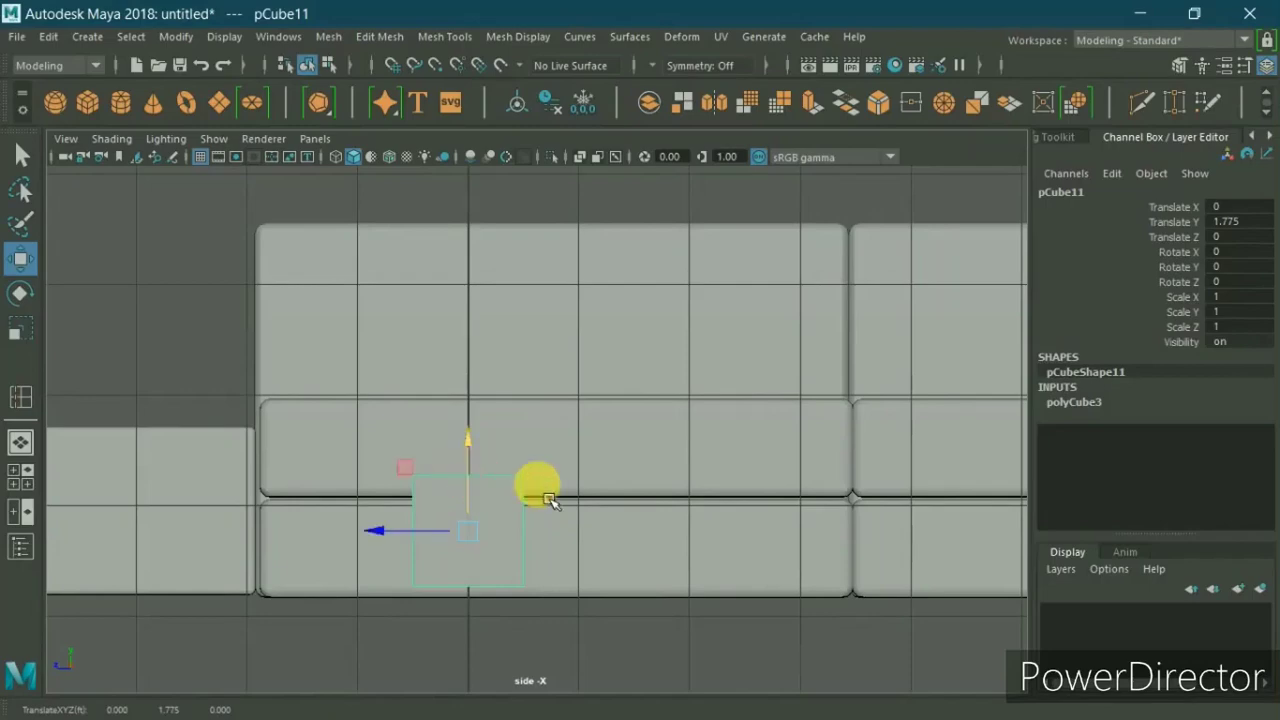
Step: In the top view, stretch the cube wide along X and place it in front of the sofa
key(space)
scroll(435, 372, down, 3)
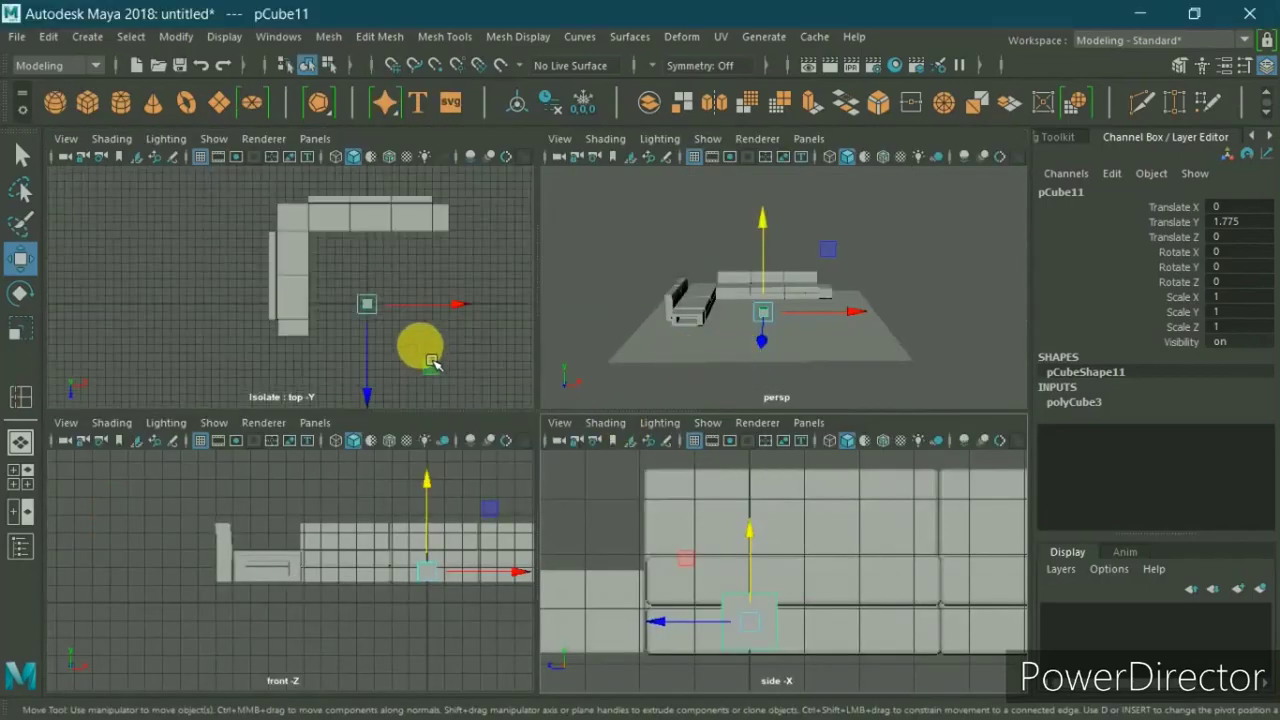
key(space)
alt+middle_drag(714, 437, 505, 440)
scroll(507, 443, up, 3)
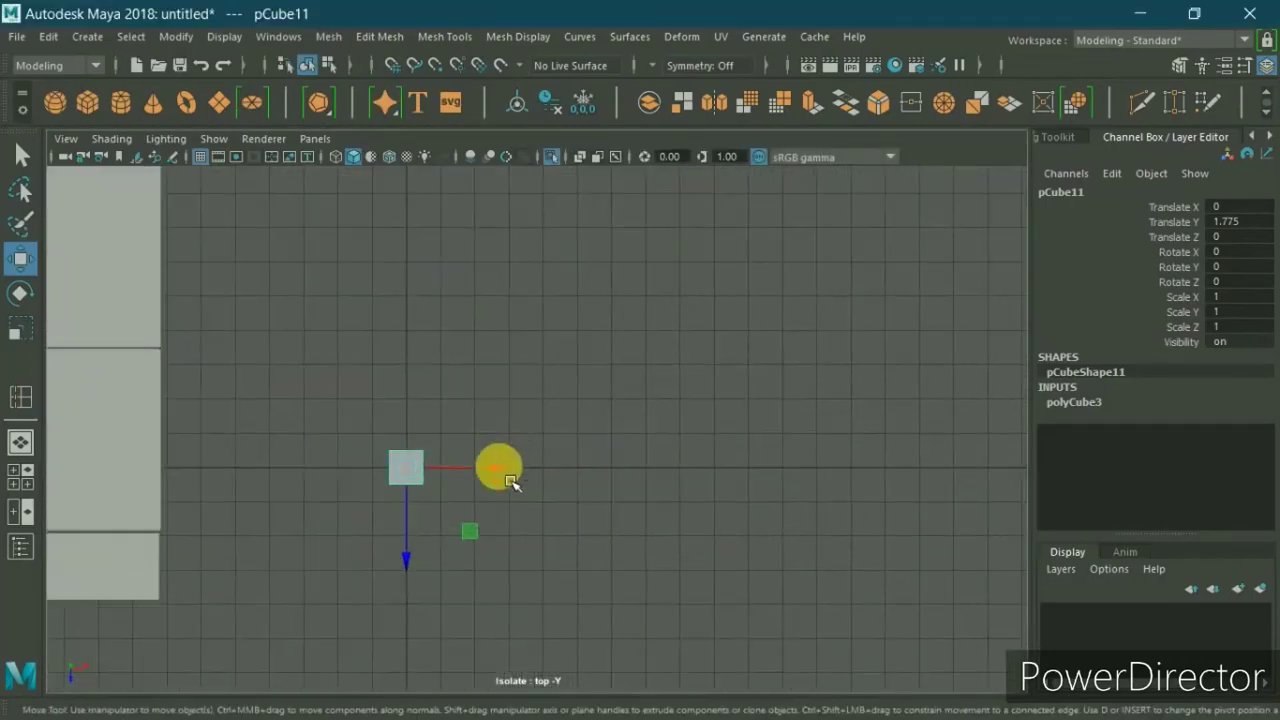
key(r)
drag(462, 478, 748, 480)
key(w)
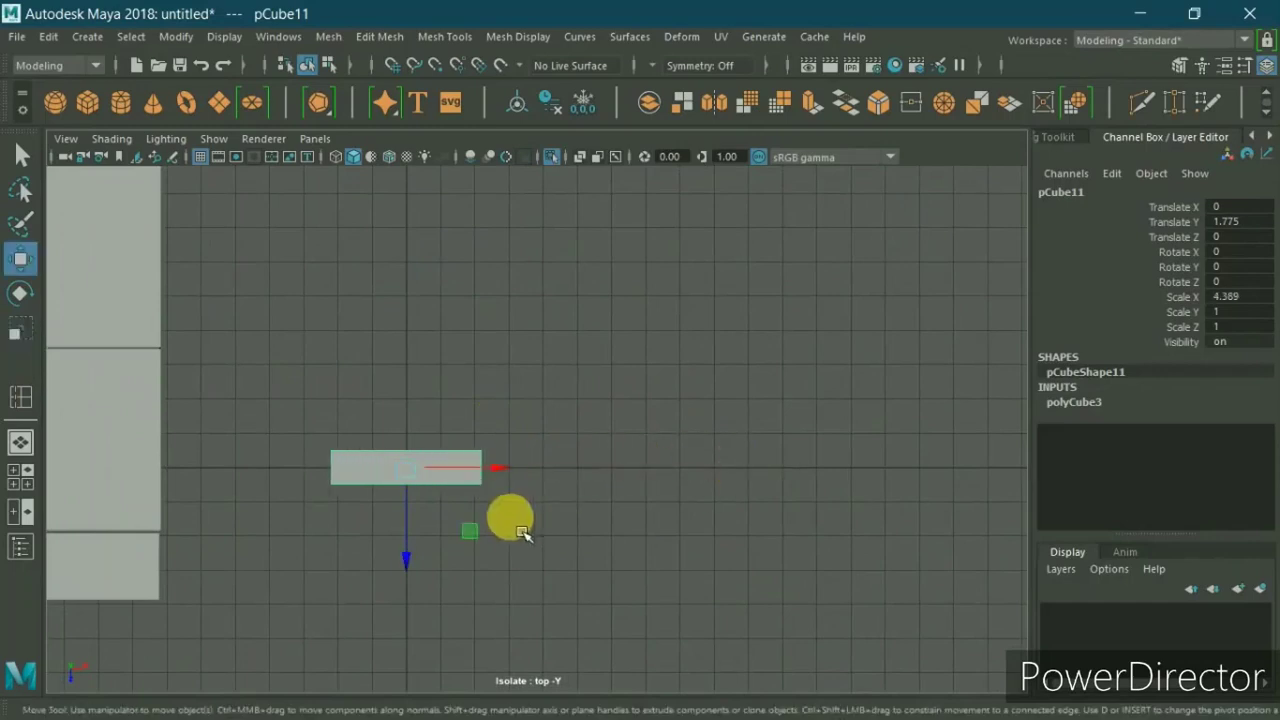
scroll(472, 472, down, 2)
scroll(443, 505, down, 2)
mouse_move(443, 509)
mouse_down()
mouse_move(455, 463)
mouse_move(471, 608)
mouse_up()
key(r)
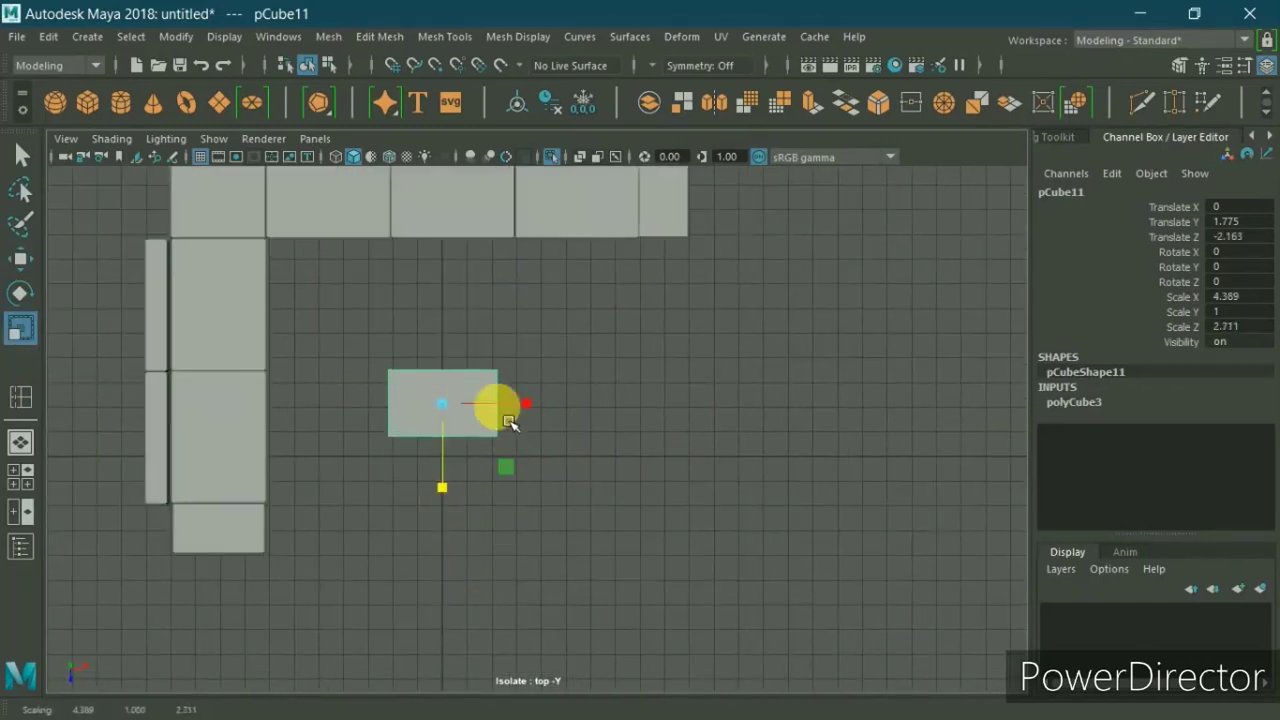
drag(509, 422, 553, 411)
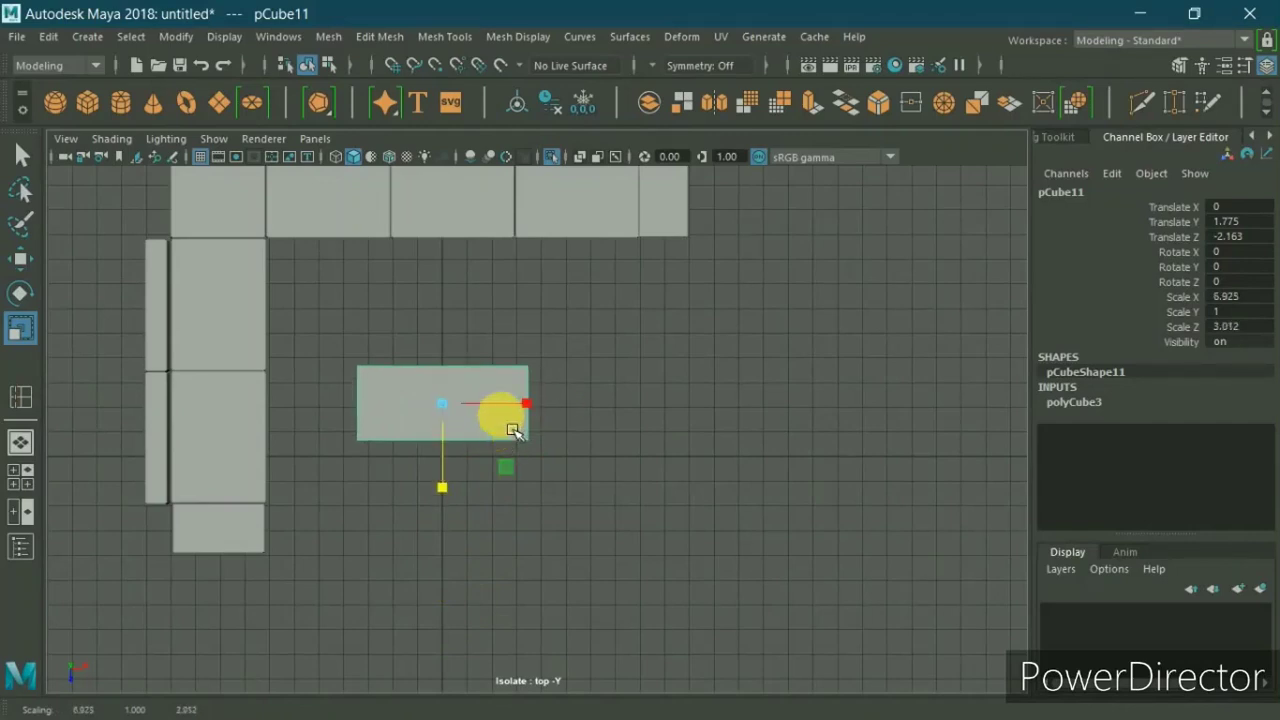
key(w)
drag(504, 419, 522, 418)
Step: Flatten the box into a 6.925 × 0.411 × 3.012 slab and move it forward from the sofa
key(space)
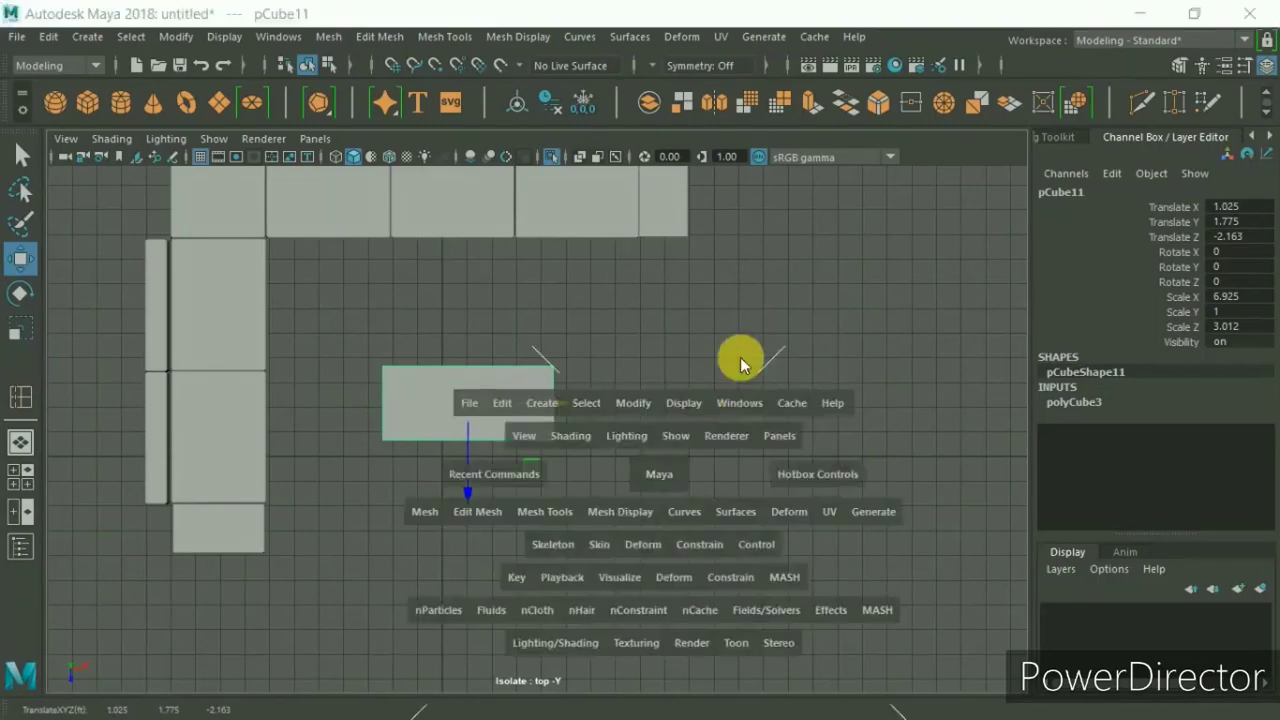
key(space)
alt+drag(743, 371, 735, 380)
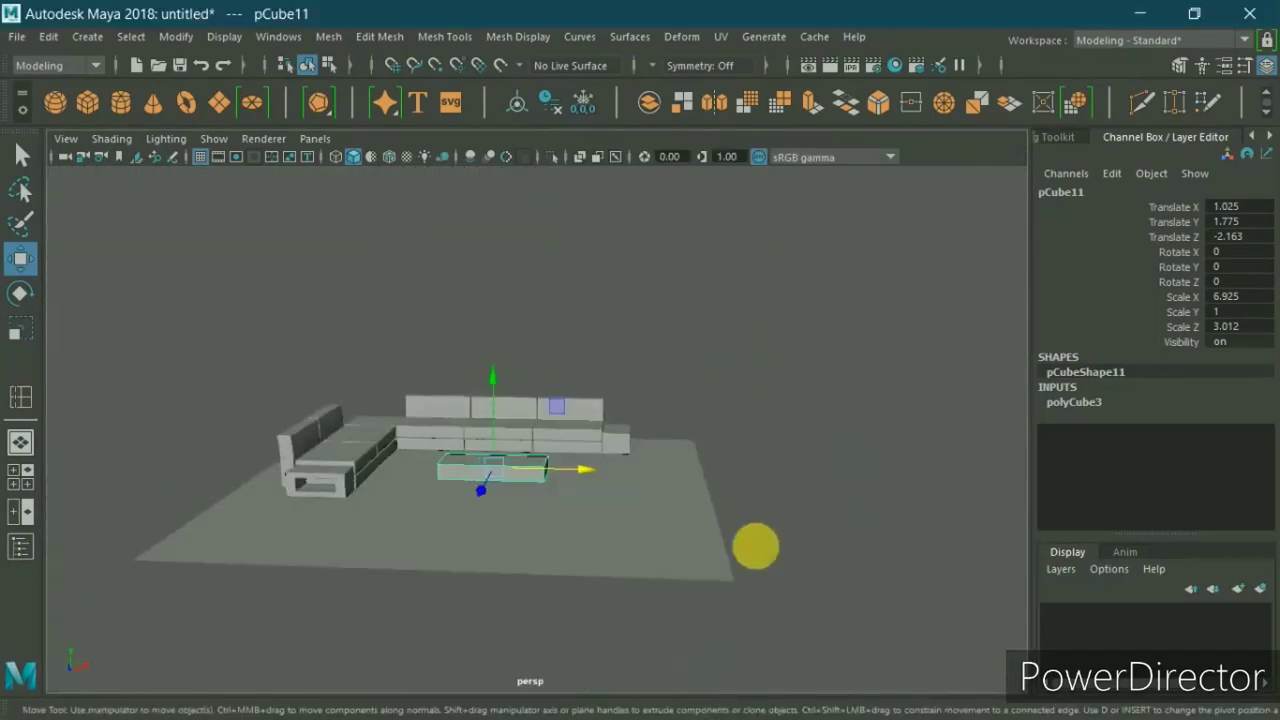
key(space)
key(space)
key(r)
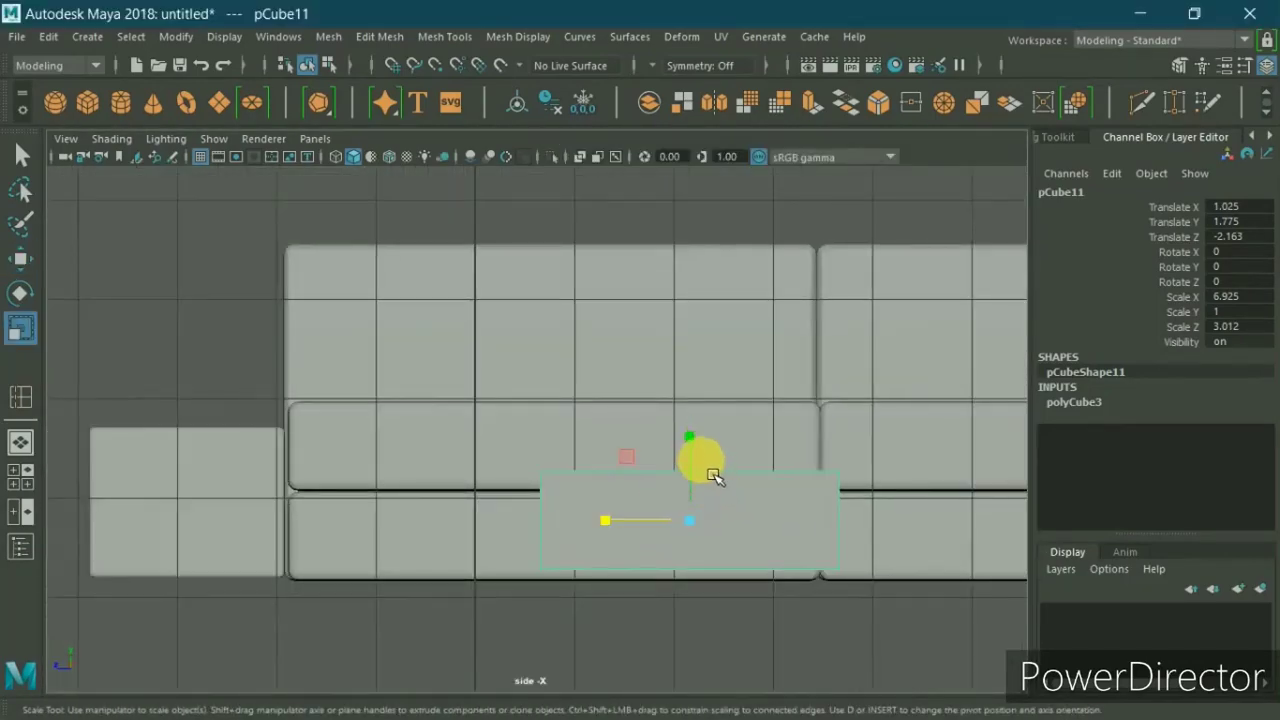
drag(697, 445, 703, 491)
key(w)
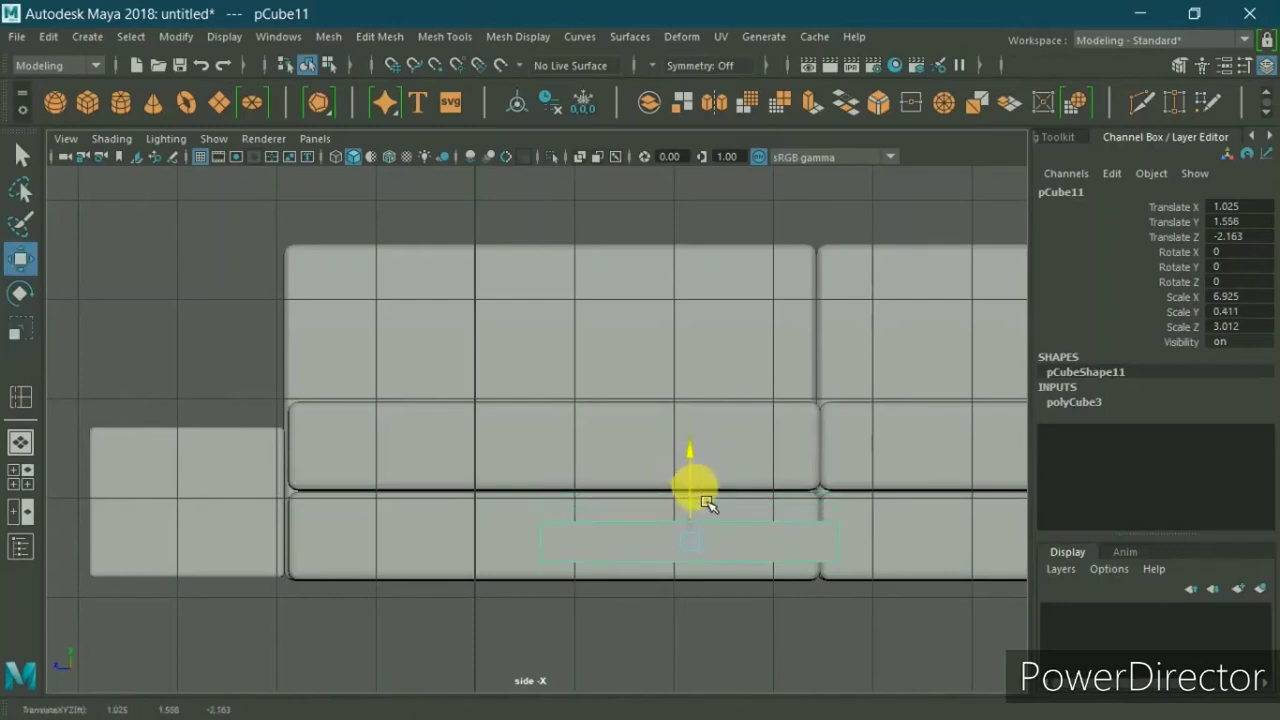
key(space)
key(space)
mouse_move(686, 357)
alt+mouse_down()
mouse_move(654, 443)
mouse_move(684, 411)
mouse_move(680, 423)
alt+mouse_up()
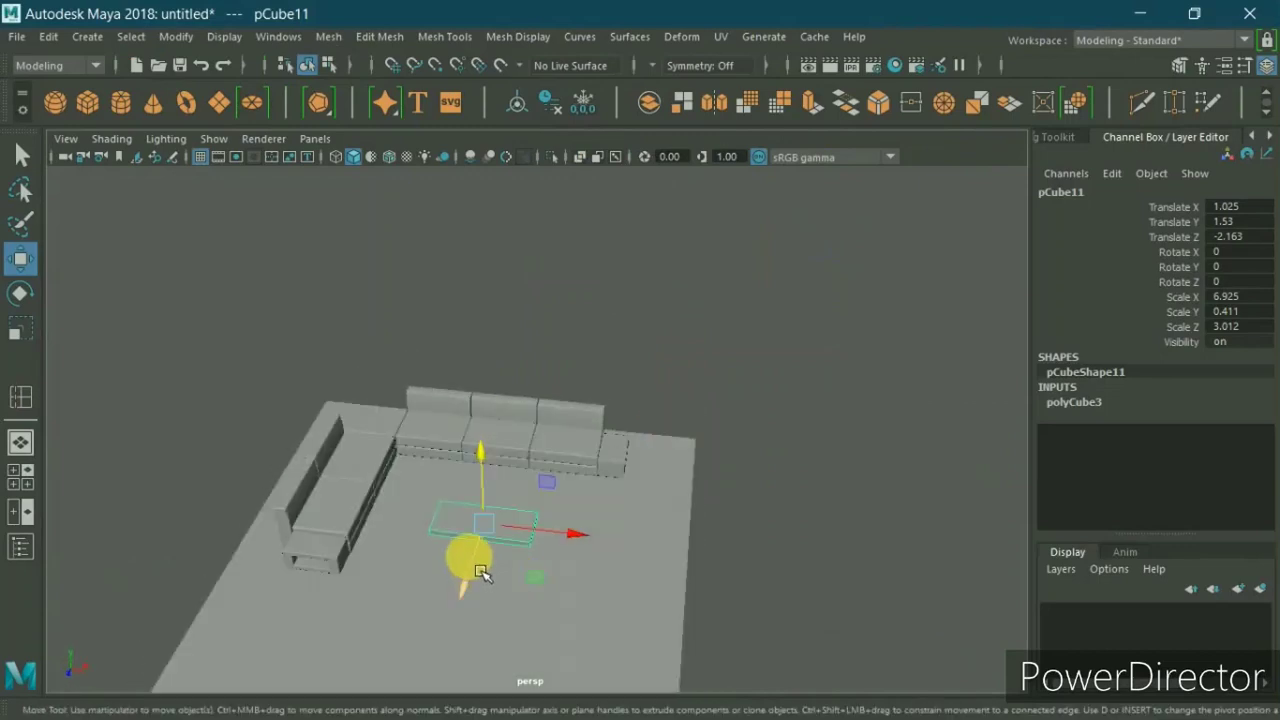
drag(481, 572, 482, 582)
alt+right_drag(483, 584, 694, 510)
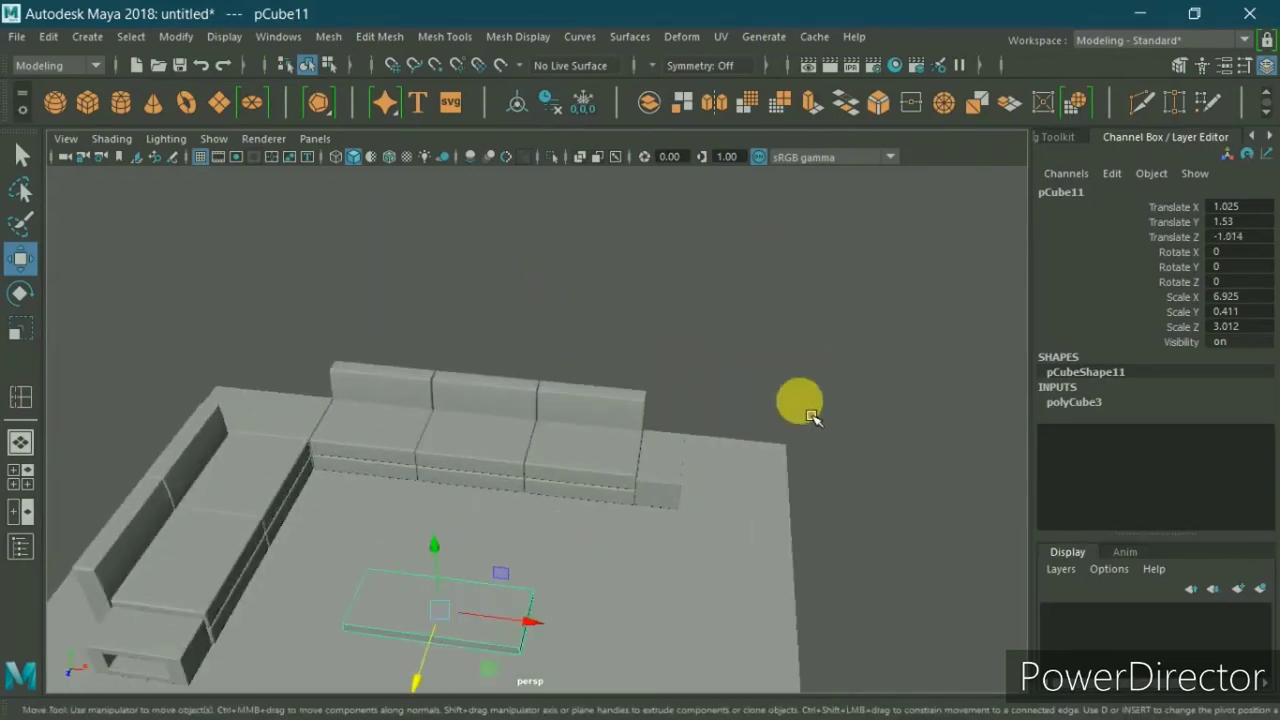
shift+right_drag(757, 263, 663, 266)
Step: Insert three edge loops across the slab: near each end and one in between
alt+right_drag(671, 486, 648, 610)
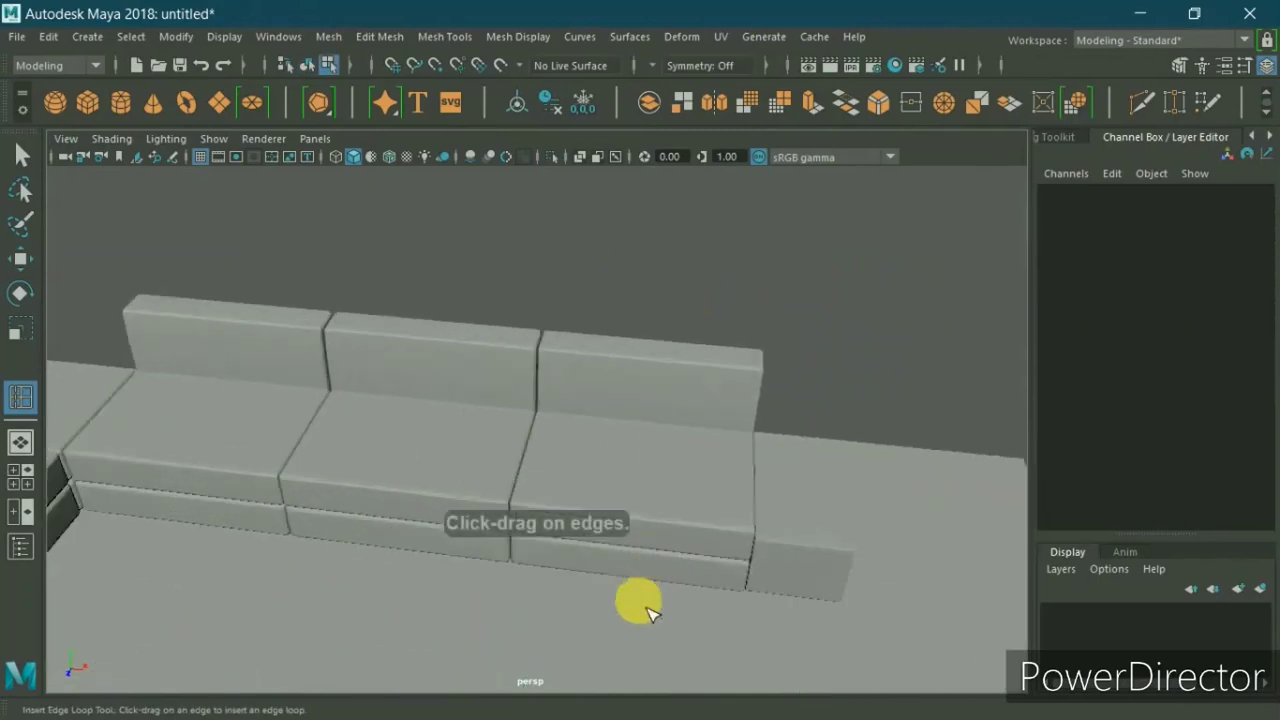
alt+middle_drag(648, 610, 700, 291)
alt+drag(700, 291, 651, 391)
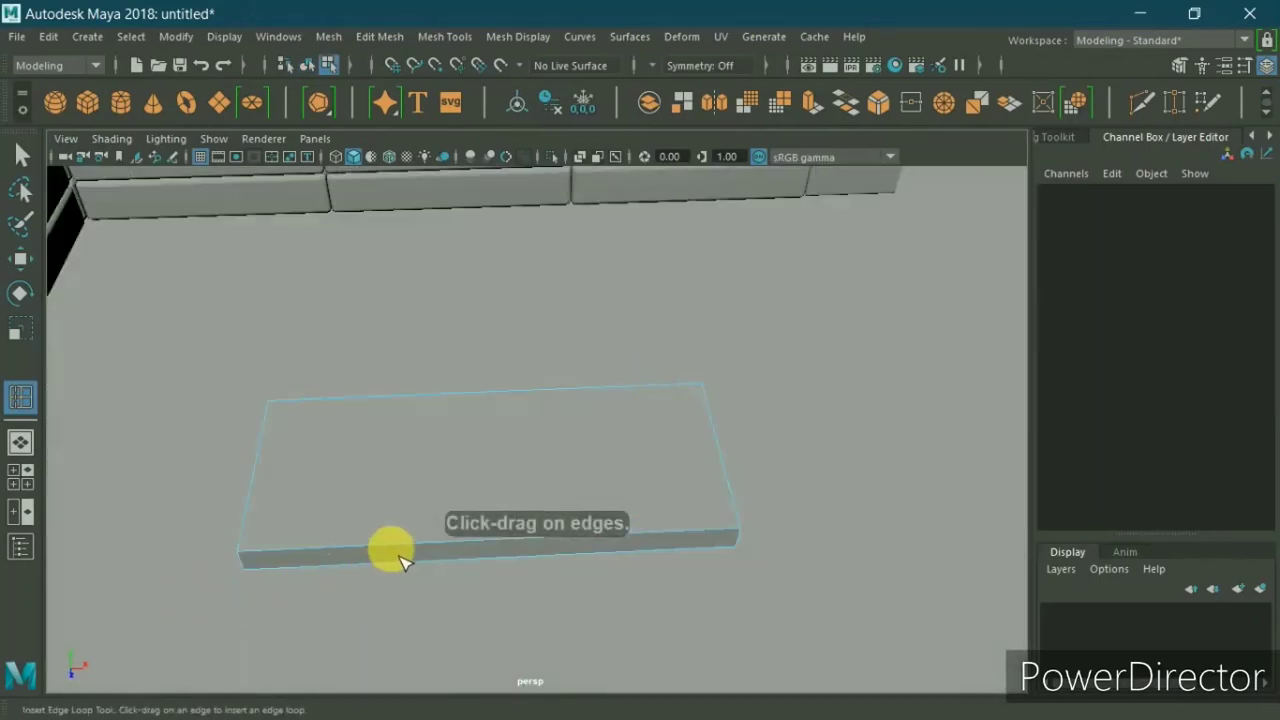
drag(397, 557, 300, 562)
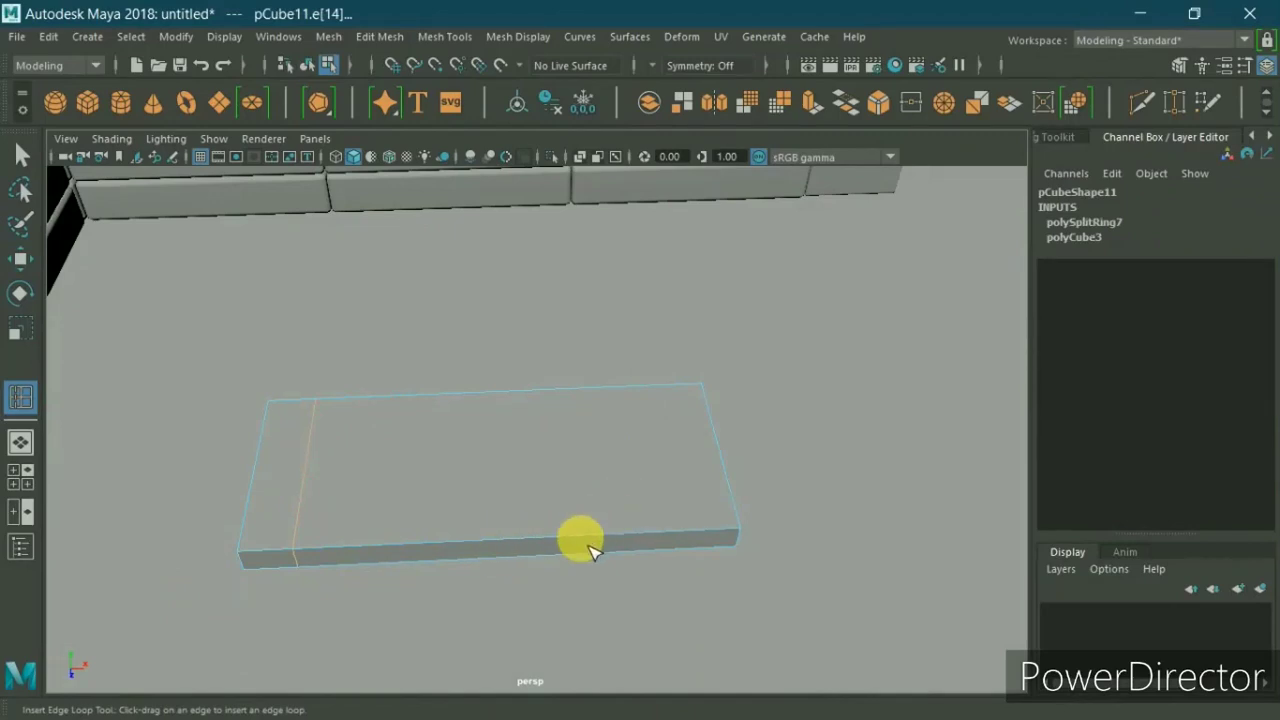
click(672, 548)
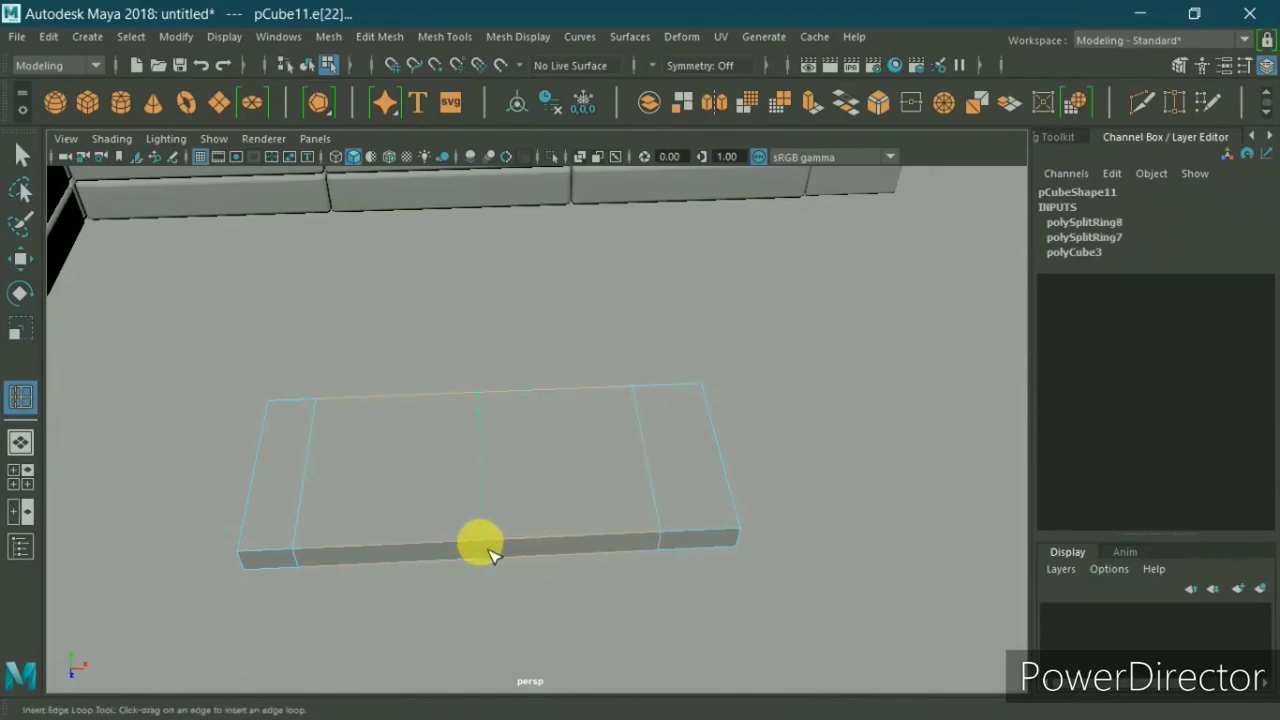
click(475, 560)
Step: Duplicate the coffee-table slab and lift the copy along Y in the side view
right_drag(590, 205, 623, 120)
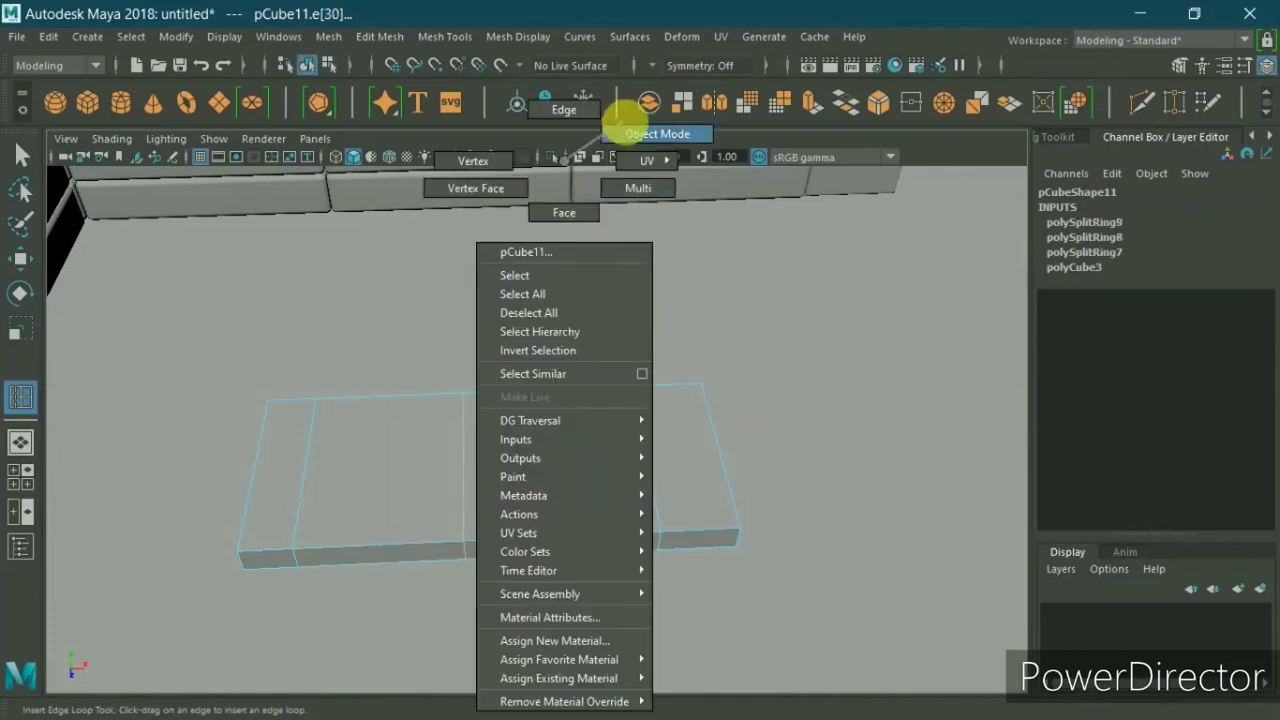
key(w)
click(600, 455)
alt+drag(623, 463, 614, 449)
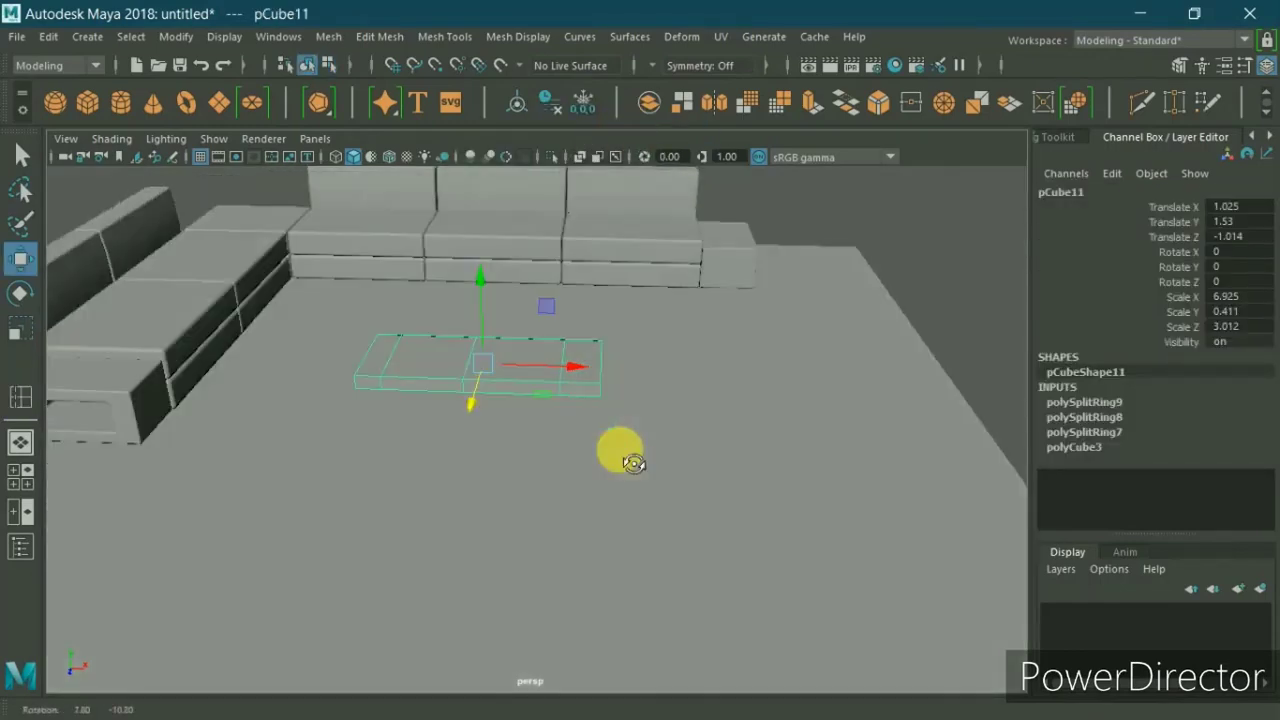
key(ctrl+d)
key(space)
key(space)
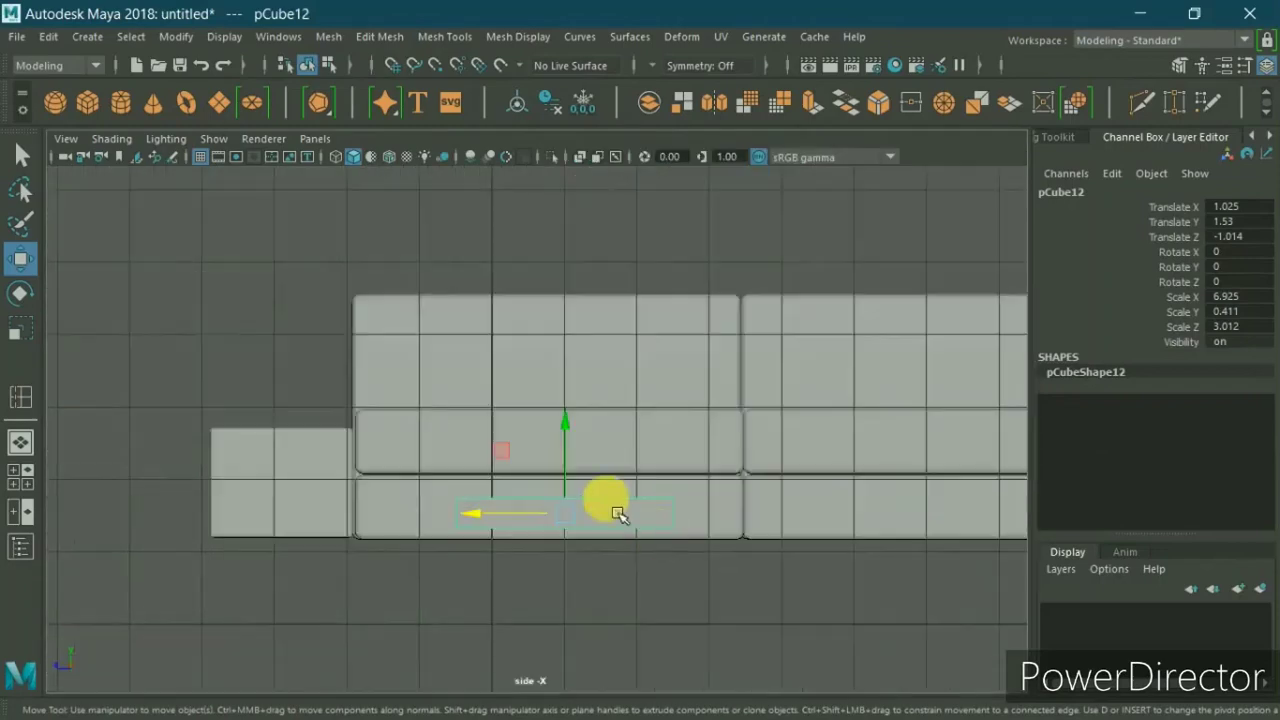
scroll(620, 530, up, 2)
scroll(600, 540, up, 2)
drag(586, 523, 585, 422)
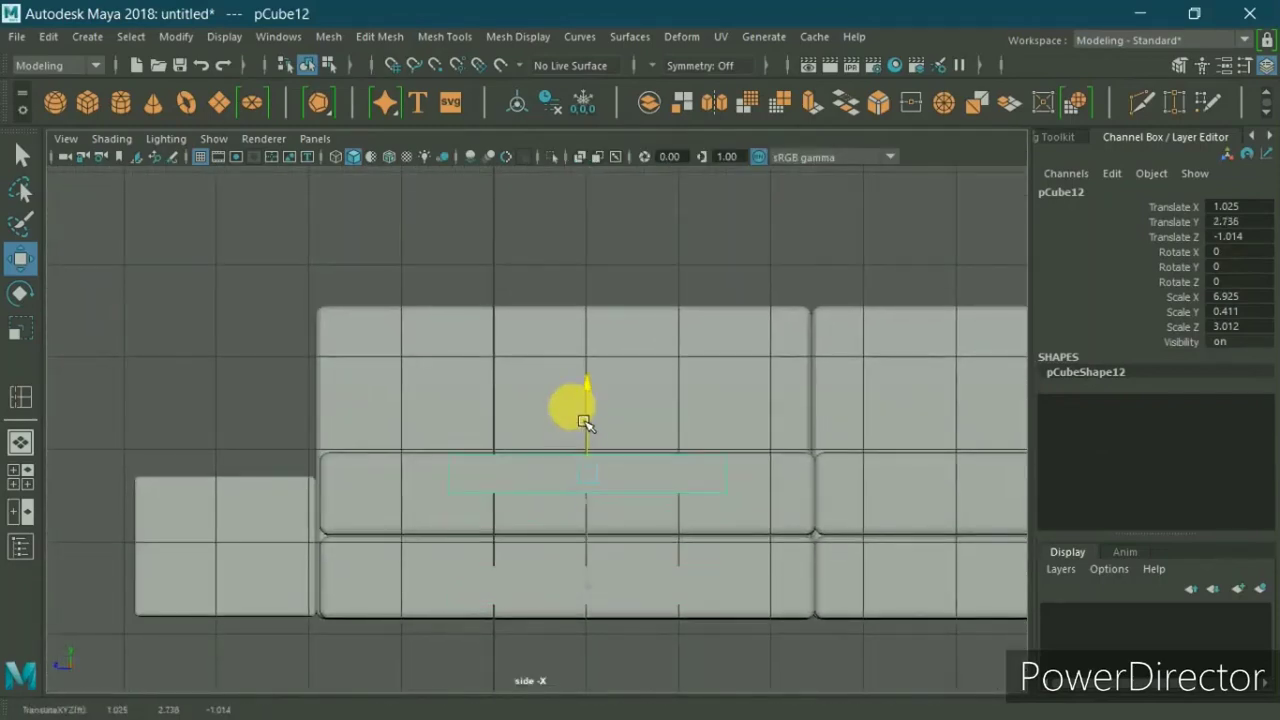
Step: Check the raised slab in perspective and lift it further to about Translate Y 3.01
key(space)
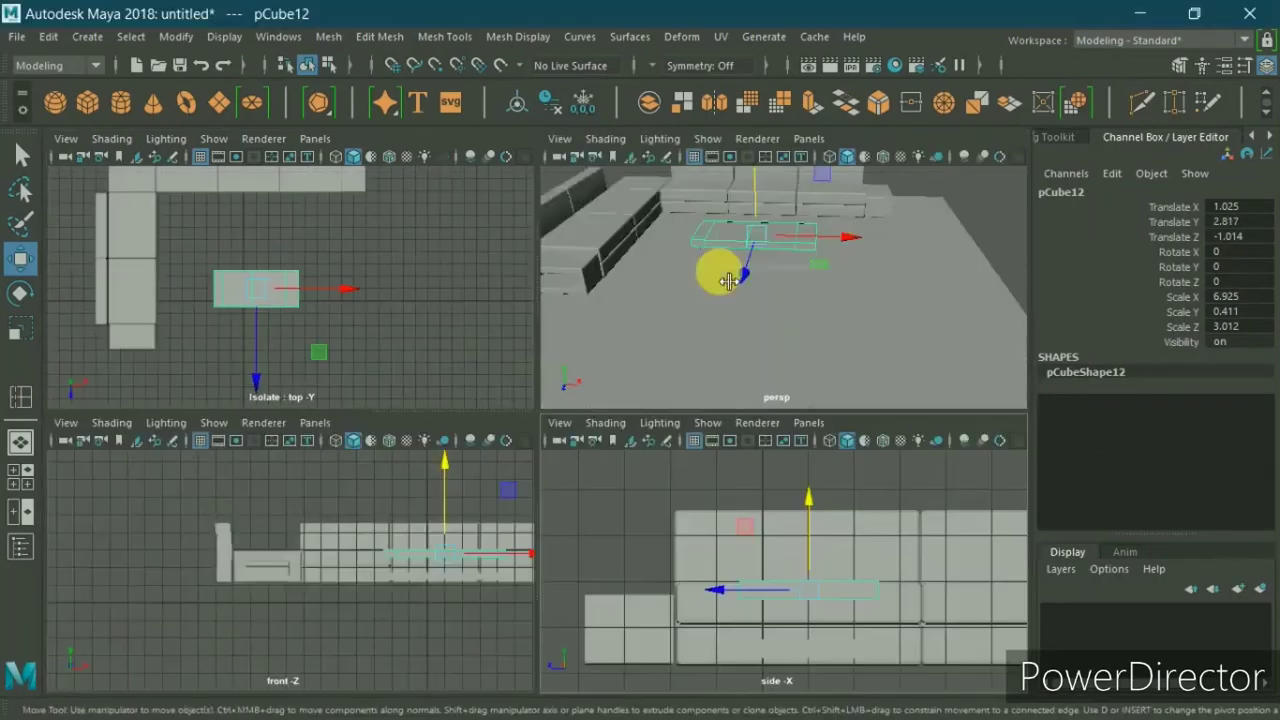
key(space)
mouse_move(748, 326)
alt+mouse_down()
mouse_move(700, 309)
mouse_move(776, 330)
alt+mouse_up()
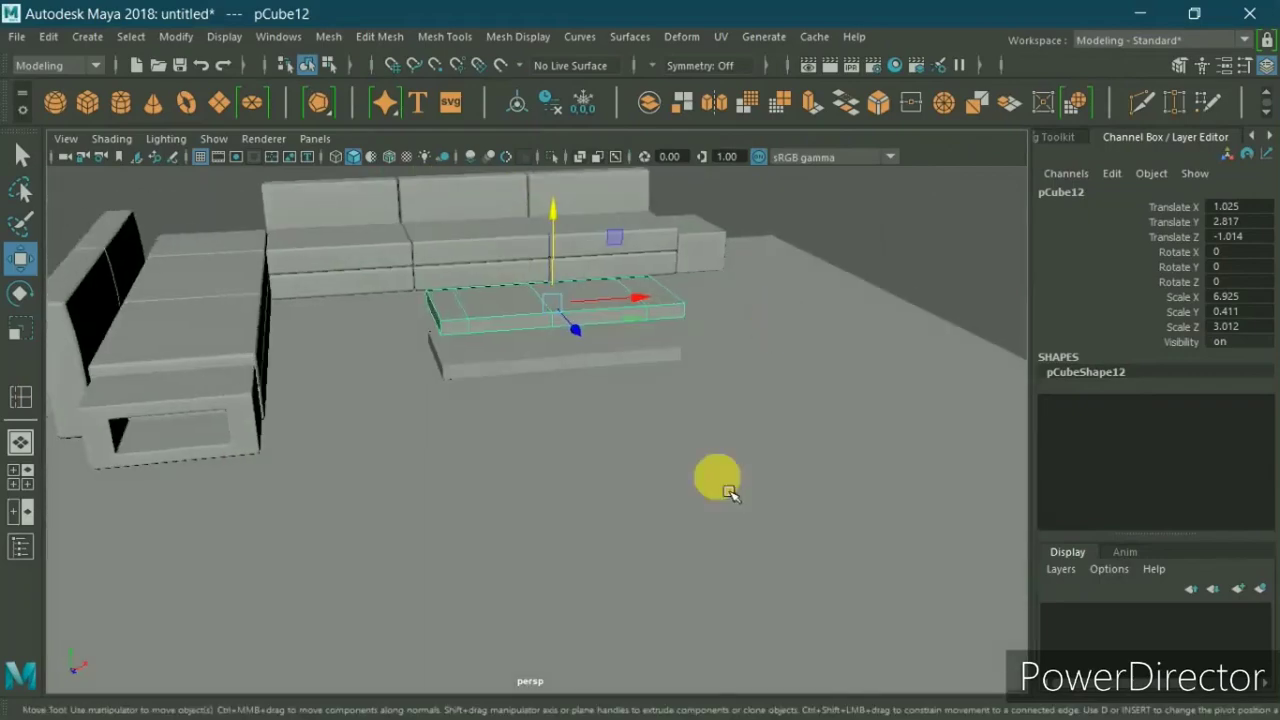
key(space)
key(space)
drag(596, 424, 597, 402)
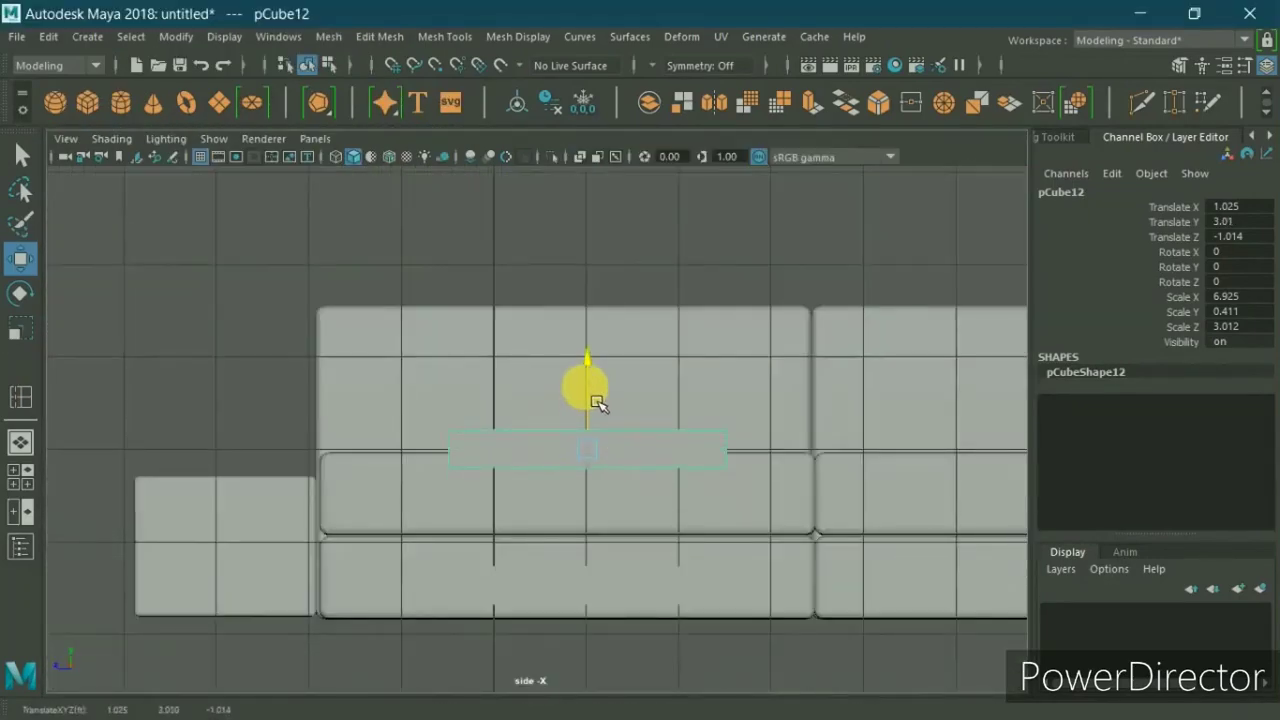
key(space)
key(space)
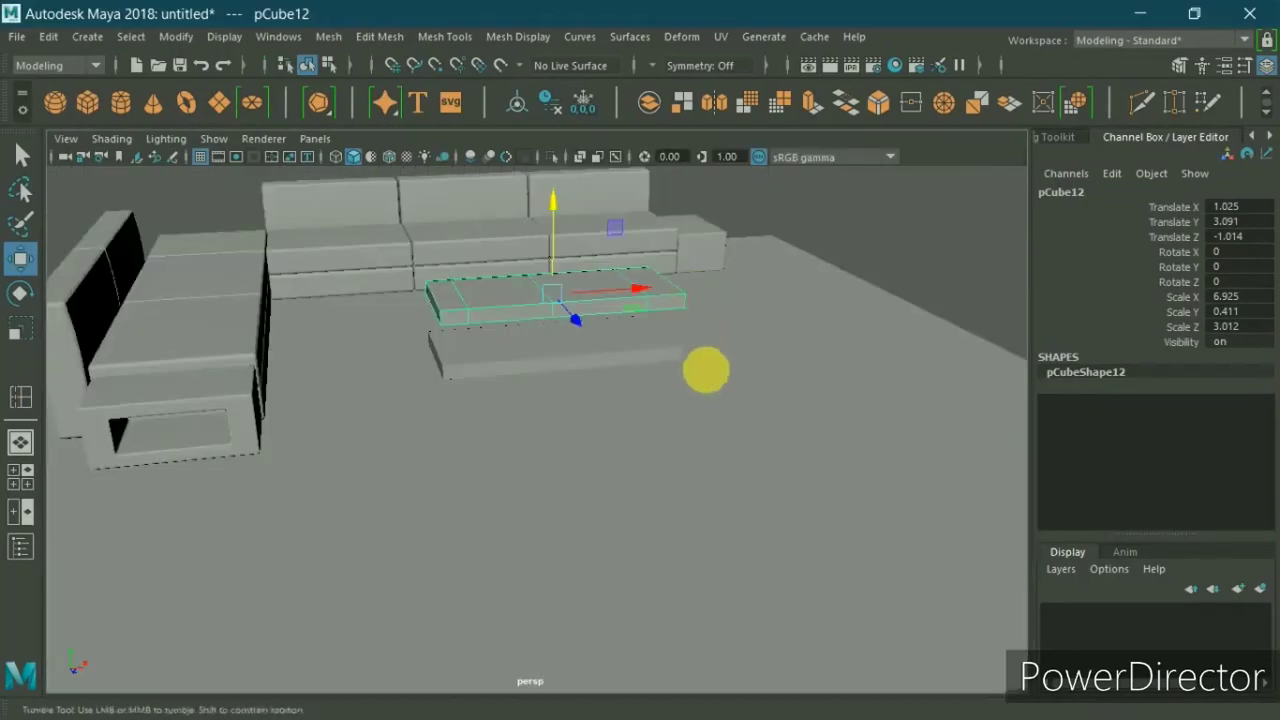
Step: Select both table slabs and combine them into a single mesh
mouse_move(690, 378)
alt+mouse_down()
mouse_move(594, 457)
mouse_move(483, 438)
mouse_move(766, 471)
mouse_move(737, 443)
mouse_move(770, 403)
alt+mouse_up()
click(585, 460)
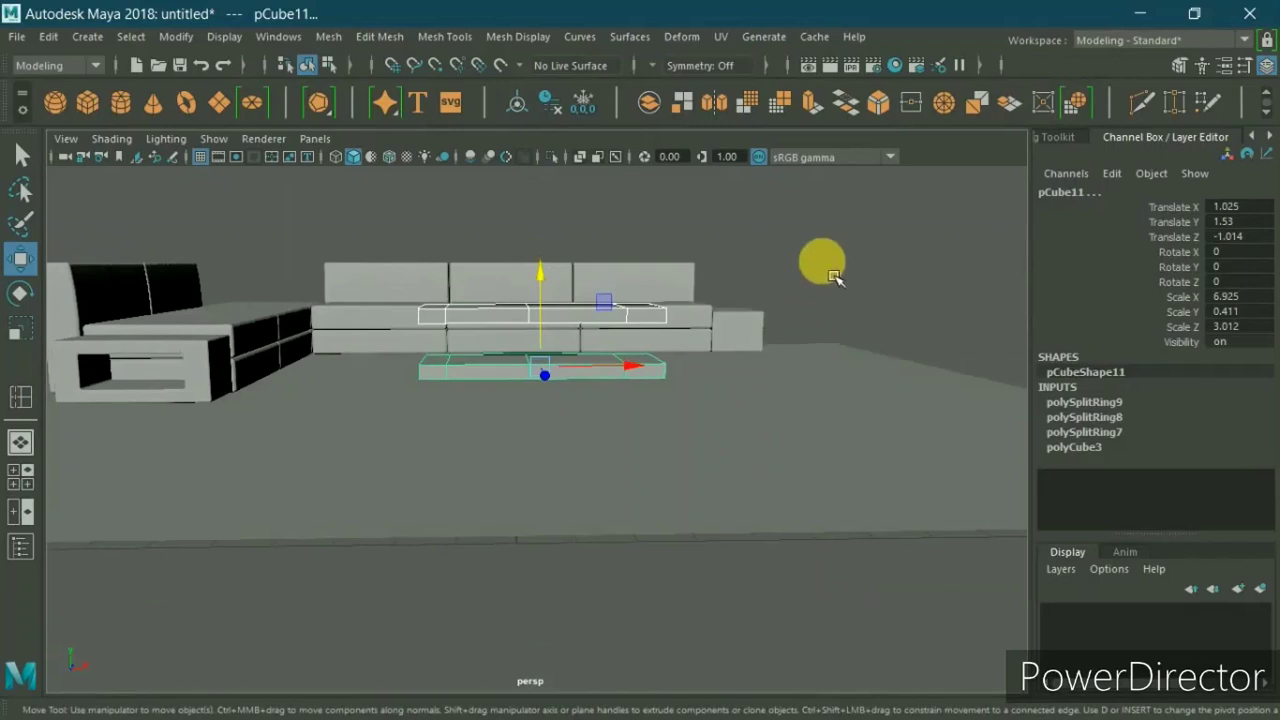
shift+right_drag(835, 277, 794, 580)
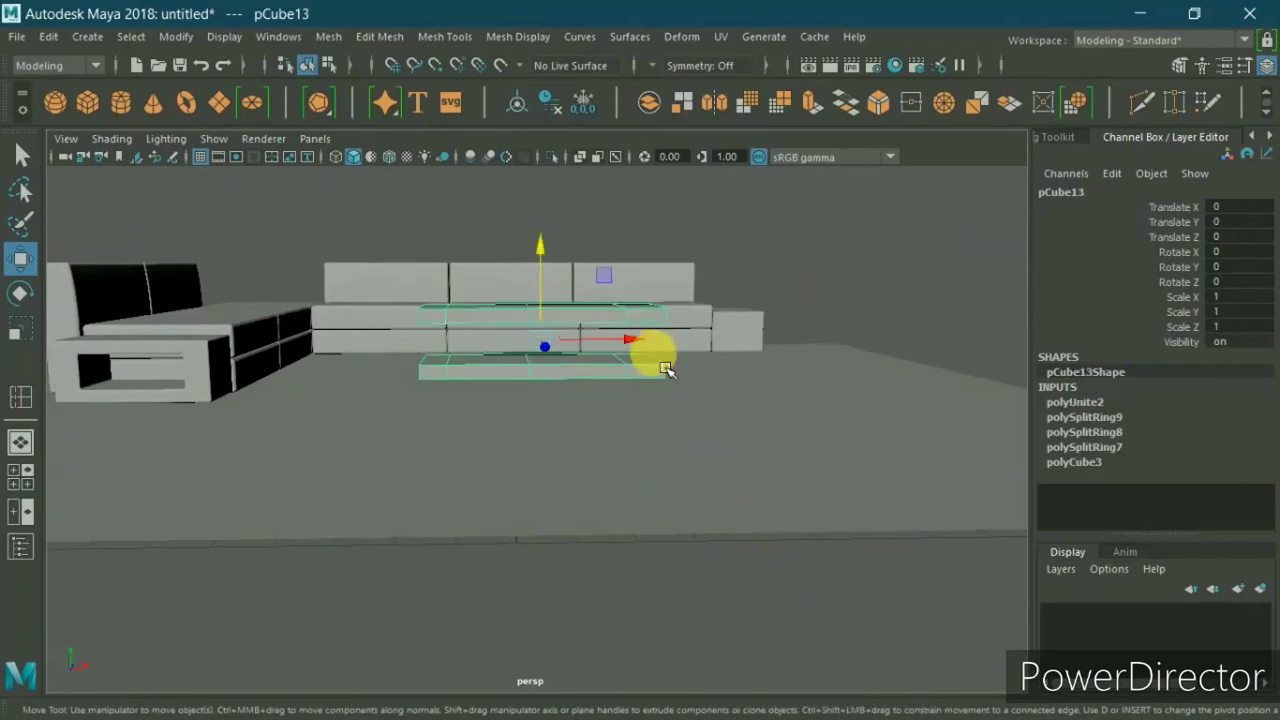
alt+drag(666, 369, 837, 337)
Step: In face mode, select the matching left end faces of the upper and lower slabs
right_click(820, 229)
click(800, 249)
scroll(498, 452, up, 3)
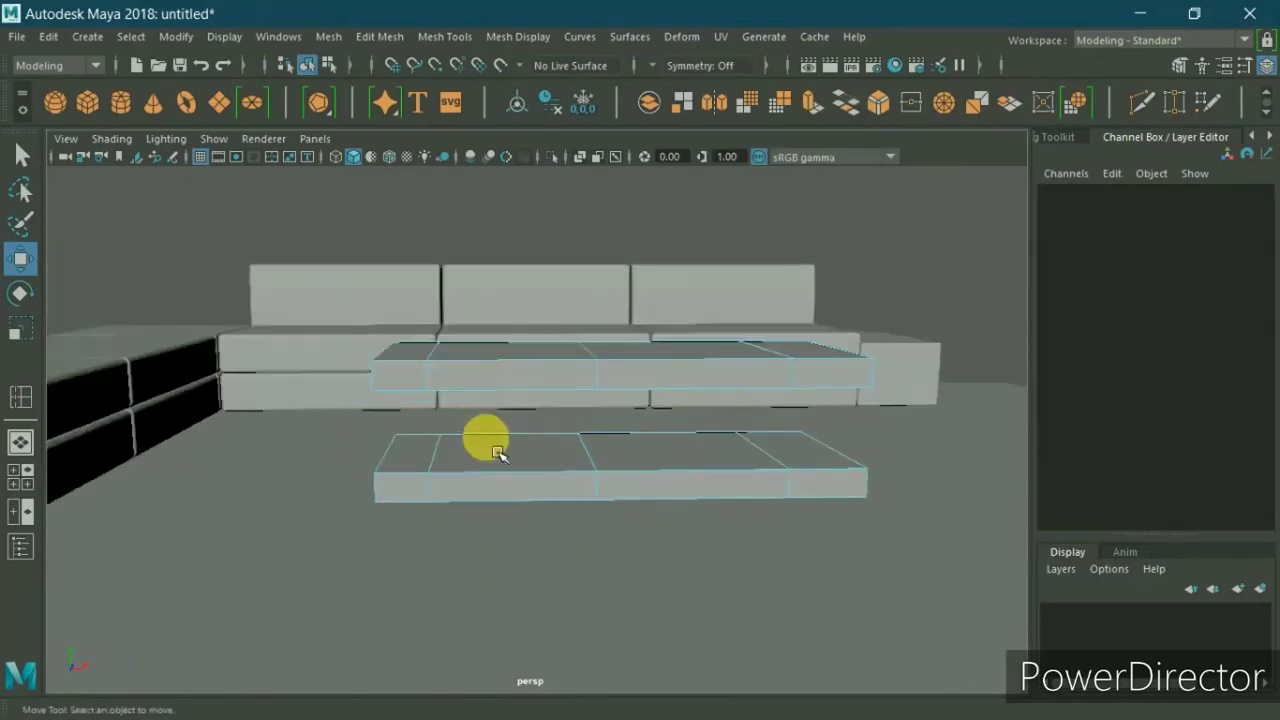
scroll(498, 452, up, 3)
scroll(523, 414, down, 1)
scroll(528, 428, up, 1)
scroll(408, 428, up, 2)
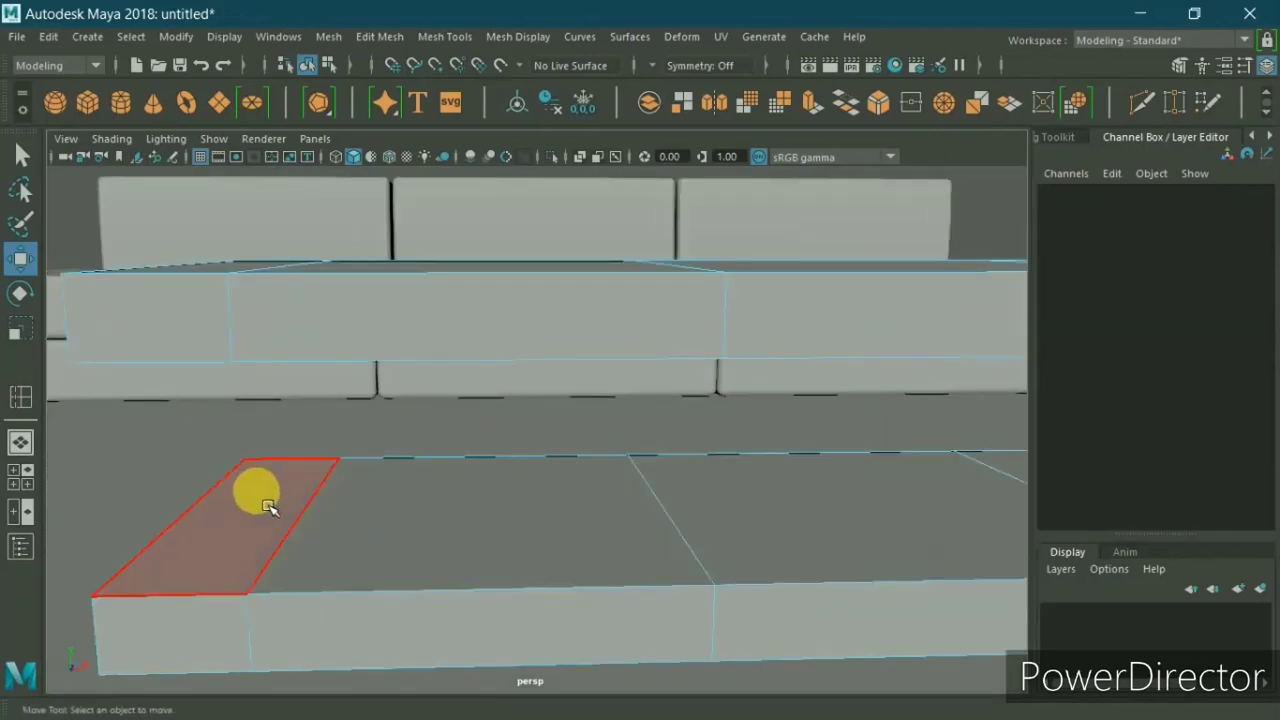
click(268, 506)
alt+drag(400, 509, 435, 473)
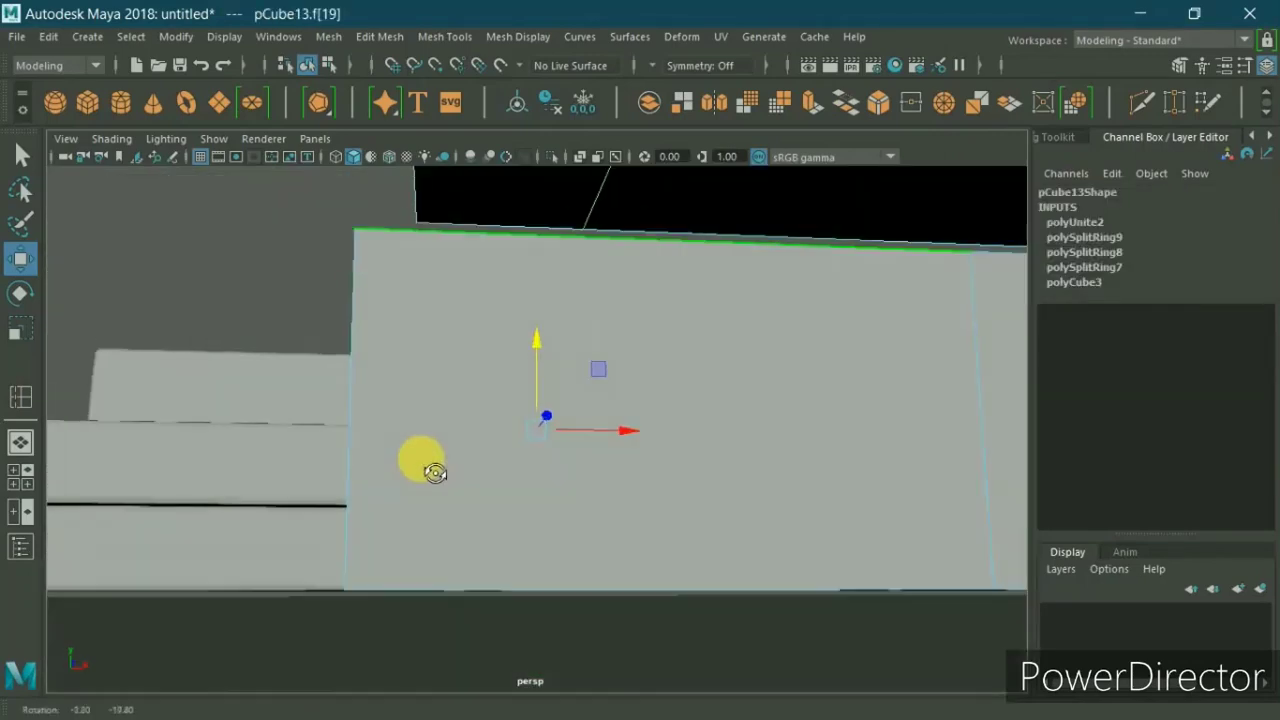
click(714, 337)
alt+drag(714, 337, 707, 429)
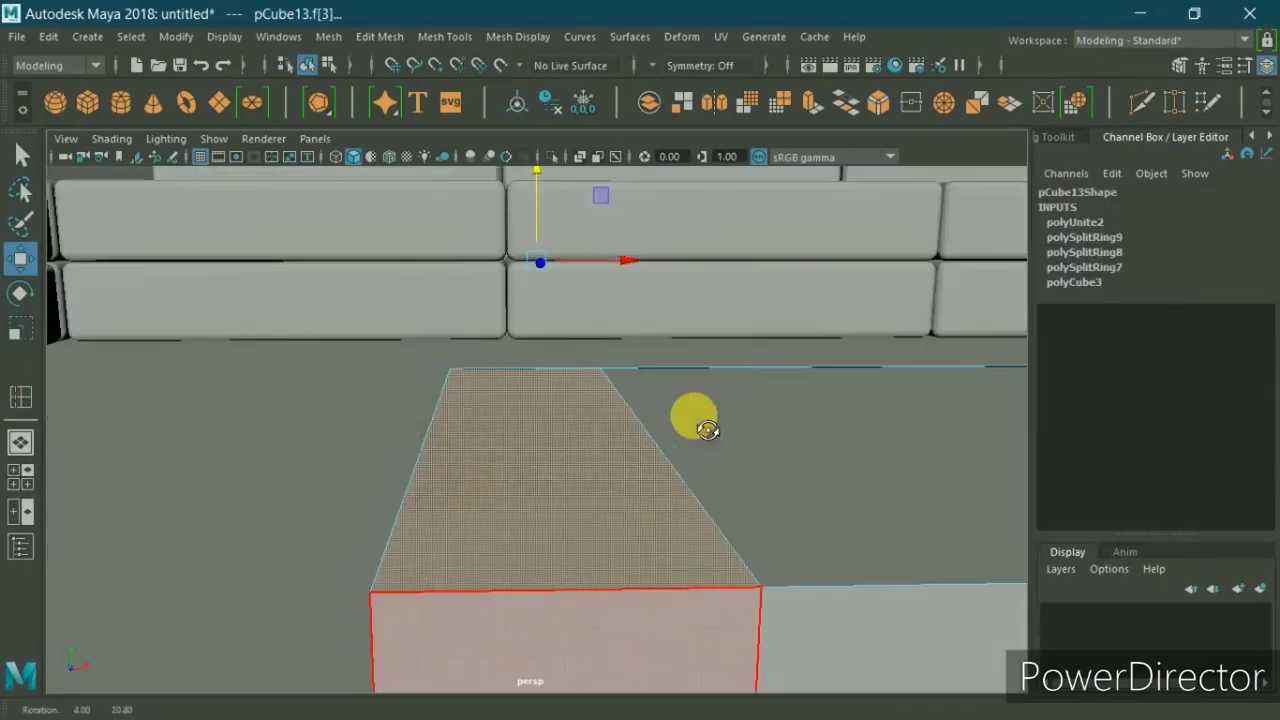
shift+click(723, 417)
Step: Bridge the two end faces into a solid side wall, forming a C-shaped frame
shift+right_drag(737, 278, 722, 538)
mouse_move(714, 528)
alt+mouse_down()
mouse_move(743, 500)
mouse_move(708, 487)
alt+mouse_up()
scroll(720, 500, down, 5)
scroll(806, 514, down, 3)
mouse_move(806, 514)
alt+mouse_down()
mouse_move(617, 491)
mouse_move(759, 489)
mouse_move(751, 477)
mouse_move(709, 491)
mouse_move(697, 477)
mouse_move(712, 491)
alt+mouse_up()
click(660, 480)
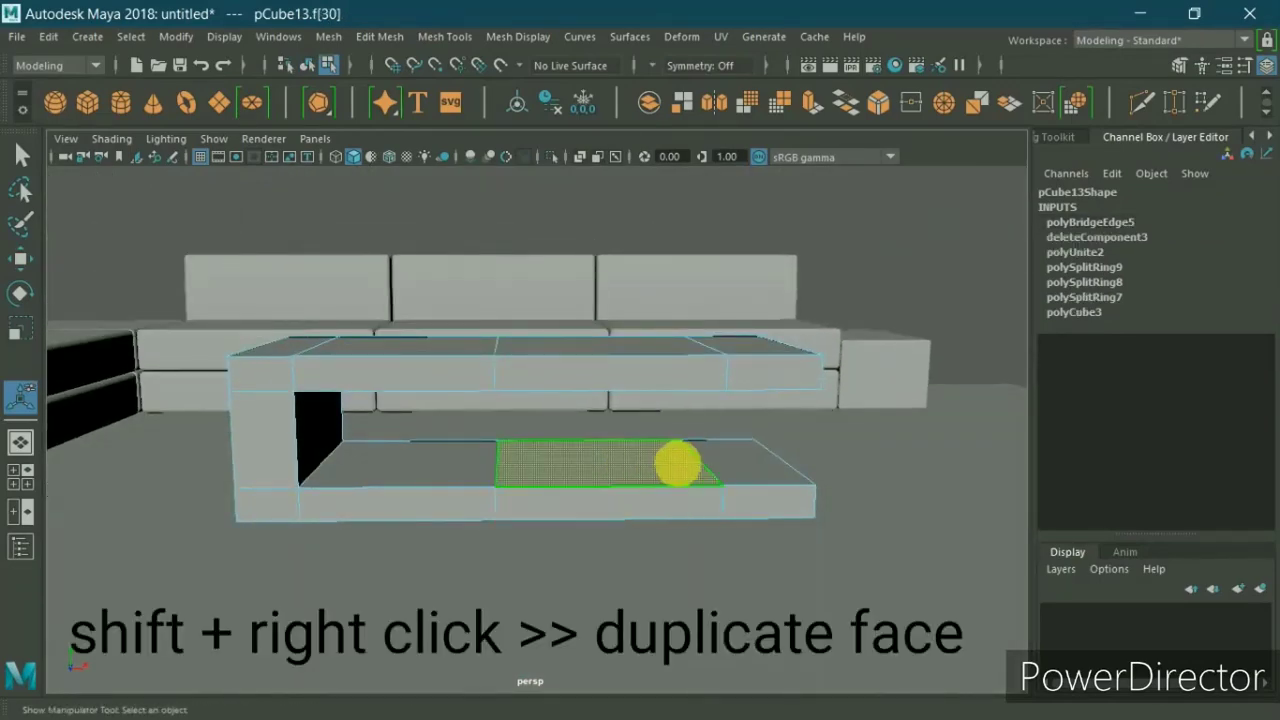
Step: Duplicate the lower shelf's middle face as a separate piece
shift+right_click(678, 462)
click(680, 597)
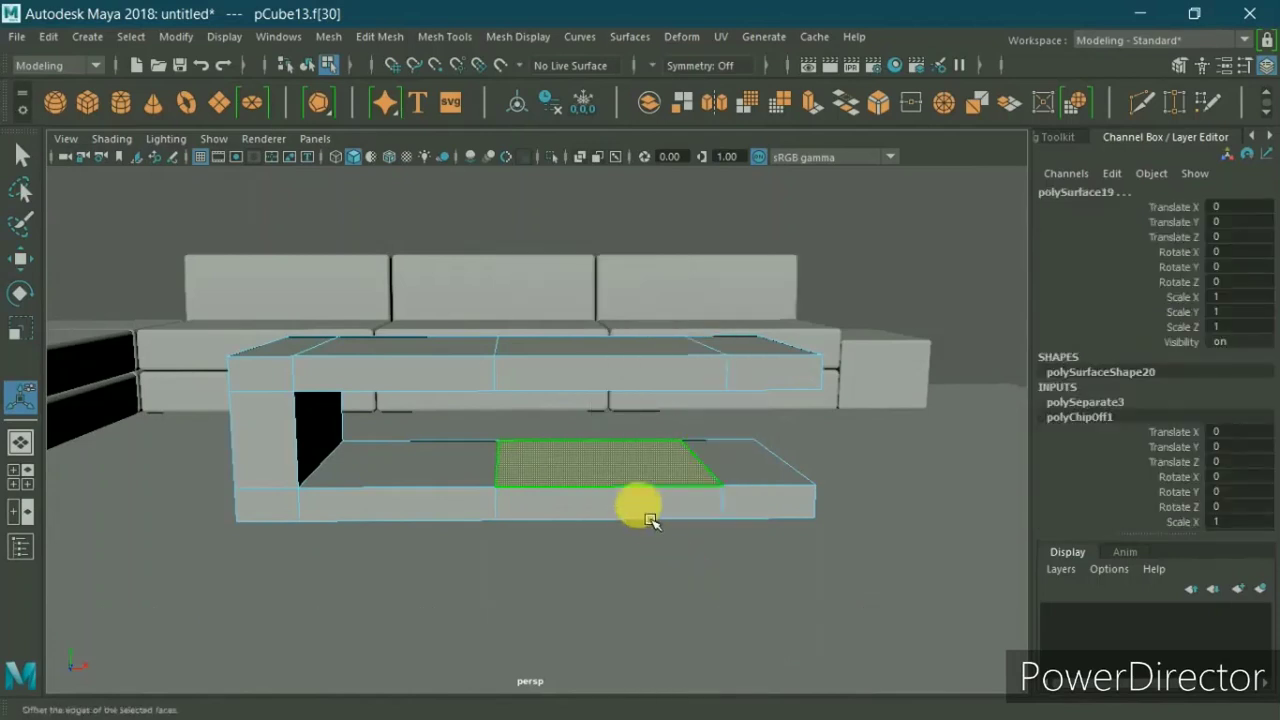
right_drag(666, 175, 743, 134)
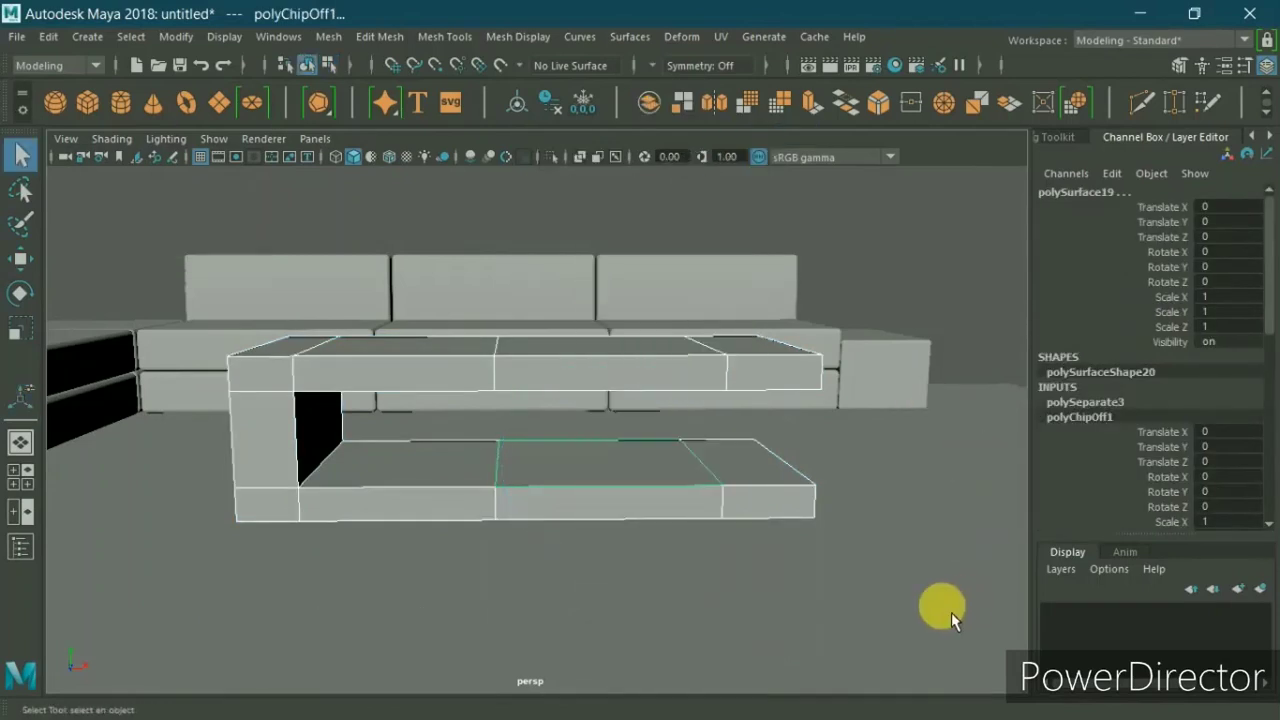
click(504, 490)
click(663, 466)
click(623, 471)
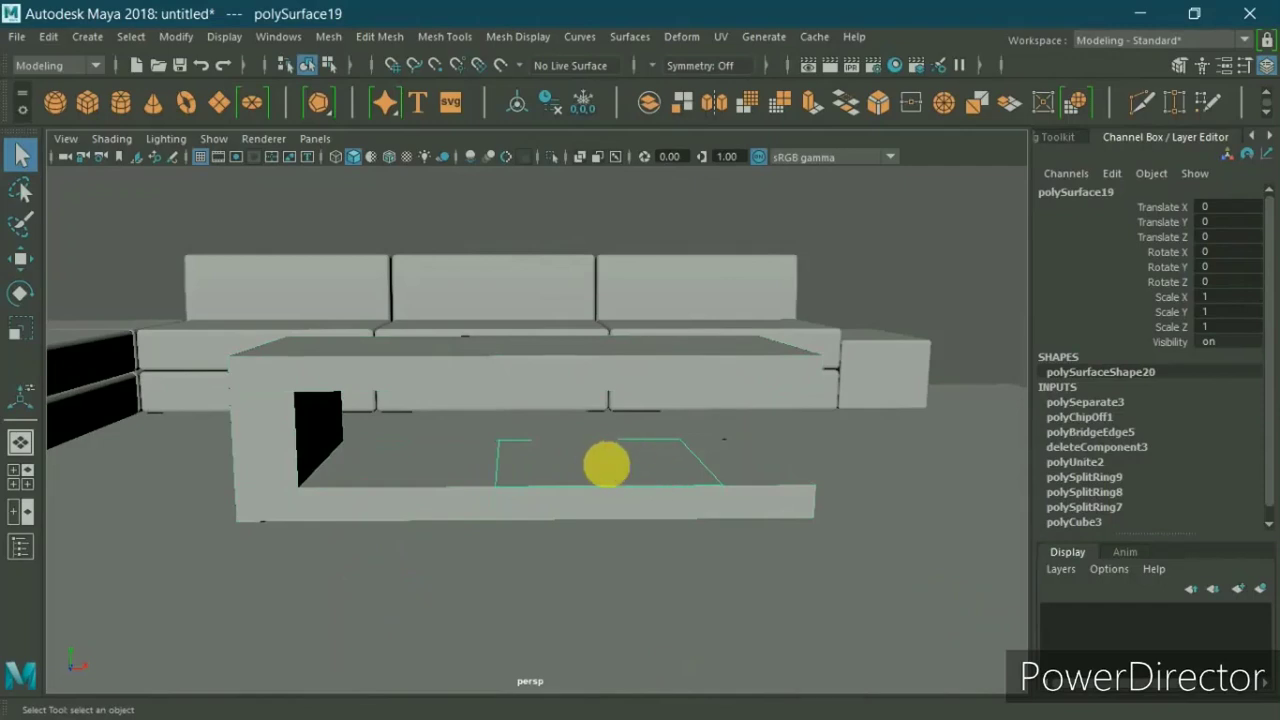
Step: Extrude the duplicated face upward by 0.976 to form a drawer box
right_drag(607, 465, 605, 211)
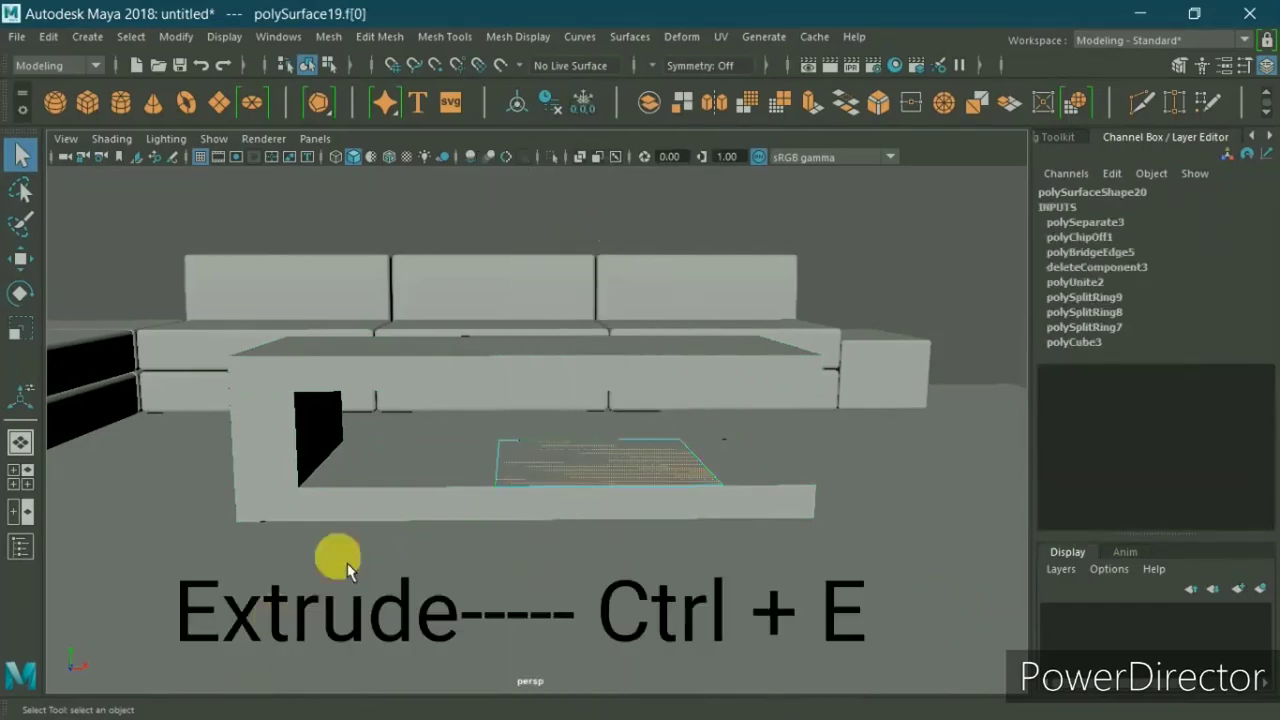
key(ctrl+e)
mouse_move(604, 422)
mouse_down()
mouse_move(595, 398)
mouse_move(612, 388)
mouse_move(657, 445)
mouse_move(754, 451)
mouse_move(791, 471)
mouse_move(760, 520)
mouse_up()
mouse_move(651, 415)
mouse_down()
mouse_move(647, 379)
mouse_move(671, 377)
mouse_move(737, 423)
mouse_move(543, 420)
mouse_move(714, 418)
mouse_up()
right_drag(669, 491, 740, 134)
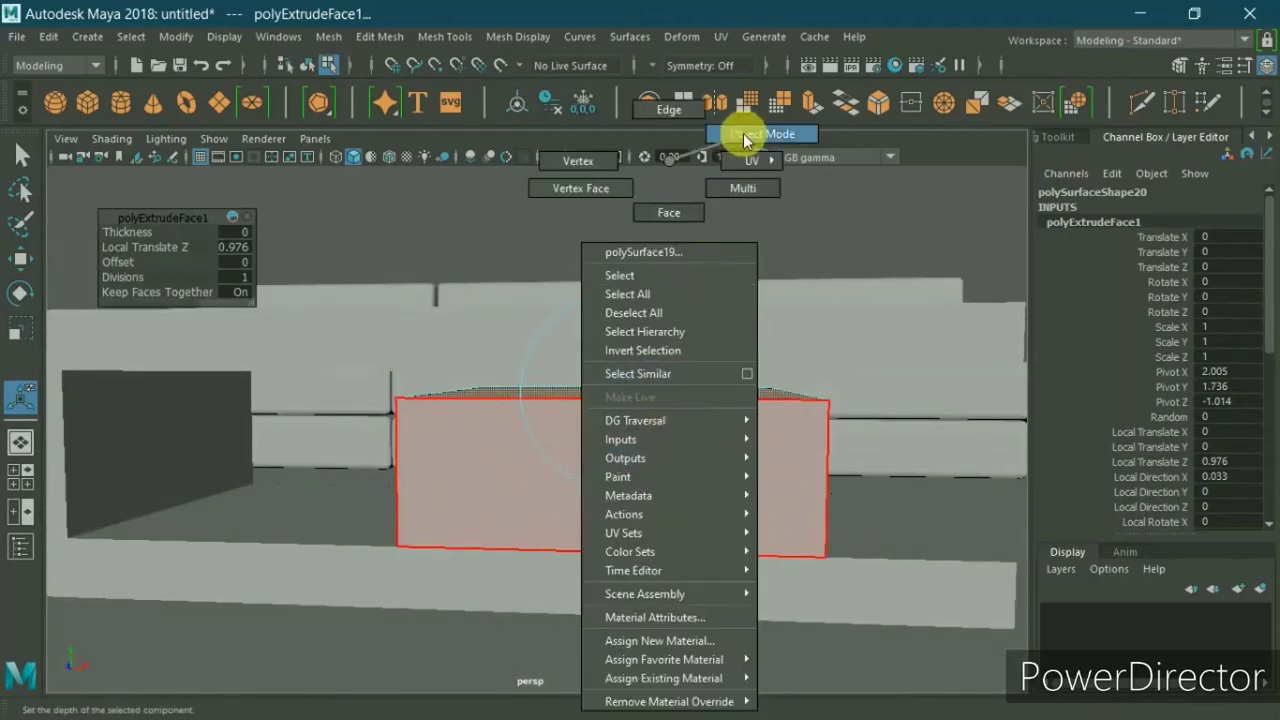
click(776, 221)
alt+drag(722, 370, 698, 383)
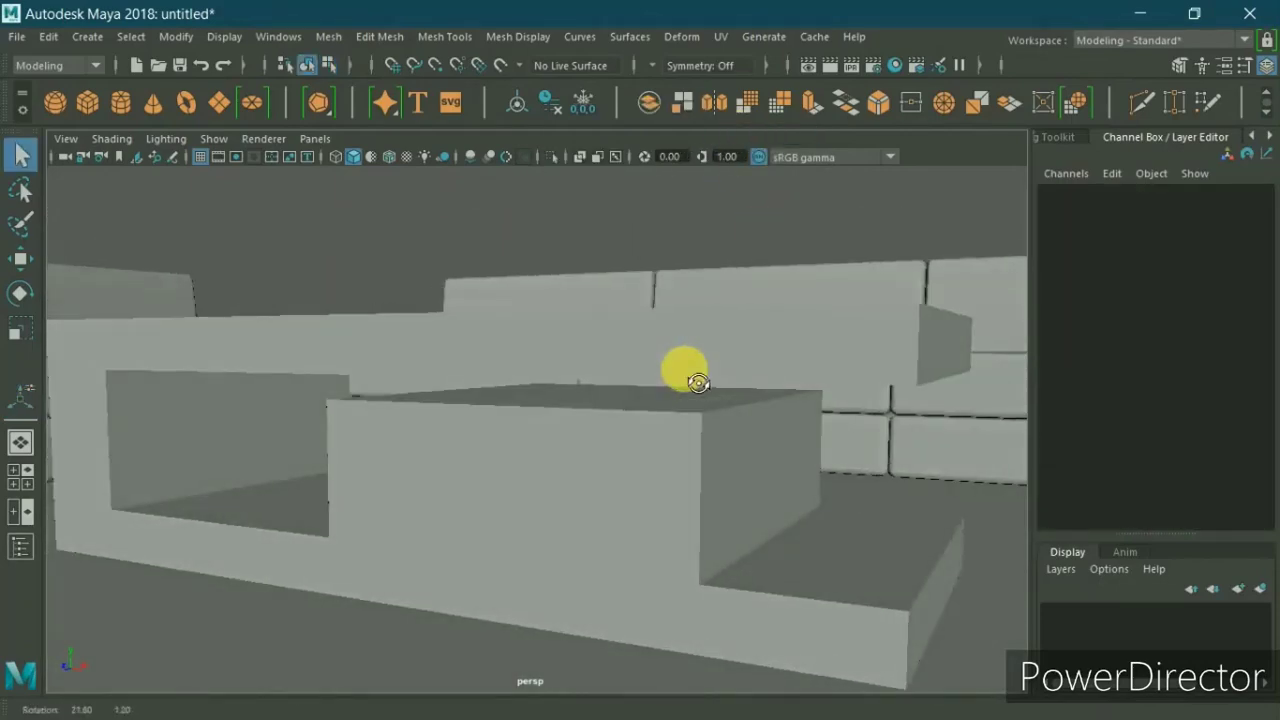
Step: Select the drawer box's front face and extract it as a separate piece
click(653, 503)
alt+drag(653, 503, 631, 506)
right_click(612, 213)
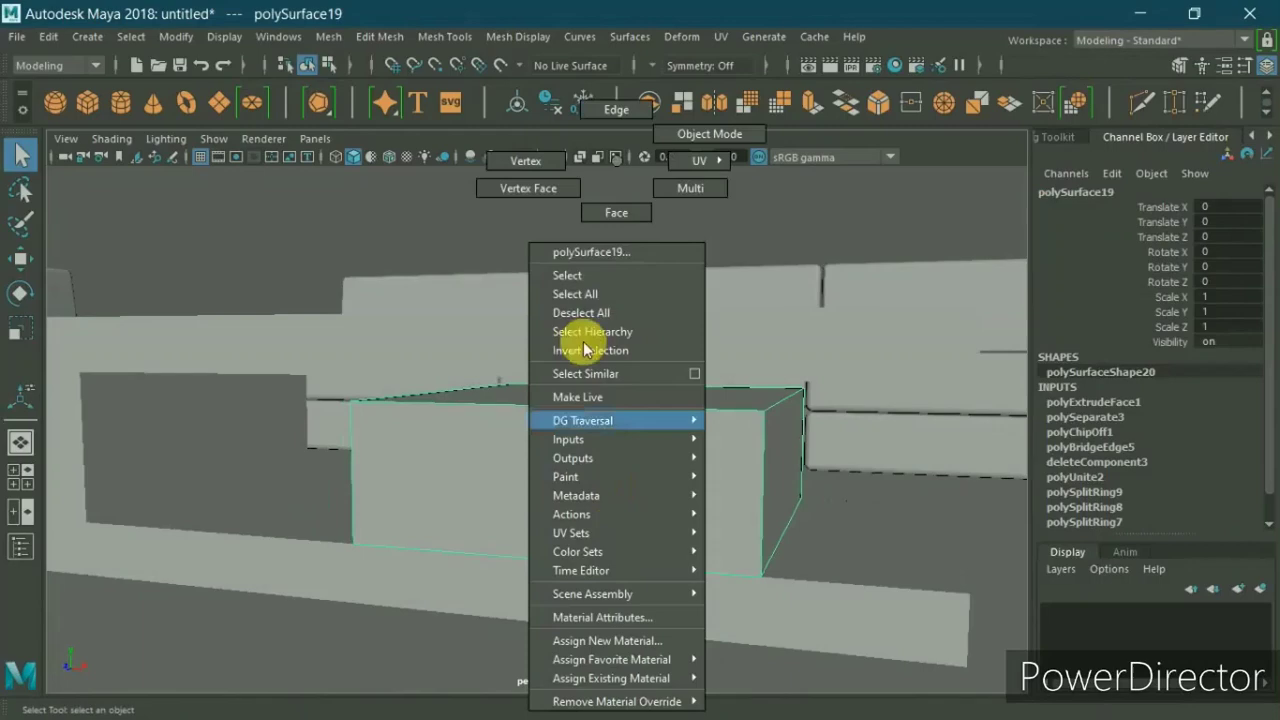
click(616, 213)
alt+drag(674, 400, 634, 400)
click(594, 466)
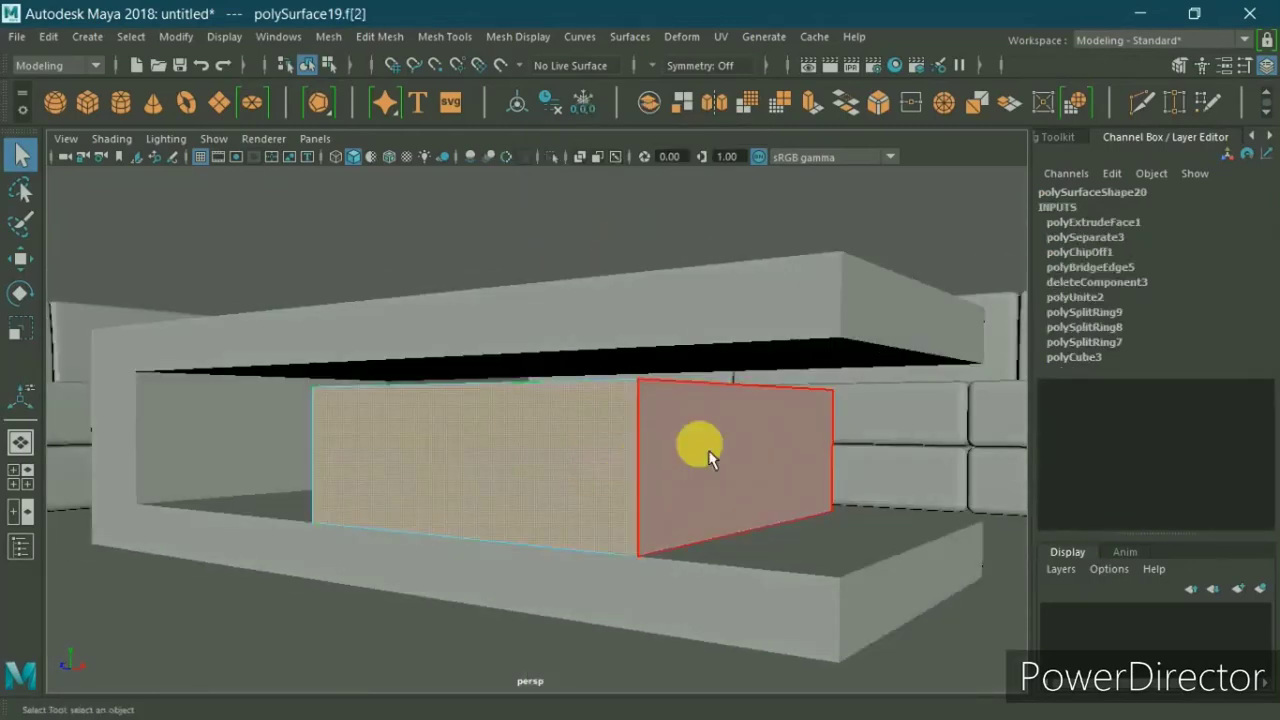
mouse_move(708, 458)
alt+mouse_down()
mouse_move(657, 451)
mouse_move(743, 463)
alt+mouse_up()
shift+right_click(594, 470)
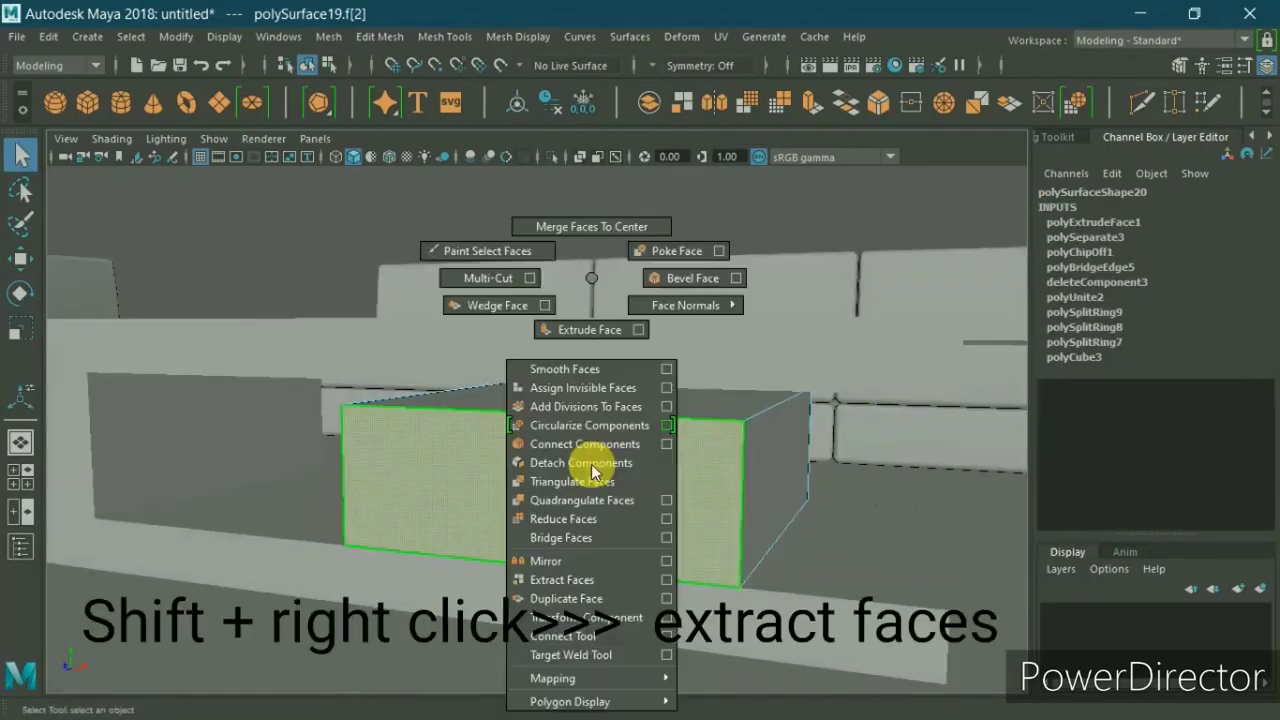
click(589, 578)
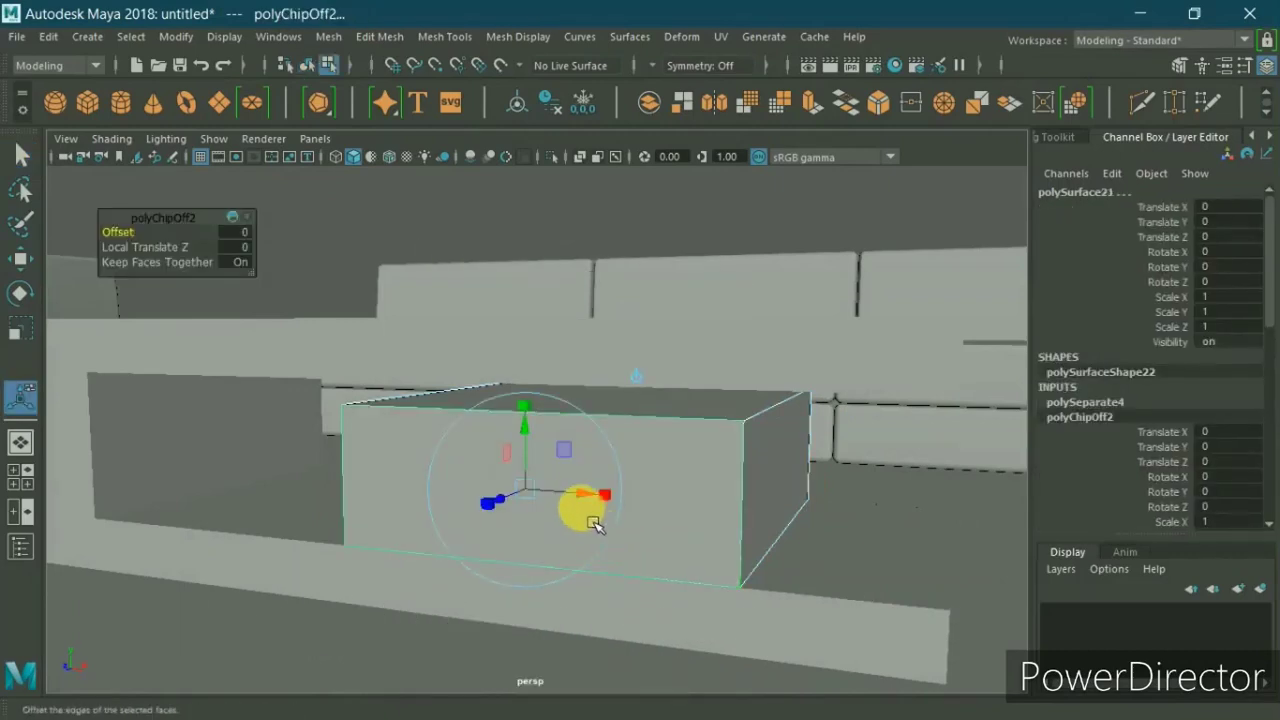
Step: Select the extracted drawer piece polySurface21 and bring up the top view
right_drag(560, 185, 650, 139)
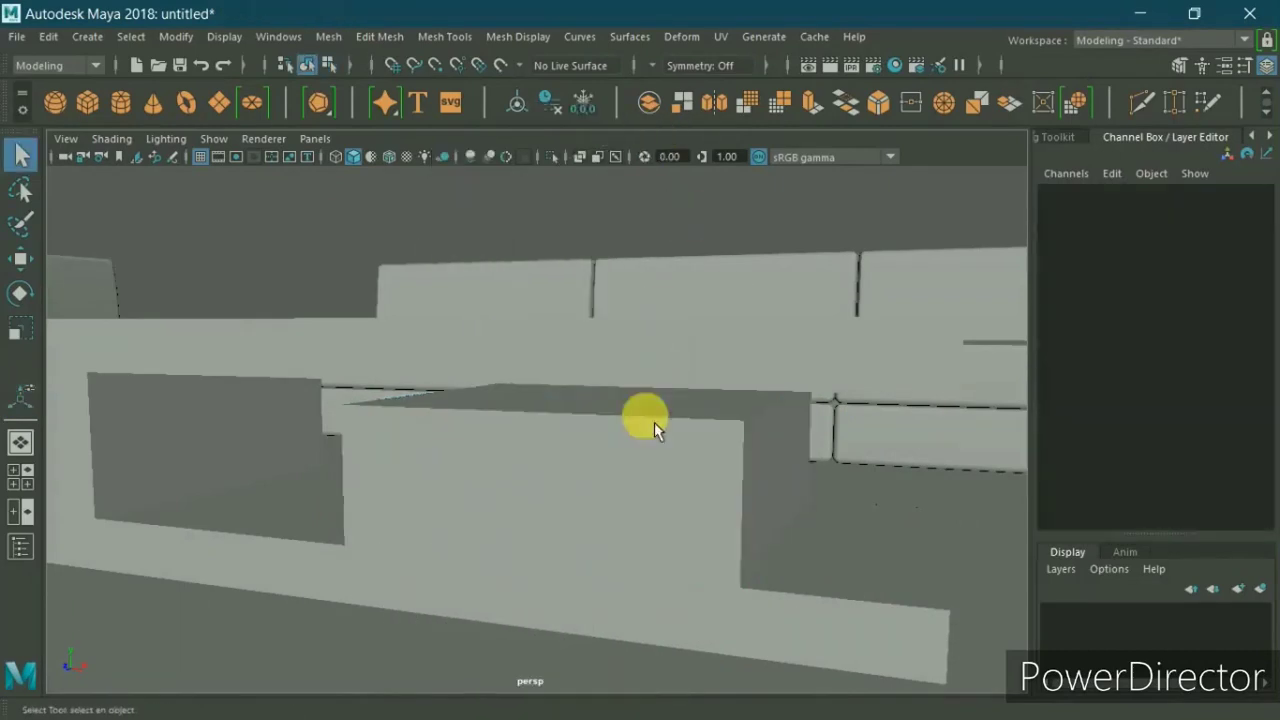
click(645, 465)
mouse_move(645, 465)
alt+mouse_down()
mouse_move(674, 474)
mouse_move(629, 486)
alt+mouse_up()
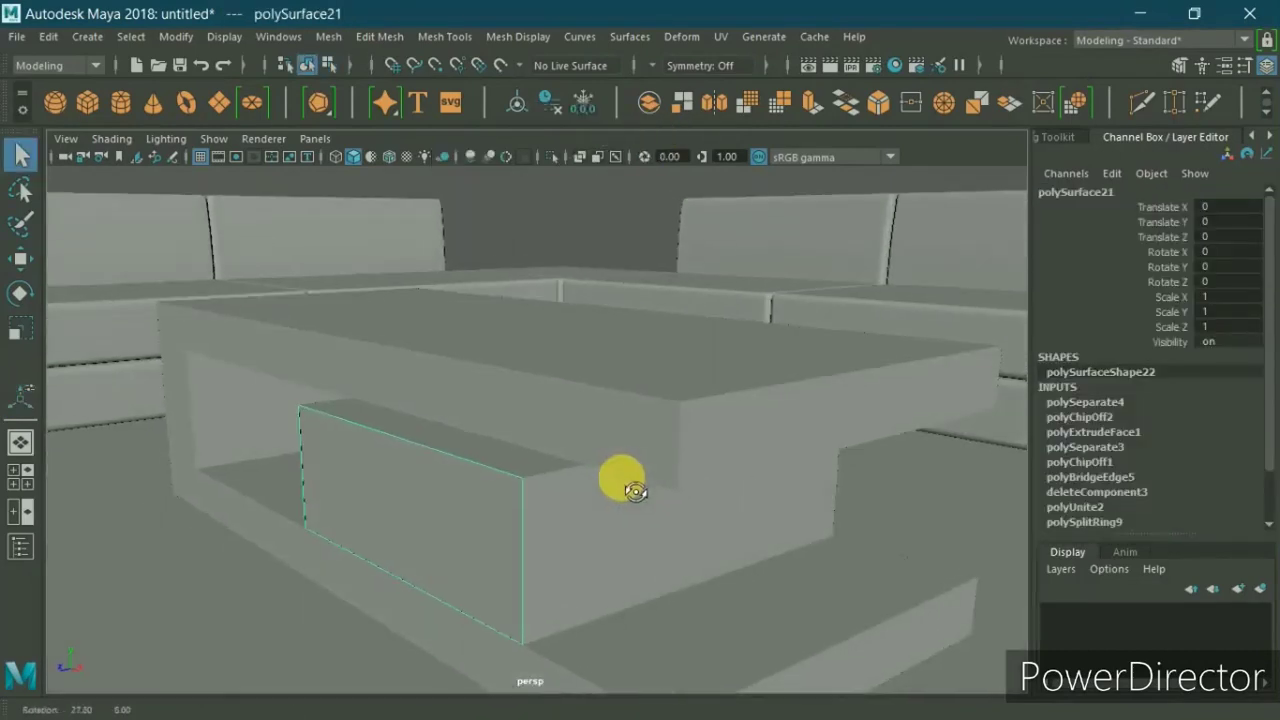
key(space)
drag(366, 314, 543, 186)
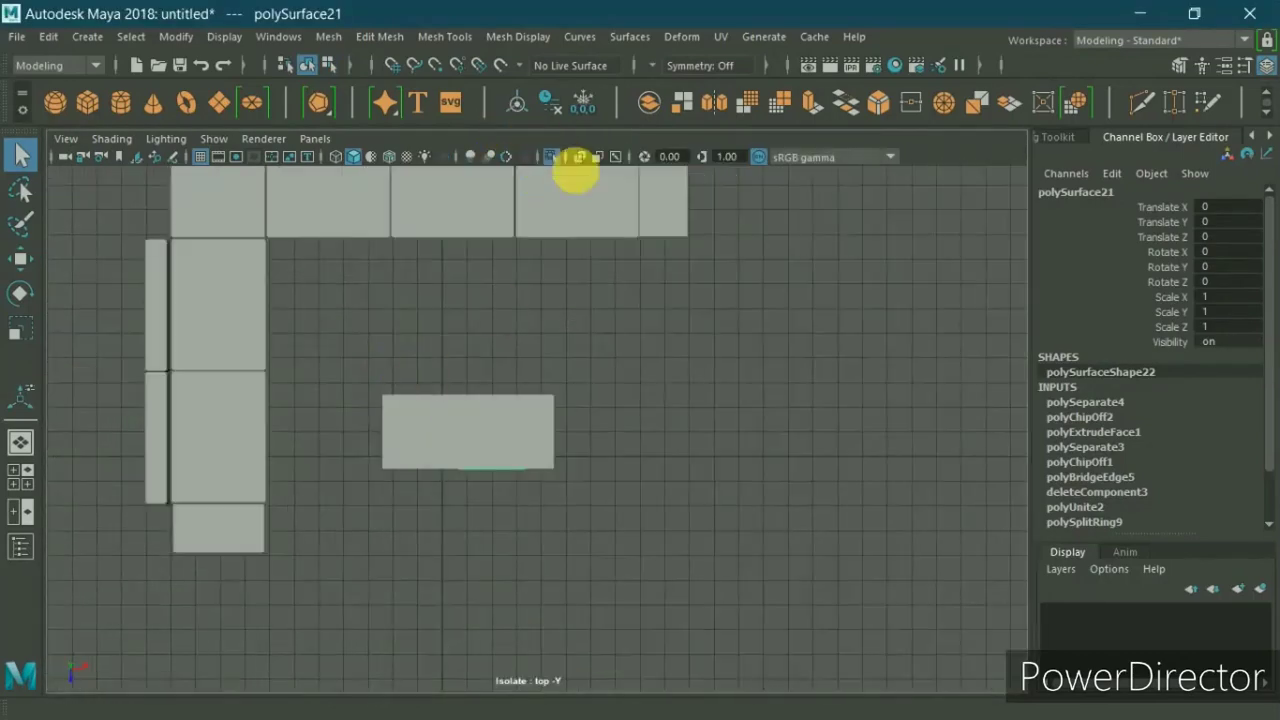
Step: Turn on X-Ray, center the drawer piece's pivot, and move it to Translate Z -1.486
click(591, 160)
scroll(586, 423, up, 3)
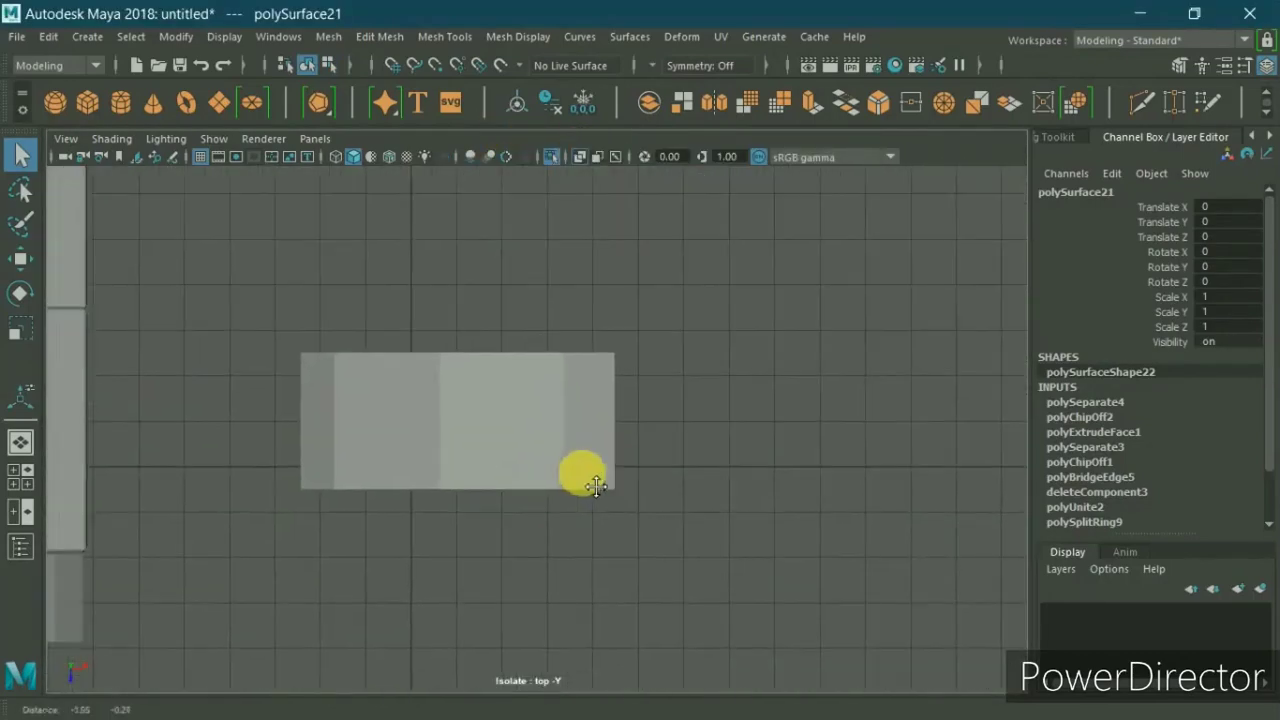
key(w)
click(175, 36)
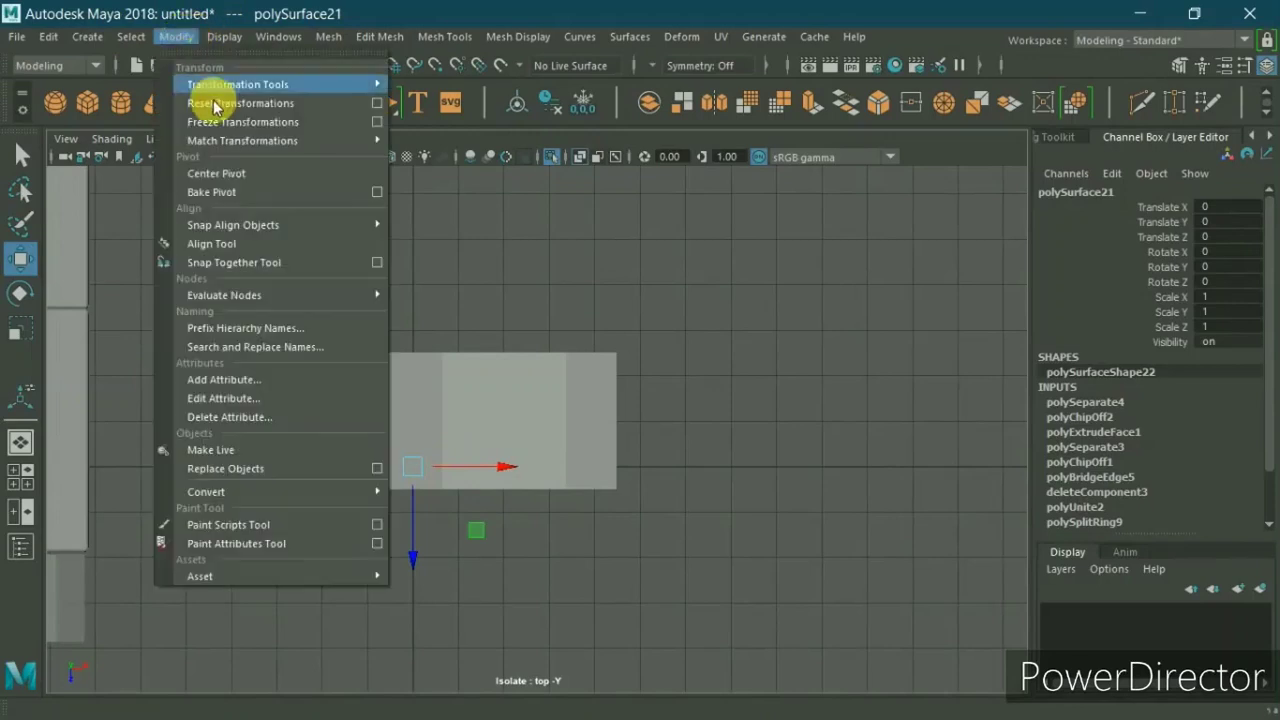
click(195, 171)
drag(516, 557, 524, 540)
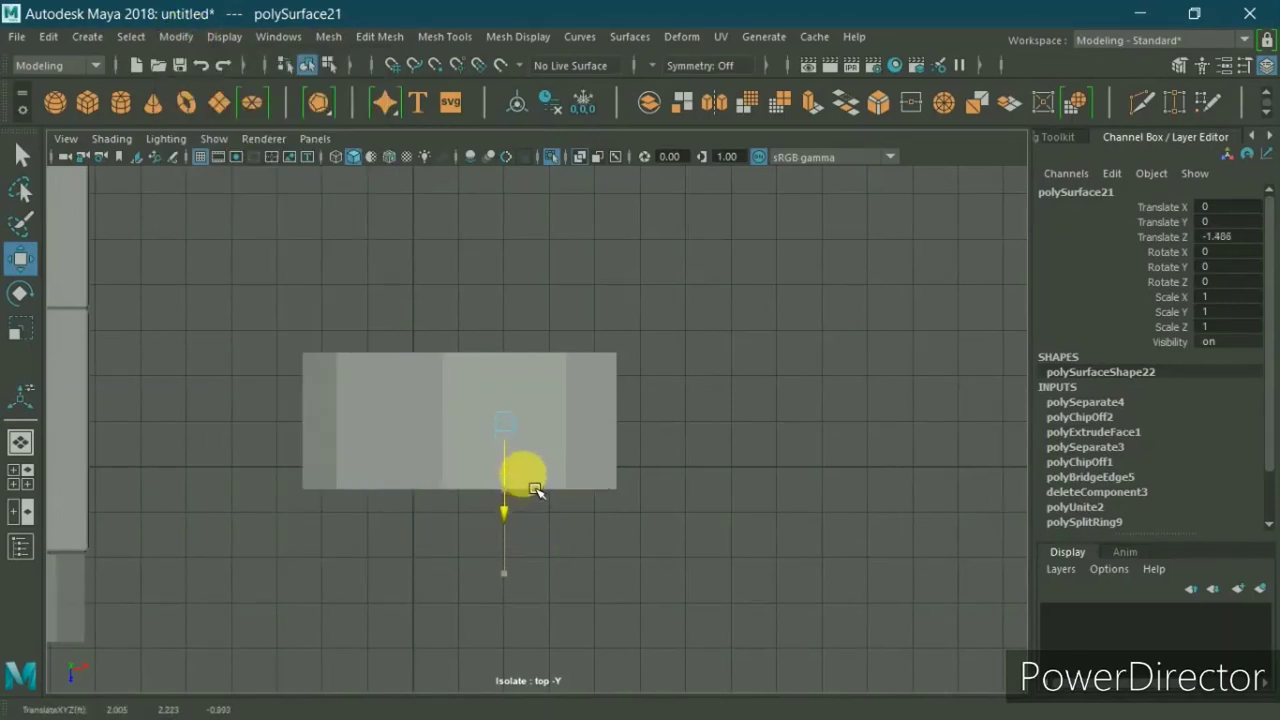
Step: Check the drawer's placement in the perspective view, then switch to face selection
scroll(651, 426, up, 5)
scroll(646, 443, down, 2)
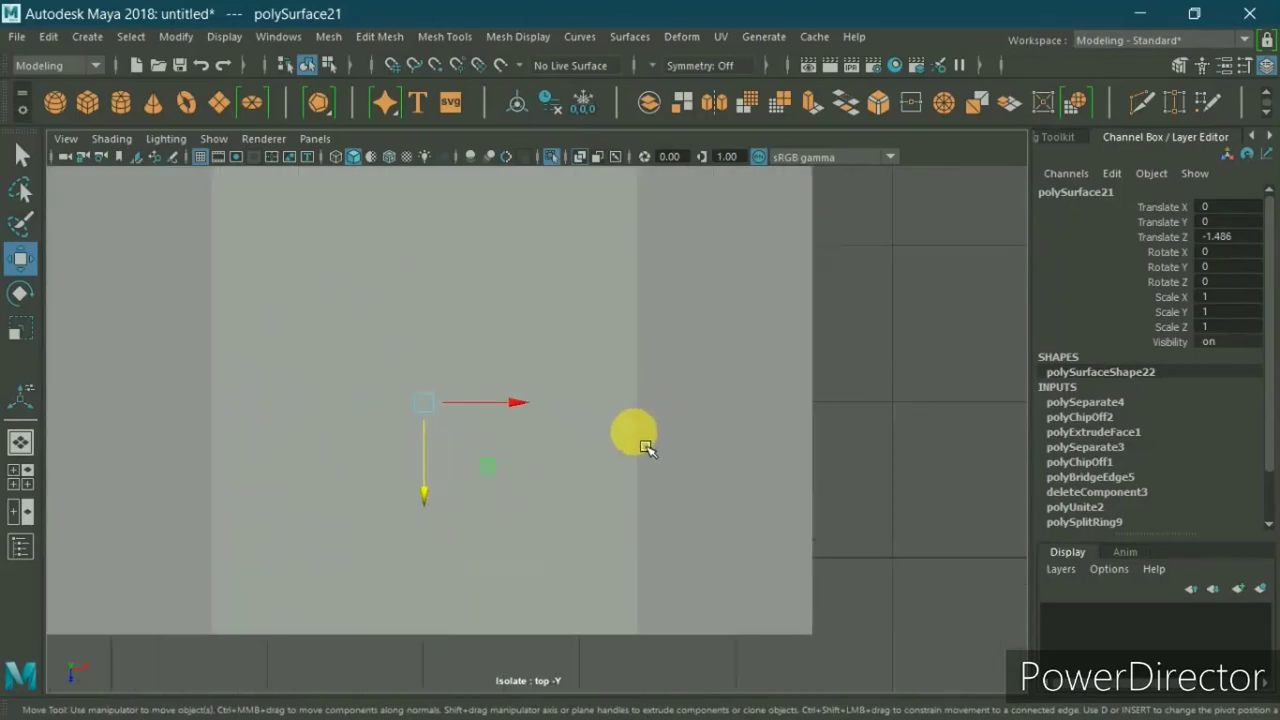
scroll(590, 404, down, 1)
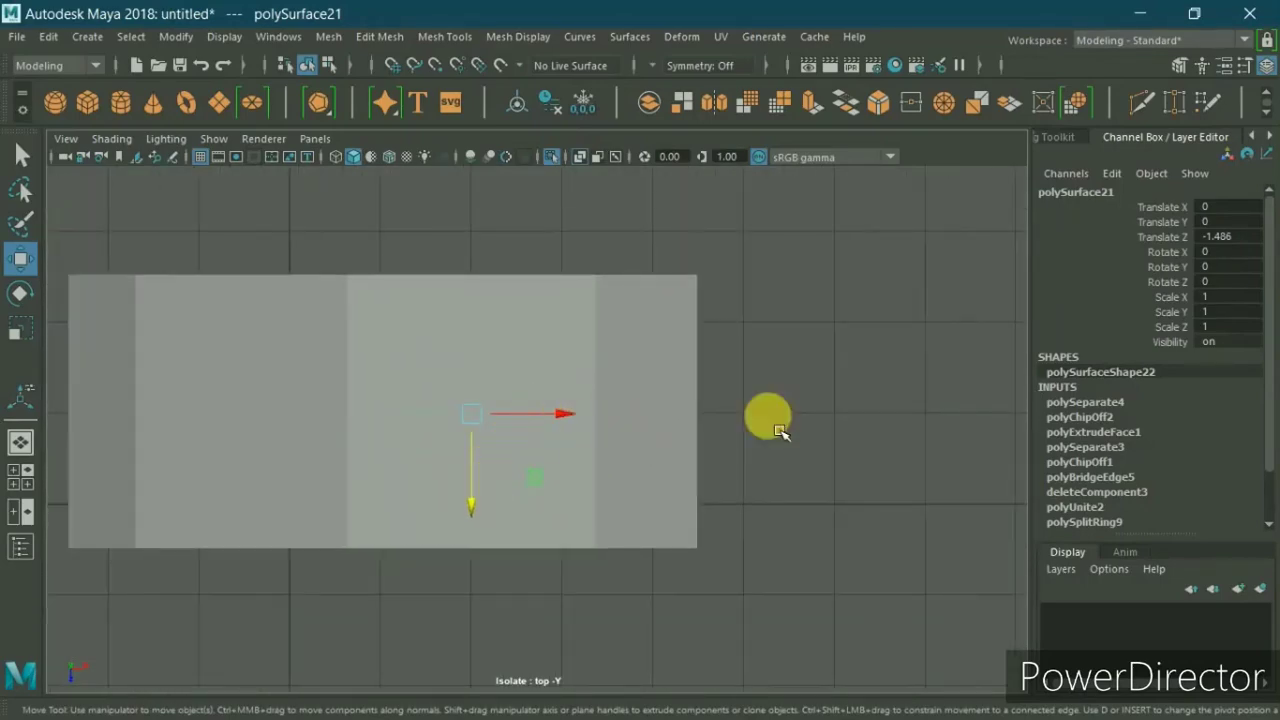
key(space)
key(space)
alt+drag(766, 363, 815, 375)
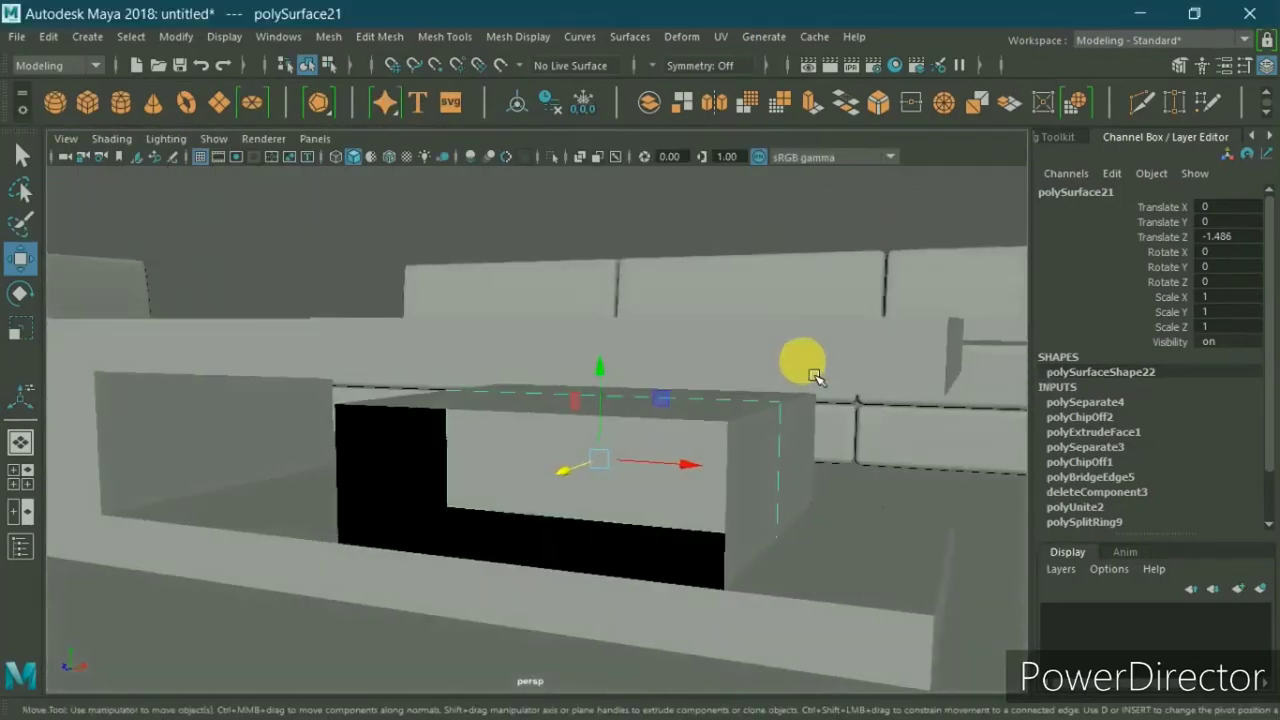
alt+right_drag(815, 375, 820, 291)
right_click(820, 191)
Step: Extrude the drawer's end face 1.487 along local Z to form a full drawer box
click(570, 425)
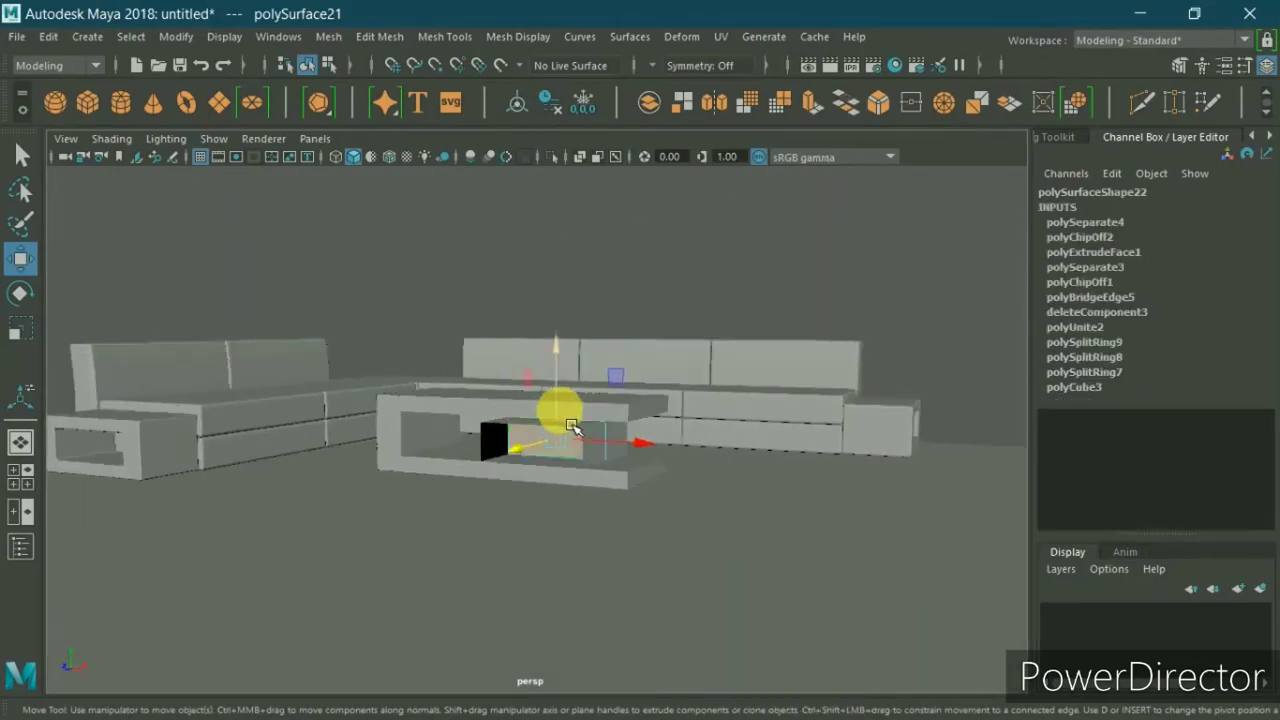
key(f)
key(ctrl+e)
key(space)
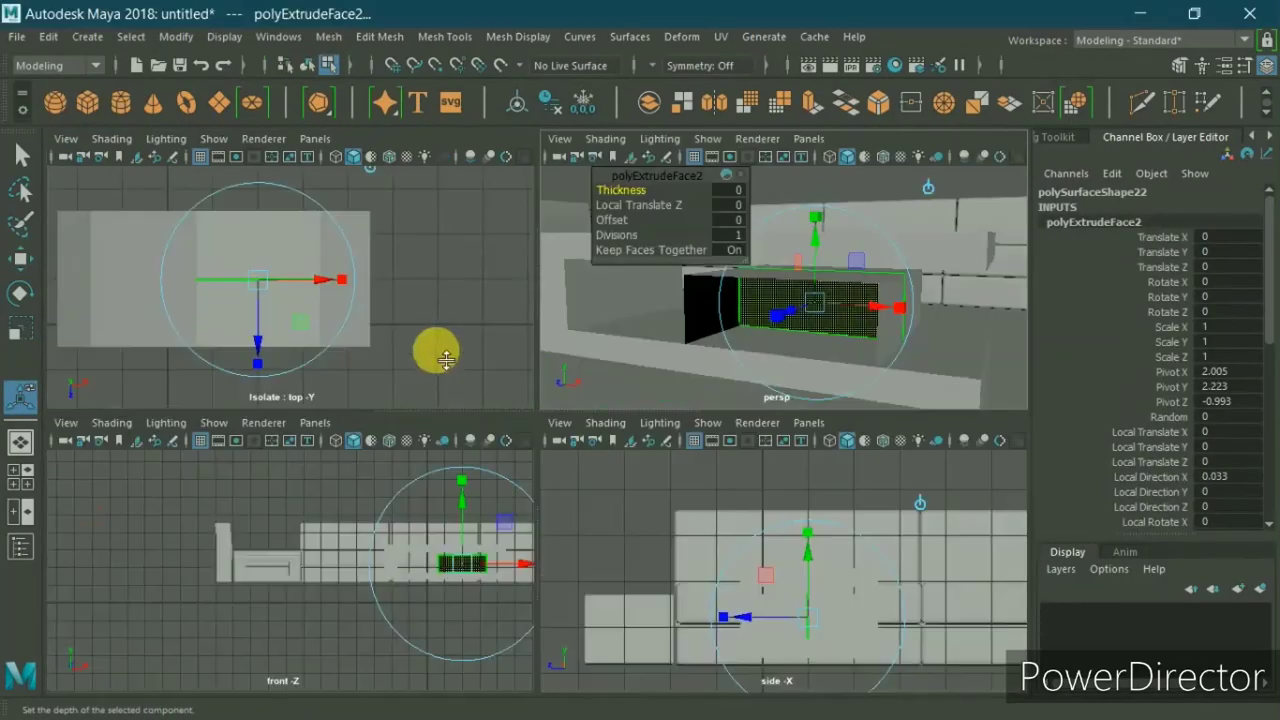
key(space)
drag(485, 486, 500, 594)
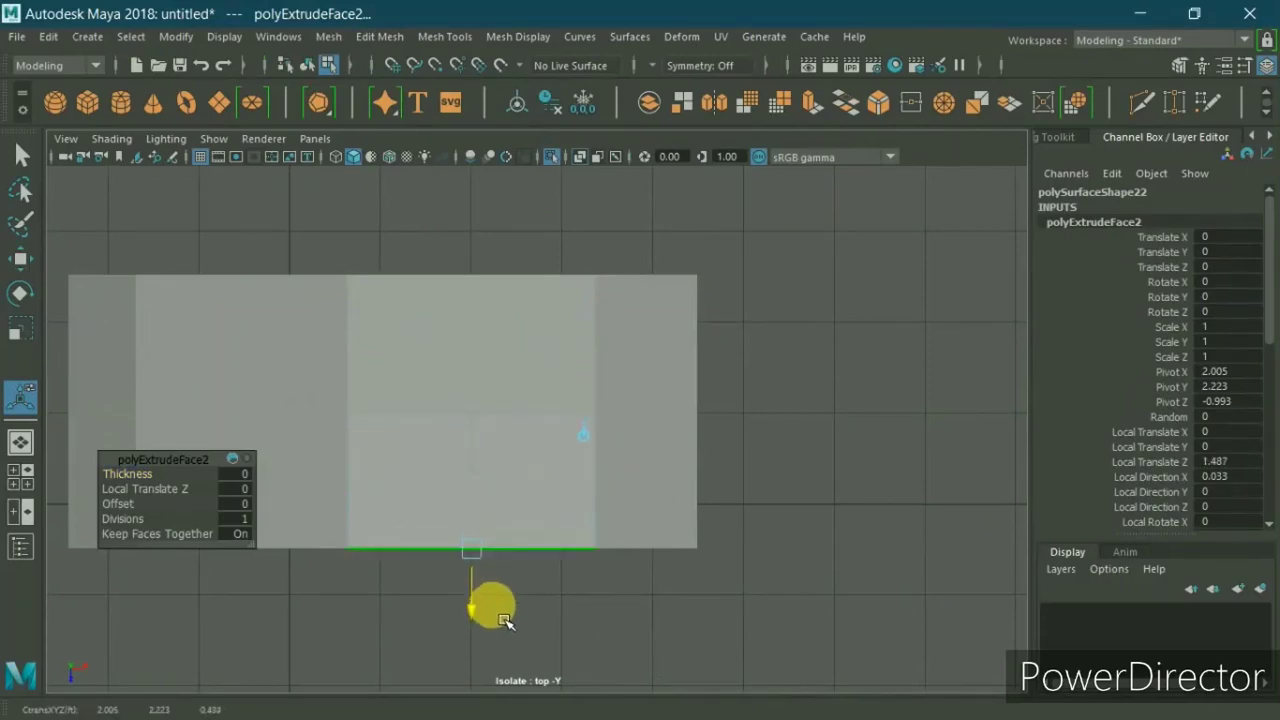
key(space)
key(space)
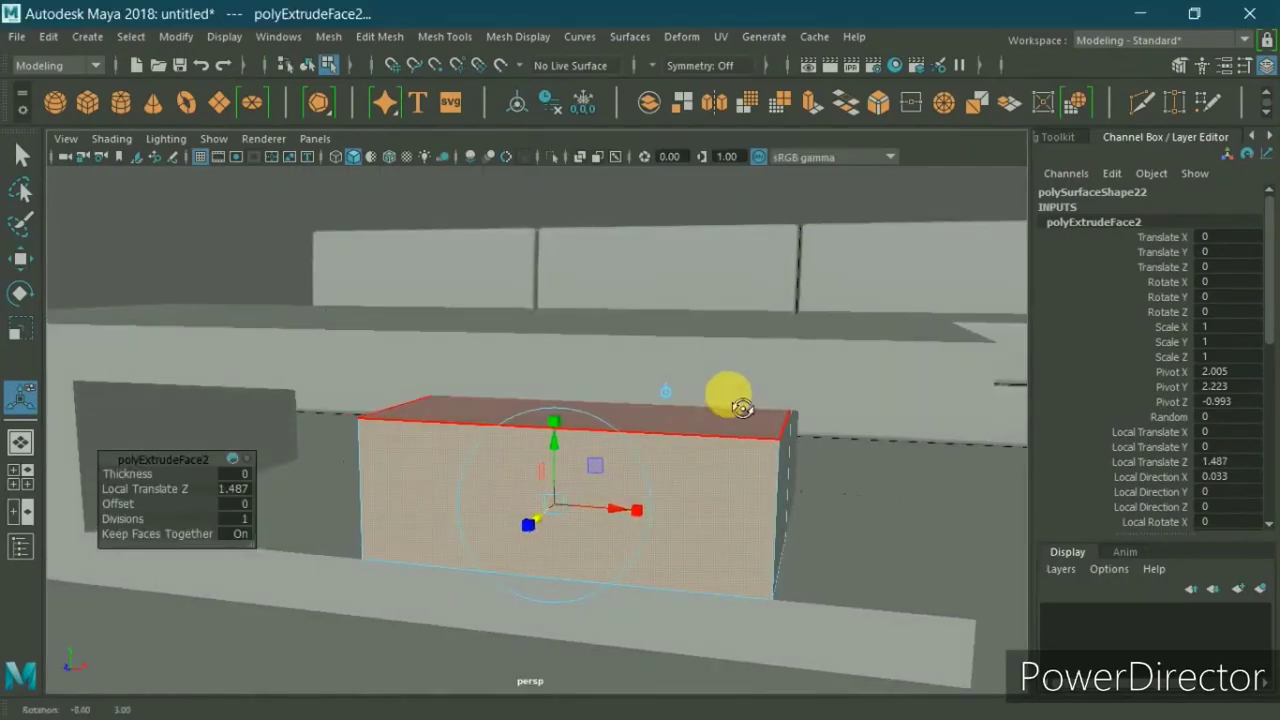
Step: Reselect the drawer box and marquee-select all of its edges
click(671, 203)
alt+drag(694, 349, 697, 357)
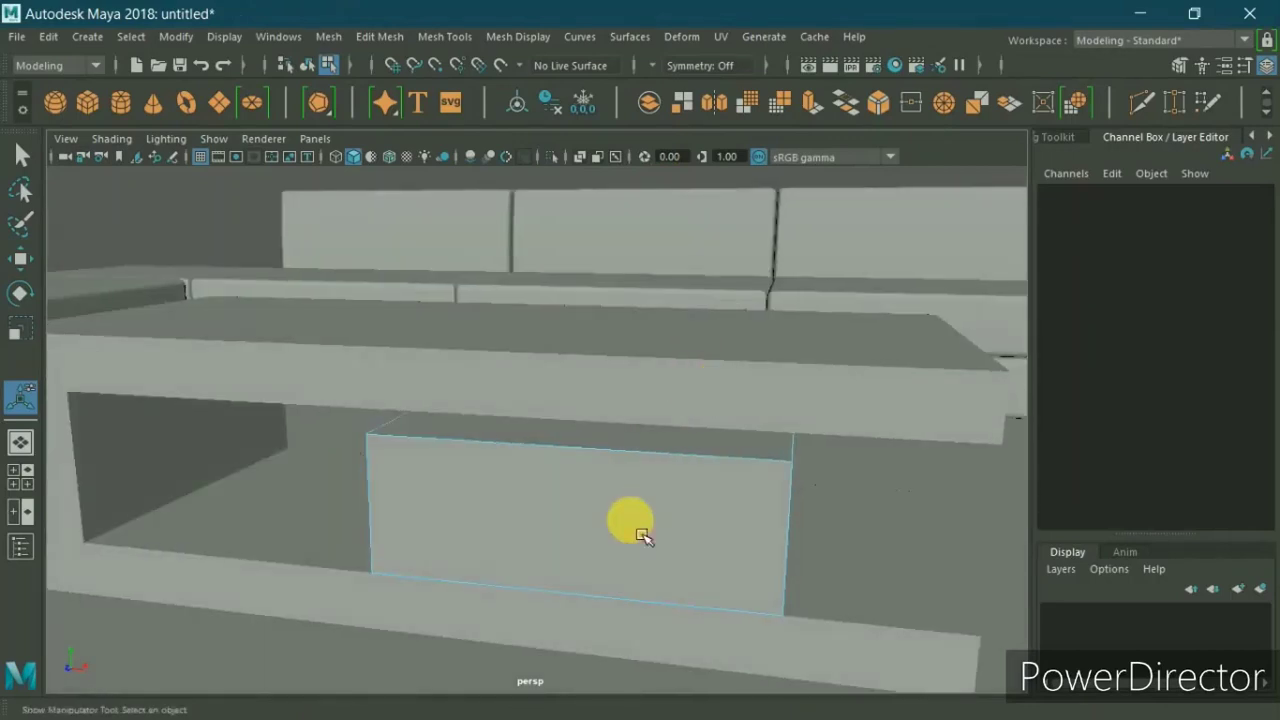
right_drag(643, 535, 731, 130)
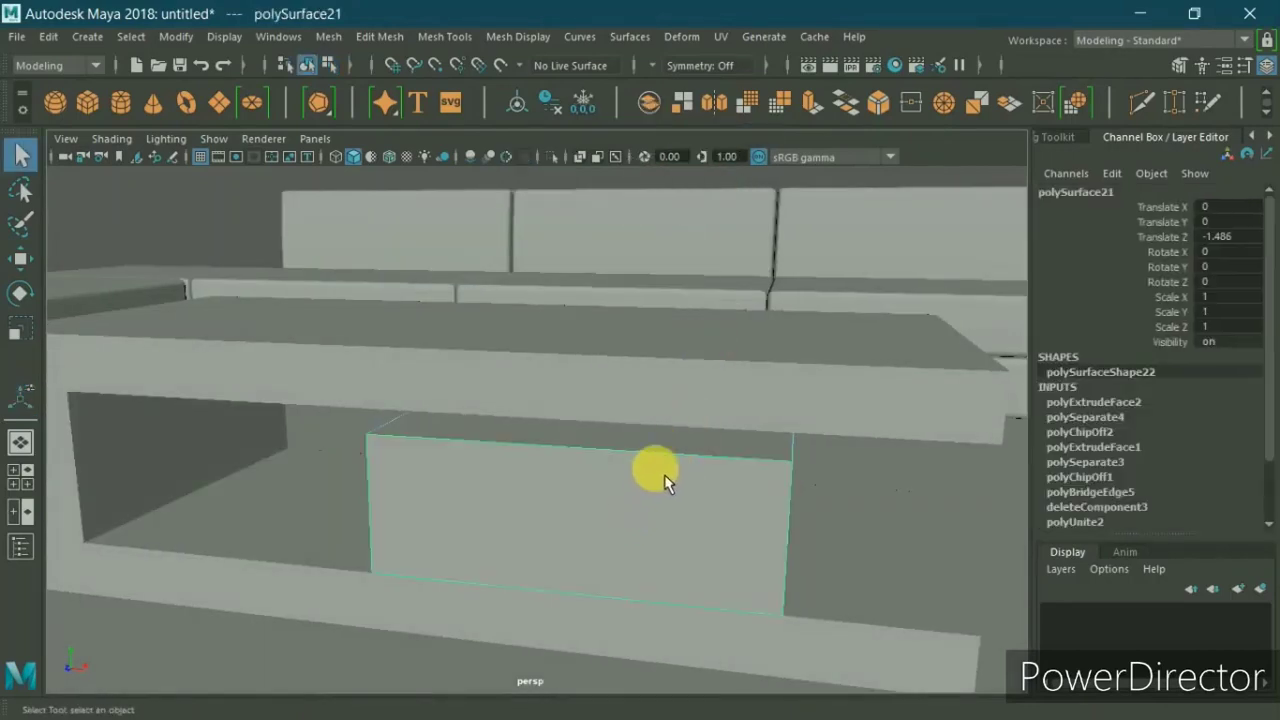
alt+drag(665, 480, 574, 457)
click(509, 500)
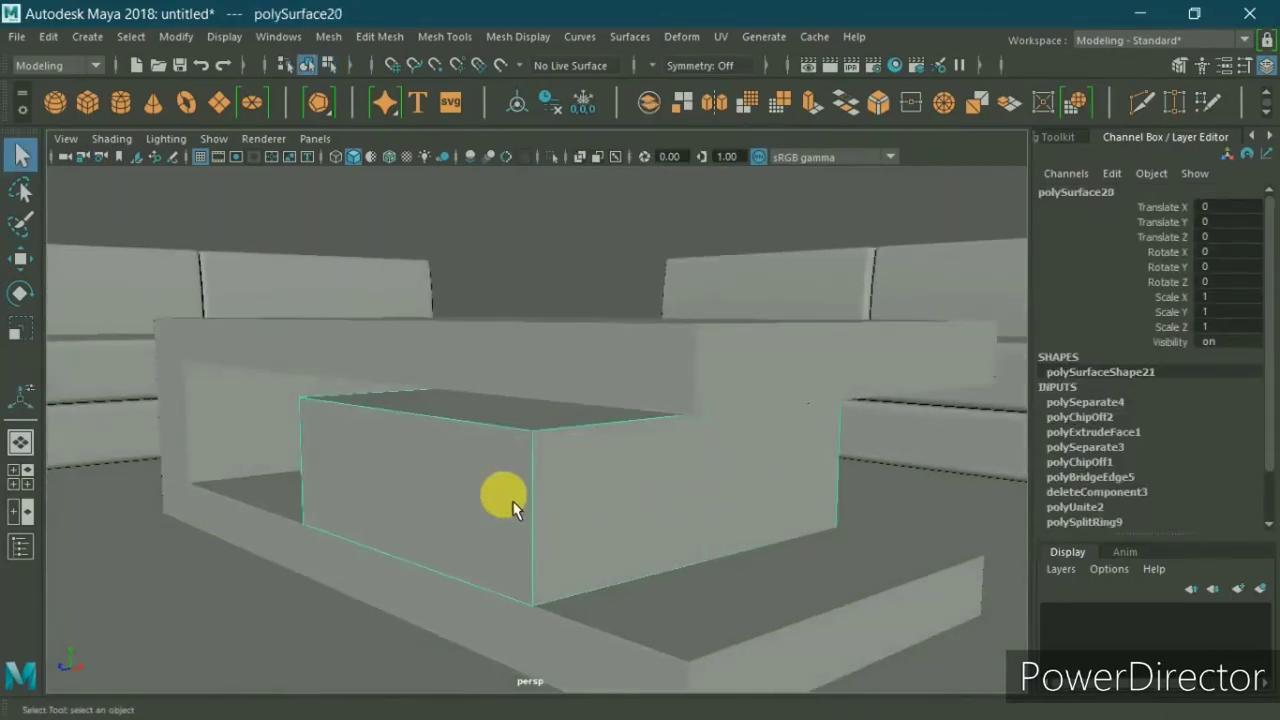
click(509, 500)
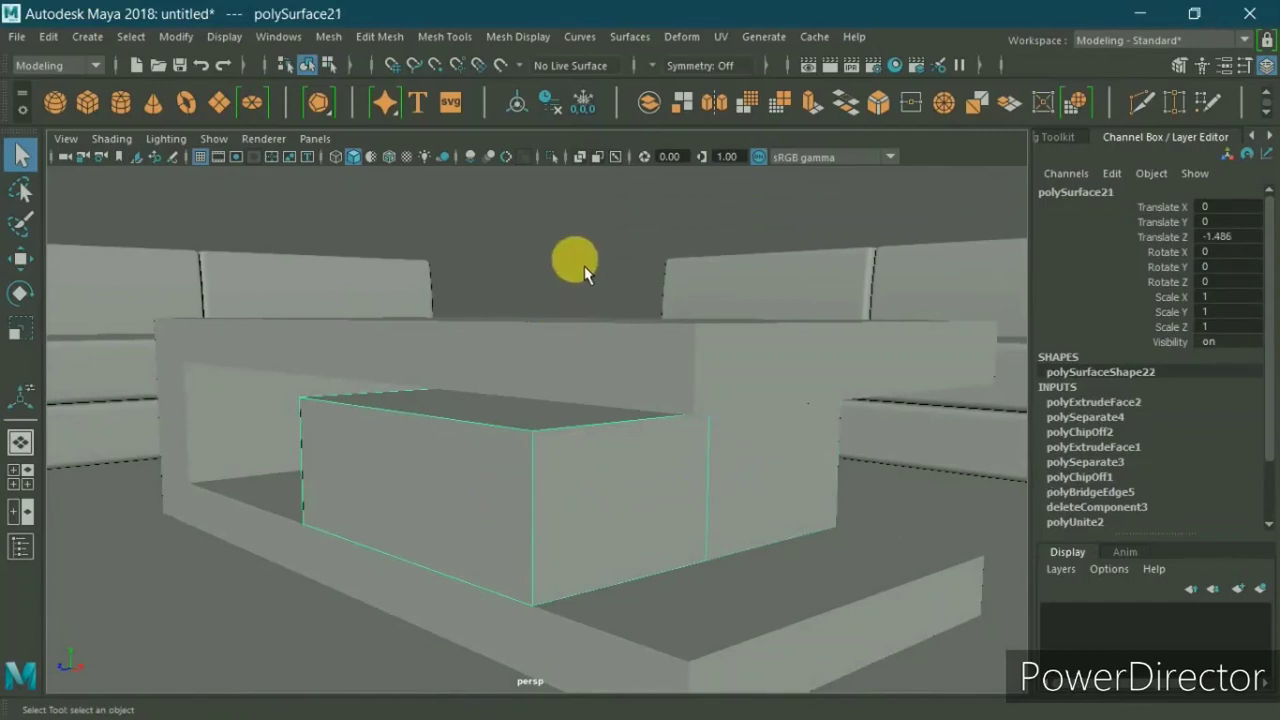
right_drag(584, 266, 595, 97)
drag(257, 229, 771, 700)
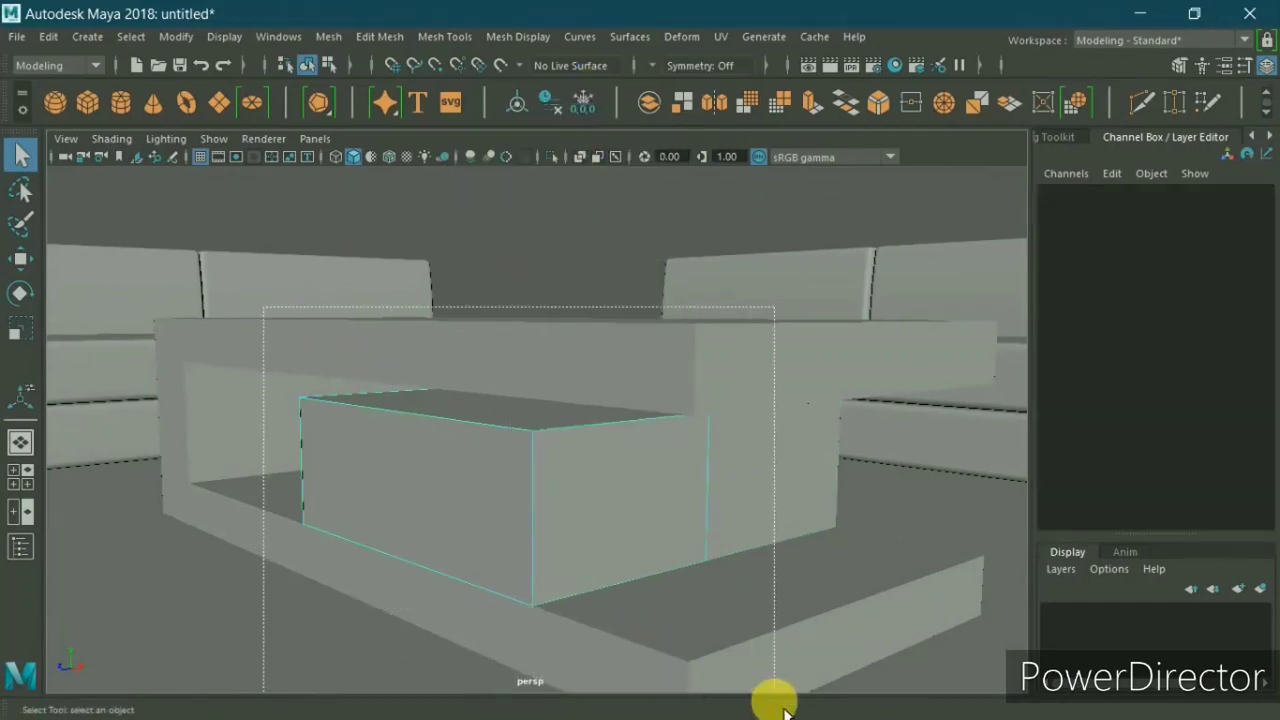
mouse_move(251, 343)
alt+mouse_down()
mouse_move(777, 374)
mouse_move(450, 337)
alt+mouse_up()
Step: Bevel all the drawer's edges with 3 segments and a 0.34 fraction
shift+right_click(543, 262)
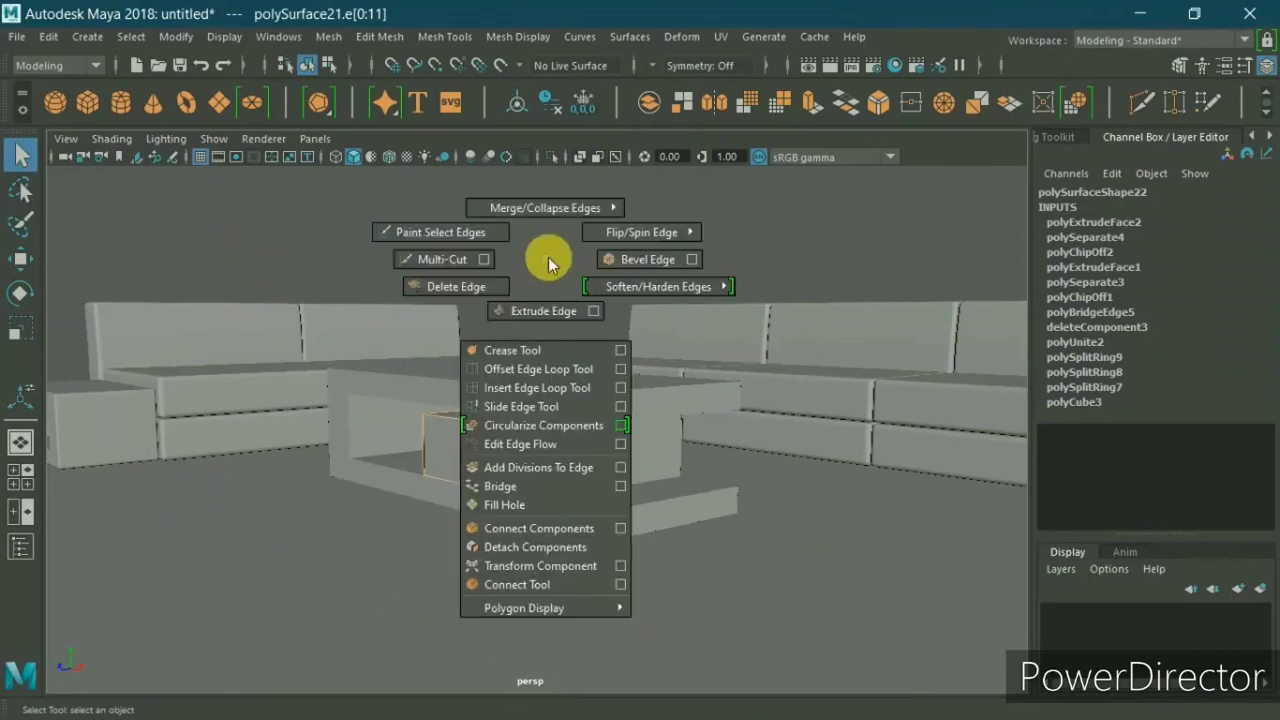
click(630, 262)
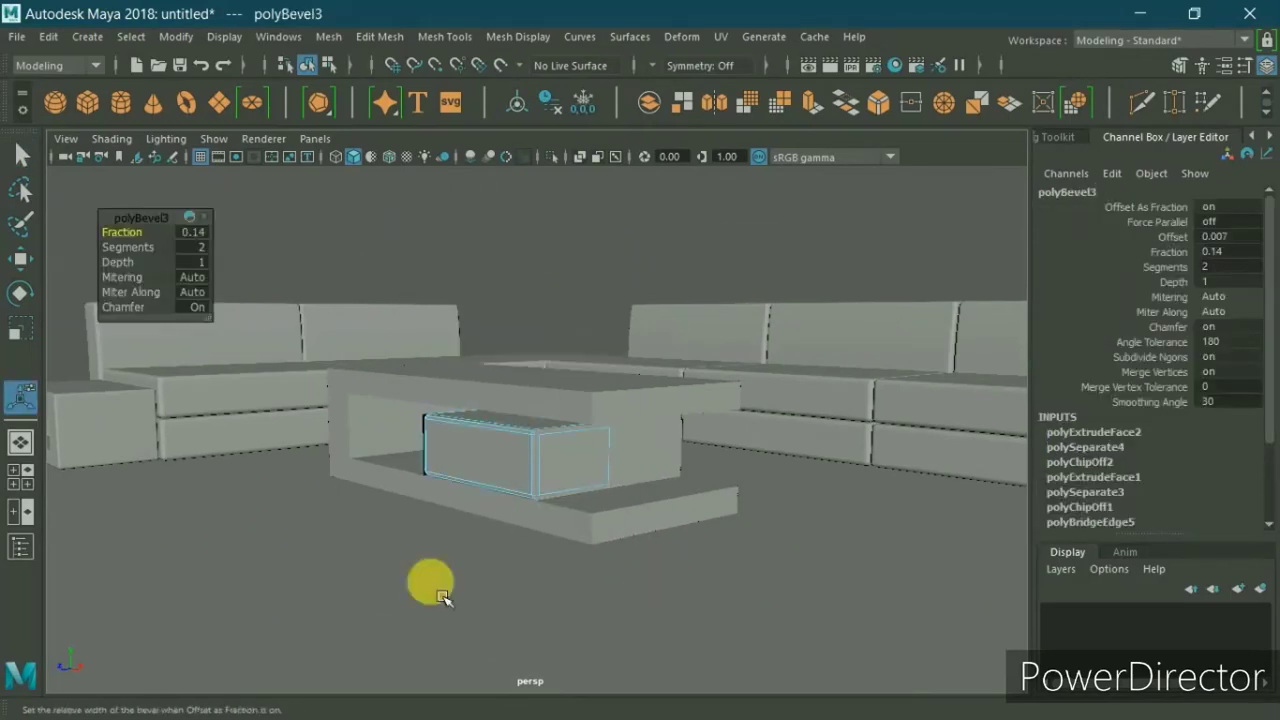
click(203, 250)
text(4)
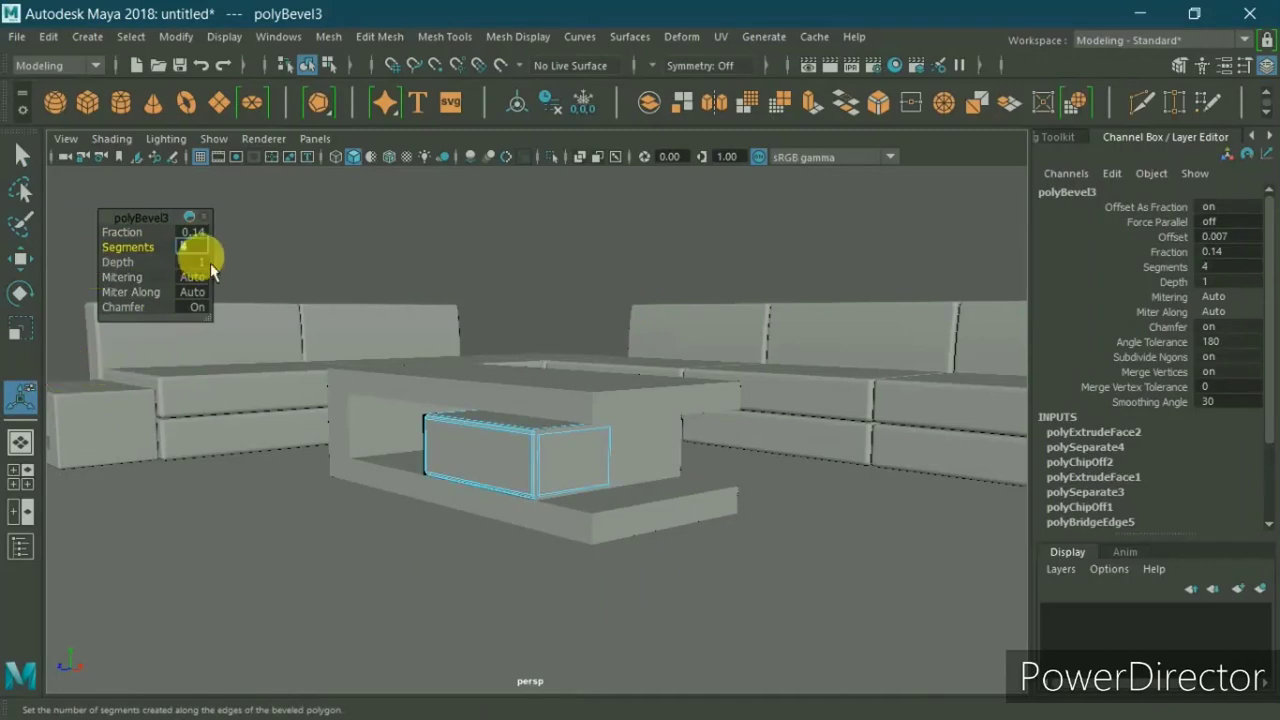
click(205, 236)
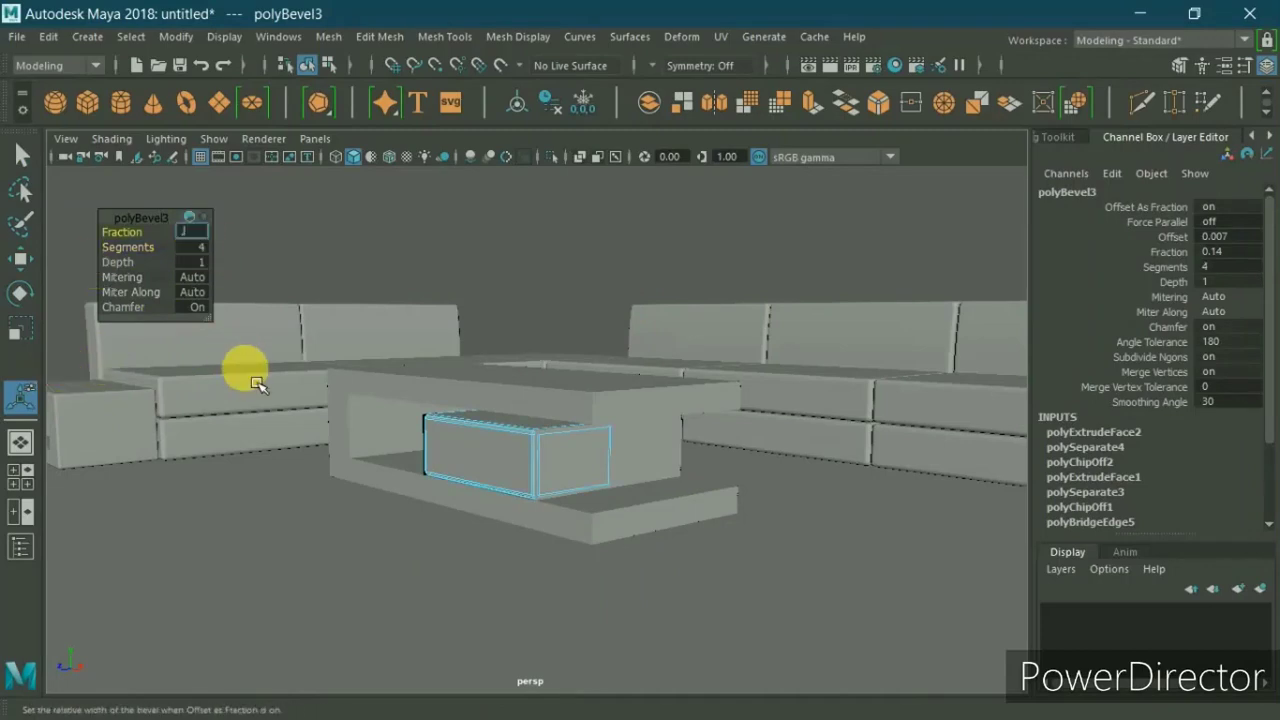
text(.44)
key(Return)
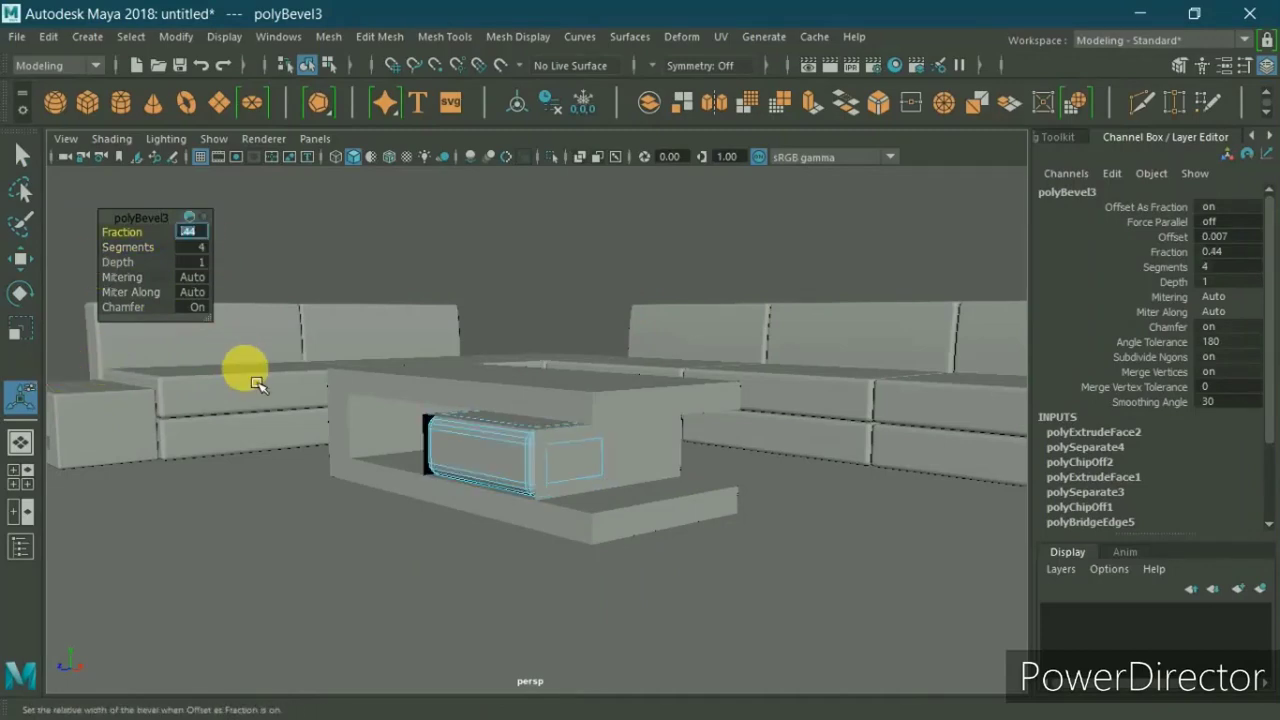
click(209, 250)
text(3)
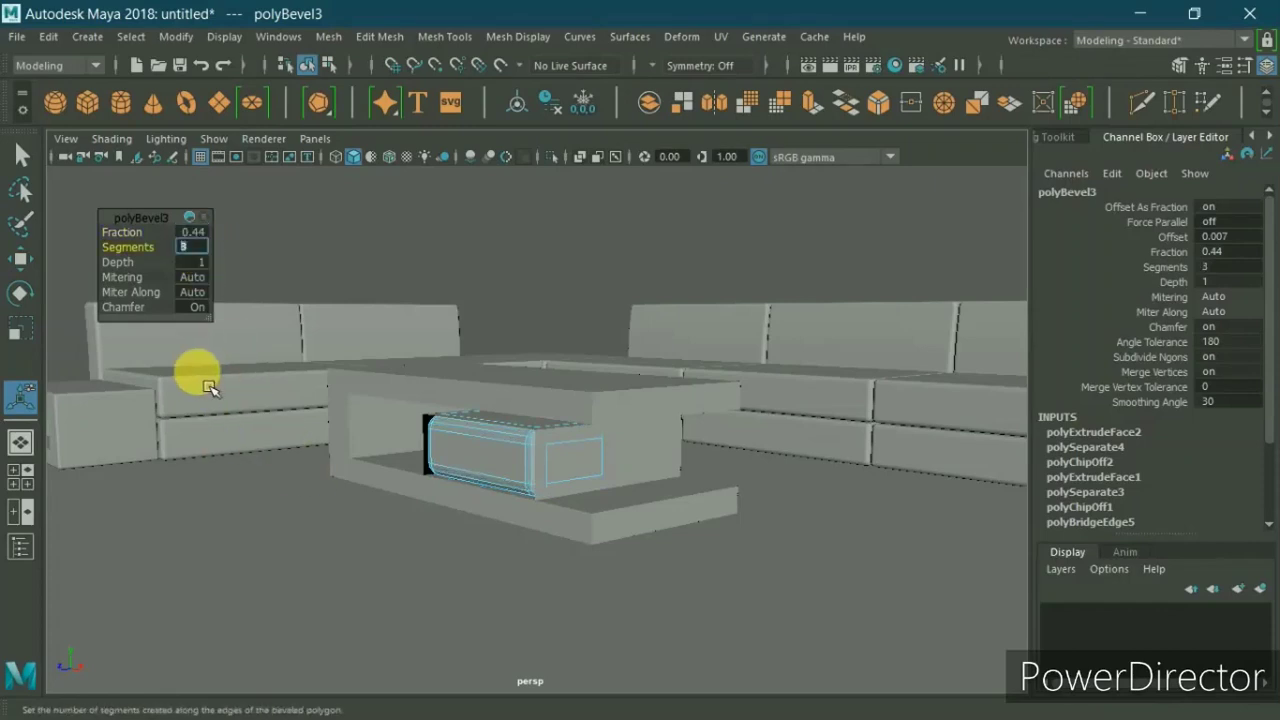
key(shift+Tab)
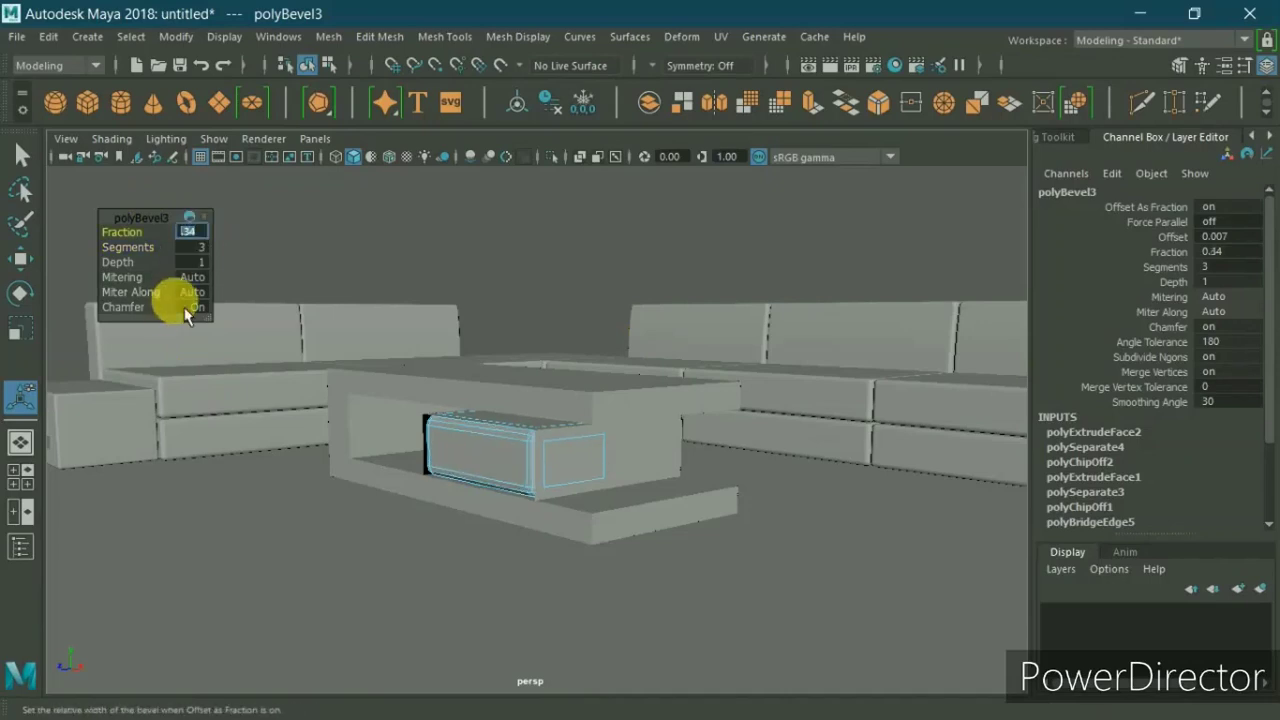
right_drag(494, 286, 586, 136)
scroll(526, 291, up, 2)
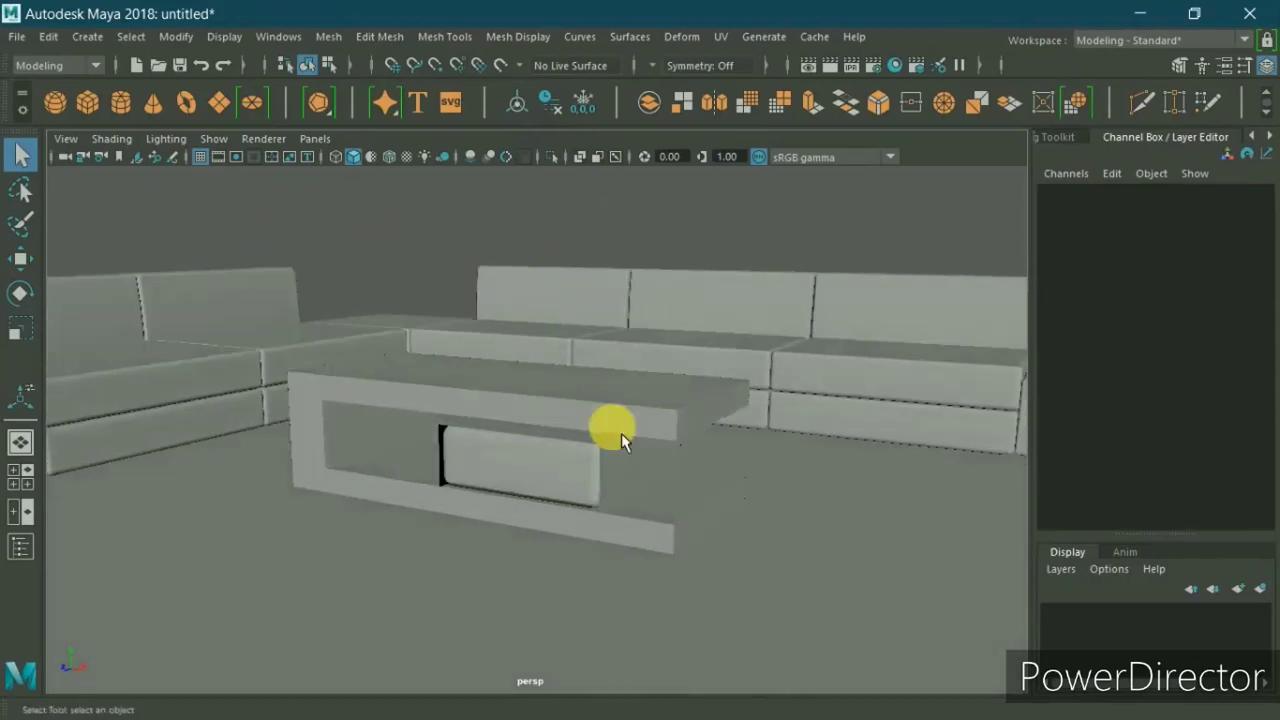
scroll(614, 429, up, 3)
alt+drag(611, 429, 548, 497)
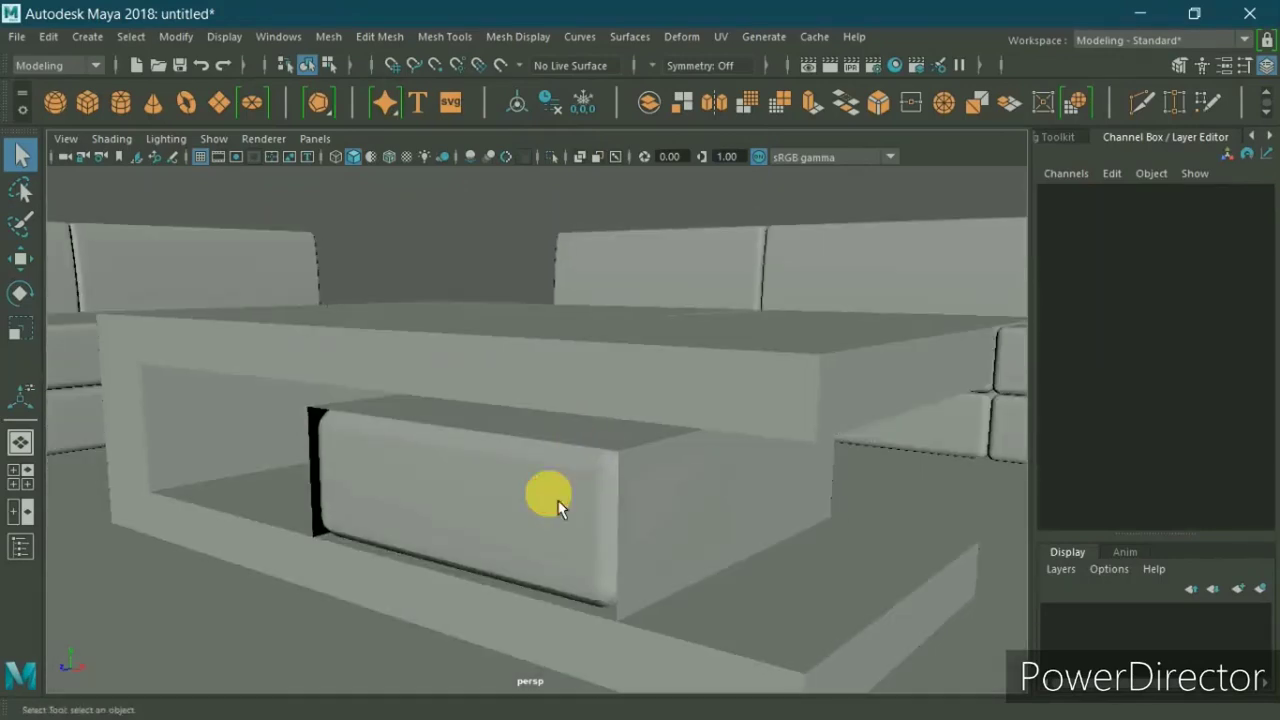
Step: Undo the drawer bevel and pull the drawer forward out of the table
click(545, 500)
key(ctrl+z)
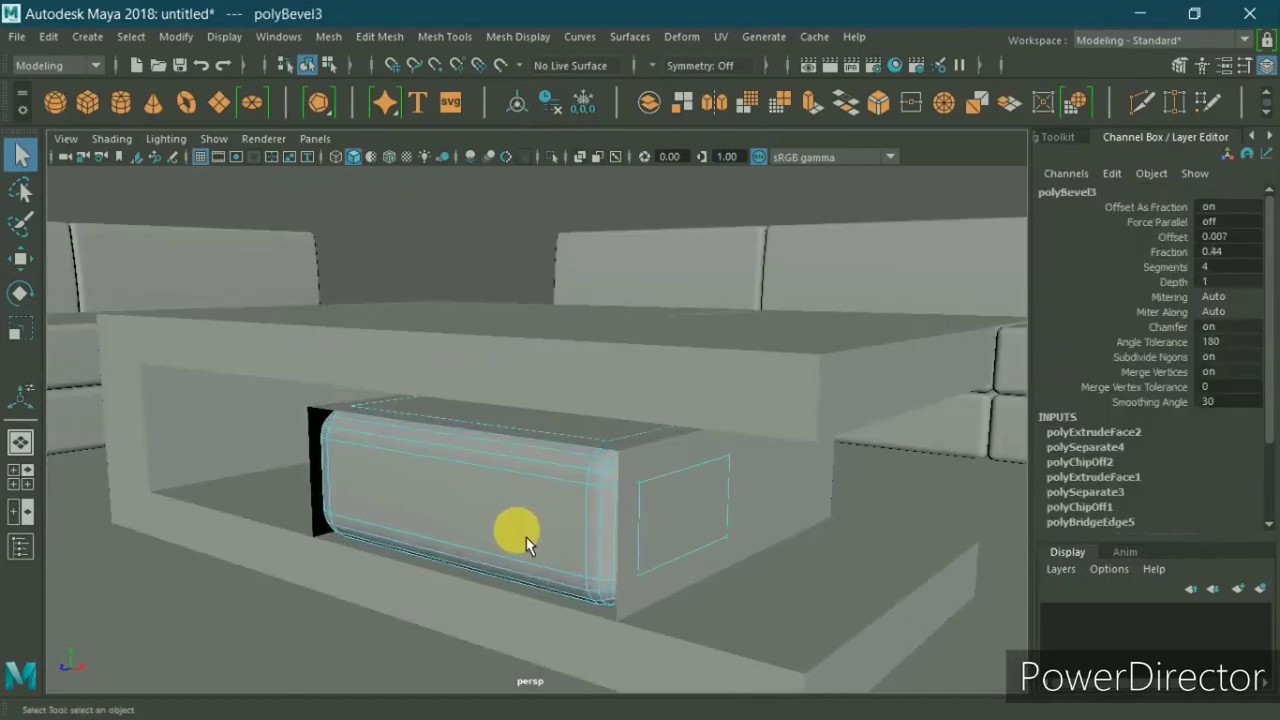
key(ctrl+z)
key(ctrl+z)
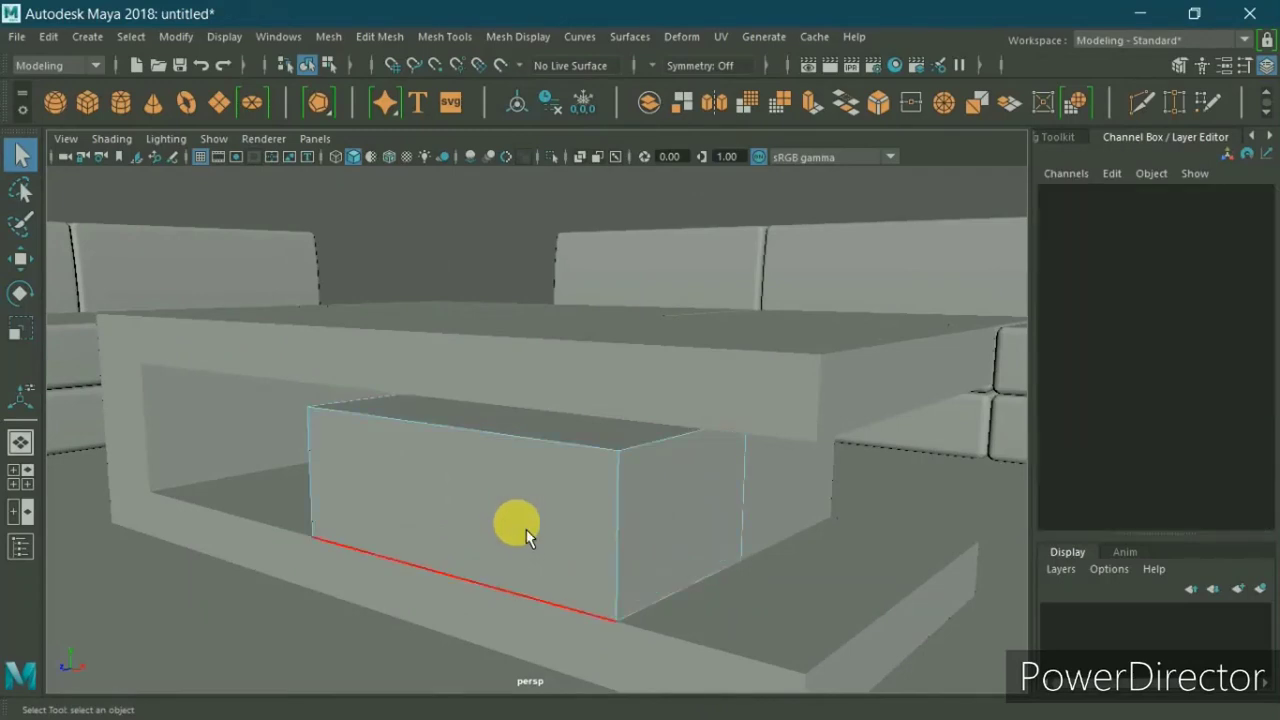
right_drag(526, 537, 643, 14)
key(w)
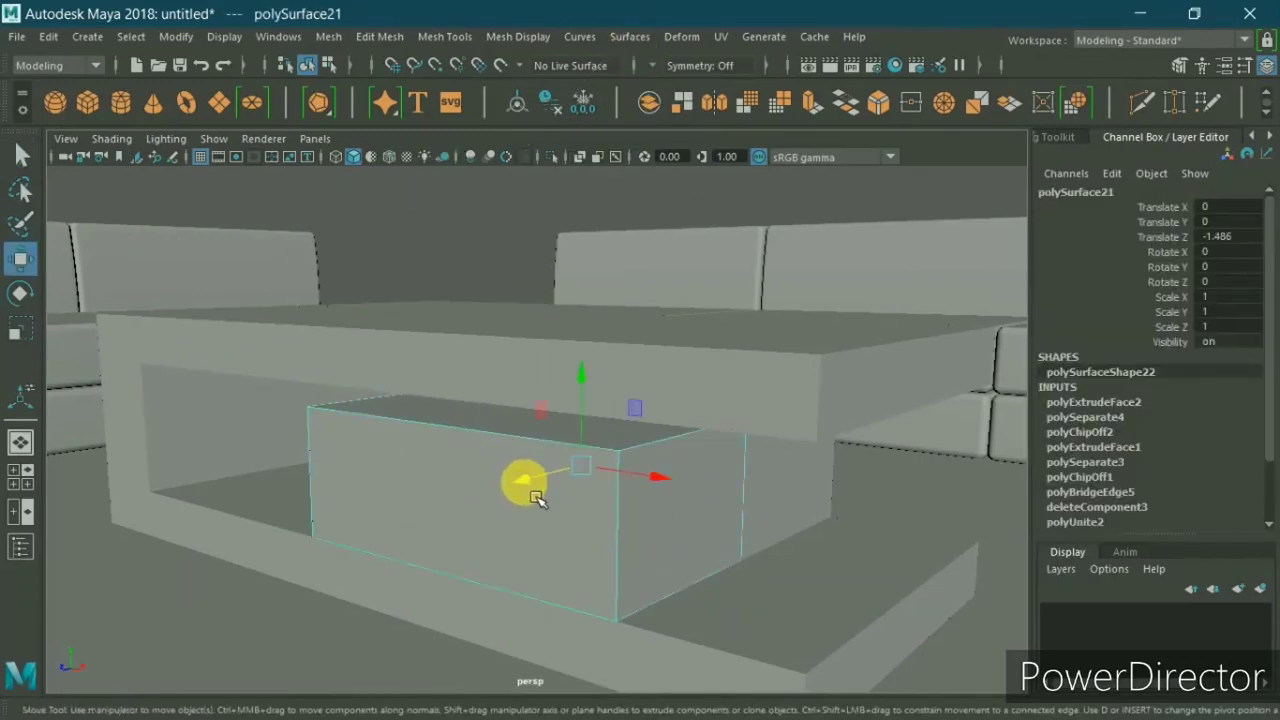
drag(537, 498, 480, 523)
Step: Delete the drawer's top face and slide the open box back to Translate Z -1.494
right_drag(588, 172, 557, 345)
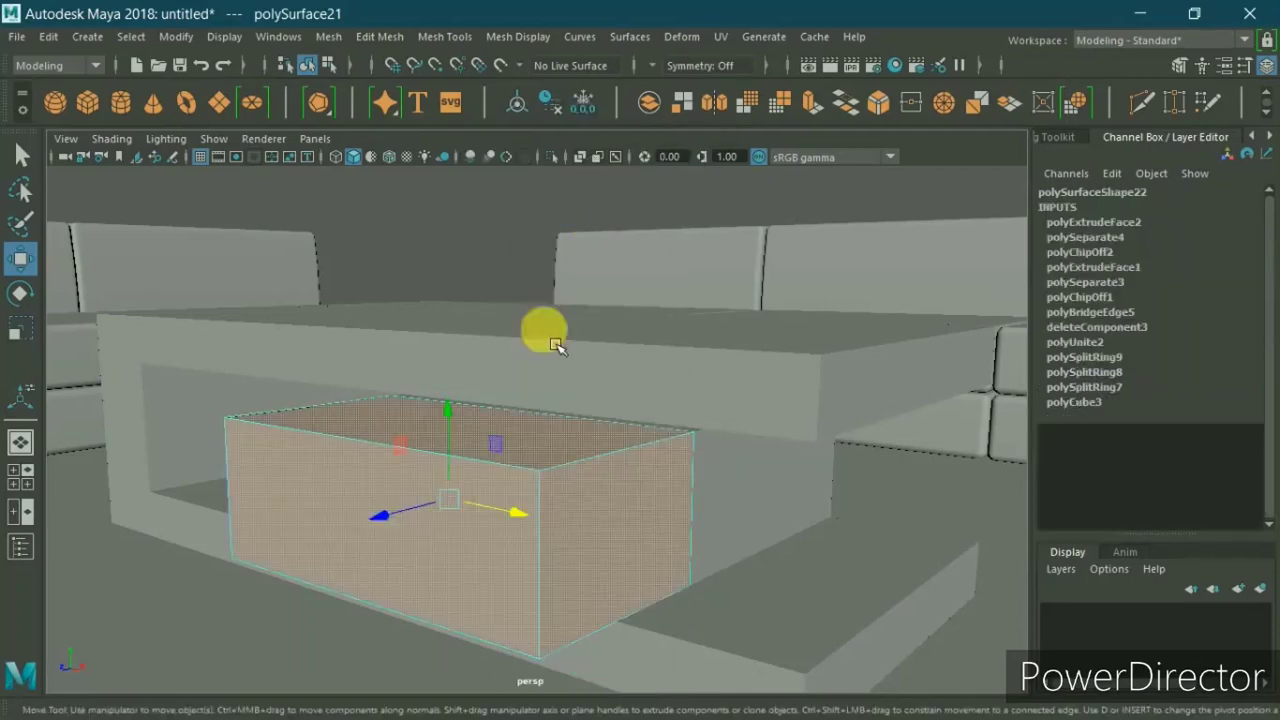
click(506, 434)
key(Delete)
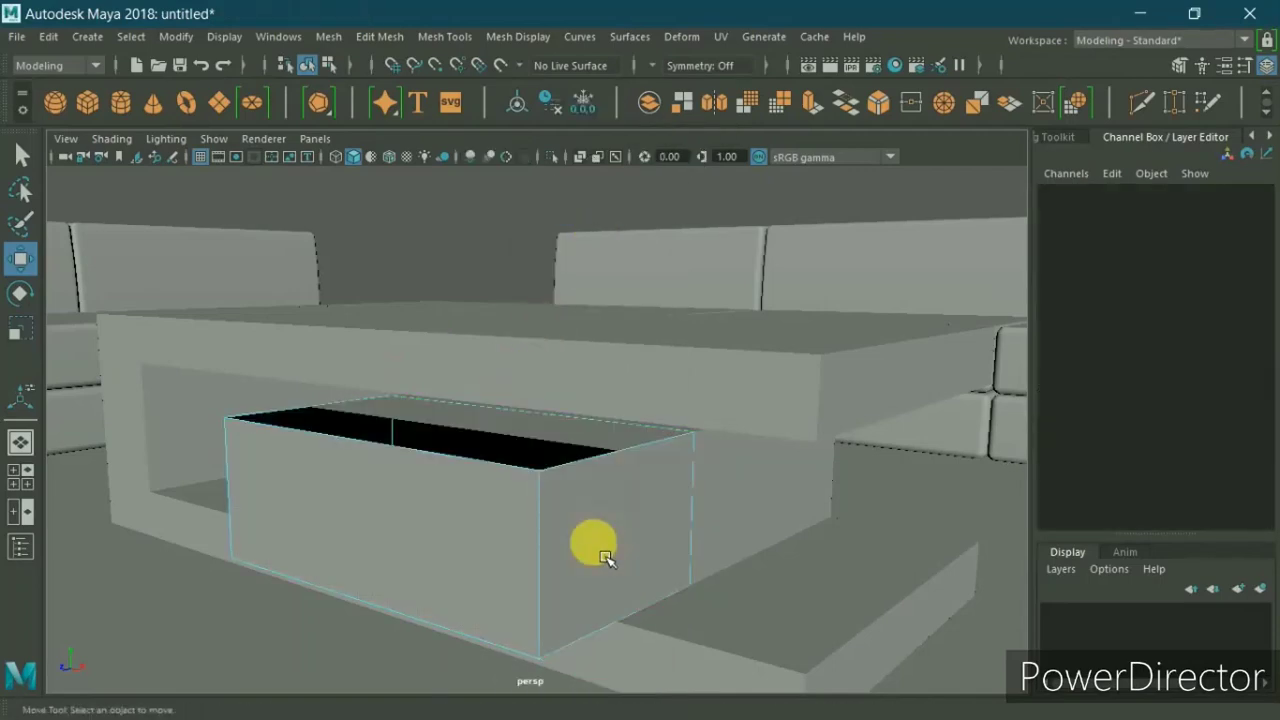
right_drag(620, 537, 700, 128)
scroll(630, 401, down, 3)
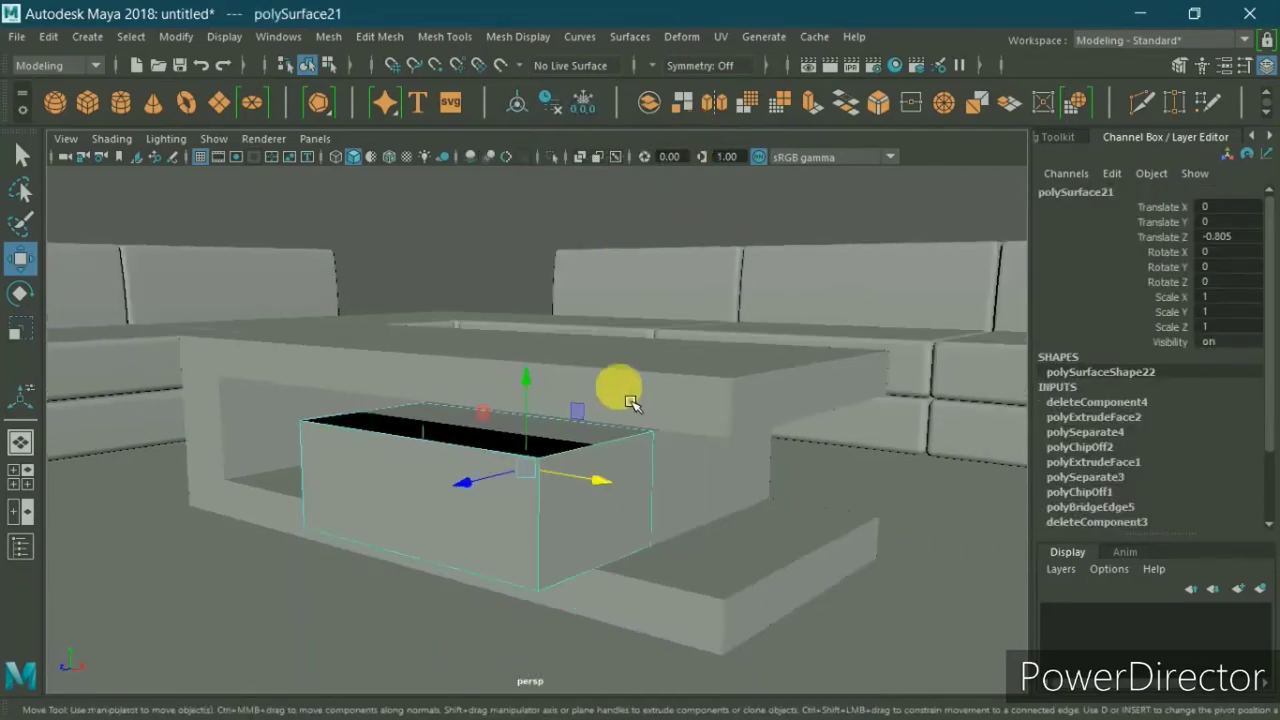
drag(490, 500, 533, 488)
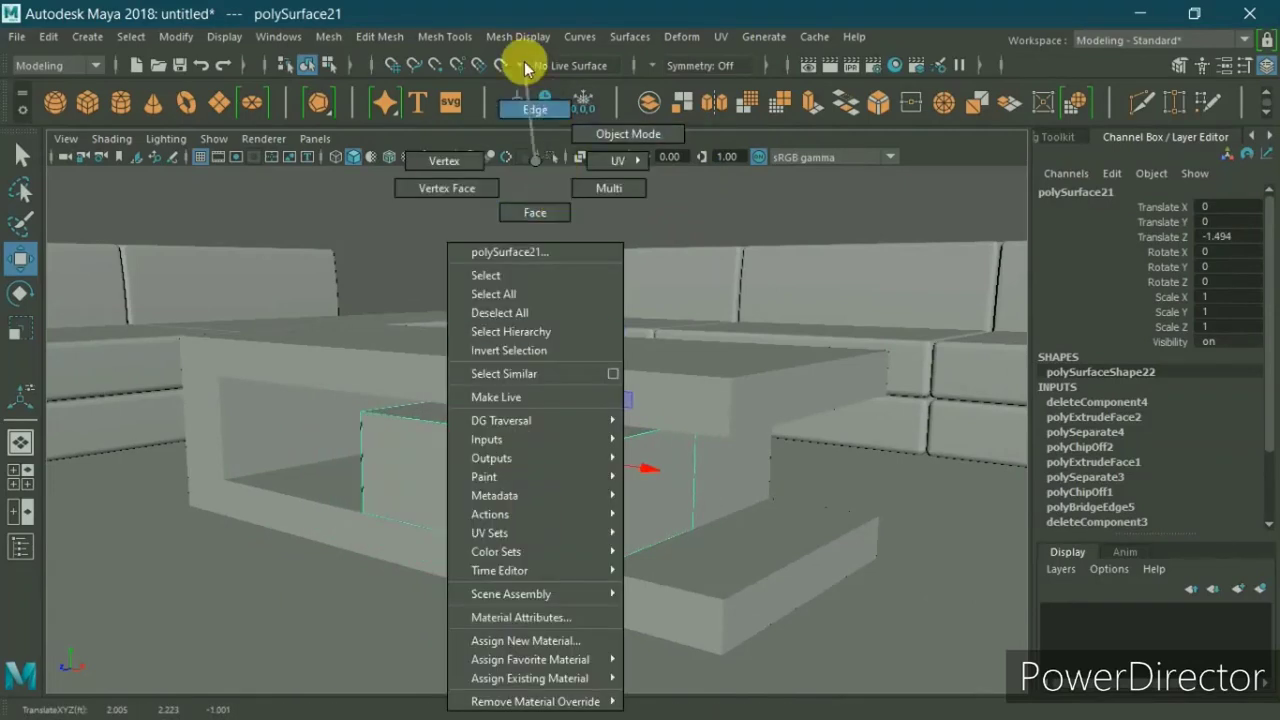
Step: Re-bevel all the drawer's edges at a 0.34 fraction
right_drag(543, 523, 528, 57)
drag(352, 389, 700, 680)
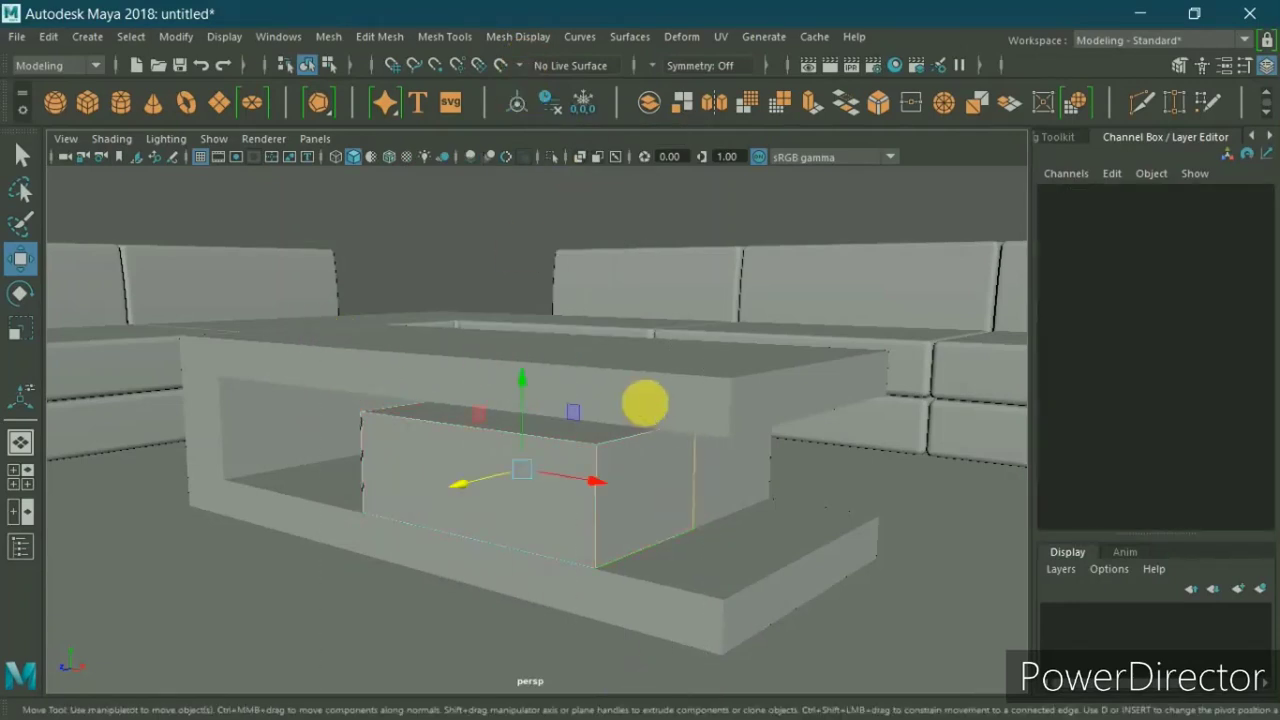
mouse_move(644, 353)
shift+right_down()
mouse_move(730, 350)
mouse_move(644, 362)
mouse_move(729, 328)
shift+right_up()
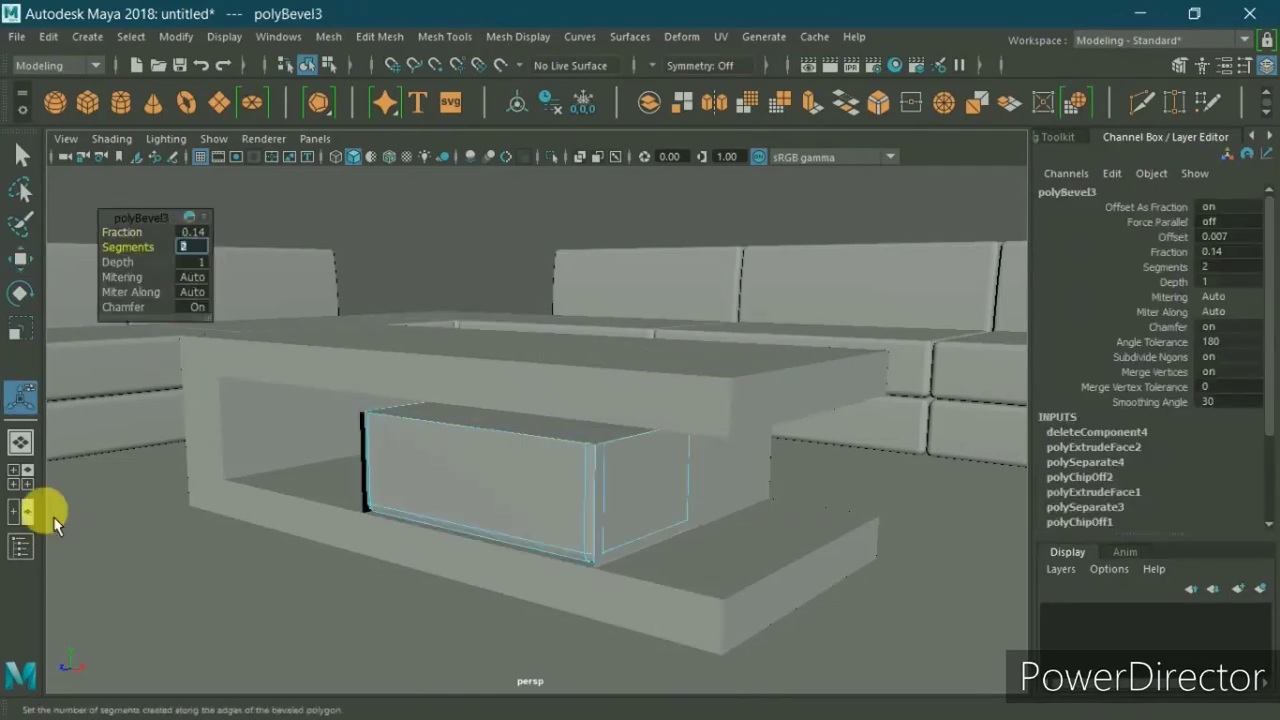
text(3)
click(193, 231)
text(4)
key(Return)
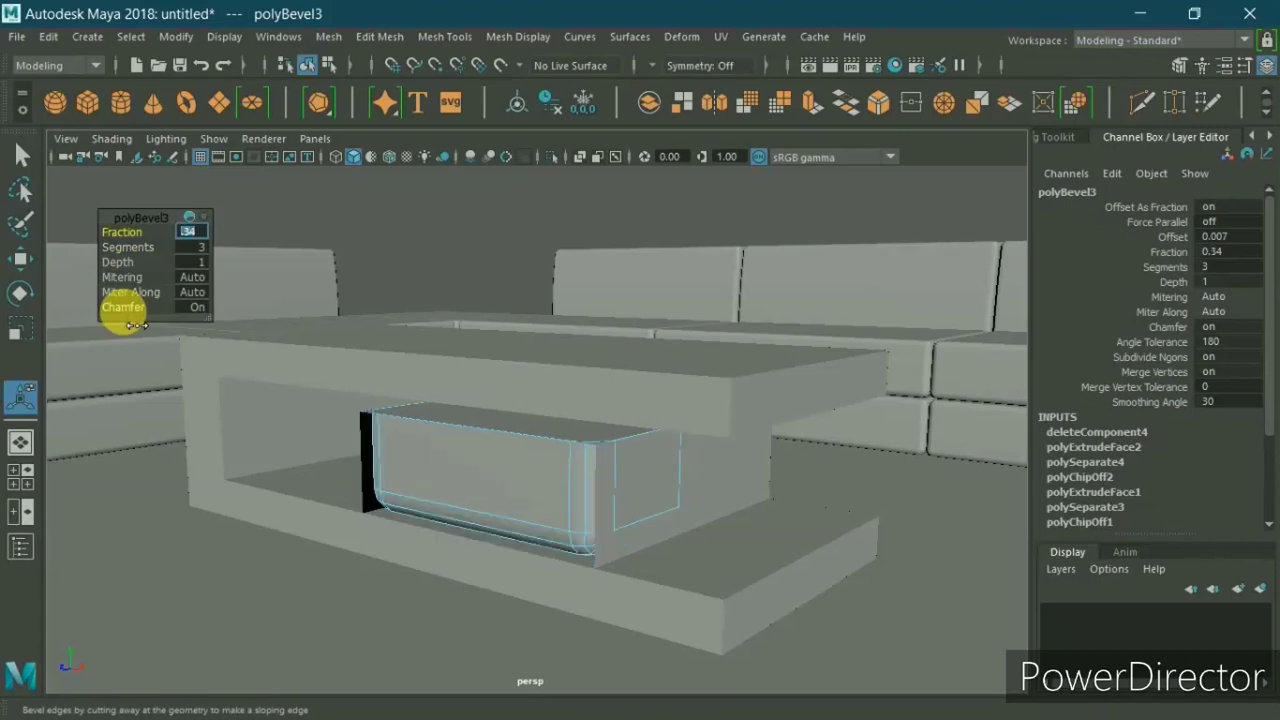
right_drag(514, 250, 561, 249)
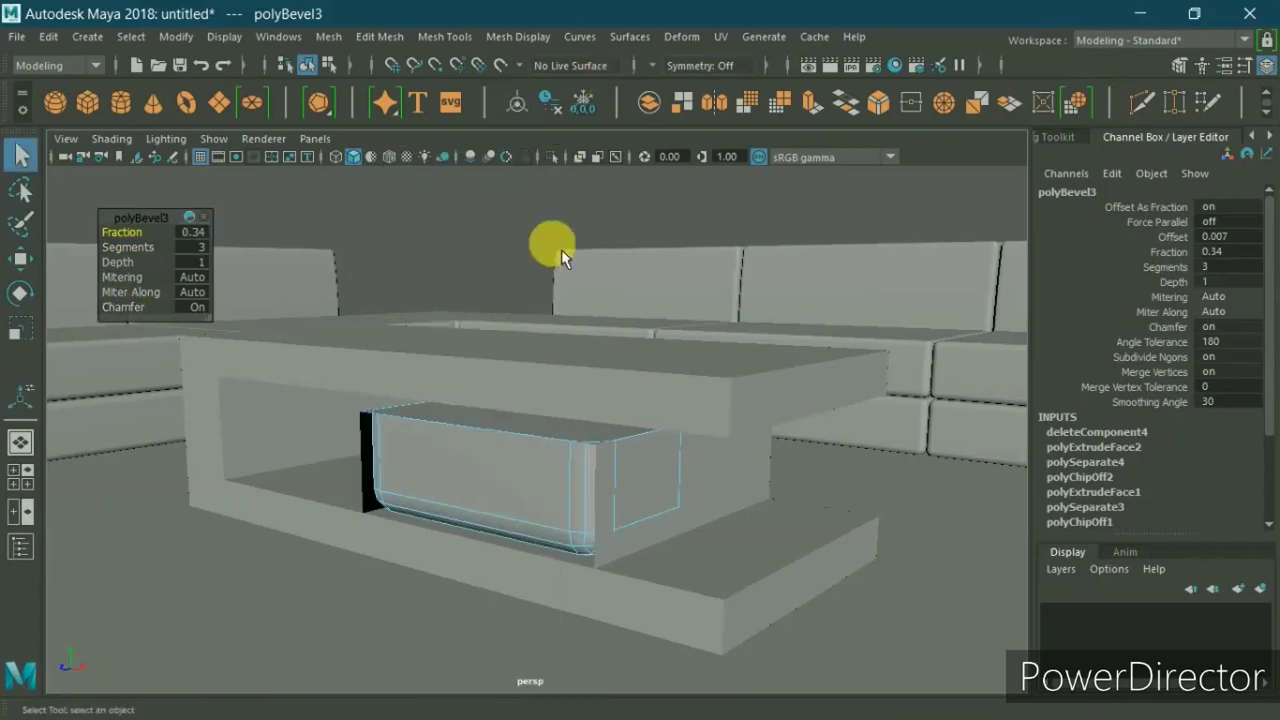
Step: Delete the faces covering the drawer opening and isolate the drawer in the top view
click(511, 466)
mouse_move(511, 466)
alt+mouse_down()
mouse_move(591, 409)
mouse_move(377, 417)
mouse_move(497, 455)
alt+mouse_up()
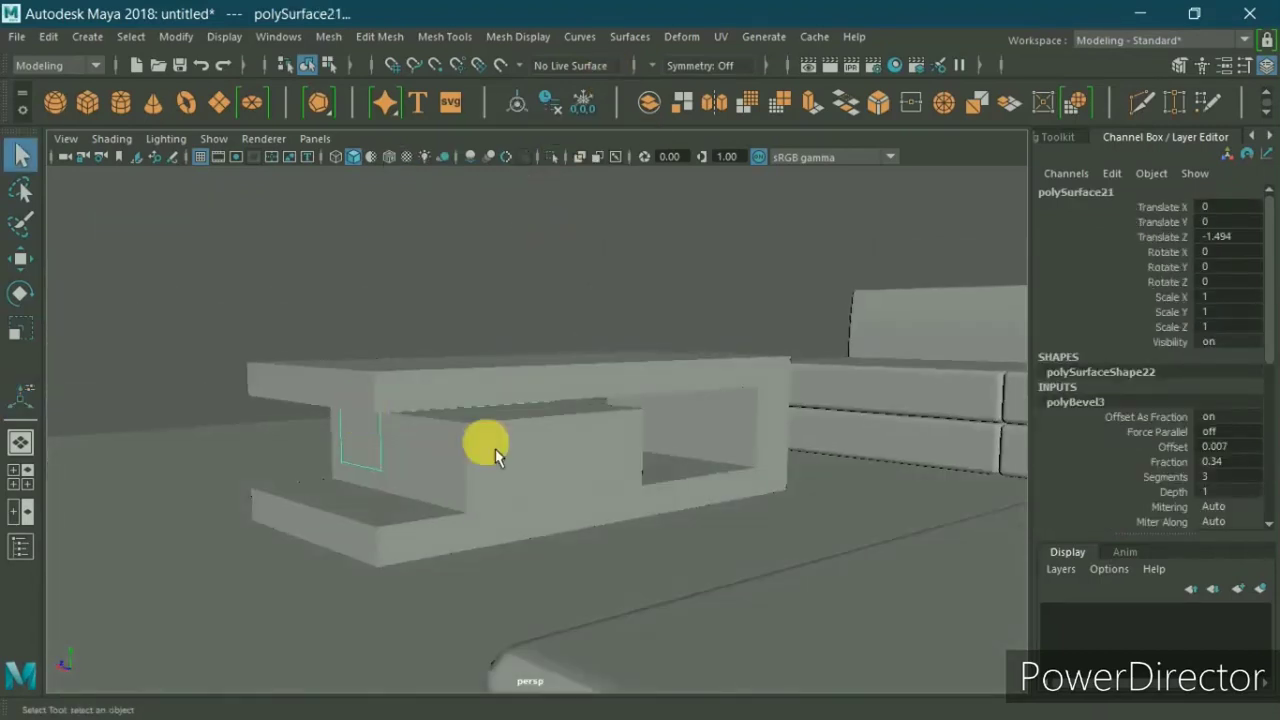
click(497, 455)
right_drag(606, 252, 617, 216)
click(575, 463)
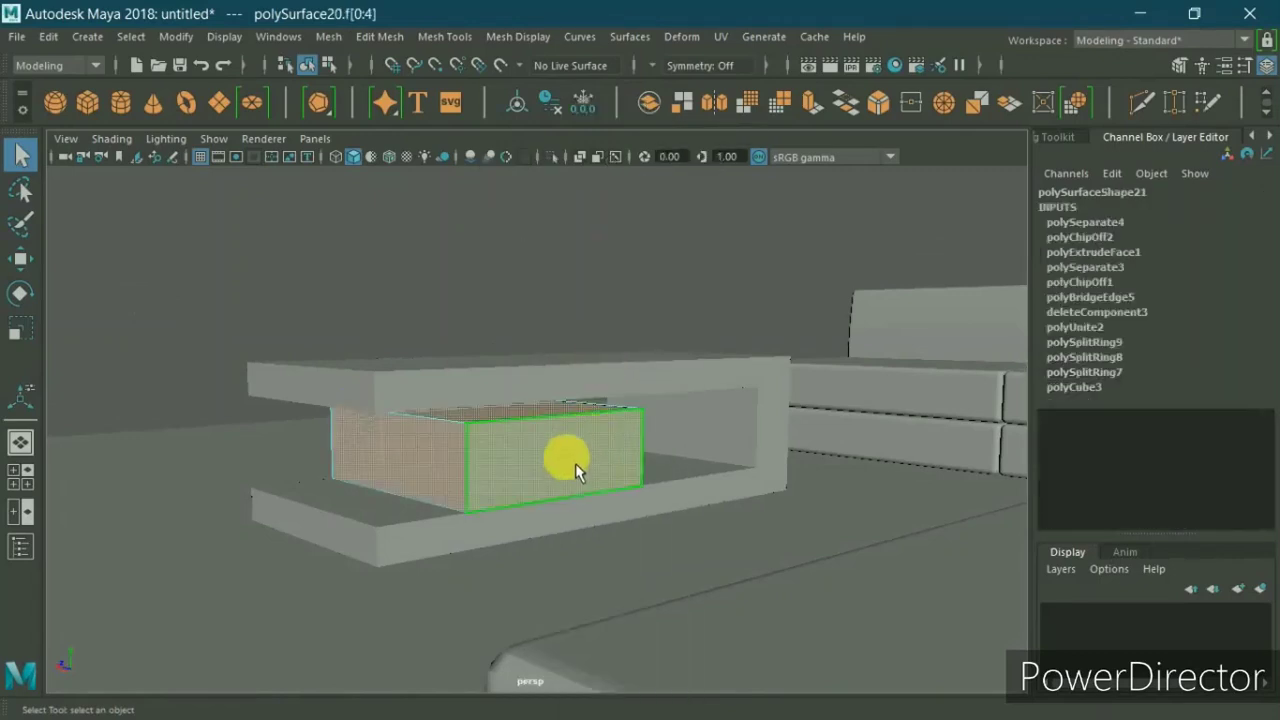
key(Delete)
mouse_move(506, 160)
right_down()
mouse_move(516, 190)
mouse_move(600, 134)
right_up()
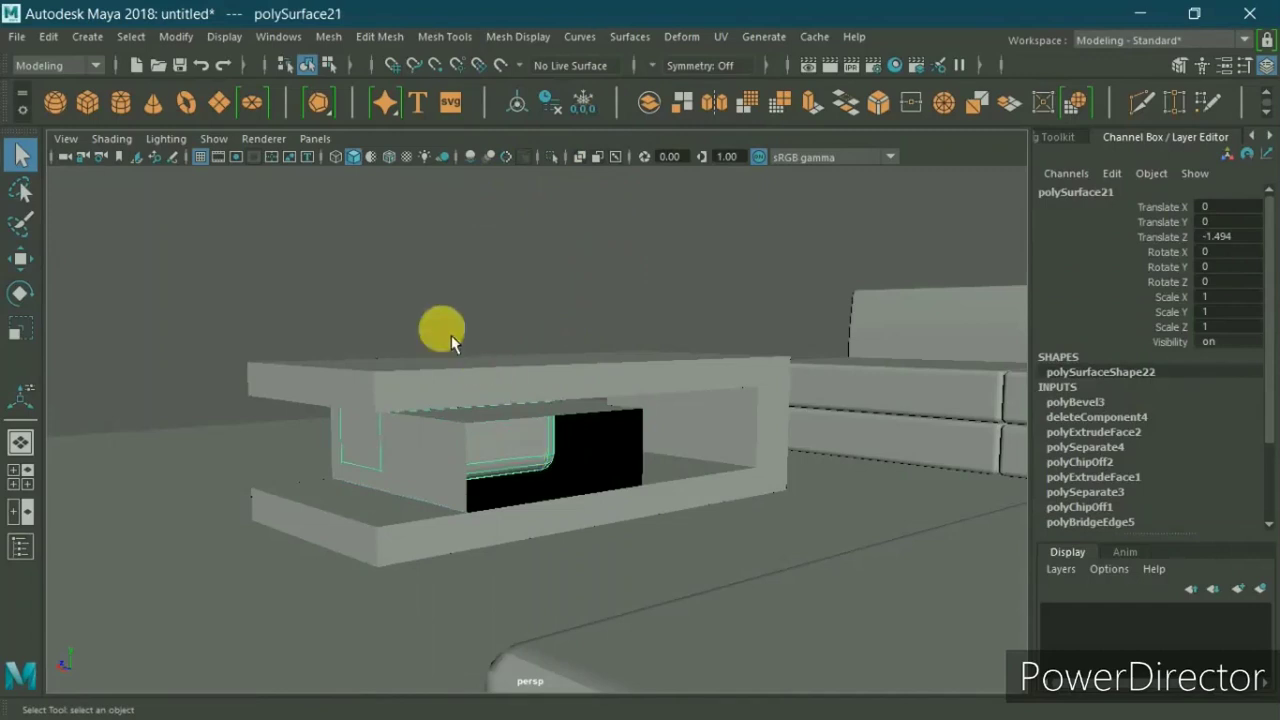
key(space)
key(space)
key(ctrl+1)
Step: Slide the drawer out along Z and set its Rotate Y to 180
click(467, 395)
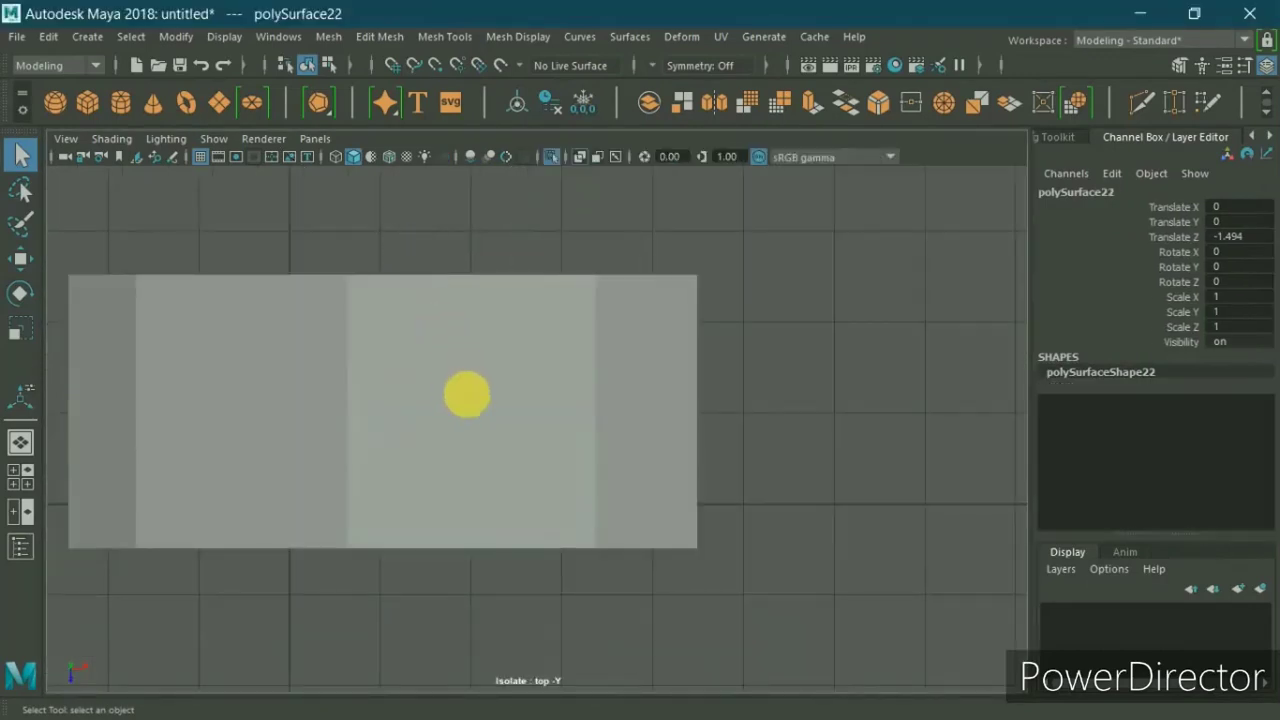
scroll(487, 490, up, 2)
key(w)
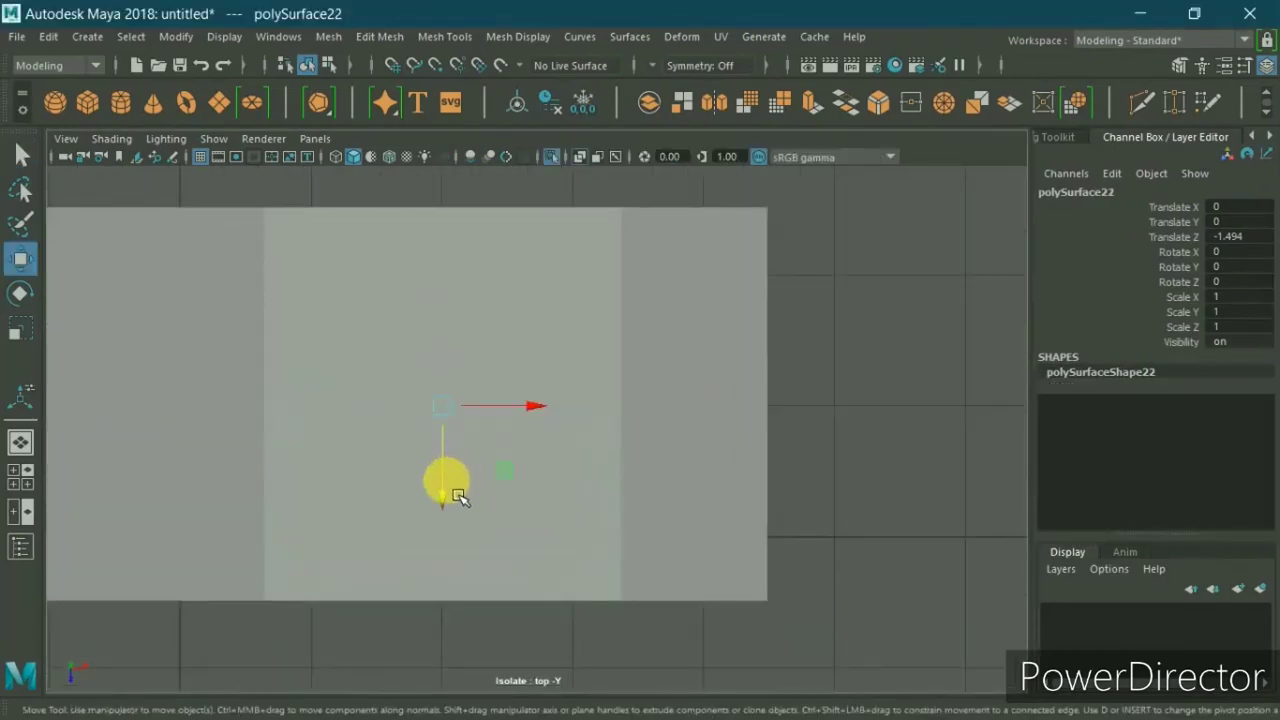
drag(458, 497, 470, 351)
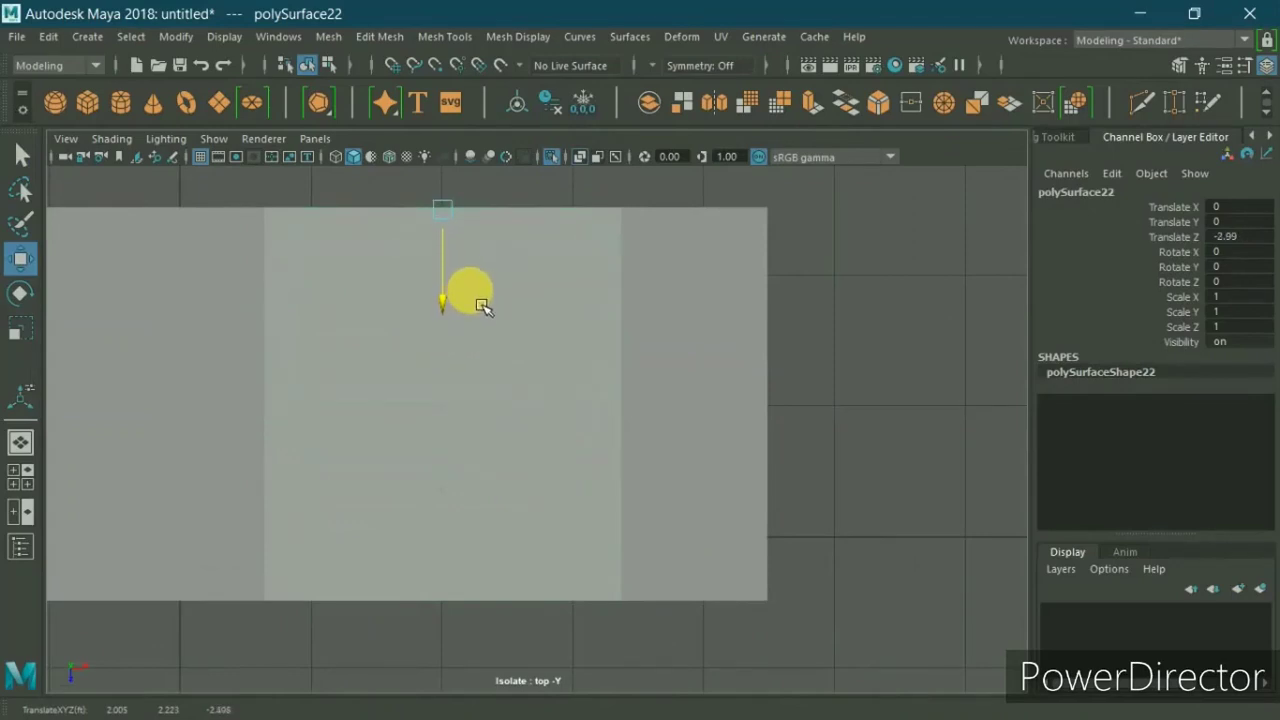
key(e)
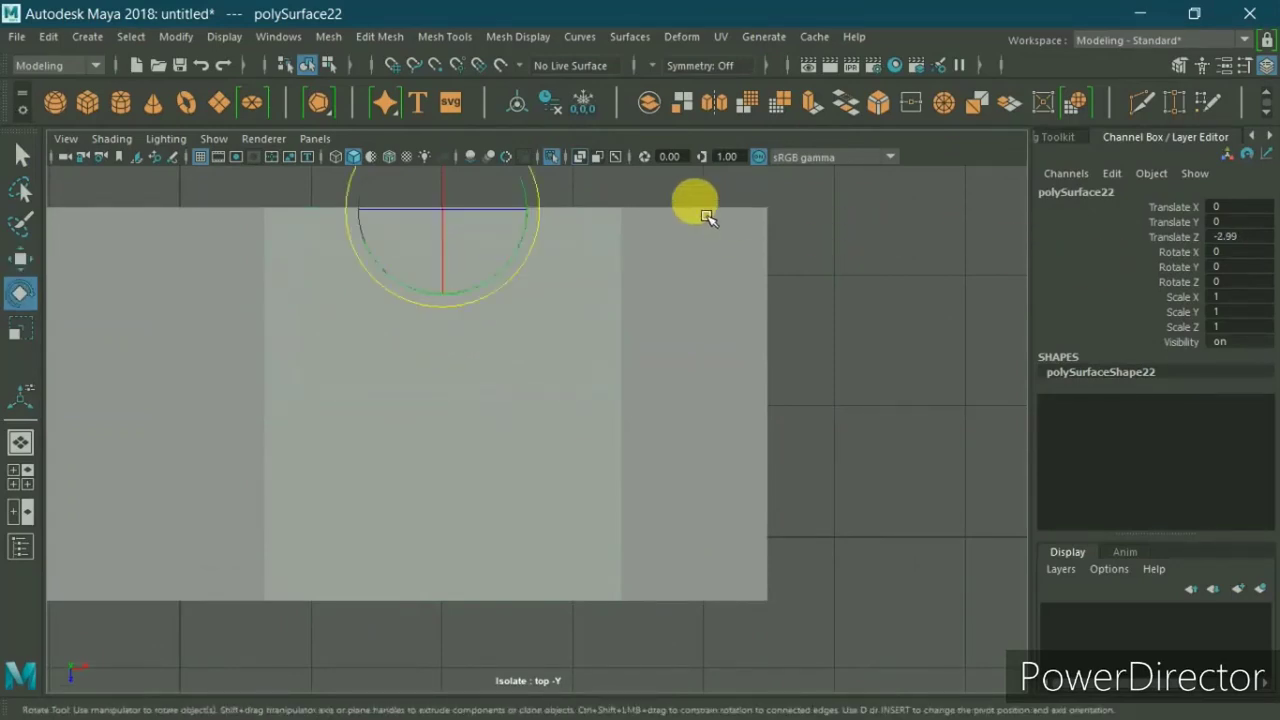
drag(540, 214, 549, 244)
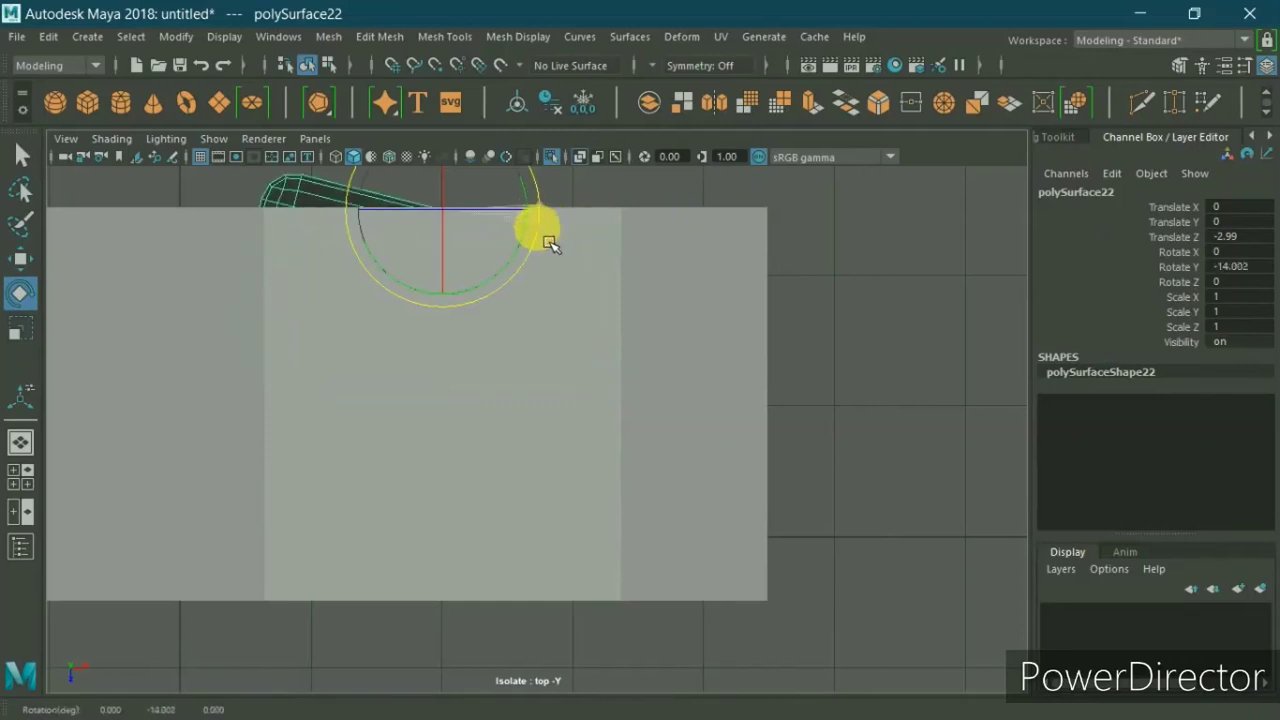
key(ctrl+z)
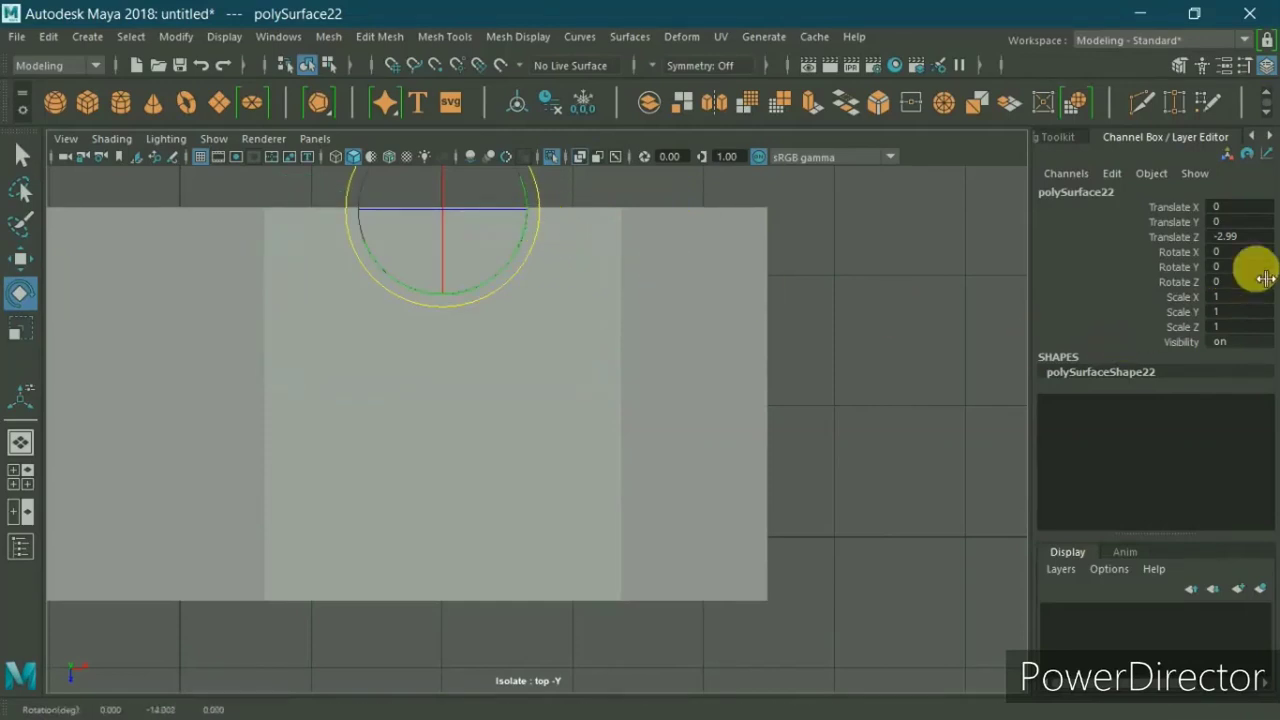
double_click(1240, 266)
text(0)
key(Return)
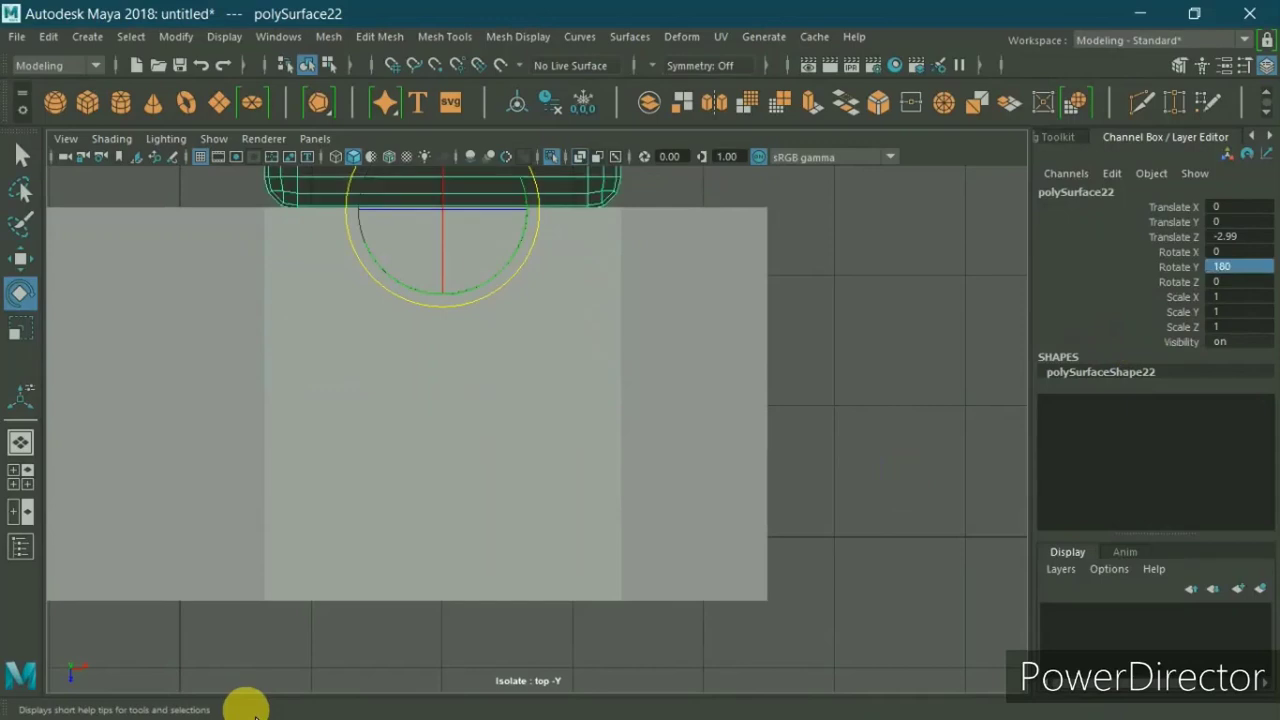
Step: Move the turned drawer back toward the table to Translate Z -1.551
scroll(366, 409, down, 2)
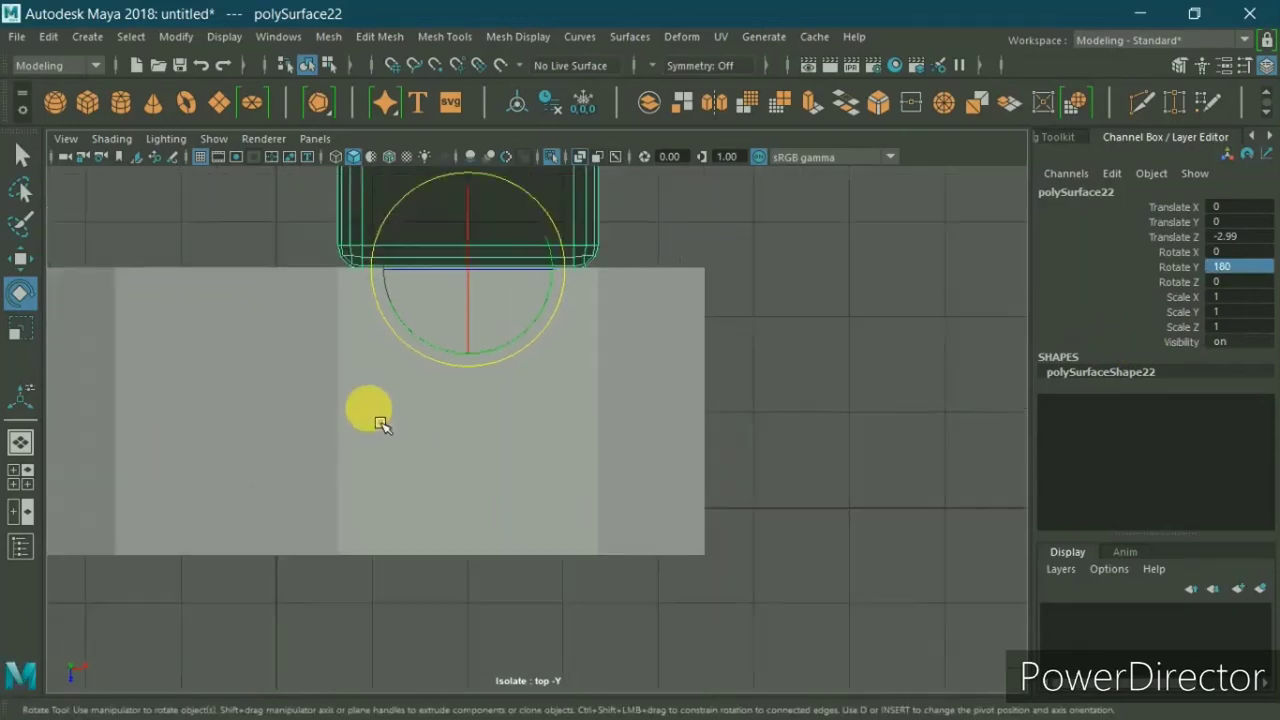
scroll(570, 418, down, 2)
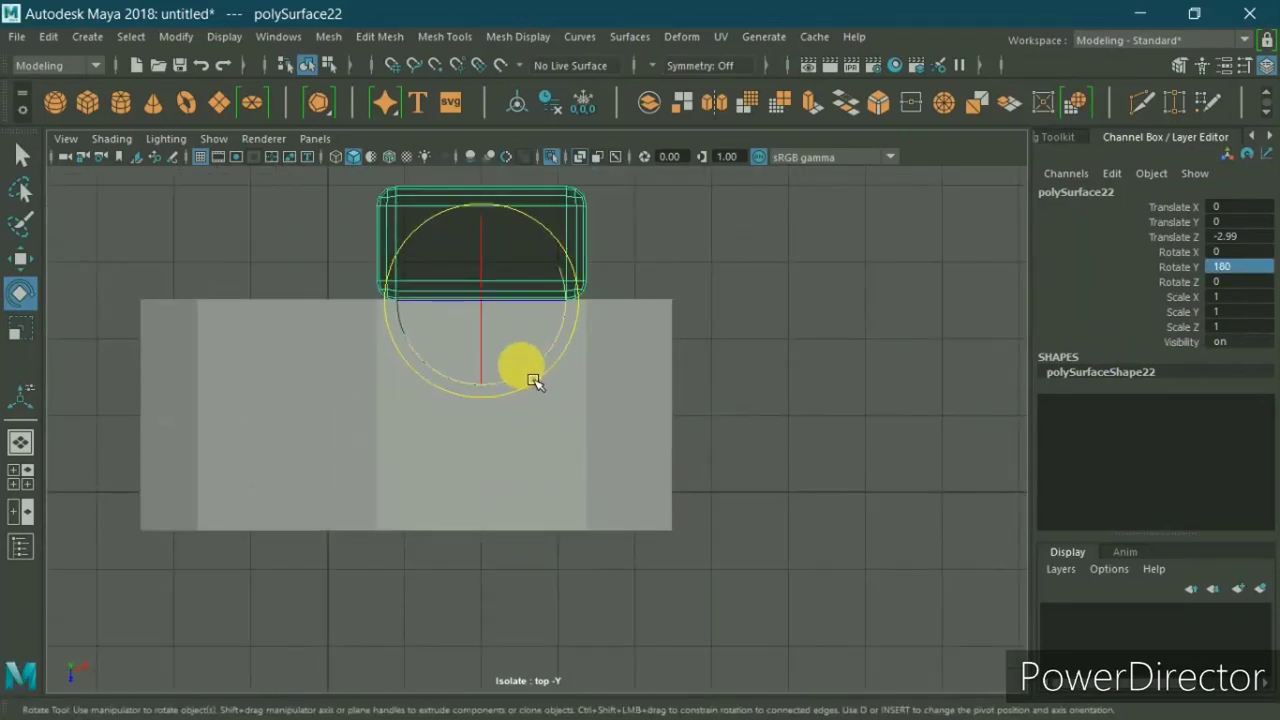
key(w)
drag(494, 338, 506, 440)
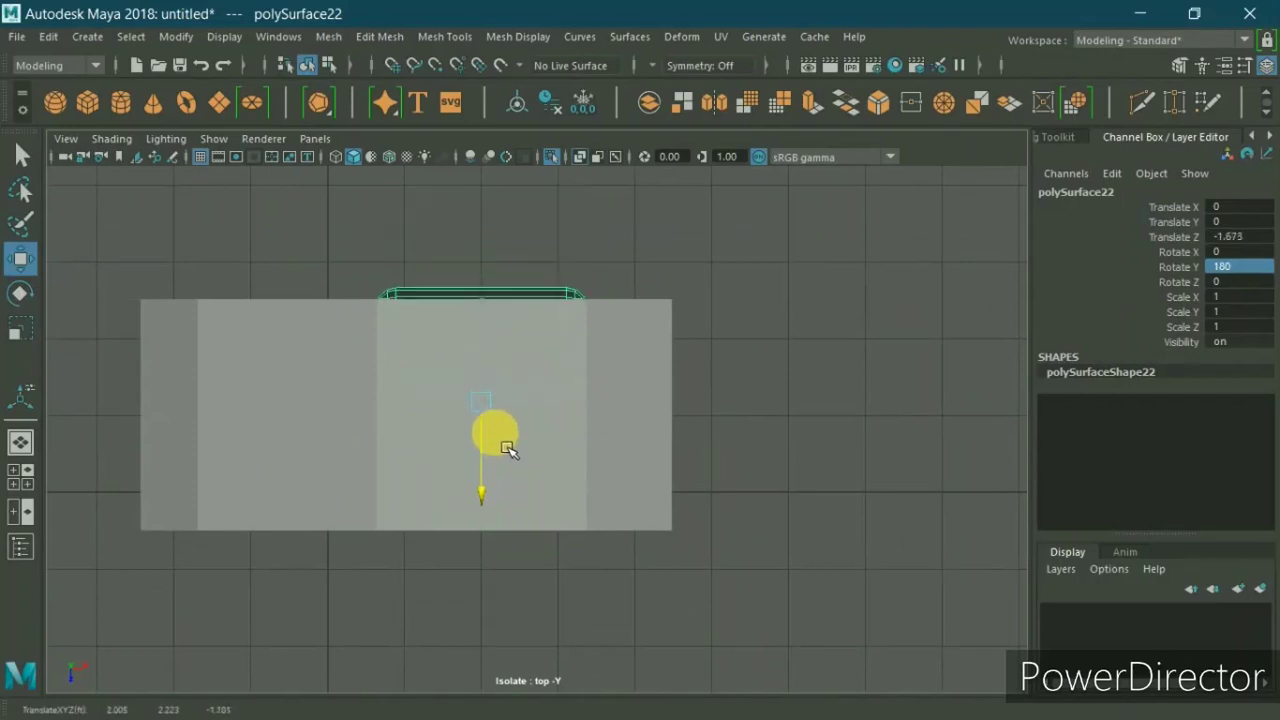
key(space)
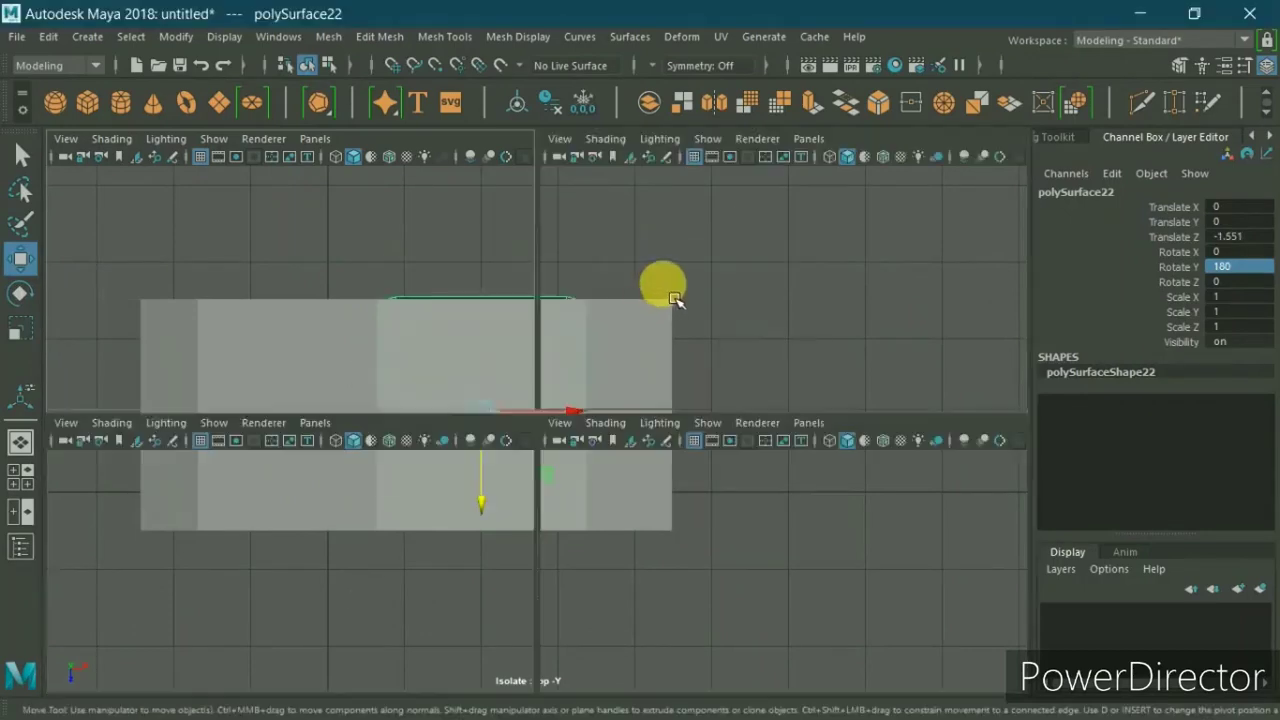
Step: Push the drawer deeper into the table opening to Translate Z -1.64
key(space)
alt+drag(686, 340, 684, 349)
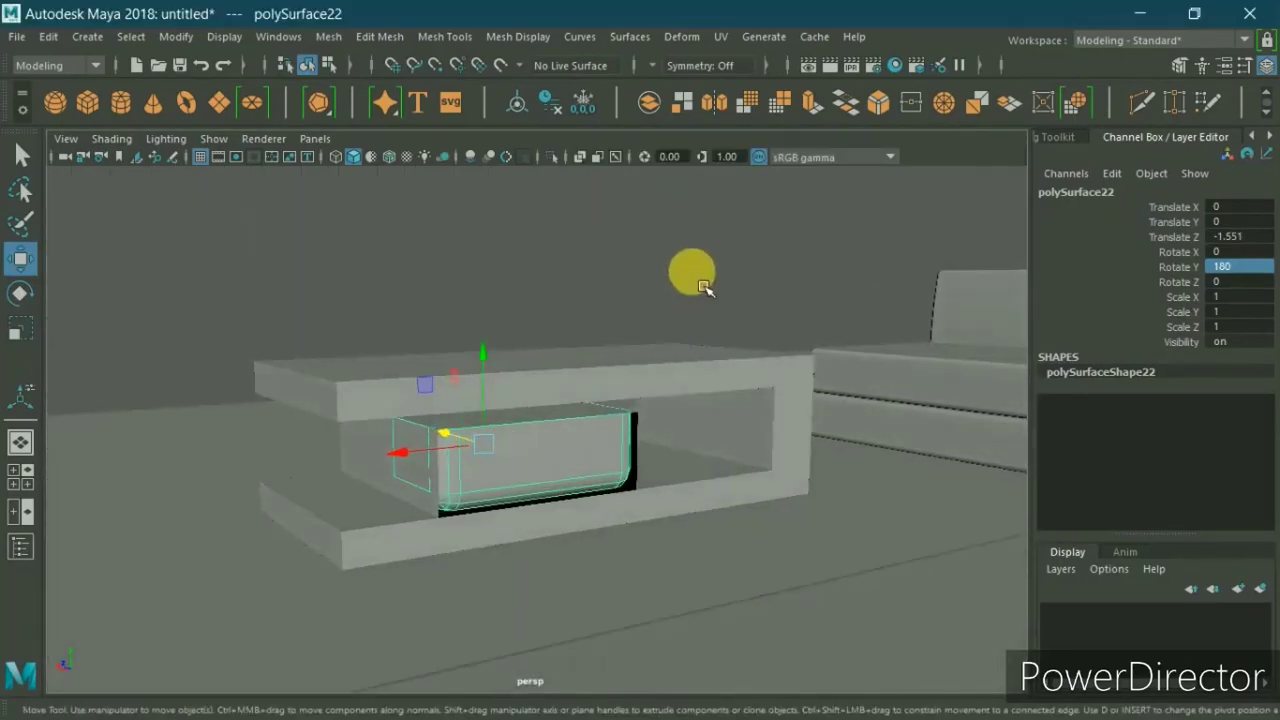
click(691, 271)
click(486, 451)
drag(457, 443, 484, 474)
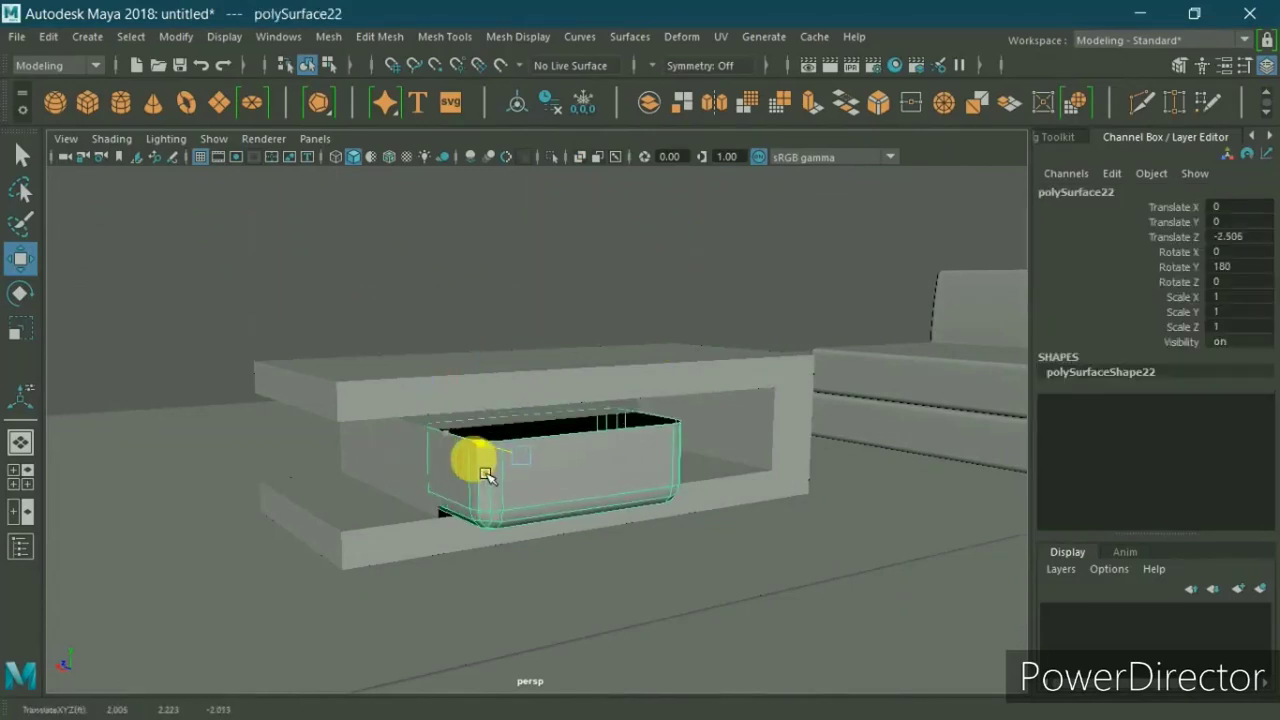
key(ctrl+z)
mouse_move(529, 429)
alt+mouse_down()
mouse_move(580, 411)
mouse_move(602, 432)
alt+mouse_up()
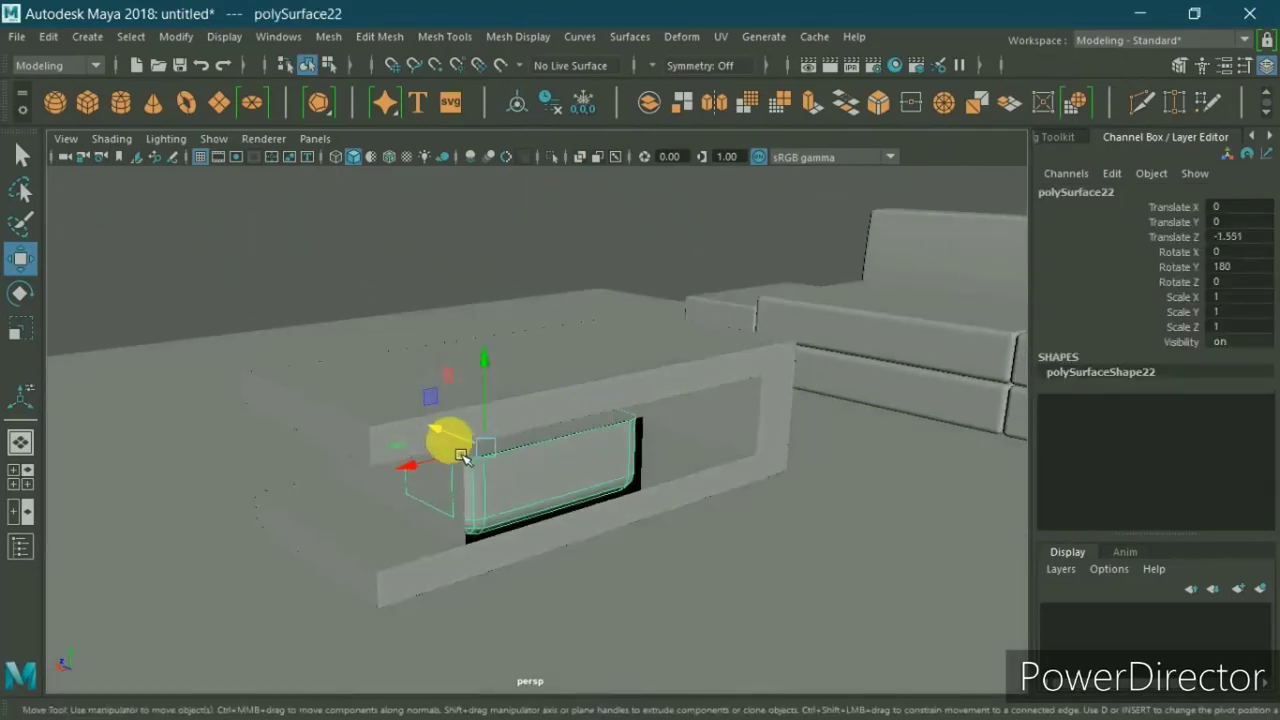
drag(446, 434, 466, 456)
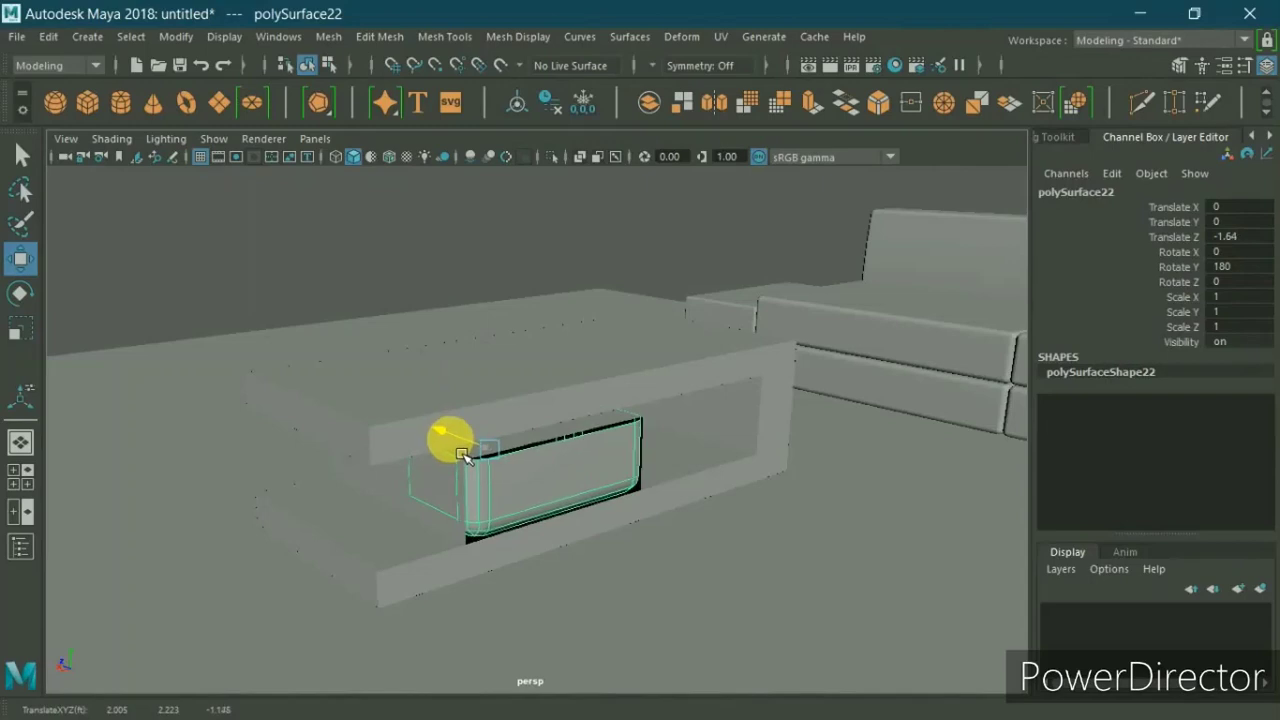
Step: Orbit around the coffee table to check the drawer's fit and reselect the drawer
alt+right_drag(486, 475, 563, 491)
mouse_move(563, 491)
alt+mouse_down()
mouse_move(508, 491)
mouse_move(634, 506)
alt+mouse_up()
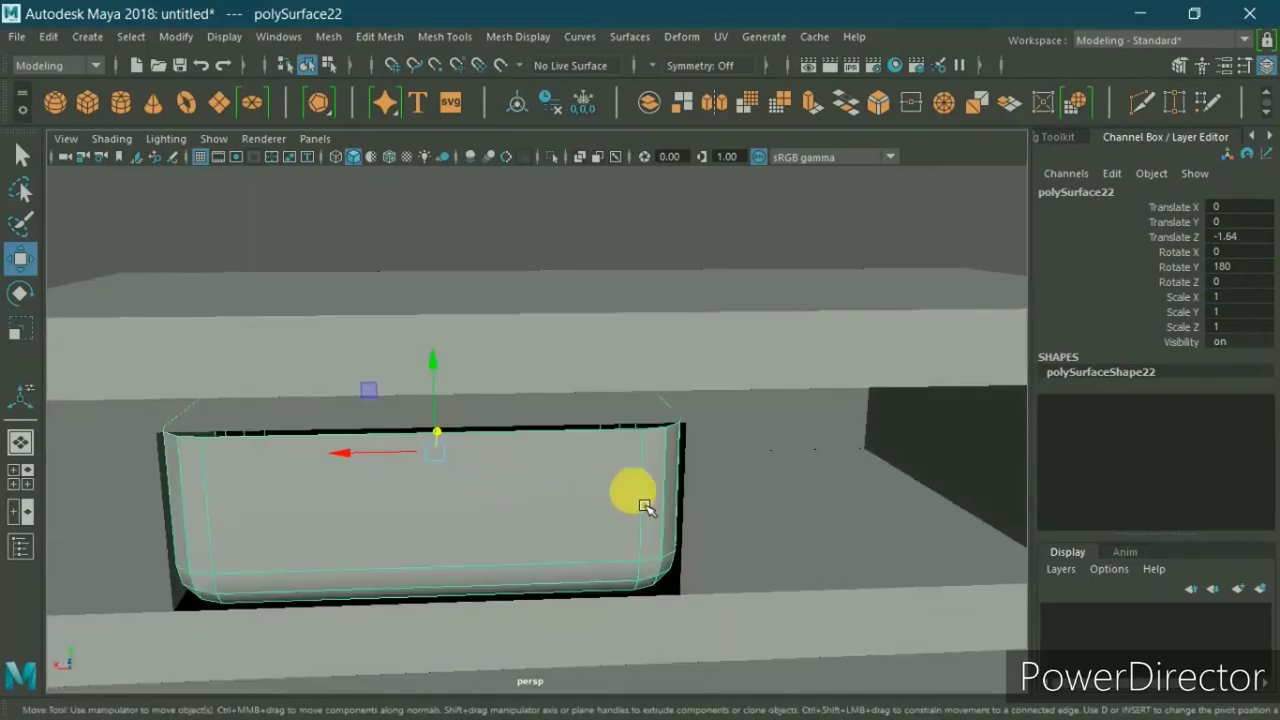
alt+drag(700, 572, 663, 563)
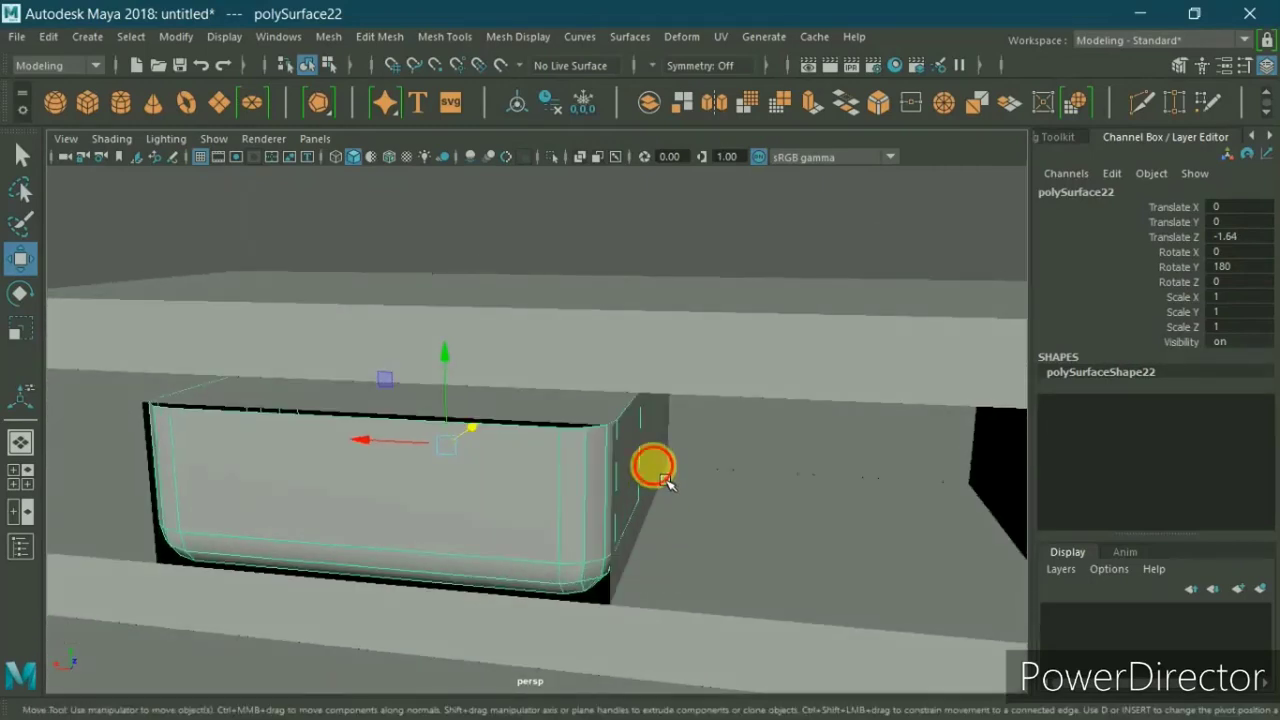
mouse_move(666, 484)
alt+right_down()
mouse_move(623, 491)
mouse_move(737, 471)
alt+right_up()
alt+drag(737, 471, 770, 486)
click(410, 480)
alt+right_drag(551, 451, 500, 523)
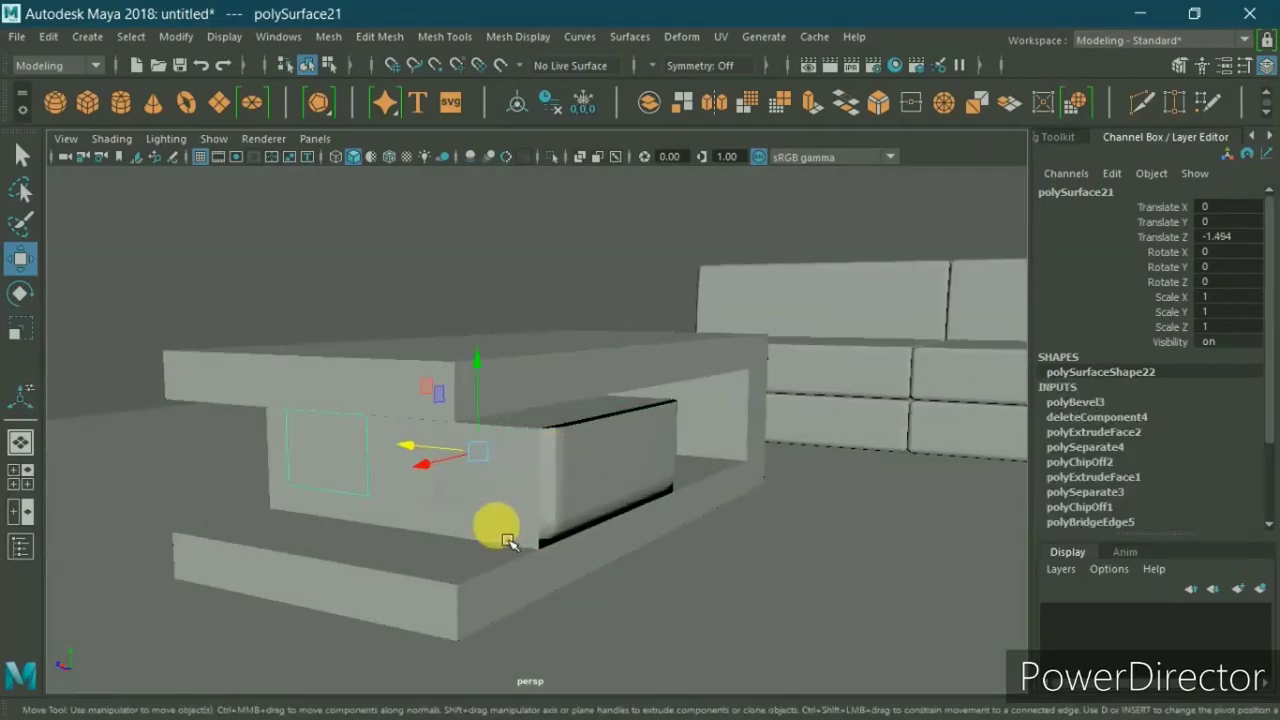
click(496, 529)
click(433, 478)
alt+drag(429, 480, 677, 477)
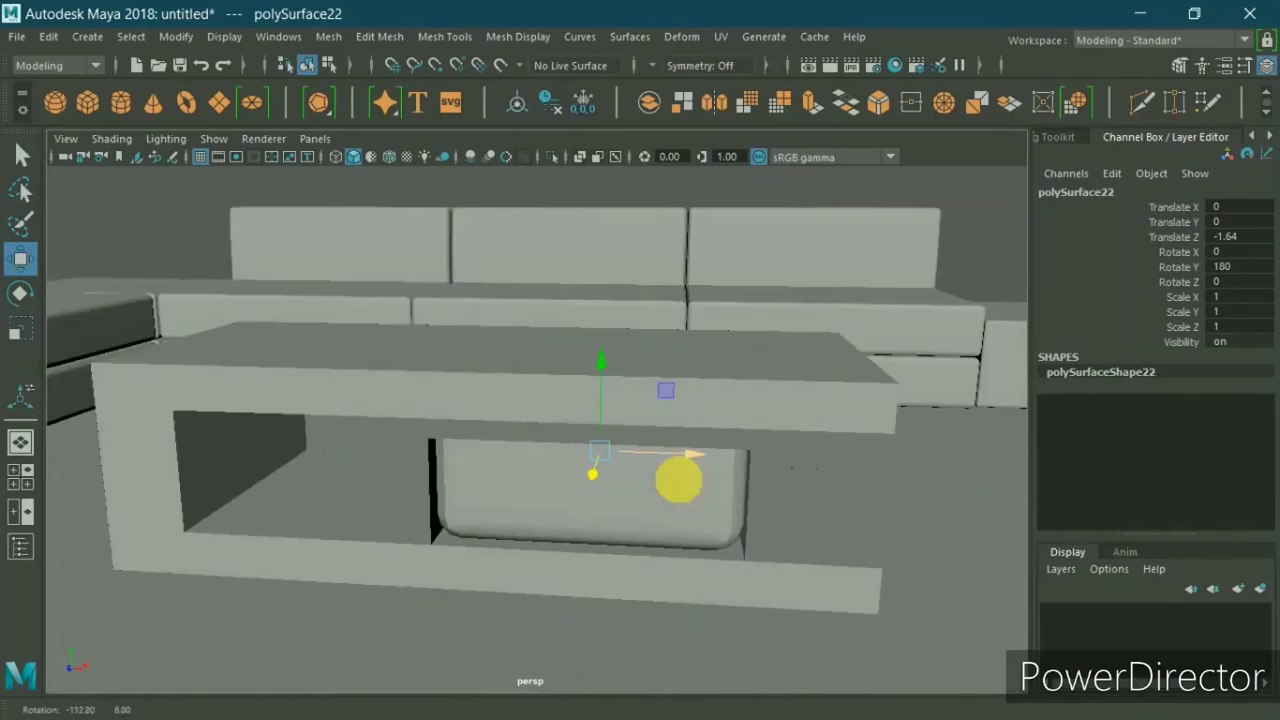
click(450, 482)
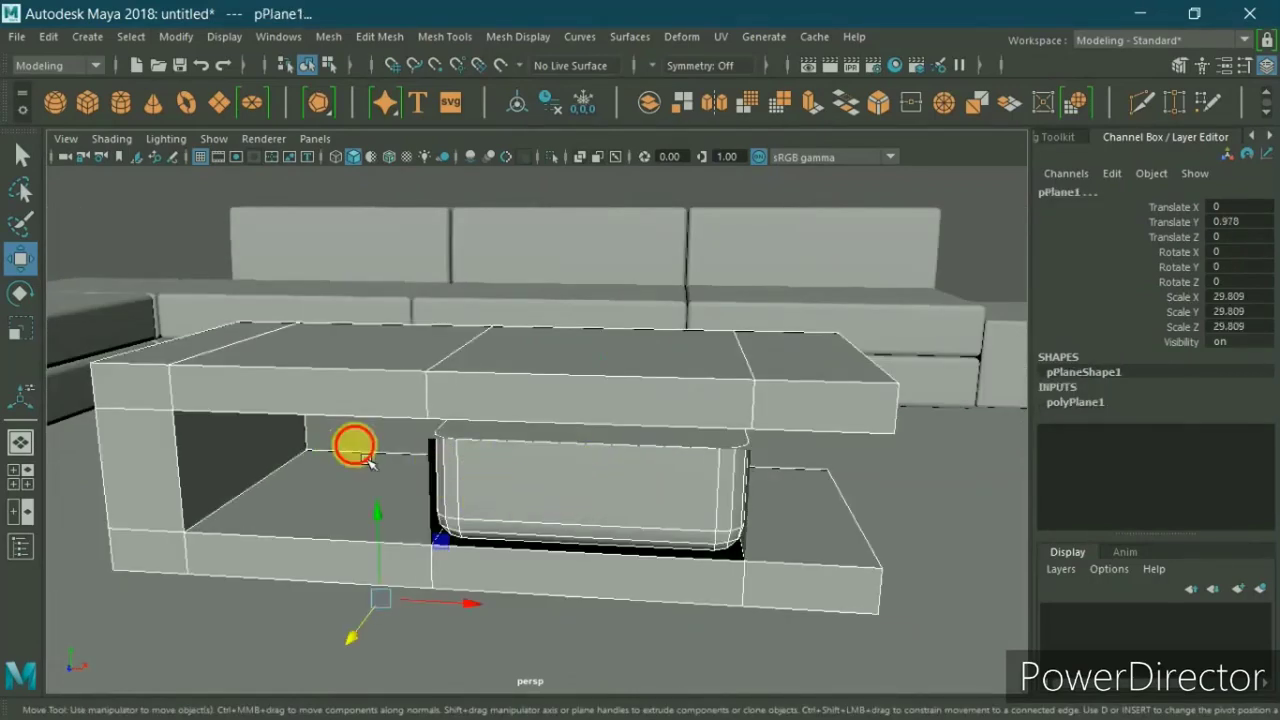
click(549, 514)
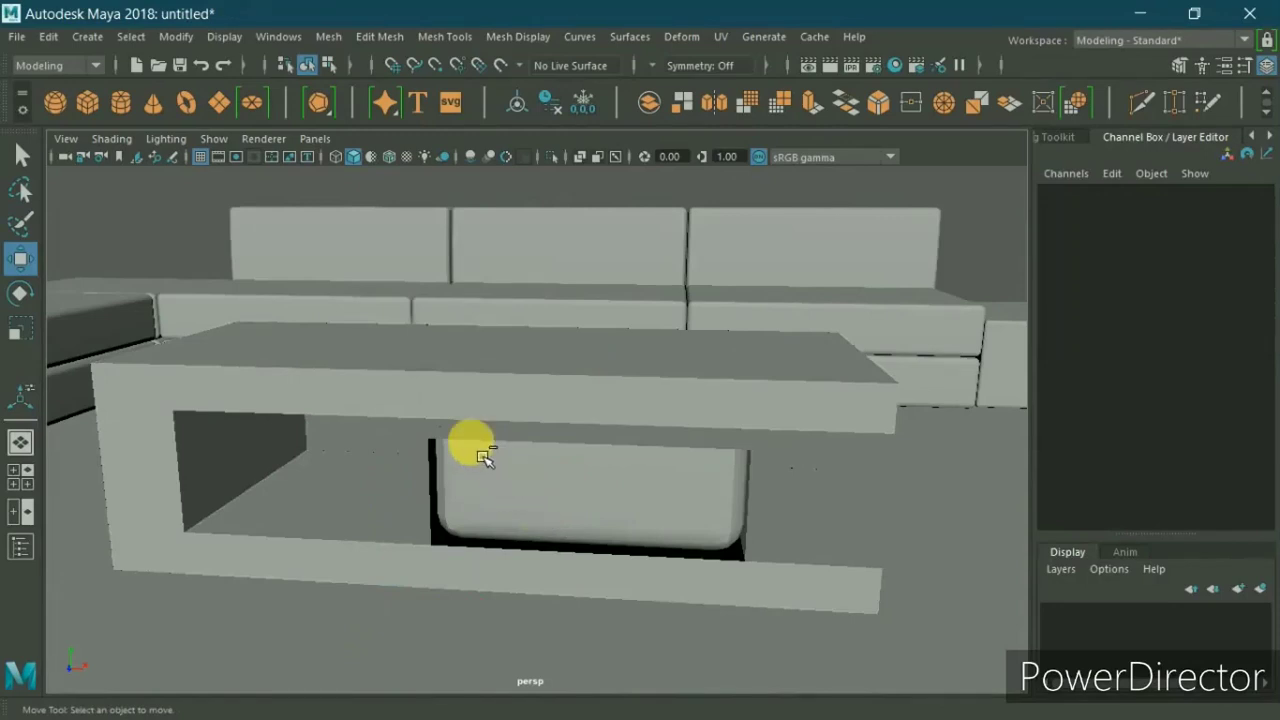
mouse_move(486, 449)
alt+mouse_down()
mouse_move(420, 471)
mouse_move(499, 478)
alt+mouse_up()
alt+right_drag(499, 478, 771, 523)
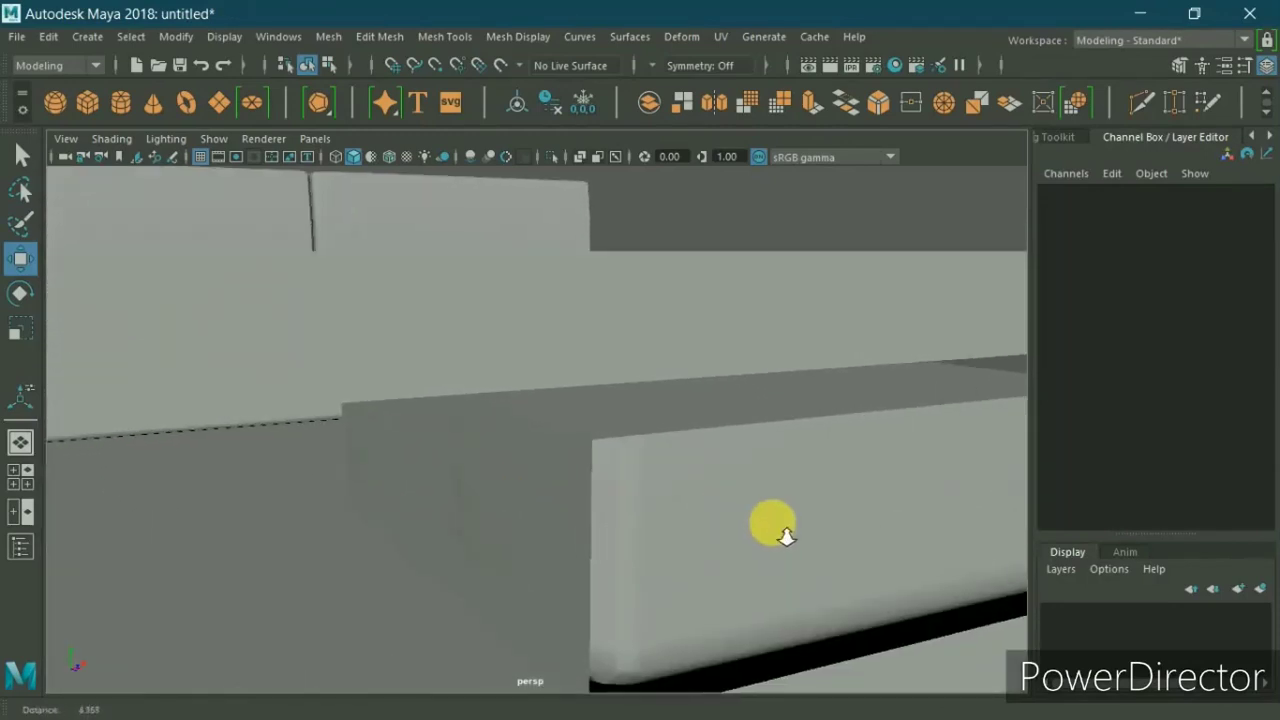
click(591, 636)
mouse_move(620, 608)
alt+right_down()
mouse_move(580, 551)
mouse_move(551, 551)
mouse_move(563, 560)
alt+right_up()
right_drag(857, 190, 857, 114)
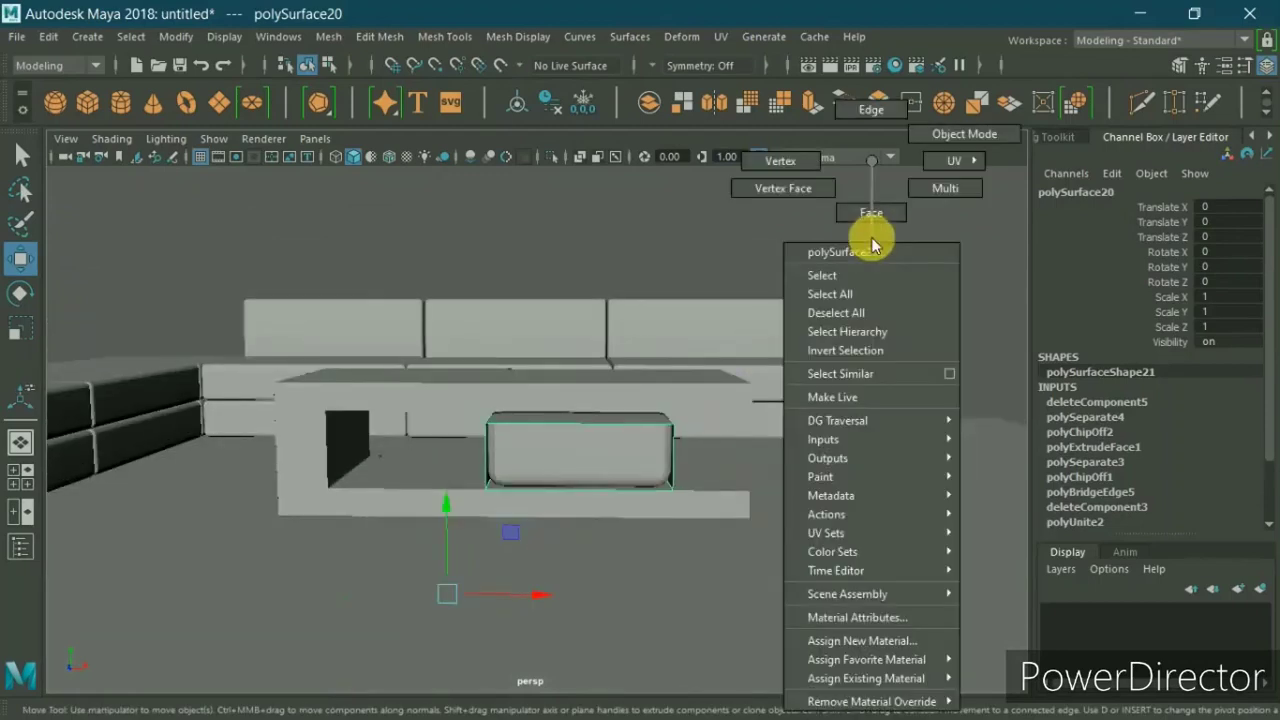
Step: Extrude the drawer's top edge and inset it -0.119 along local Z
click(706, 430)
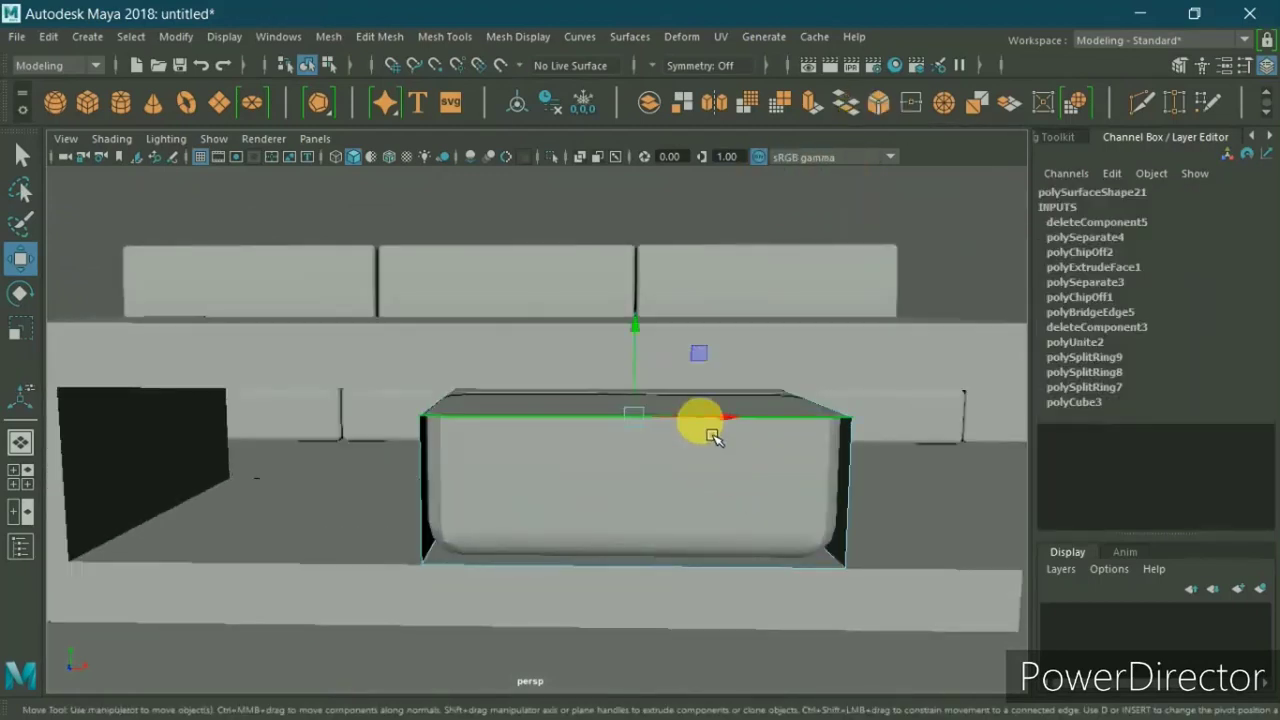
key(ctrl+e)
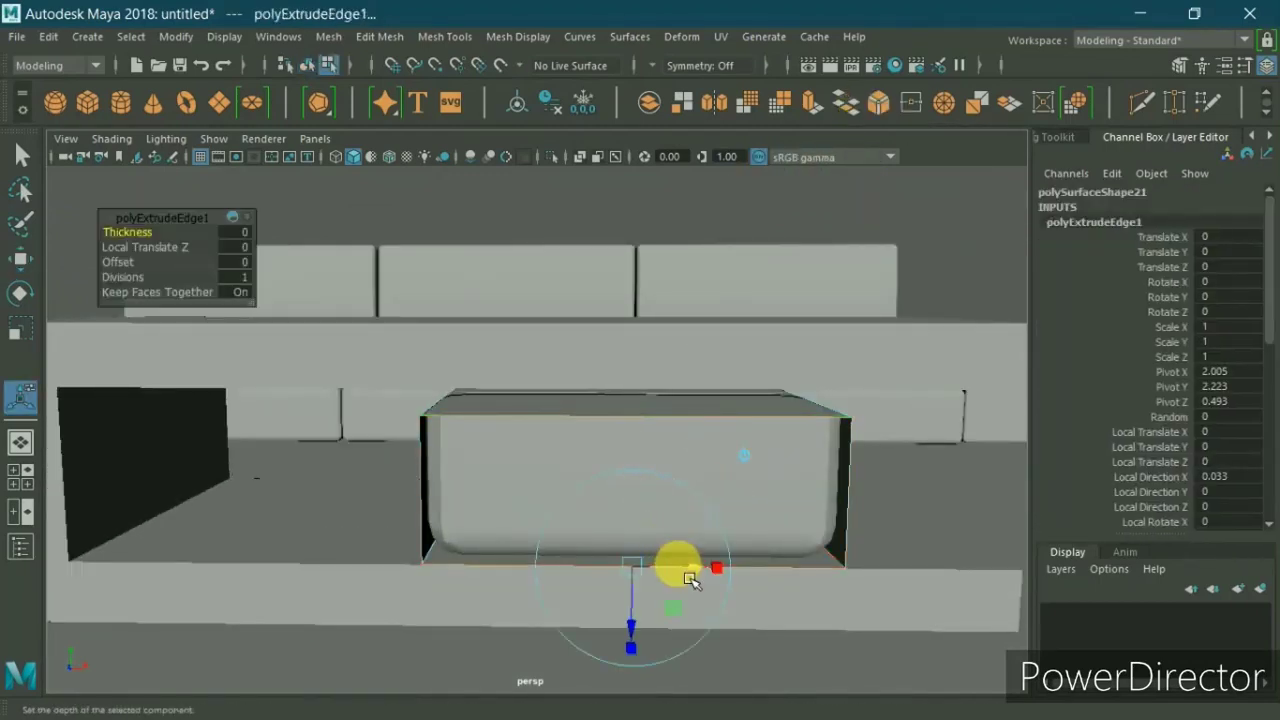
click(631, 565)
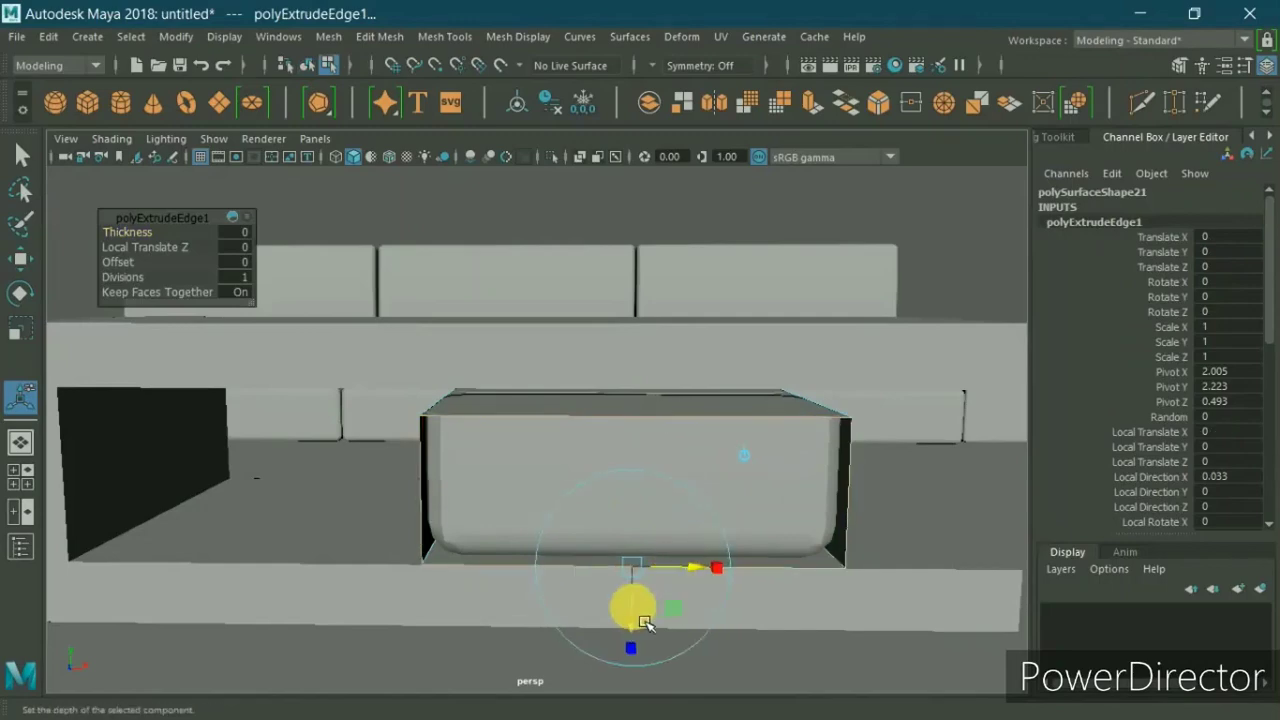
drag(643, 614, 643, 601)
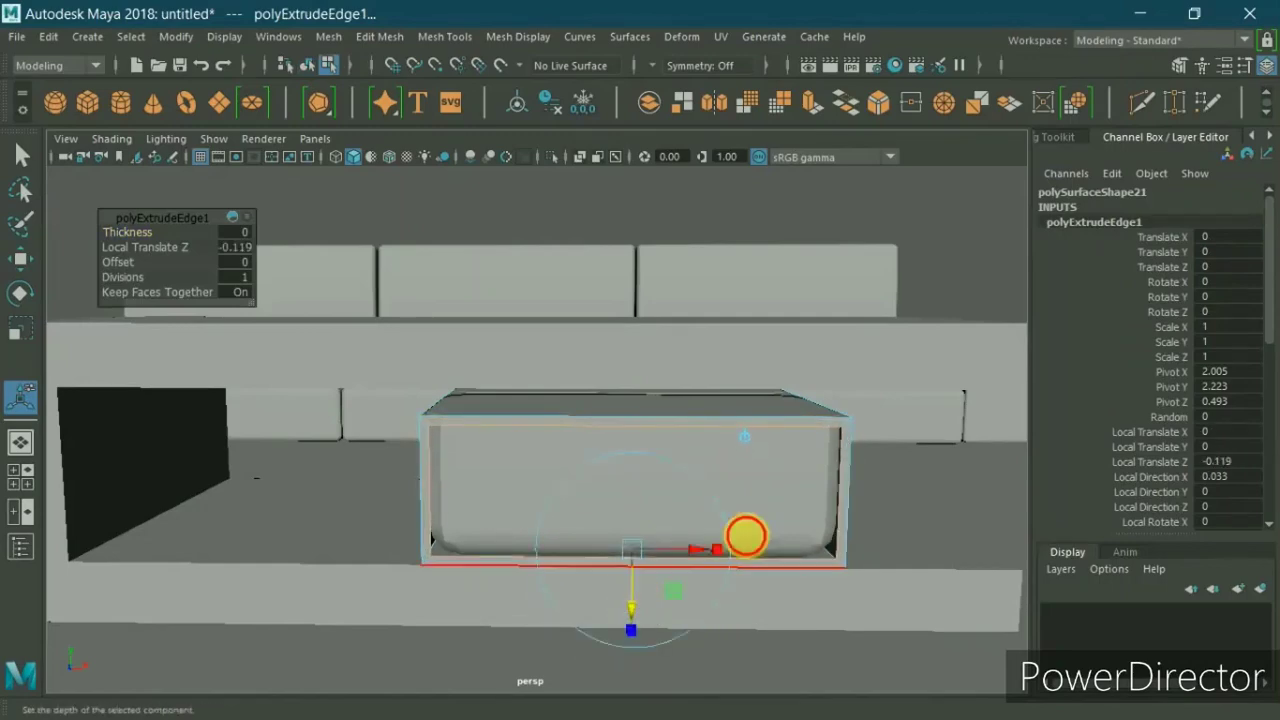
alt+drag(749, 534, 371, 537)
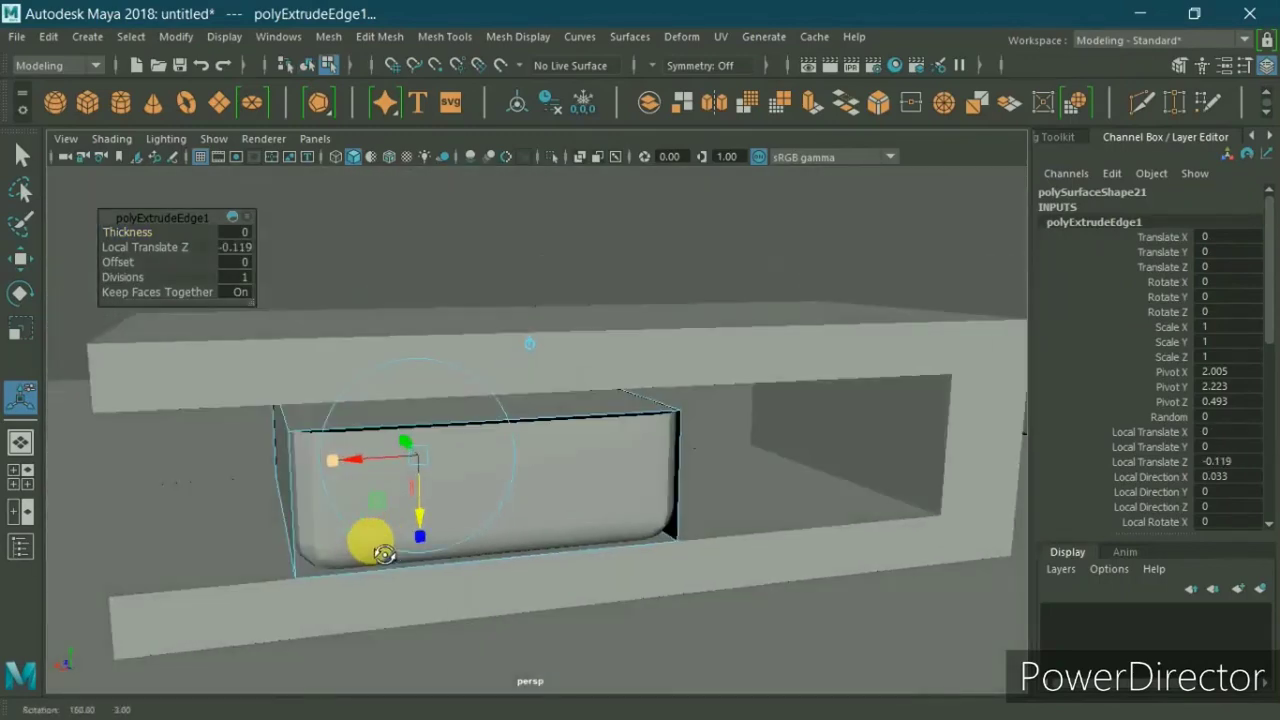
click(691, 497)
Step: Extrude the drawer's bottom edge inward -0.083 and scale the extruded edges along depth
click(543, 540)
key(ctrl+e)
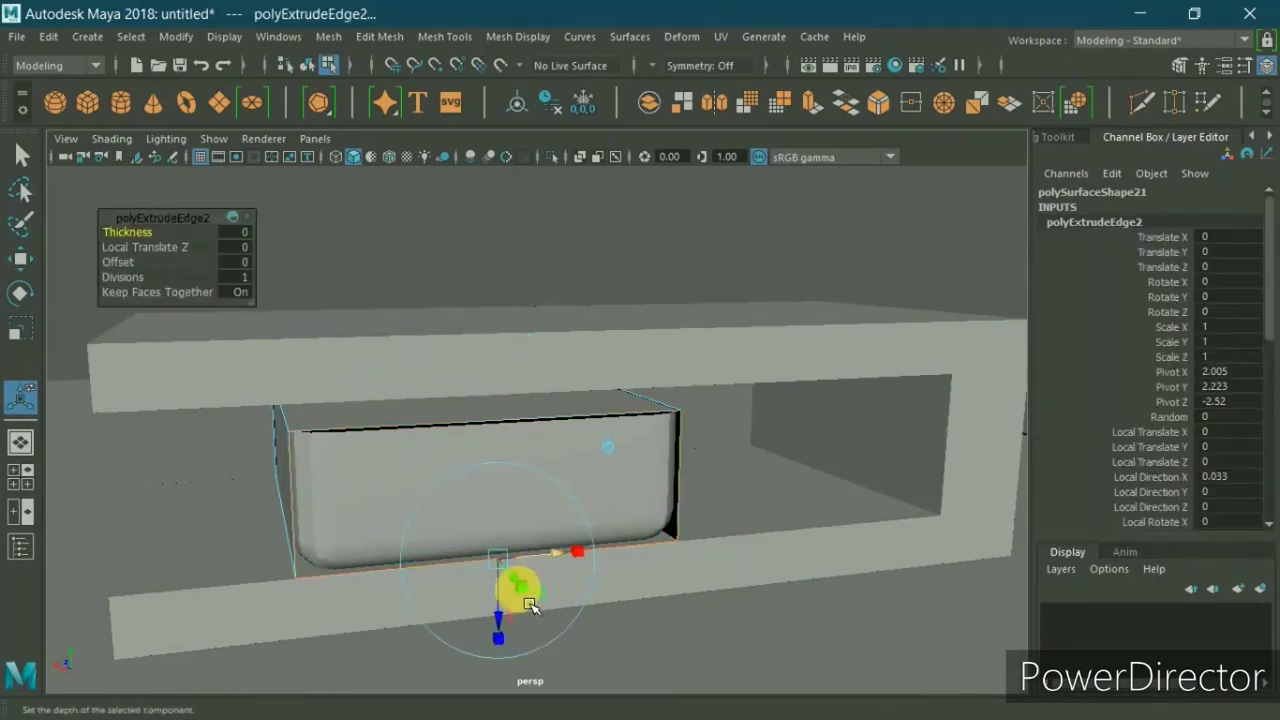
drag(510, 618, 508, 612)
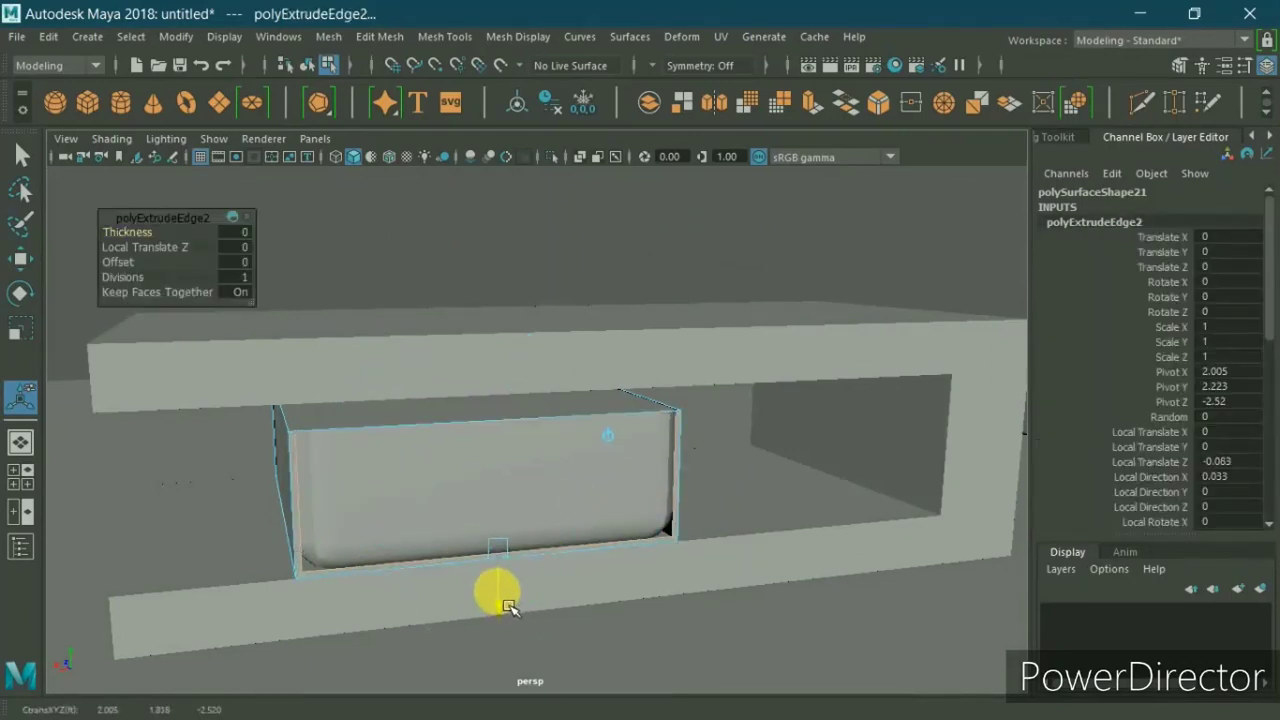
alt+drag(609, 543, 517, 543)
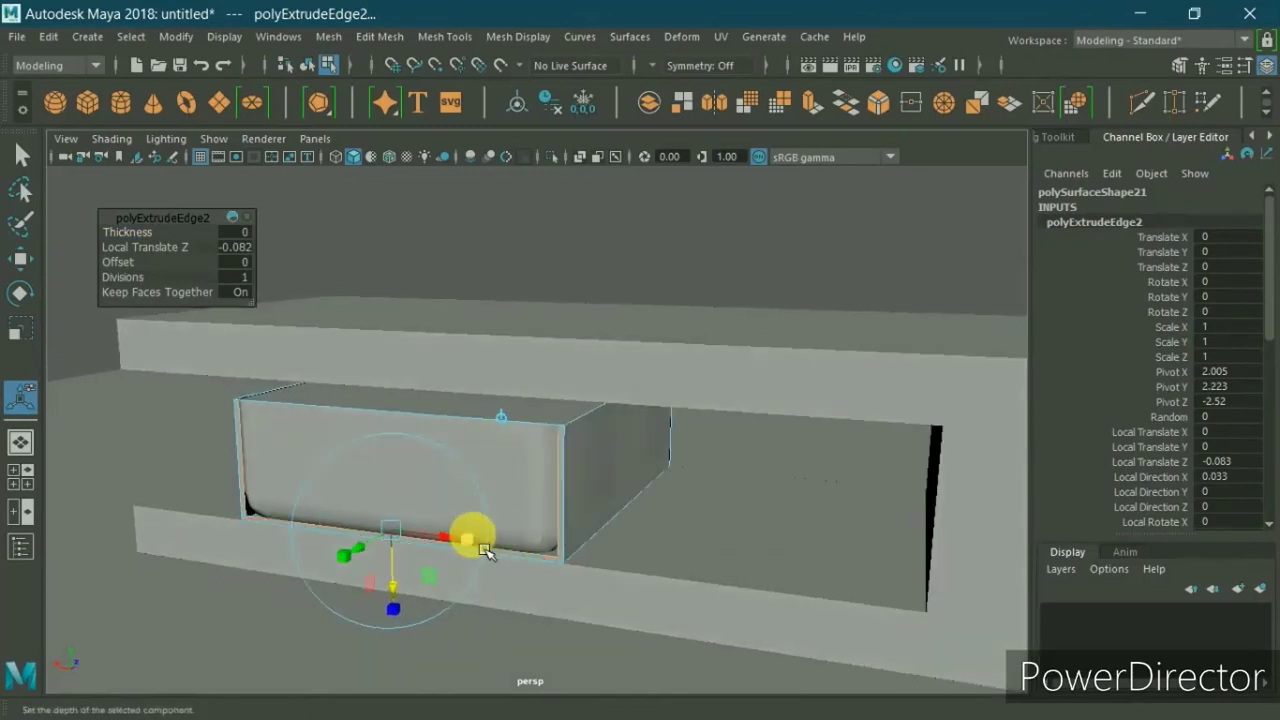
key(r)
mouse_move(429, 457)
mouse_down()
mouse_move(339, 542)
mouse_move(457, 514)
mouse_move(534, 531)
mouse_up()
Step: Return to object mode, select the whole drawer and nudge it along its depth
right_click(588, 512)
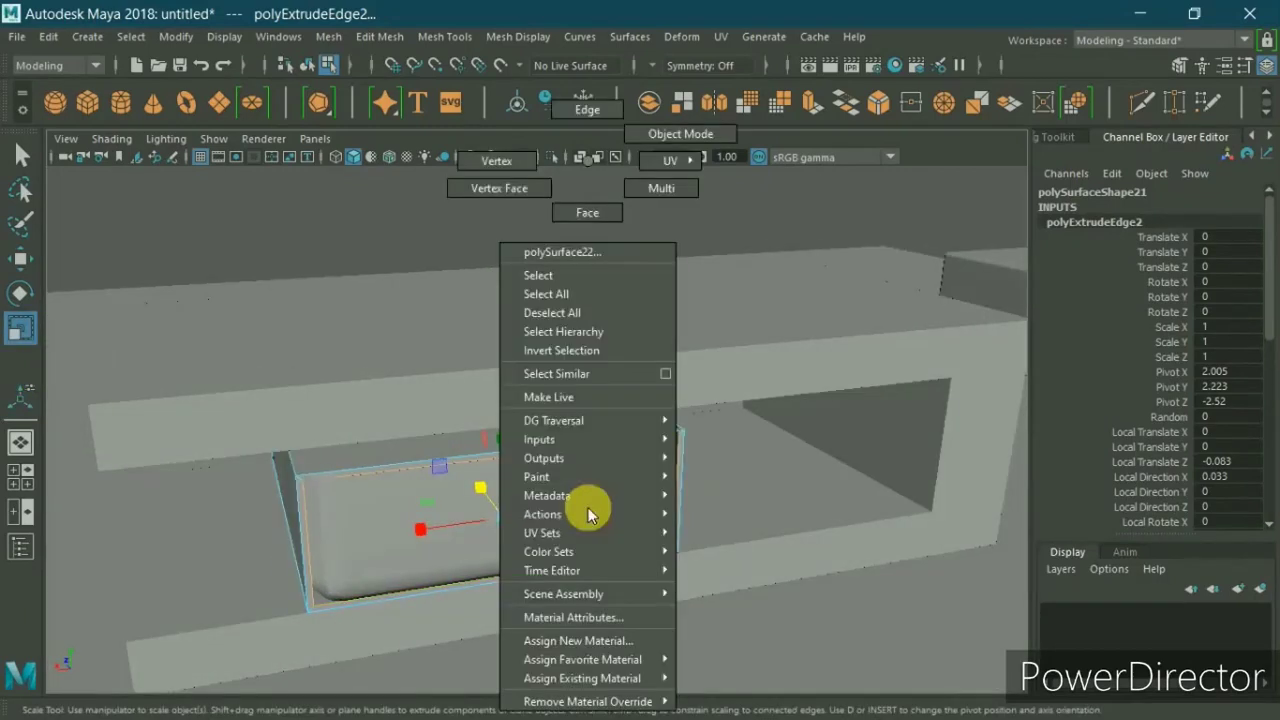
click(671, 148)
click(586, 530)
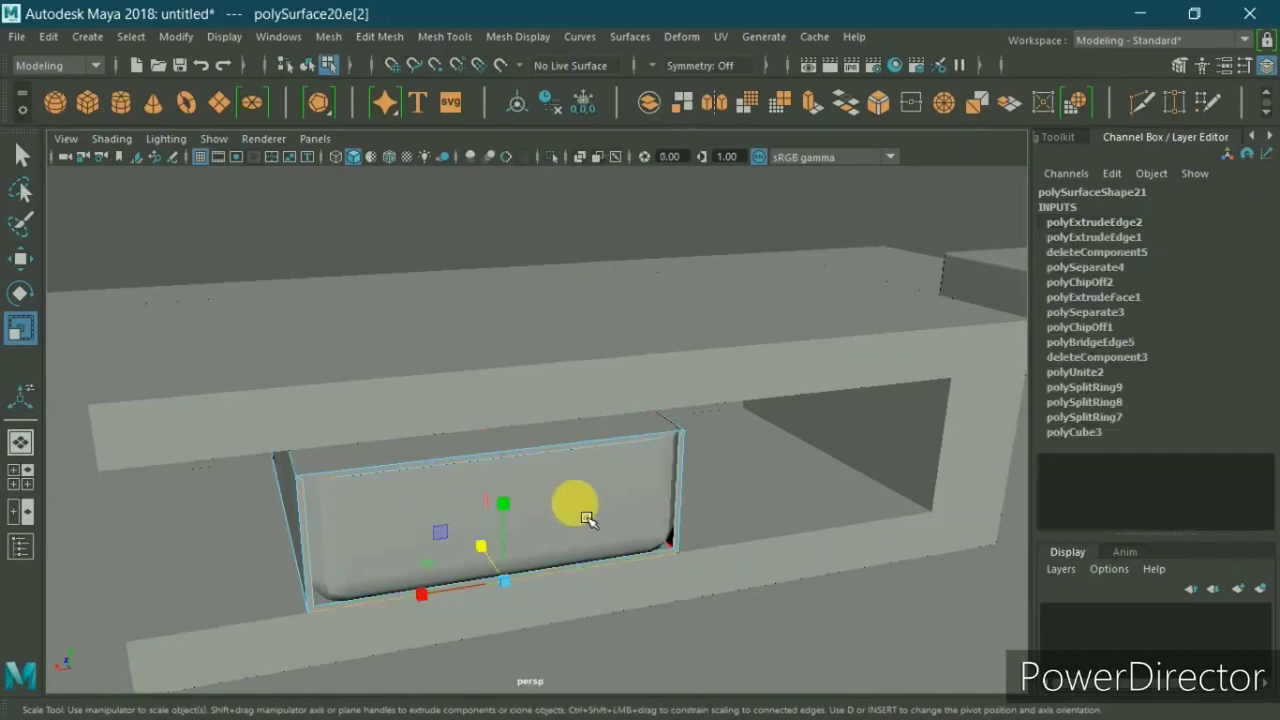
right_click(576, 498)
click(660, 133)
click(545, 518)
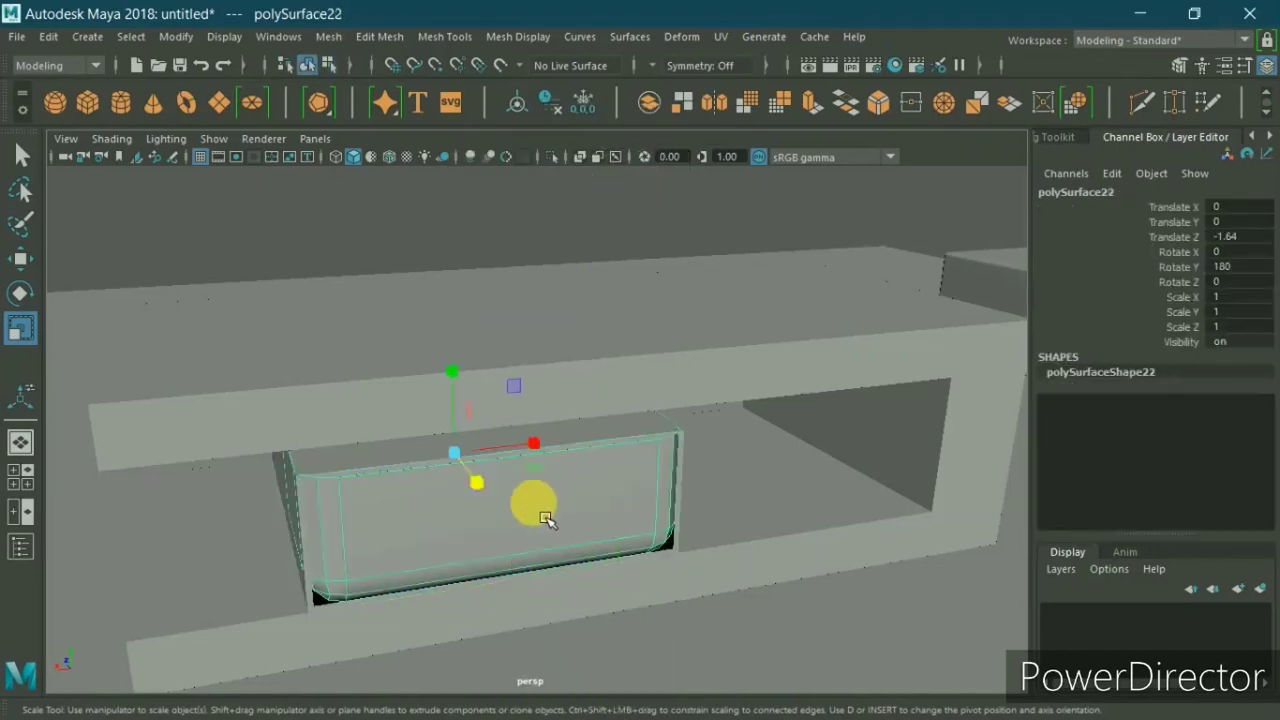
key(w)
drag(445, 430, 447, 440)
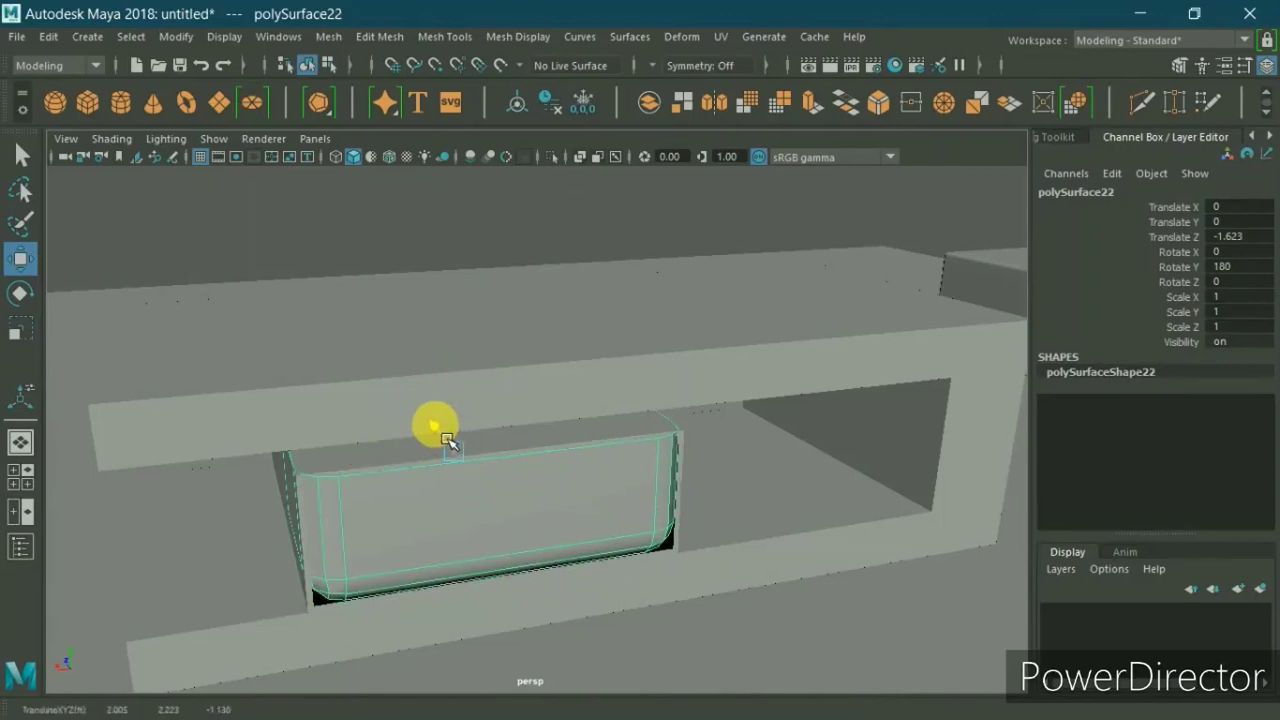
Step: Shrink the drawer slightly in depth to Scale Z 0.972 and reduce its height
key(r)
drag(480, 484, 480, 490)
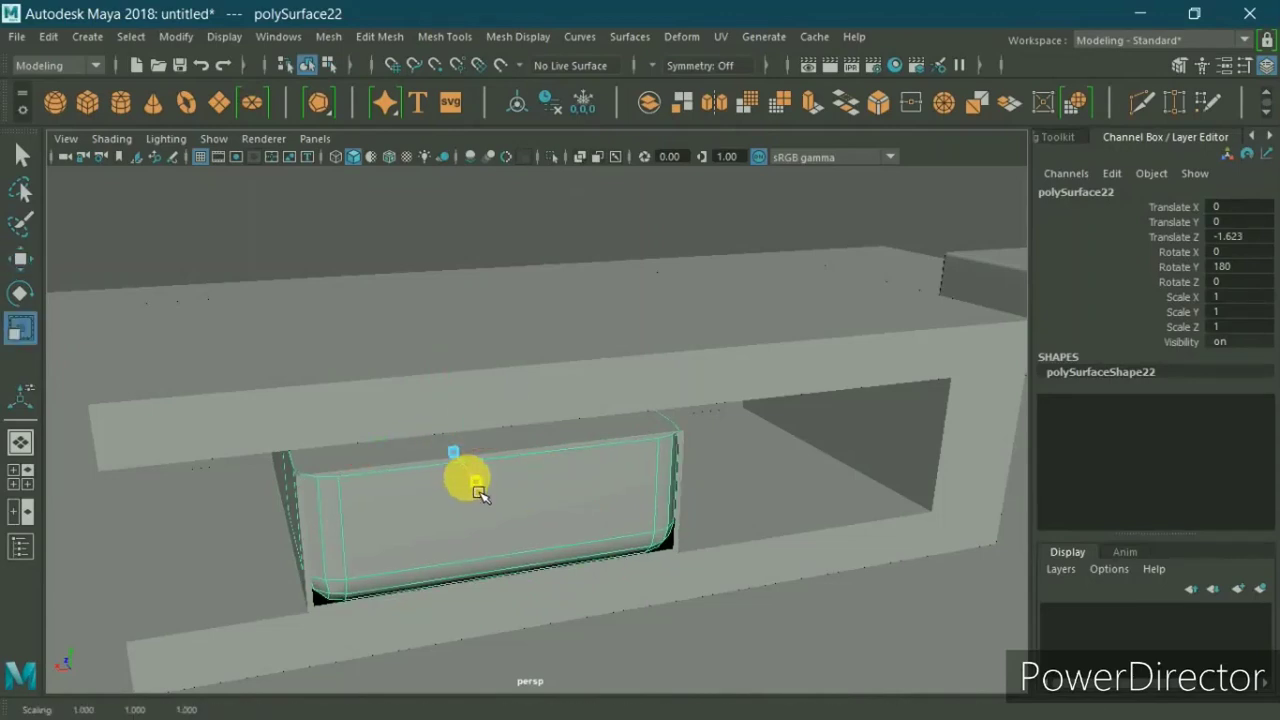
drag(463, 408, 459, 422)
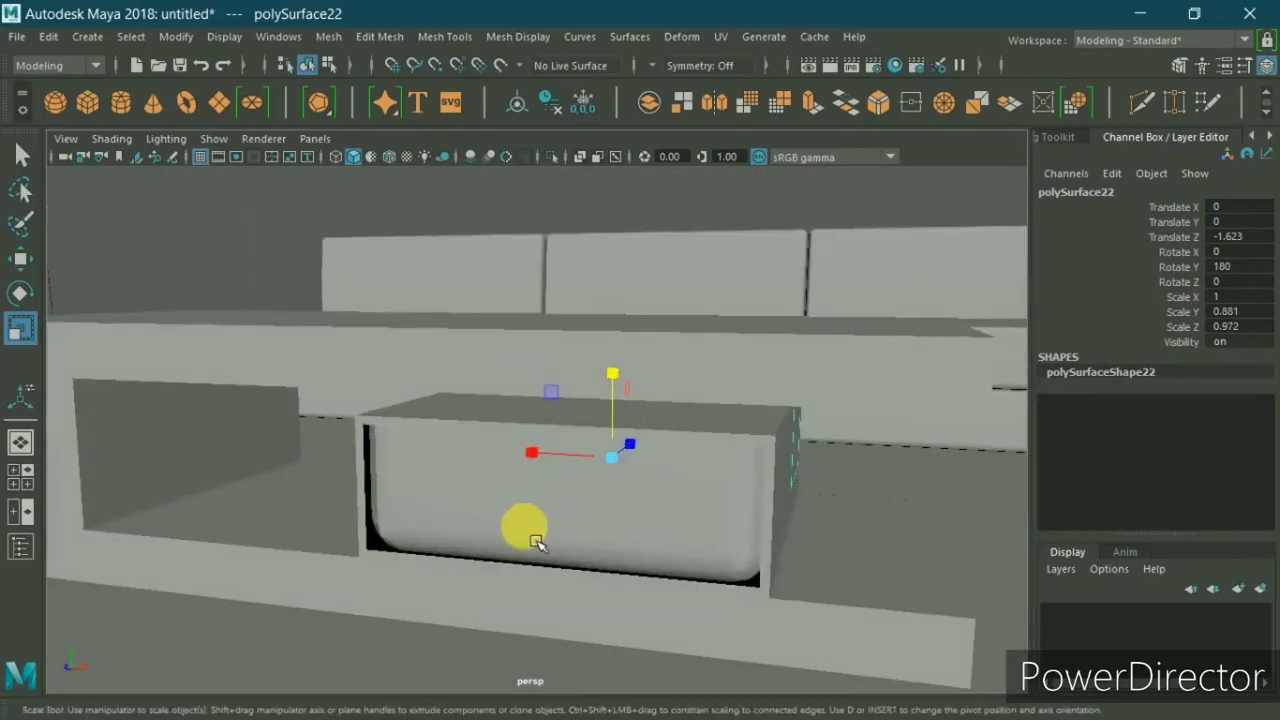
click(555, 488)
click(619, 387)
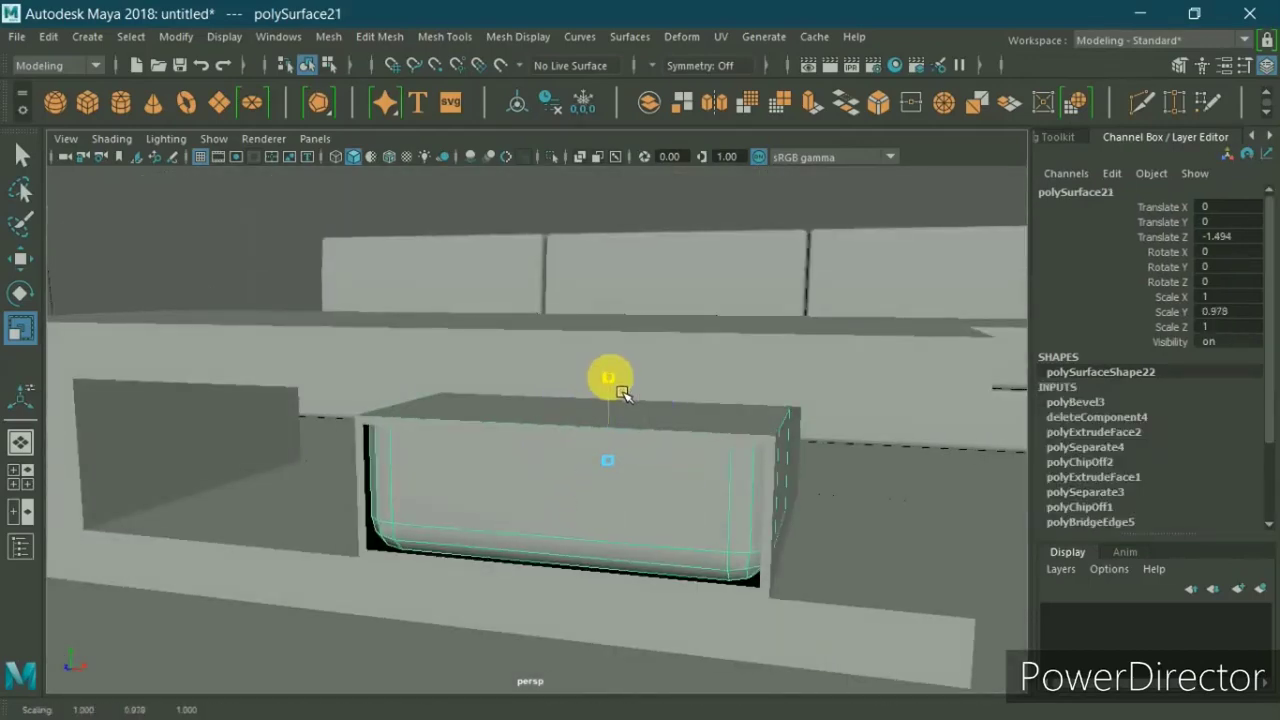
mouse_move(622, 392)
alt+mouse_down()
mouse_move(757, 429)
mouse_move(509, 417)
alt+mouse_up()
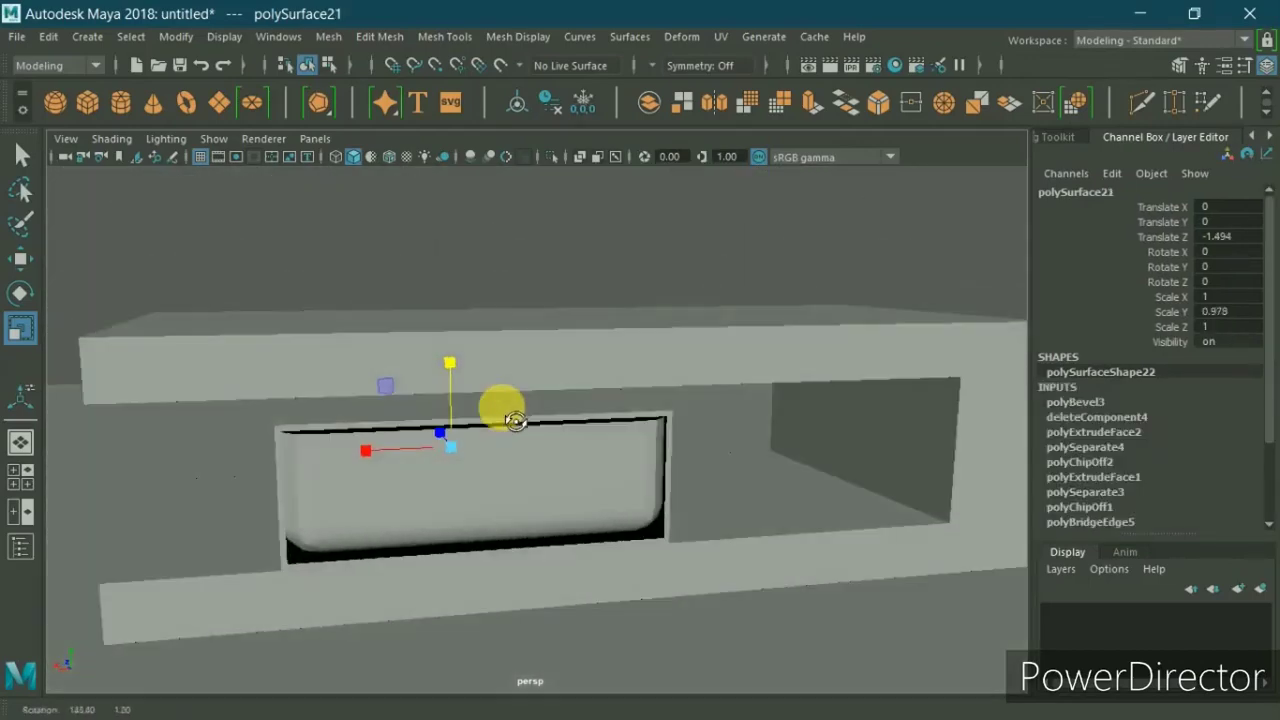
Step: Fine-tune the drawer to Scale Y 0.94 and Translate Y -0.031, then frame it
click(537, 484)
middle_drag(466, 428, 462, 410)
key(w)
key(r)
key(w)
scroll(475, 428, down, 5)
mouse_move(500, 465)
alt+mouse_down()
mouse_move(749, 451)
mouse_move(663, 529)
mouse_move(681, 516)
alt+mouse_up()
click(591, 543)
key(f)
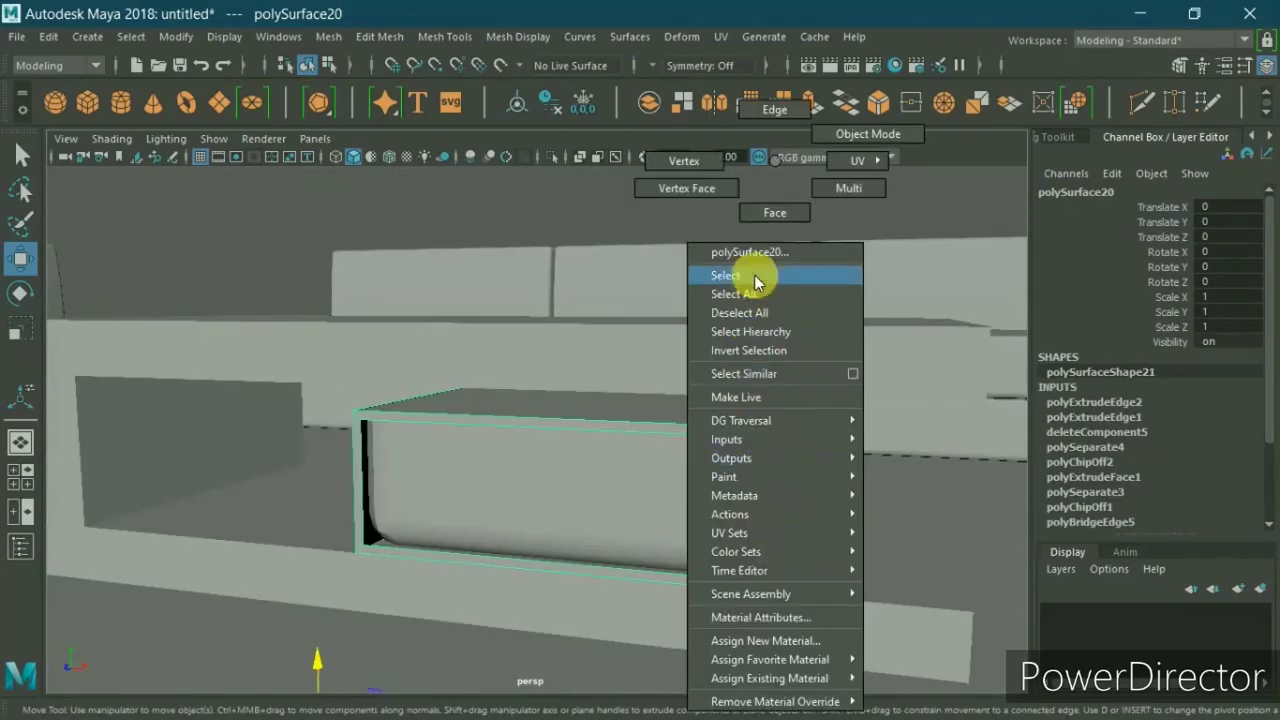
Step: Bevel all of the drawer's edges with 3 segments at fraction 0.24
right_drag(785, 535, 766, 106)
mouse_move(766, 106)
alt+mouse_down()
mouse_move(771, 337)
mouse_move(738, 508)
alt+mouse_up()
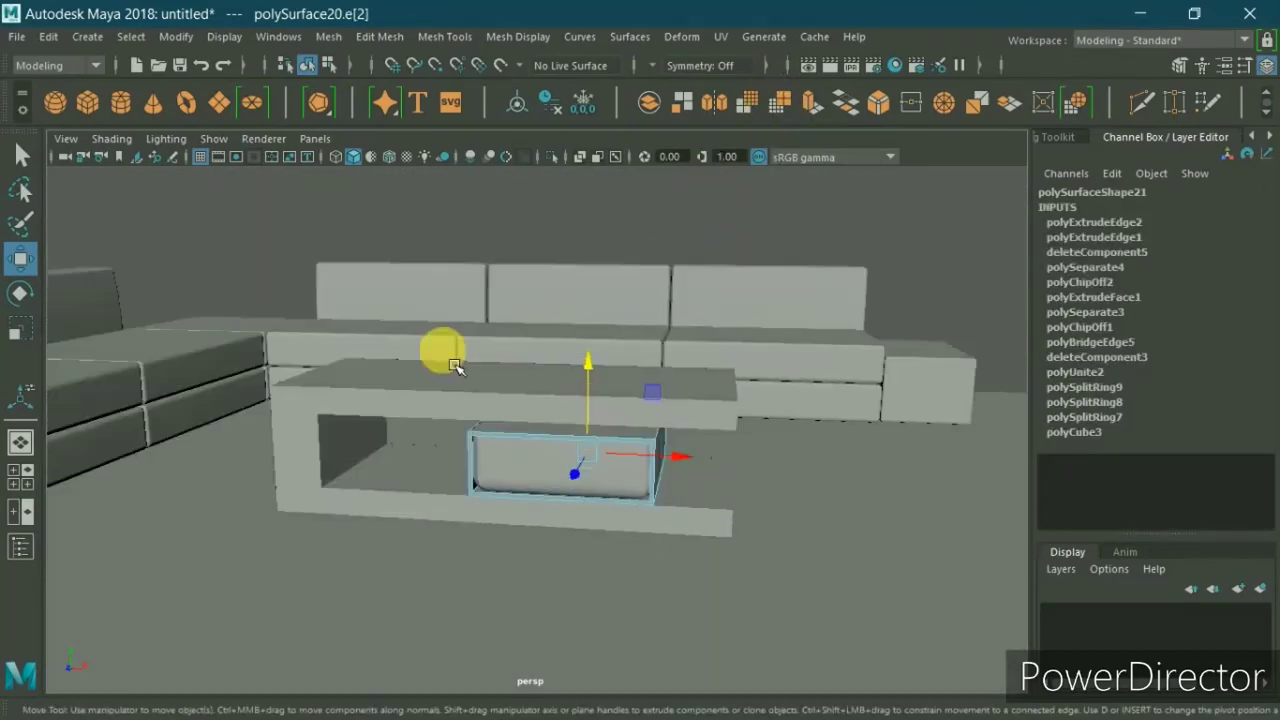
drag(432, 355, 777, 634)
shift+right_drag(672, 355, 770, 353)
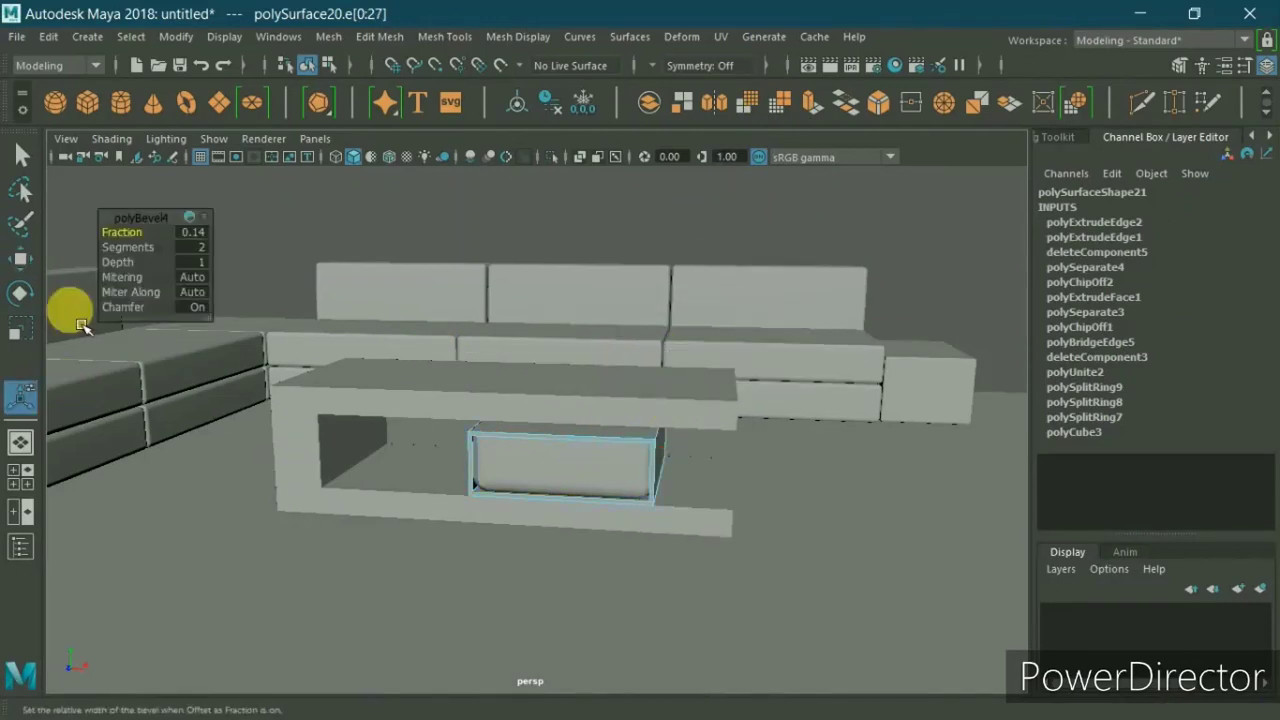
click(198, 250)
text(3)
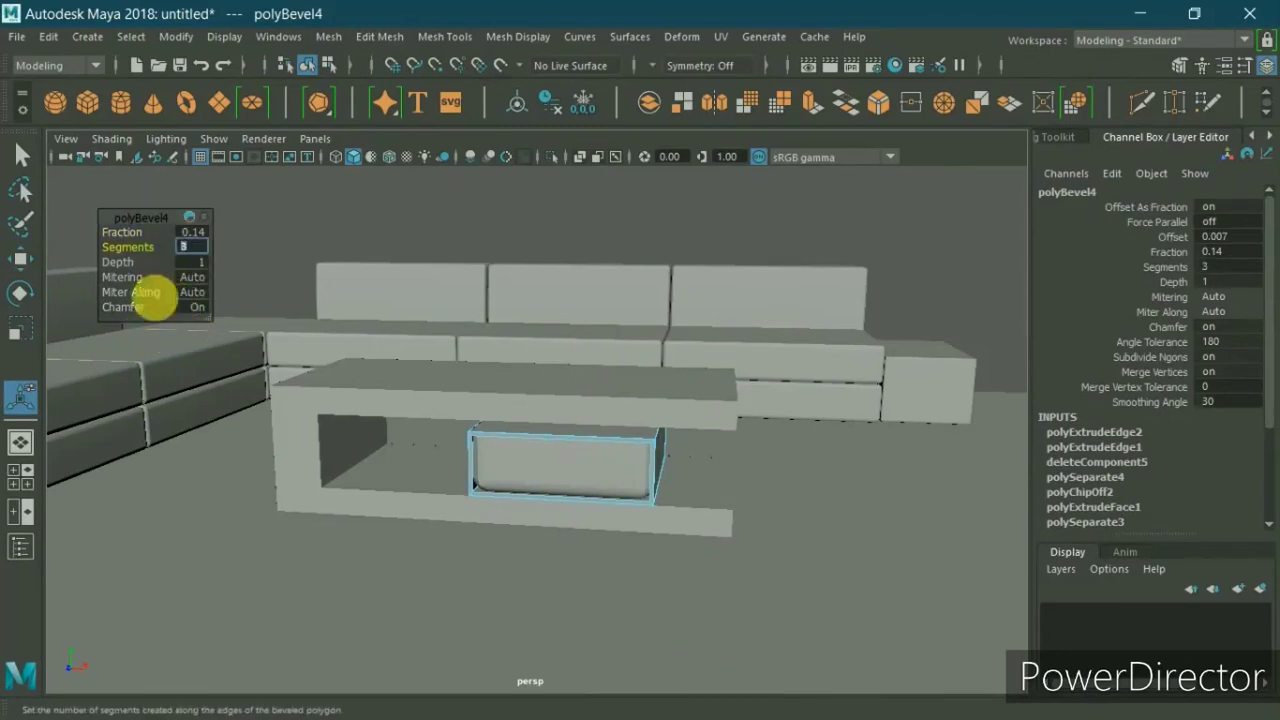
click(196, 234)
text(.24)
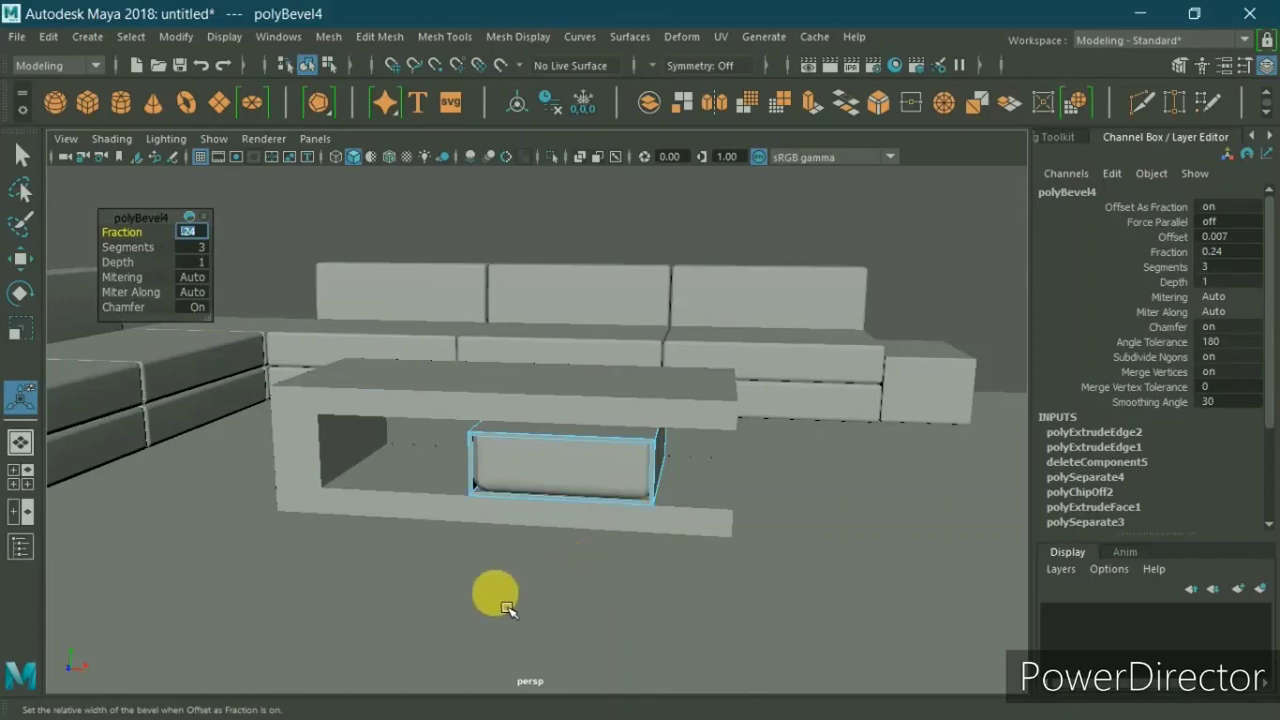
Step: Return to object mode, select the coffee table and orbit toward it
right_drag(494, 160, 581, 144)
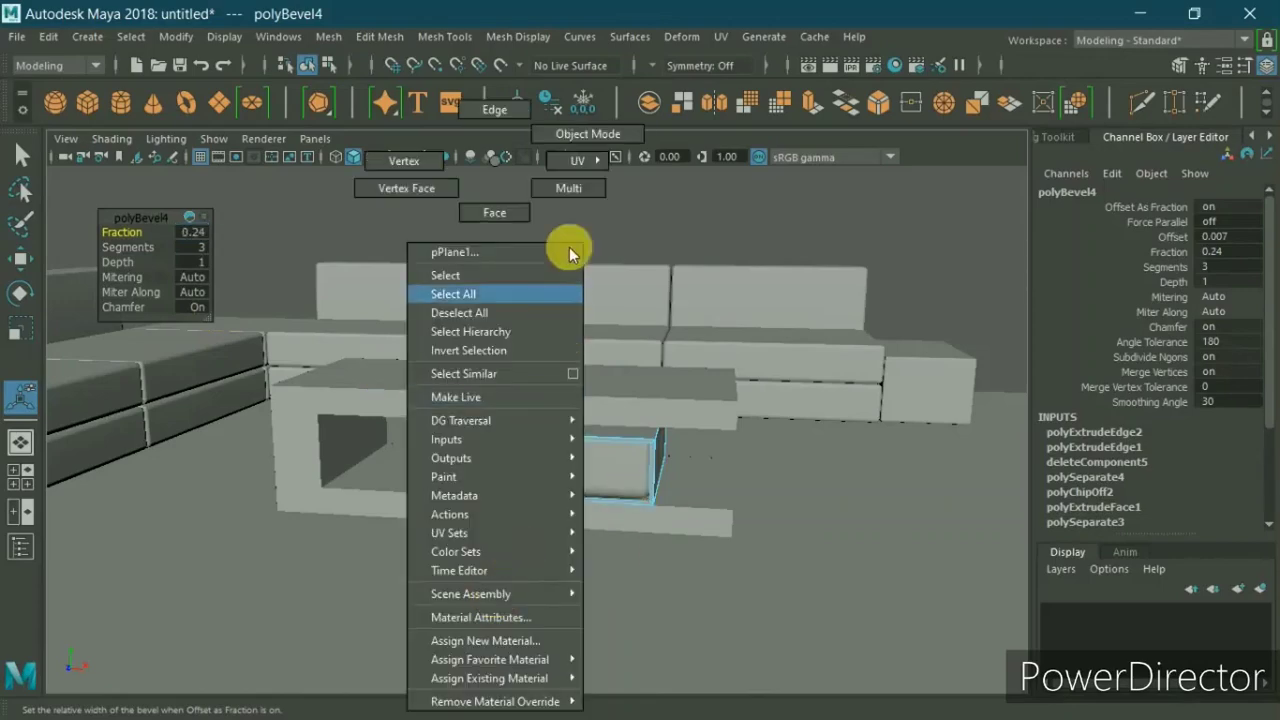
mouse_move(581, 433)
alt+mouse_down()
mouse_move(622, 441)
mouse_move(297, 603)
alt+mouse_up()
click(306, 486)
mouse_move(306, 486)
alt+mouse_down()
mouse_move(443, 586)
mouse_move(481, 573)
alt+mouse_up()
mouse_move(653, 492)
alt+mouse_down()
mouse_move(609, 530)
mouse_move(597, 506)
alt+mouse_up()
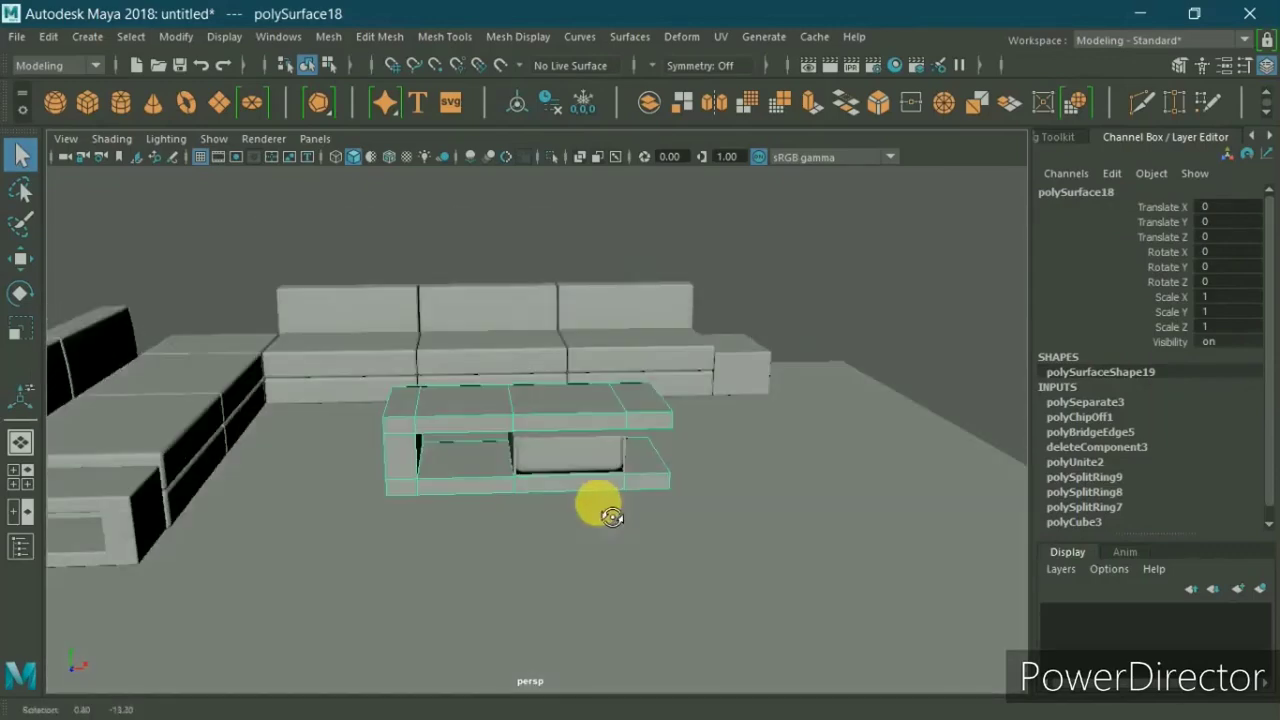
scroll(666, 400, up, 3)
scroll(734, 433, down, 2)
mouse_move(734, 433)
alt+mouse_down()
mouse_move(700, 449)
mouse_move(578, 389)
alt+mouse_up()
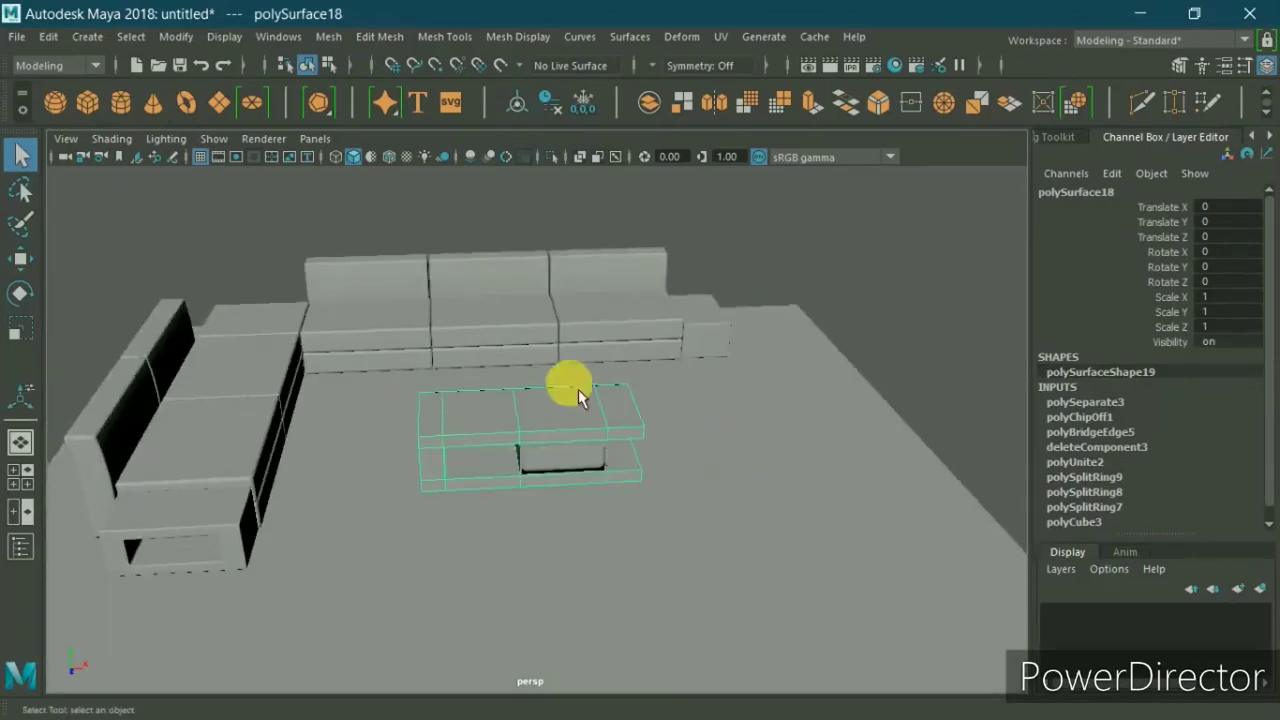
Step: Select the four tabletop faces and extract them into a separate piece
scroll(660, 426, up, 3)
mouse_move(650, 160)
right_down()
mouse_move(636, 303)
mouse_move(650, 212)
right_up()
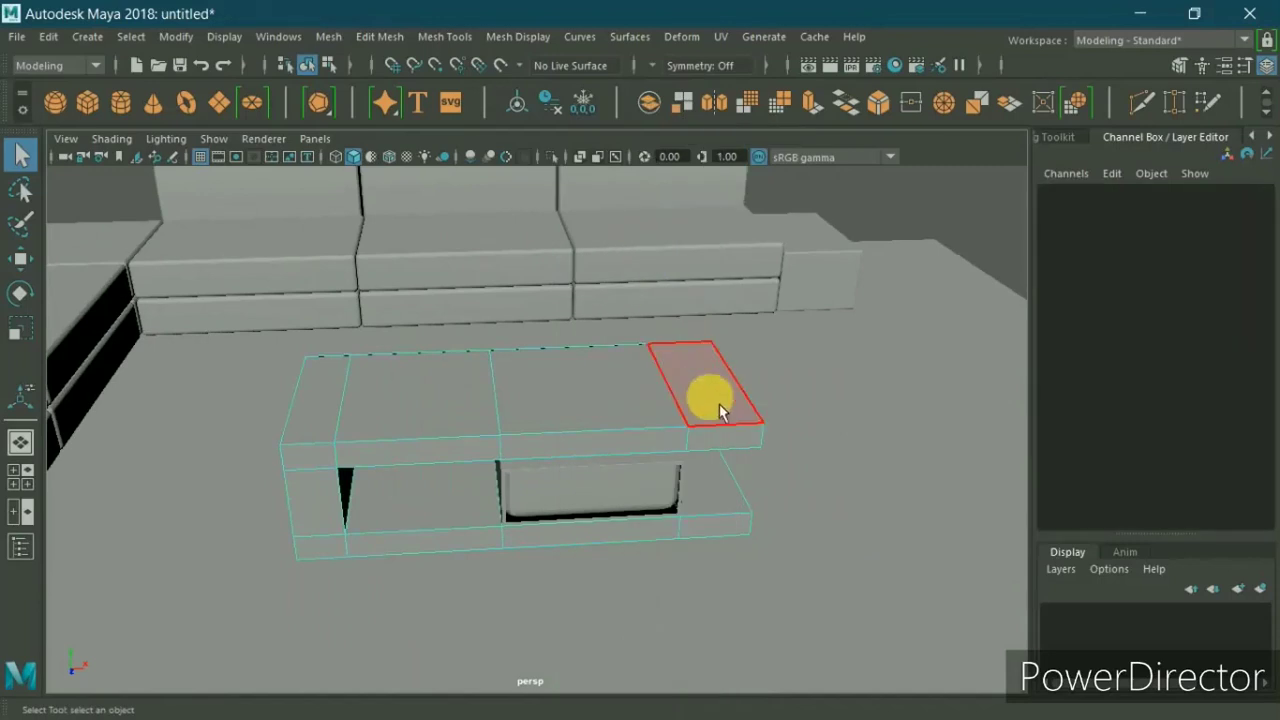
drag(719, 404, 613, 392)
shift+click(331, 411)
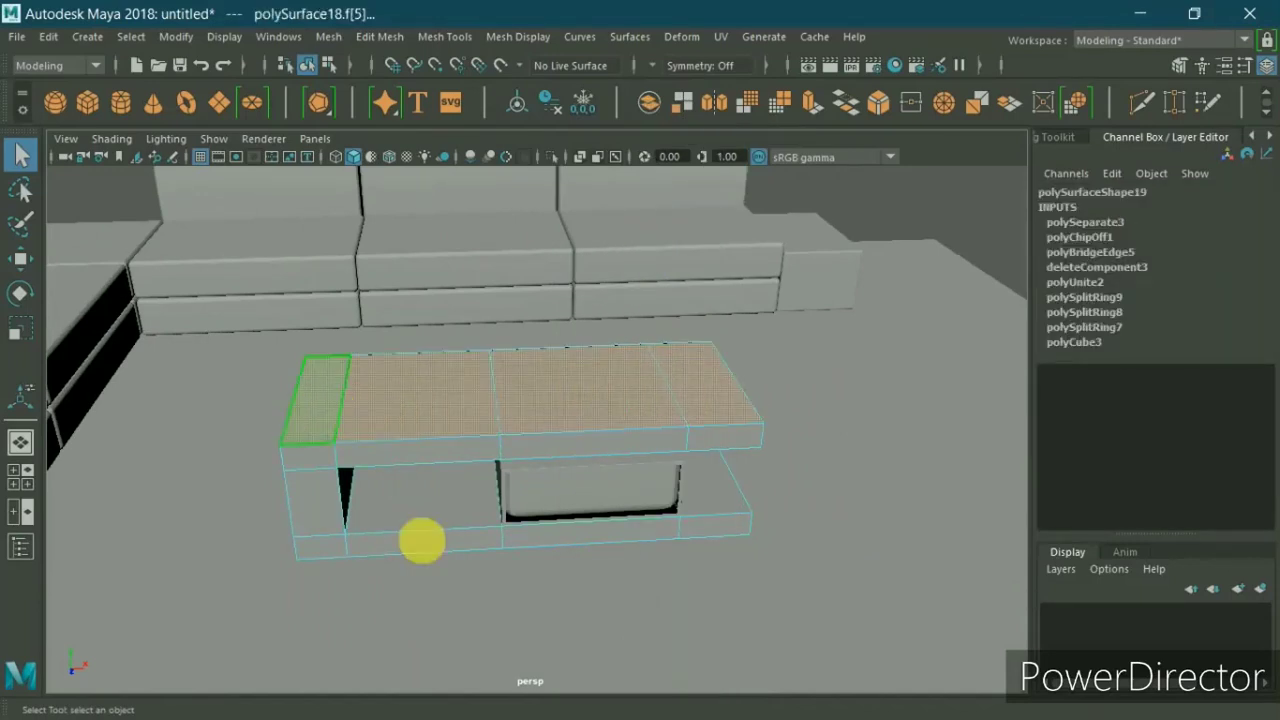
shift+right_drag(503, 434, 494, 600)
Step: Select the new tabletop piece polySurface24 and switch it to face selection
right_drag(755, 445, 785, 155)
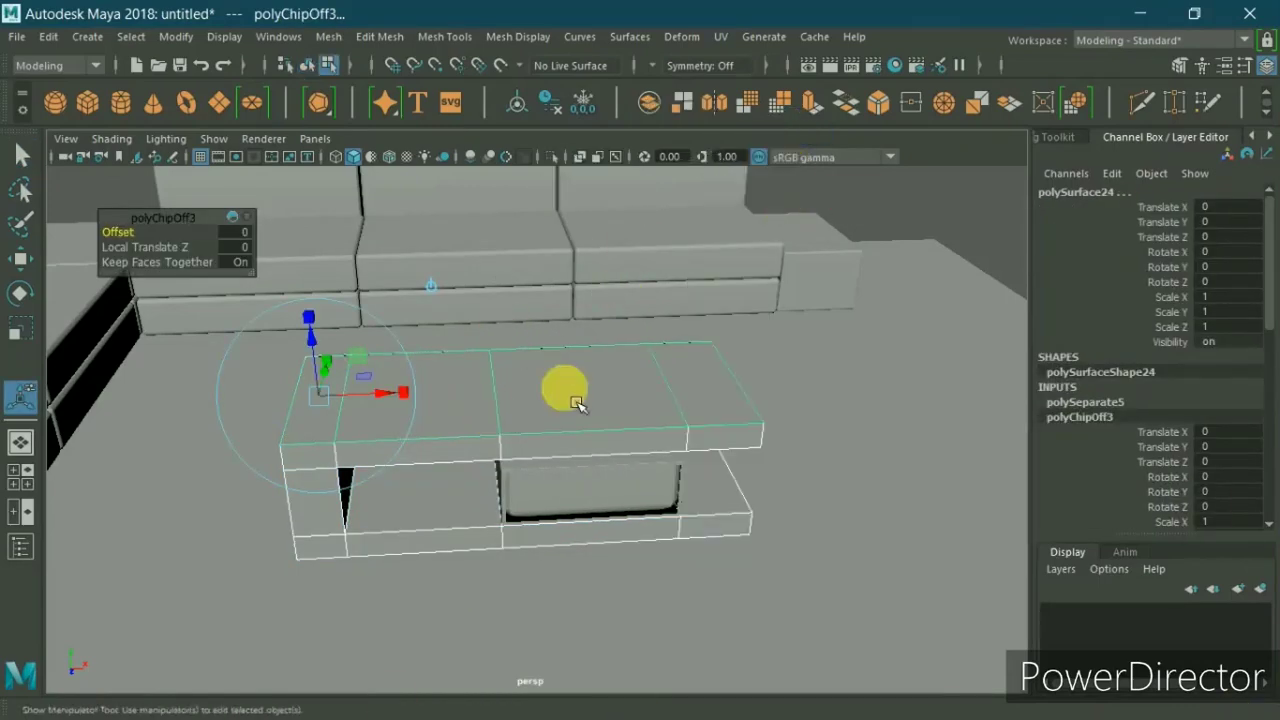
double_click(563, 383)
right_drag(711, 542, 922, 8)
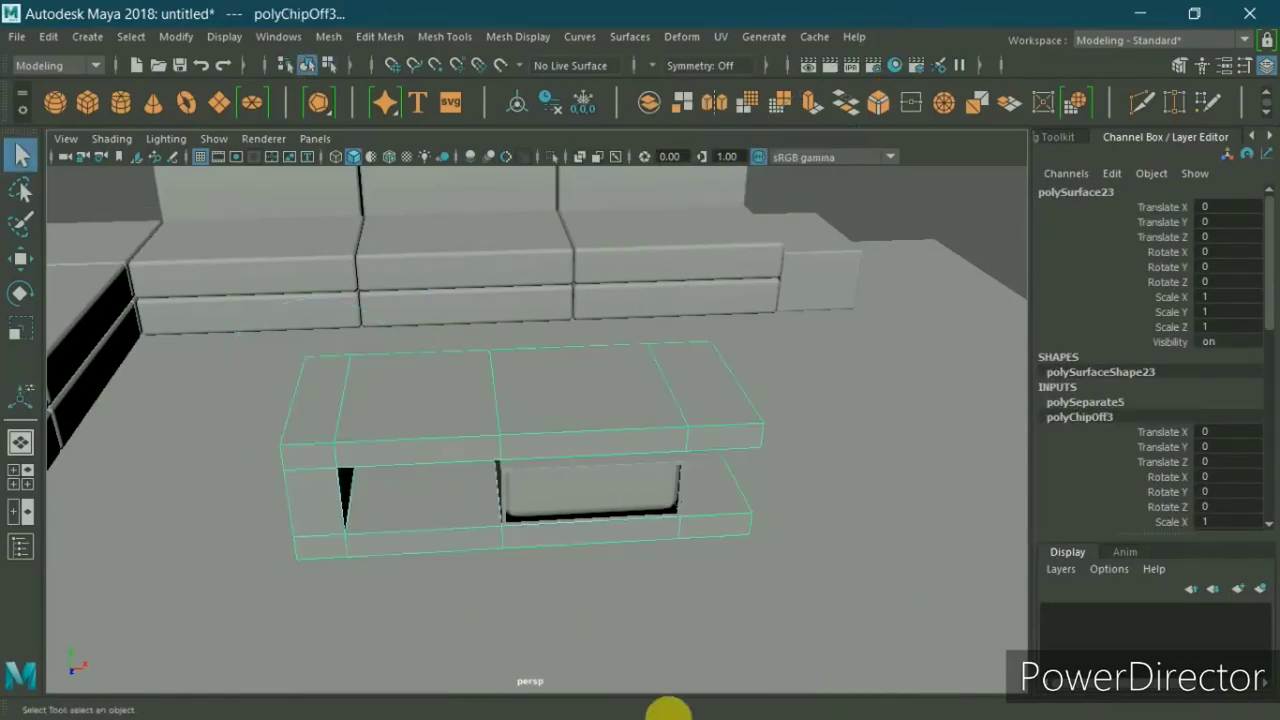
click(655, 418)
alt+drag(685, 432, 693, 420)
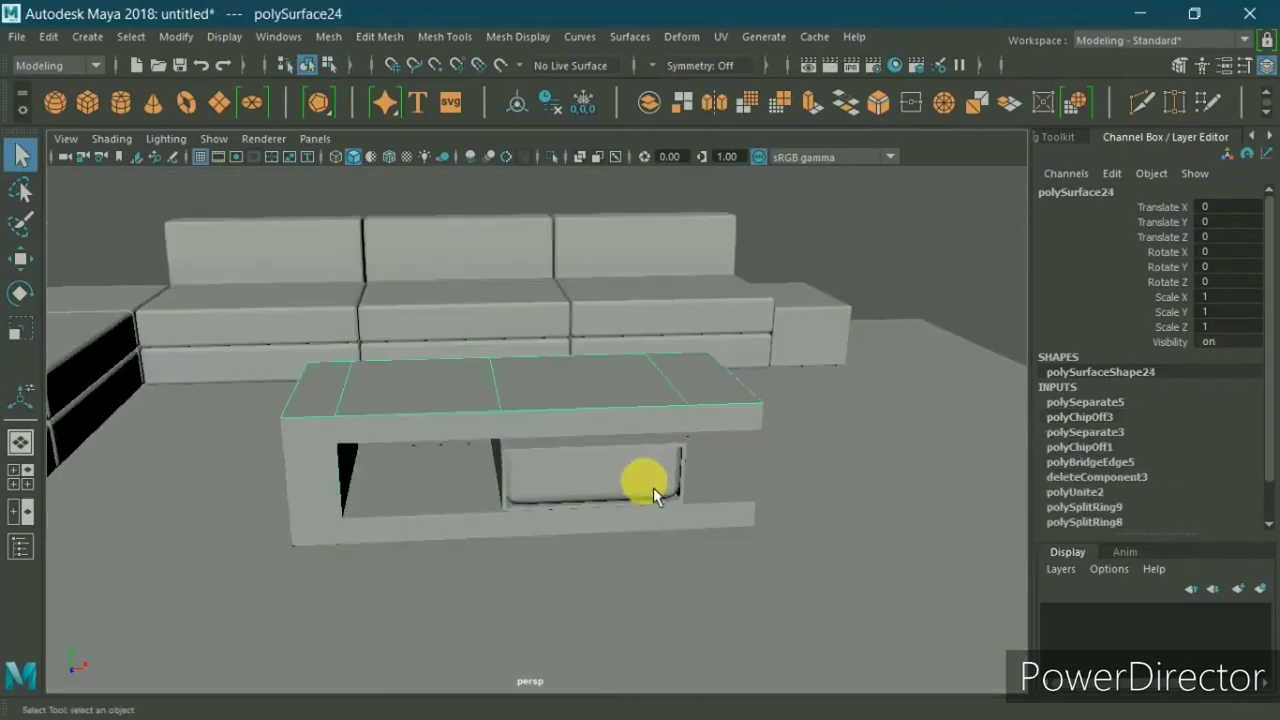
right_drag(594, 226, 581, 332)
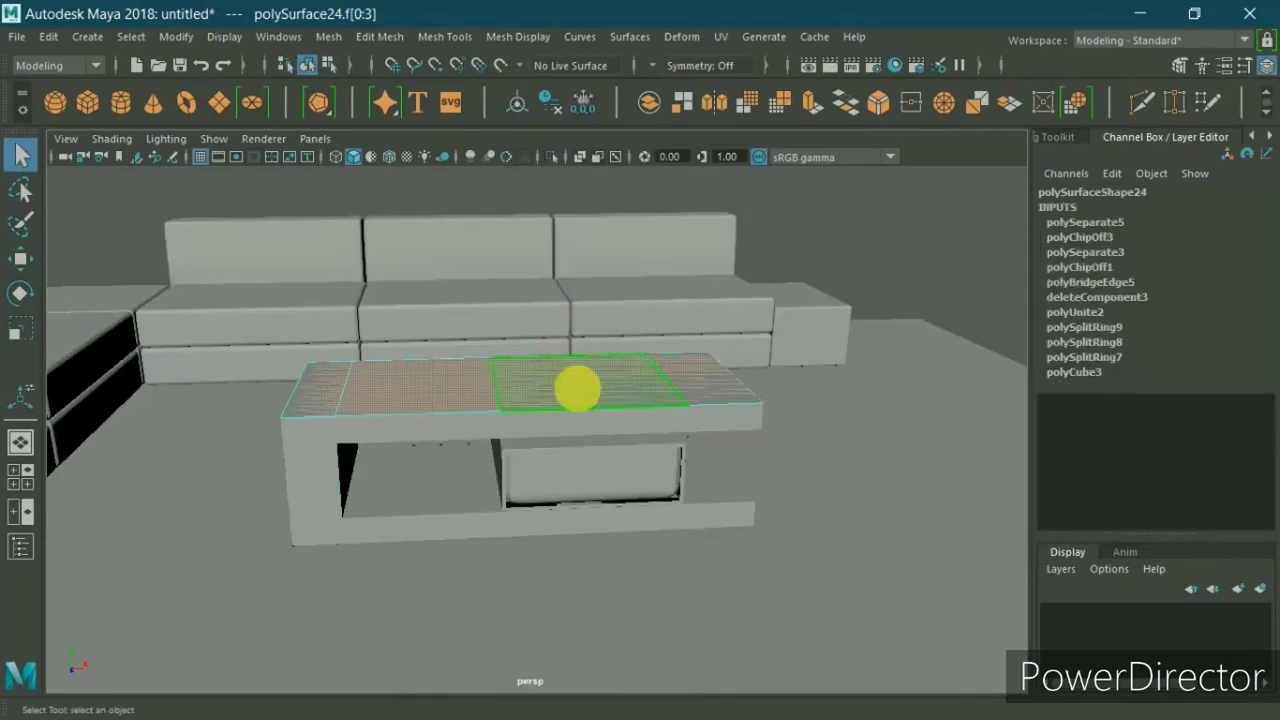
Step: Extrude the tabletop's top faces with Ctrl+E and raise them slightly
key(ctrl+e)
click(297, 352)
drag(330, 360, 333, 348)
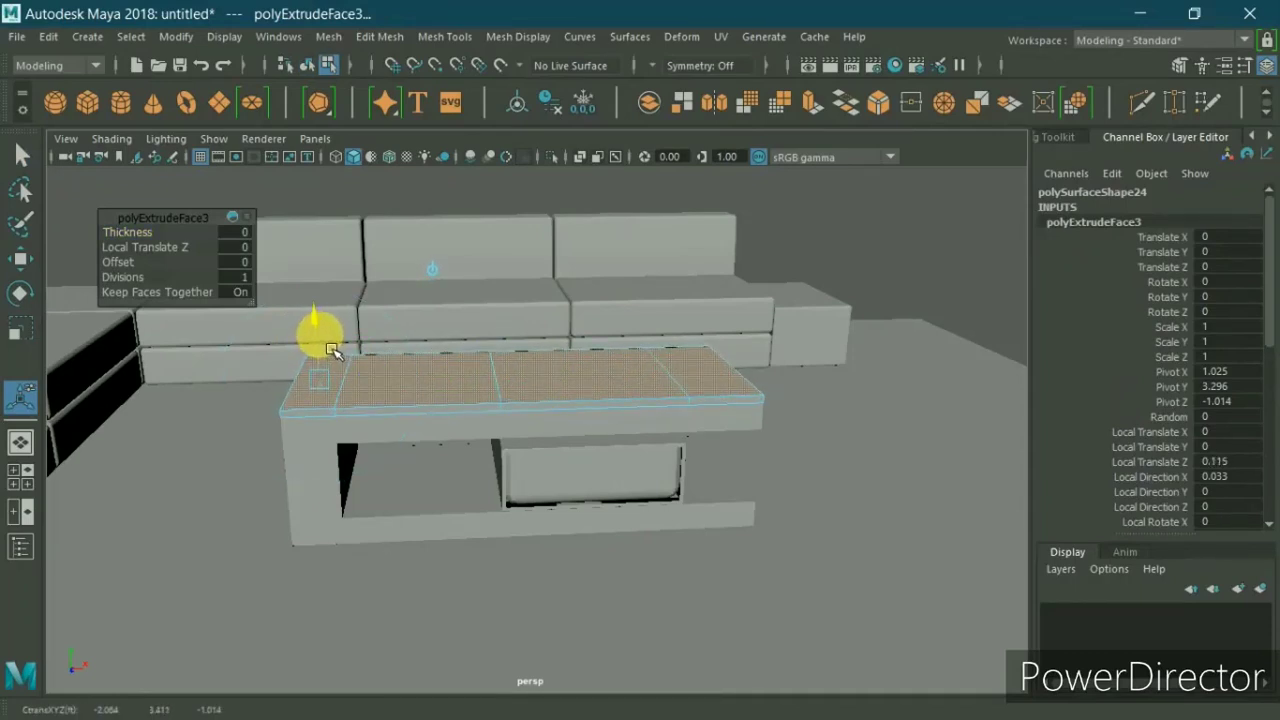
right_drag(375, 230, 450, 130)
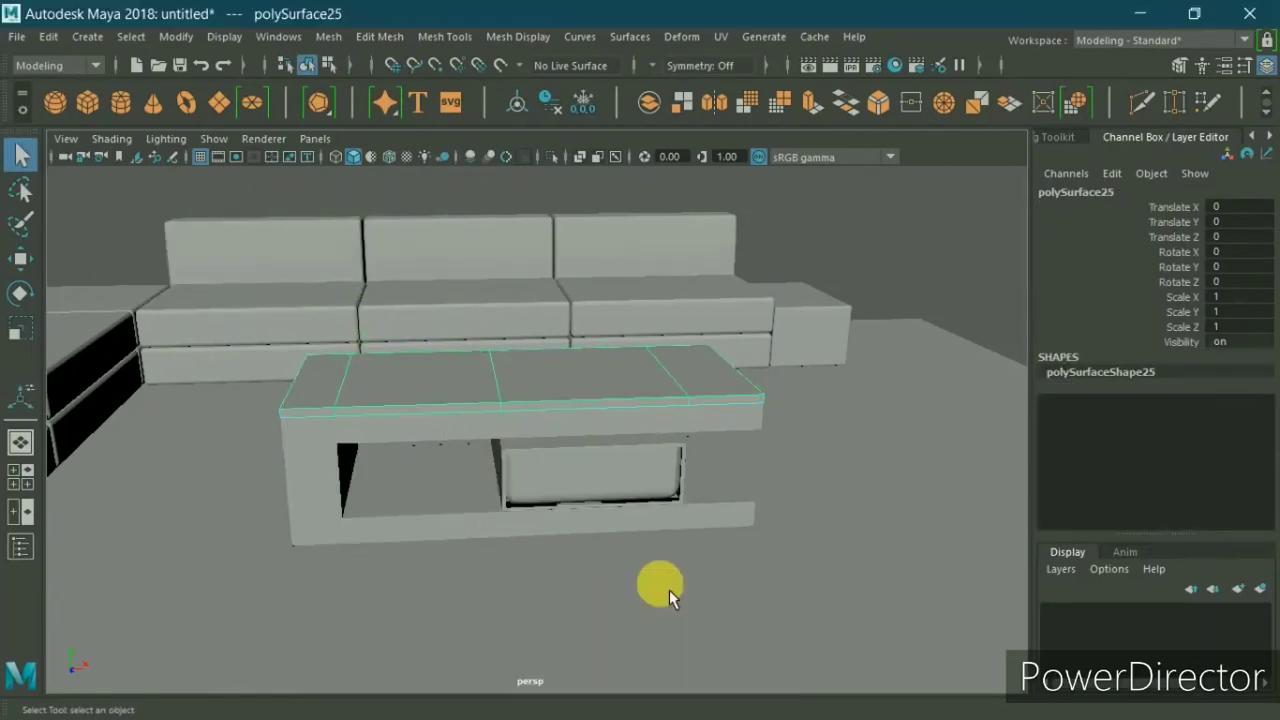
Step: Lower the thin slab polySurface25 to about Translate Y -2.12 at the table's base
key(space)
key(space)
scroll(634, 477, up, 2)
key(w)
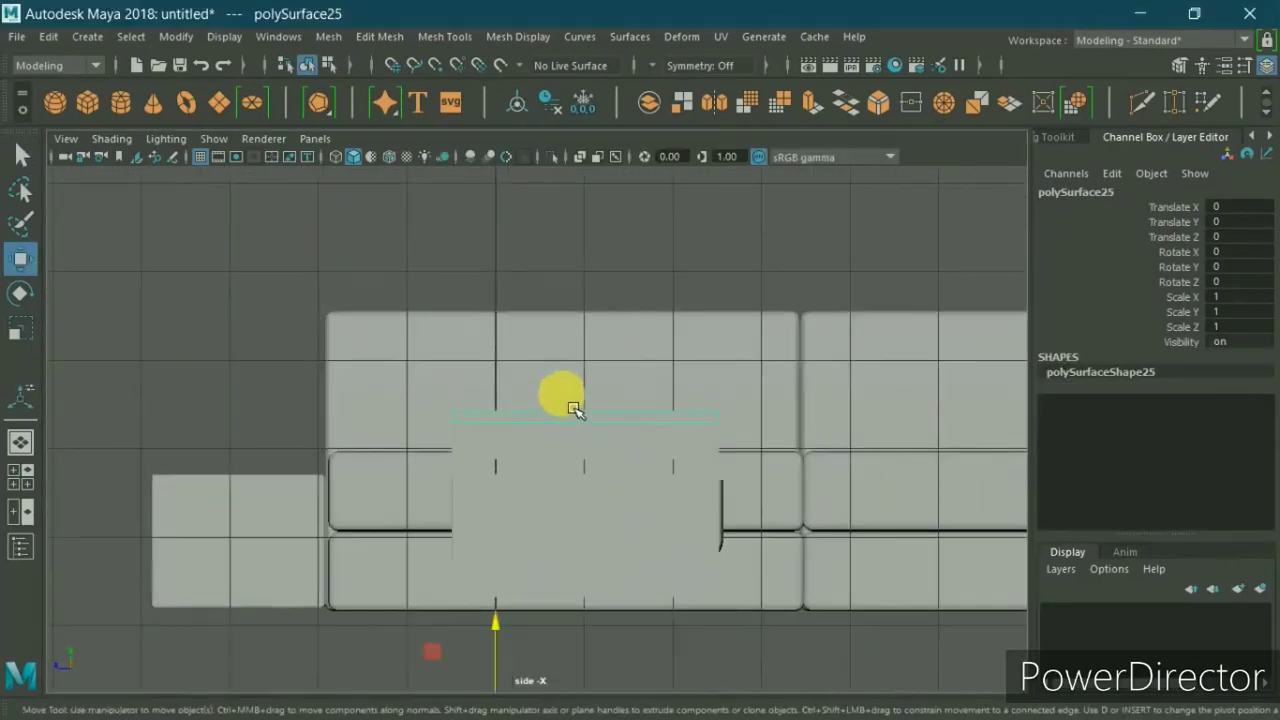
scroll(533, 601, down, 2)
drag(516, 588, 528, 712)
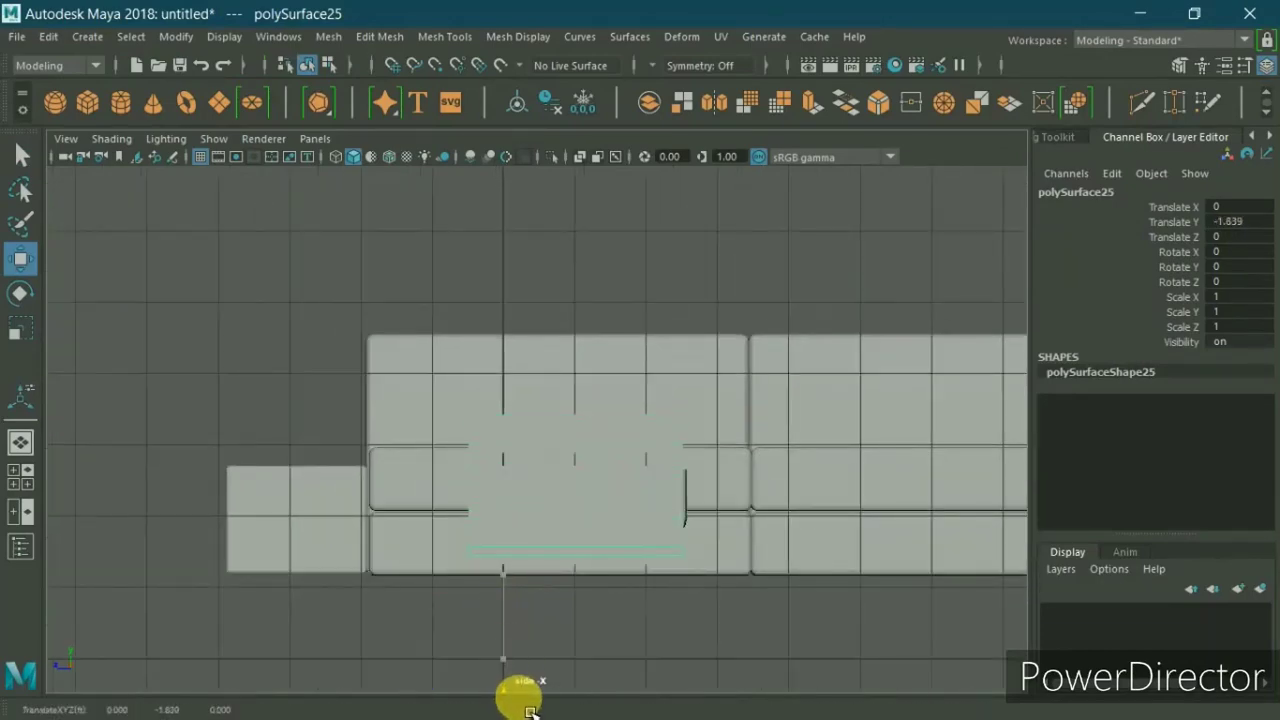
key(space)
key(space)
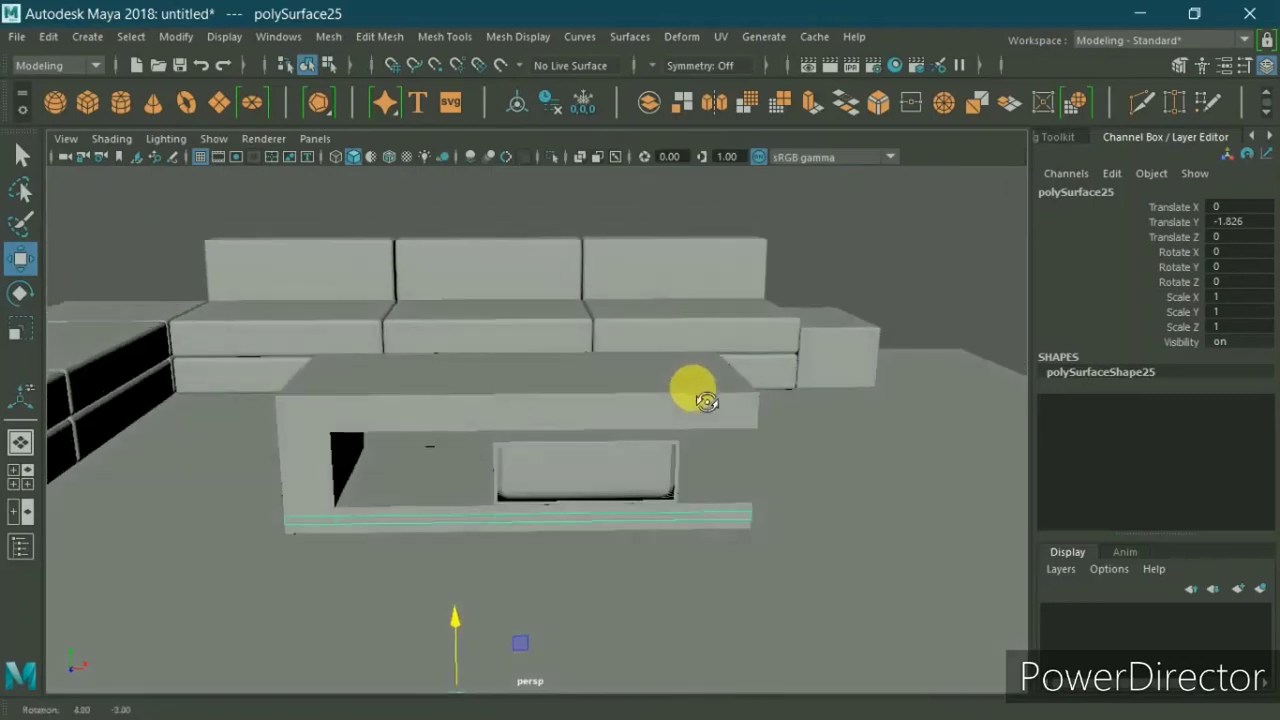
alt+drag(694, 394, 707, 399)
mouse_move(454, 617)
mouse_down()
mouse_move(468, 657)
mouse_move(478, 650)
mouse_up()
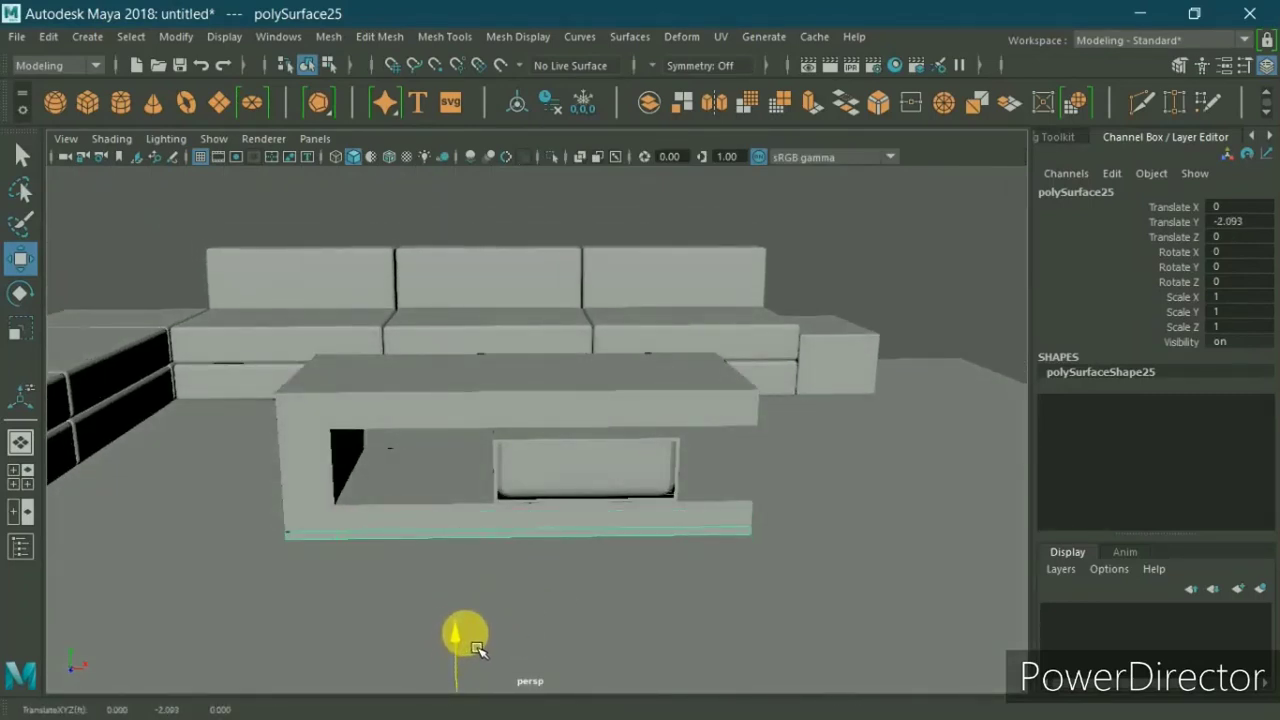
right_drag(556, 525, 565, 180)
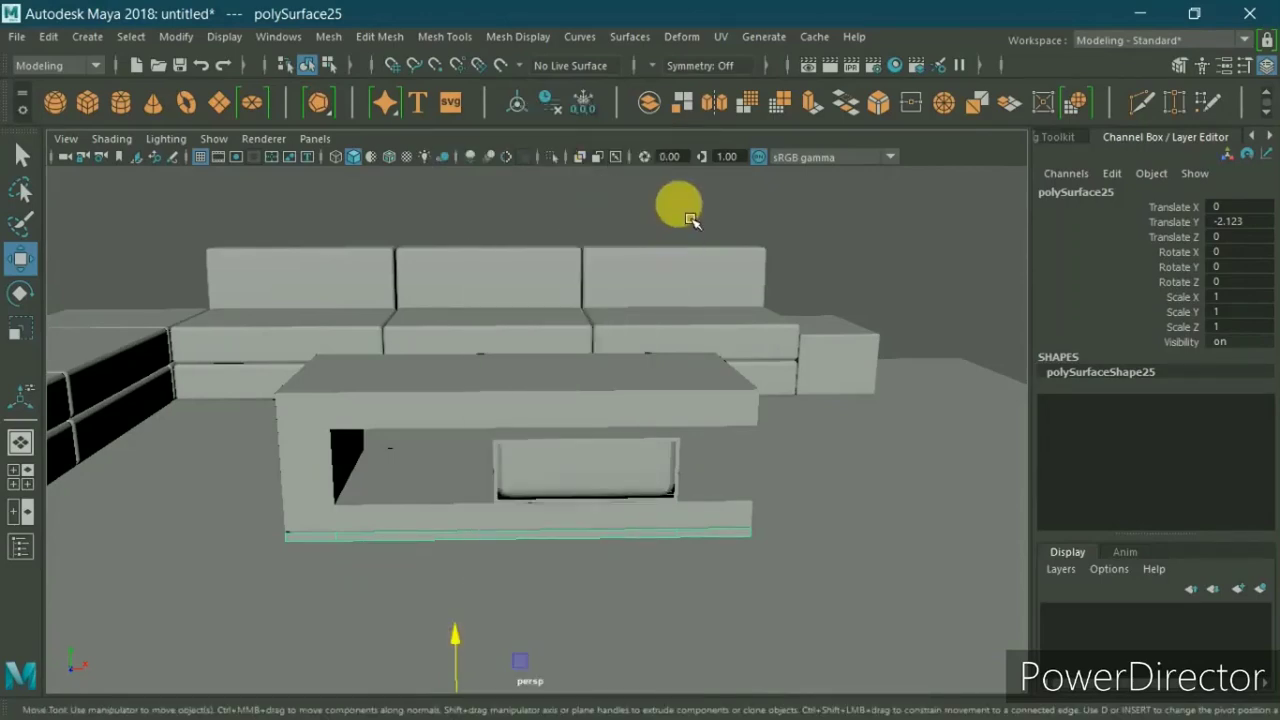
click(677, 206)
mouse_move(677, 206)
alt+mouse_down()
mouse_move(651, 343)
mouse_move(523, 351)
mouse_move(709, 354)
mouse_move(691, 346)
mouse_move(680, 371)
alt+mouse_up()
Step: Select the coffee table pieces and combine them into one mesh
click(571, 398)
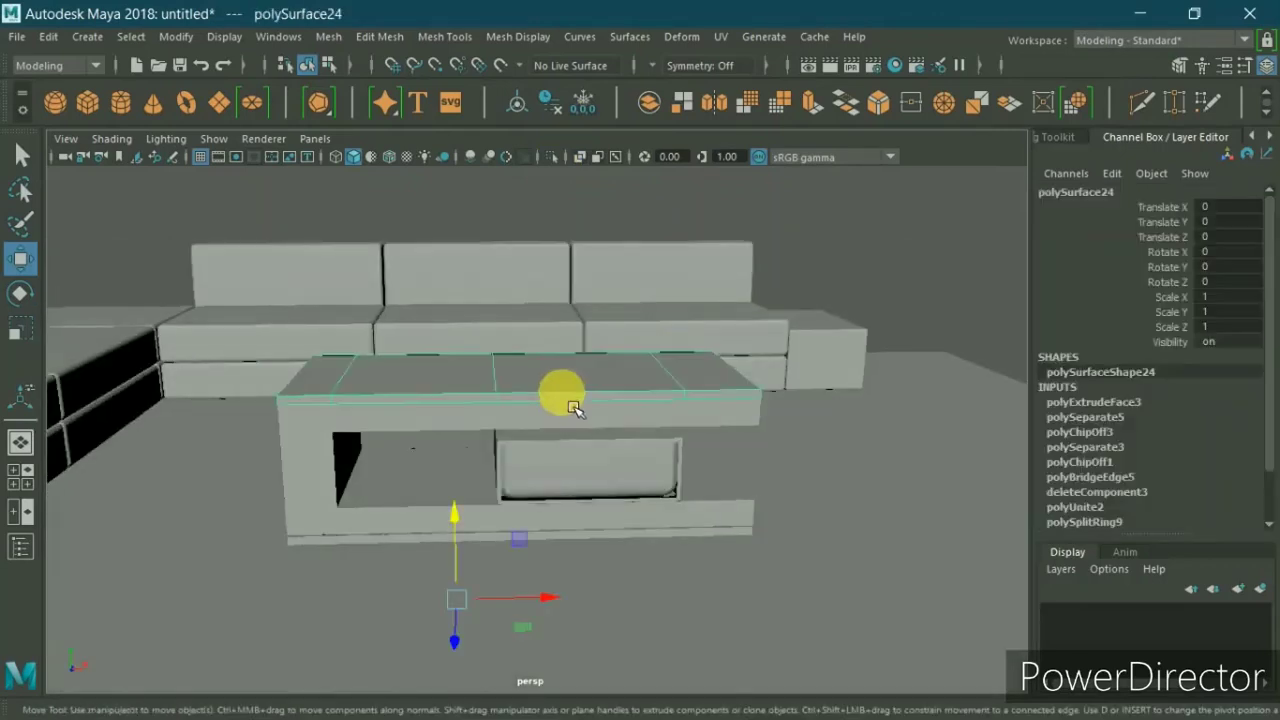
drag(357, 371, 400, 500)
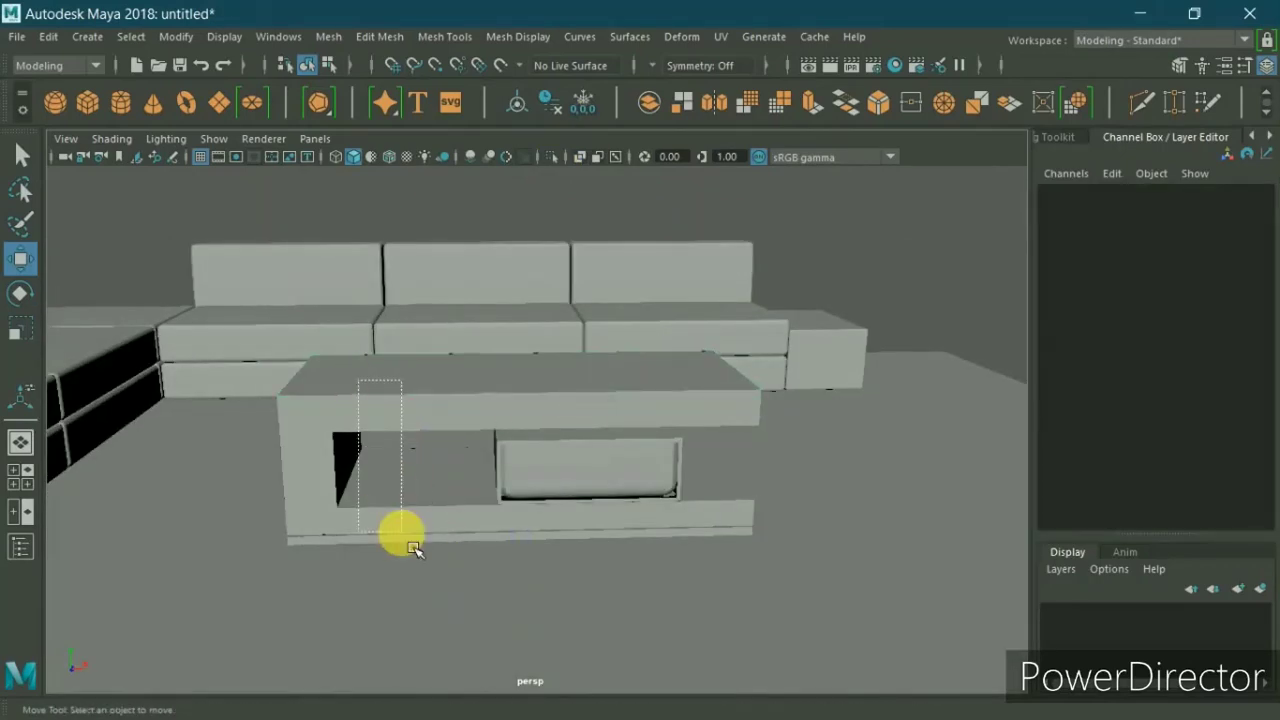
click(210, 509)
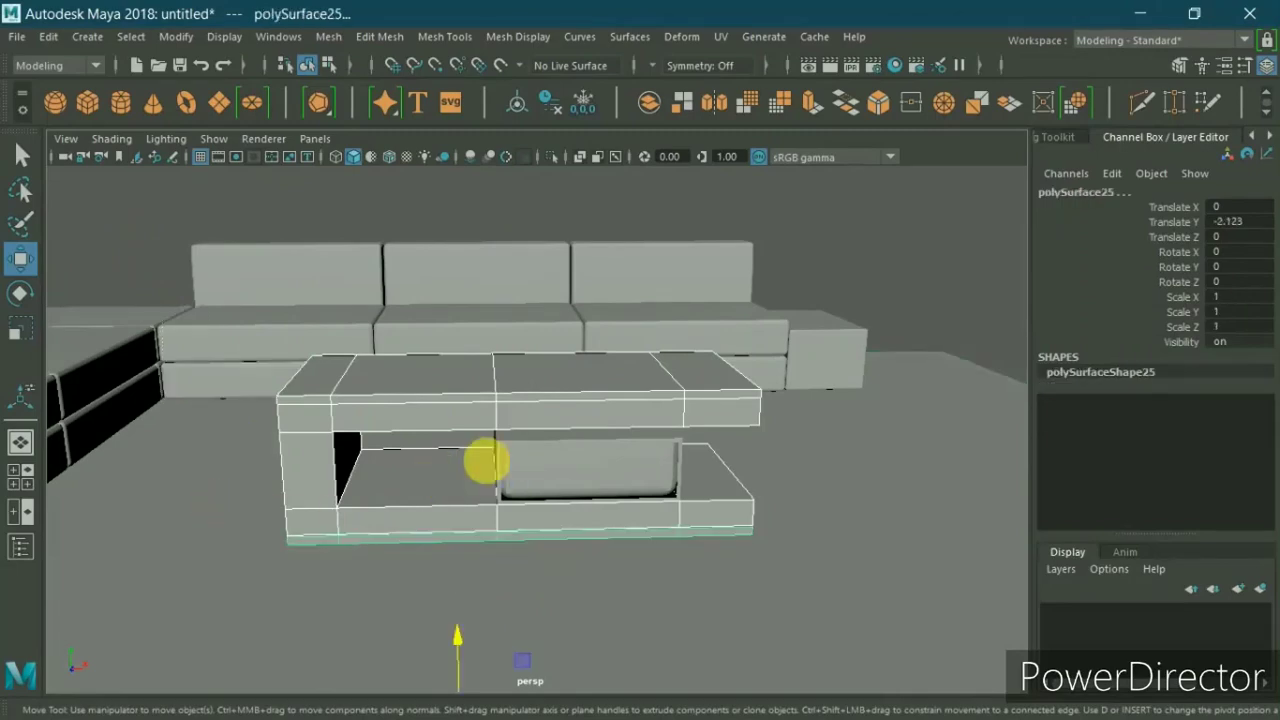
mouse_move(549, 456)
alt+mouse_down()
mouse_move(657, 437)
mouse_move(527, 441)
mouse_move(537, 434)
alt+mouse_up()
drag(884, 328, 800, 462)
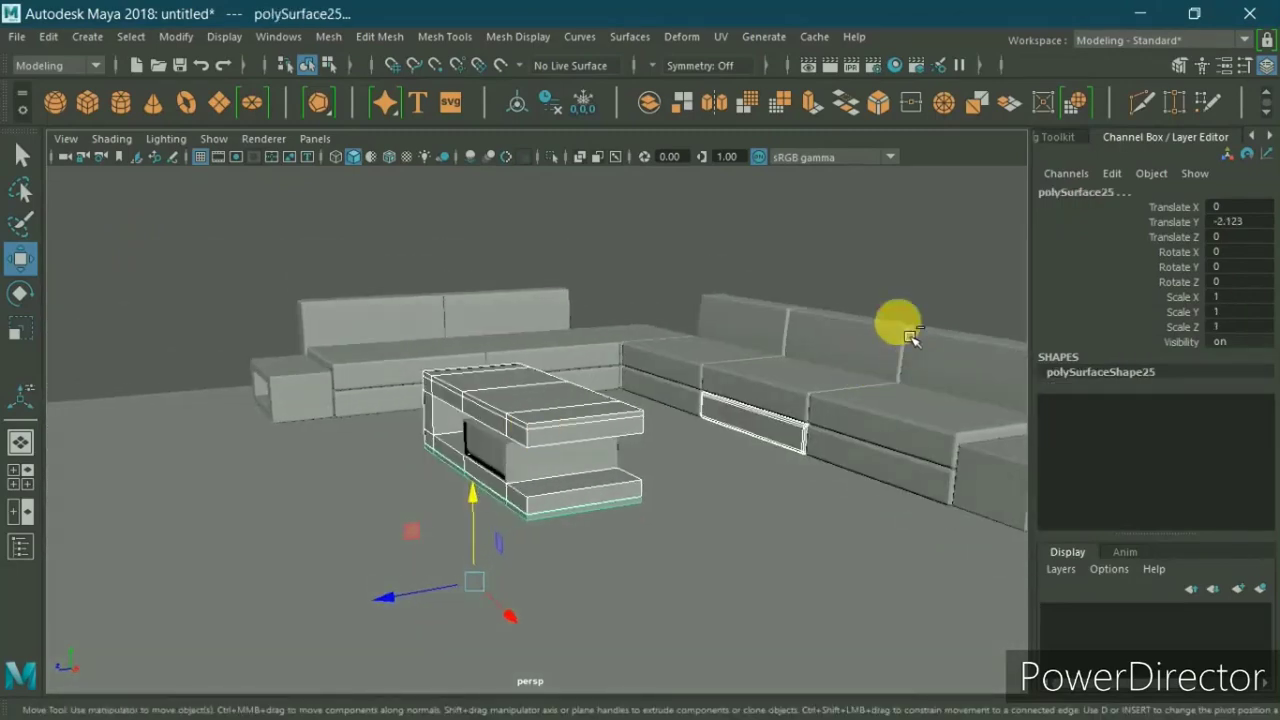
shift+right_click(731, 423)
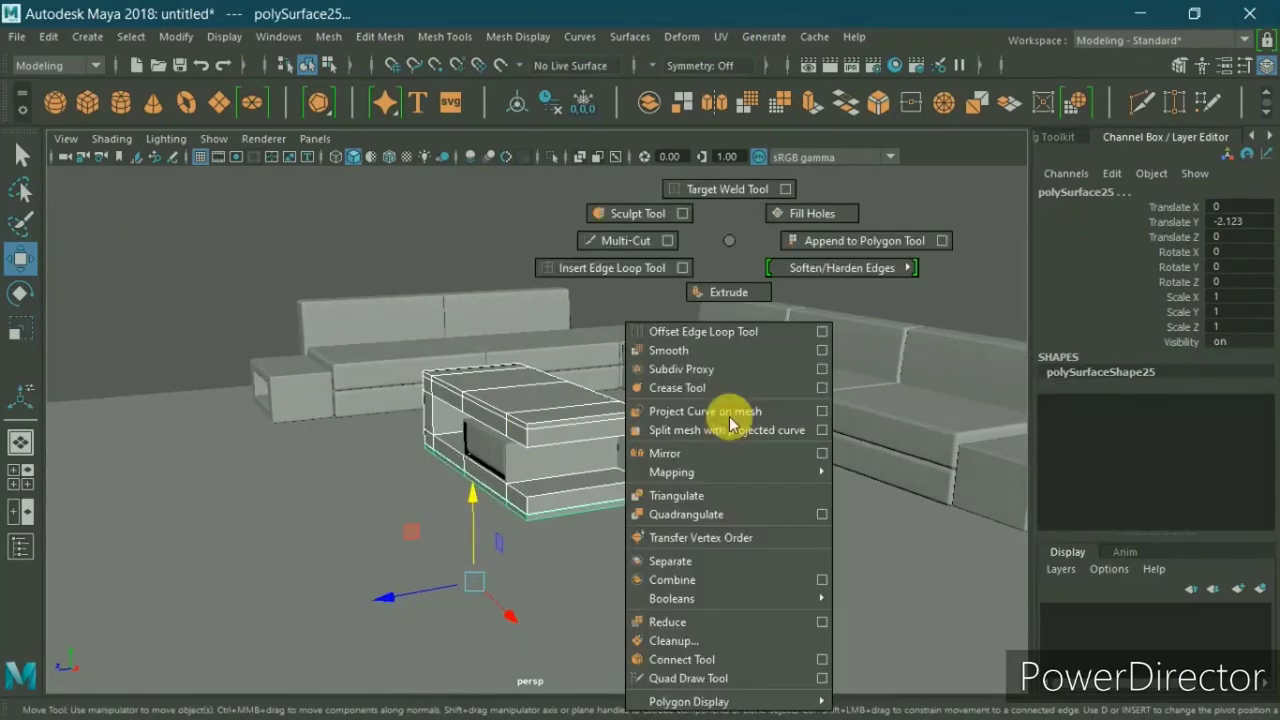
right_drag(618, 425, 604, 100)
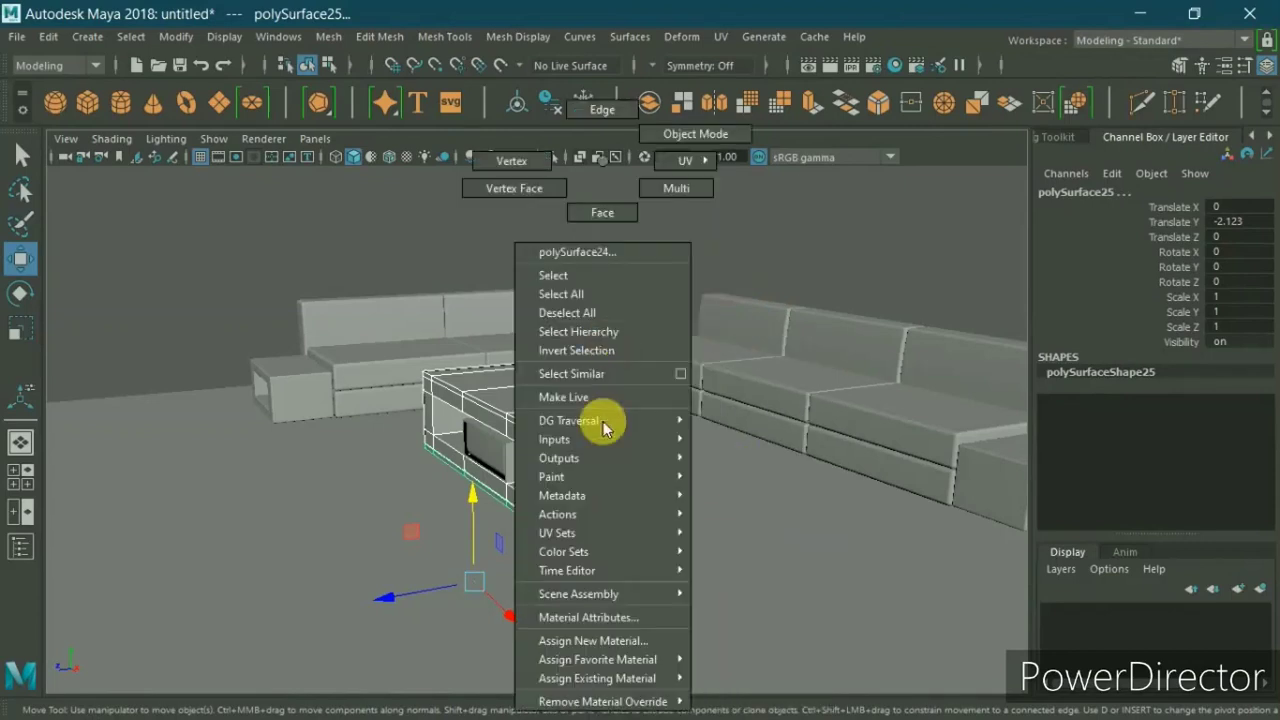
shift+click(543, 400)
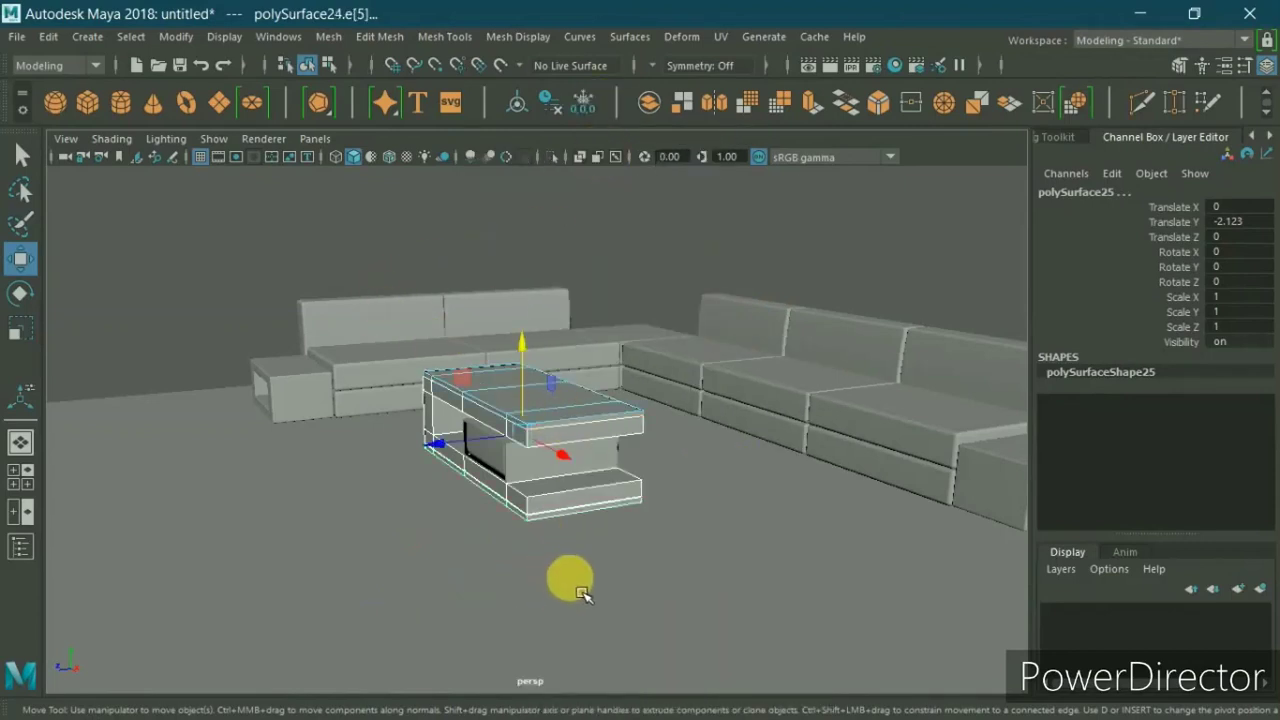
shift+right_drag(543, 240, 545, 584)
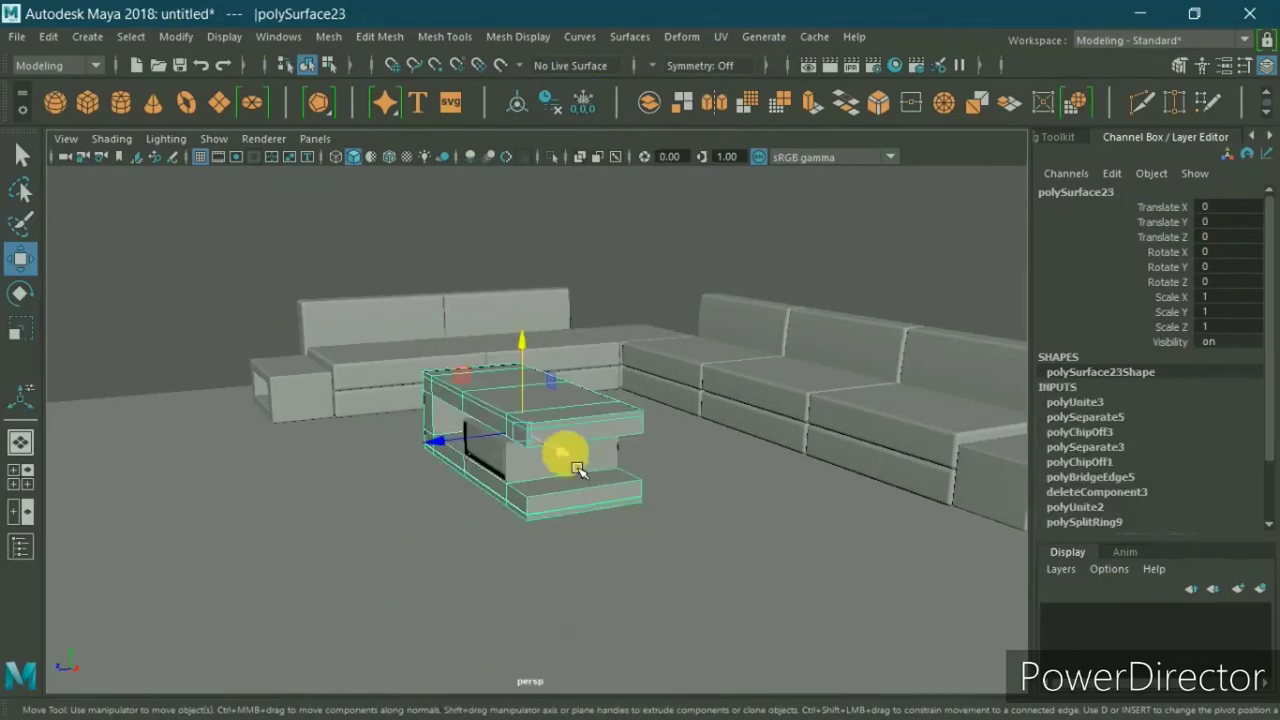
Step: Select all edges of the combined table and bevel them at fraction 0.14 with 2 segments
right_drag(566, 414, 567, 62)
drag(391, 306, 720, 686)
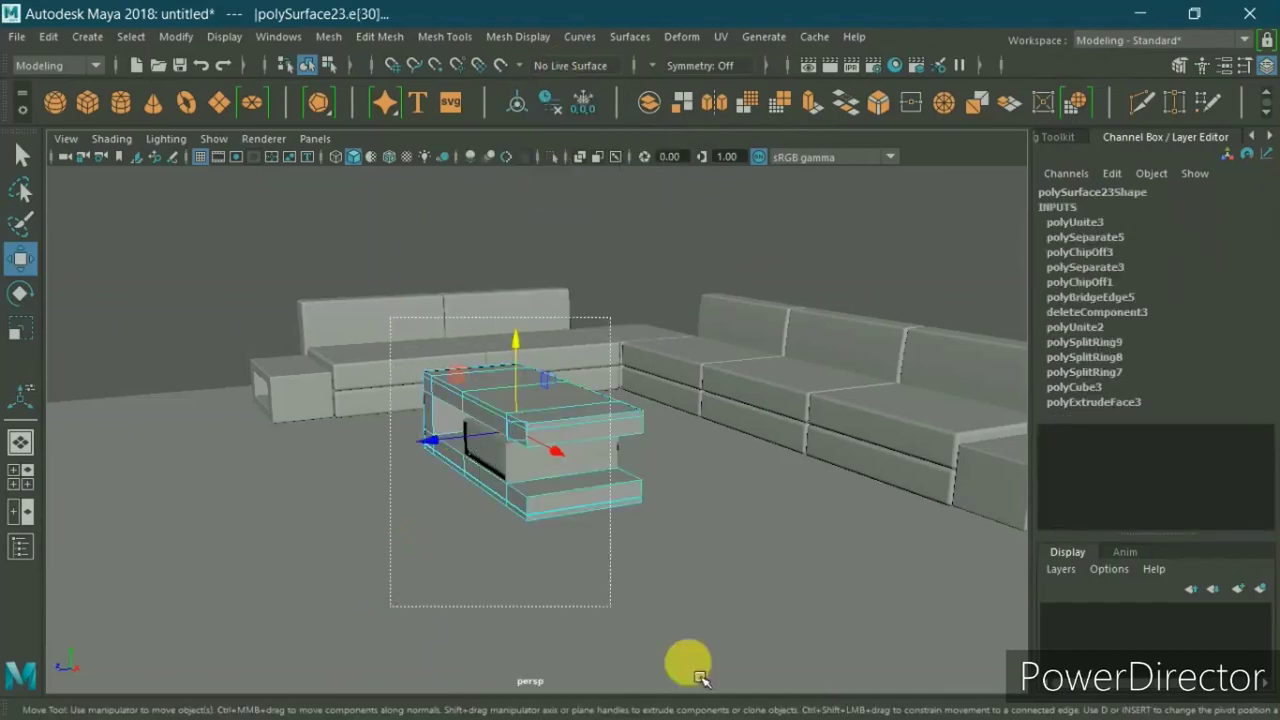
alt+right_drag(720, 686, 475, 632)
alt+drag(475, 632, 560, 614)
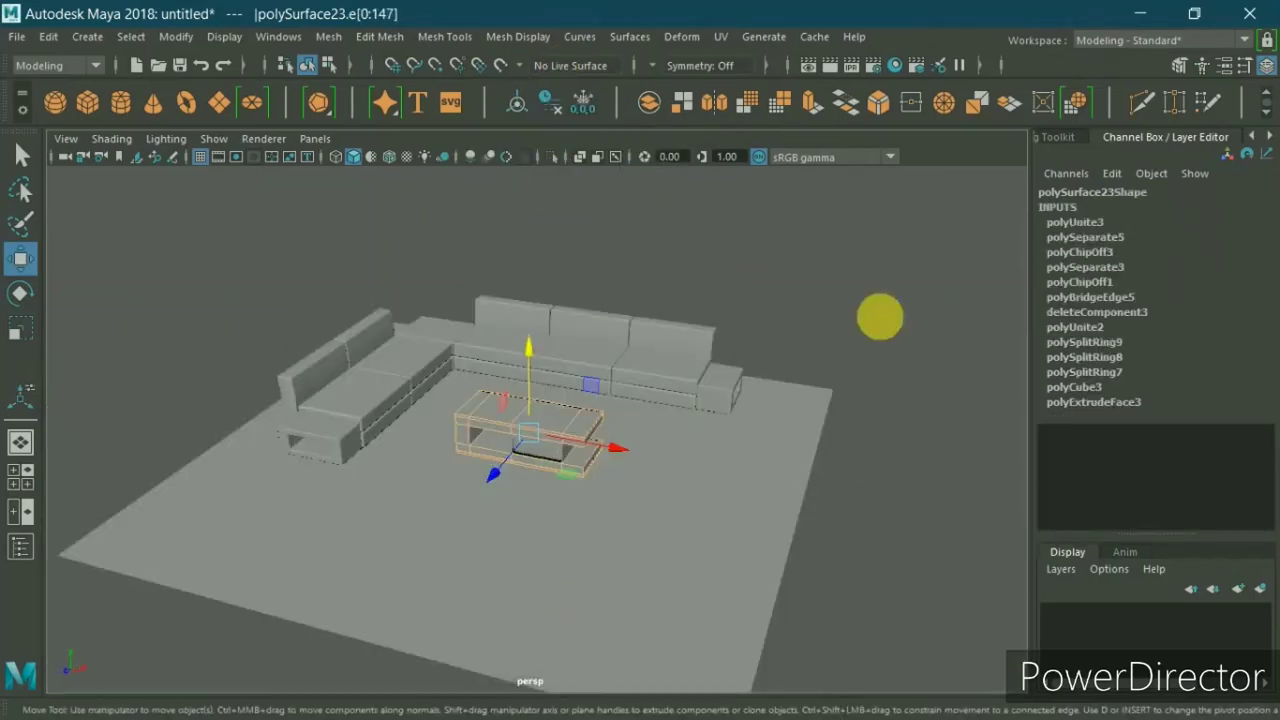
shift+right_drag(877, 314, 1265, 705)
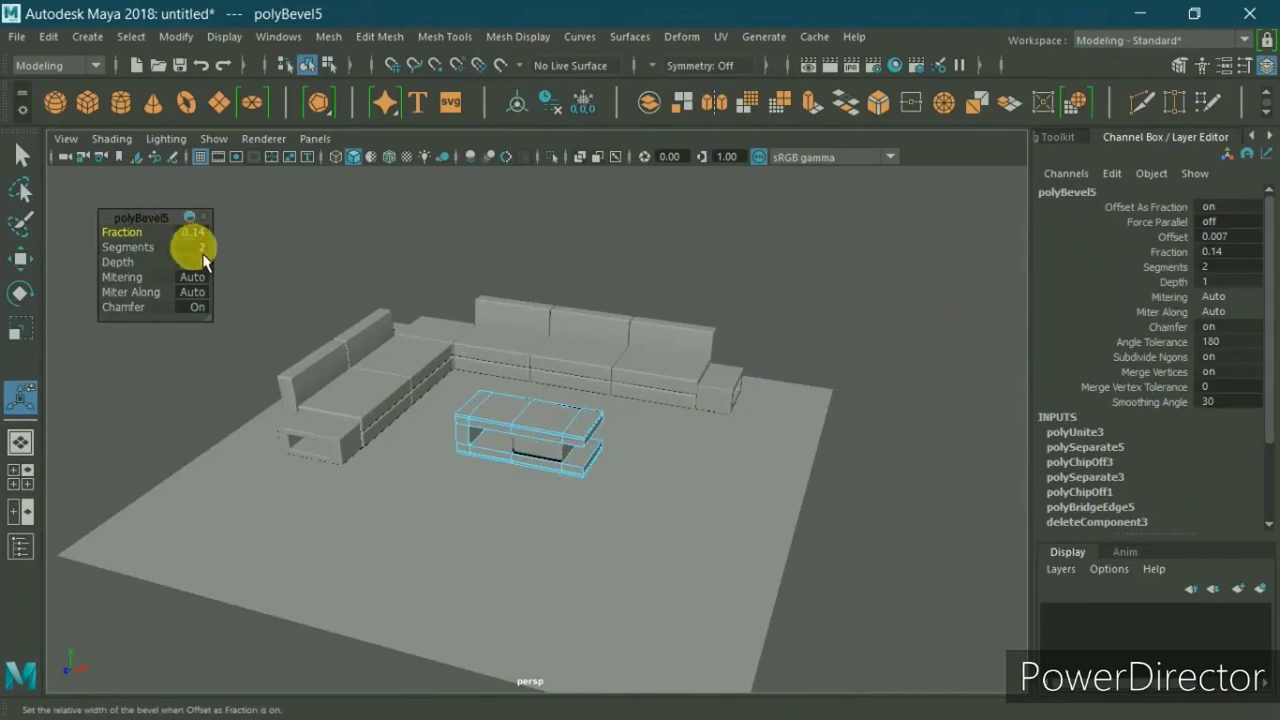
Step: Set the table's polyBevel5 to 3 segments and fraction 0.24
click(190, 246)
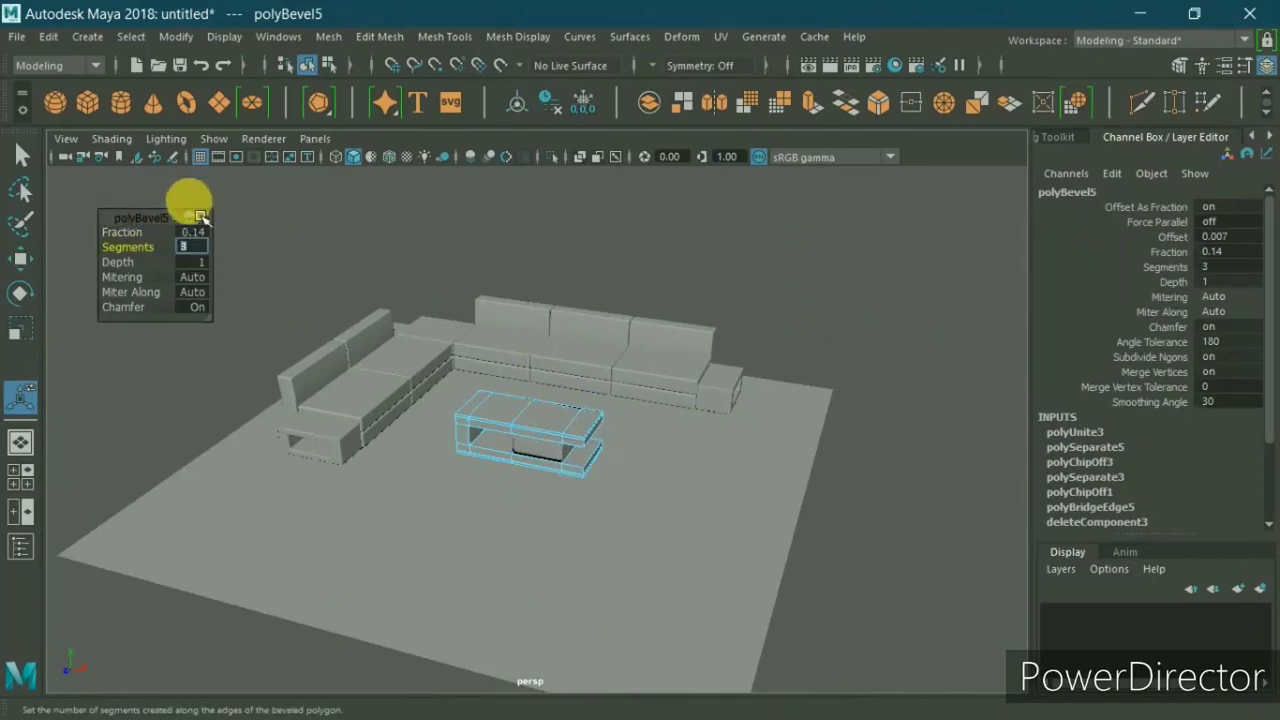
click(205, 236)
text(.2)
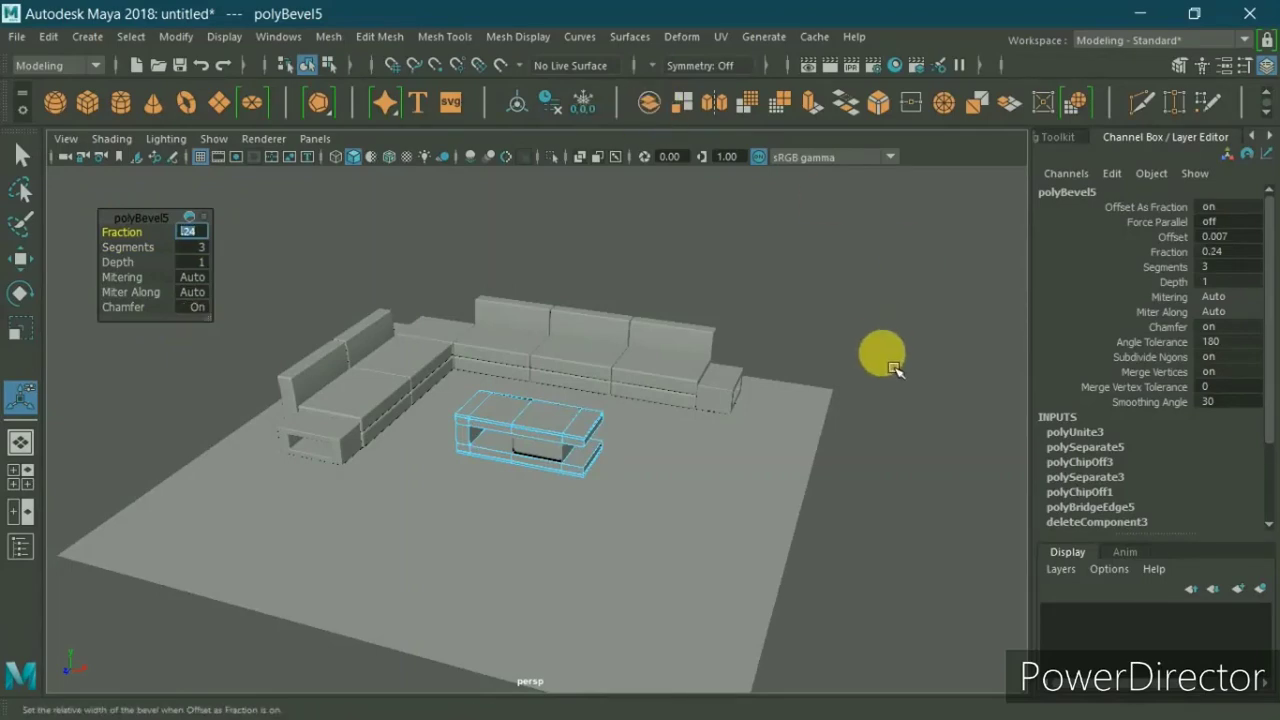
click(743, 411)
Step: Return to object mode, clear the selection and orbit the scene
scroll(760, 420, up, 3)
right_click(723, 520)
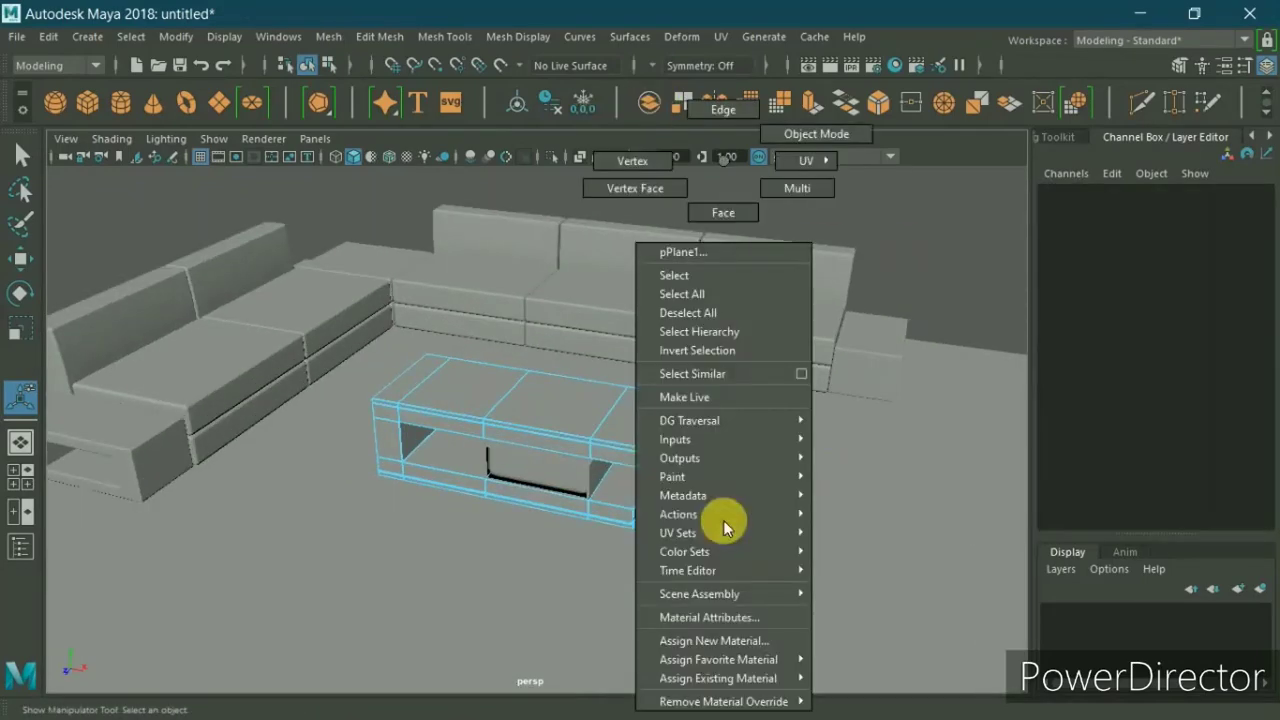
click(816, 133)
click(910, 255)
mouse_move(809, 371)
alt+mouse_down()
mouse_move(886, 340)
mouse_move(814, 334)
mouse_move(806, 309)
mouse_move(871, 323)
mouse_move(869, 357)
mouse_move(834, 343)
alt+mouse_up()
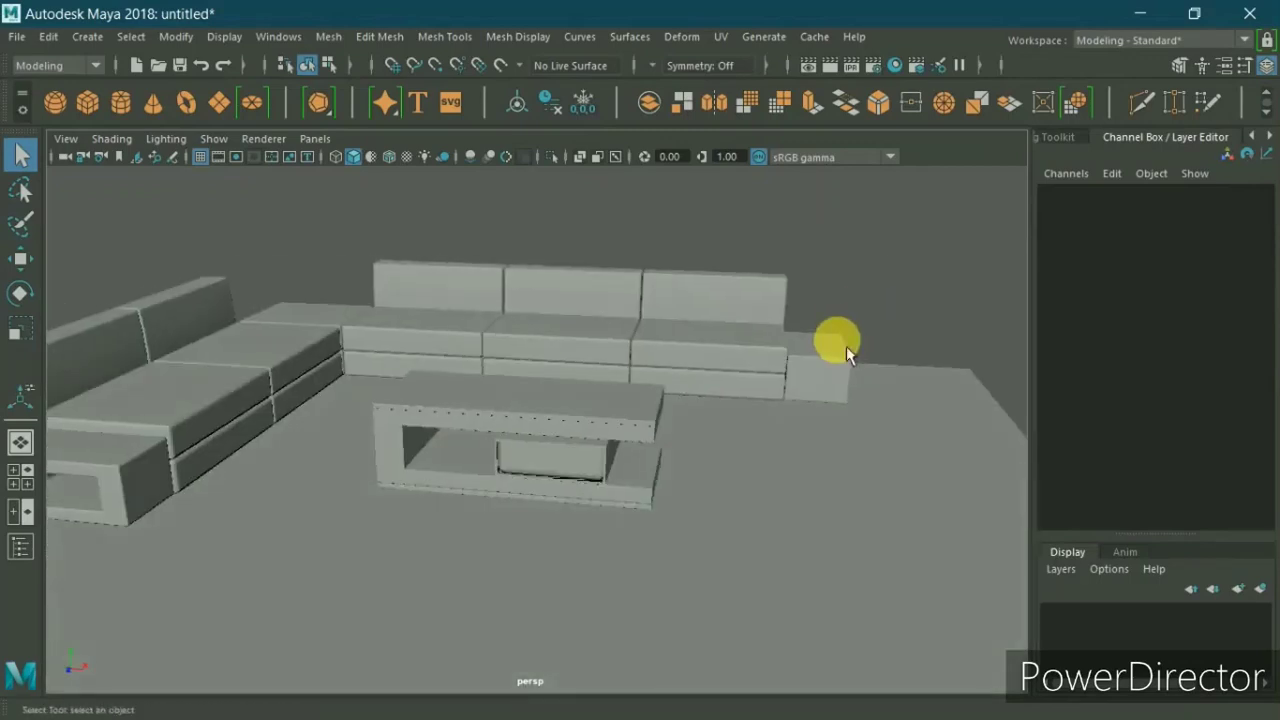
Step: Create cube pCube14, raise it off the floor and move it toward the front in top view
scroll(810, 350, down, 5)
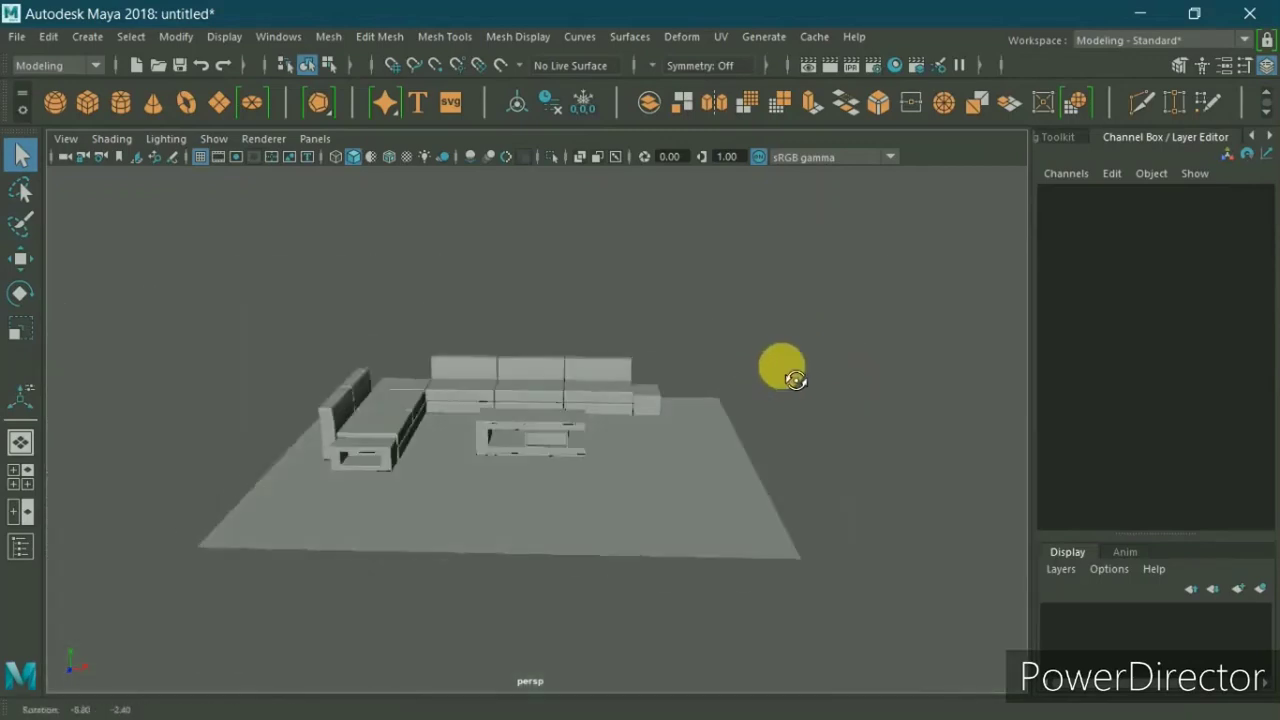
click(88, 104)
key(w)
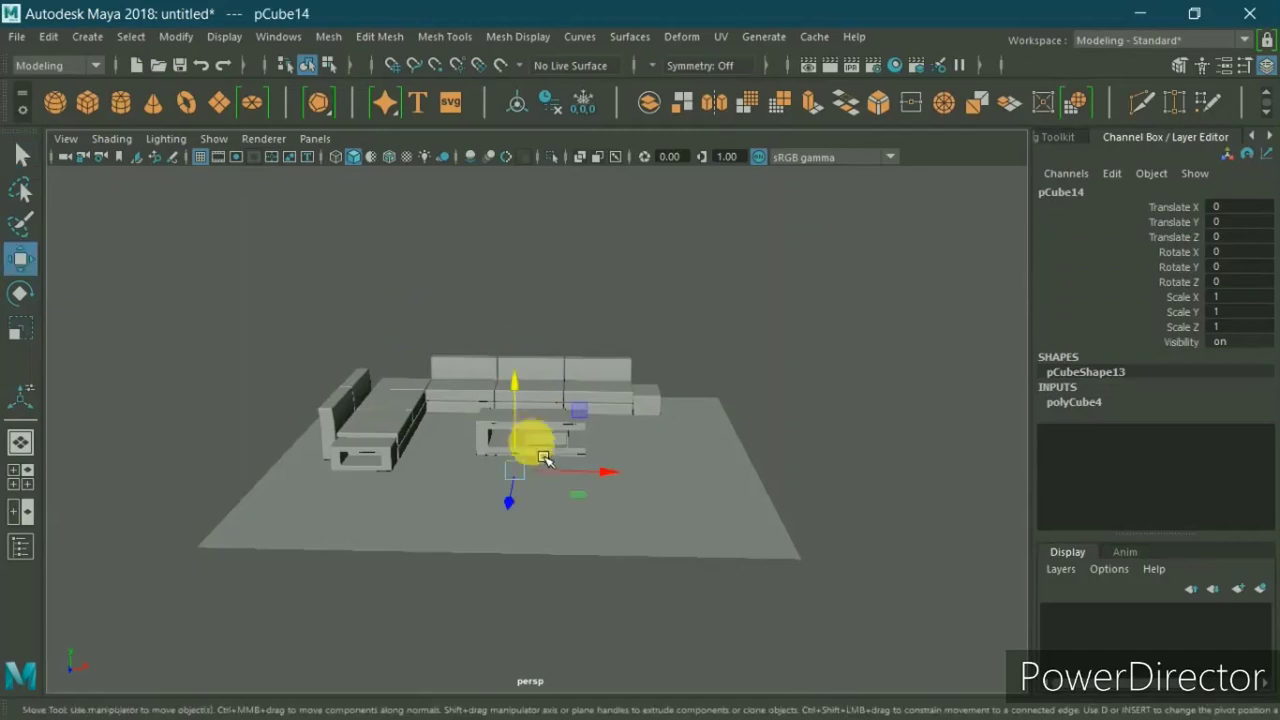
drag(530, 450, 522, 420)
key(space)
key(space)
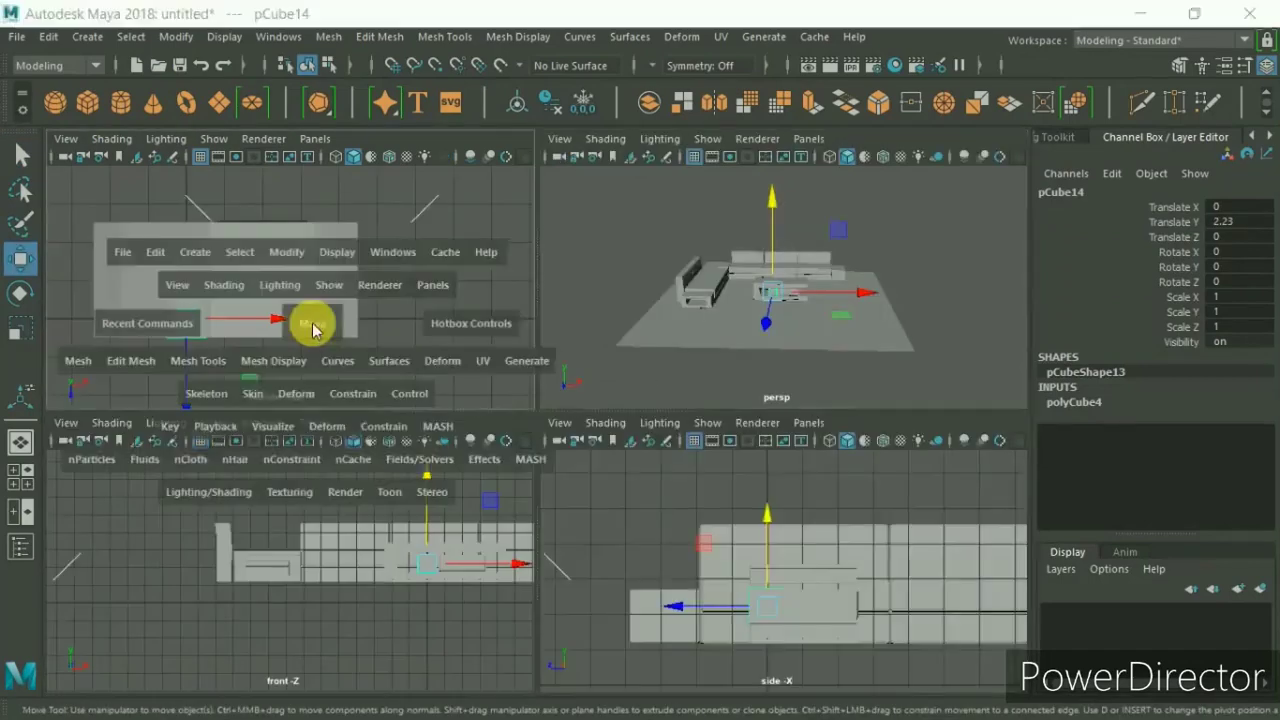
scroll(426, 462, down, 5)
mouse_move(476, 470)
mouse_down()
mouse_move(495, 530)
mouse_move(455, 557)
mouse_up()
Step: Scale the stool cube shorter in the side view
key(r)
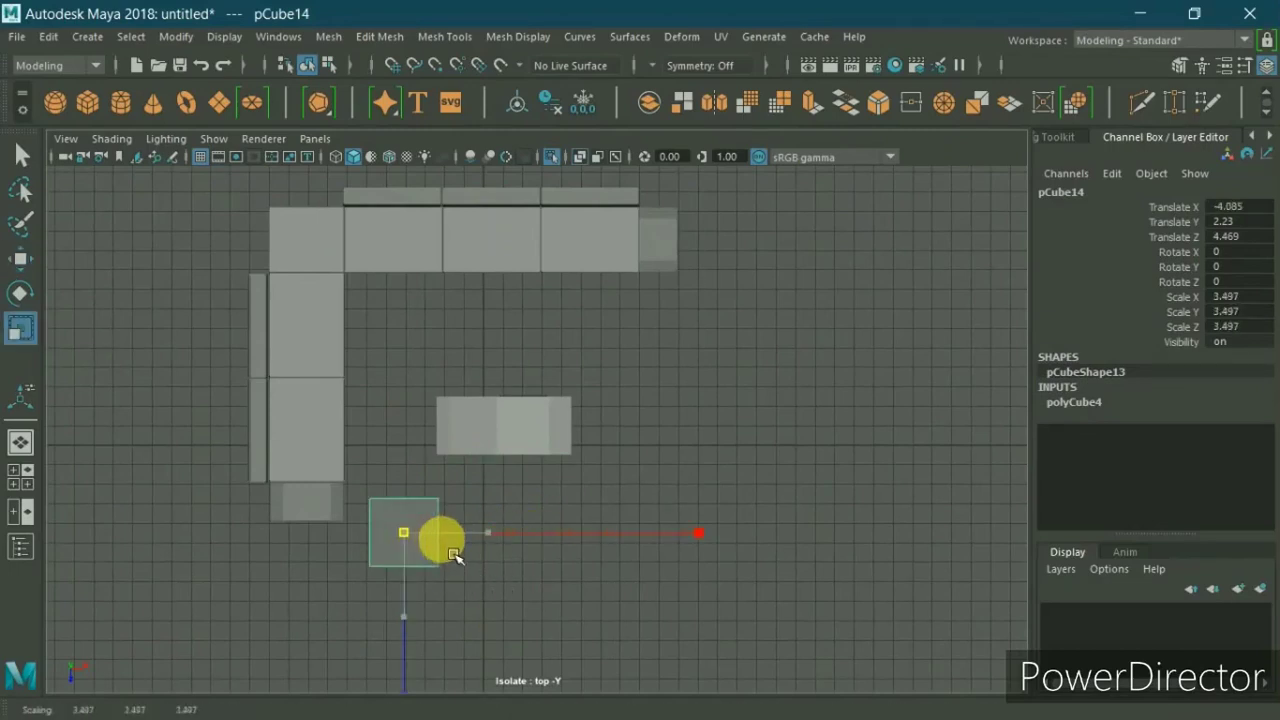
key(space)
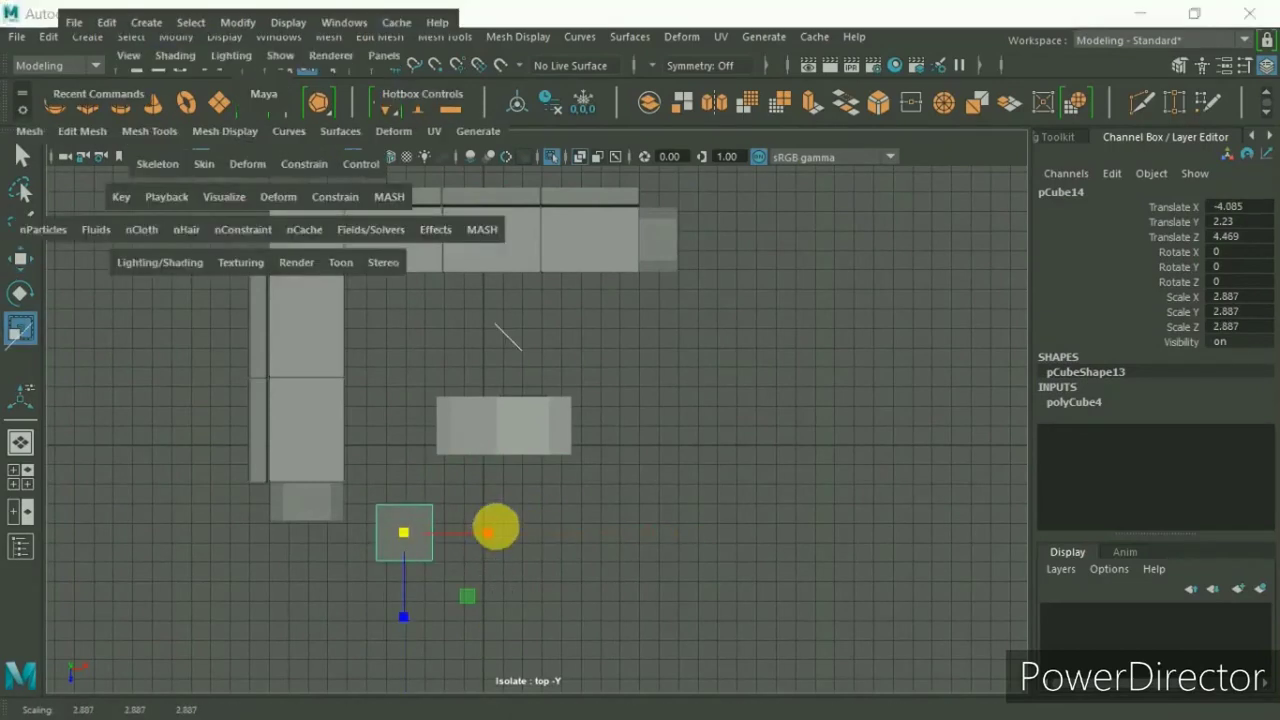
key(space)
alt+middle_drag(455, 490, 515, 450)
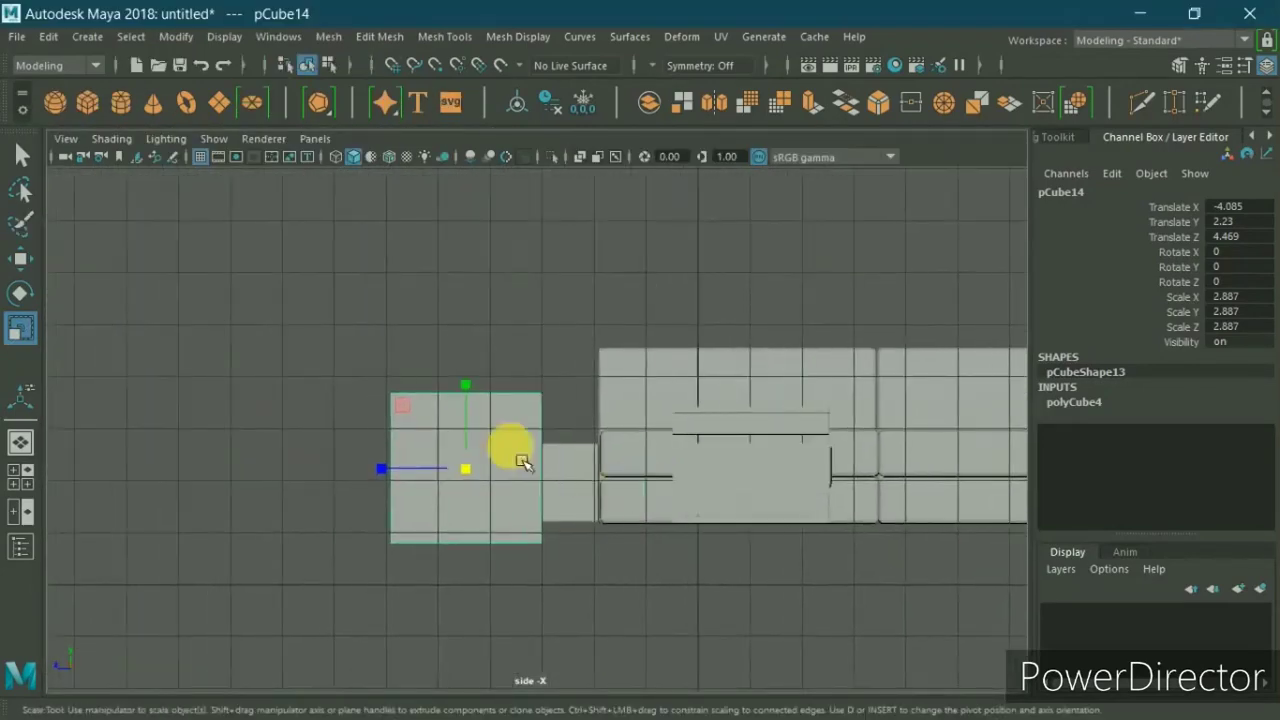
drag(466, 392, 478, 424)
Step: Move the stool further forward and shrink it evenly to about 2.443 × 2.253 × 2.443
key(w)
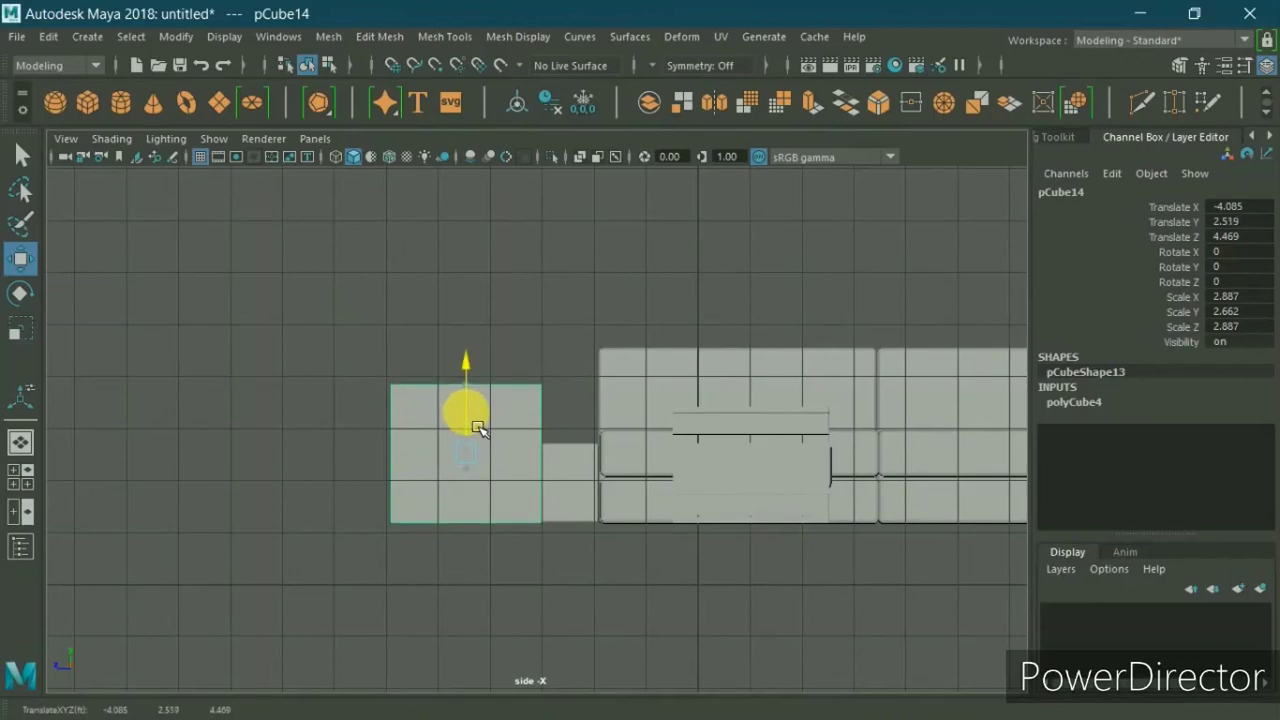
key(space)
key(space)
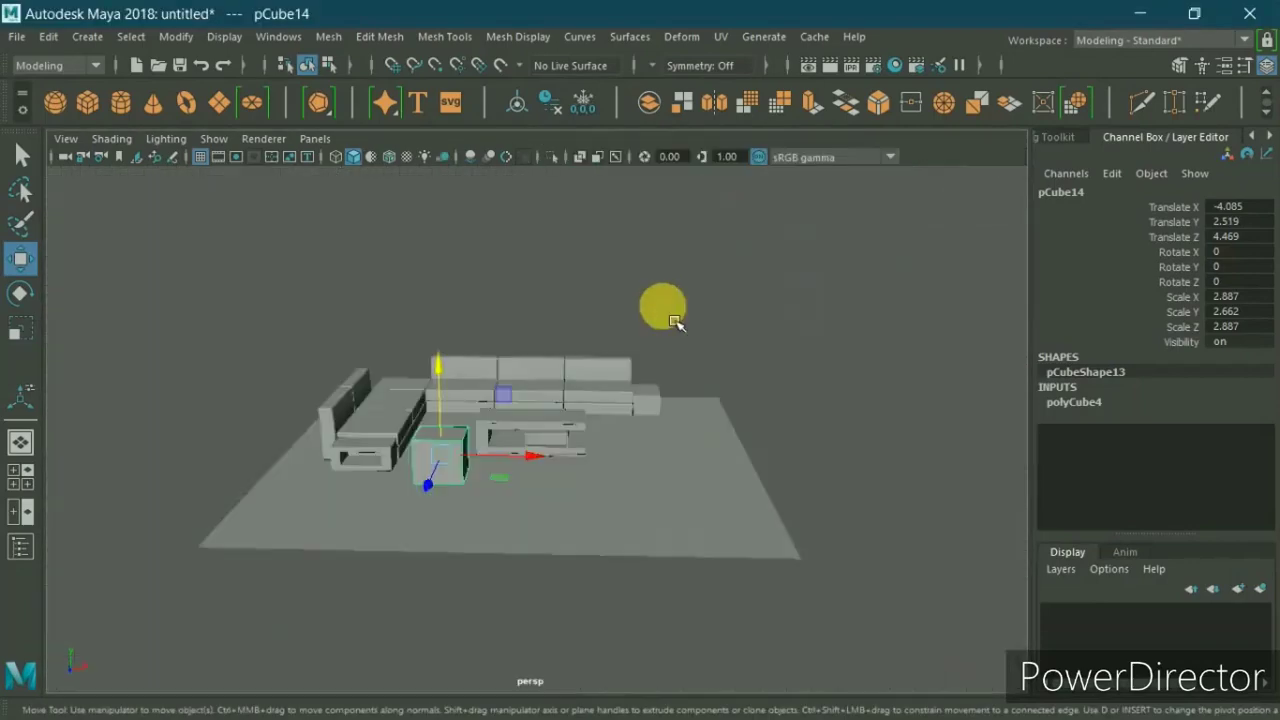
alt+drag(663, 303, 678, 399)
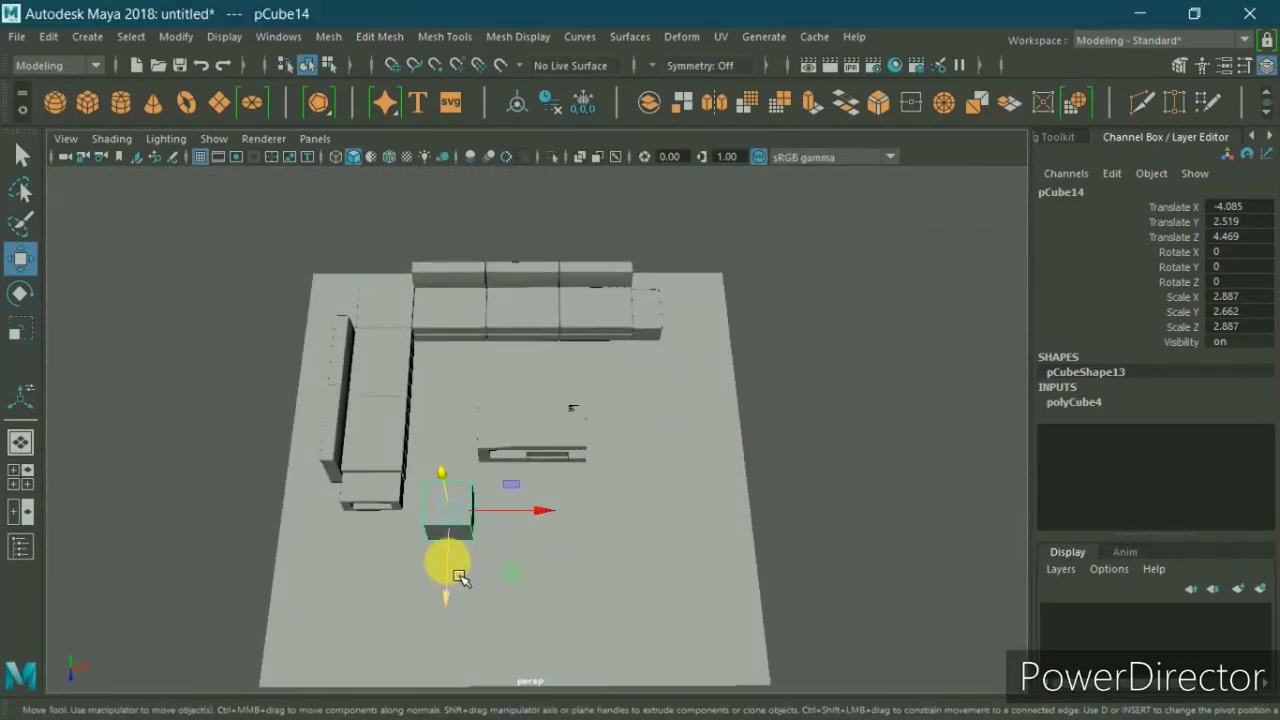
drag(447, 571, 444, 609)
alt+drag(566, 513, 537, 437)
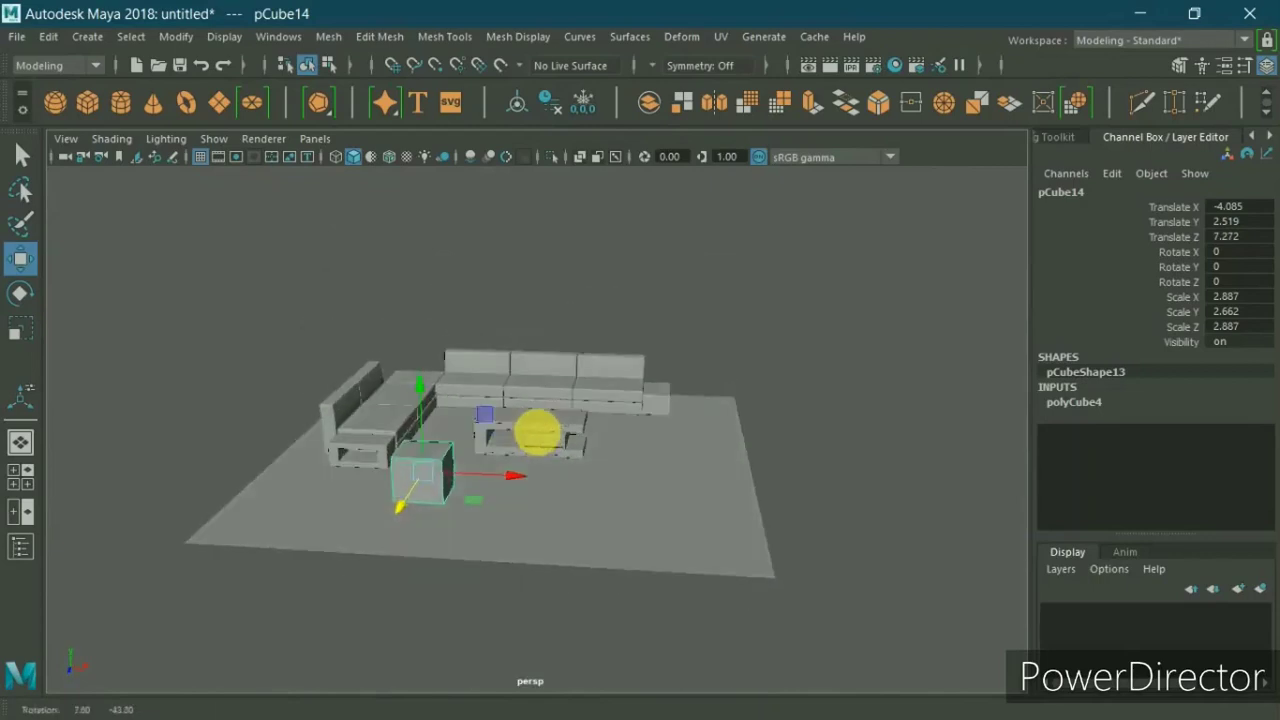
key(r)
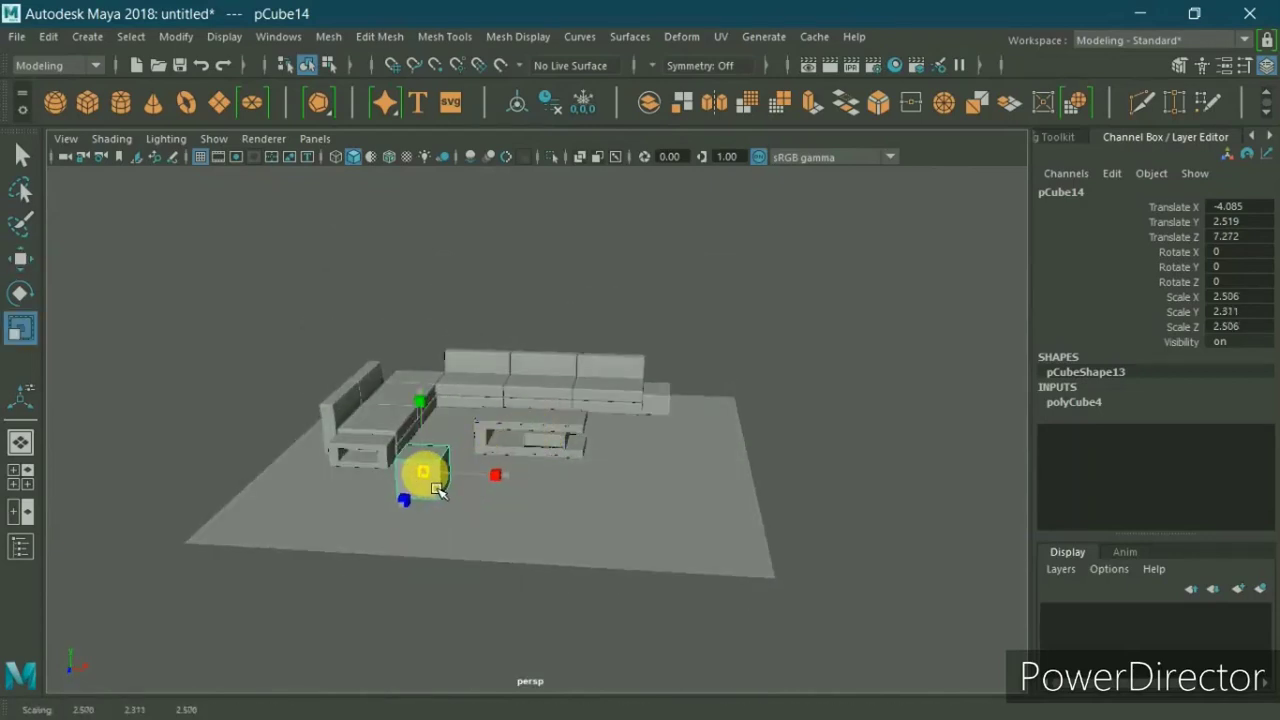
drag(437, 489, 432, 486)
mouse_move(432, 486)
alt+mouse_down()
mouse_move(500, 443)
mouse_move(437, 454)
mouse_move(560, 383)
mouse_move(586, 414)
mouse_move(706, 314)
alt+mouse_up()
right_click(700, 168)
click(665, 309)
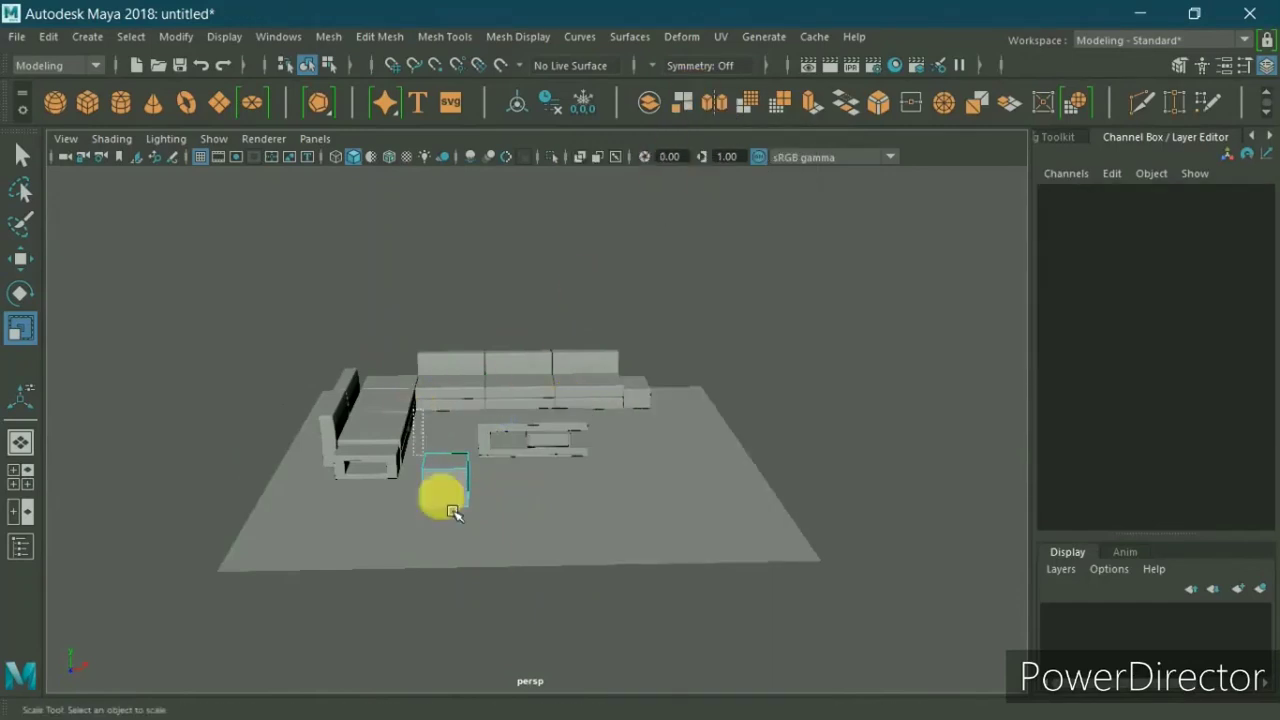
Step: Bevel all edges of the stool cube with 4 segments at fraction 0.34
shift+right_drag(737, 314, 827, 316)
click(198, 248)
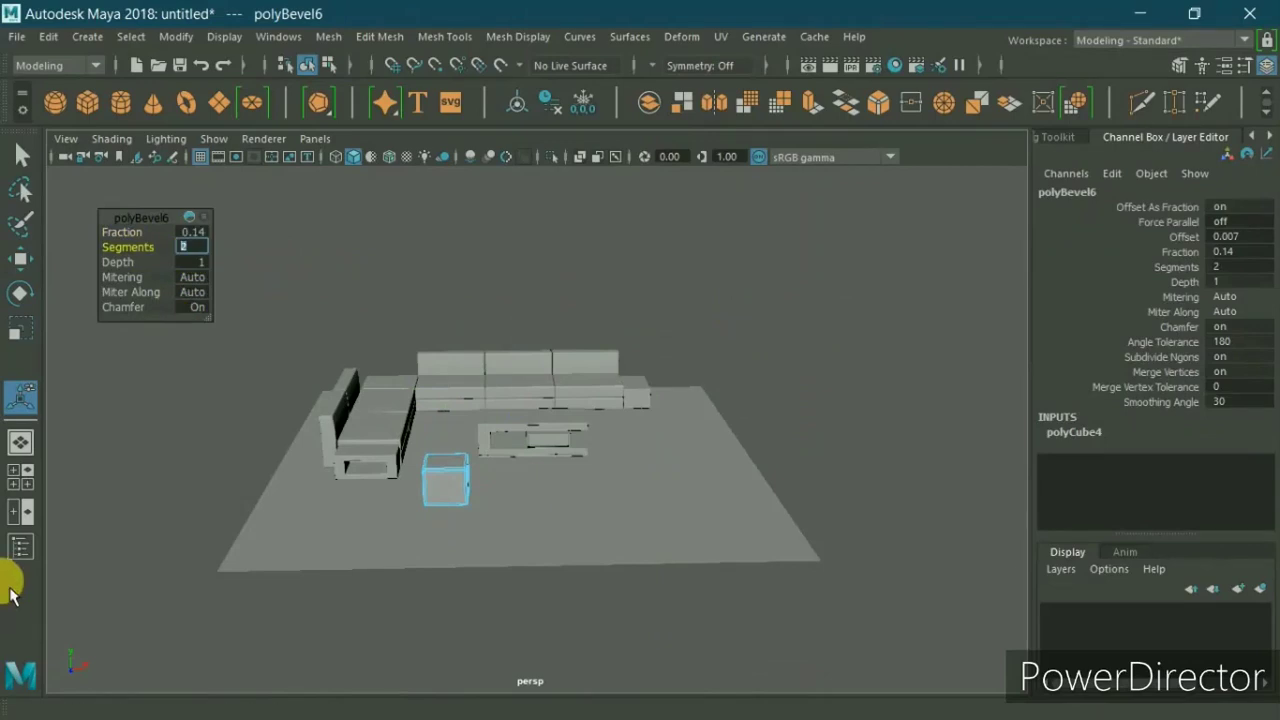
click(196, 230)
text(0.34)
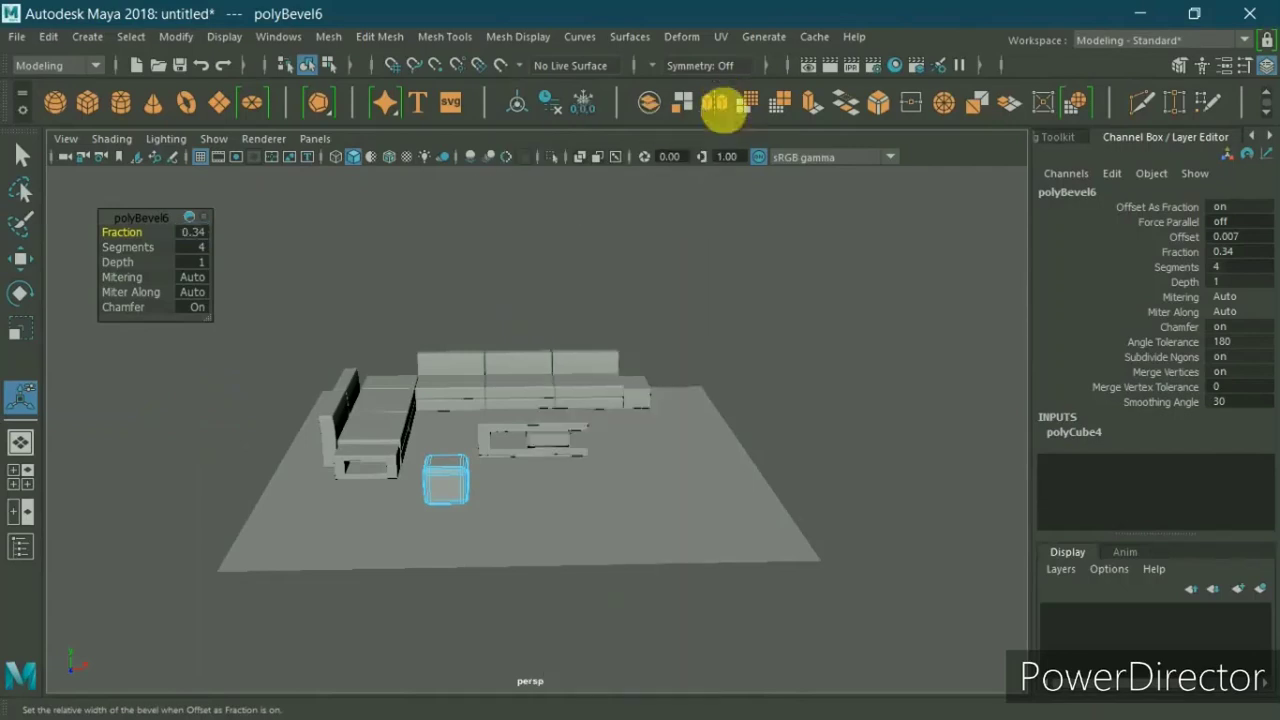
click(666, 371)
alt+drag(666, 371, 651, 443)
Step: Enlarge the rounded stool evenly to about 2.618 × 2.414 × 2.618
click(452, 555)
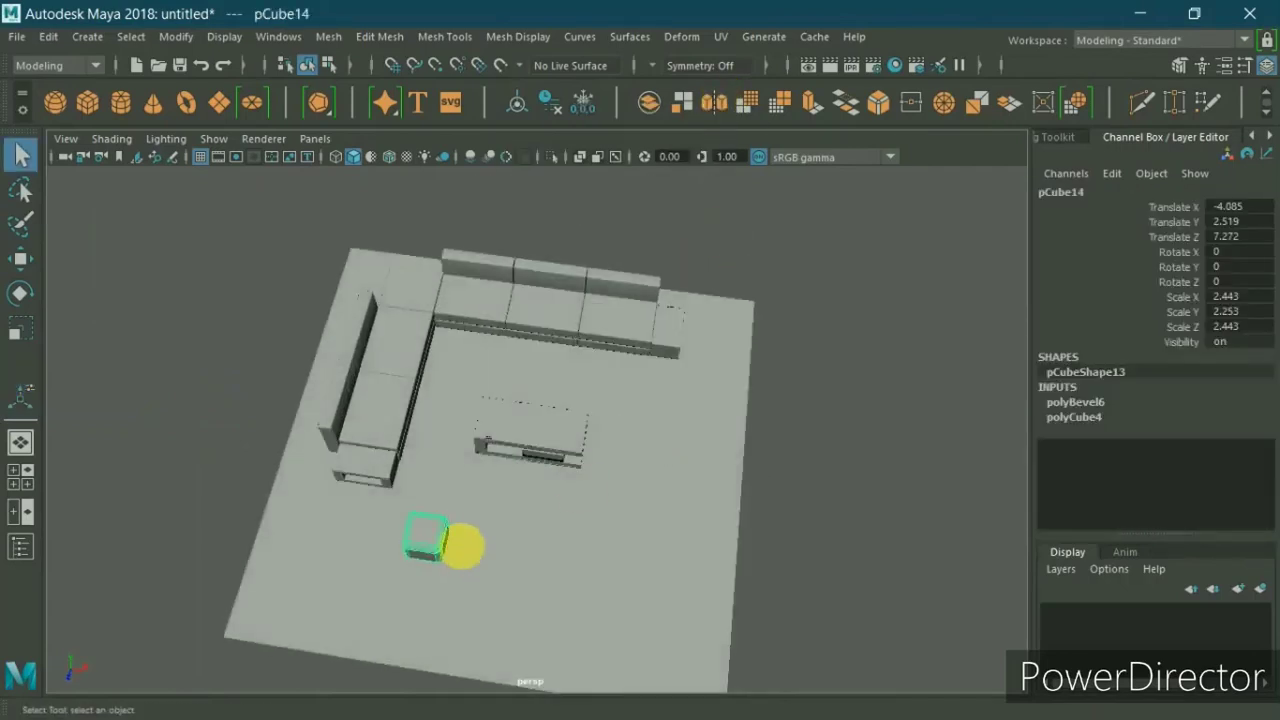
mouse_move(457, 543)
alt+mouse_down()
mouse_move(491, 531)
mouse_move(509, 474)
mouse_move(493, 522)
alt+mouse_up()
key(r)
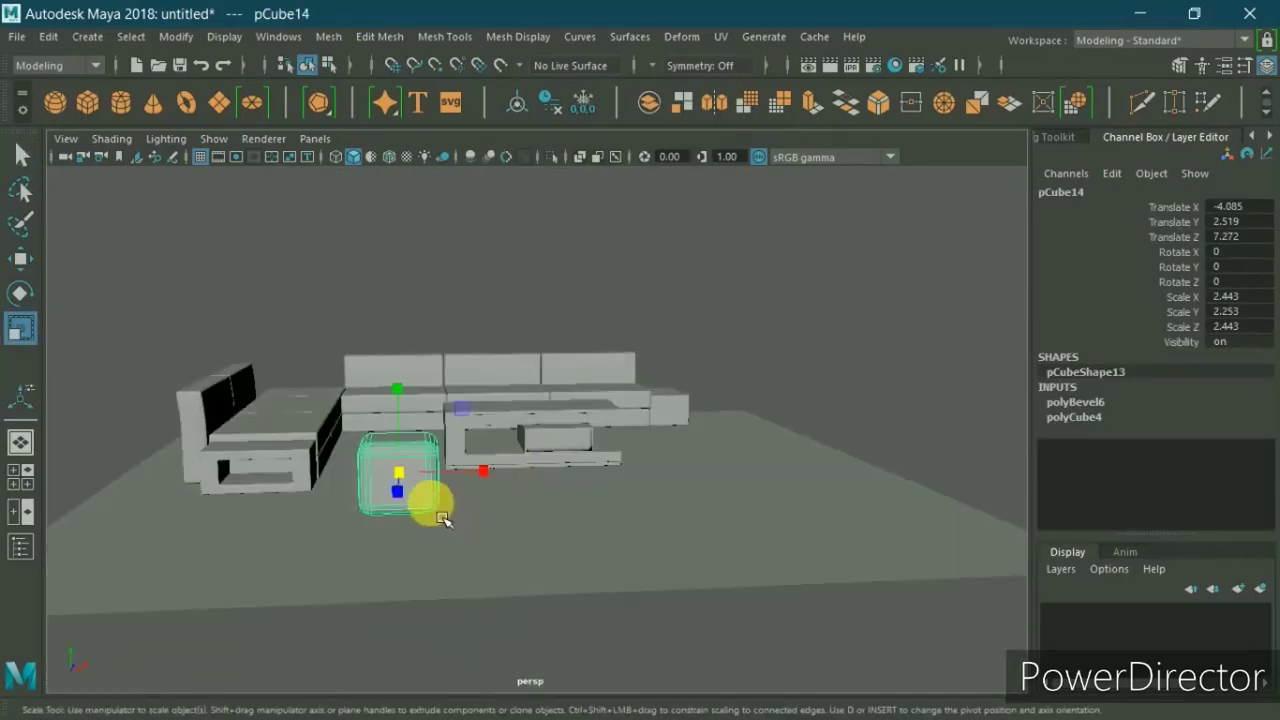
drag(415, 490, 420, 486)
key(space)
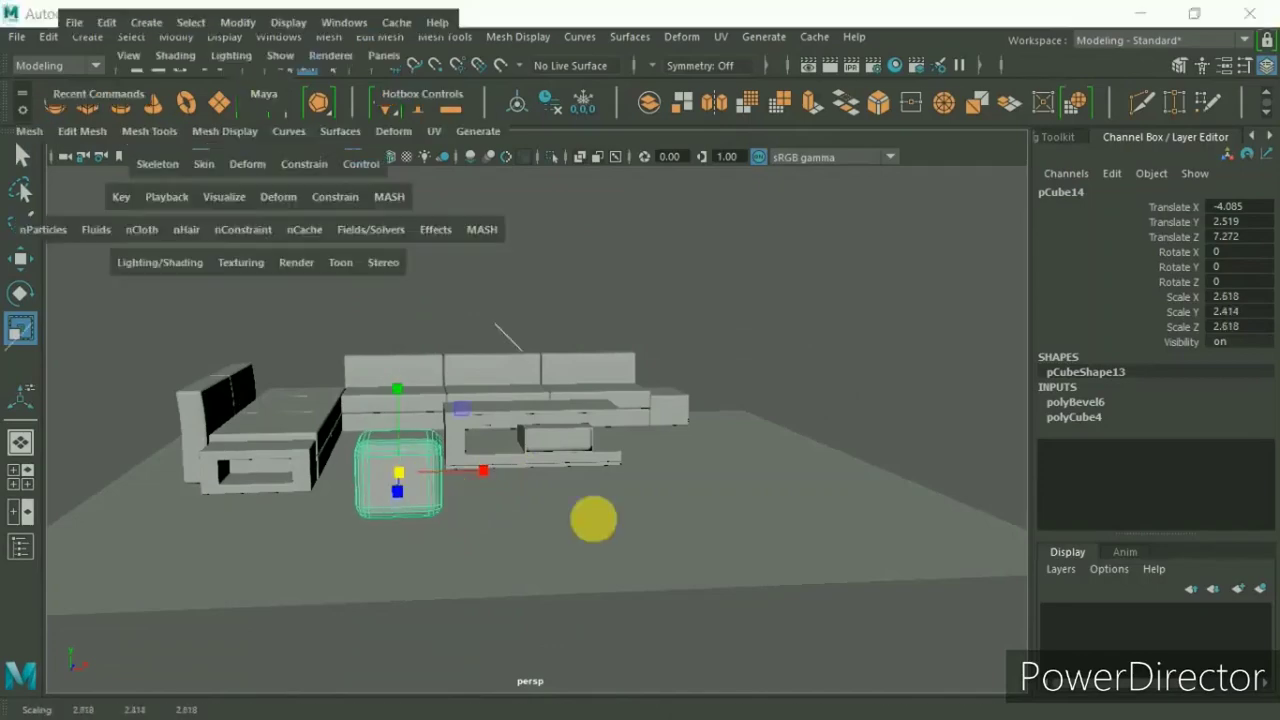
key(space)
scroll(629, 509, up, 2)
Step: Lower the stool slightly so it rests on the floor
alt+middle_drag(614, 500, 678, 483)
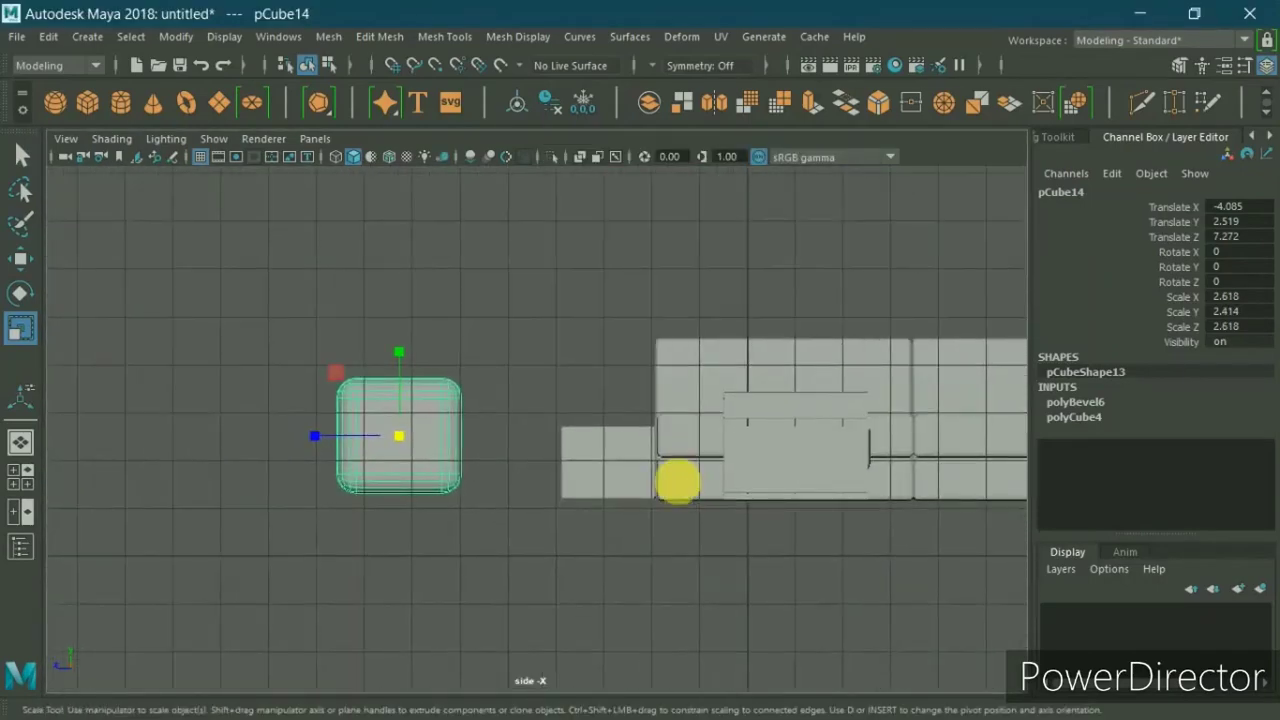
key(w)
scroll(420, 389, up, 2)
drag(380, 400, 372, 403)
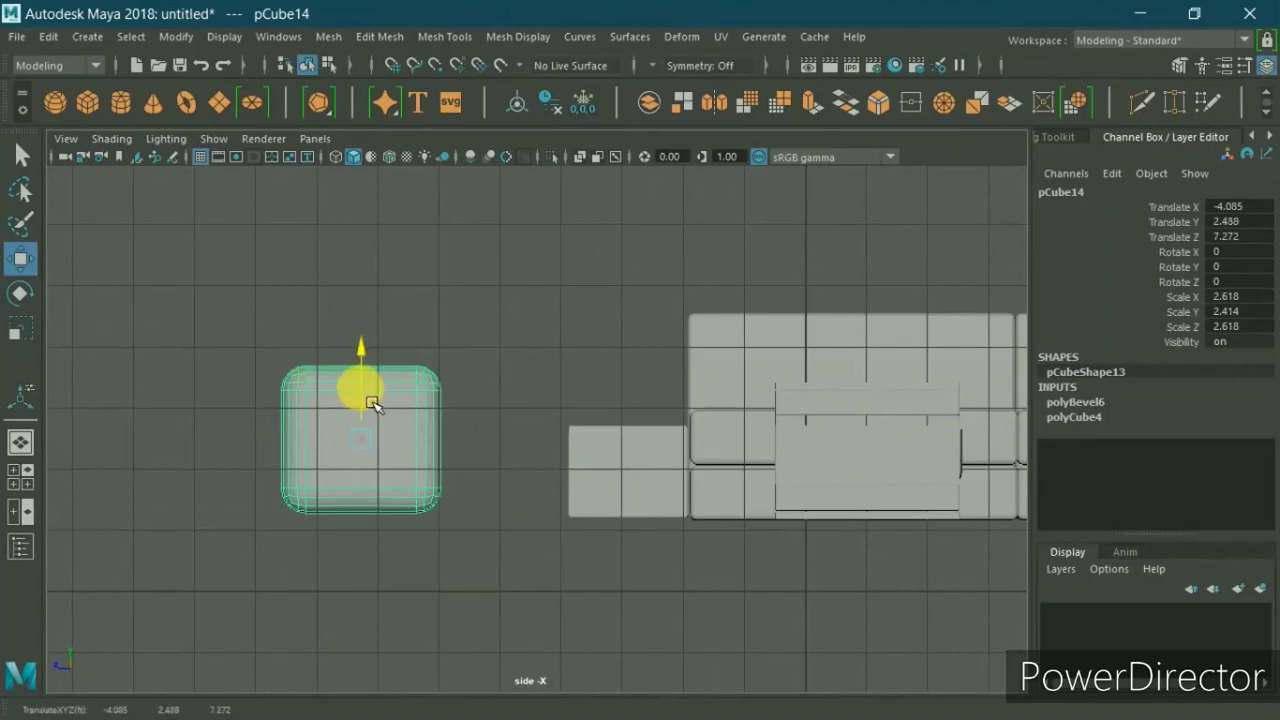
Step: Duplicate the stool as pCube15–pCube18, placing copies in a front row and beside the coffee table
key(space)
key(space)
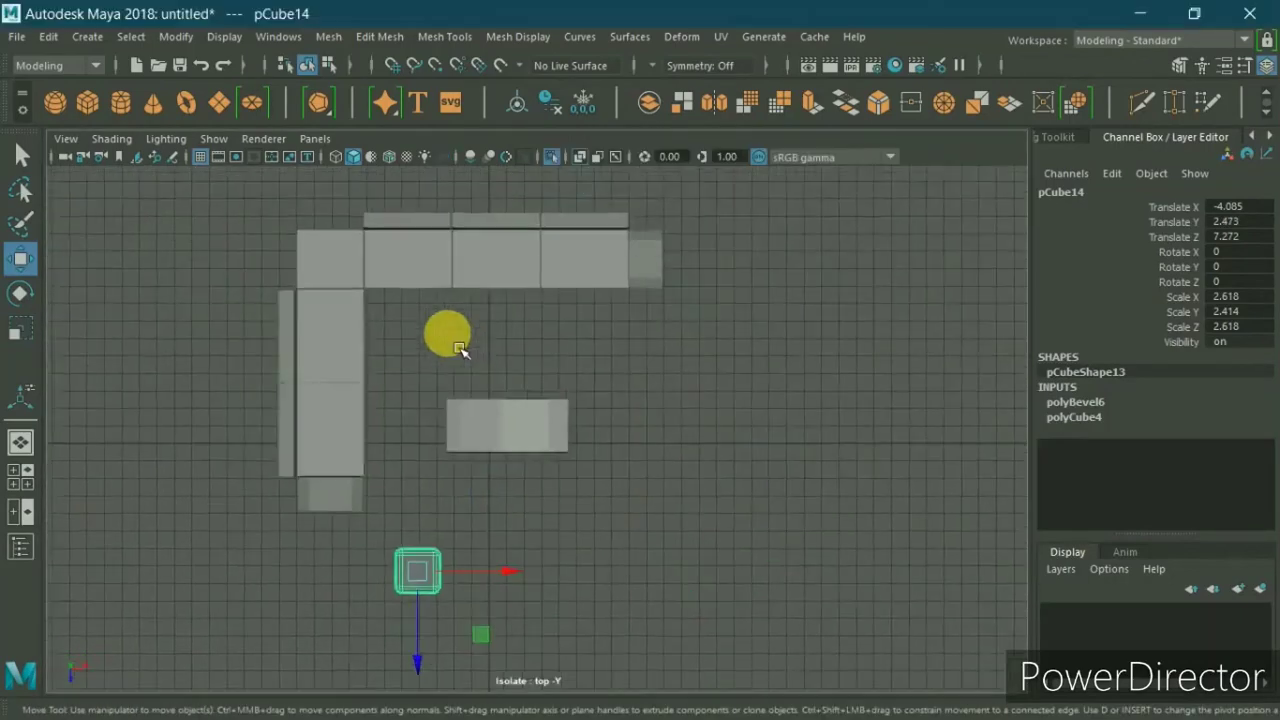
key(ctrl+d)
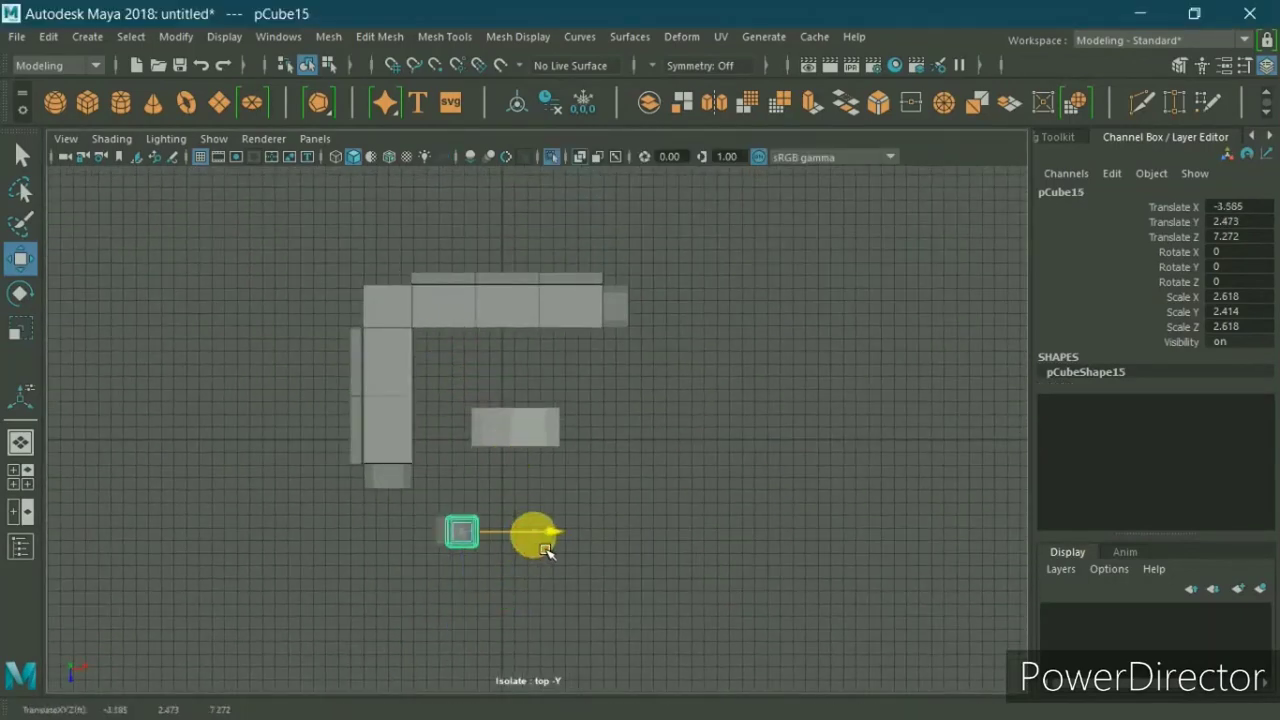
drag(530, 535, 607, 545)
key(shift+d)
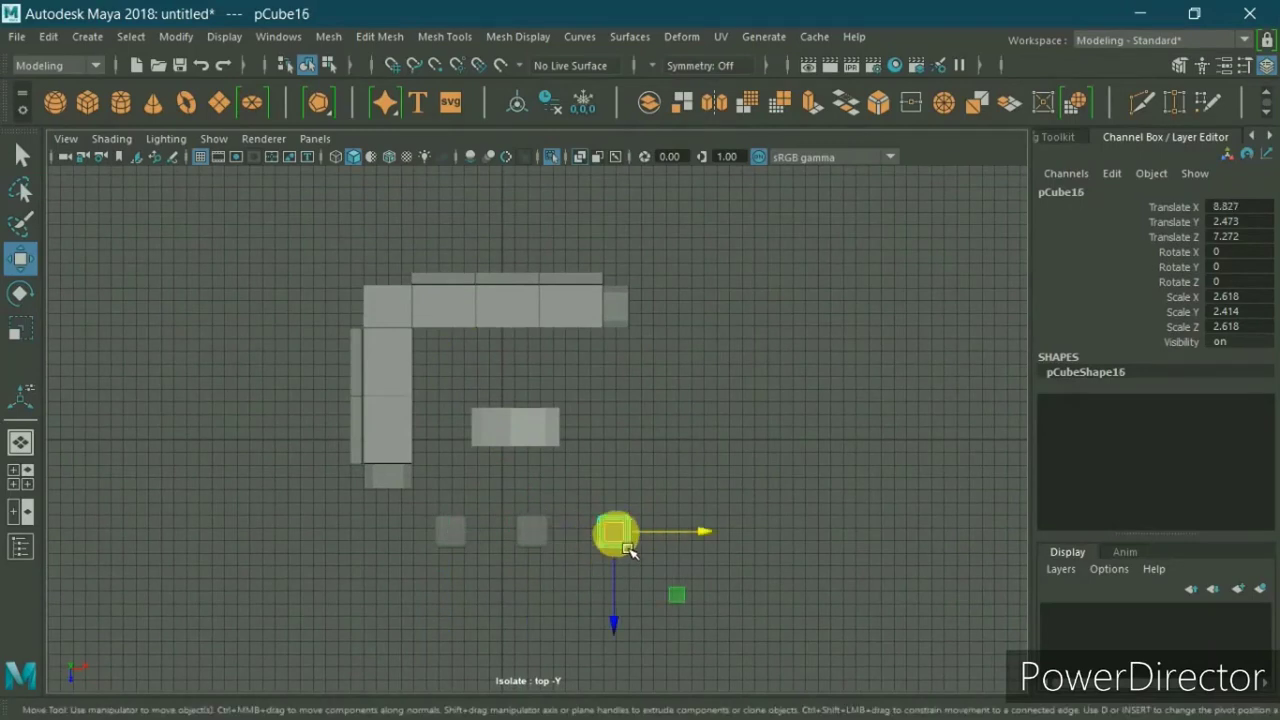
drag(625, 585, 630, 512)
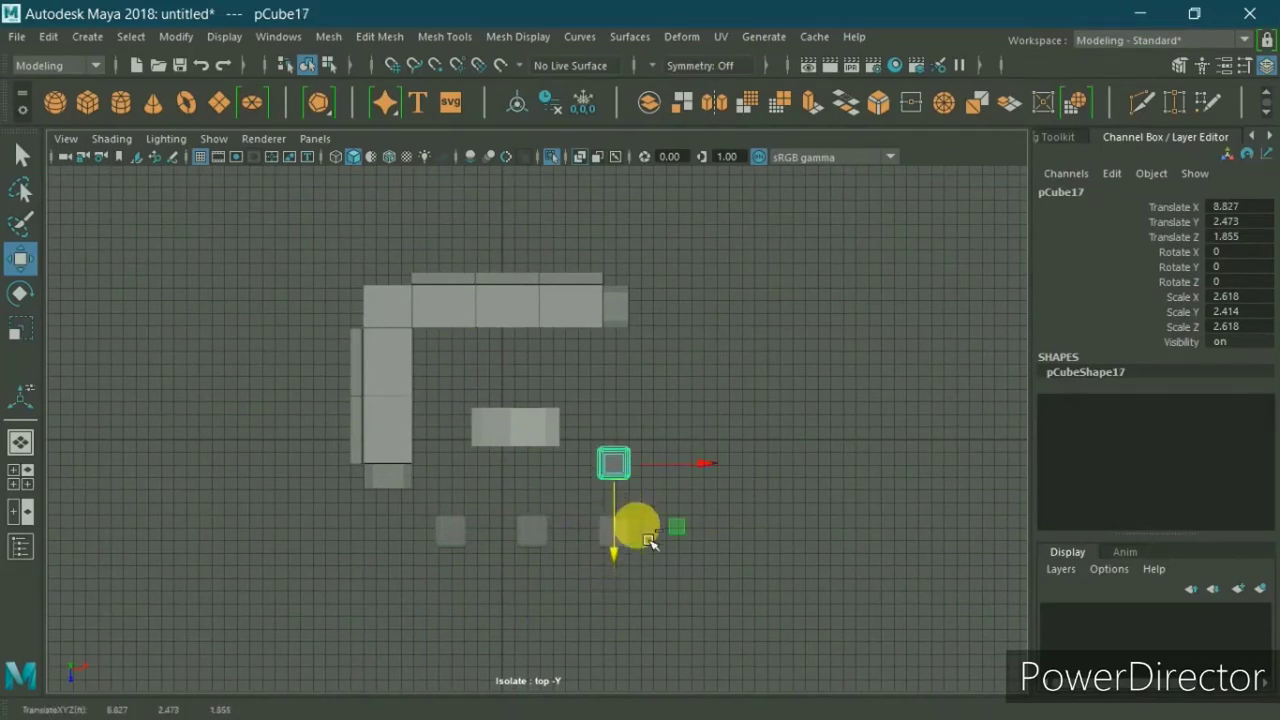
key(ctrl+d)
drag(612, 512, 625, 458)
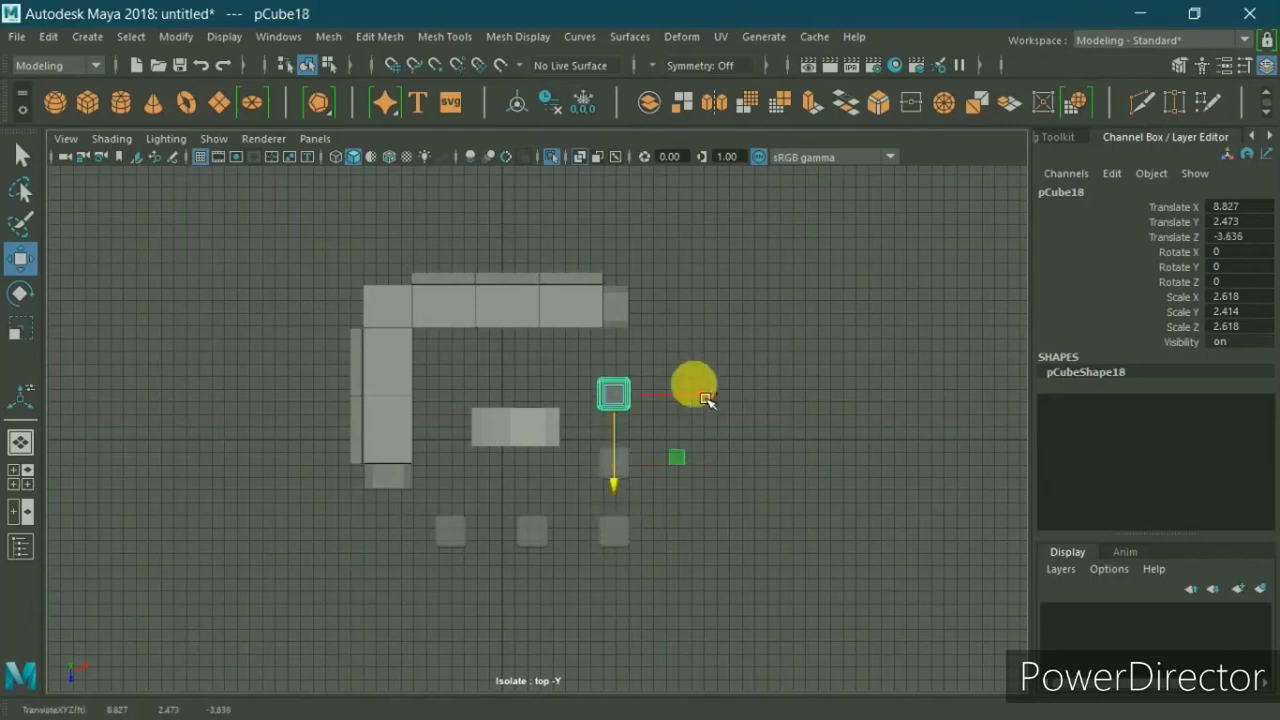
key(space)
key(space)
alt+drag(871, 294, 757, 357)
Step: Deselect the last stool and orbit the view to inspect the five stools around the table
click(908, 294)
scroll(789, 430, down, 3)
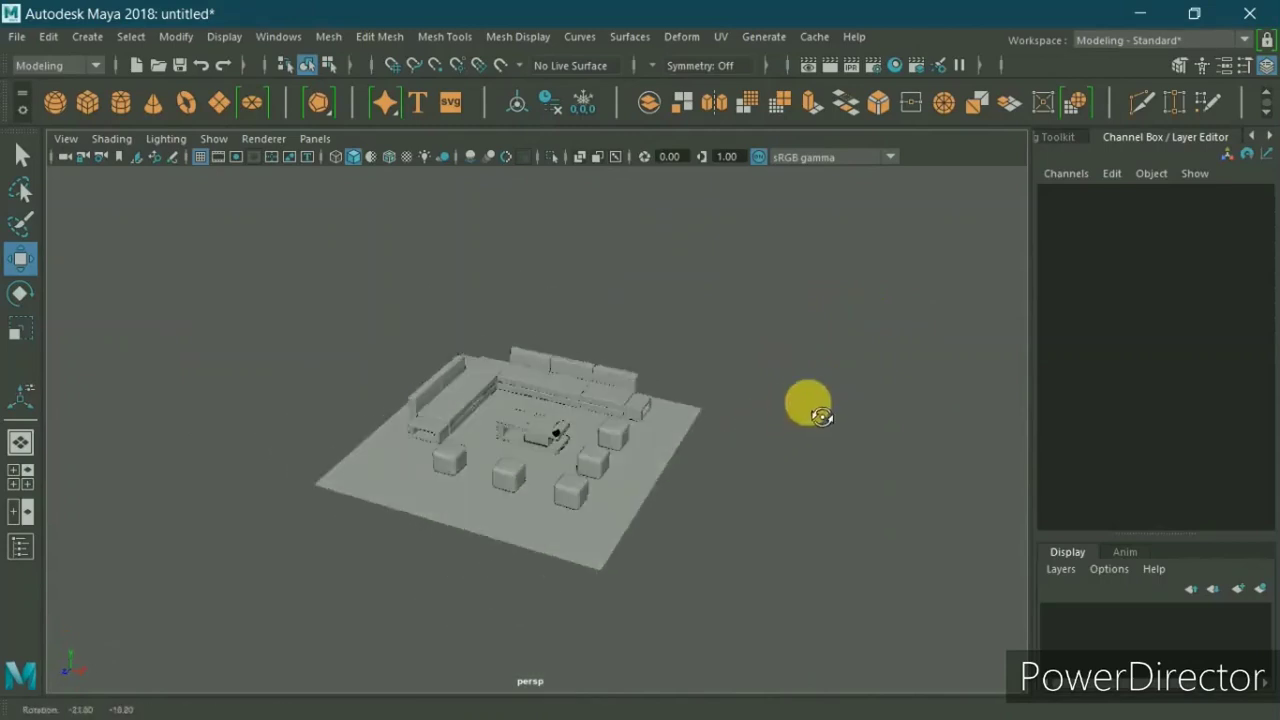
scroll(700, 320, up, 5)
mouse_move(700, 320)
alt+mouse_down()
mouse_move(771, 343)
mouse_move(750, 350)
mouse_move(822, 327)
alt+mouse_up()
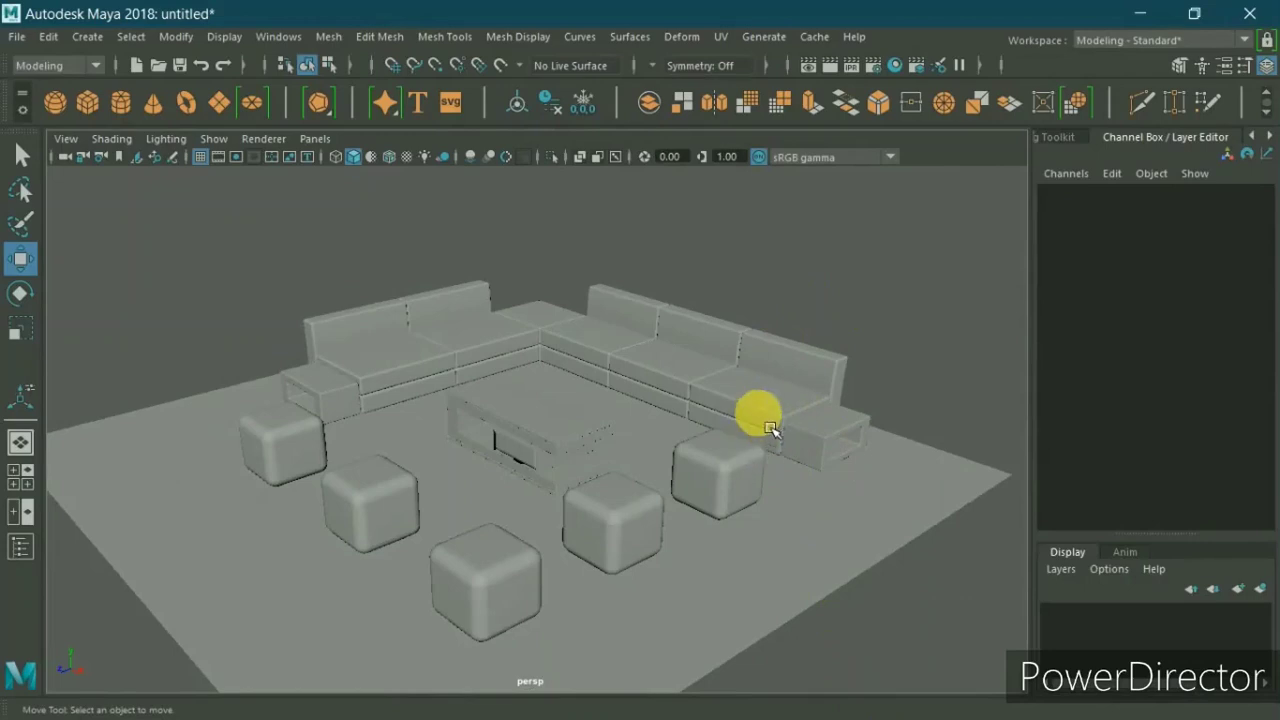
mouse_move(714, 171)
alt+mouse_down()
mouse_move(720, 337)
mouse_move(706, 298)
alt+mouse_up()
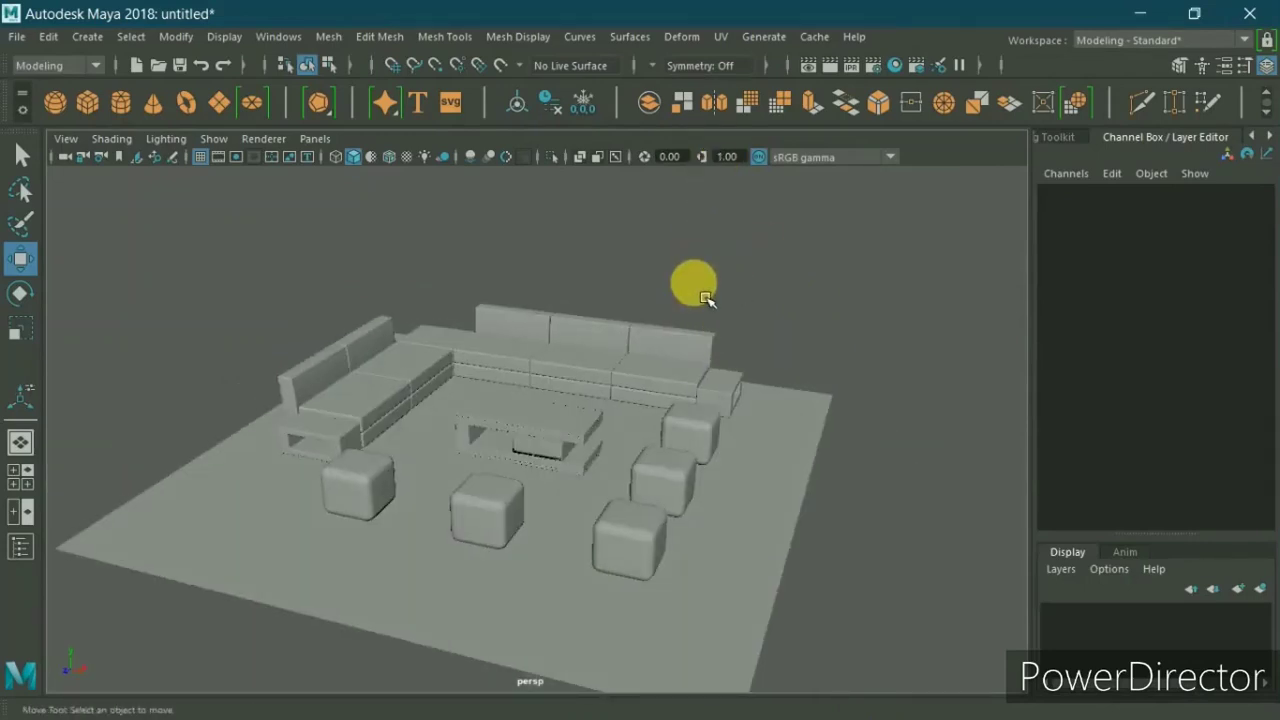
Step: Create cube pCube19, raise it to Translate Y 3.25 and move it over the back sofa section
click(556, 463)
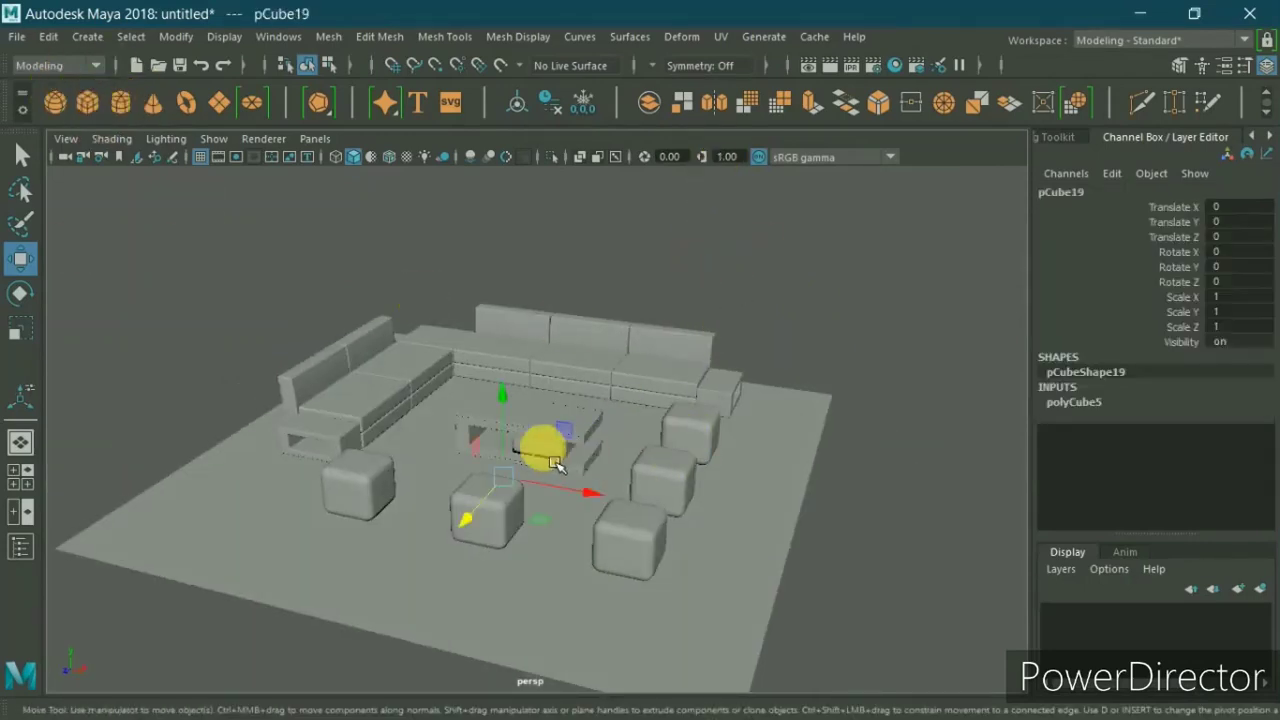
drag(504, 440, 510, 416)
key(space)
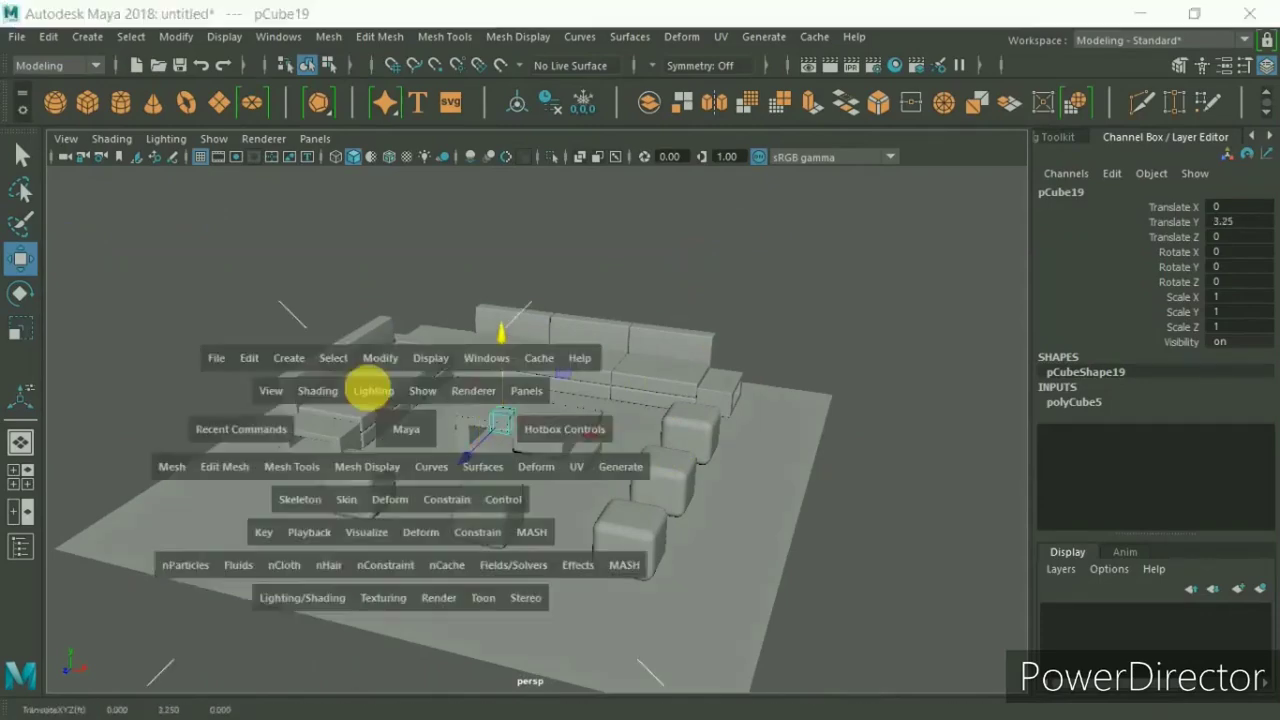
key(space)
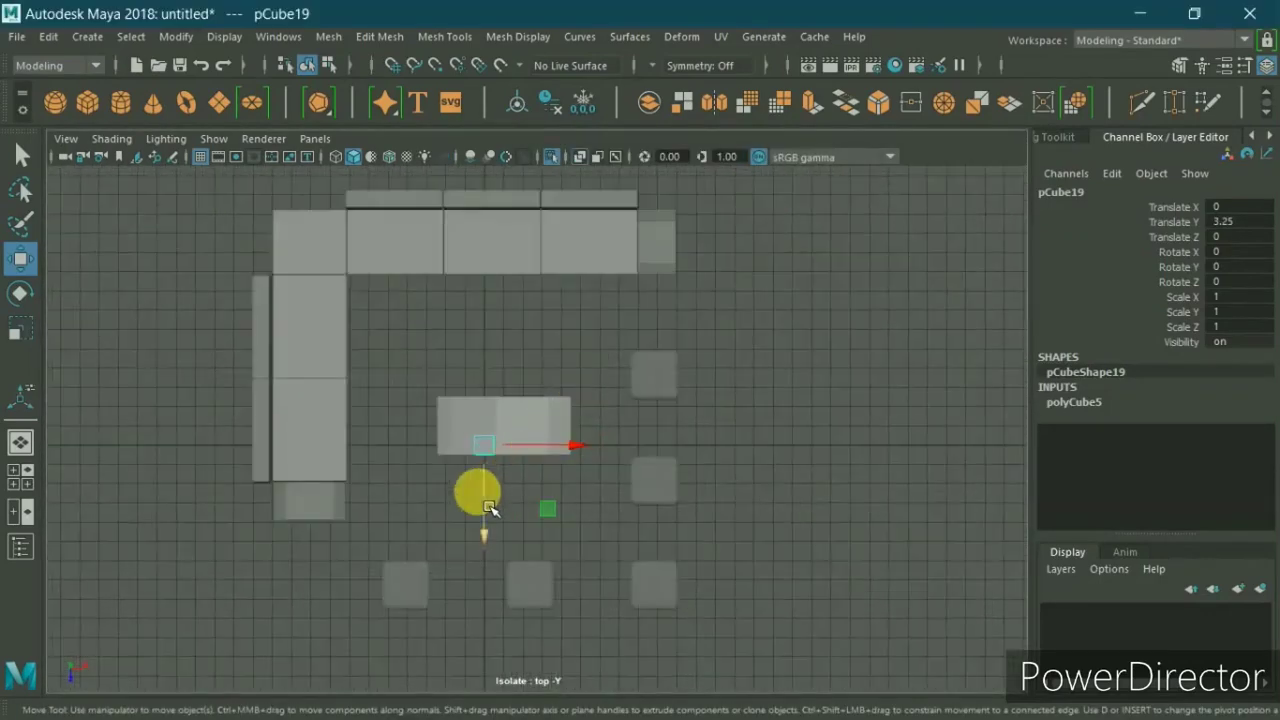
drag(488, 507, 514, 257)
alt+middle_drag(632, 253, 638, 518)
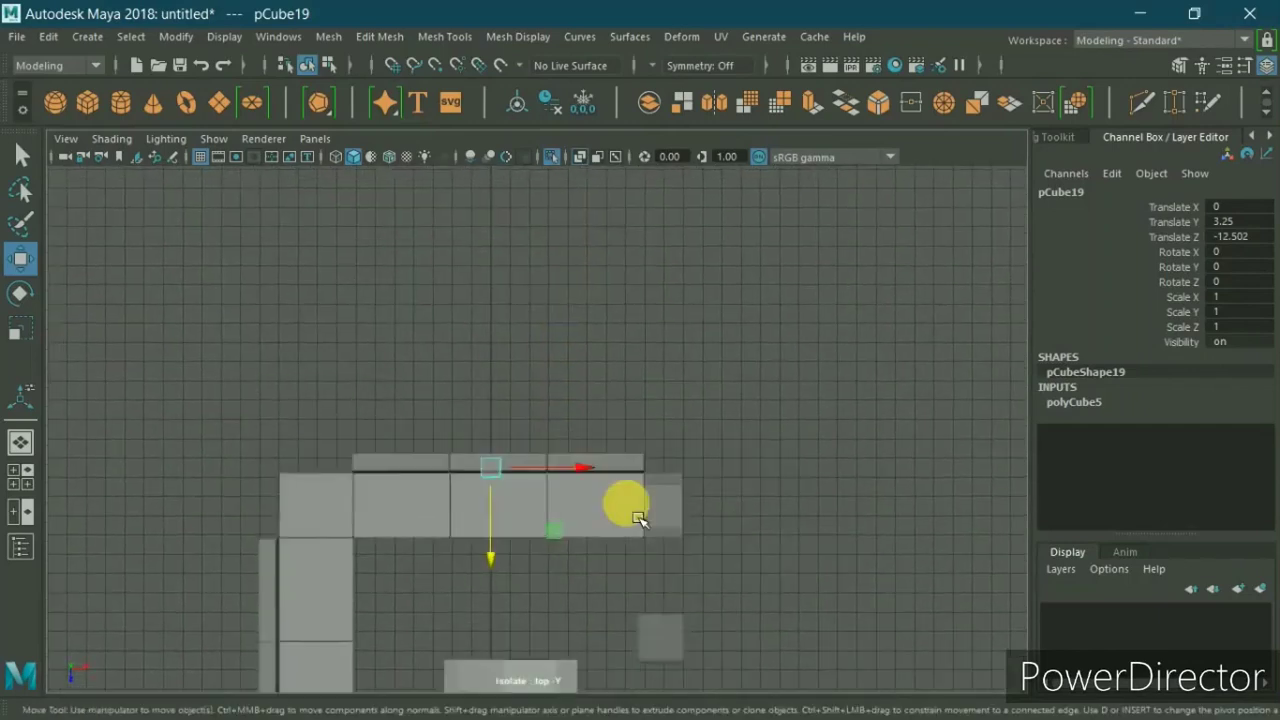
scroll(638, 518, up, 5)
mouse_move(503, 505)
mouse_down()
mouse_move(766, 498)
mouse_move(710, 498)
mouse_up()
scroll(729, 563, up, 3)
alt+middle_drag(729, 563, 523, 409)
Step: Scale the block to 4.413 × 1 × 0.68 along the sofa back and centre it
key(r)
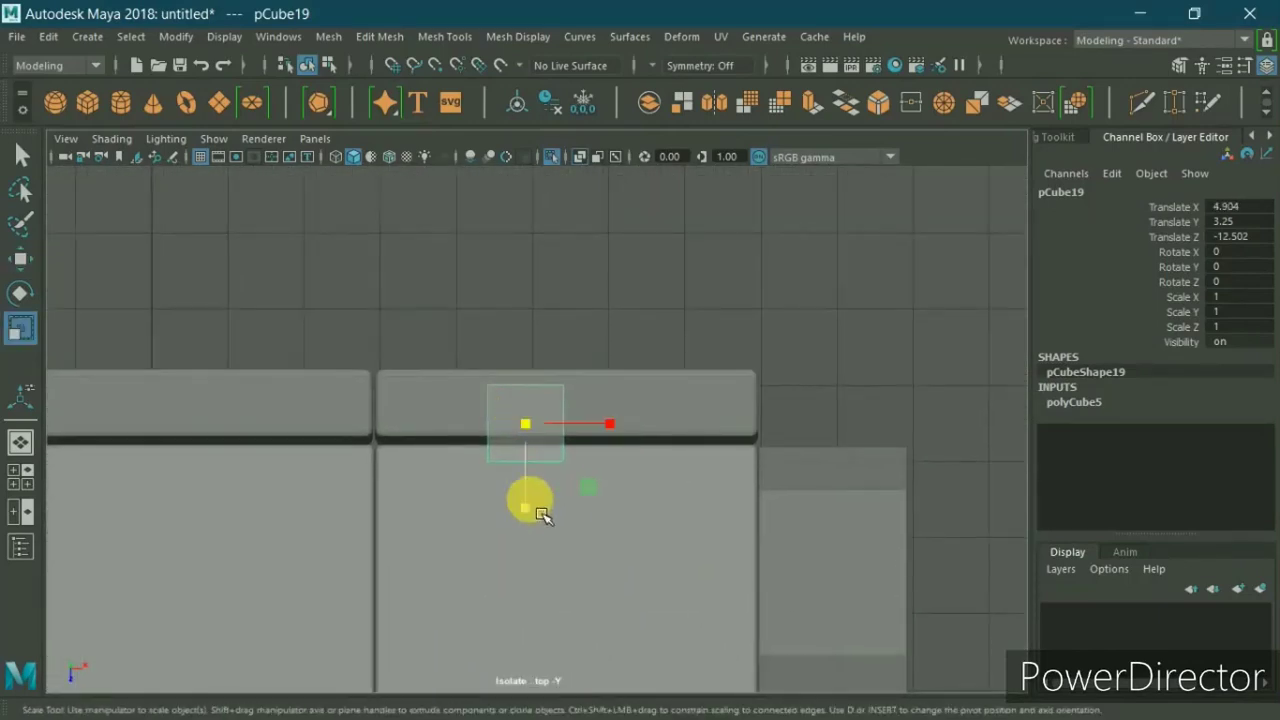
drag(541, 514, 535, 493)
key(w)
key(r)
drag(605, 405, 792, 410)
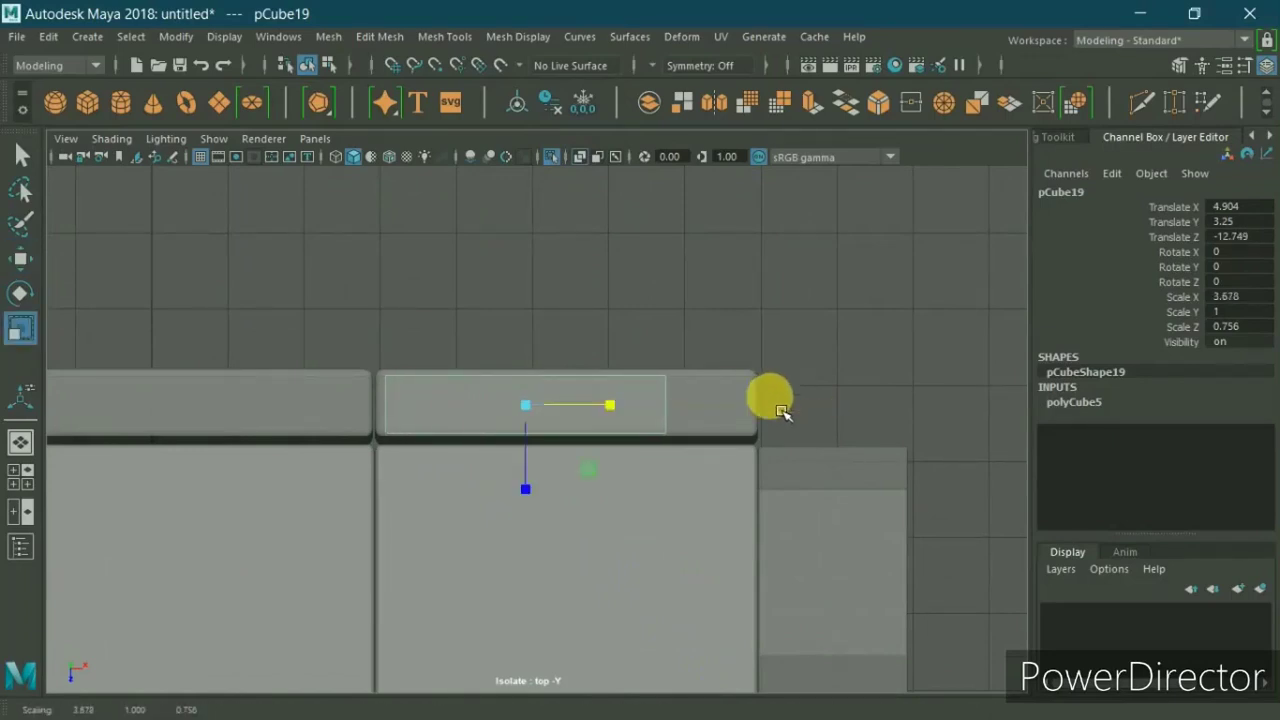
key(w)
drag(636, 418, 665, 428)
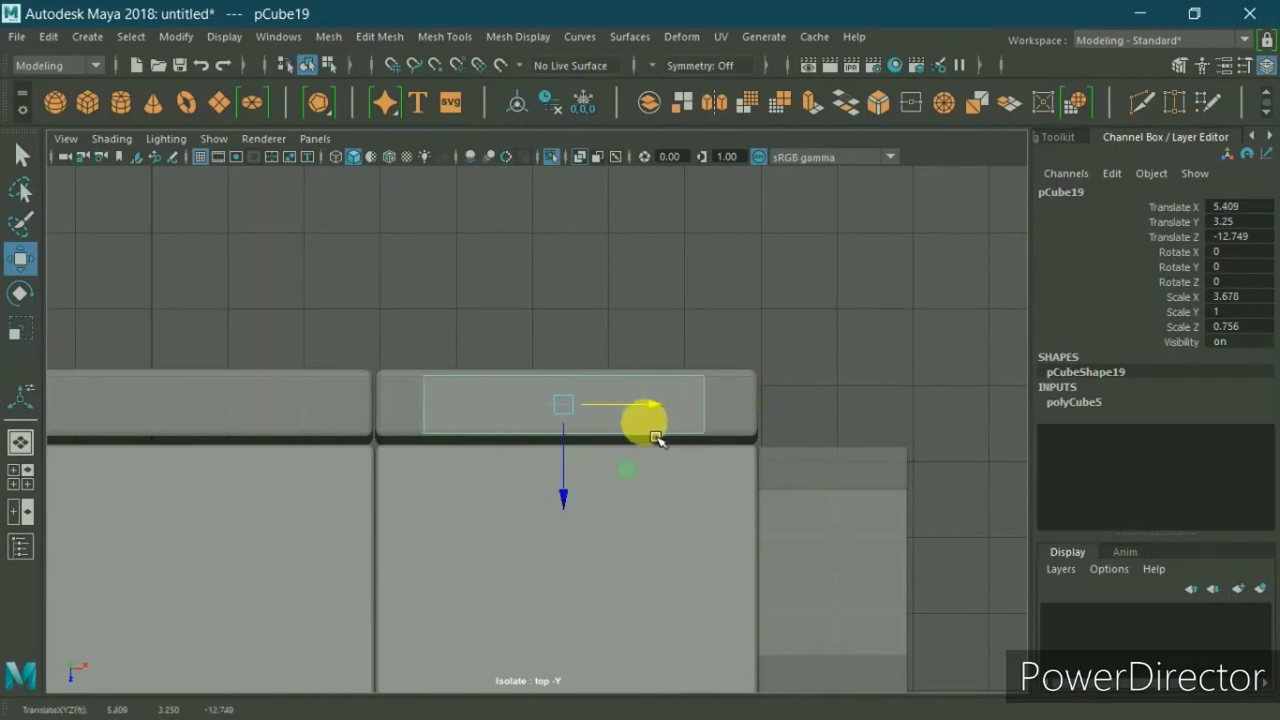
key(r)
drag(576, 503, 576, 497)
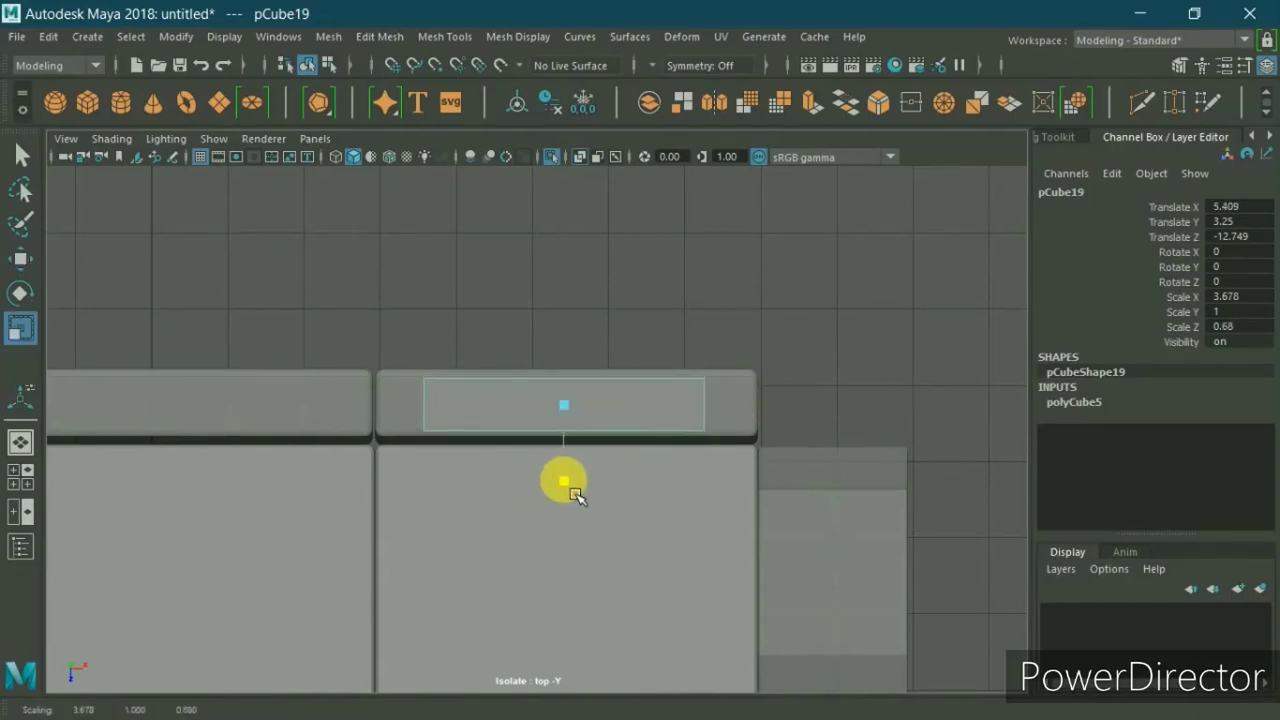
drag(614, 414, 636, 420)
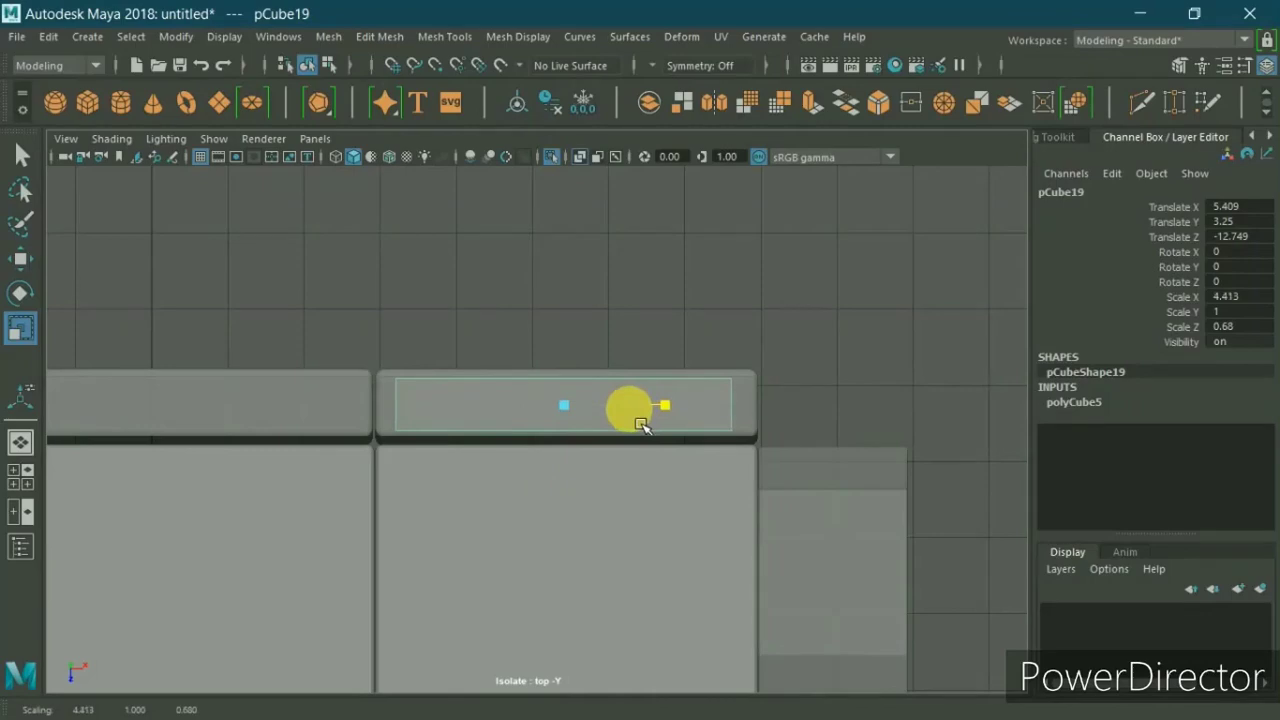
key(space)
key(space)
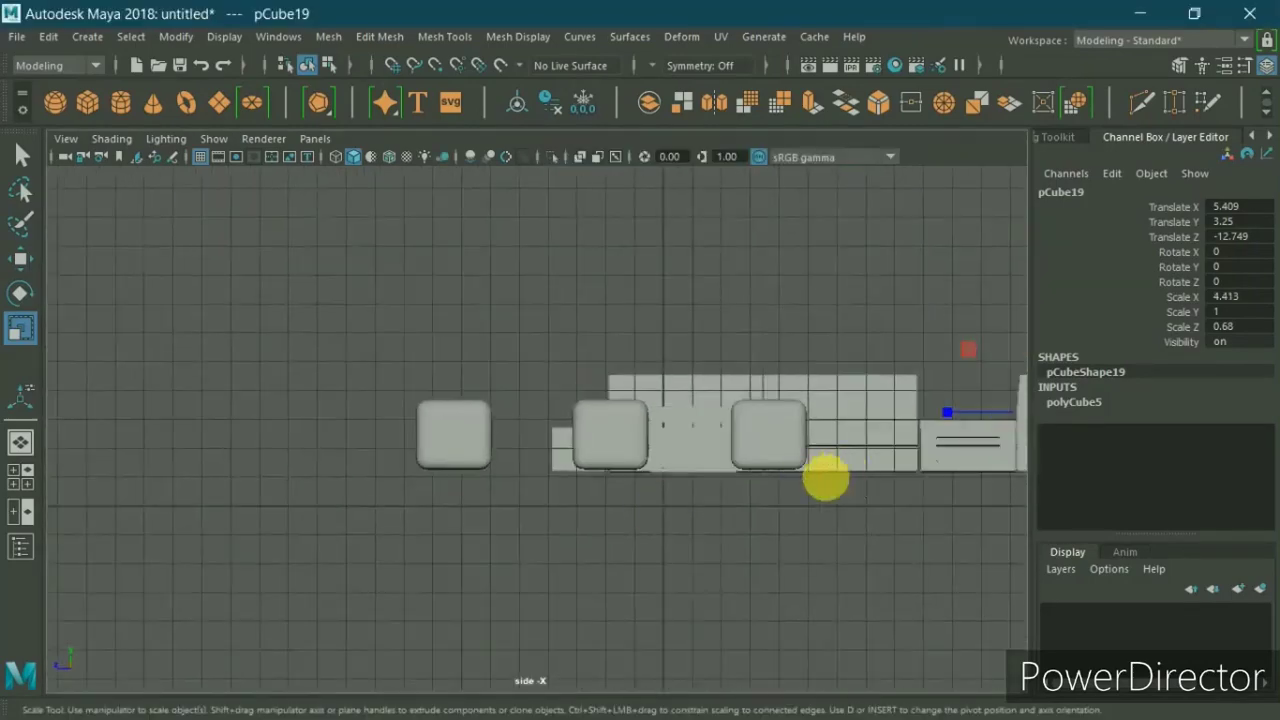
Step: Raise pCube19 to Translate Y 4.906 above the sofa and shorten it to Scale Y 0.693
scroll(825, 480, up, 3)
scroll(614, 420, up, 3)
key(w)
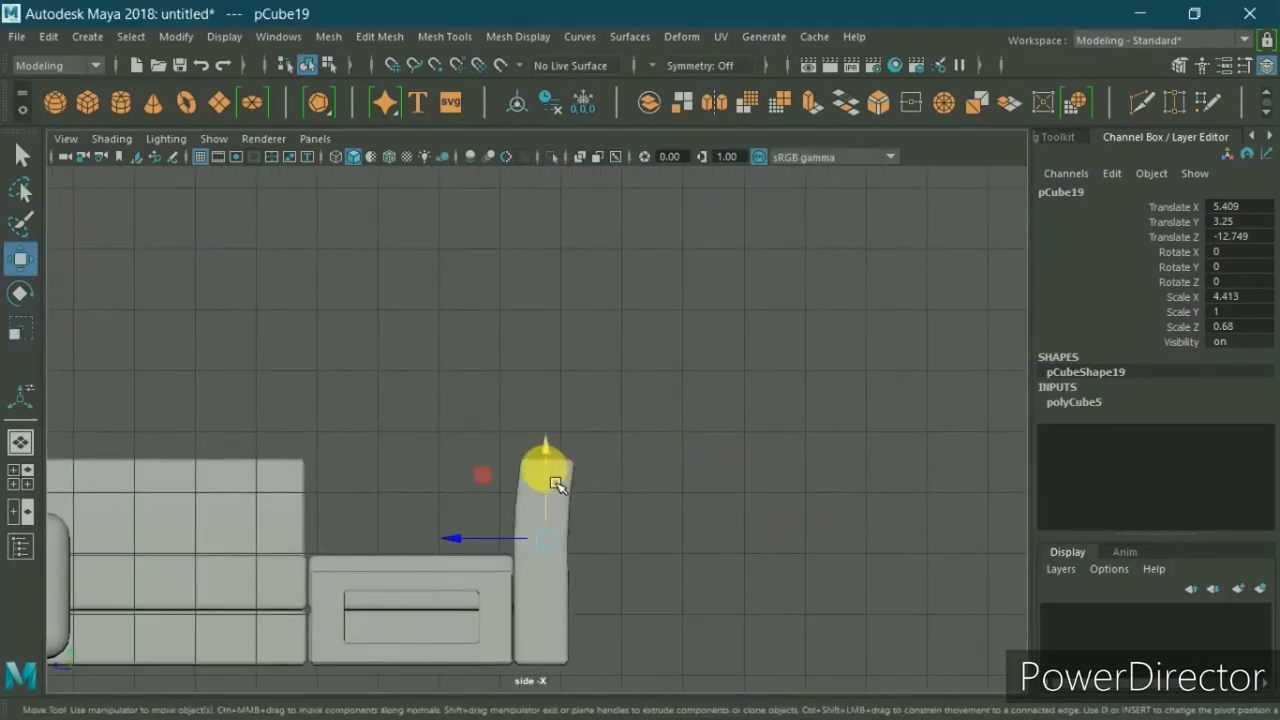
mouse_move(557, 484)
mouse_down()
mouse_move(559, 363)
mouse_move(580, 387)
mouse_up()
scroll(600, 428, up, 3)
key(r)
key(w)
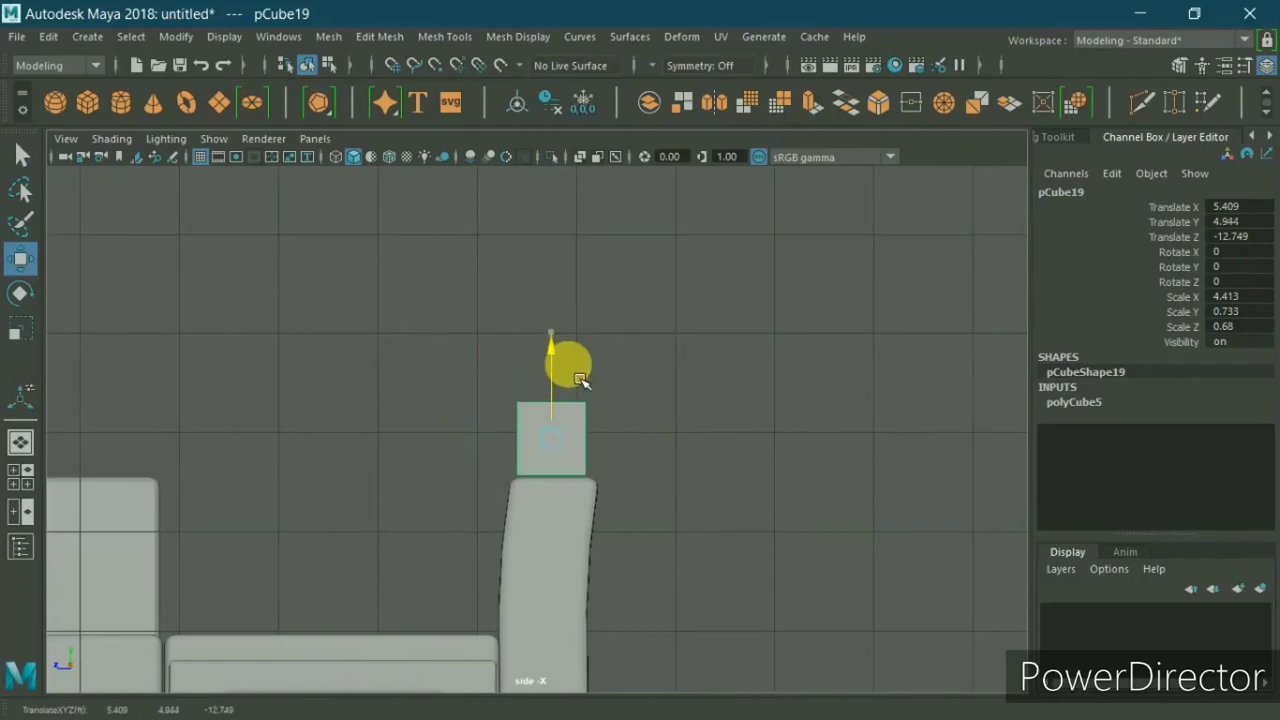
key(r)
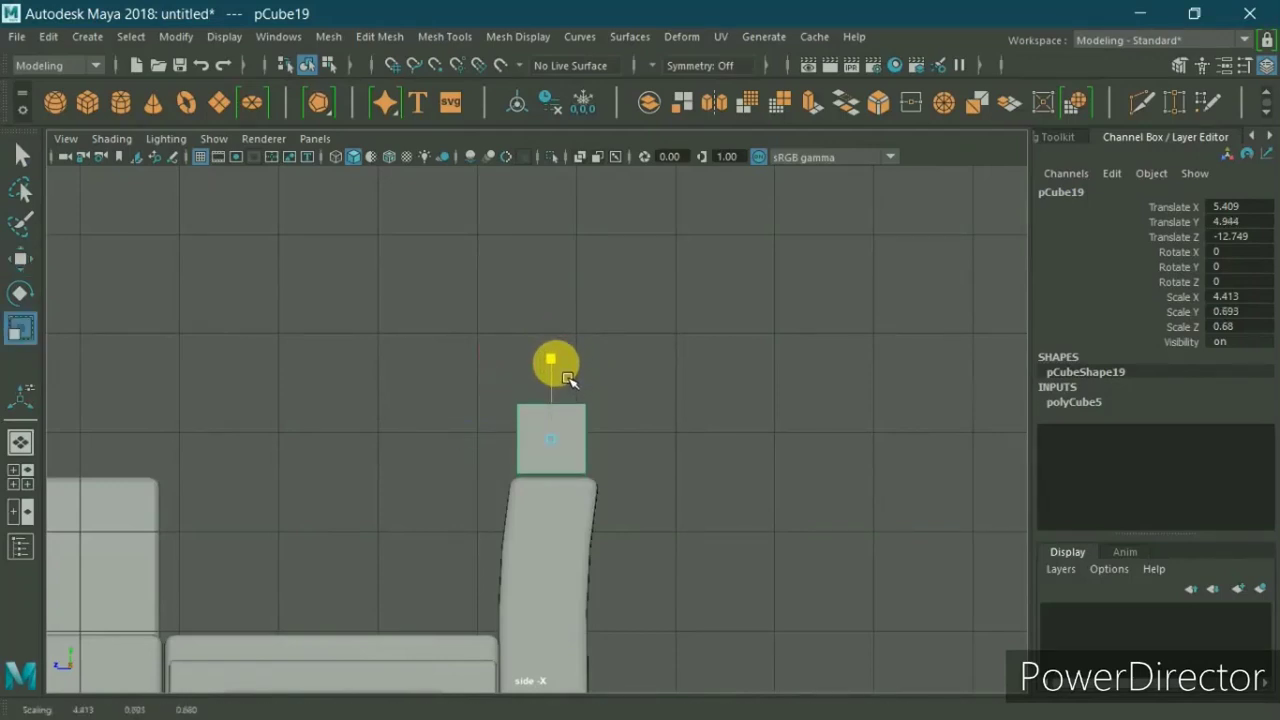
key(w)
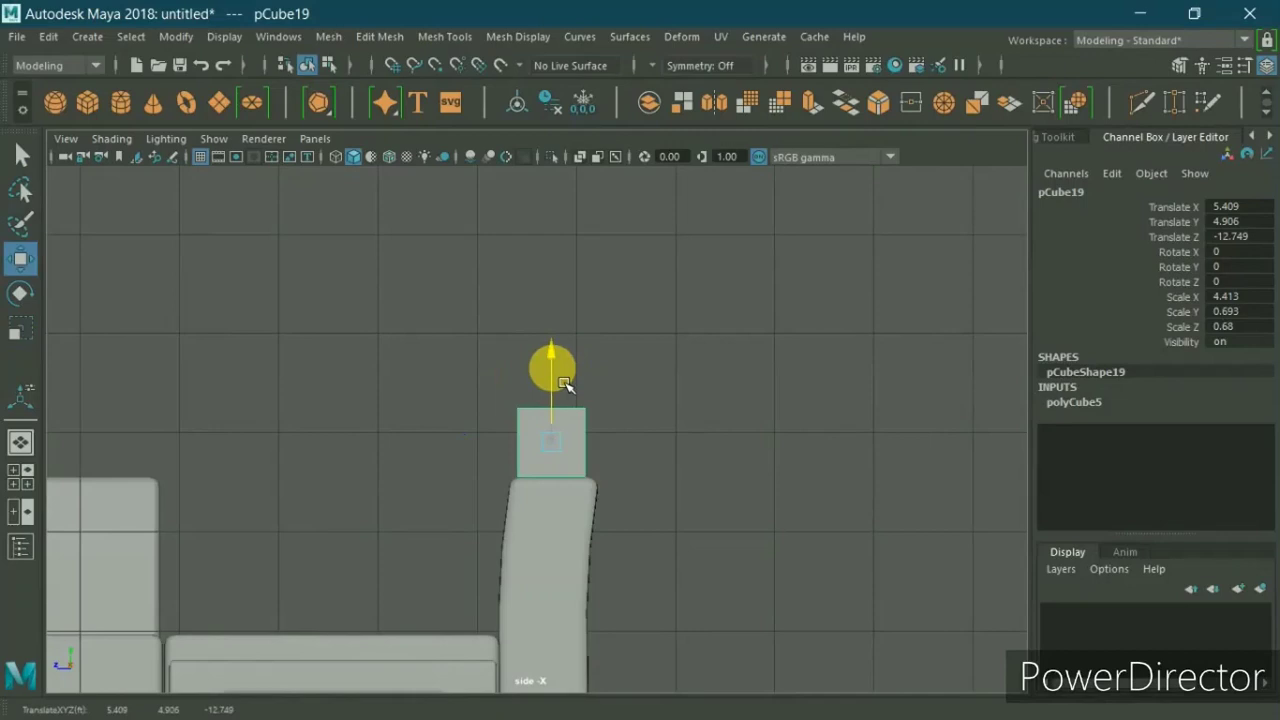
Step: Pick the Insert Edge Loop Tool from the mesh editing marking menu
right_drag(688, 165, 743, 150)
mouse_move(690, 240)
shift+right_down()
mouse_move(624, 300)
mouse_move(578, 268)
shift+right_up()
scroll(640, 428, up, 3)
Step: Insert two horizontal edge loops across the small block, one near the top and one lower
click(638, 452)
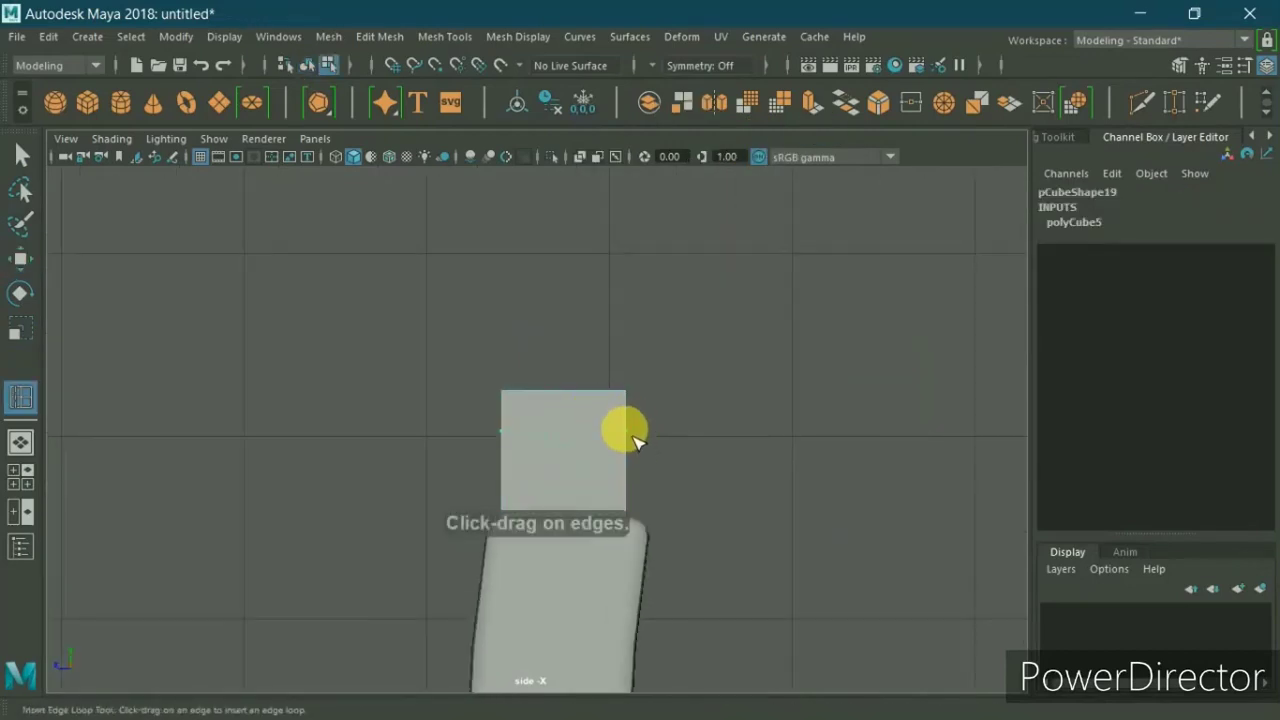
click(628, 424)
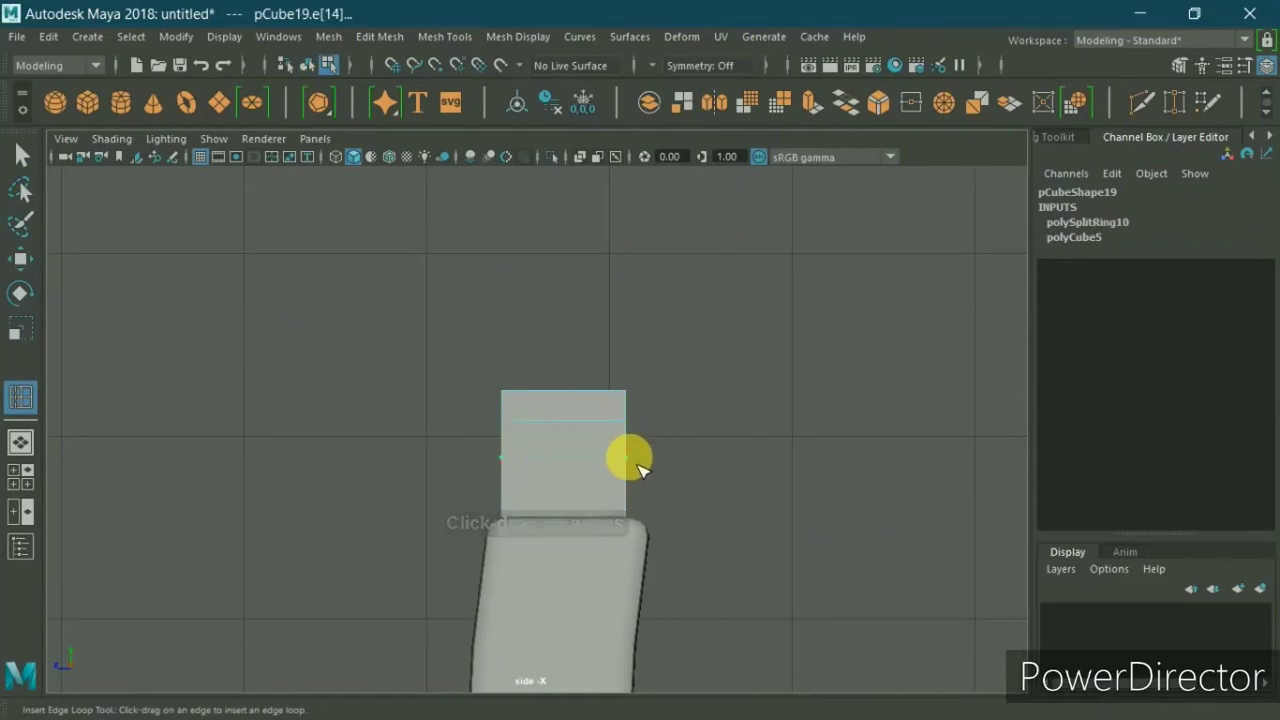
click(634, 460)
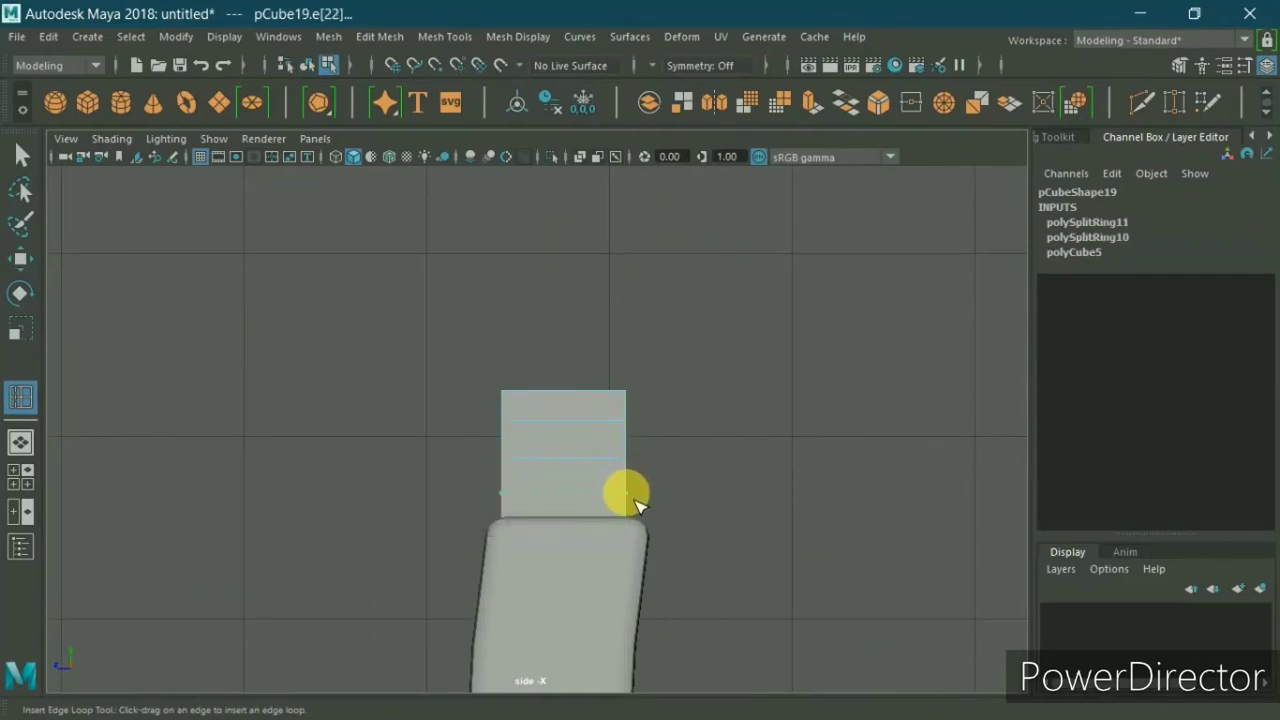
Step: In Vertex mode, scale the middle loop's vertices outward to widen the block's middle
right_drag(640, 230, 575, 163)
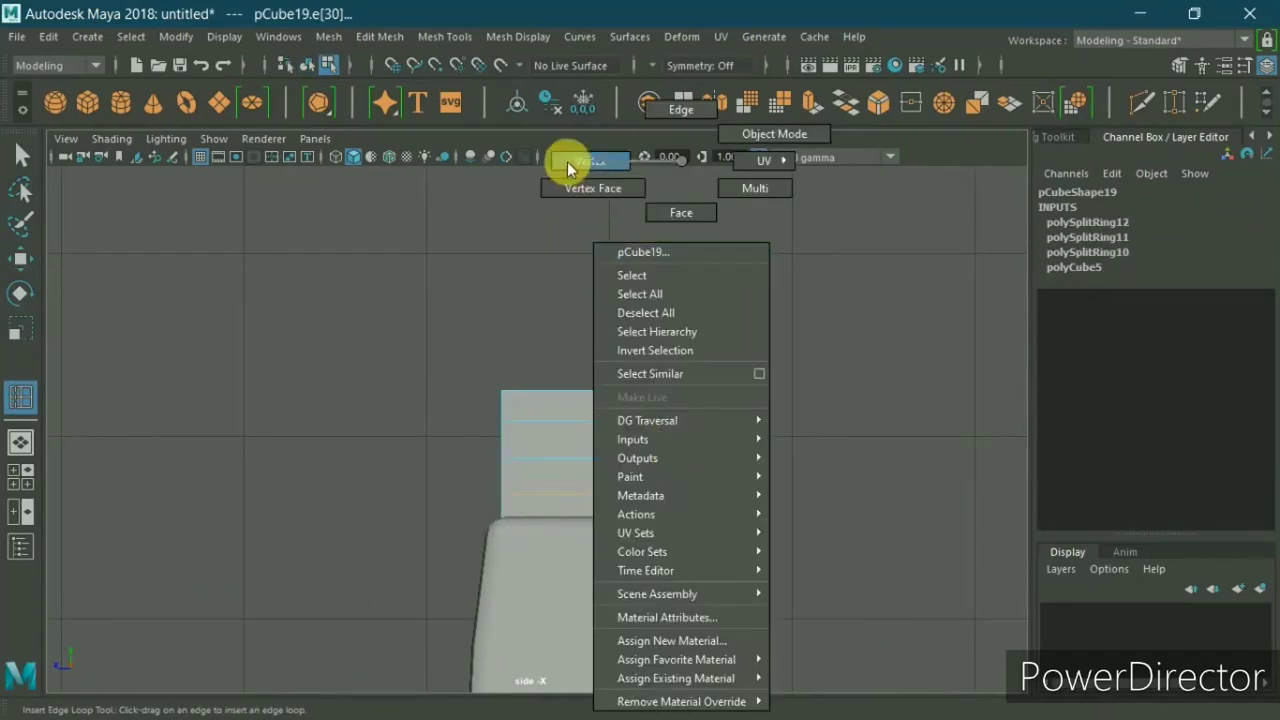
key(w)
drag(490, 457, 683, 478)
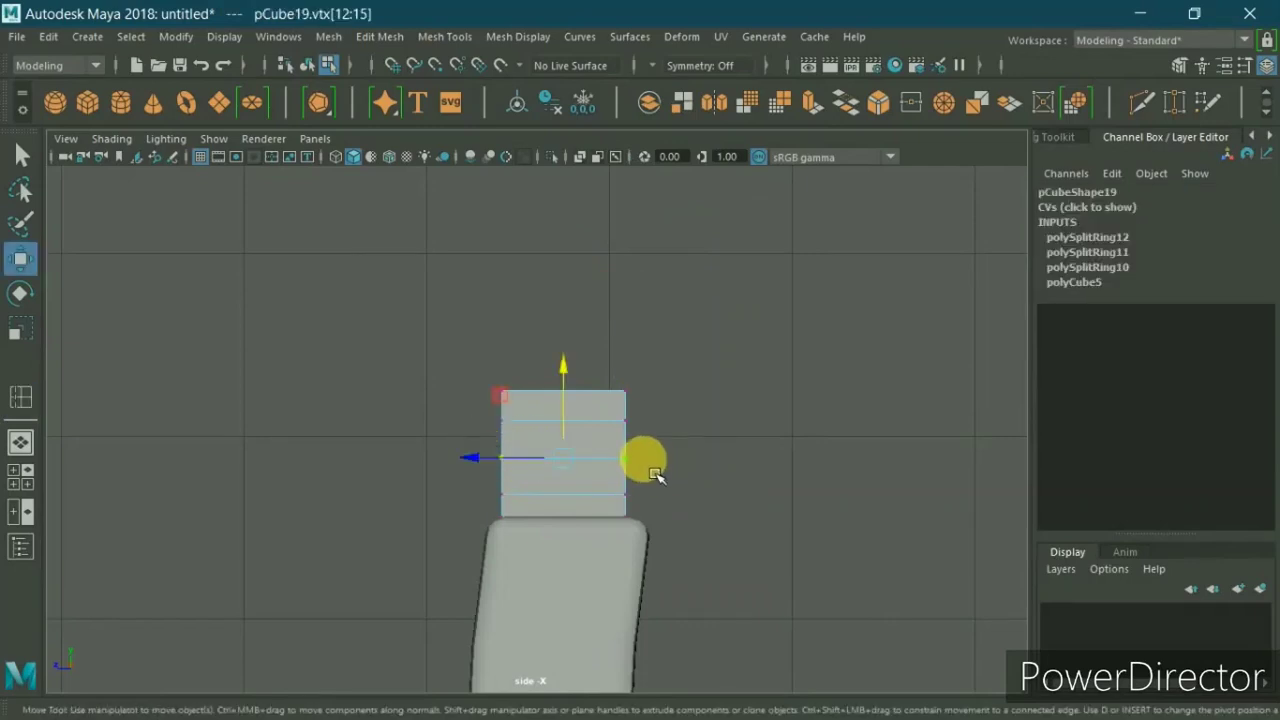
key(r)
mouse_move(557, 472)
mouse_down()
mouse_move(525, 468)
mouse_move(650, 457)
mouse_up()
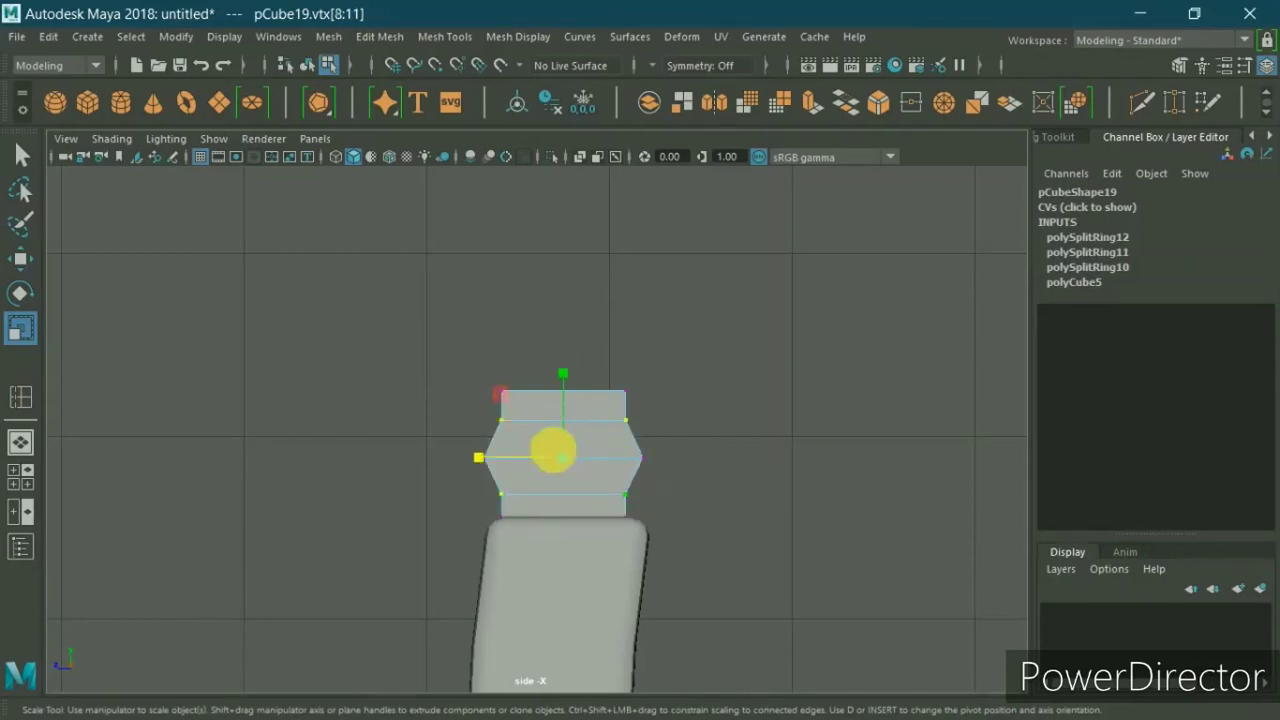
drag(522, 470, 516, 472)
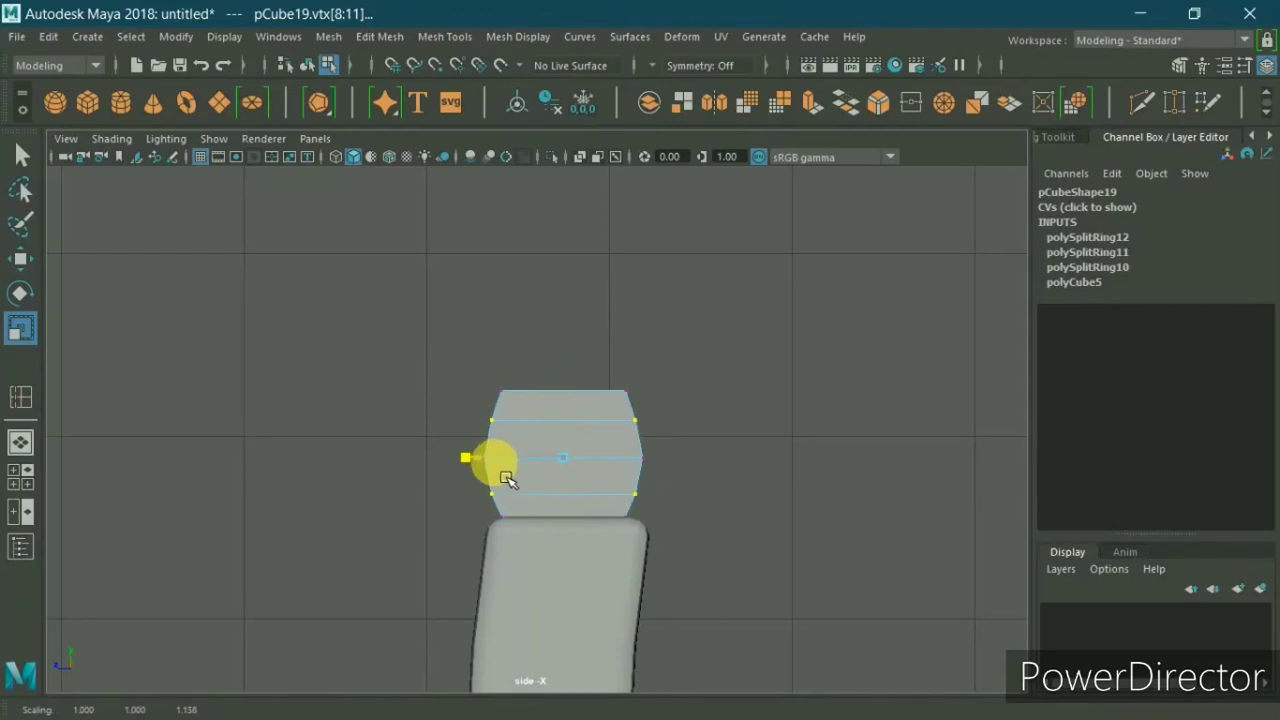
Step: Scale the top and bottom vertex rows inward for an octagonal side outline, then return to object mode
drag(457, 349, 651, 406)
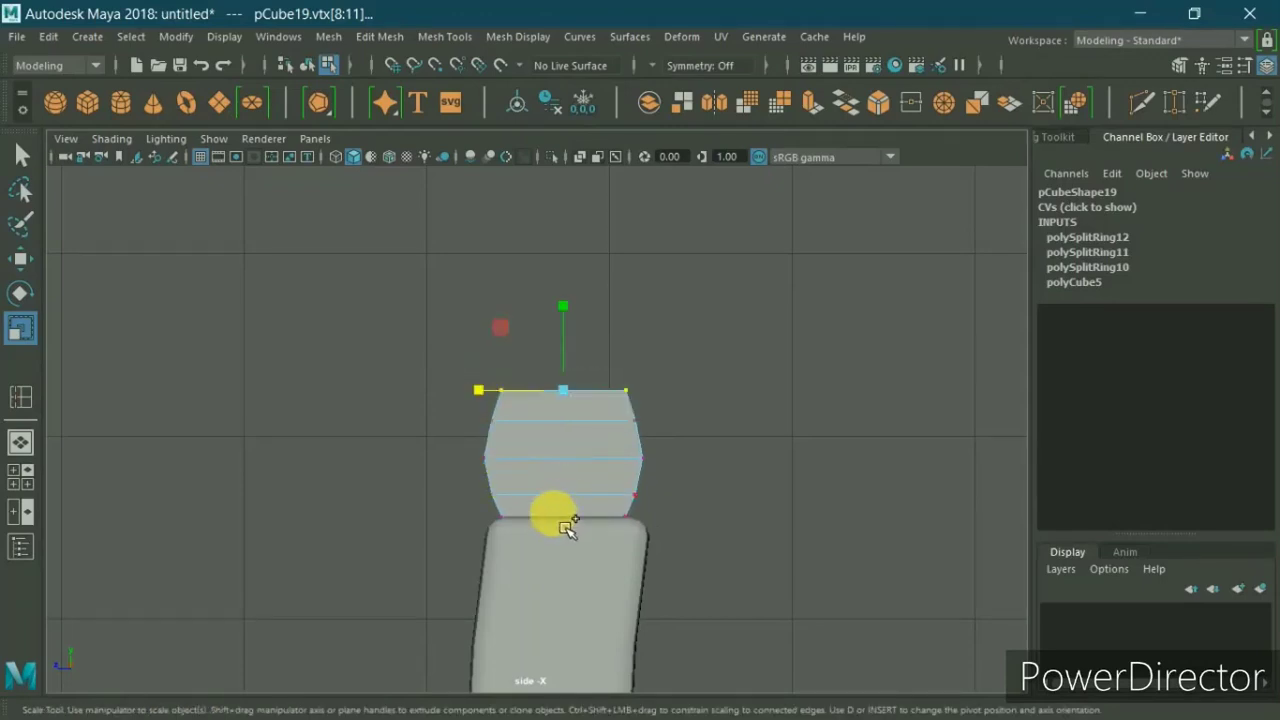
shift+drag(482, 515, 760, 568)
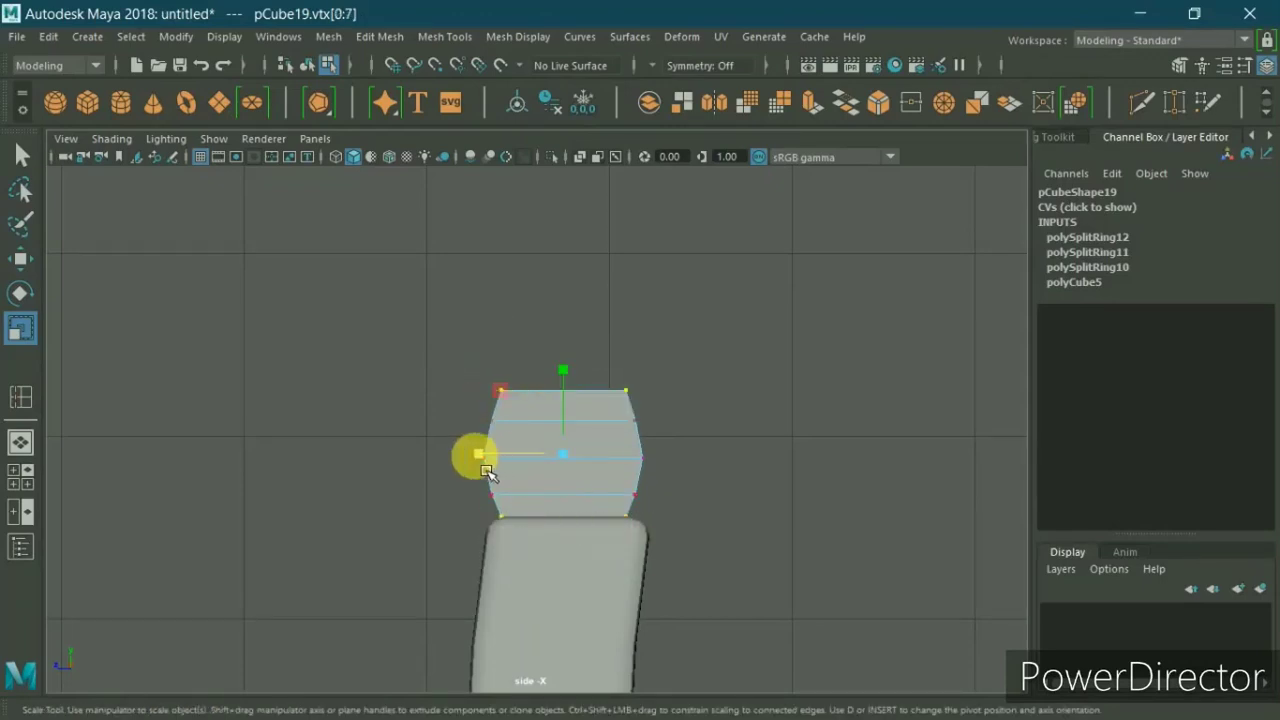
drag(488, 472, 490, 473)
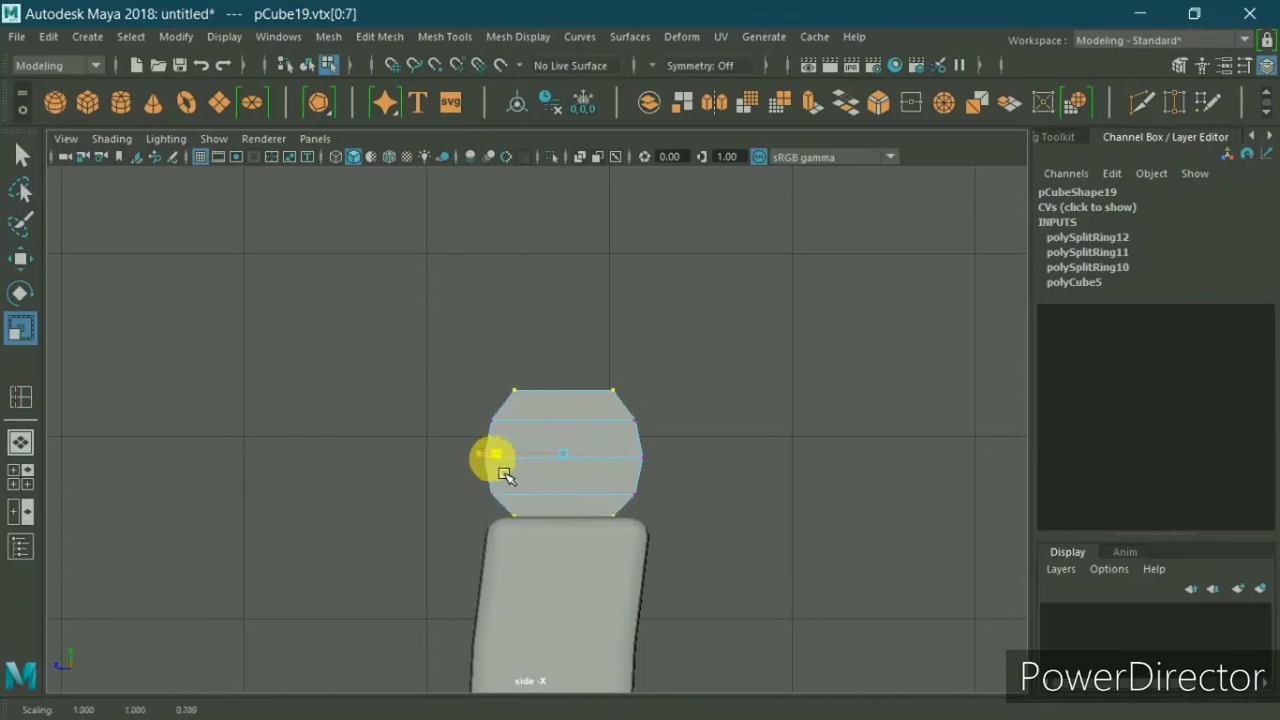
right_drag(679, 433, 737, 150)
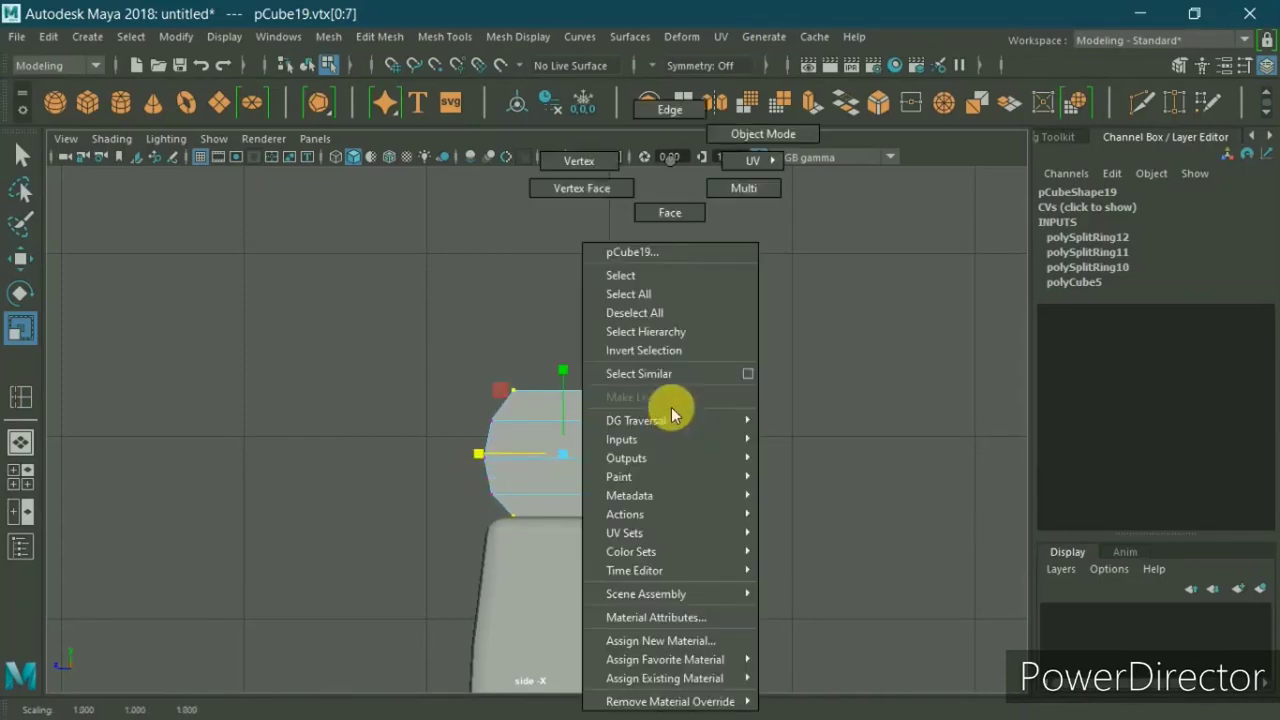
Step: Insert three vertical edge loops through the block with the Insert Edge Loop Tool
shift+right_drag(756, 252, 590, 268)
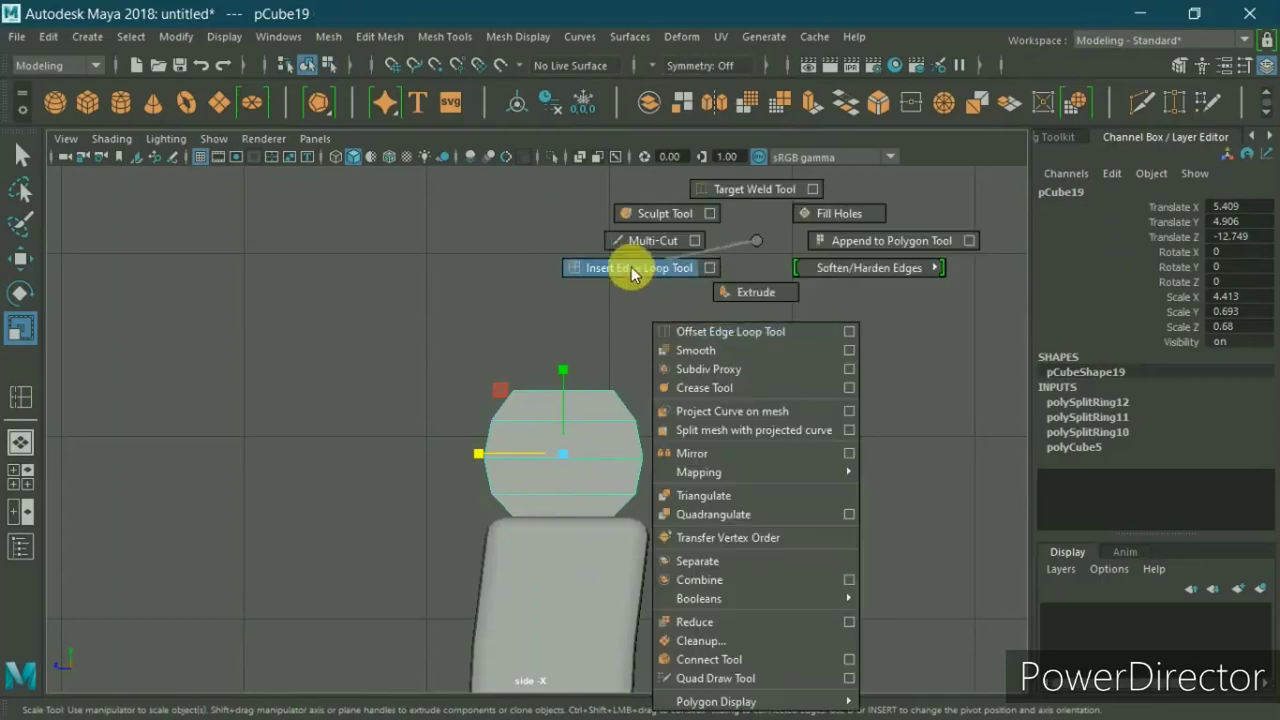
scroll(630, 340, up, 2)
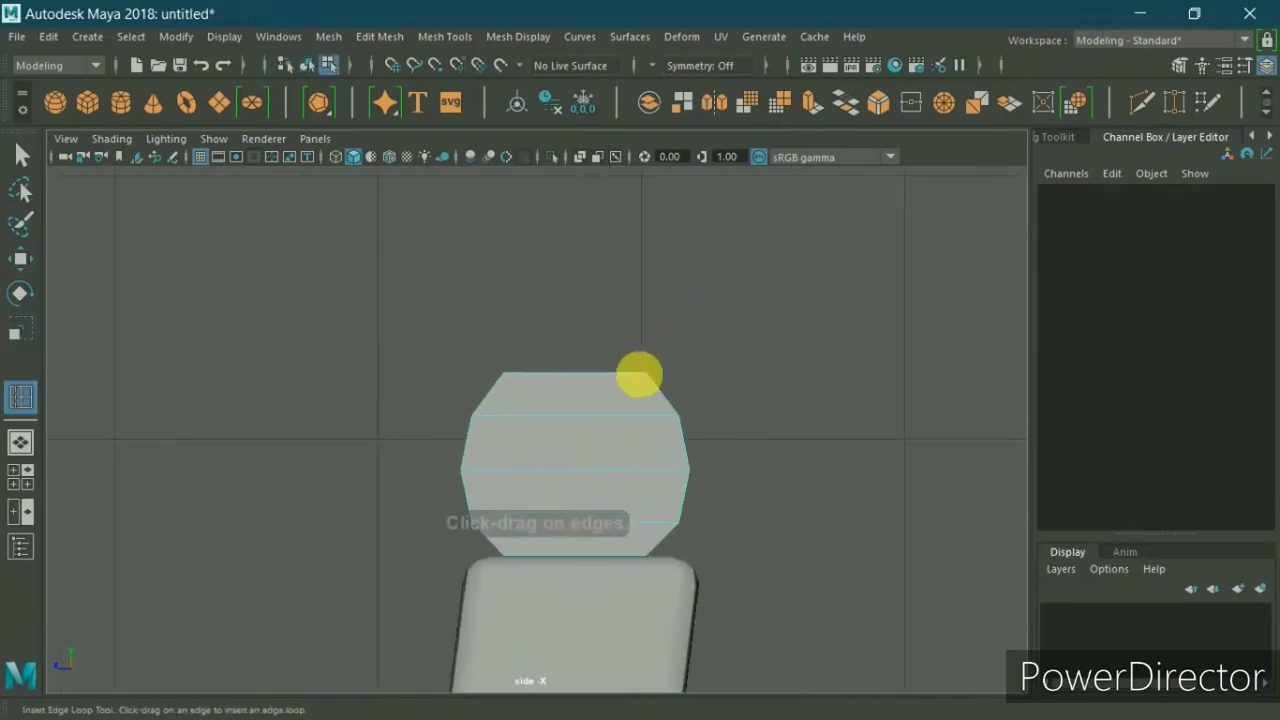
click(588, 388)
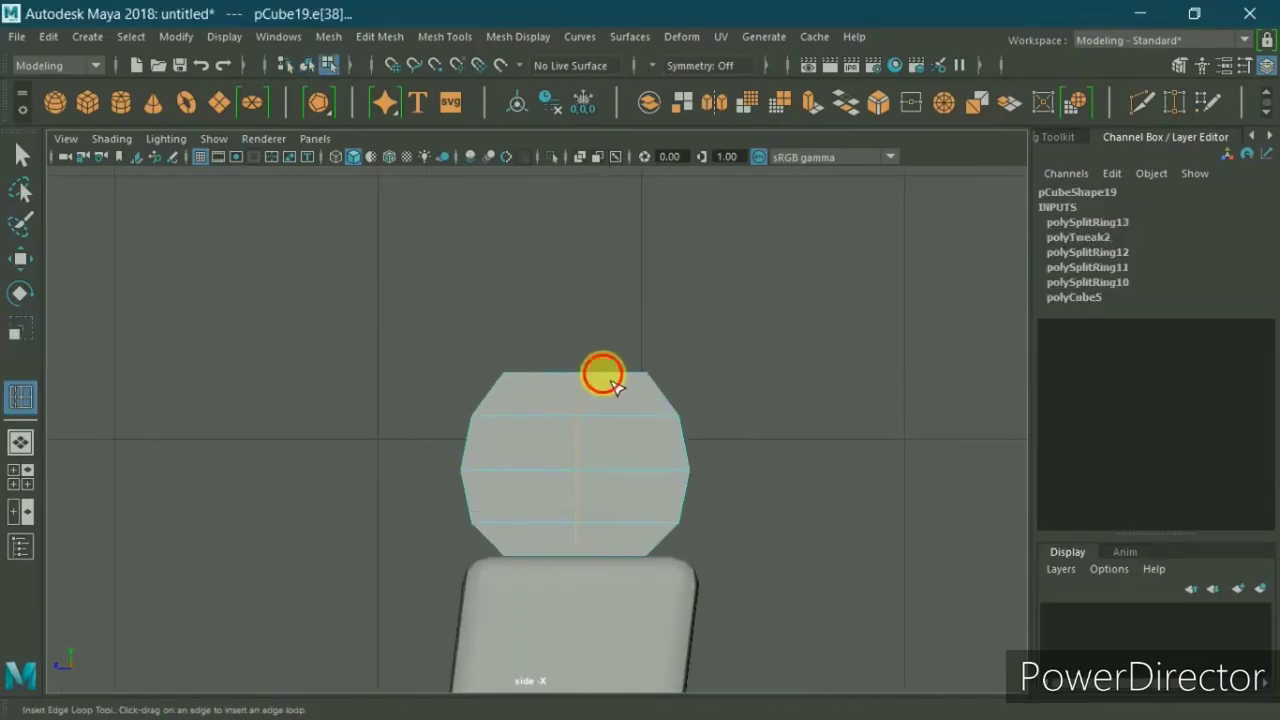
click(626, 386)
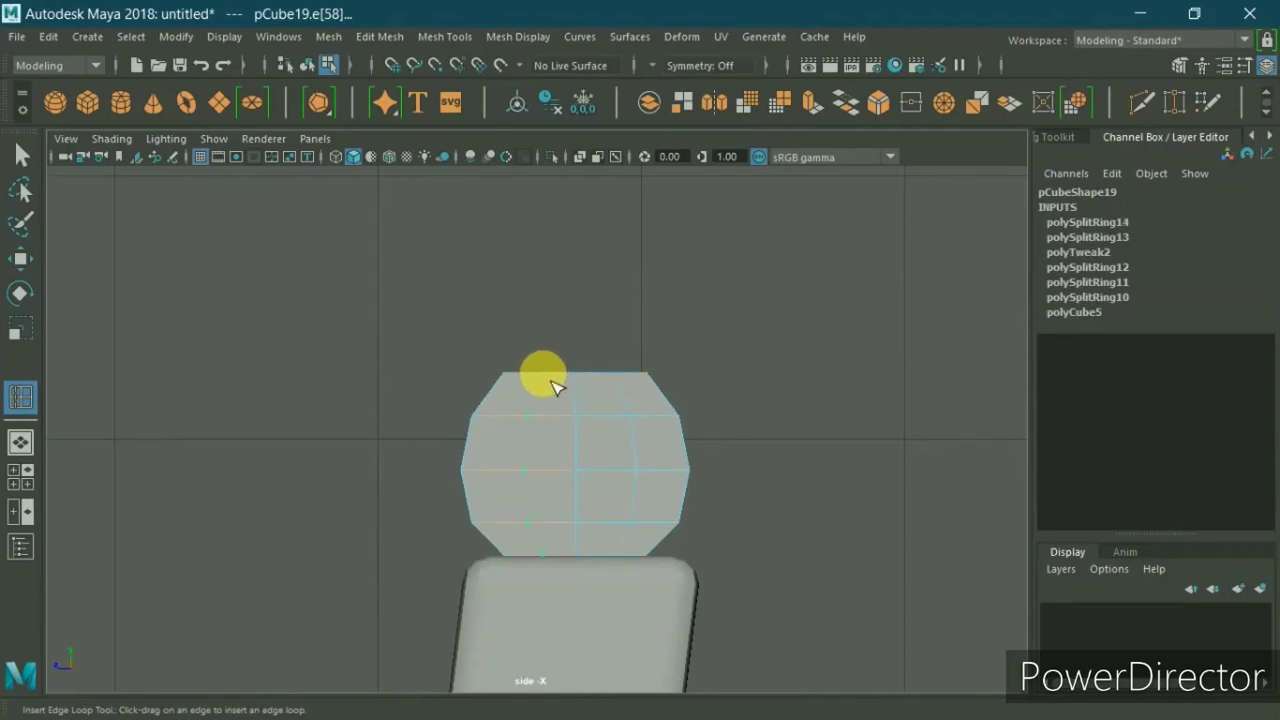
click(555, 385)
Step: In Vertex mode, scale the middle vertex column up in Y to make it taller
right_drag(651, 160, 596, 160)
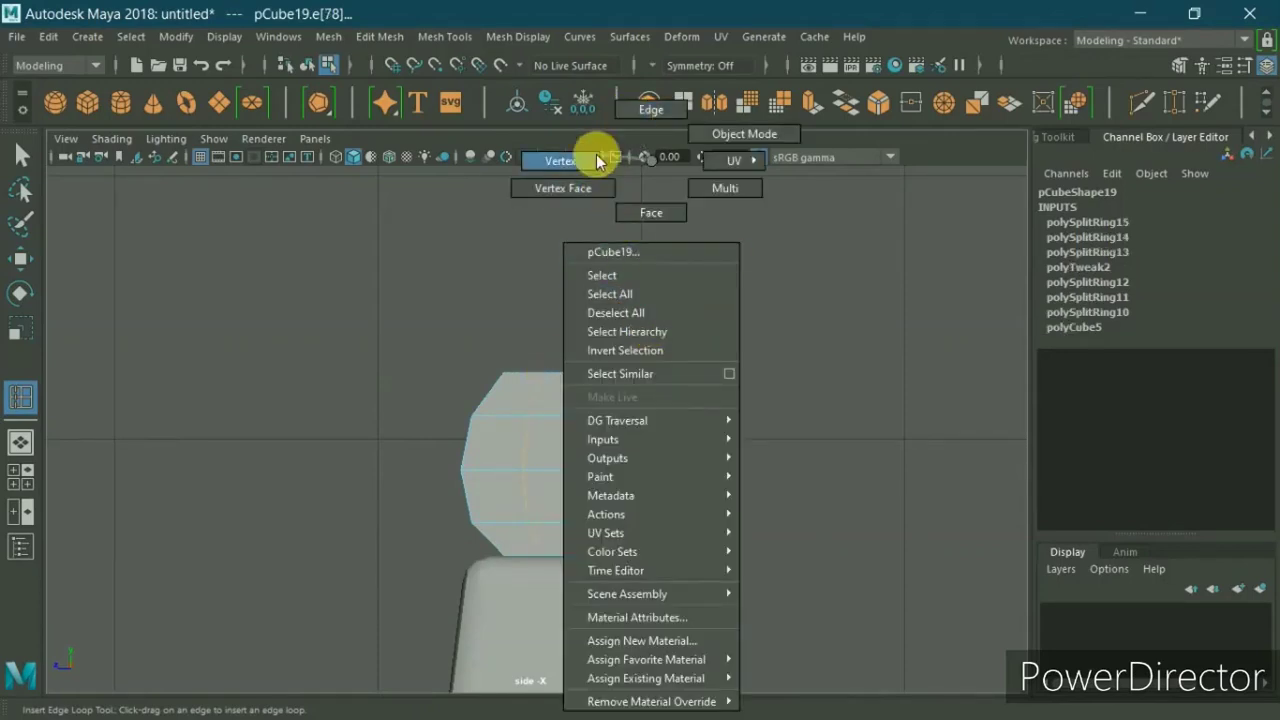
key(w)
mouse_move(557, 347)
mouse_down()
mouse_move(622, 612)
mouse_move(600, 612)
mouse_up()
key(r)
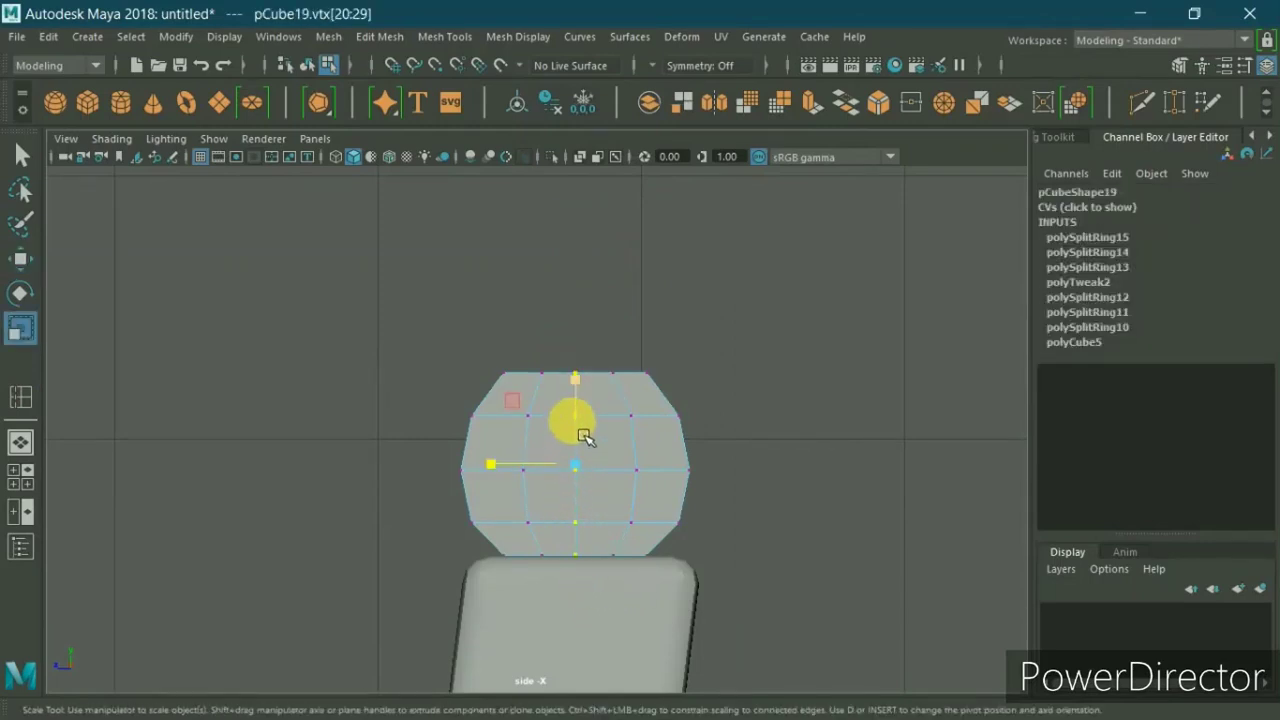
drag(585, 437, 585, 430)
Step: Scale the left and right inner vertex columns slightly taller in Y for a domed top
key(w)
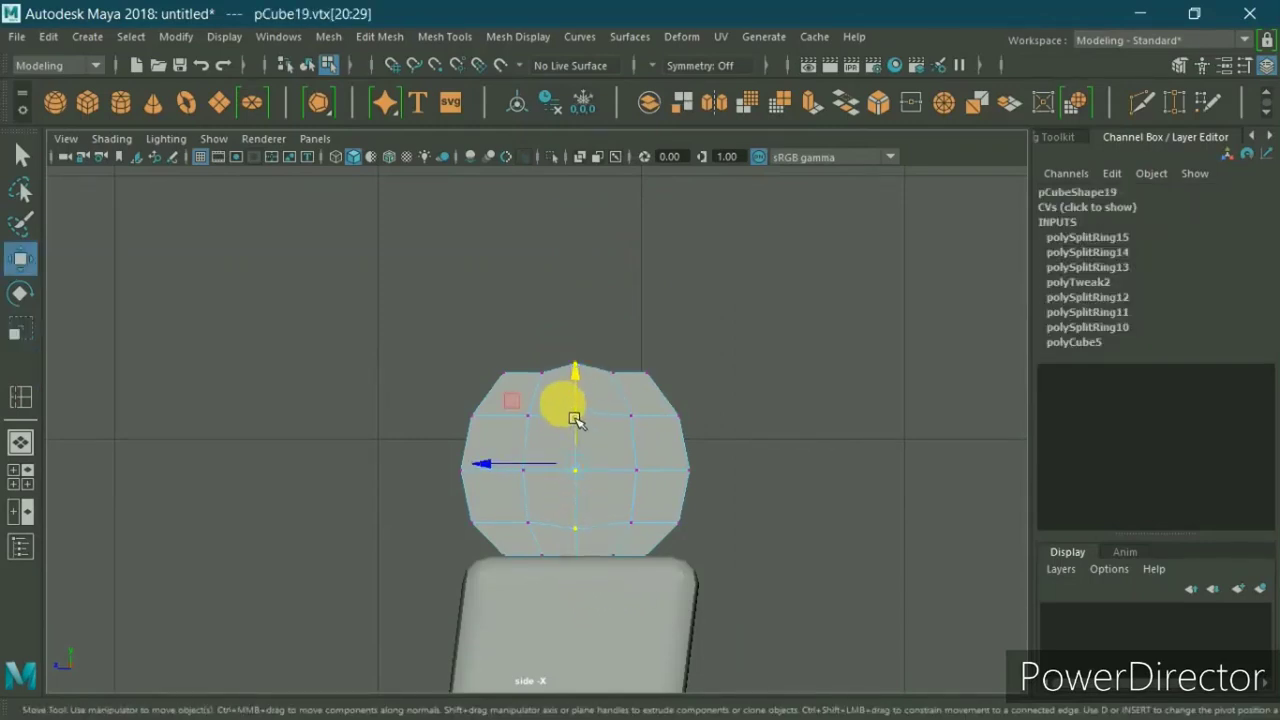
mouse_move(563, 369)
mouse_down()
mouse_move(543, 600)
mouse_move(540, 585)
mouse_up()
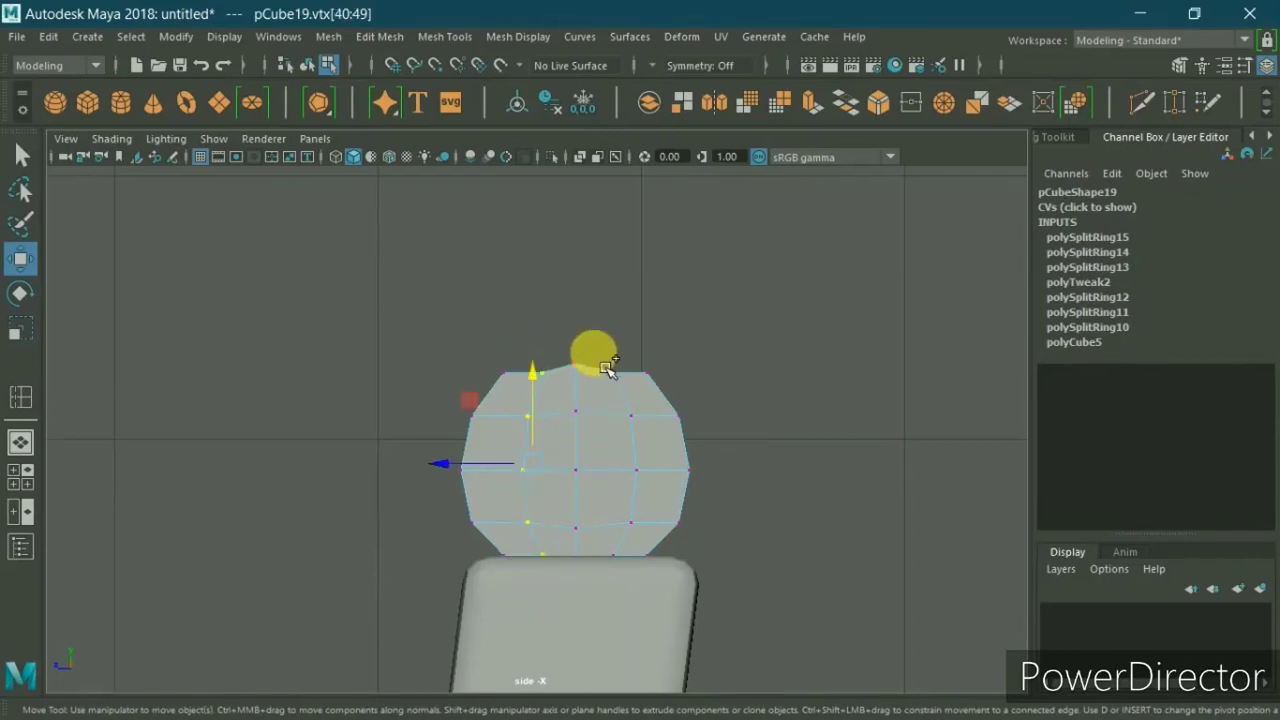
mouse_move(597, 349)
mouse_down()
mouse_move(652, 568)
mouse_move(622, 540)
mouse_up()
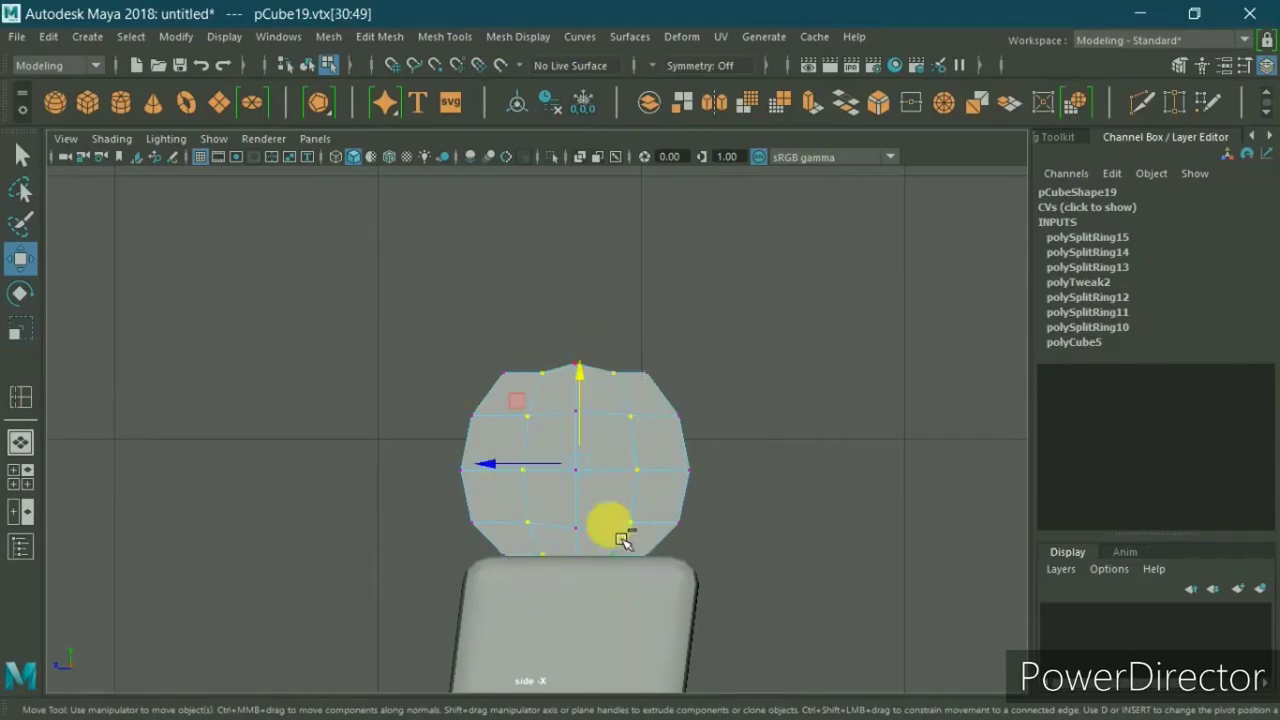
key(r)
middle_drag(592, 447, 592, 437)
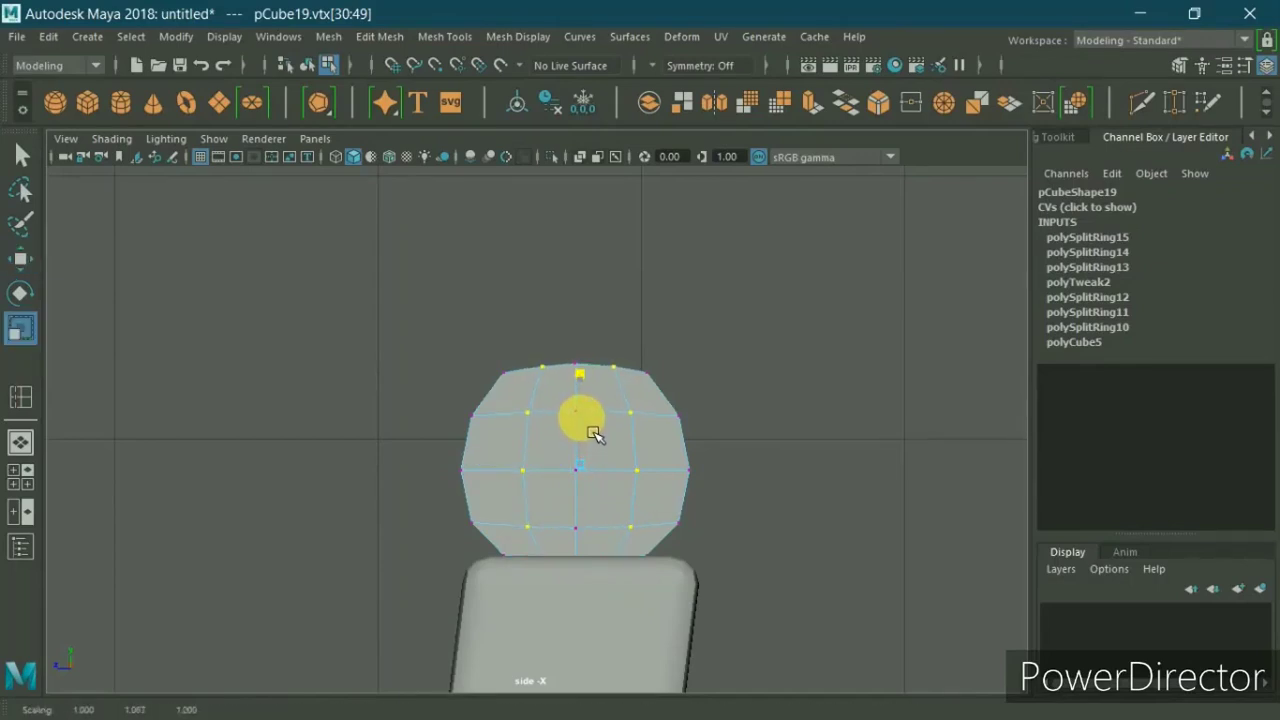
Step: Return the bolster to object mode and raise it slightly onto the backrest
mouse_move(751, 400)
right_down()
mouse_move(800, 131)
mouse_move(838, 132)
right_up()
key(w)
middle_drag(594, 440, 590, 432)
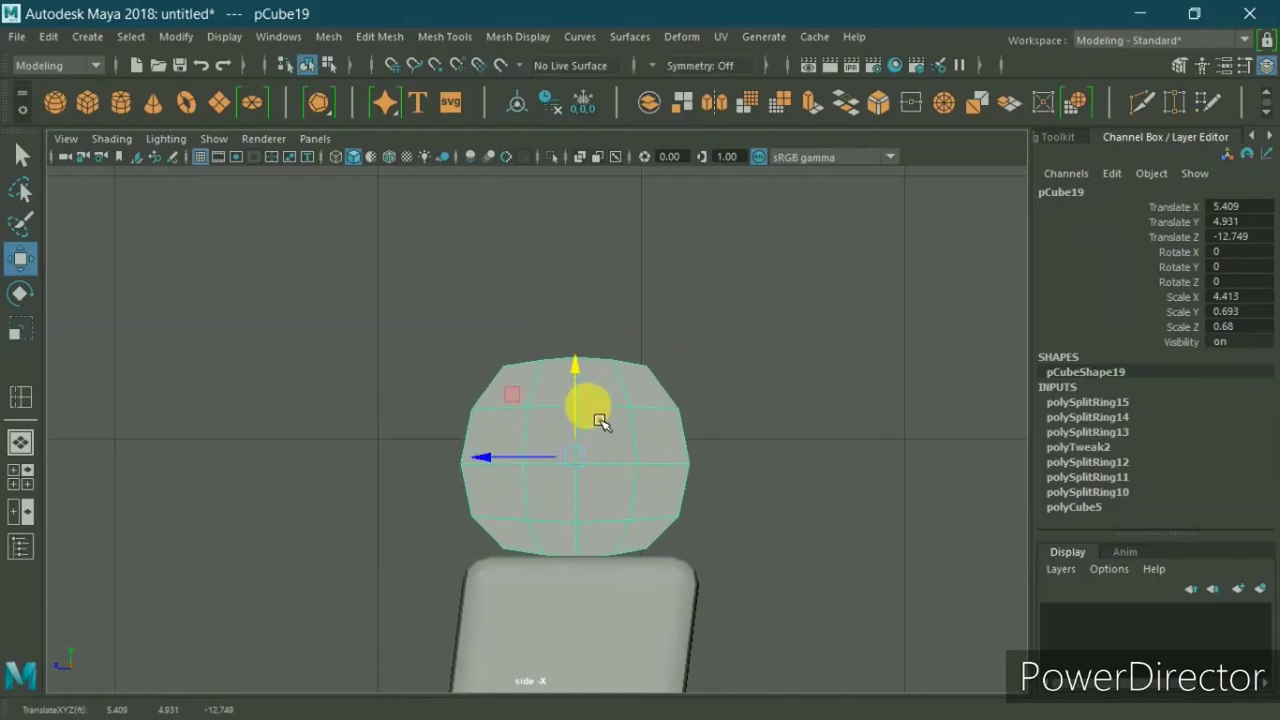
Step: Reselect the bolster in the perspective view and select all its edges for bevelling
key(space)
key(space)
click(871, 294)
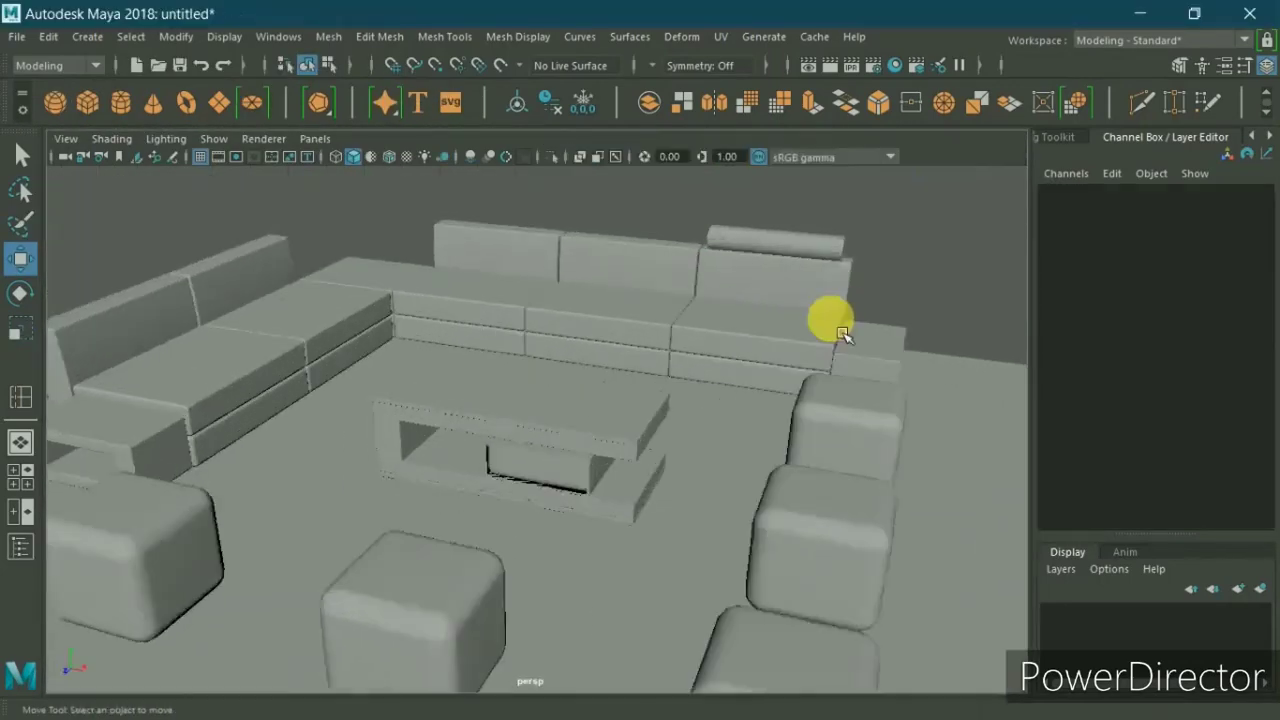
mouse_move(843, 335)
alt+mouse_down()
mouse_move(480, 437)
mouse_move(779, 362)
alt+mouse_up()
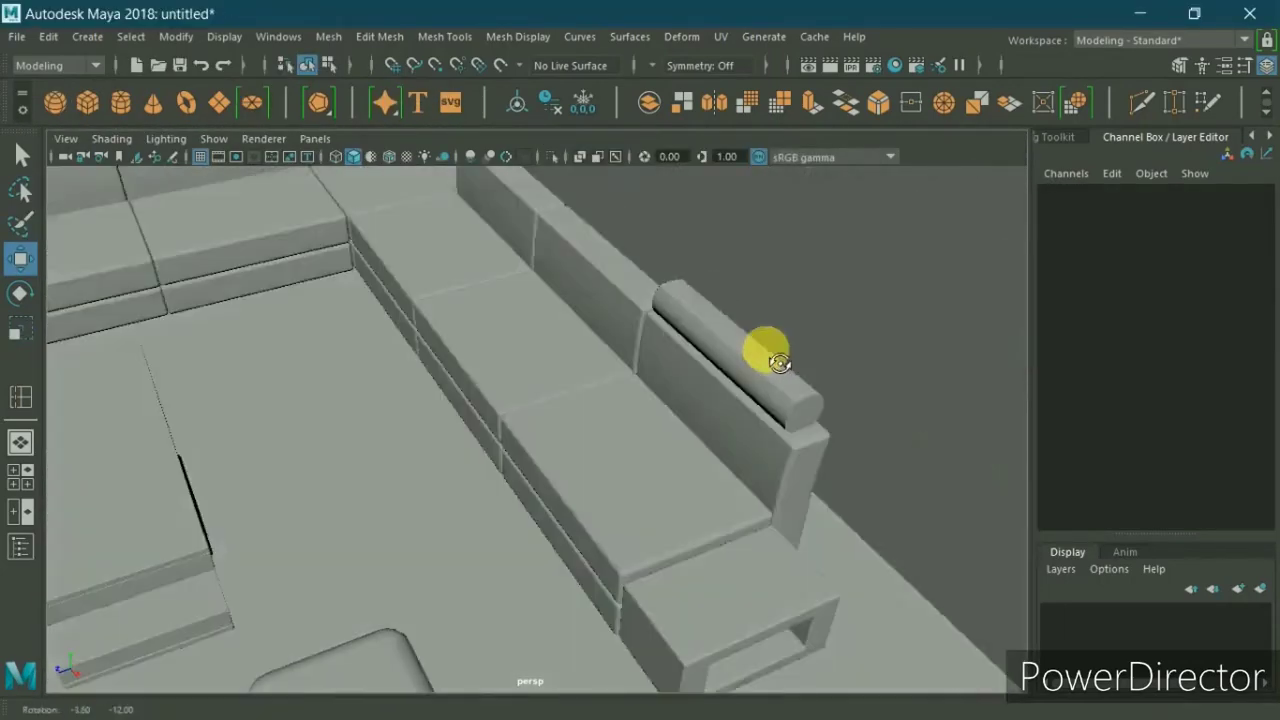
scroll(779, 360, down, 2)
click(777, 345)
scroll(850, 340, up, 2)
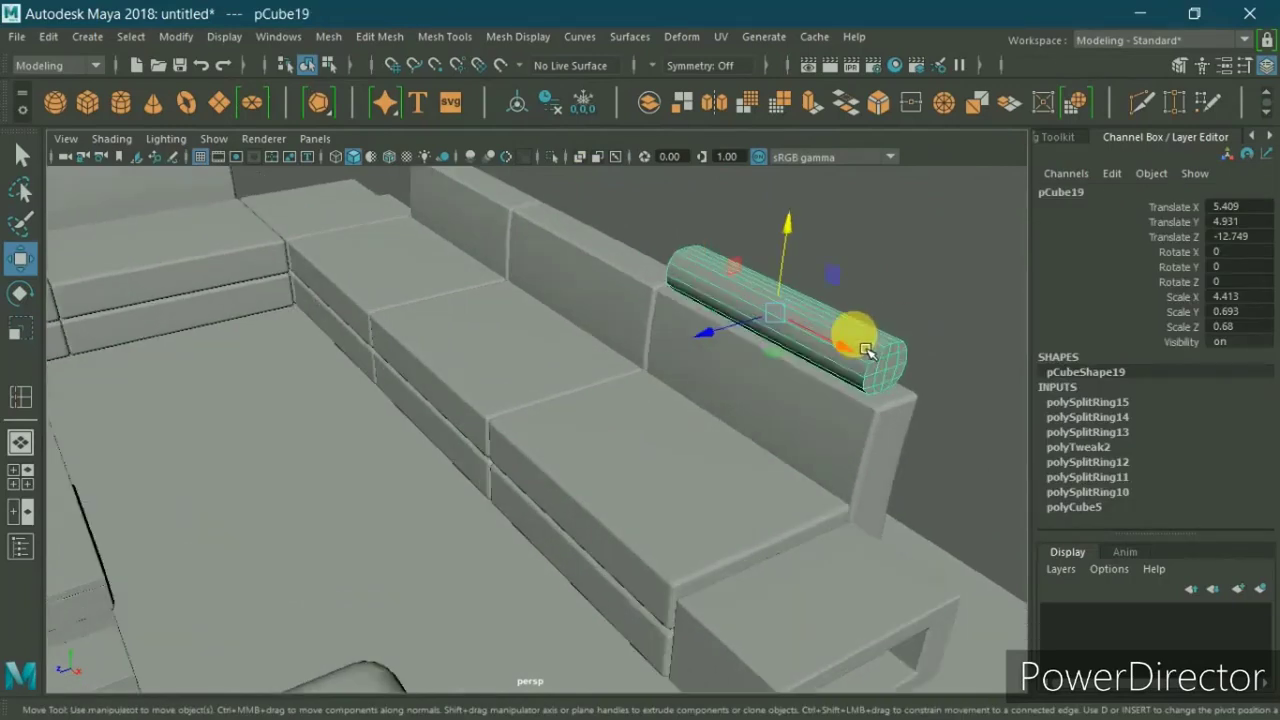
mouse_move(866, 350)
alt+mouse_down()
mouse_move(394, 434)
mouse_move(543, 366)
mouse_move(594, 371)
mouse_move(578, 430)
alt+mouse_up()
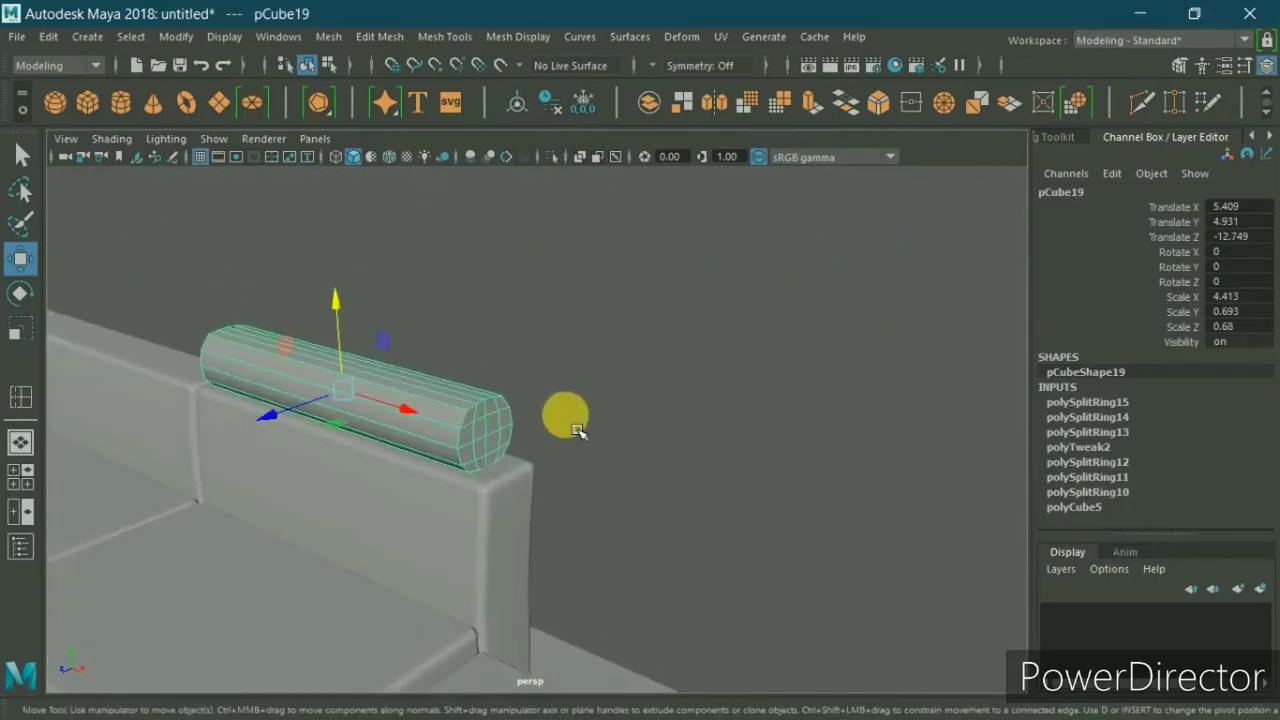
right_drag(565, 178, 622, 300)
drag(169, 278, 735, 590)
shift+right_drag(771, 366, 834, 354)
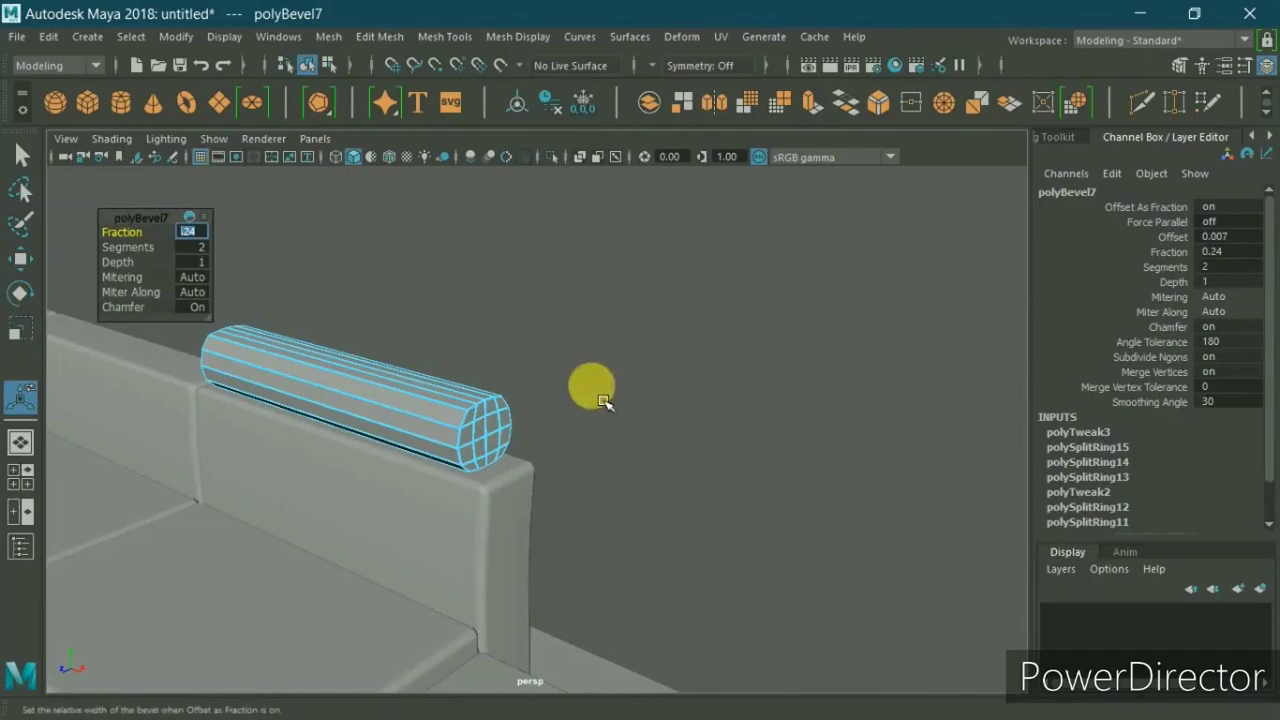
right_drag(590, 175, 612, 134)
click(648, 343)
alt+drag(648, 343, 533, 413)
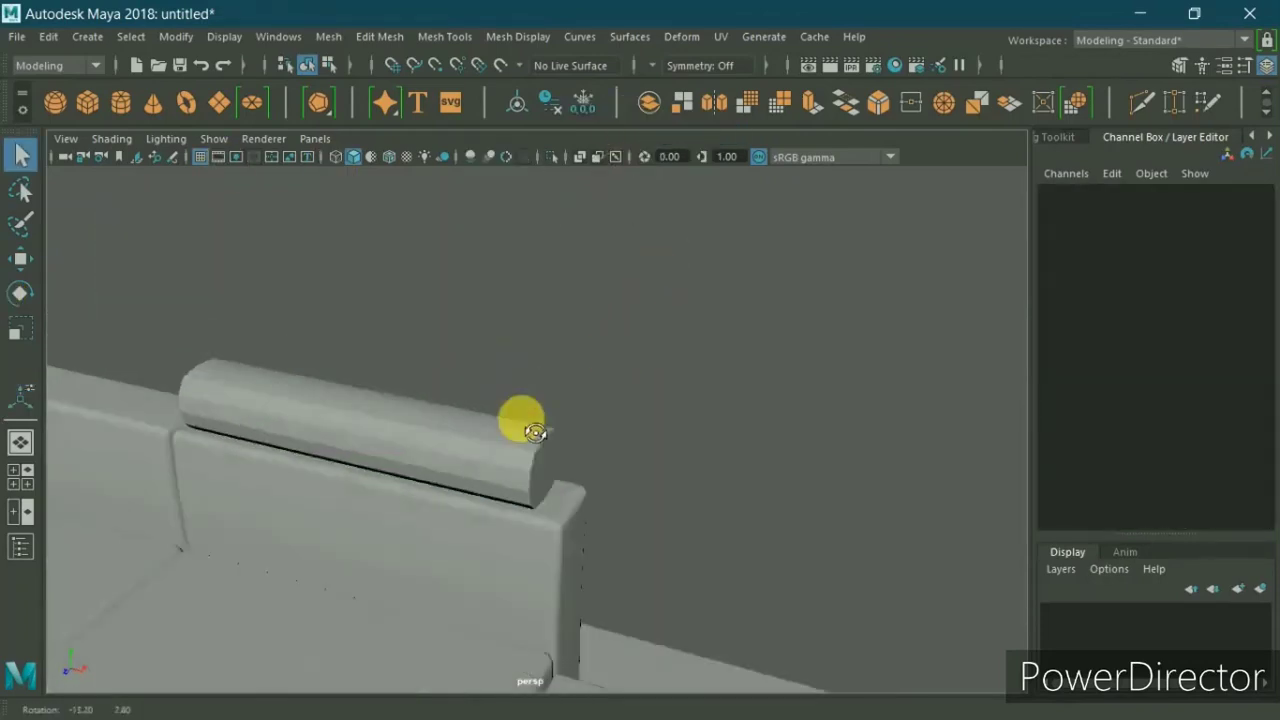
key(ctrl+z)
key(ctrl+z)
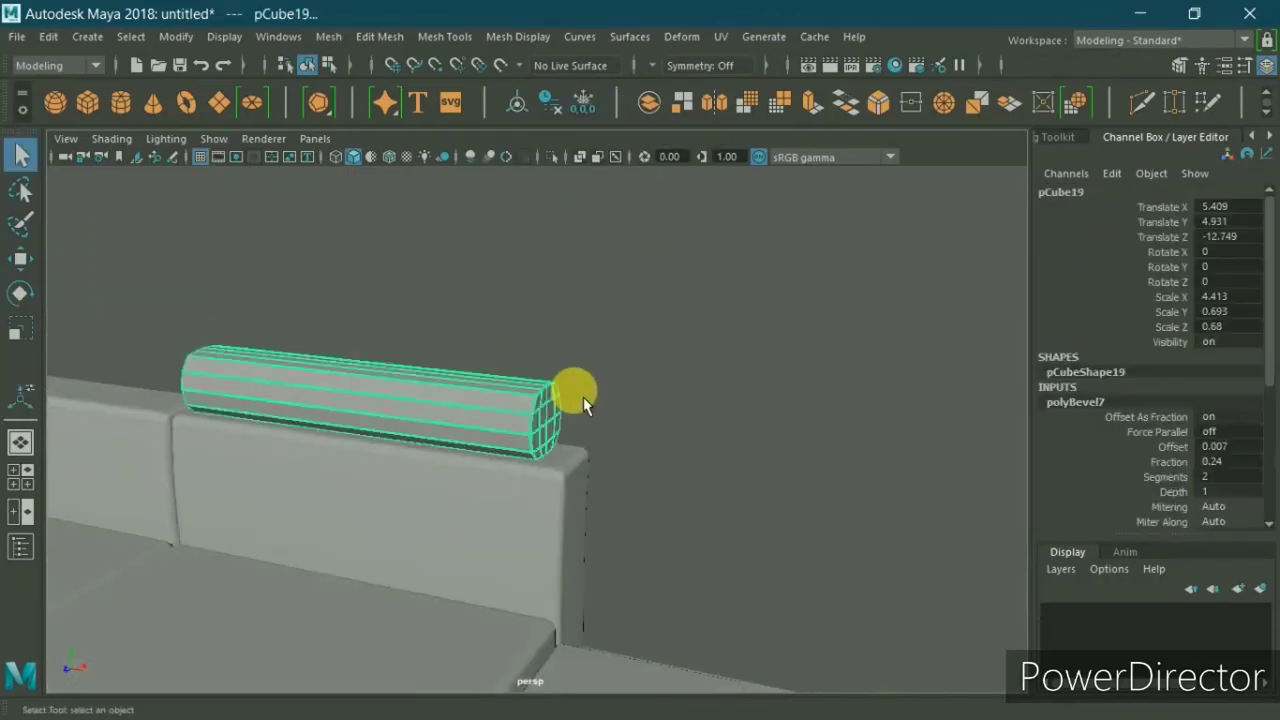
key(ctrl+z)
key(ctrl+z)
right_drag(617, 383, 591, 97)
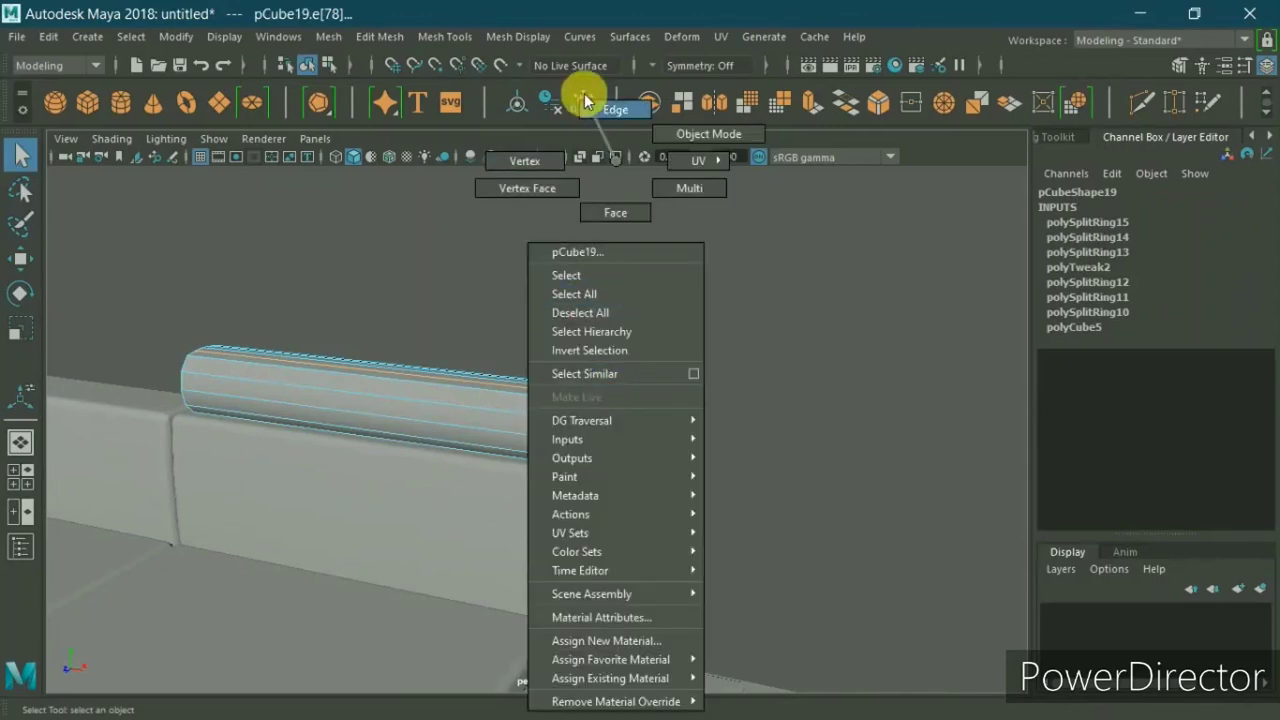
drag(68, 229, 740, 628)
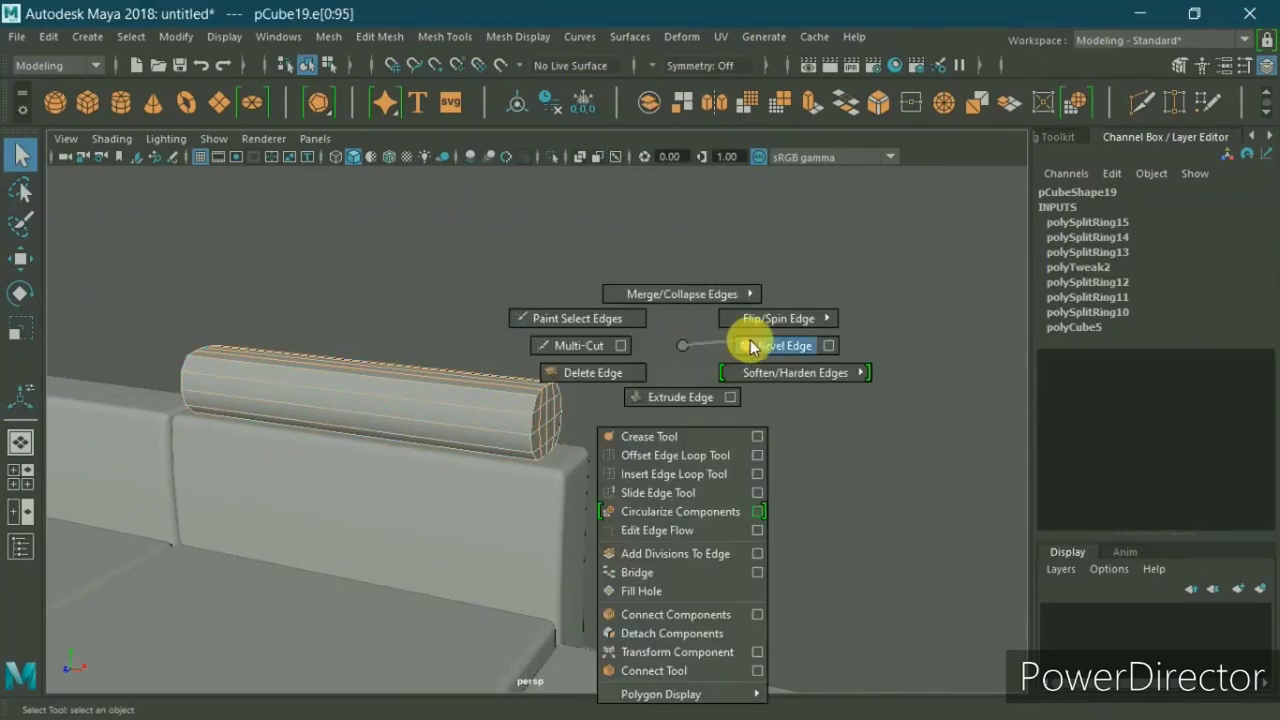
shift+right_drag(686, 352, 880, 340)
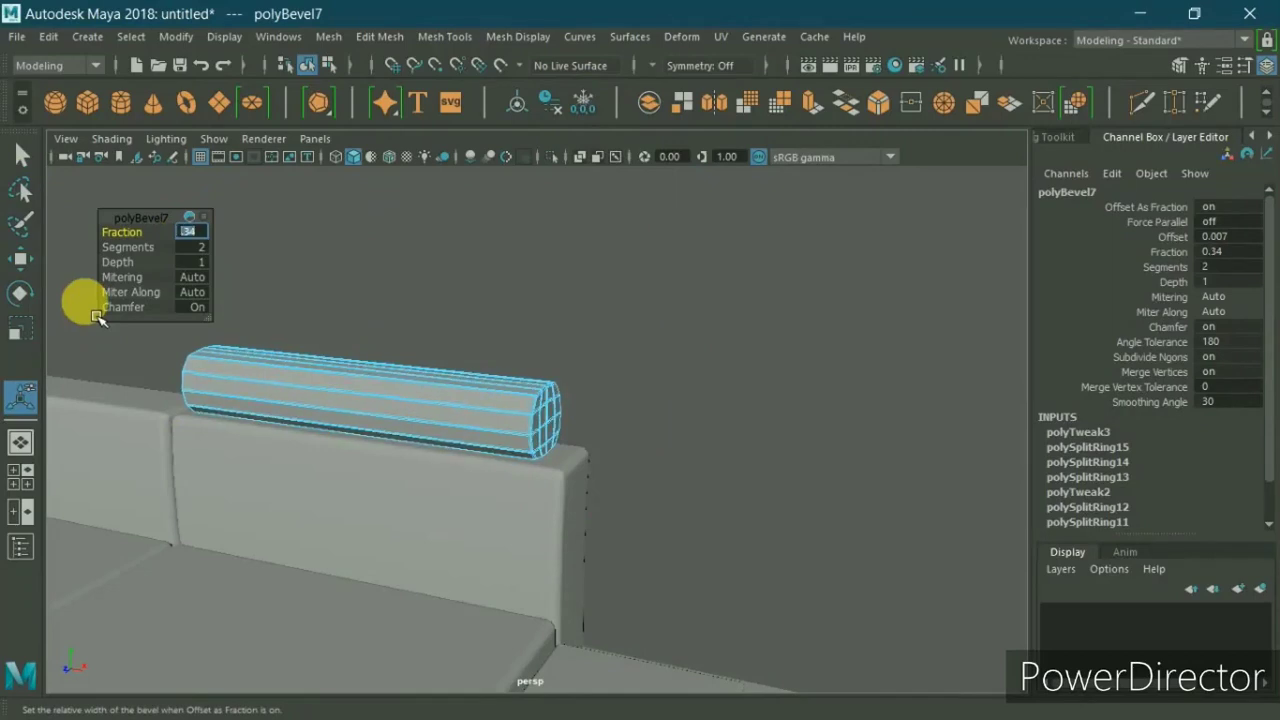
right_drag(714, 271, 840, 125)
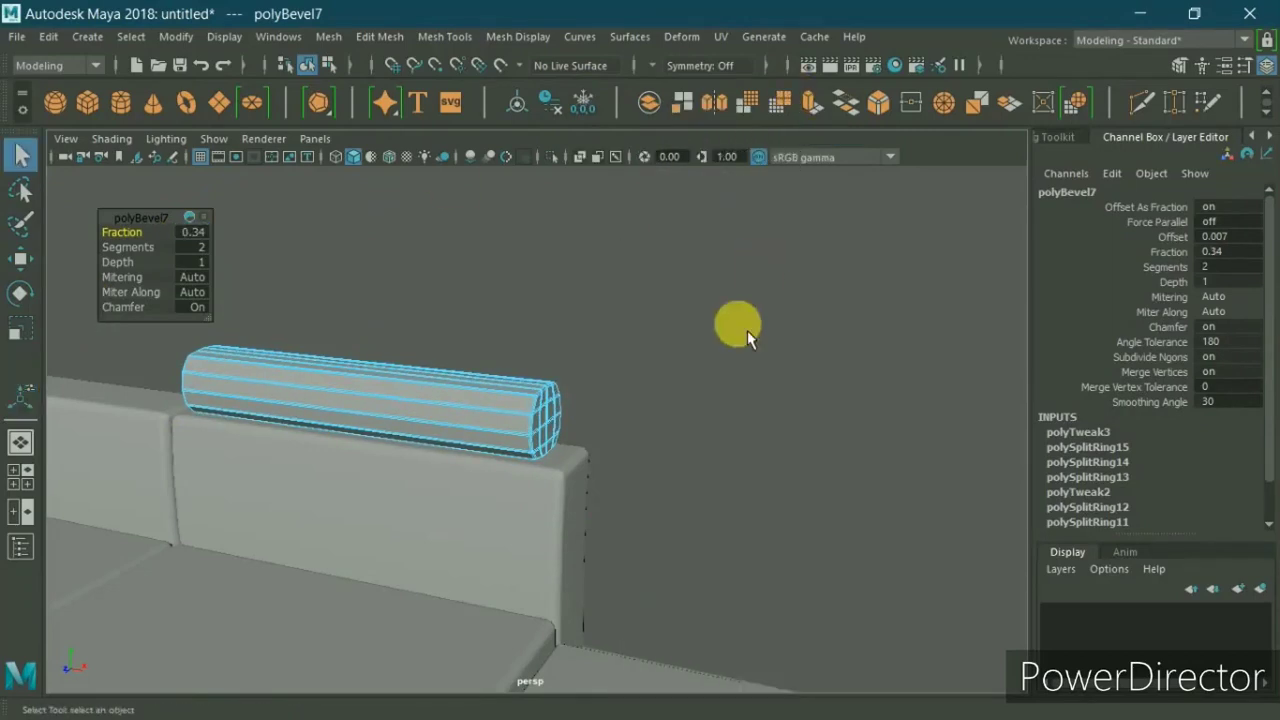
click(694, 372)
key(ctrl+z)
key(ctrl+z)
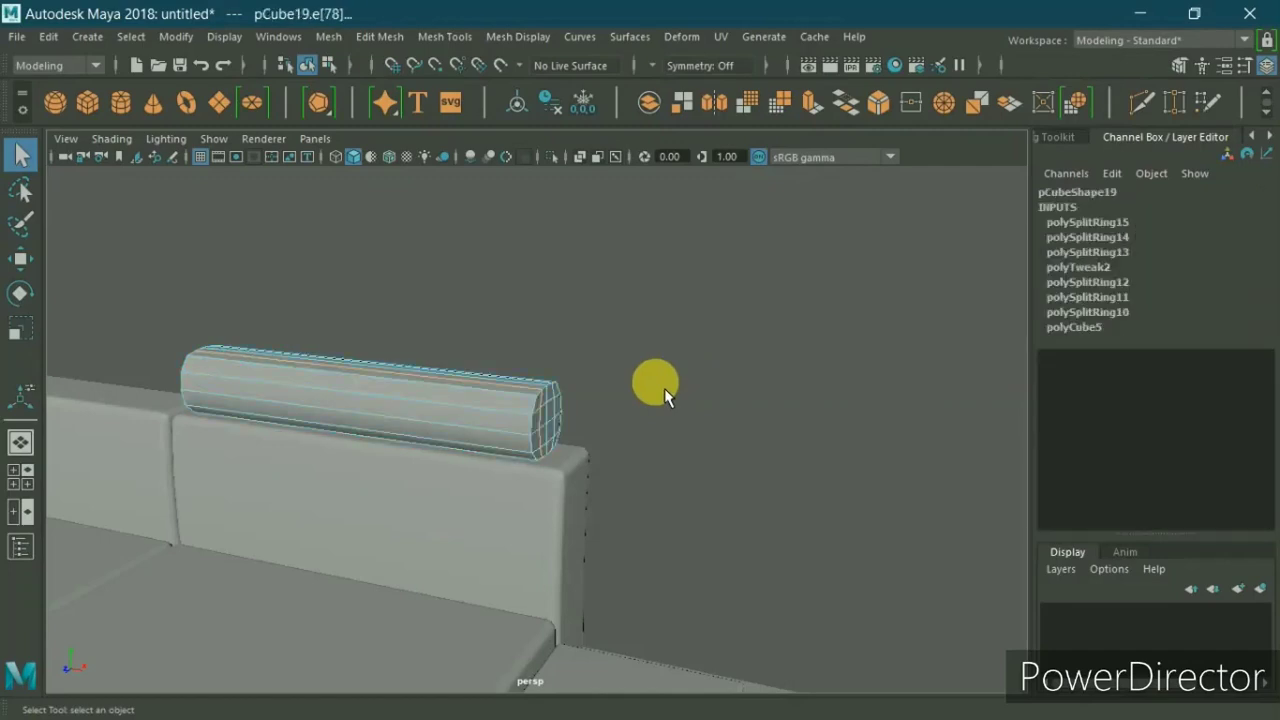
key(ctrl+z)
click(664, 390)
Step: In the top view, duplicate the bolster and slide the copy left along the backrest
mouse_move(664, 402)
alt+mouse_down()
mouse_move(608, 411)
mouse_move(677, 431)
mouse_move(660, 374)
mouse_move(736, 382)
mouse_move(571, 409)
mouse_move(517, 434)
alt+mouse_up()
click(515, 430)
key(space)
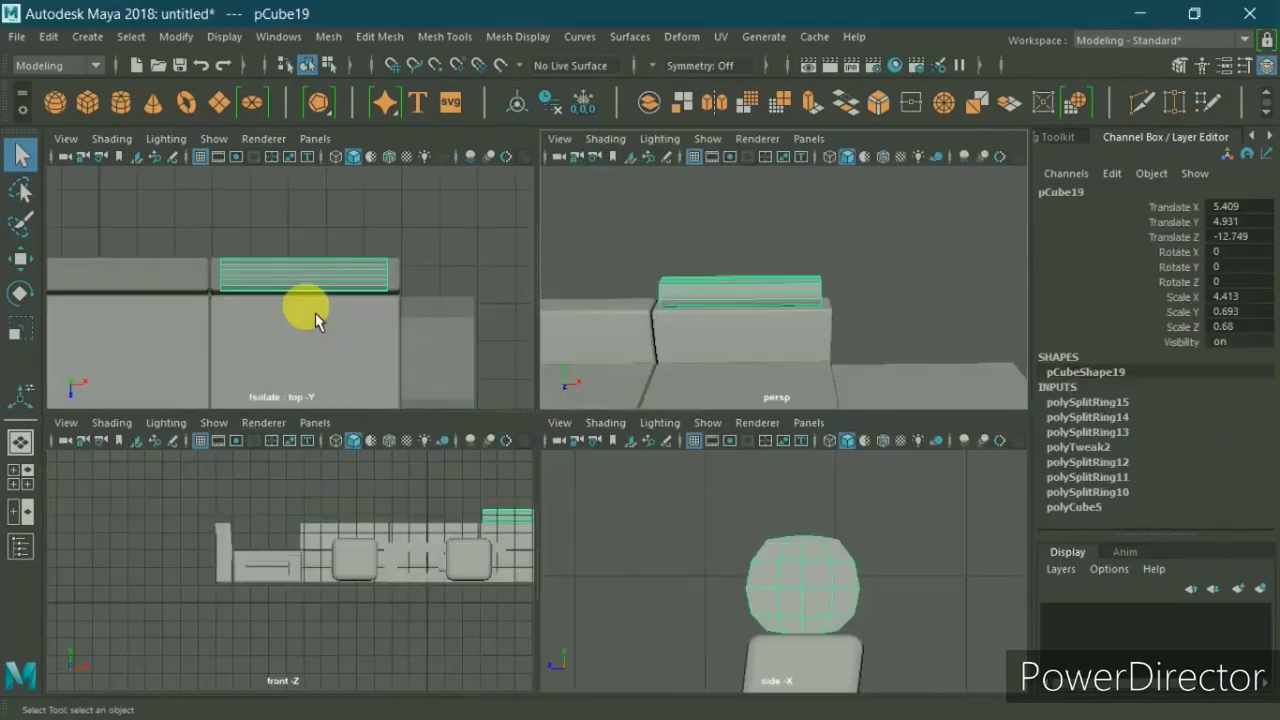
key(space)
scroll(545, 446, down, 1)
key(ctrl+d)
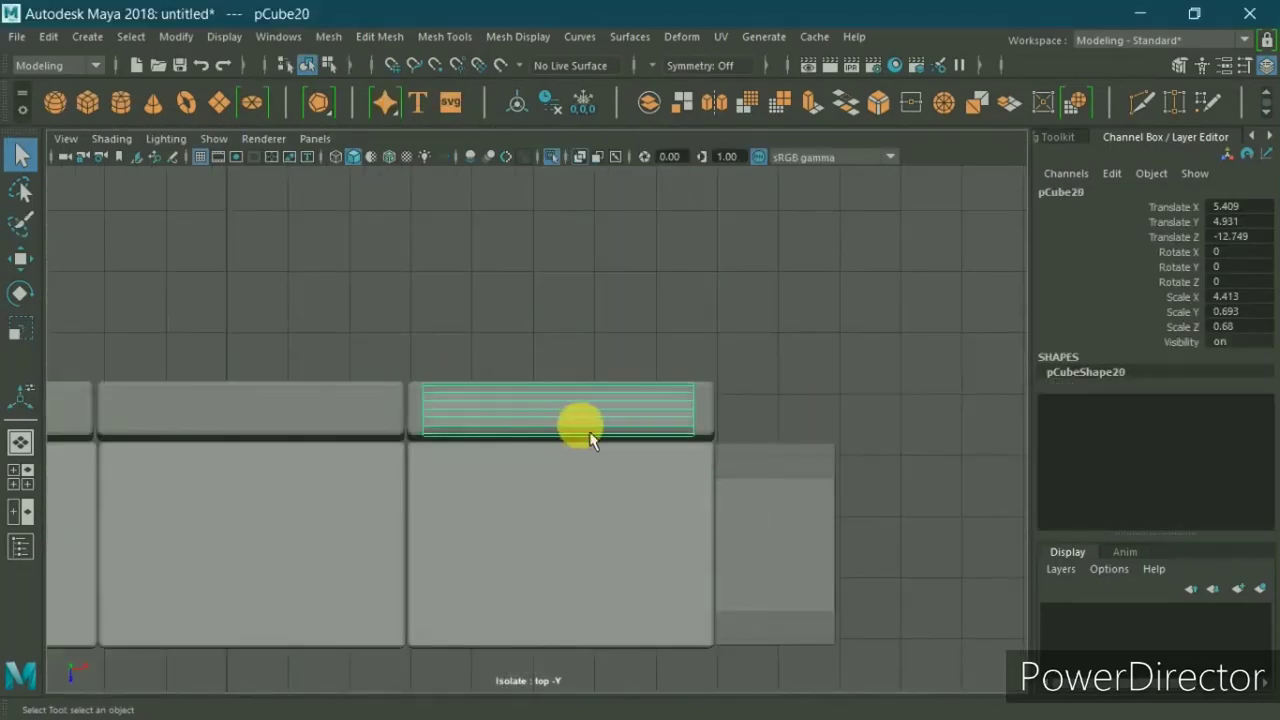
scroll(586, 434, down, 2)
key(w)
scroll(586, 430, up, 1)
scroll(600, 425, up, 1)
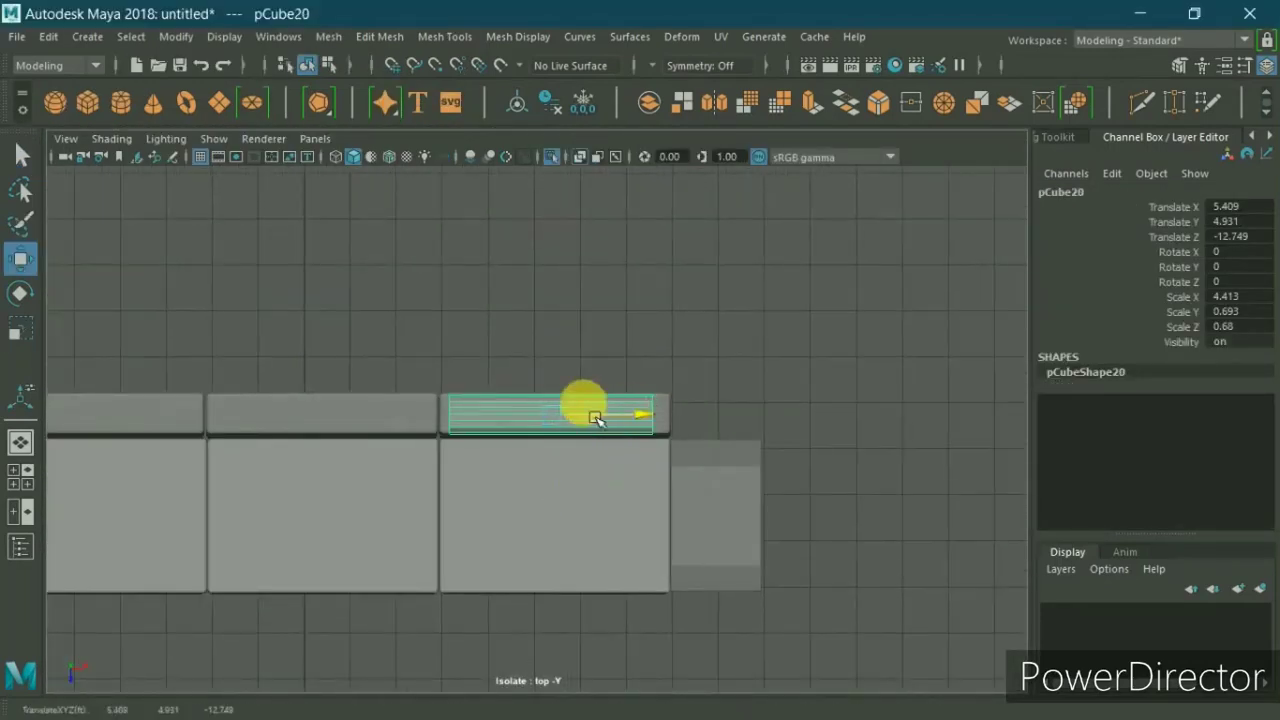
mouse_move(594, 418)
mouse_down()
mouse_move(395, 447)
mouse_move(453, 455)
mouse_up()
Step: Make a third offset bolster copy and line it up further left on the backrest
key(shift+d)
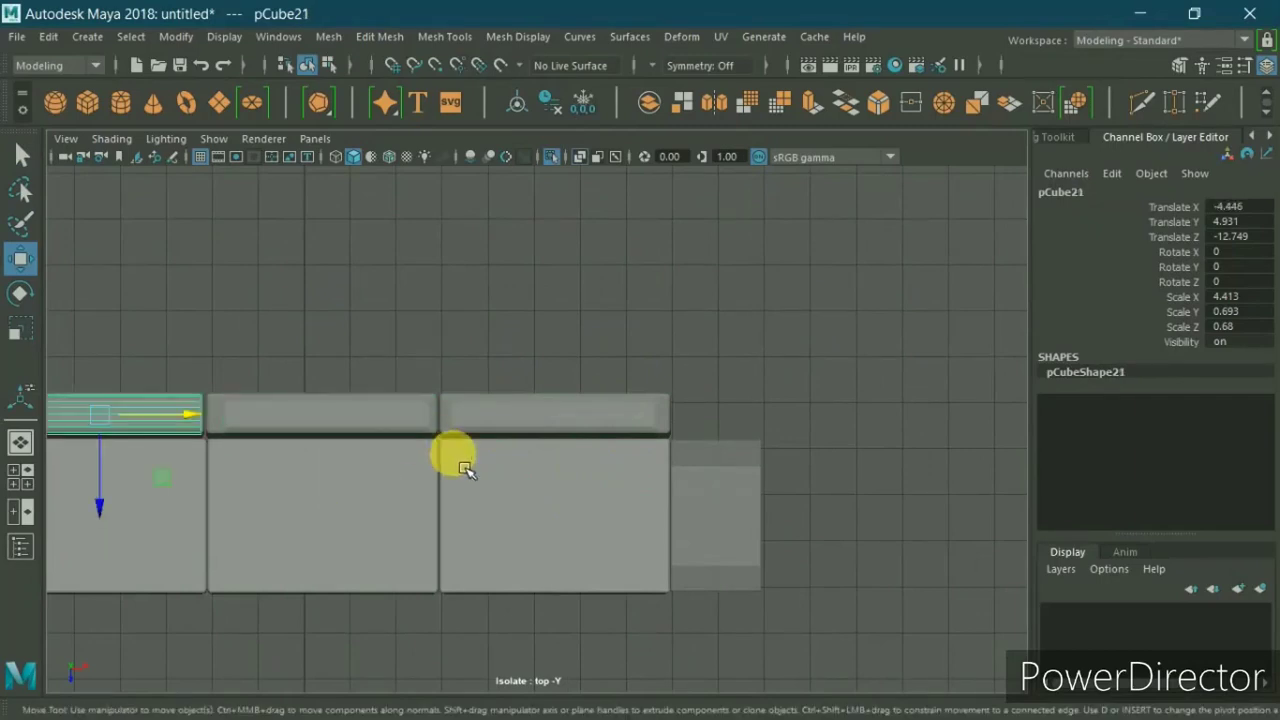
alt+middle_drag(457, 457, 614, 466)
scroll(614, 466, up, 2)
drag(381, 441, 362, 446)
scroll(420, 457, down, 1)
scroll(437, 465, down, 2)
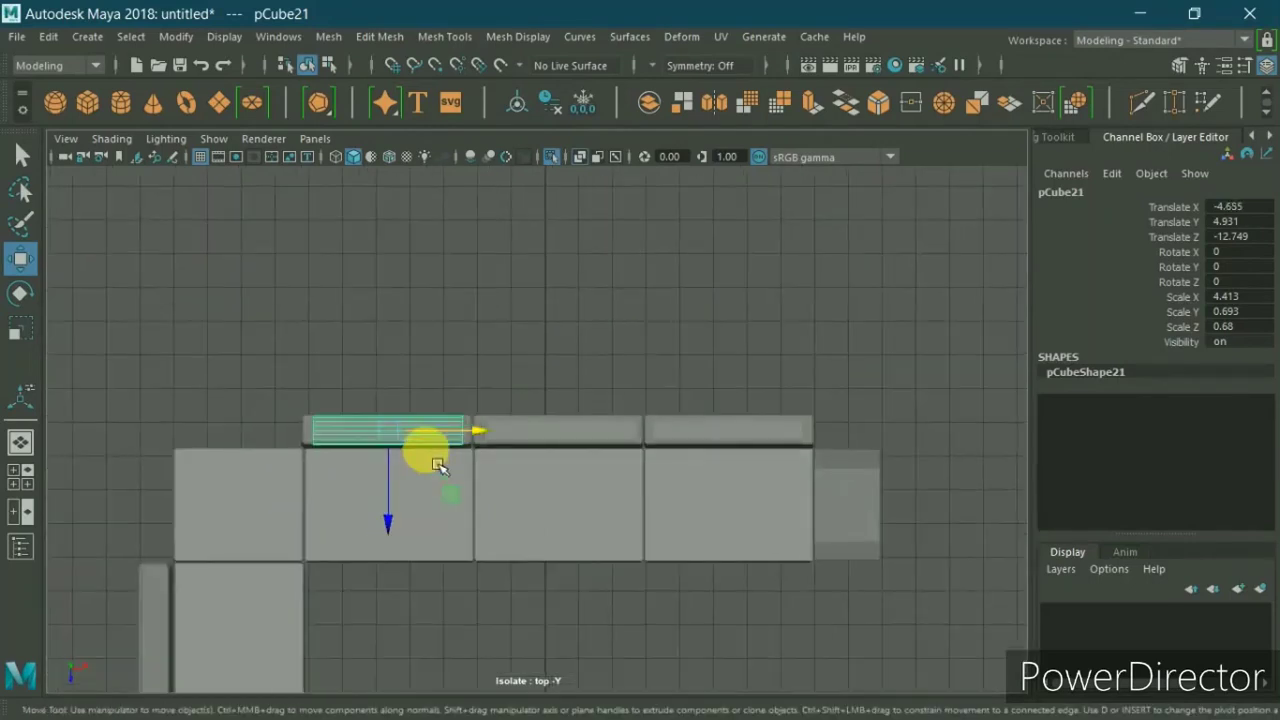
Step: Duplicate the bolster, rotate the copy 90° in Y, and move it onto the left sofa section
key(ctrl+d)
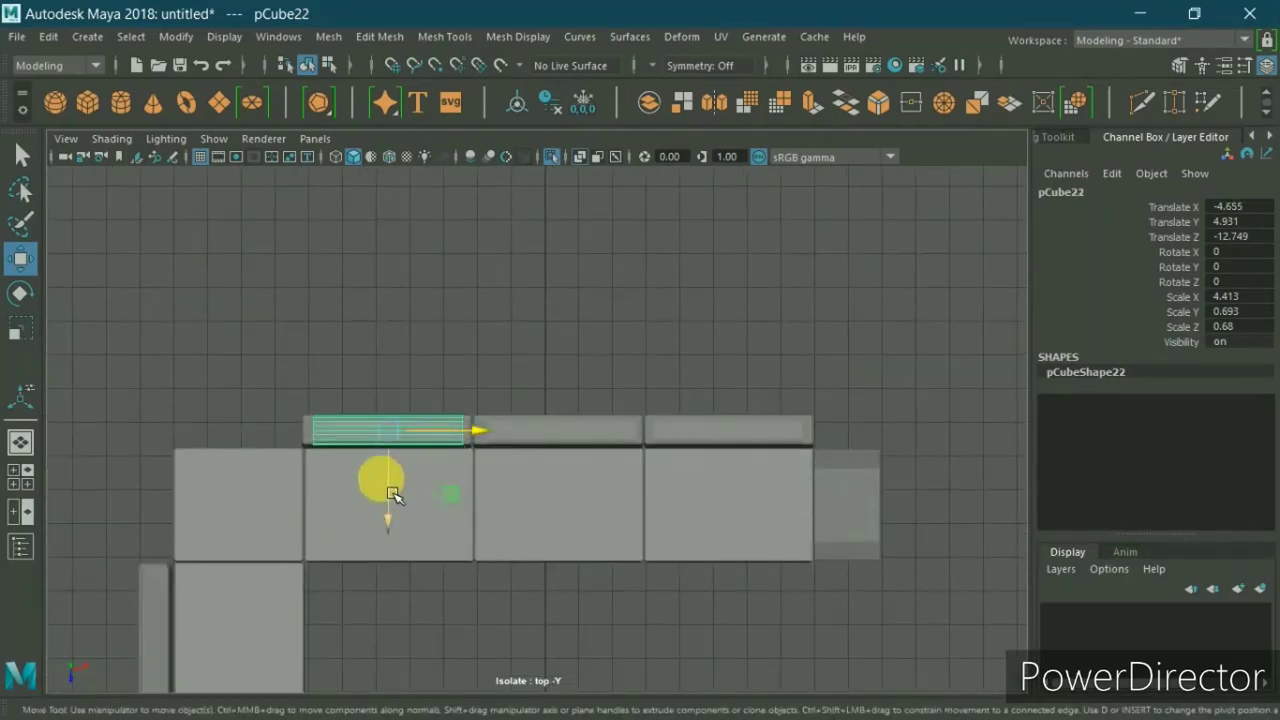
drag(392, 494, 391, 560)
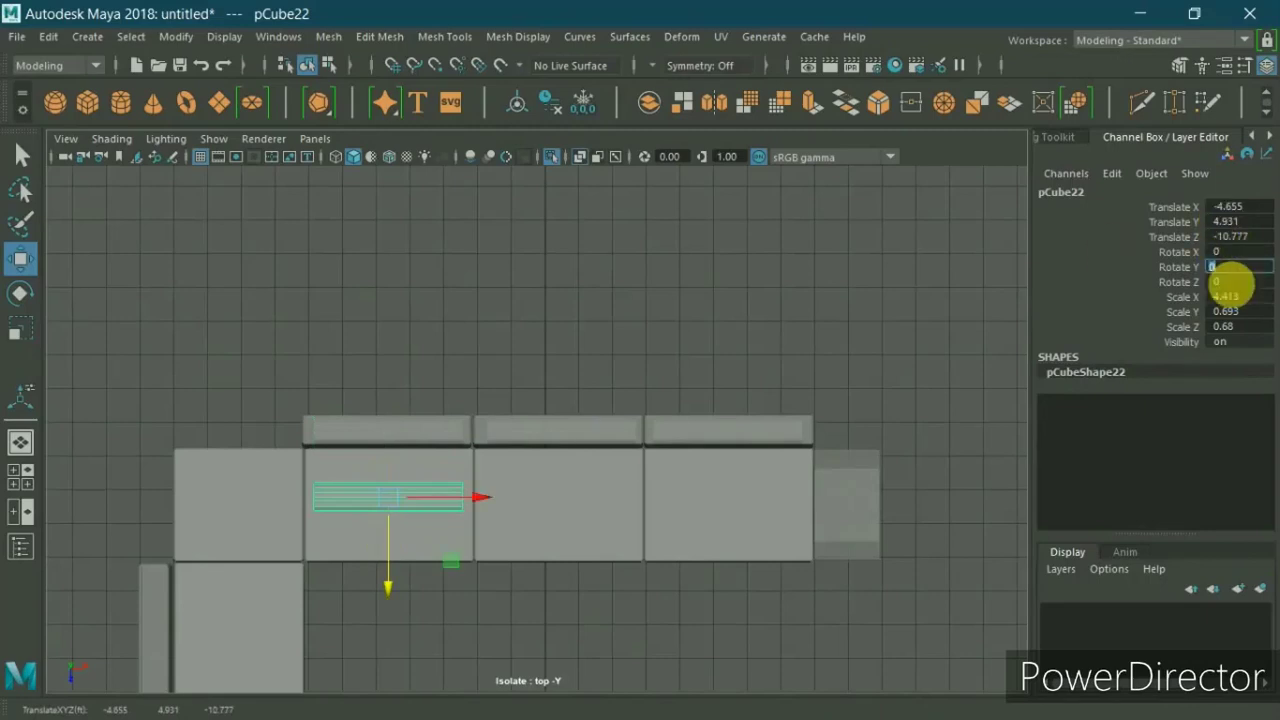
text(90)
key(Return)
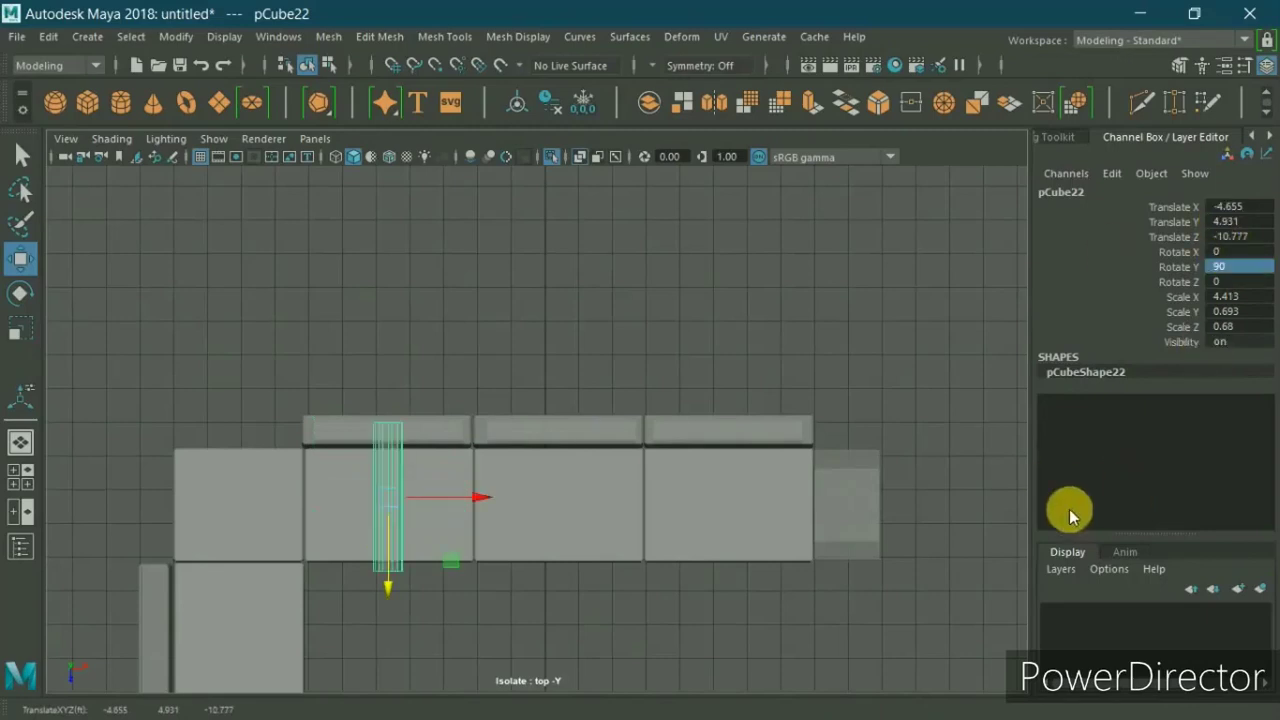
mouse_move(470, 577)
alt+middle_down()
mouse_move(727, 394)
mouse_move(606, 571)
mouse_move(620, 545)
alt+middle_up()
drag(757, 488, 526, 528)
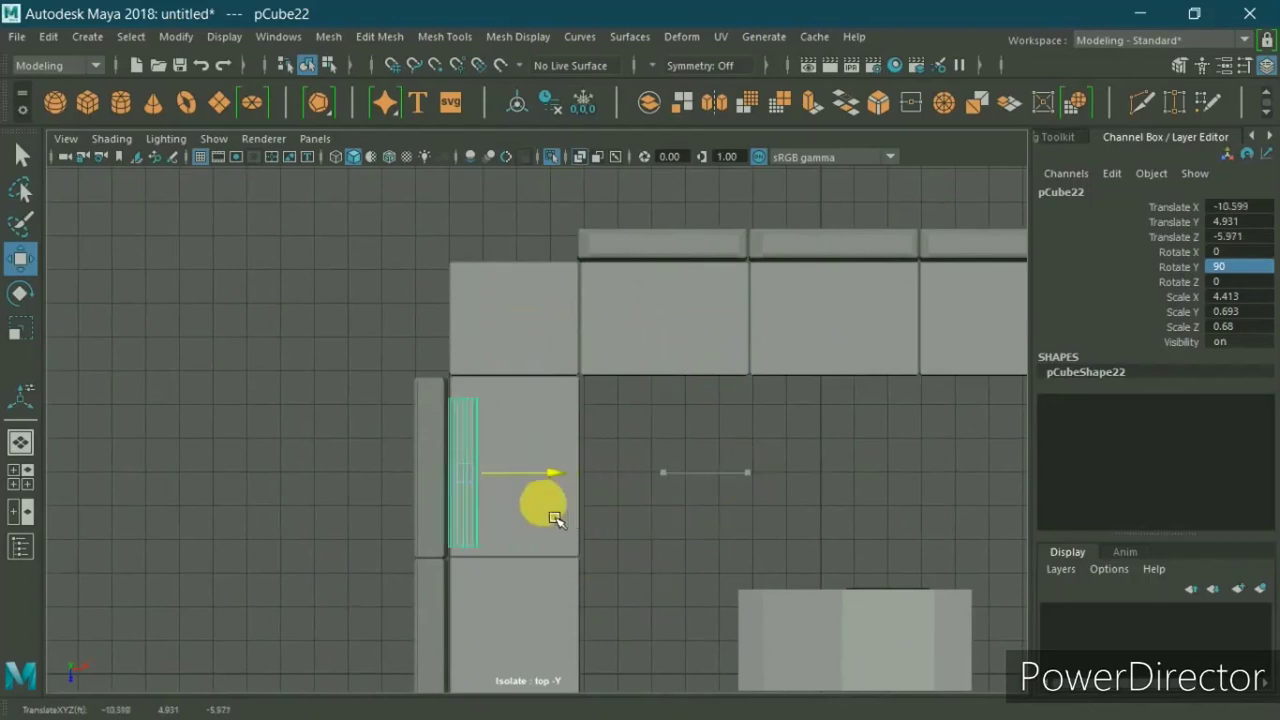
scroll(520, 537, up, 3)
scroll(520, 537, up, 2)
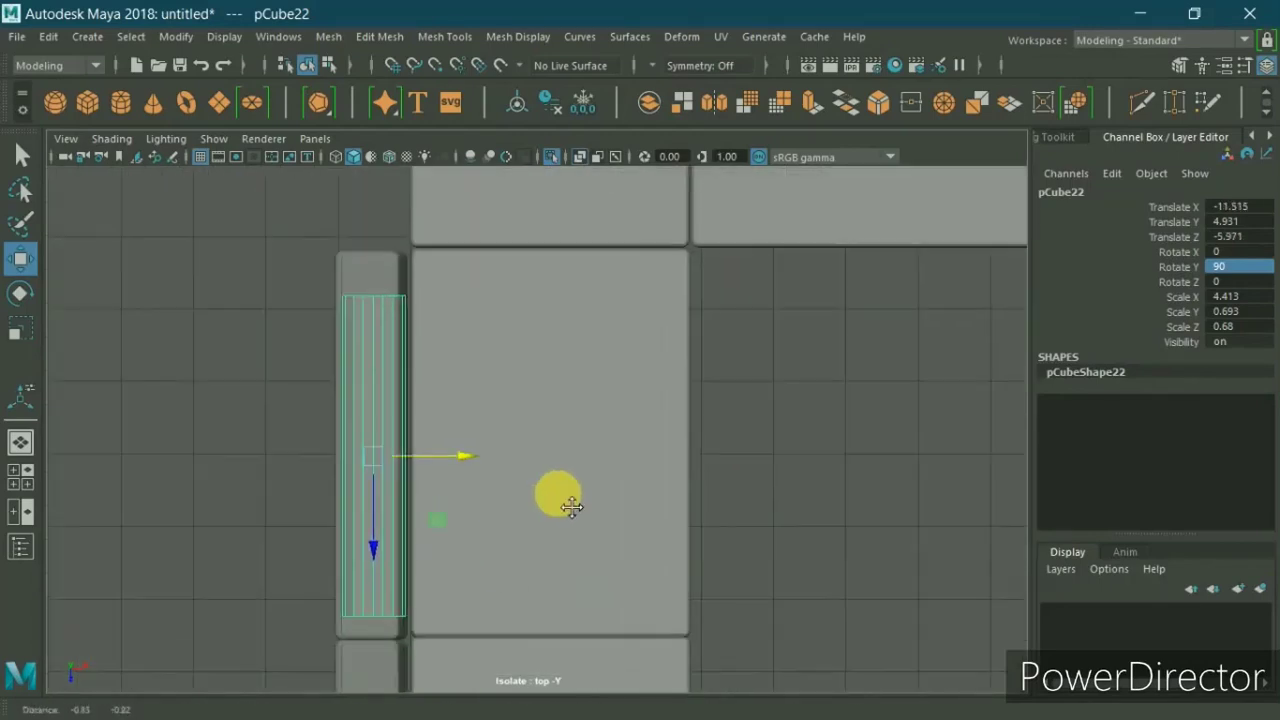
Step: Align the rotated bolster with the left backrest and slide it down to Z -0.726
drag(429, 466, 430, 470)
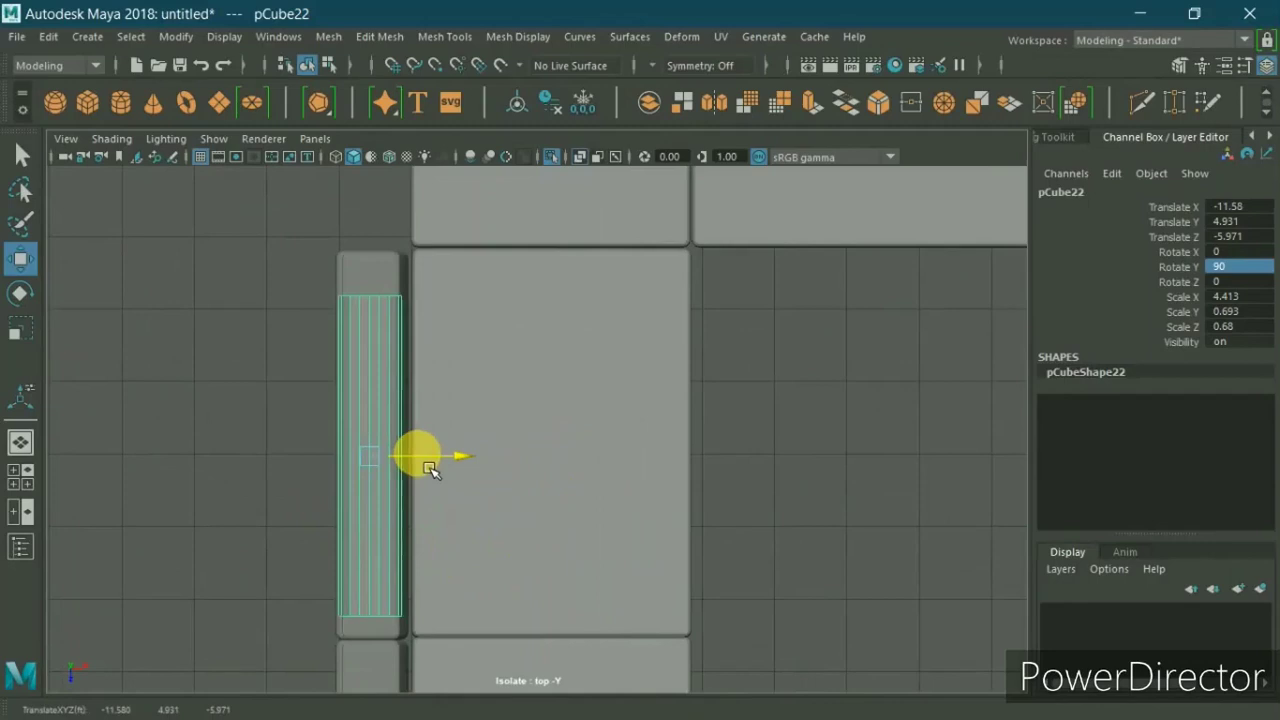
scroll(437, 530, down, 2)
mouse_move(437, 530)
alt+middle_down()
mouse_move(451, 380)
mouse_move(474, 420)
alt+middle_up()
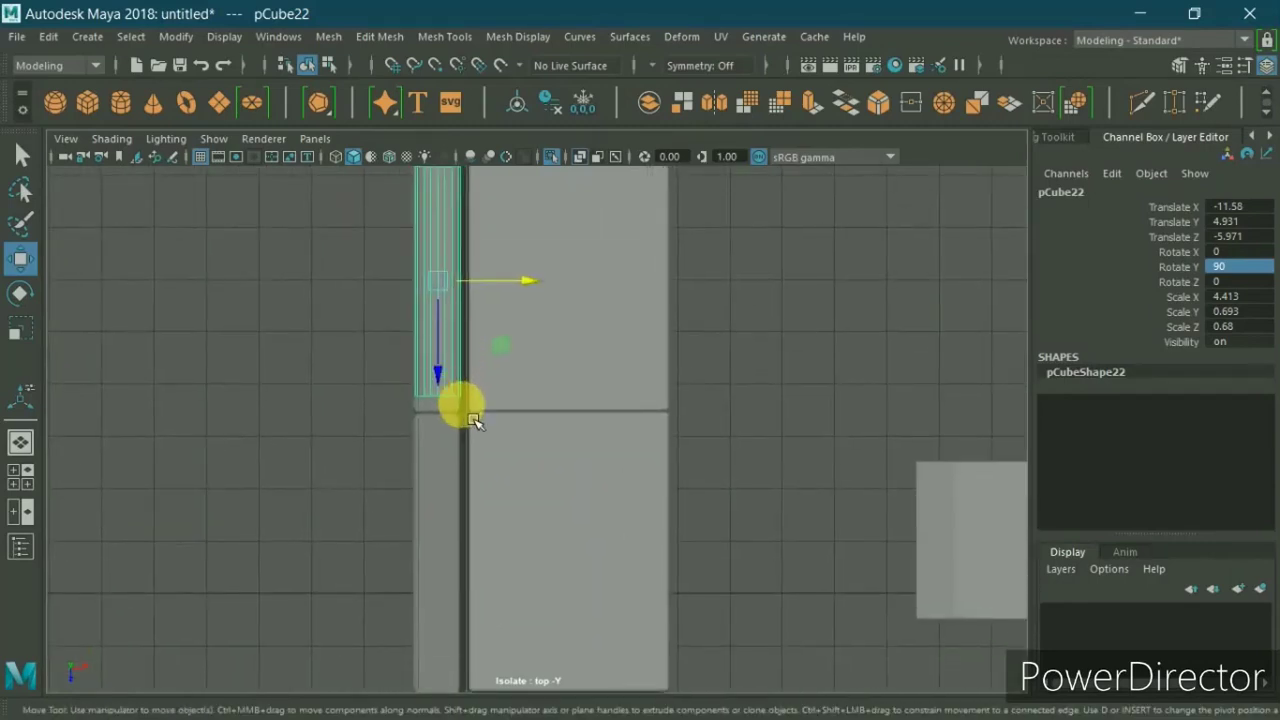
drag(449, 388, 417, 670)
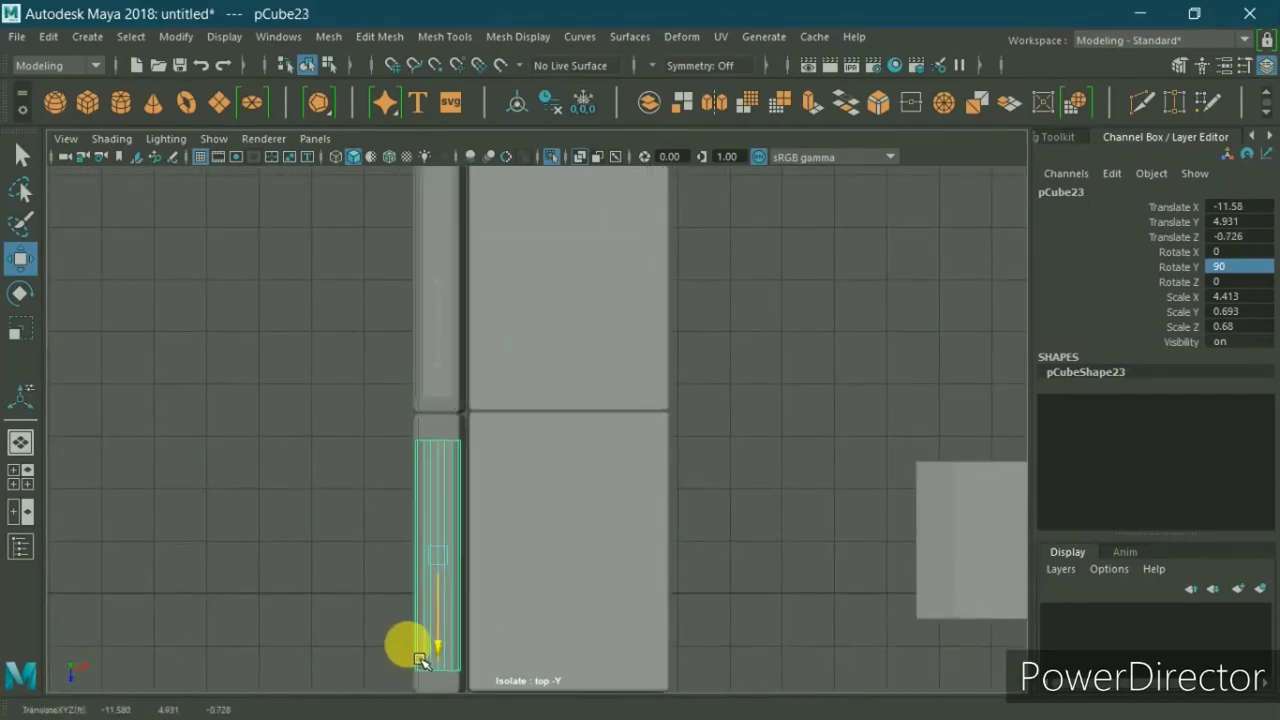
alt+middle_drag(437, 658, 480, 514)
scroll(486, 514, down, 2)
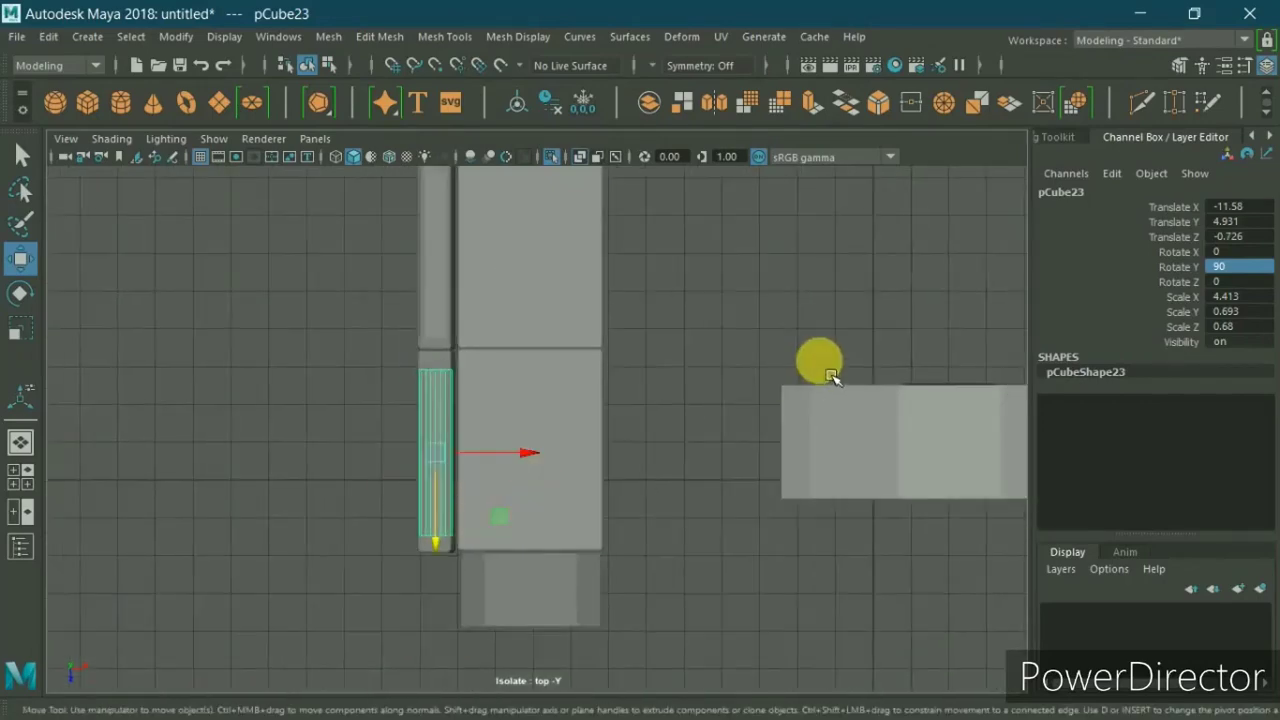
key(space)
key(space)
Step: Toggle colour management to darken the shading and orbit around the sofa
mouse_move(820, 280)
alt+mouse_down()
mouse_move(737, 486)
mouse_move(663, 514)
mouse_move(714, 449)
mouse_move(720, 417)
alt+mouse_up()
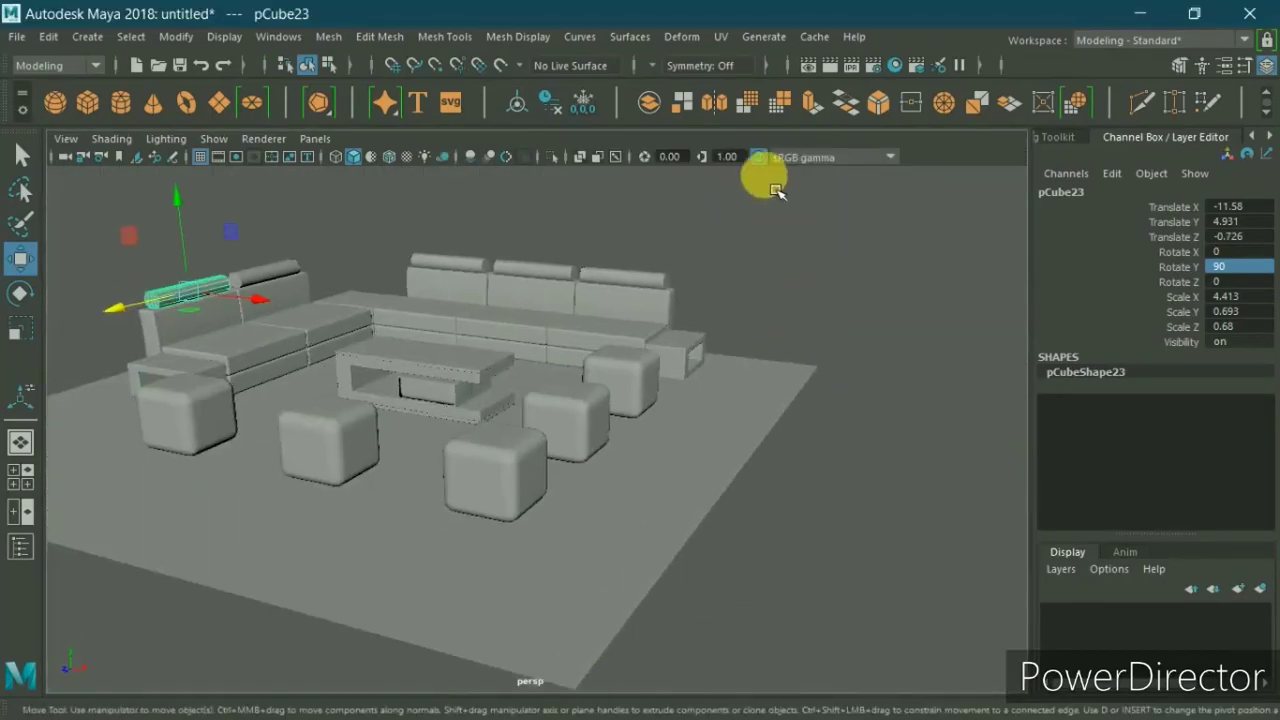
click(760, 157)
mouse_move(749, 277)
alt+mouse_down()
mouse_move(829, 343)
mouse_move(838, 387)
alt+mouse_up()
click(856, 316)
mouse_move(856, 316)
alt+mouse_down()
mouse_move(609, 374)
mouse_move(709, 363)
mouse_move(642, 393)
mouse_move(563, 371)
mouse_move(537, 380)
mouse_move(743, 374)
mouse_move(692, 392)
mouse_move(566, 371)
alt+mouse_up()
scroll(814, 480, up, 5)
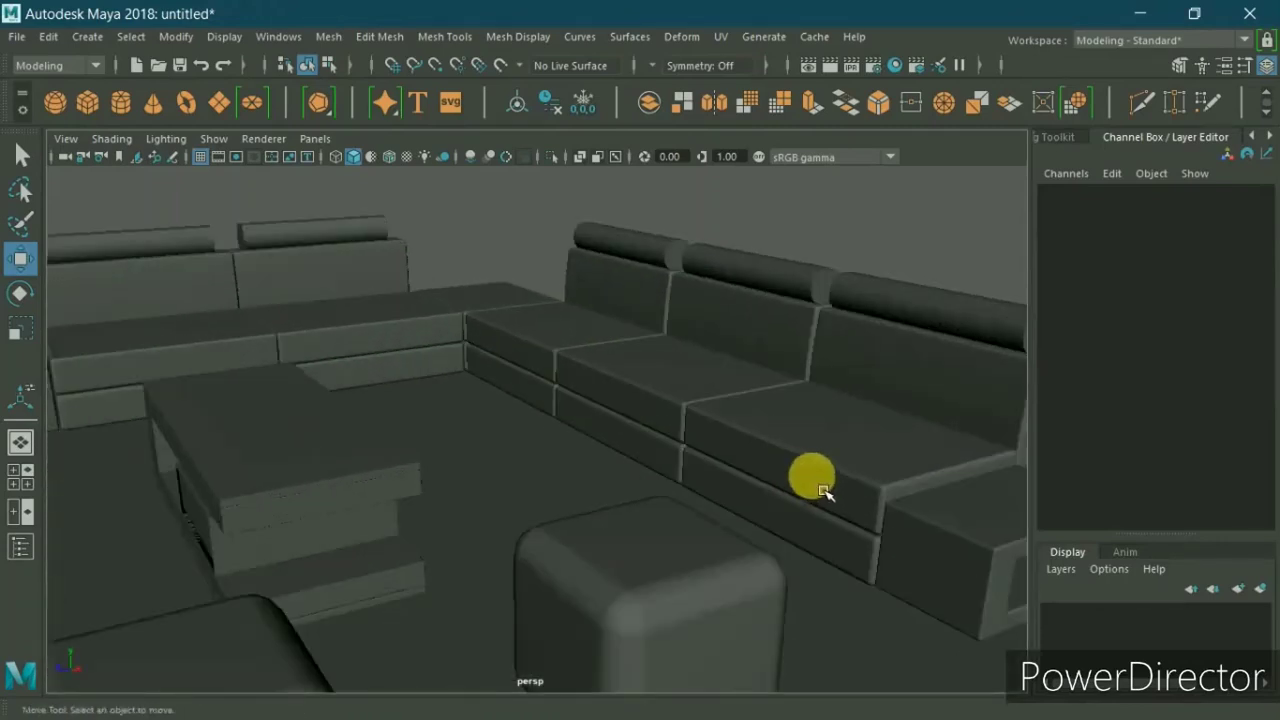
Step: In the side view, scale the first end block taller and raise it to sofa height
click(928, 524)
key(space)
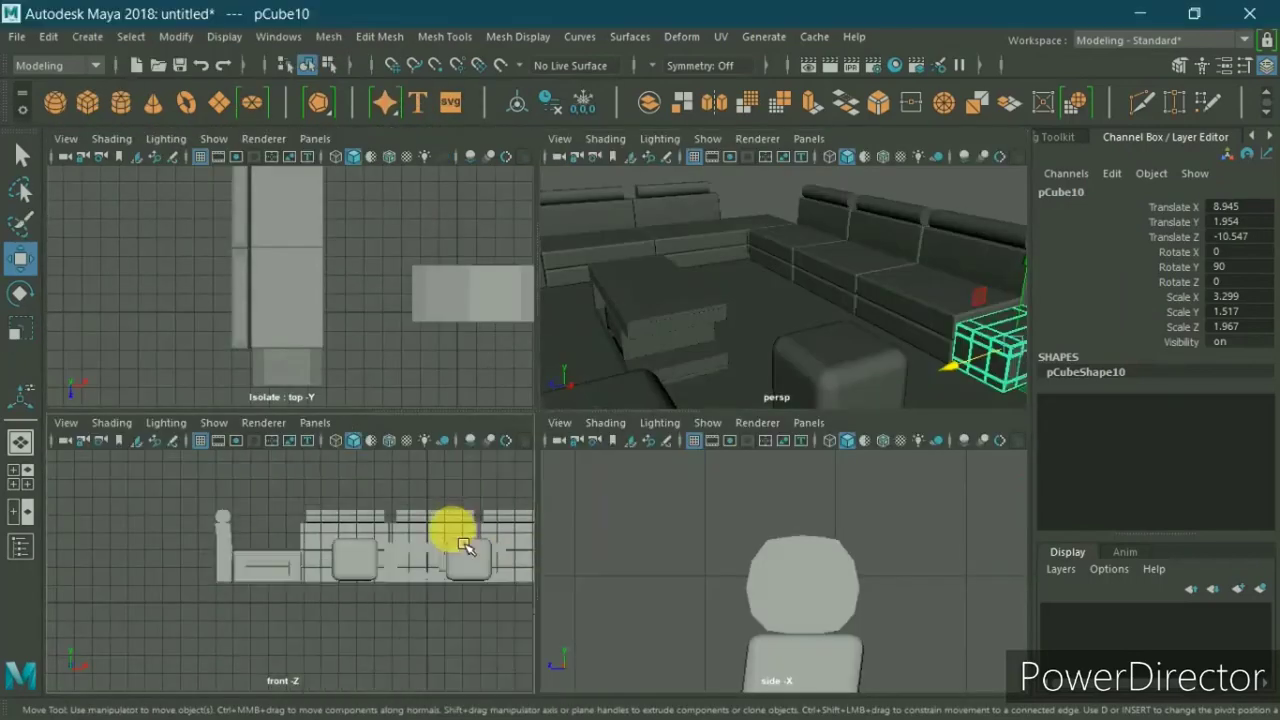
key(space)
key(space)
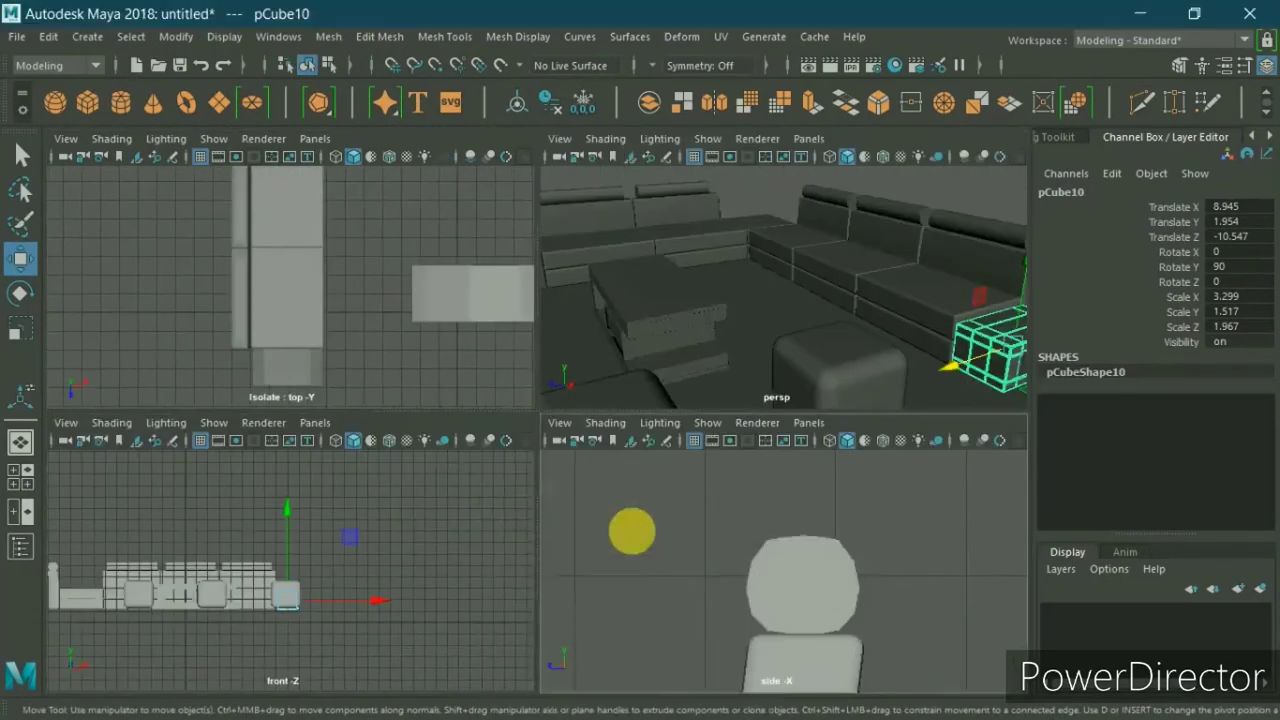
key(space)
scroll(632, 522, down, 4)
alt+middle_drag(634, 508, 655, 512)
scroll(655, 512, up, 4)
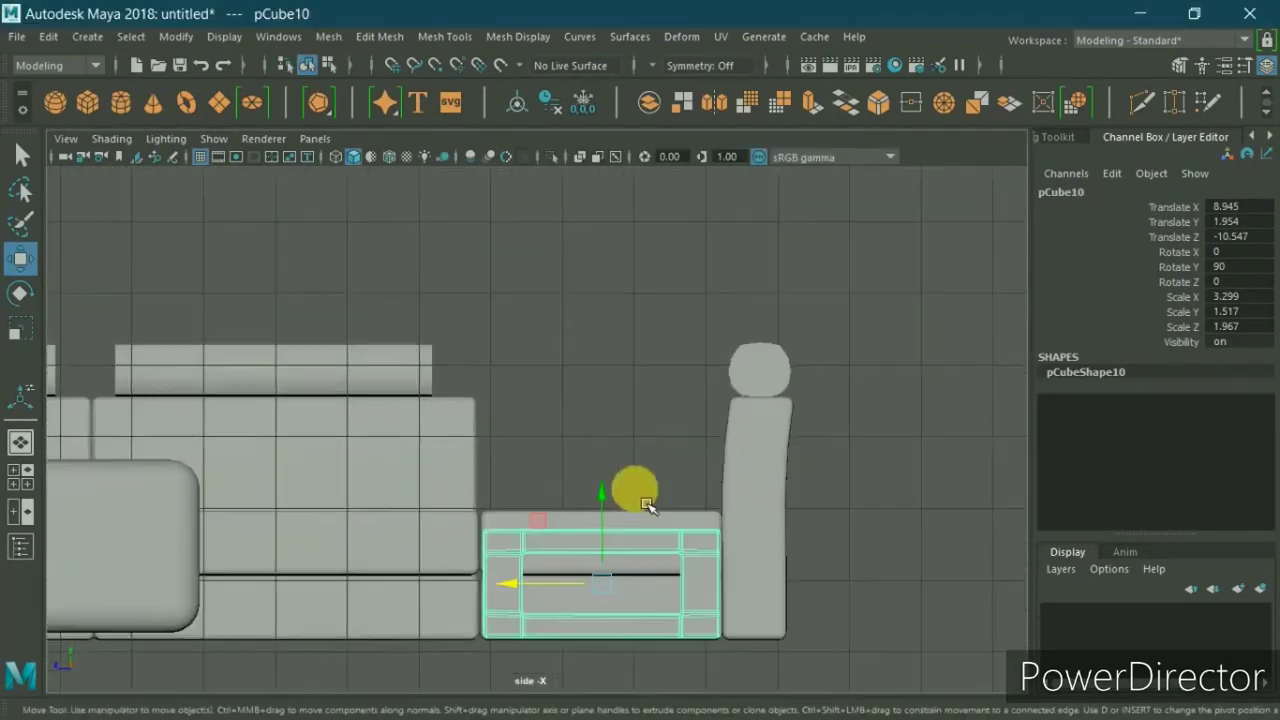
key(r)
scroll(691, 600, up, 3)
scroll(663, 414, up, 1)
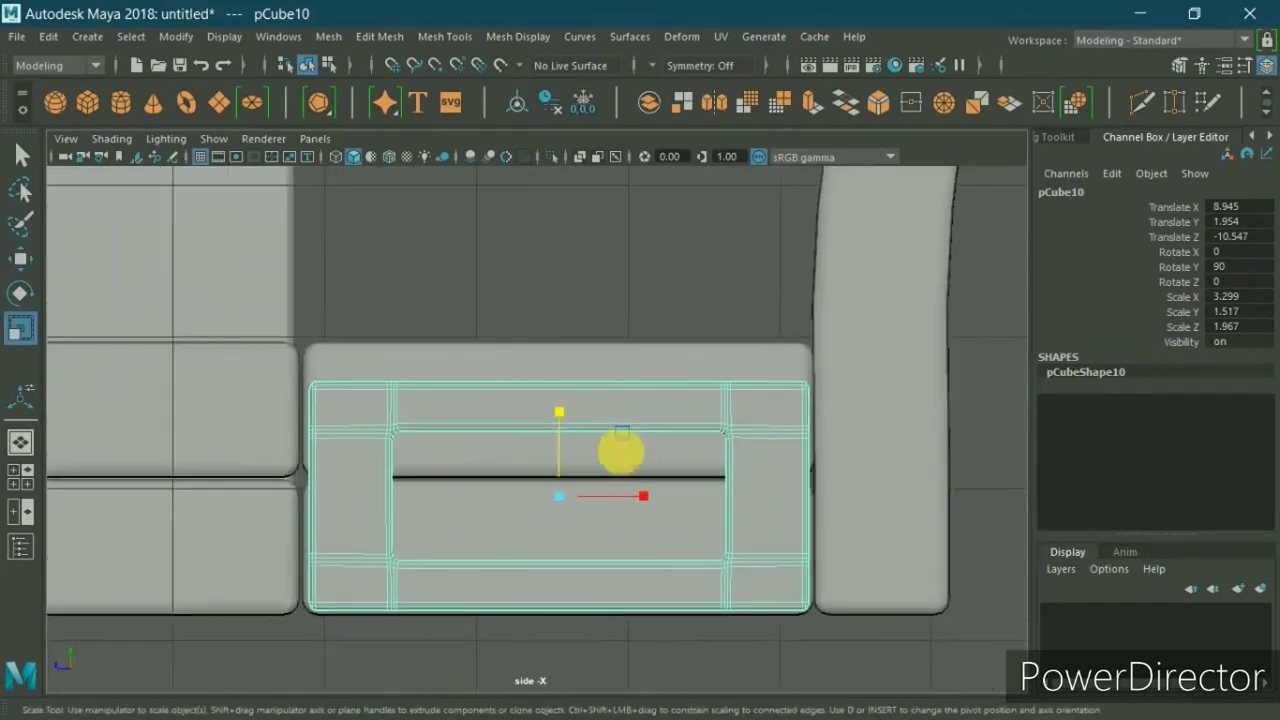
drag(563, 441, 578, 405)
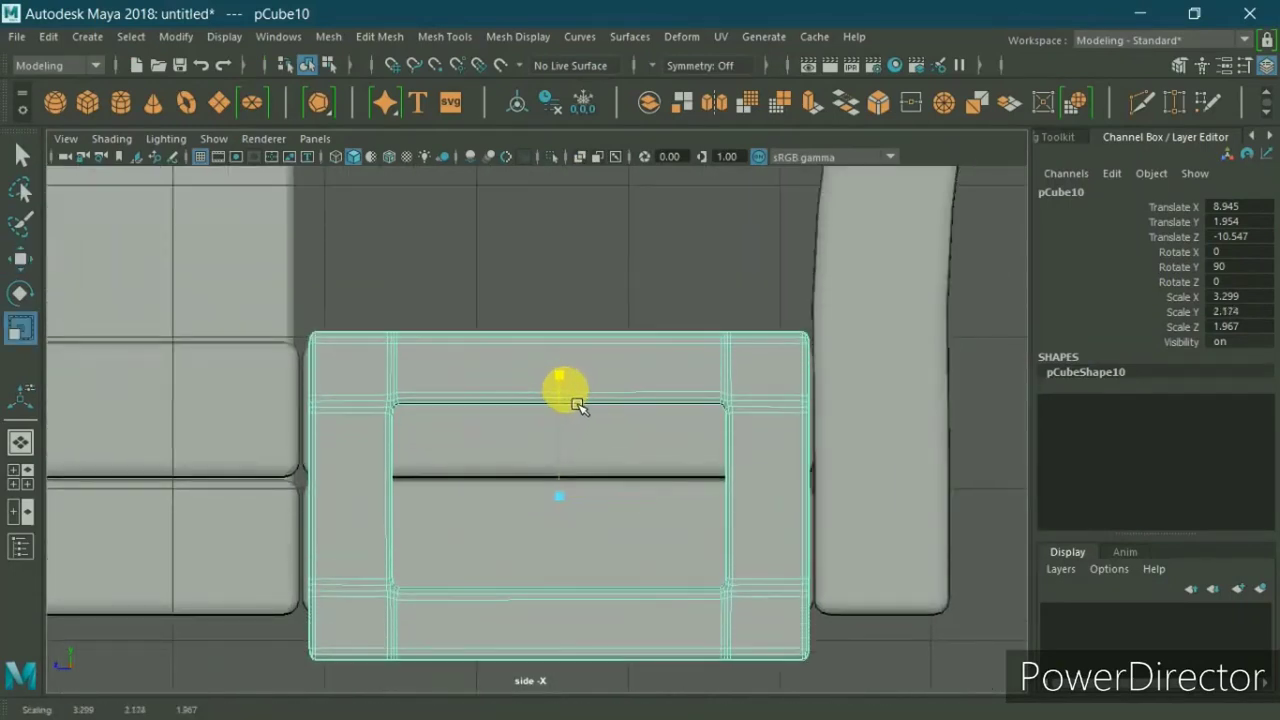
key(w)
mouse_move(571, 451)
mouse_down()
mouse_move(586, 391)
mouse_move(585, 410)
mouse_up()
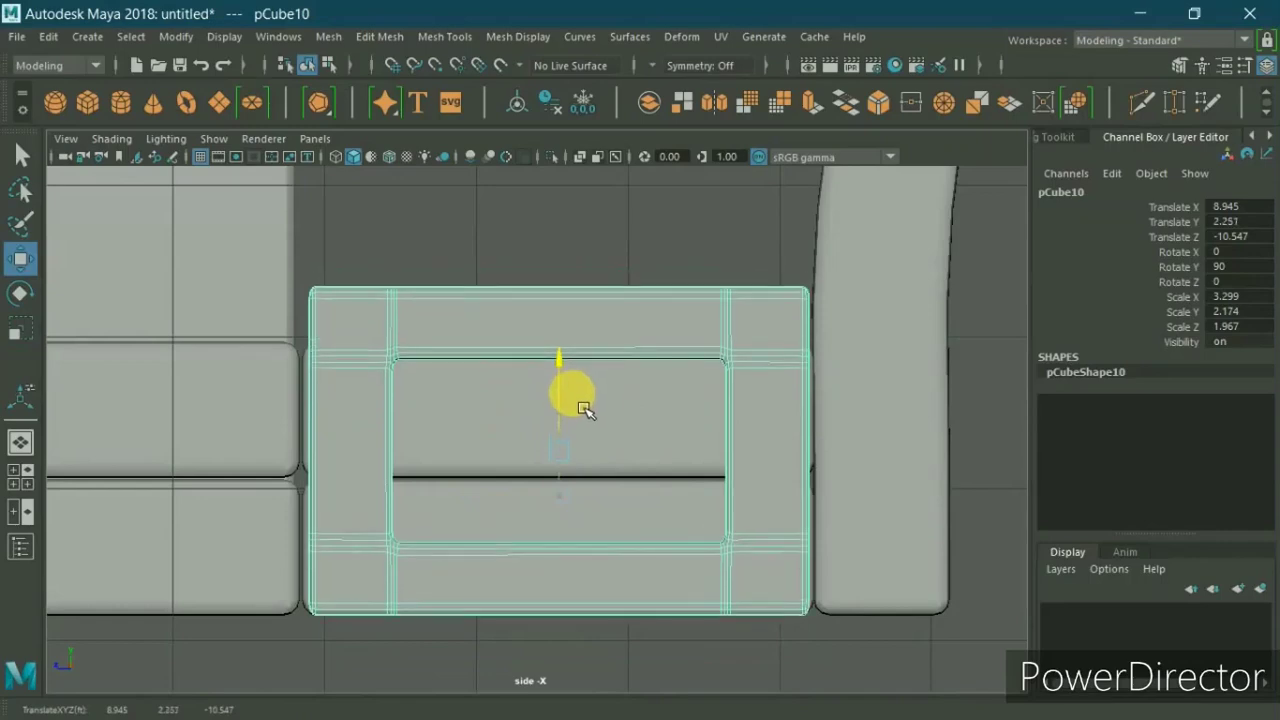
key(space)
key(space)
Step: In the front view, make end block pCube9 taller (Scale Y 2.224) and raise it to Translate Y 2.318
mouse_move(680, 320)
alt+mouse_down()
mouse_move(634, 371)
mouse_move(720, 383)
mouse_move(566, 429)
mouse_move(460, 487)
alt+mouse_up()
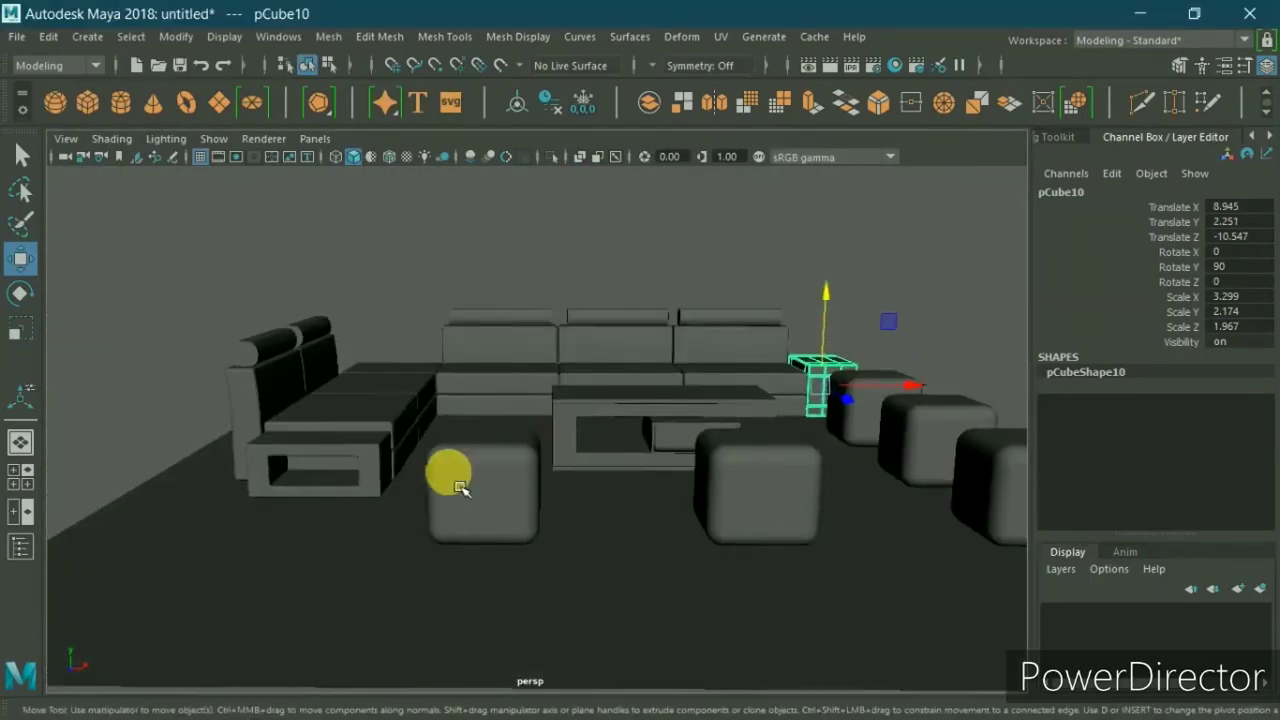
click(390, 492)
key(space)
key(space)
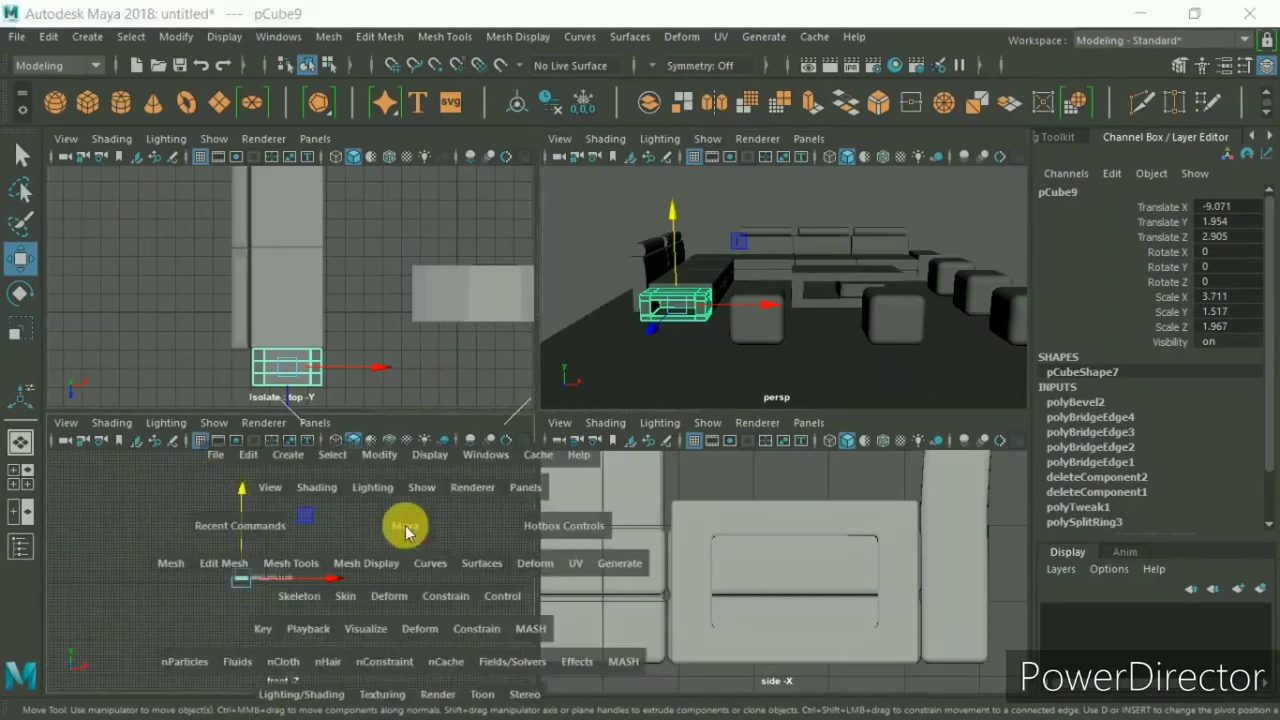
key(space)
scroll(657, 457, up, 3)
scroll(657, 391, up, 3)
scroll(670, 522, up, 2)
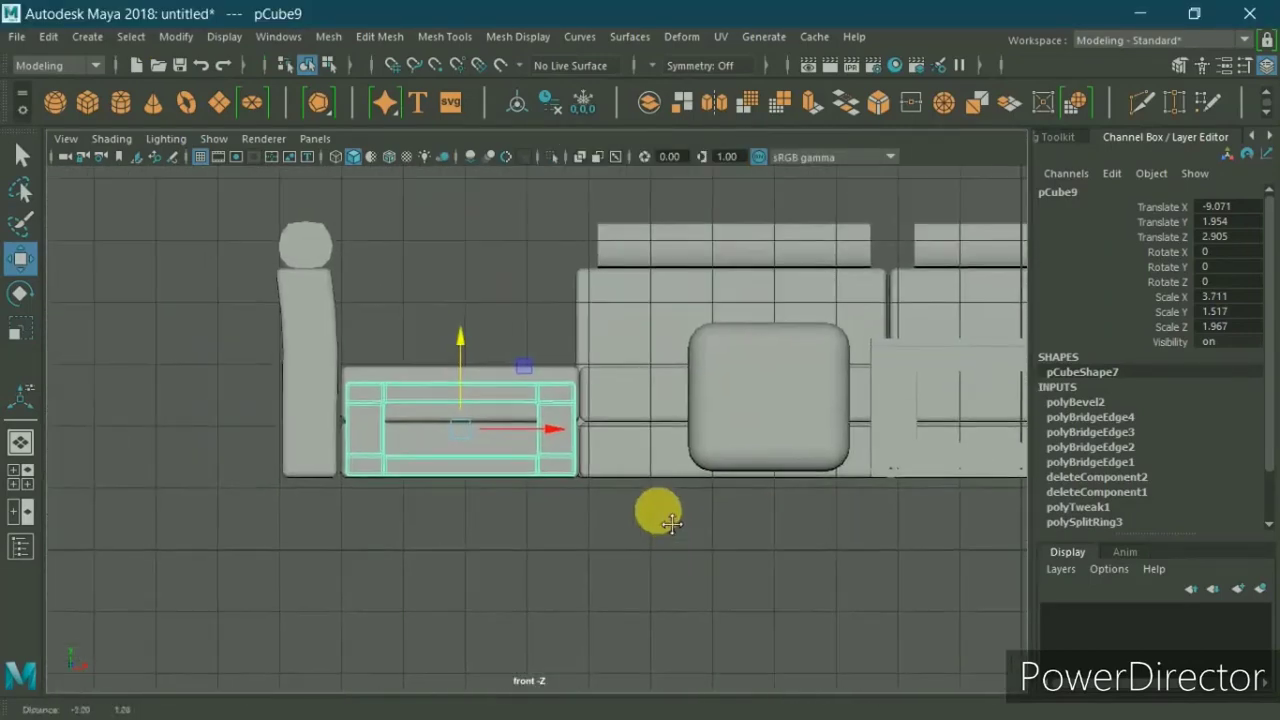
key(r)
mouse_move(466, 378)
mouse_down()
mouse_move(482, 350)
mouse_move(478, 369)
mouse_up()
key(w)
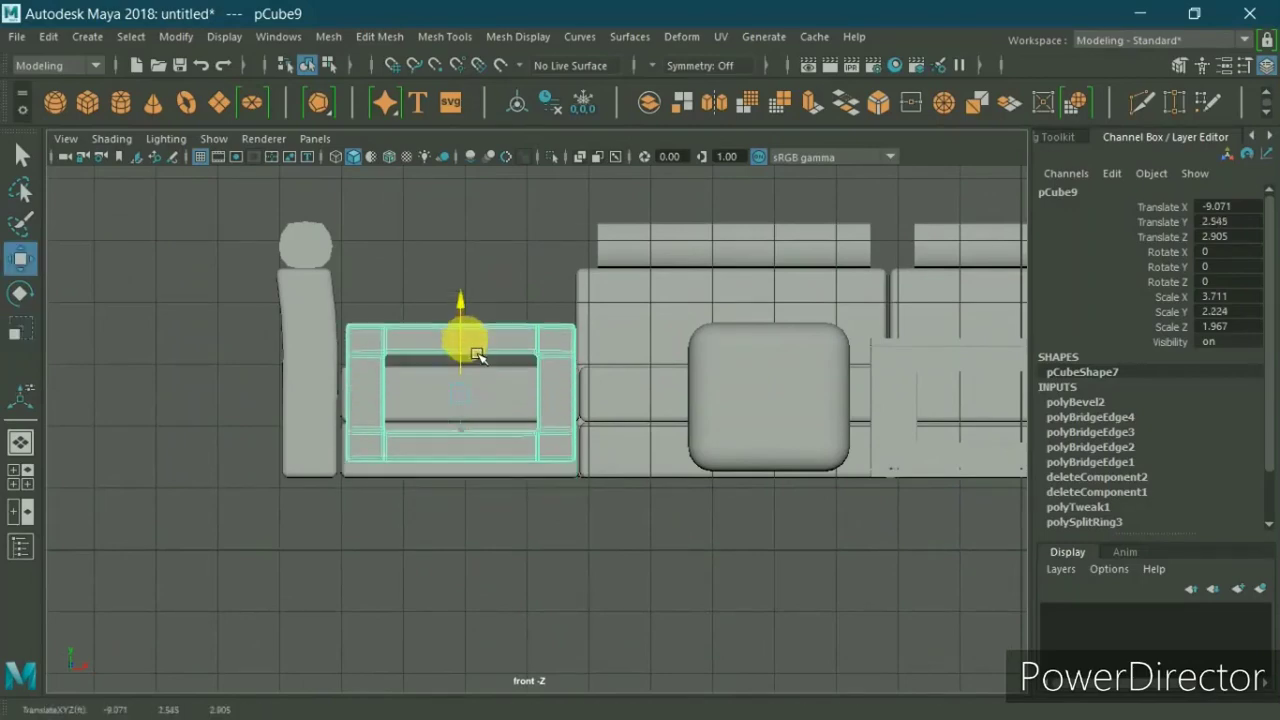
Step: Return to the perspective view and orbit around the sofa to check the end blocks
key(space)
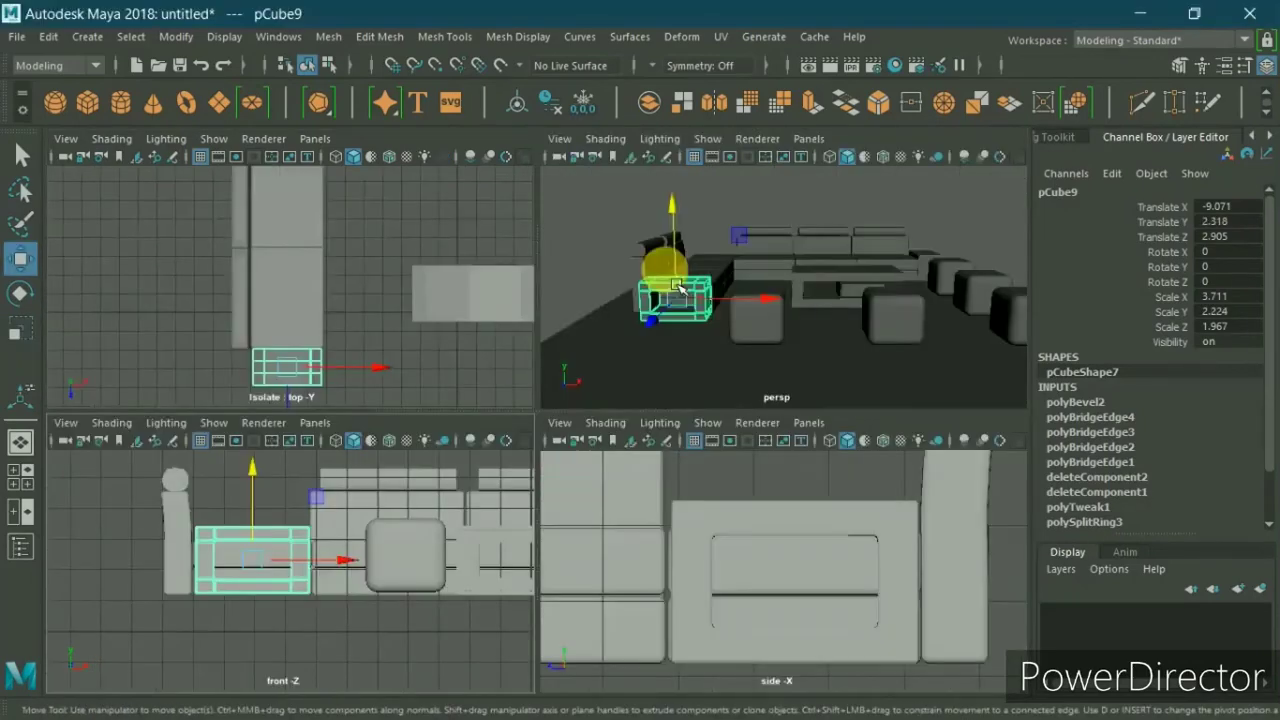
key(space)
click(464, 272)
alt+drag(464, 272, 580, 271)
scroll(585, 300, up, 5)
scroll(585, 285, down, 5)
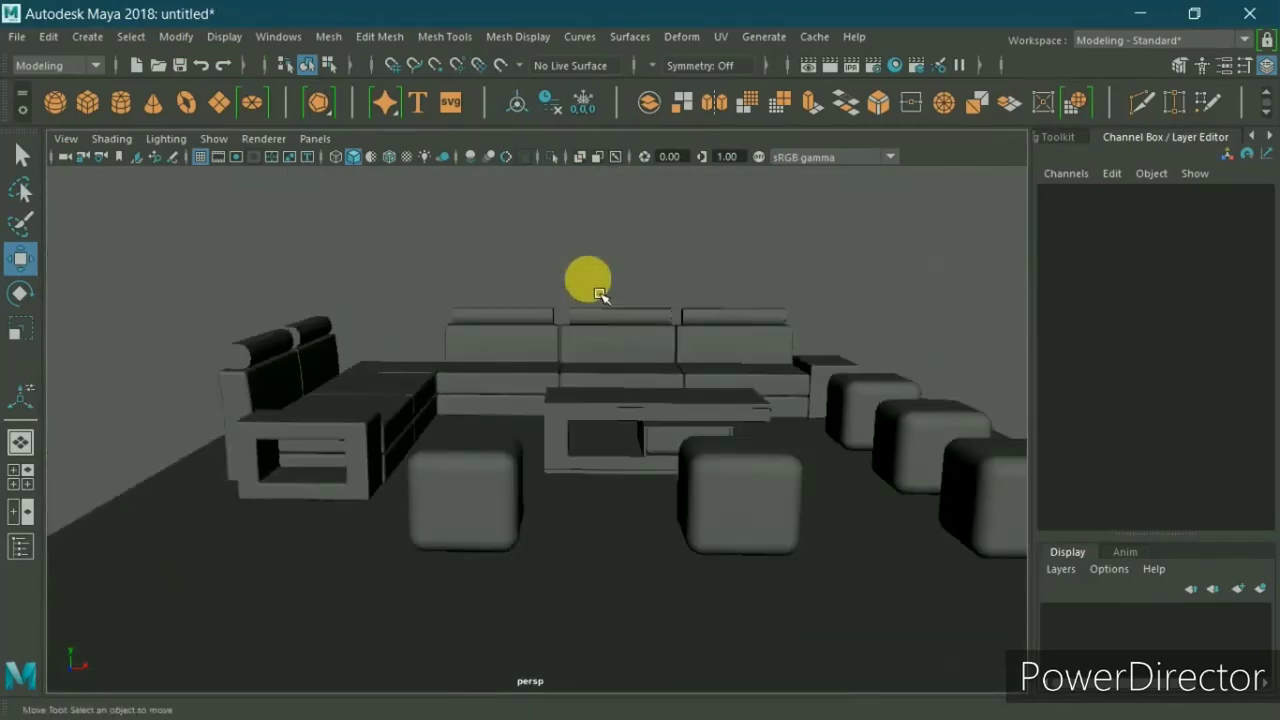
mouse_move(766, 168)
alt+mouse_down()
mouse_move(737, 320)
mouse_move(685, 363)
alt+mouse_up()
mouse_move(820, 320)
alt+mouse_down()
mouse_move(634, 349)
mouse_move(657, 309)
mouse_move(822, 323)
mouse_move(534, 400)
alt+mouse_up()
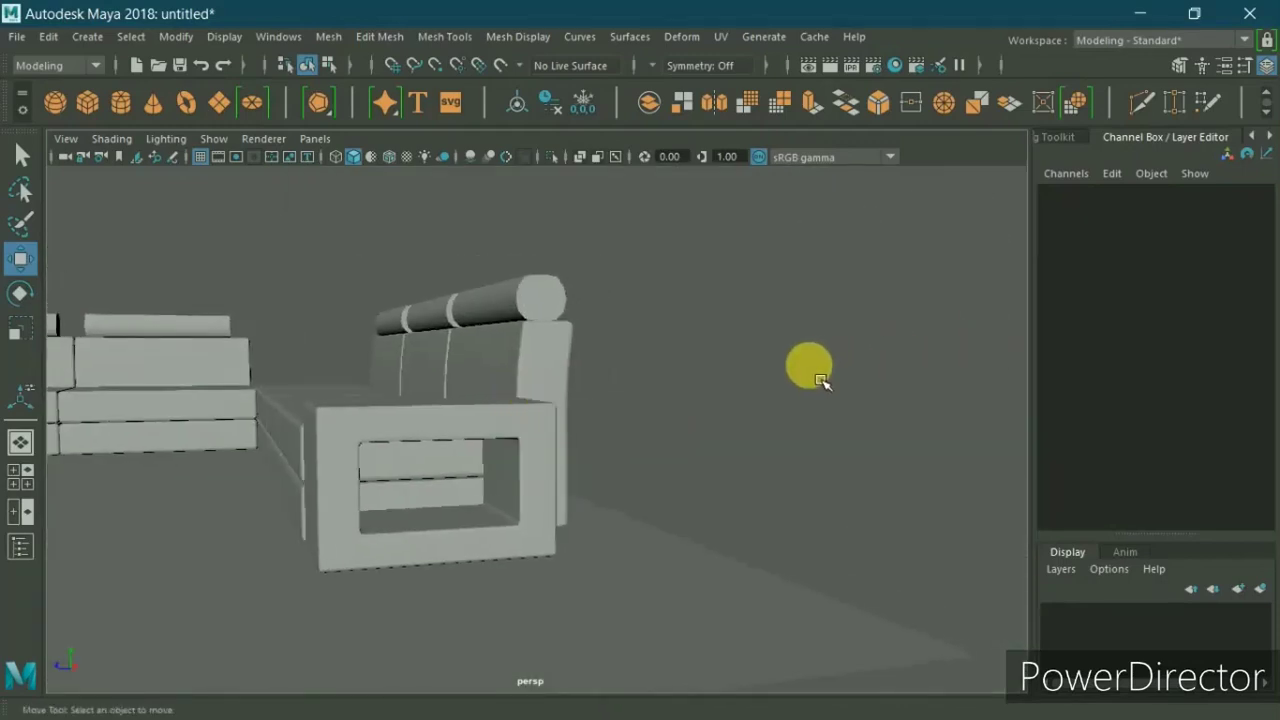
Step: Create a polygon cylinder, isolate it, and give polyCylinder1 15 axis and 4 height subdivisions
click(120, 108)
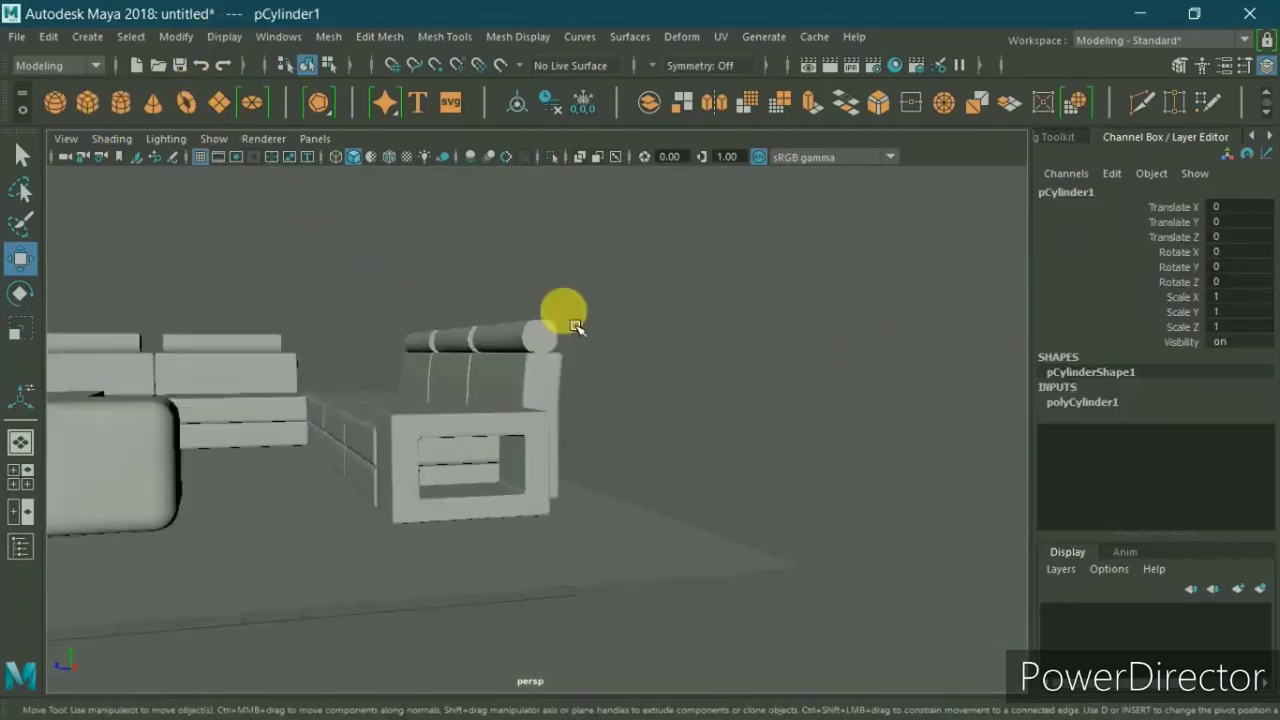
scroll(451, 257, down, 5)
click(551, 158)
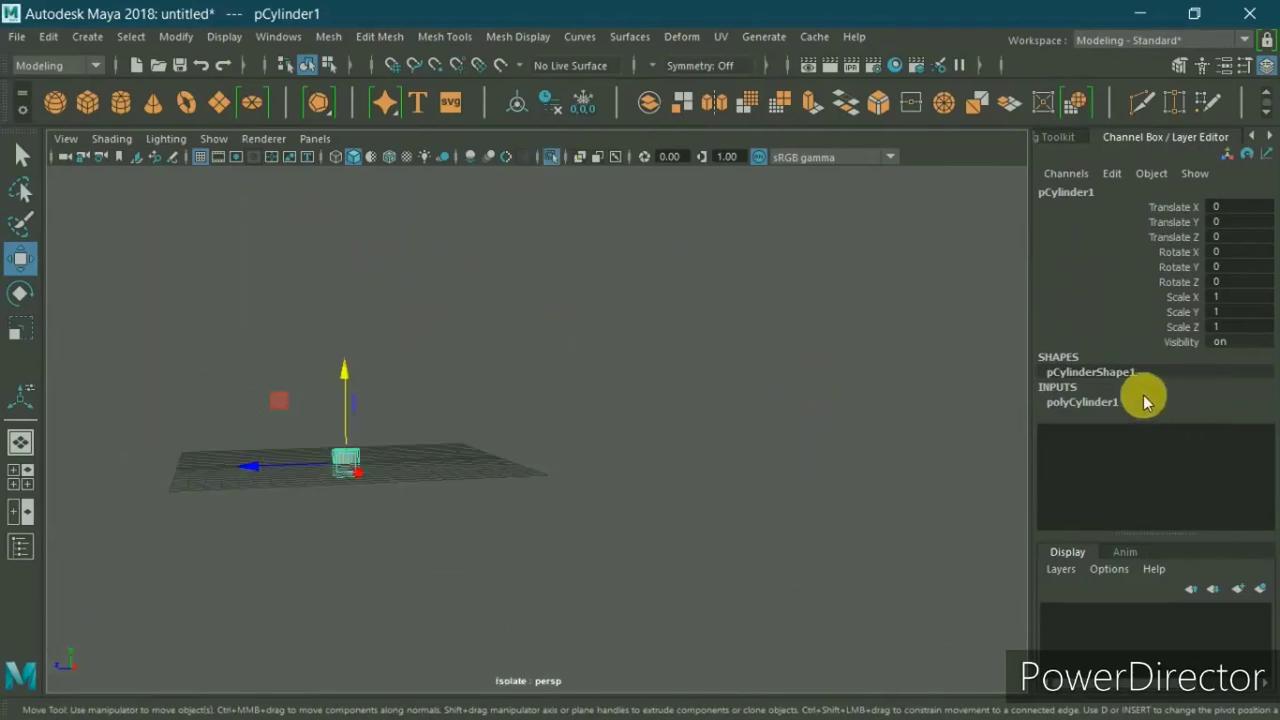
click(1100, 403)
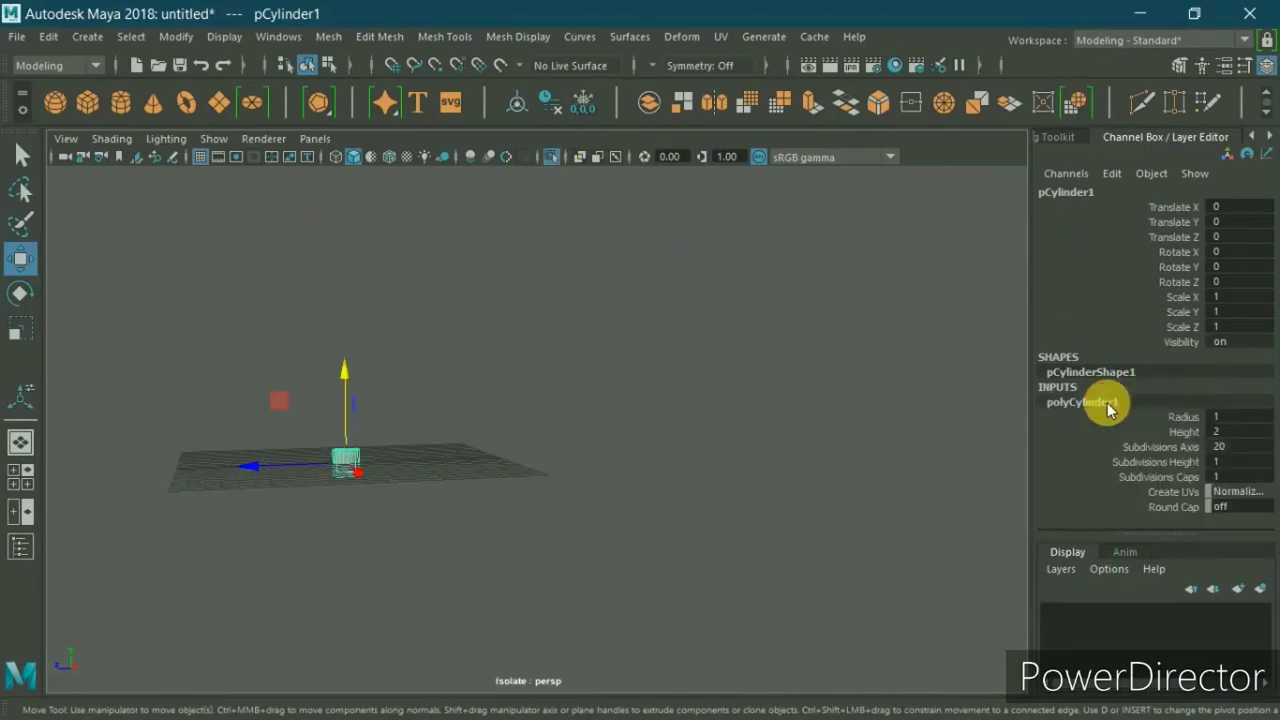
double_click(1238, 463)
text(4)
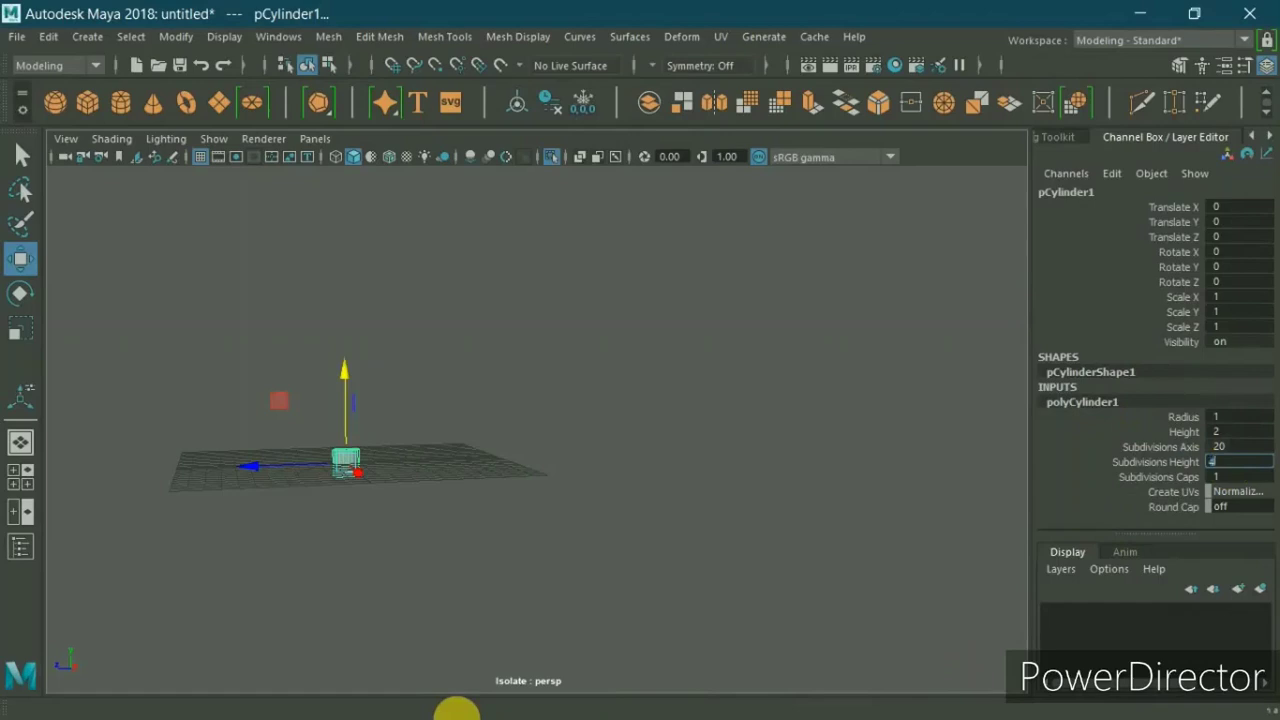
double_click(1245, 448)
text(15)
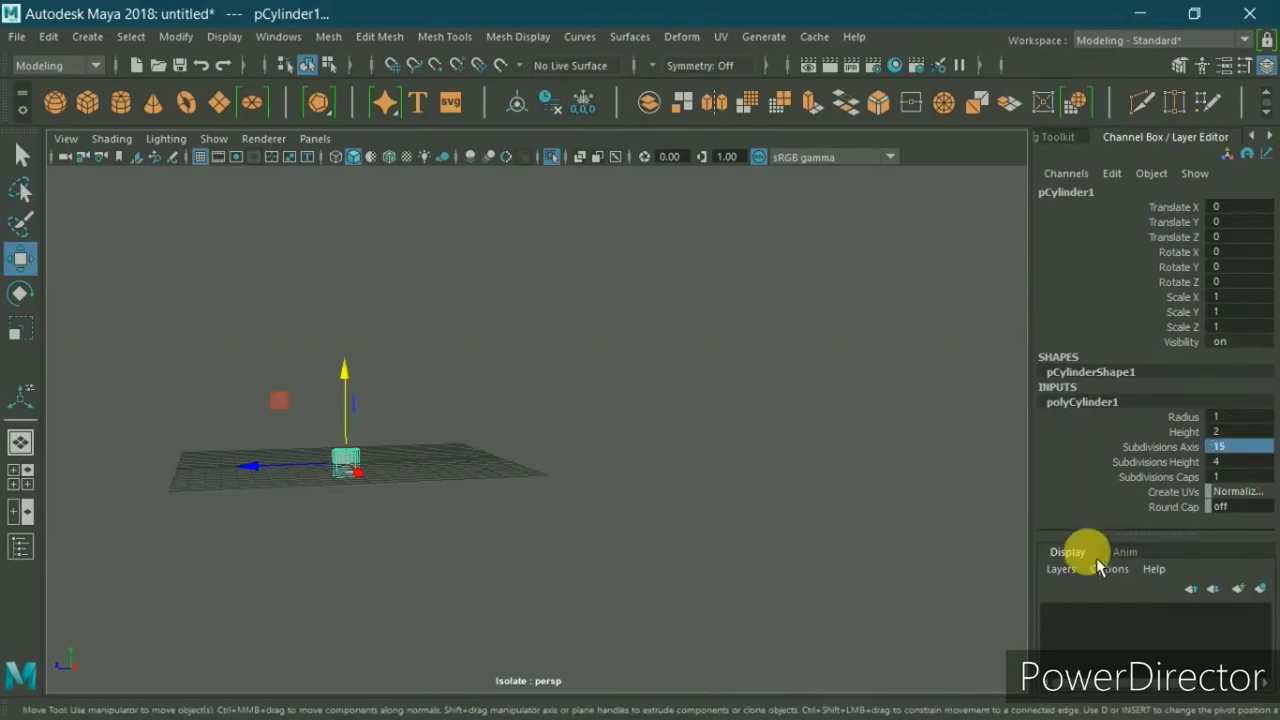
alt+right_drag(549, 449, 579, 479)
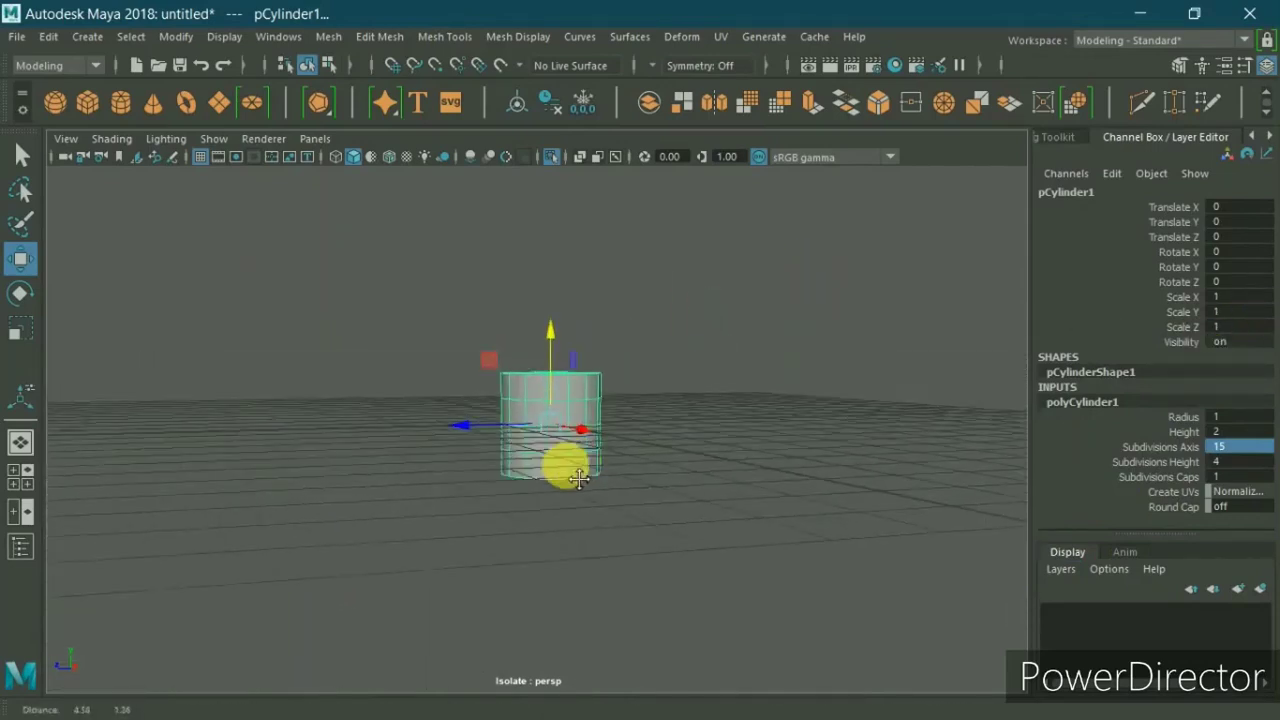
right_drag(651, 200, 594, 234)
Step: Scale the cylinder's bottom and next vertex rings inward to taper its base
scroll(447, 446, up, 5)
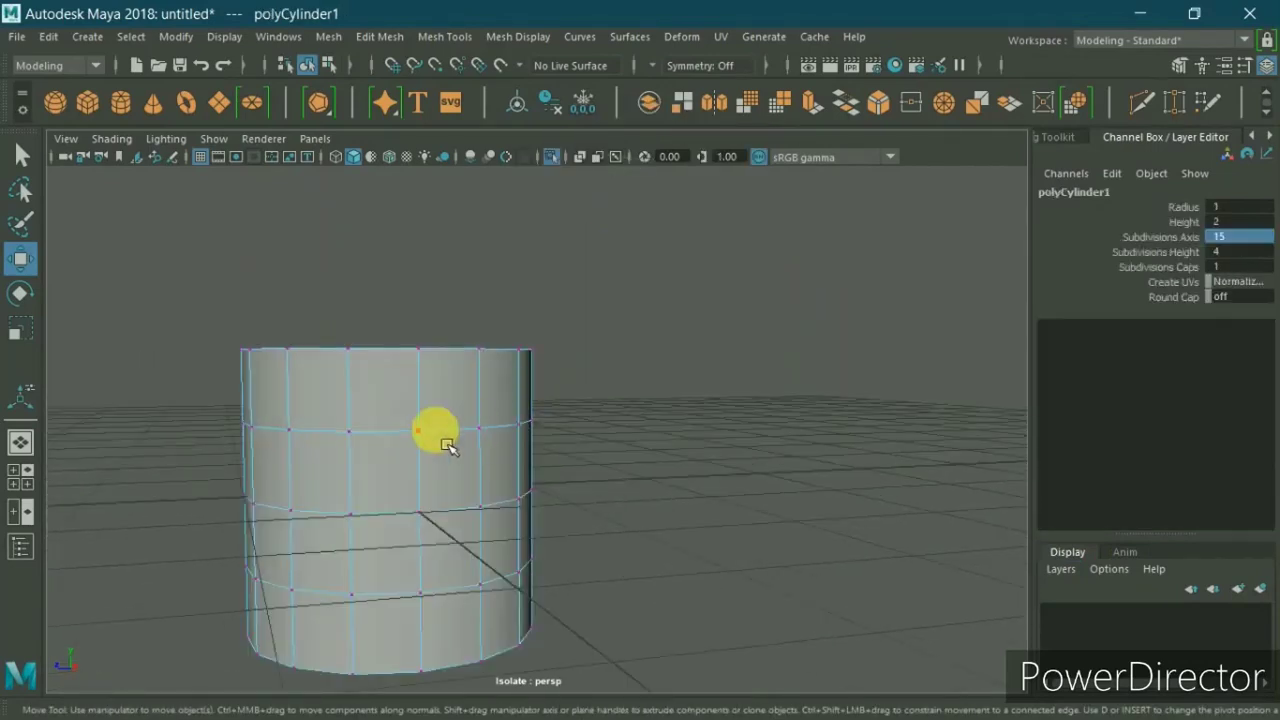
click(428, 430)
shift+double_click(480, 428)
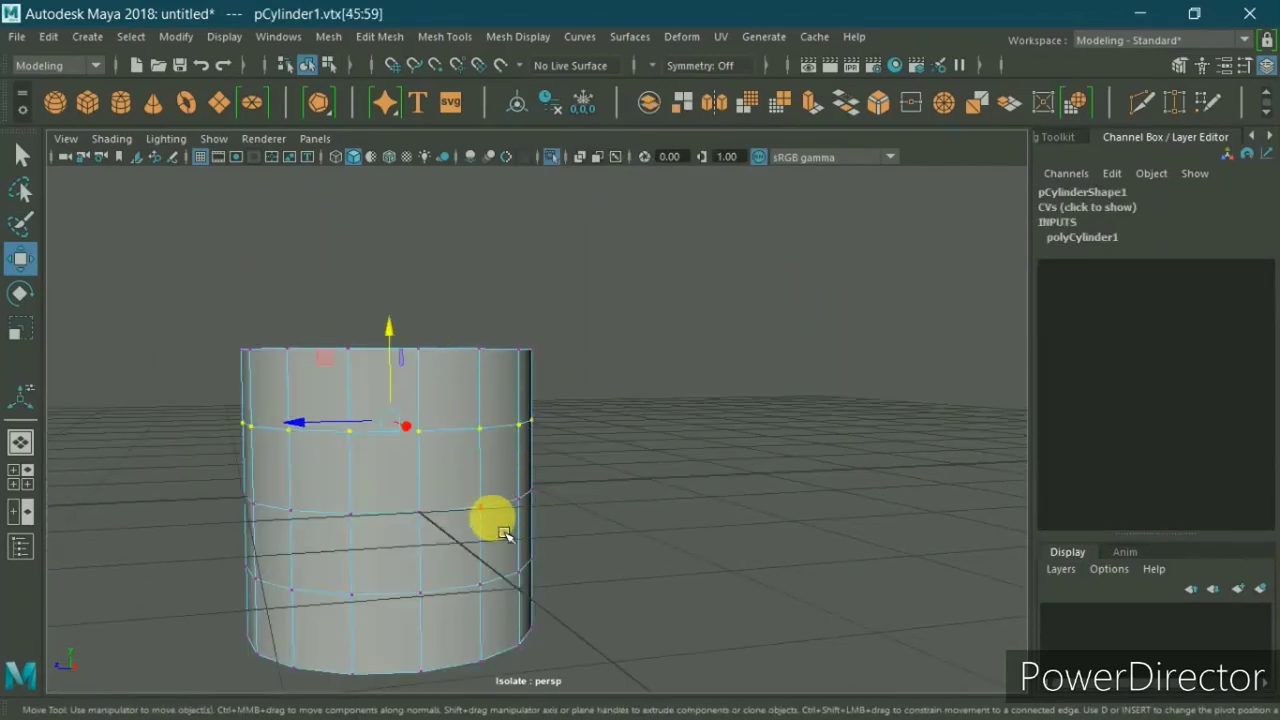
click(358, 533)
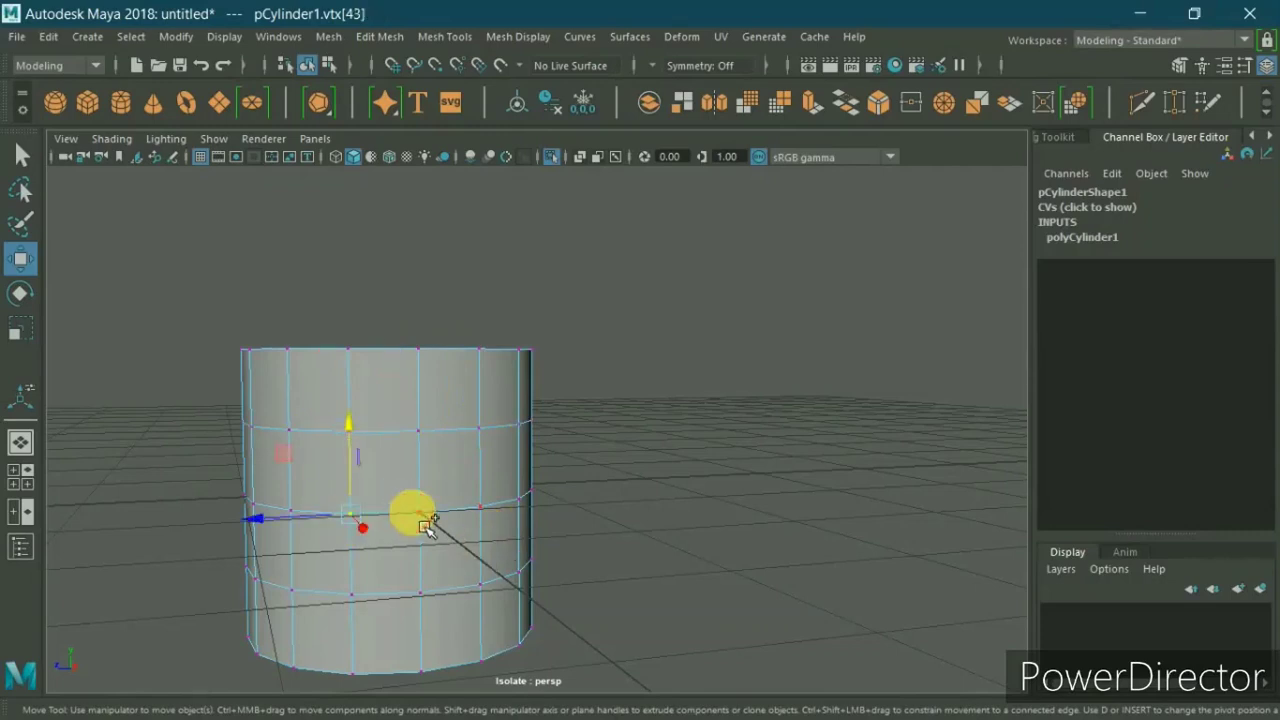
scroll(440, 550, down, 5)
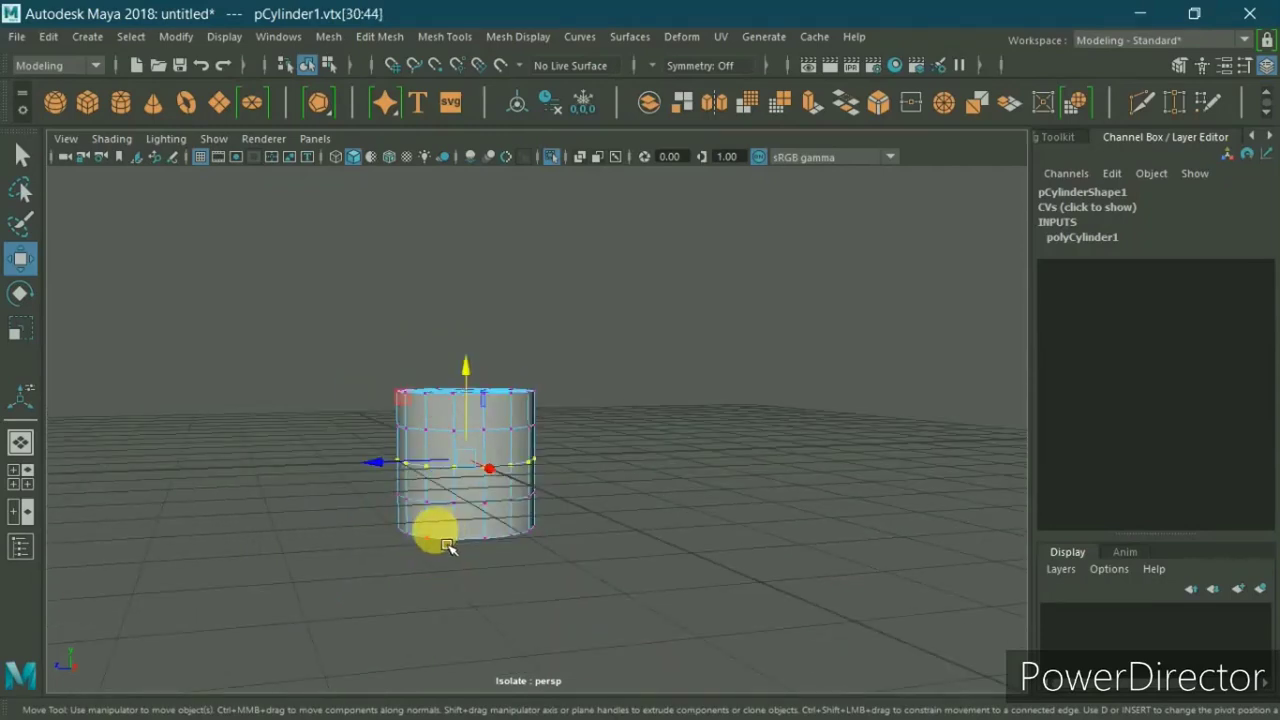
click(447, 545)
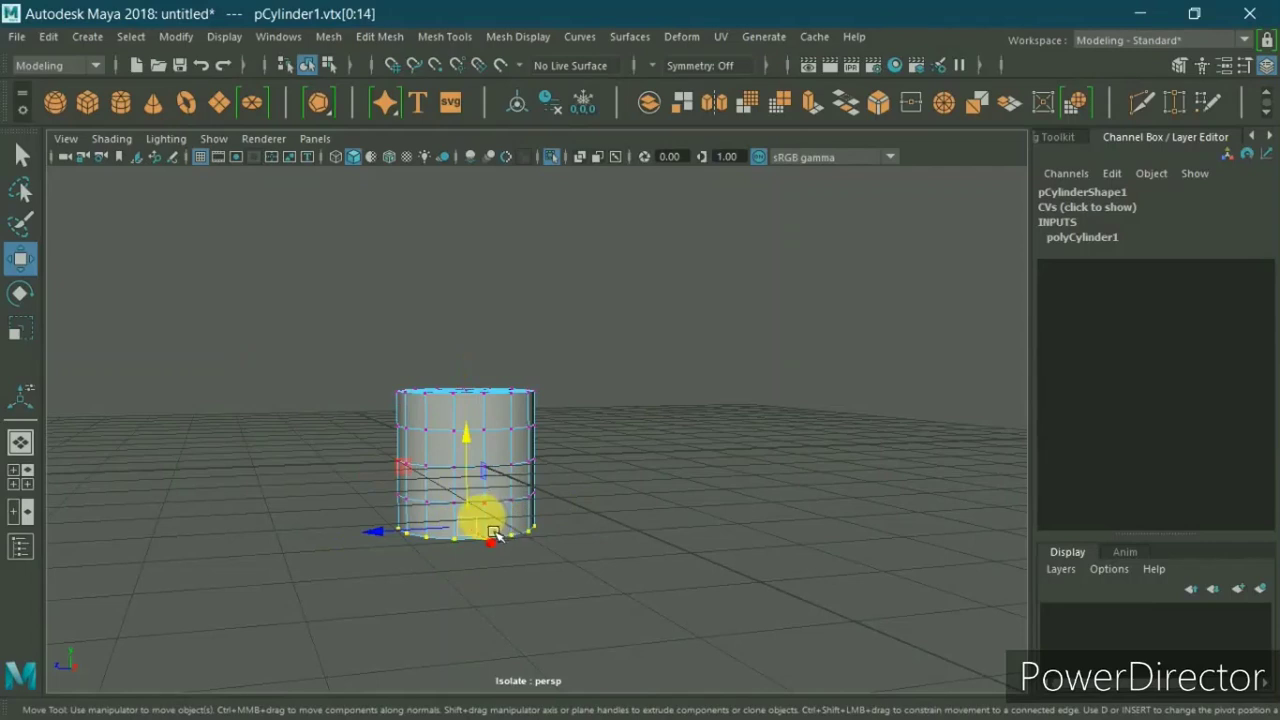
key(r)
drag(494, 533, 478, 540)
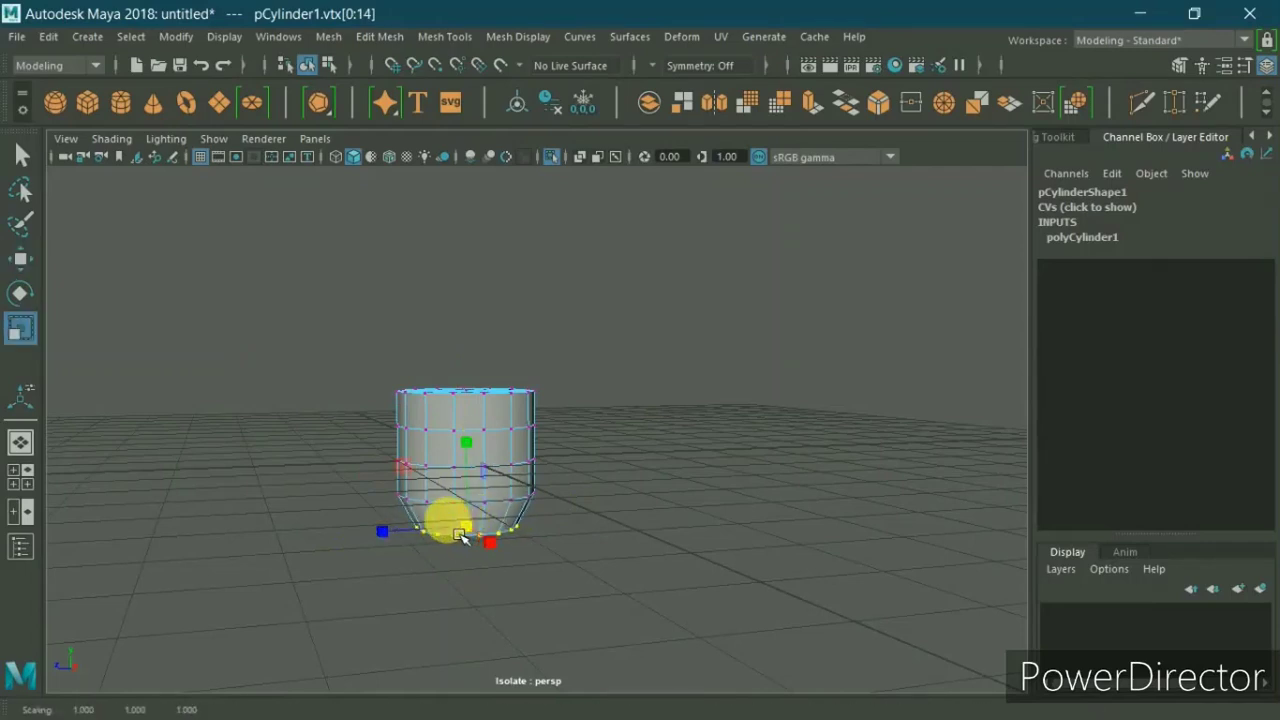
click(448, 513)
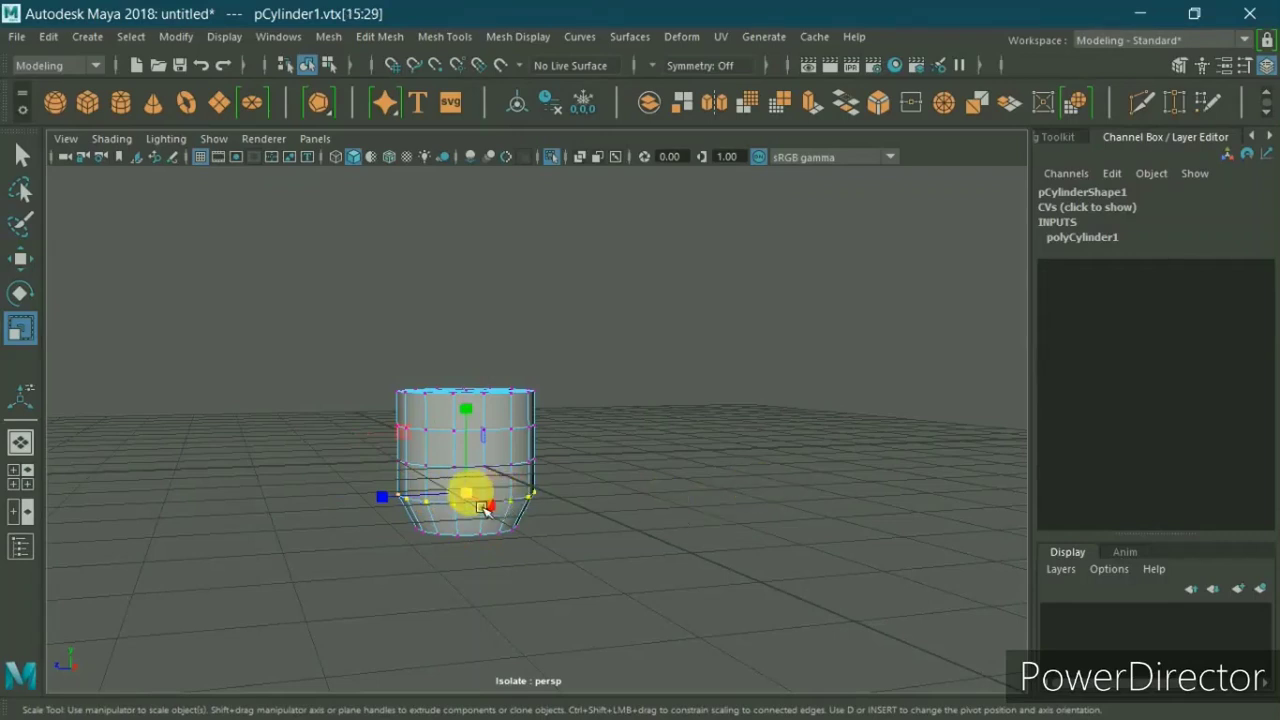
drag(482, 508, 481, 508)
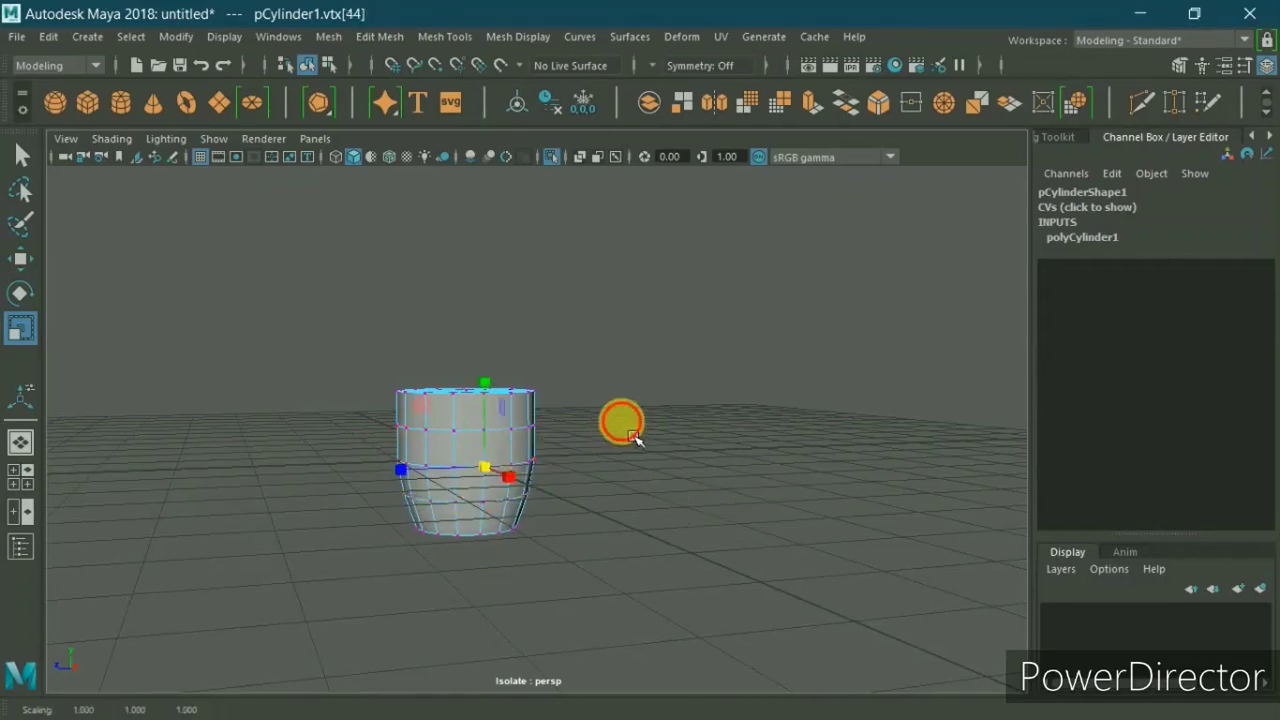
Step: Widen the upper vertex ring and flare the top rim outward into a cup shape
click(620, 422)
click(461, 489)
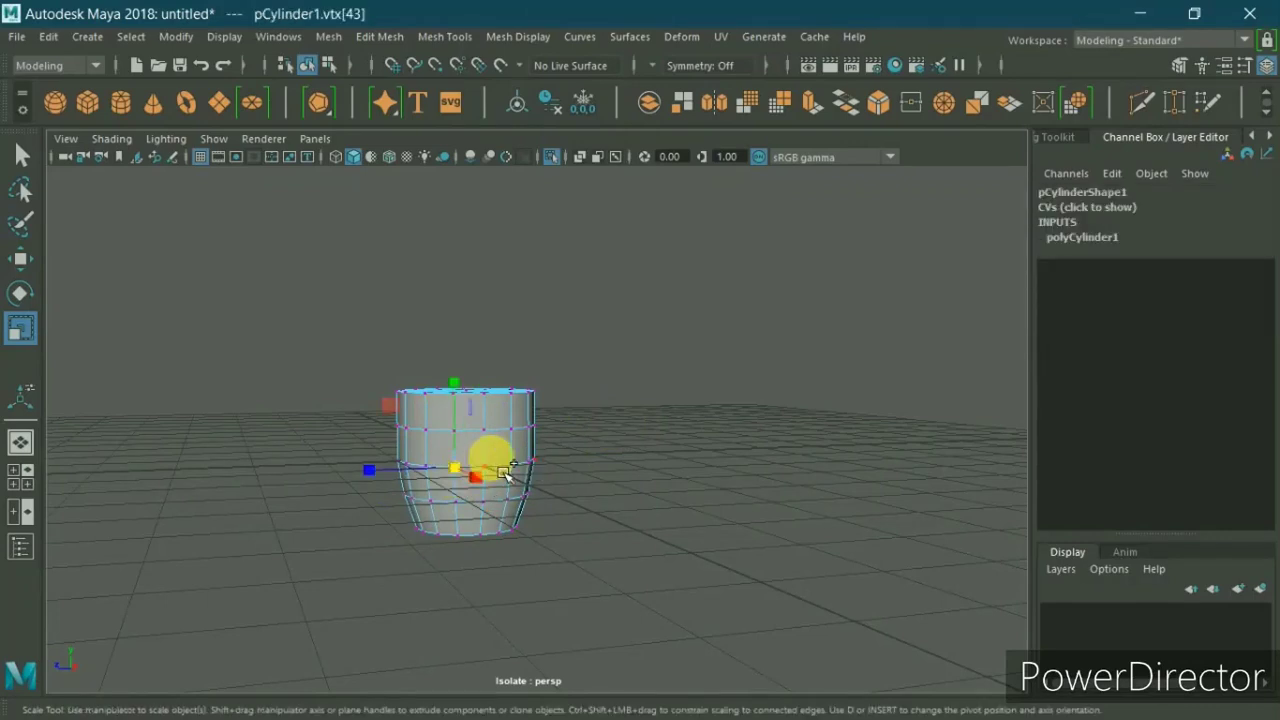
drag(481, 479, 480, 479)
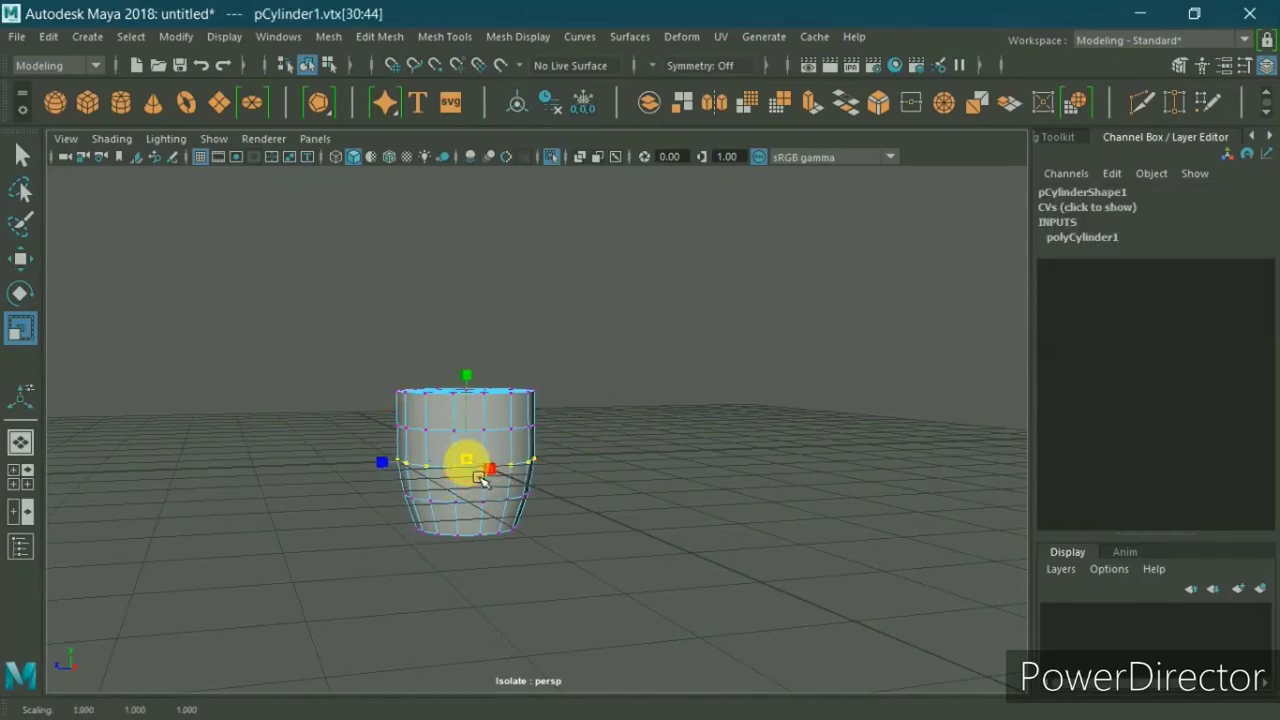
scroll(846, 514, up, 4)
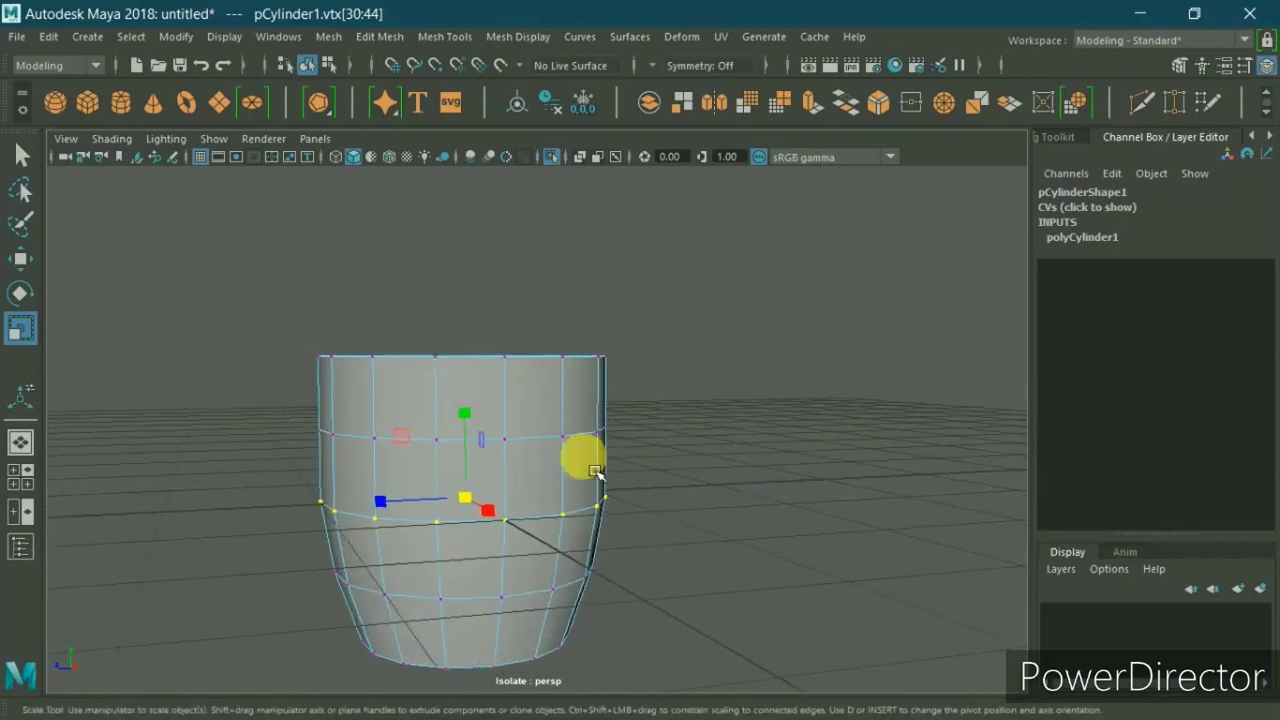
double_click(560, 438)
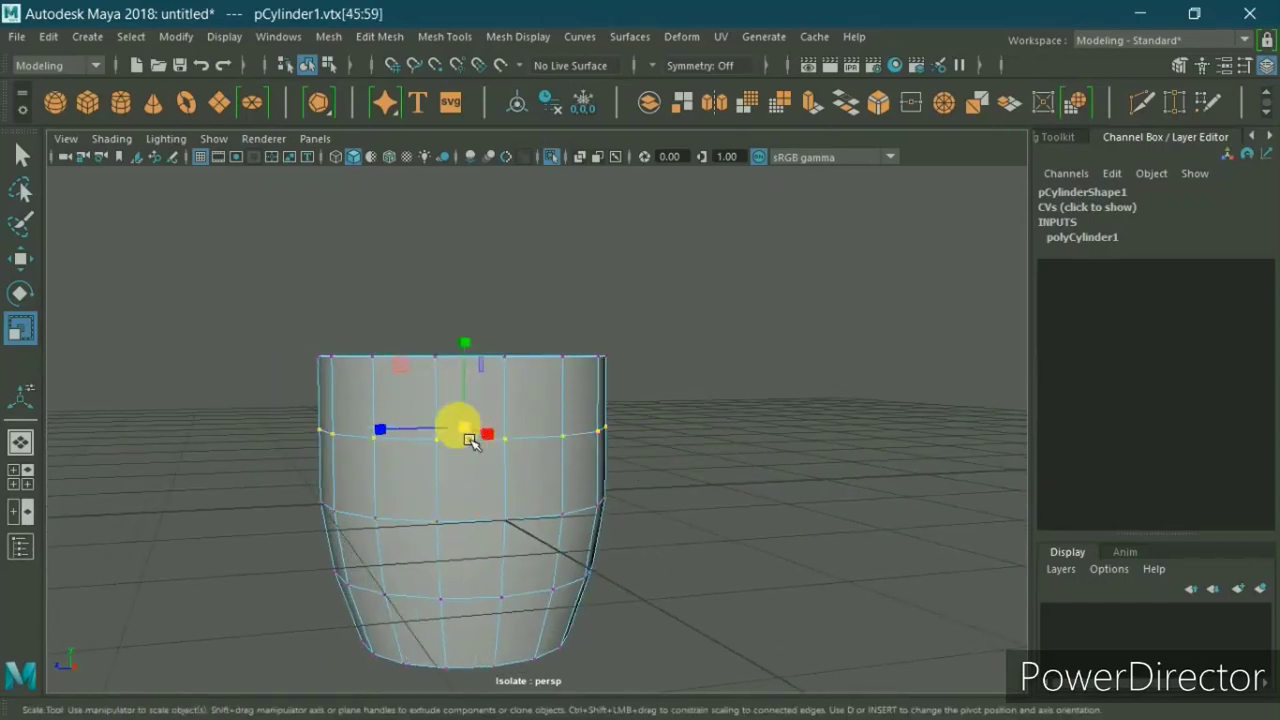
drag(470, 441, 485, 438)
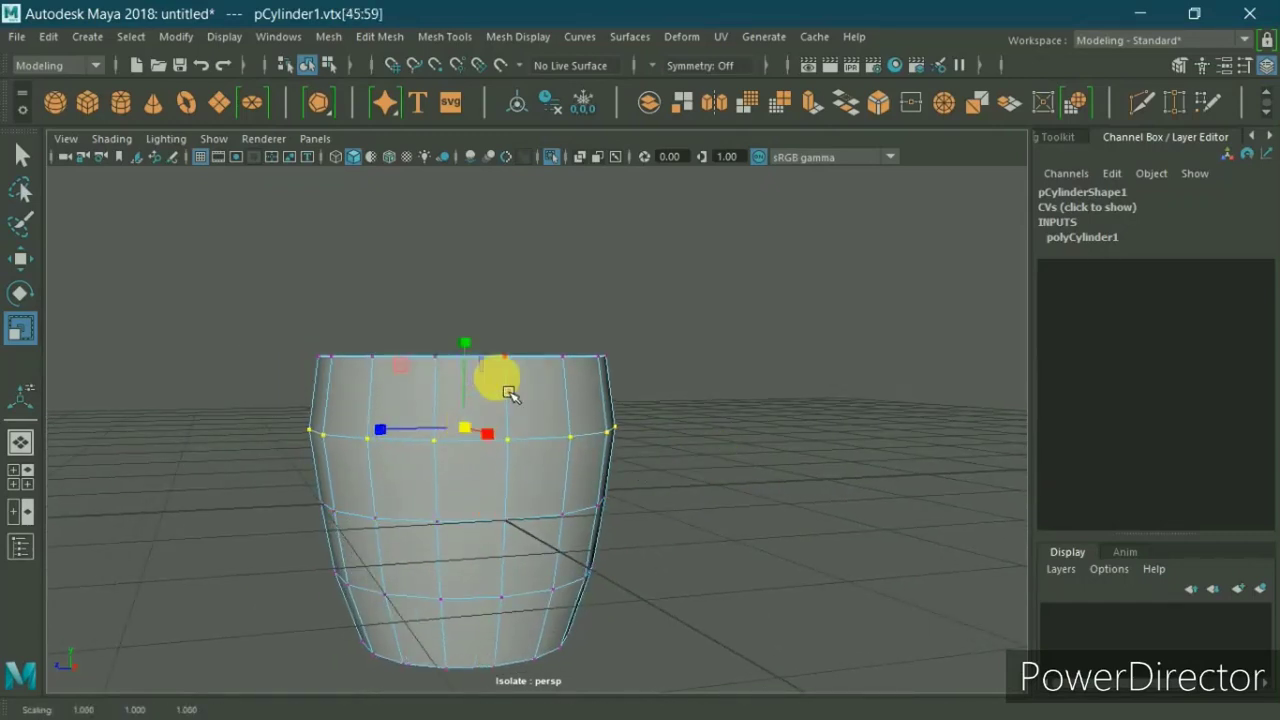
click(541, 386)
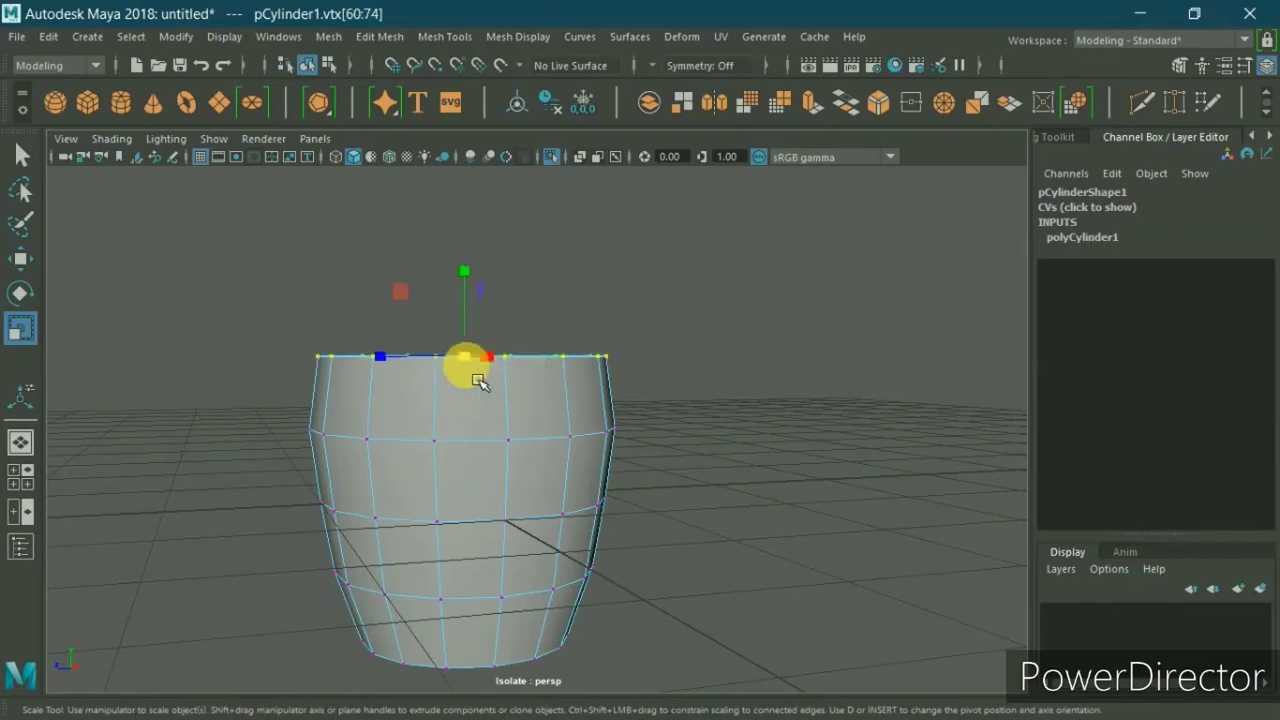
drag(478, 381, 481, 375)
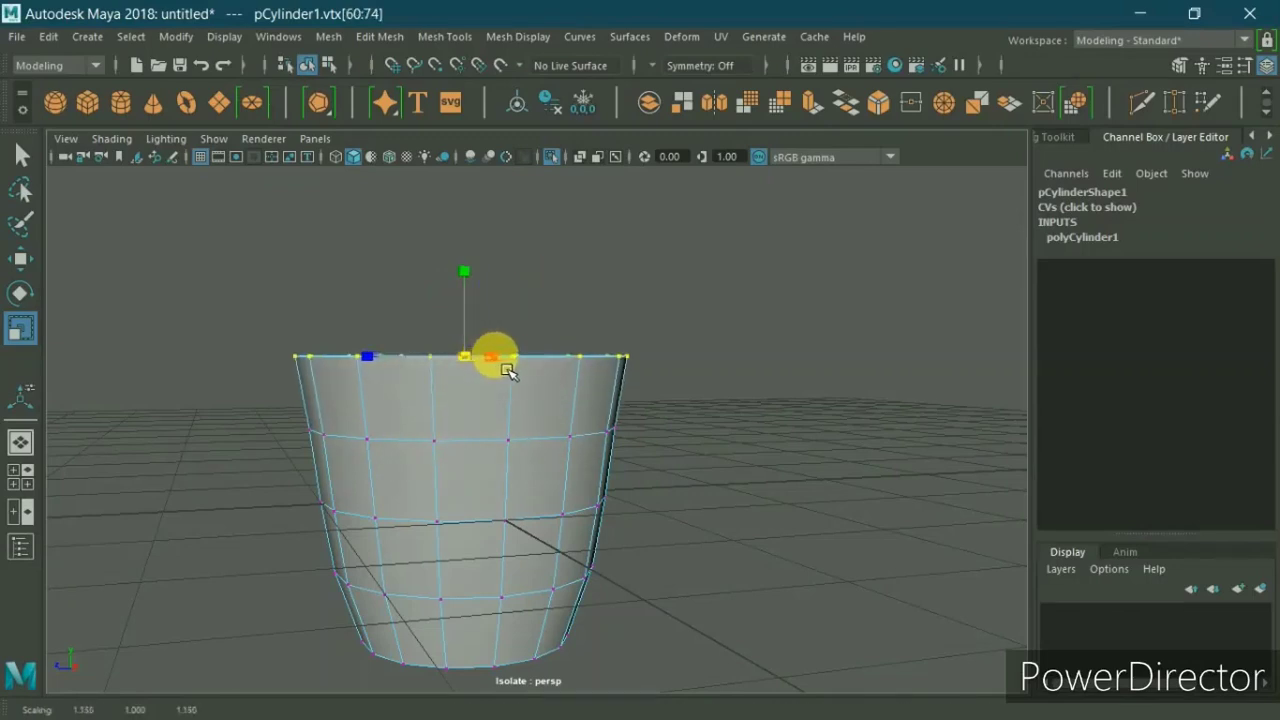
mouse_move(510, 371)
alt+mouse_down()
mouse_move(628, 363)
mouse_move(594, 457)
mouse_move(611, 417)
mouse_move(619, 459)
alt+mouse_up()
Step: Select the cylinder's bottom rim vertices and scale them inward to narrow the base
scroll(528, 471, up, 2)
click(490, 511)
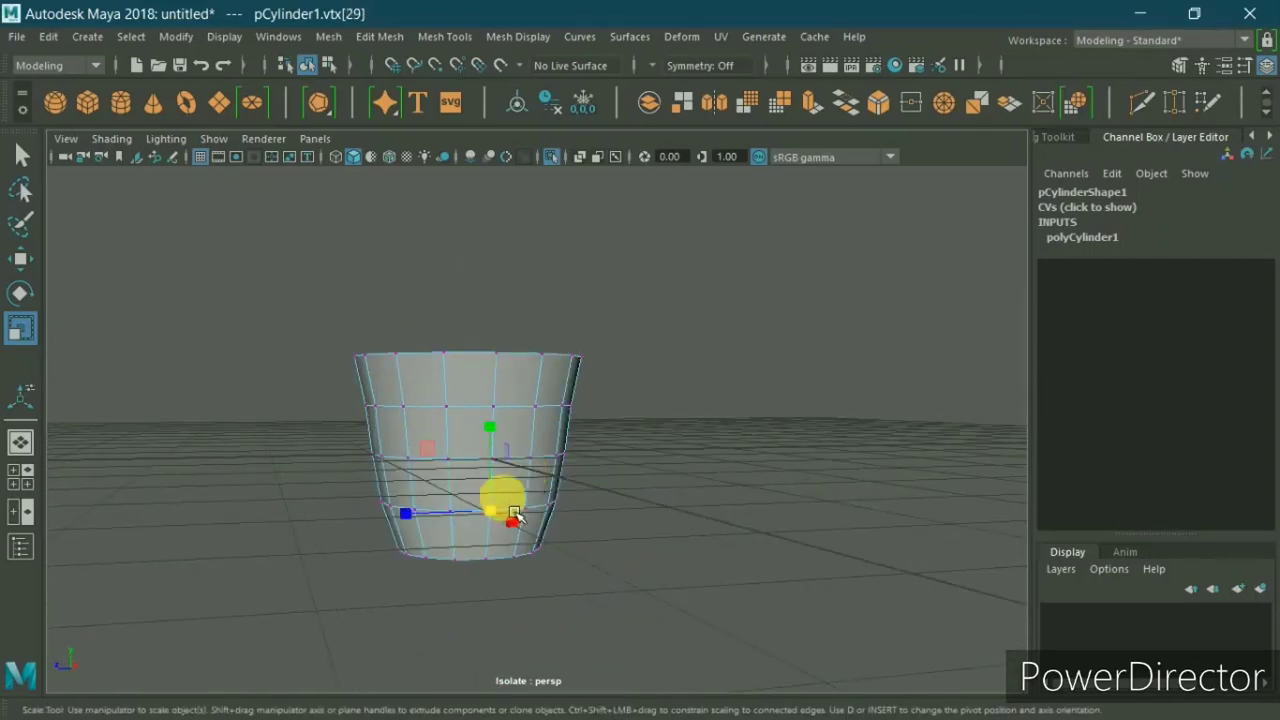
drag(512, 520, 531, 511)
shift+click(547, 512)
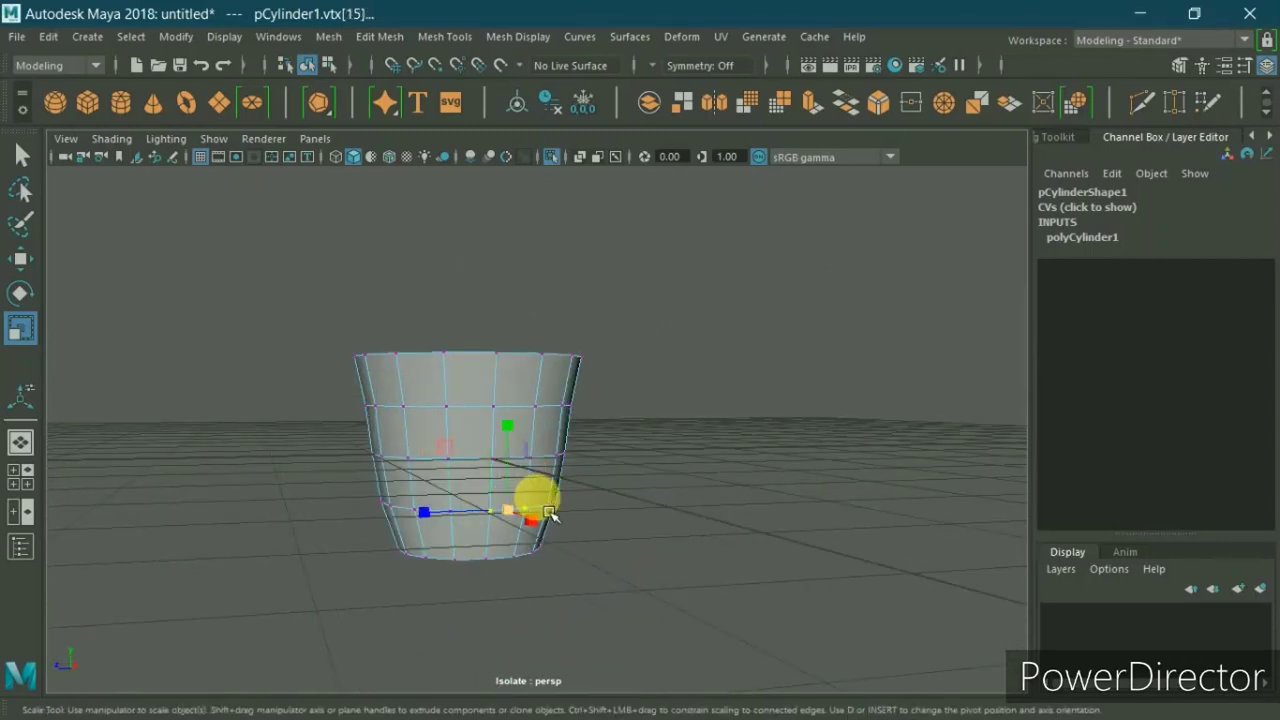
shift+double_click(555, 512)
click(474, 513)
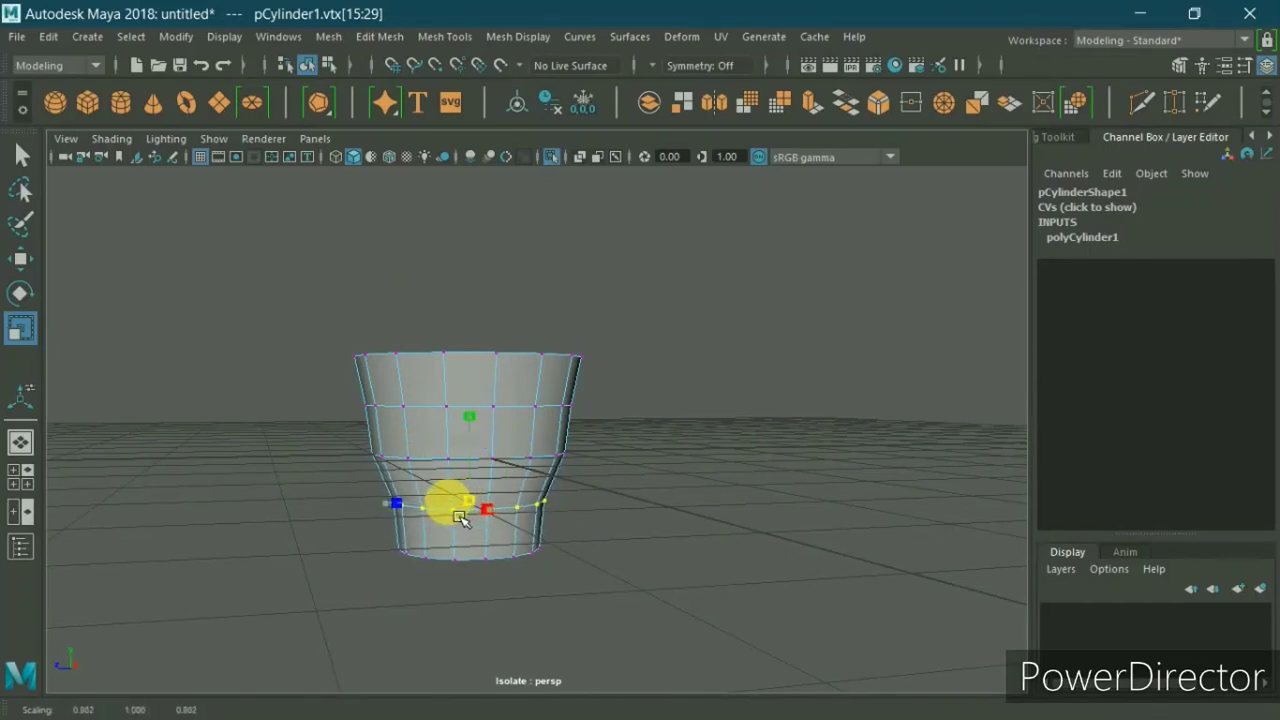
click(455, 558)
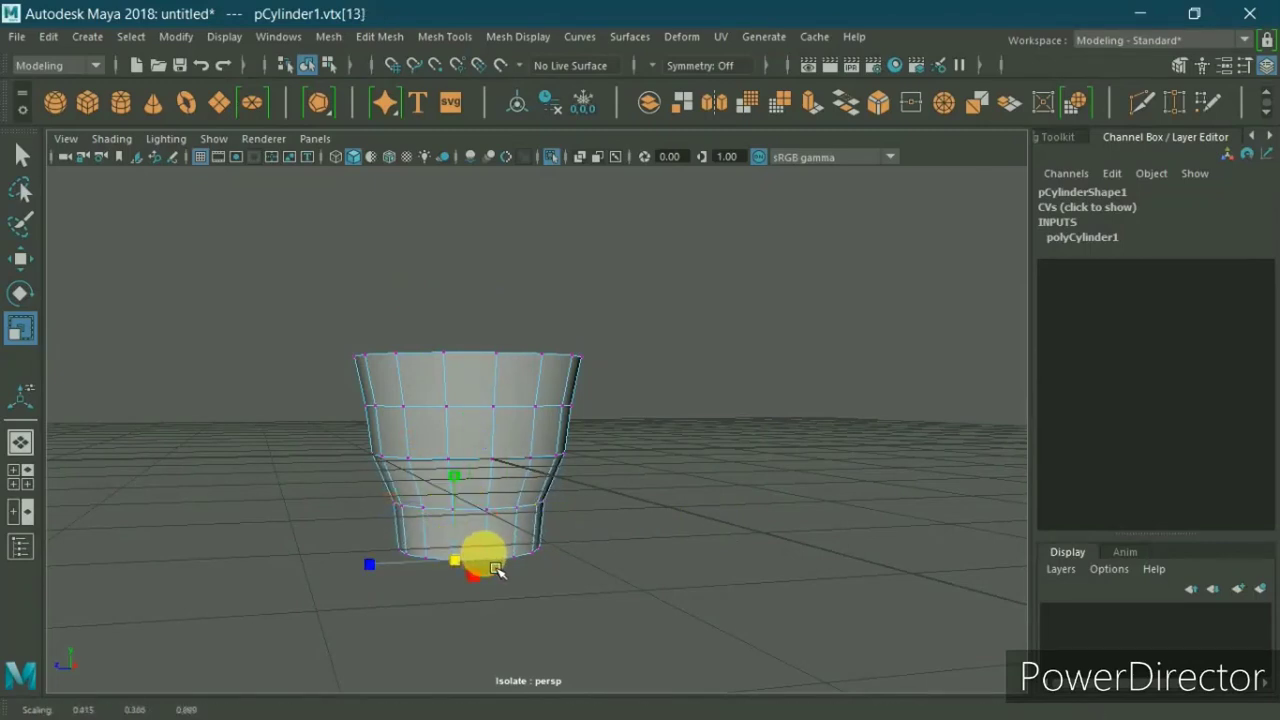
shift+click(524, 560)
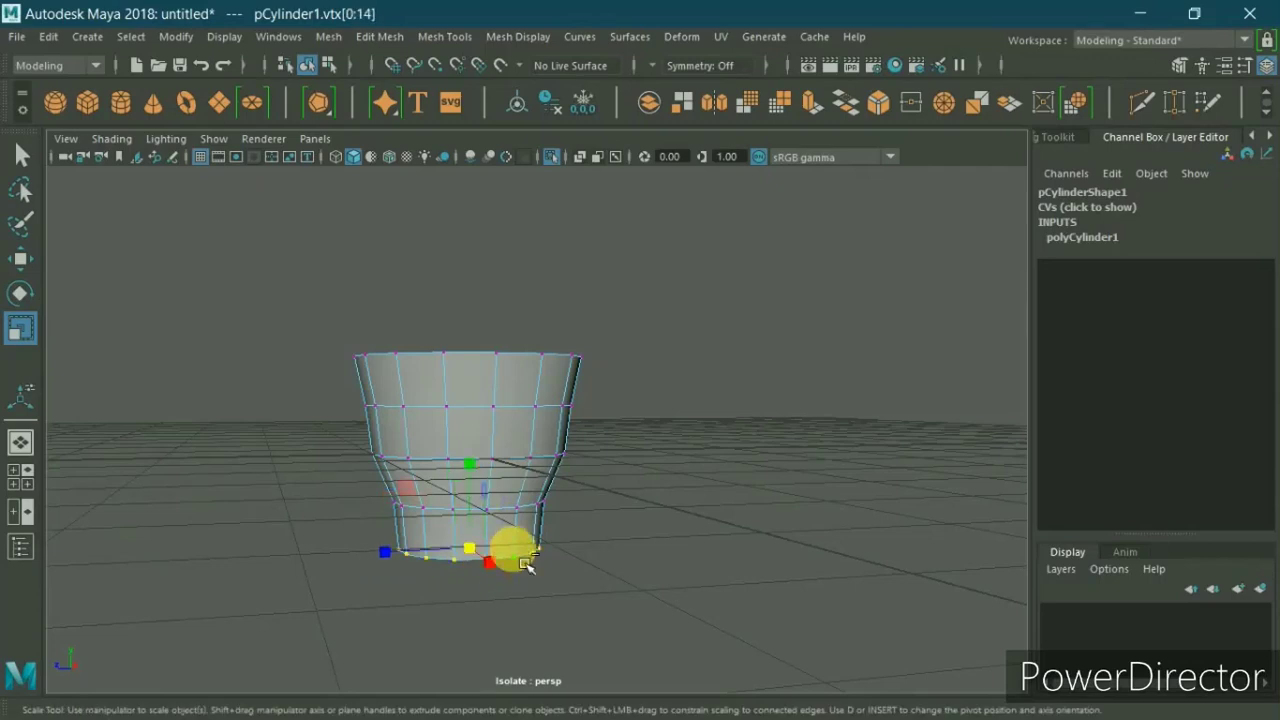
drag(490, 562, 483, 557)
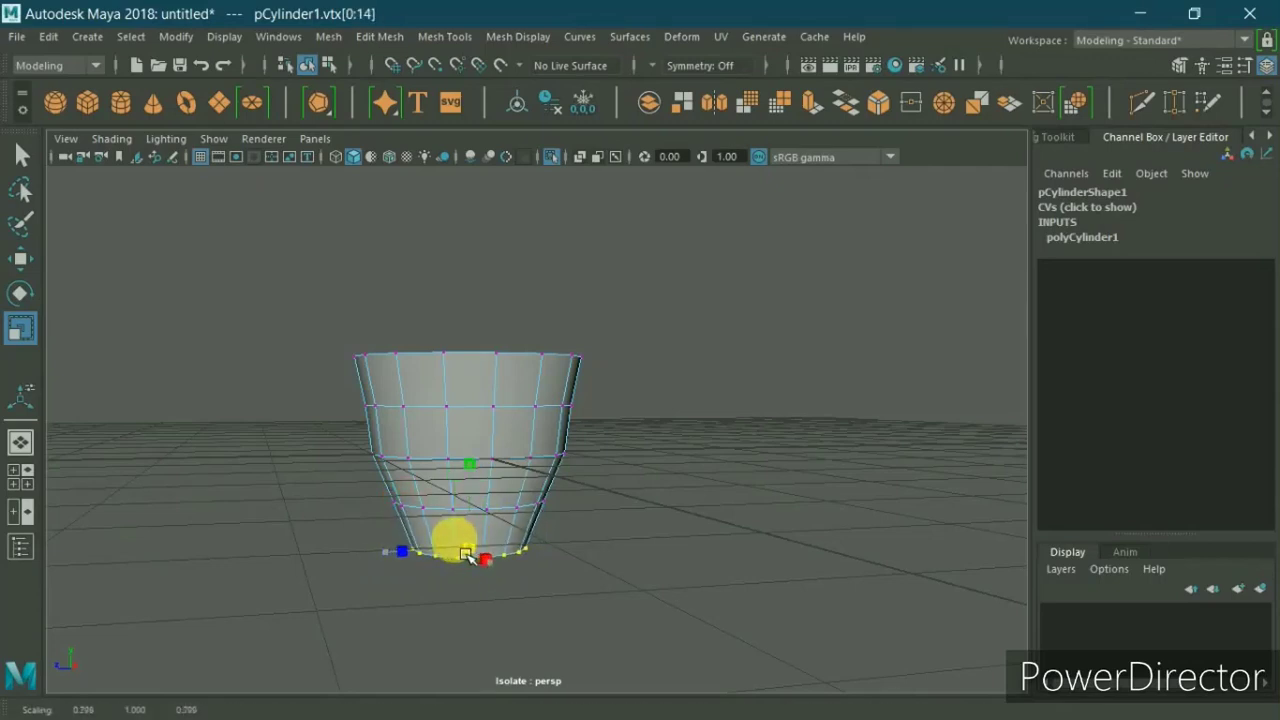
Step: Adjust the widths of the middle and upper vertex rings of the cylinder
click(545, 463)
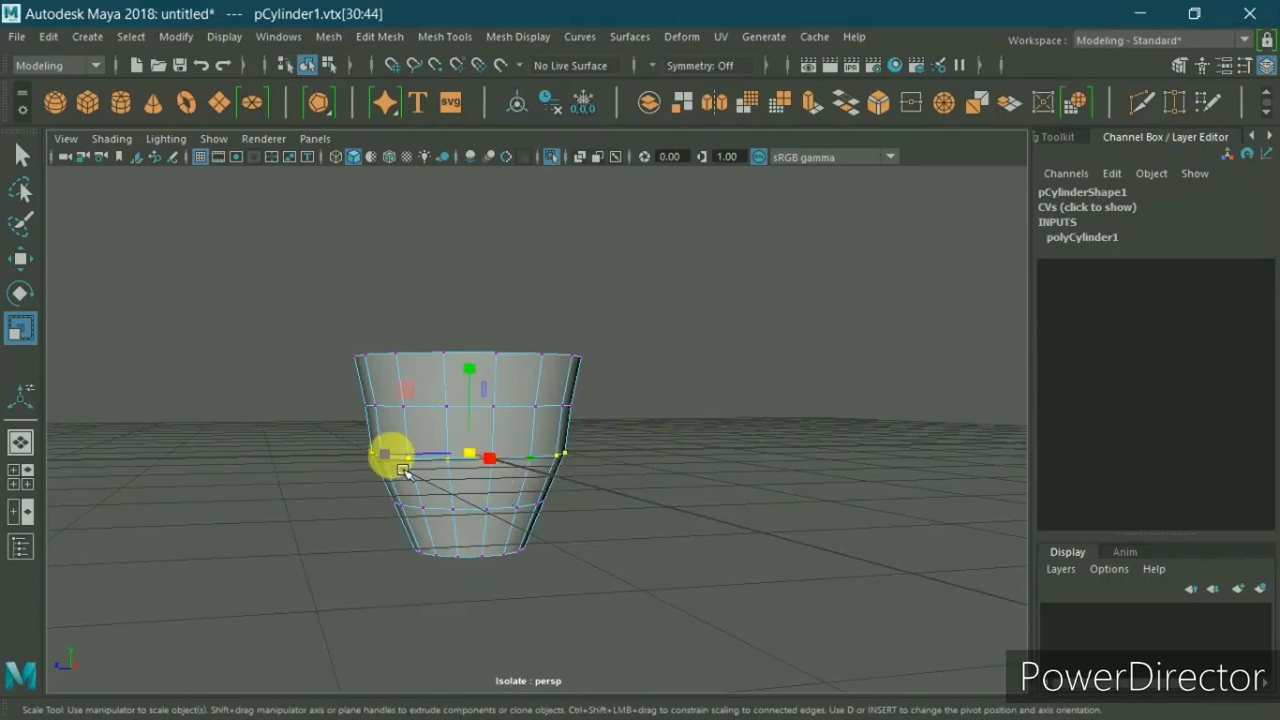
drag(476, 462, 470, 474)
click(439, 461)
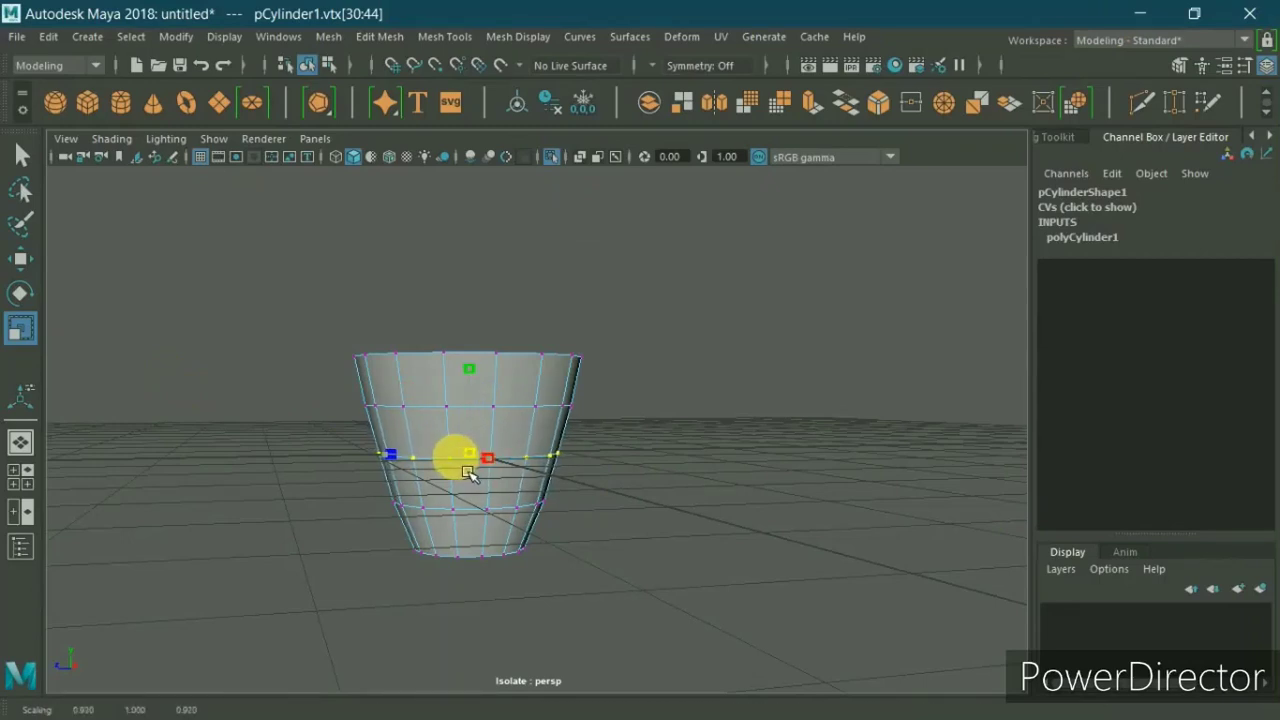
click(580, 420)
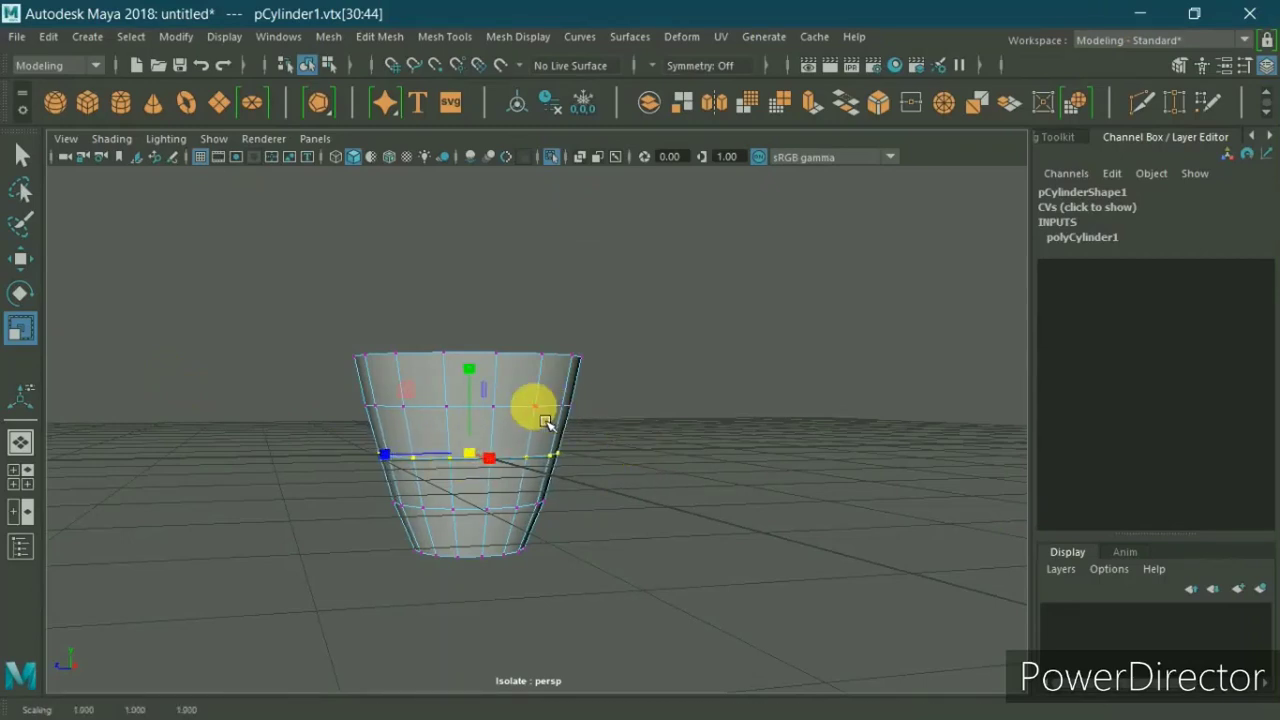
click(552, 410)
click(486, 401)
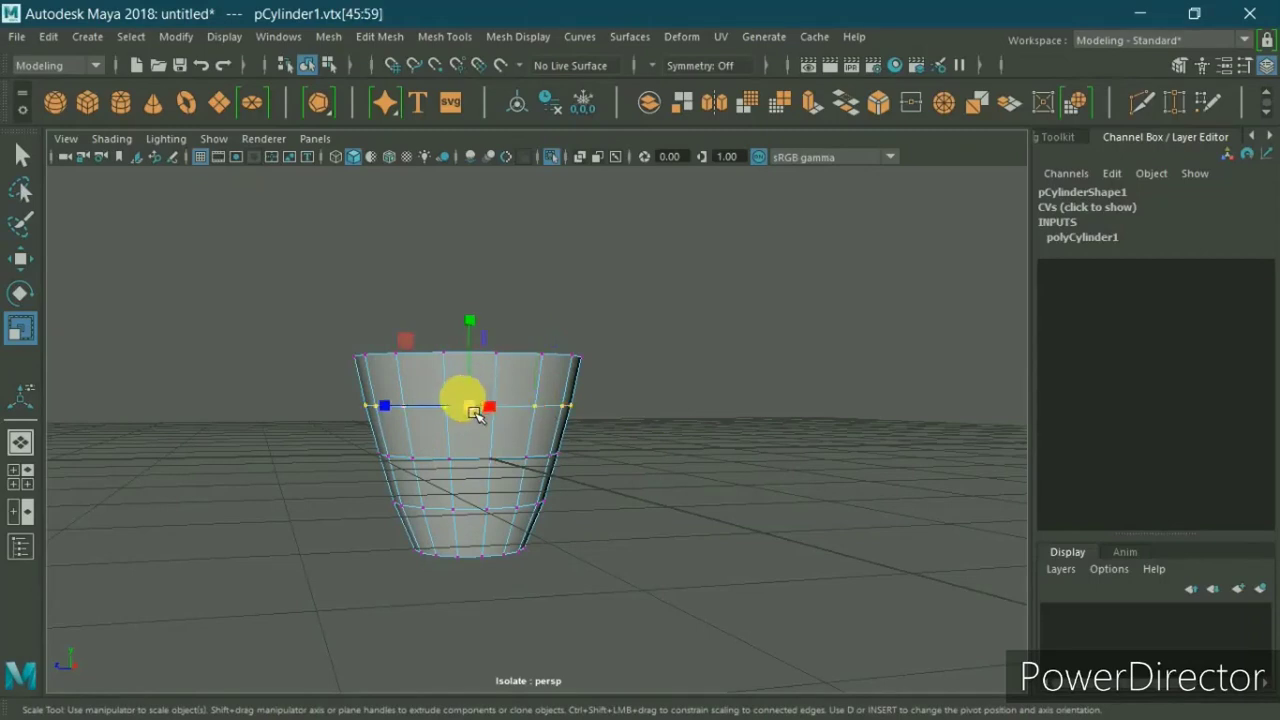
drag(476, 415, 477, 416)
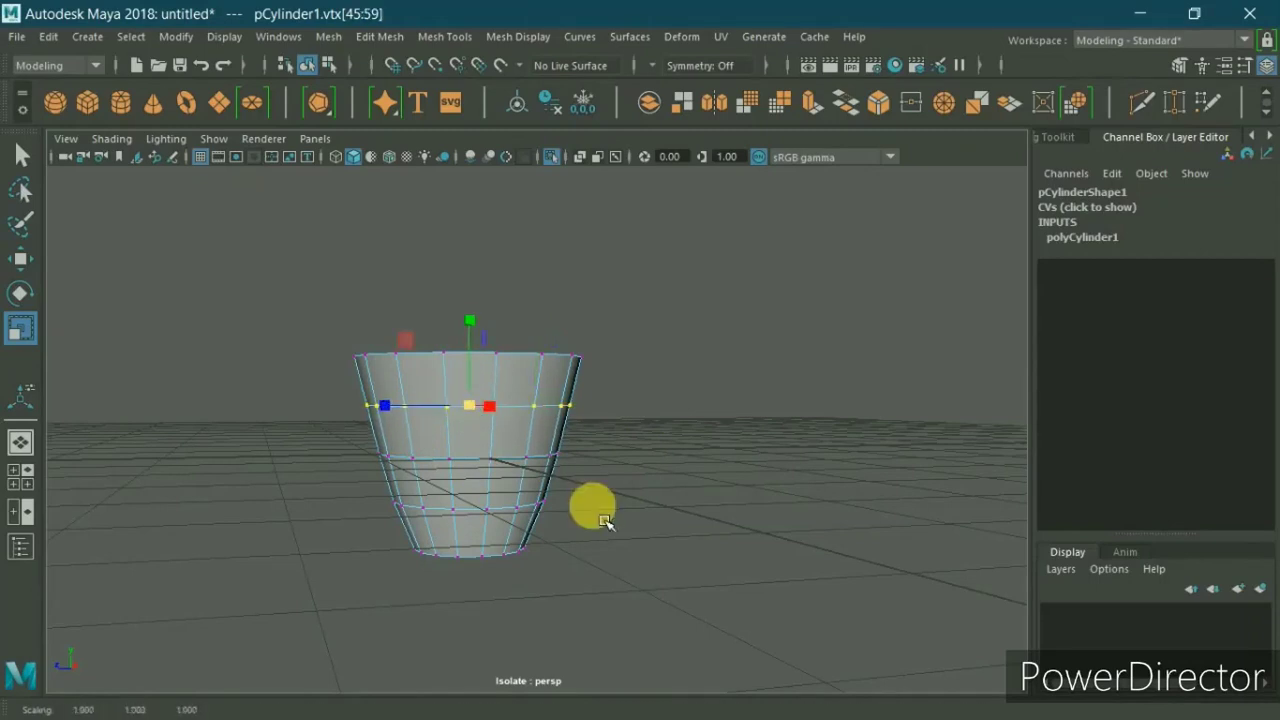
Step: In object mode, scale the whole cylinder down to about 0.342, 0.342, 0.287 as a small leg
right_drag(592, 170, 677, 134)
mouse_move(469, 453)
mouse_down()
mouse_move(369, 457)
mouse_move(471, 400)
mouse_move(490, 413)
mouse_move(470, 440)
mouse_move(443, 440)
mouse_up()
key(space)
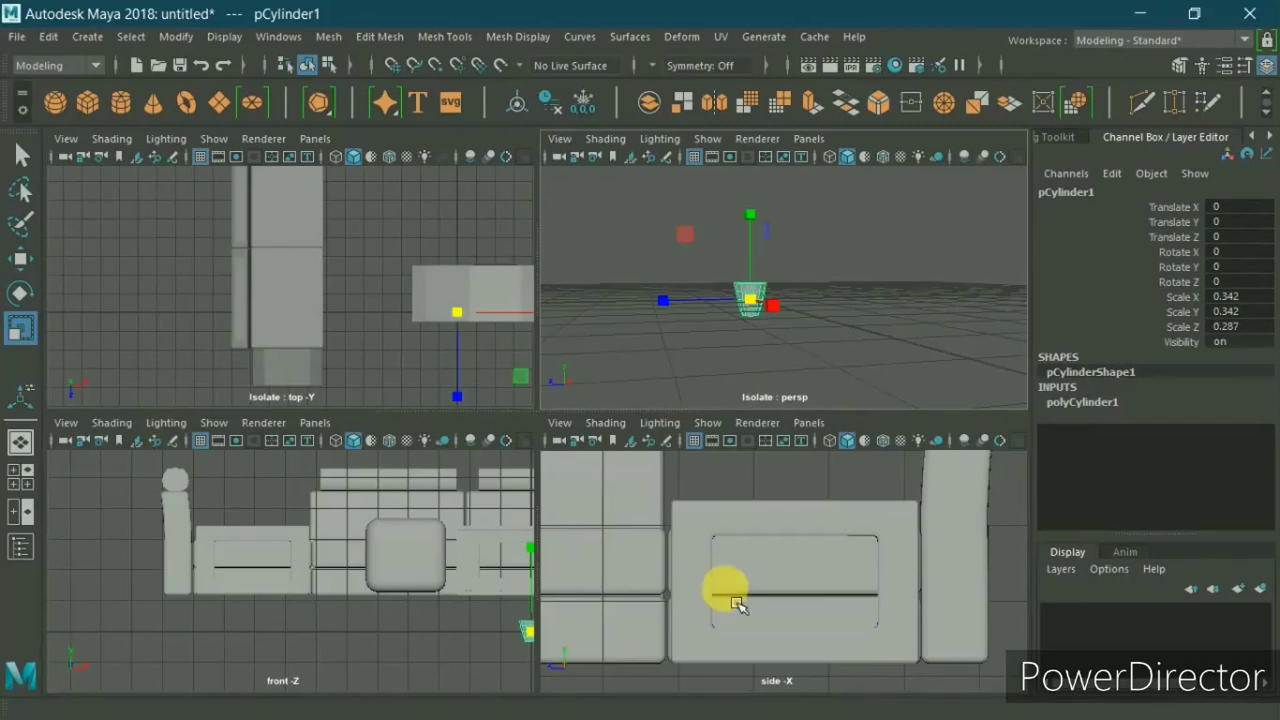
key(space)
scroll(690, 530, down, 5)
scroll(600, 500, down, 3)
scroll(583, 515, up, 5)
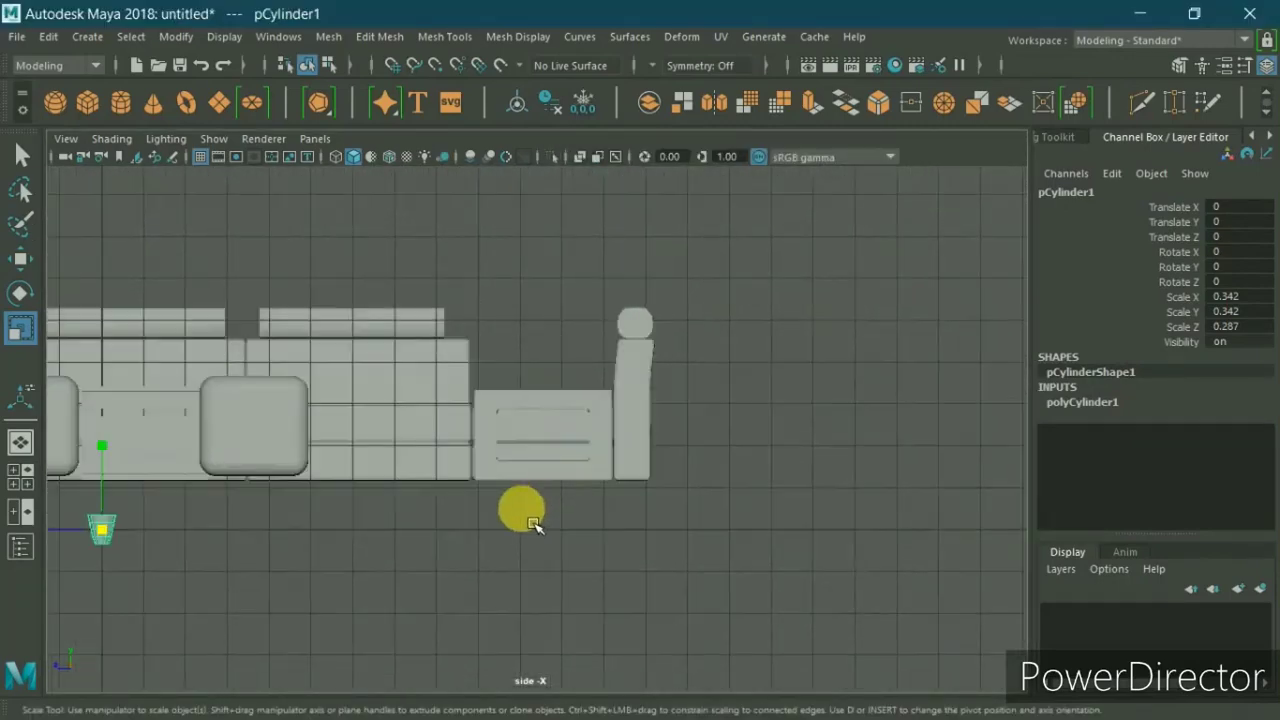
key(space)
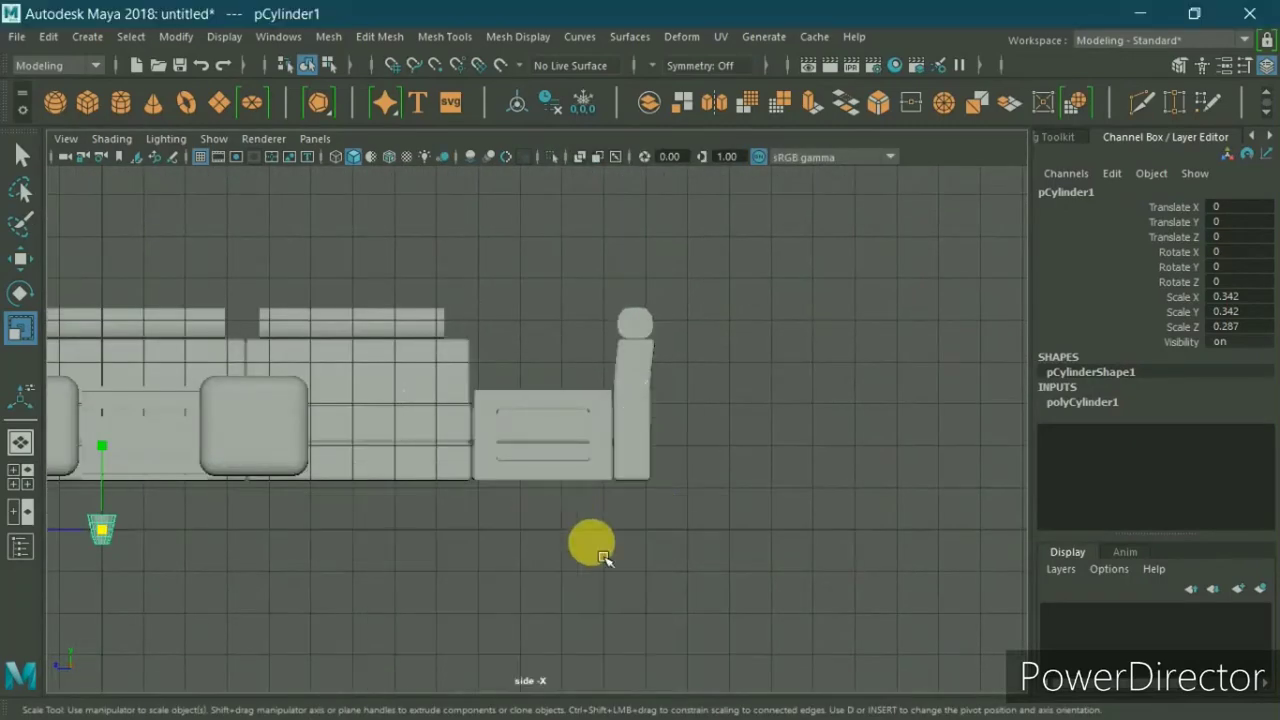
Step: Slide the leg cylinder under the sofa's end and lower the floor plane slightly
key(w)
drag(85, 548, 505, 562)
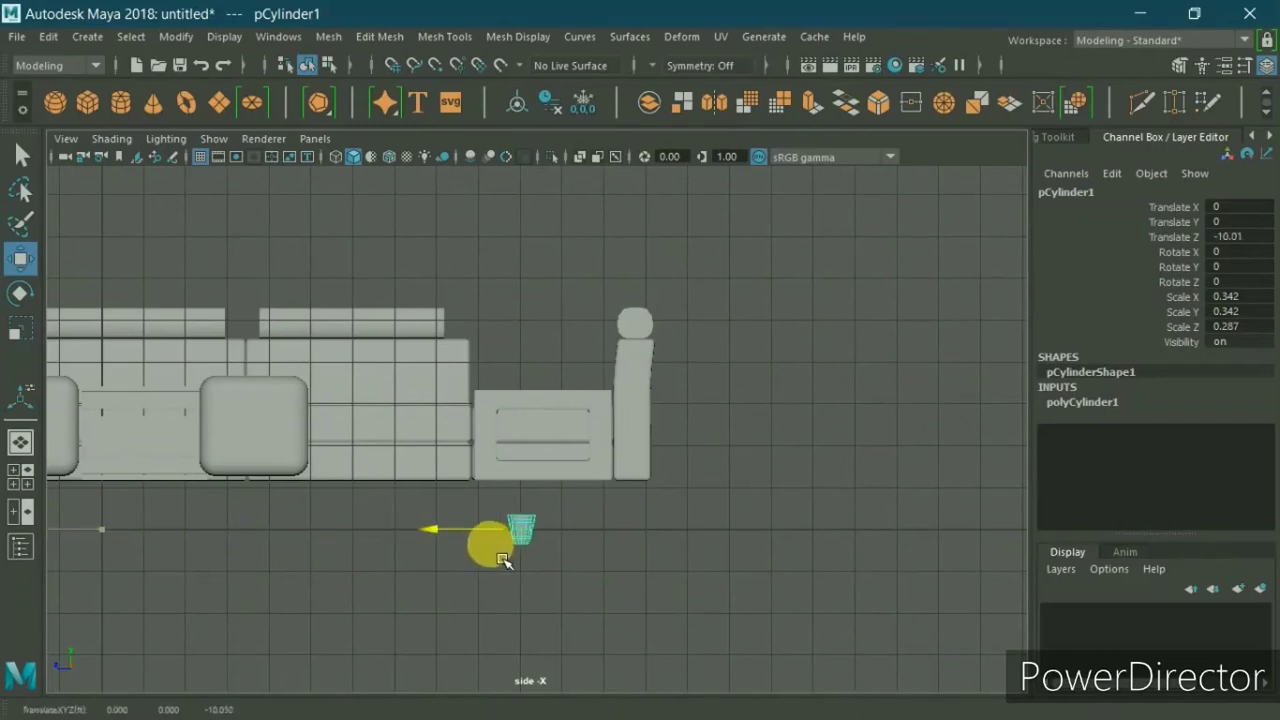
click(690, 528)
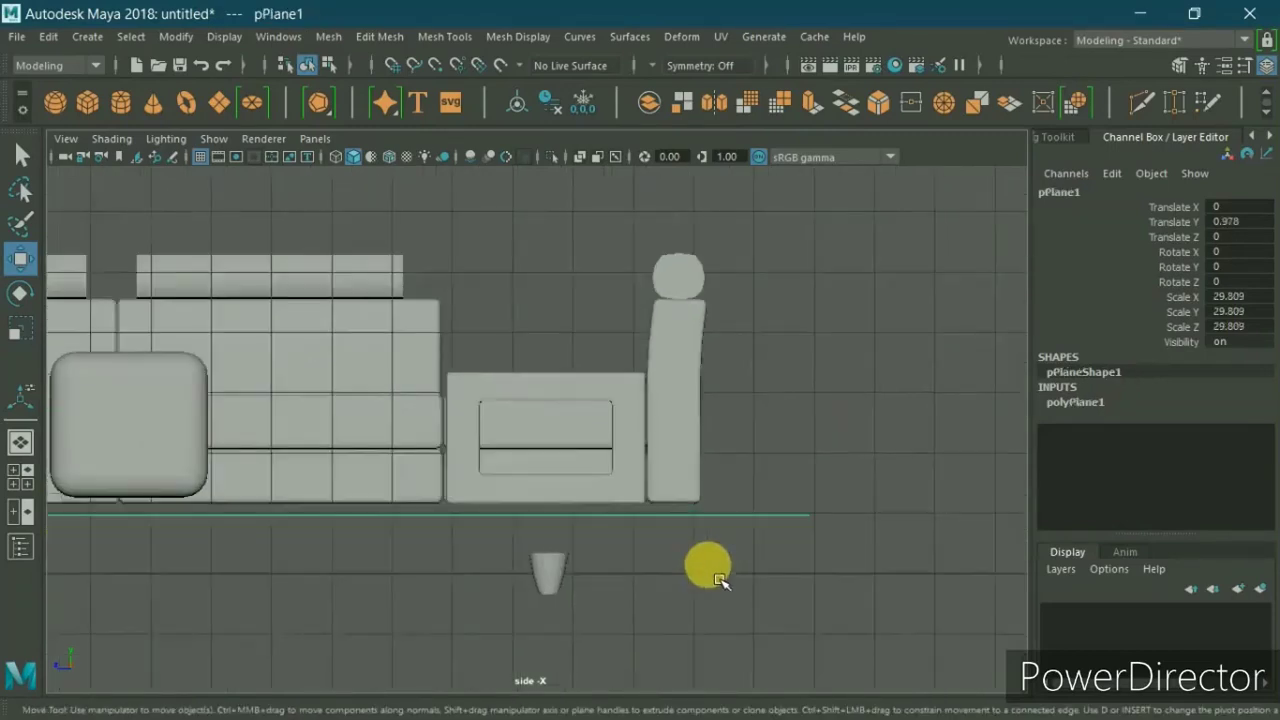
scroll(709, 566, up, 3)
scroll(700, 556, down, 3)
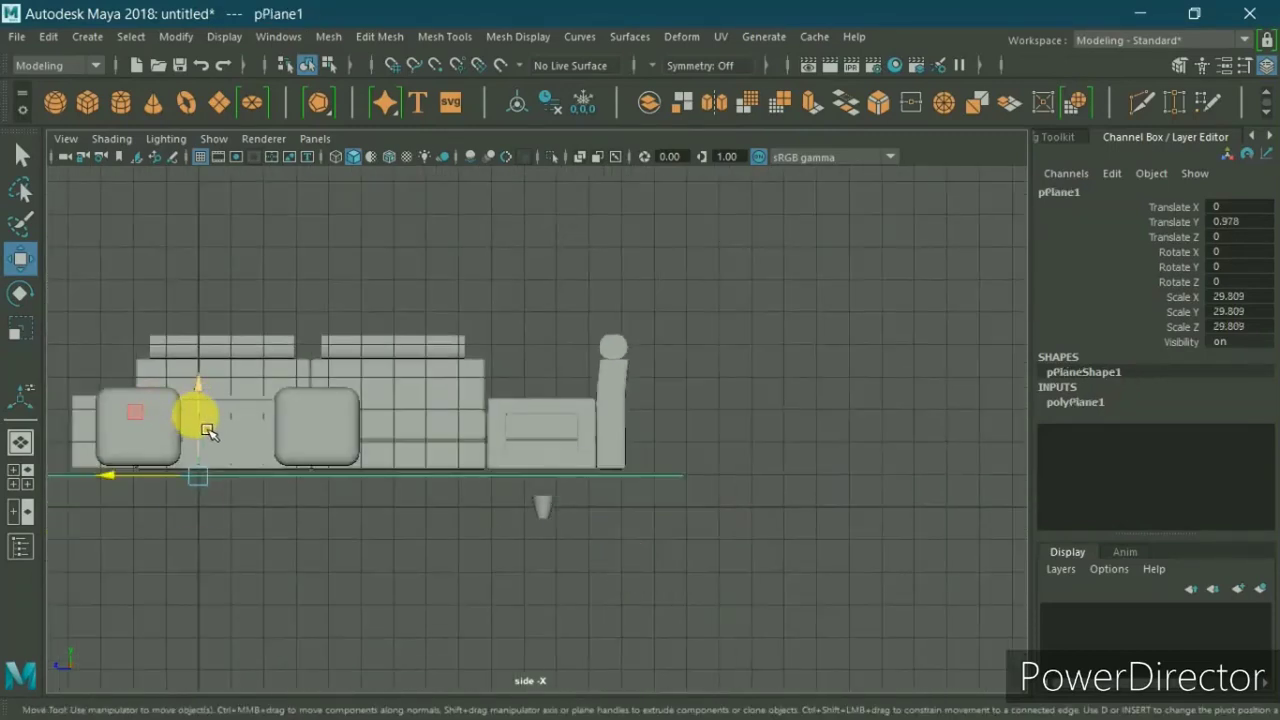
drag(207, 430, 208, 443)
scroll(529, 523, up, 3)
scroll(566, 582, up, 1)
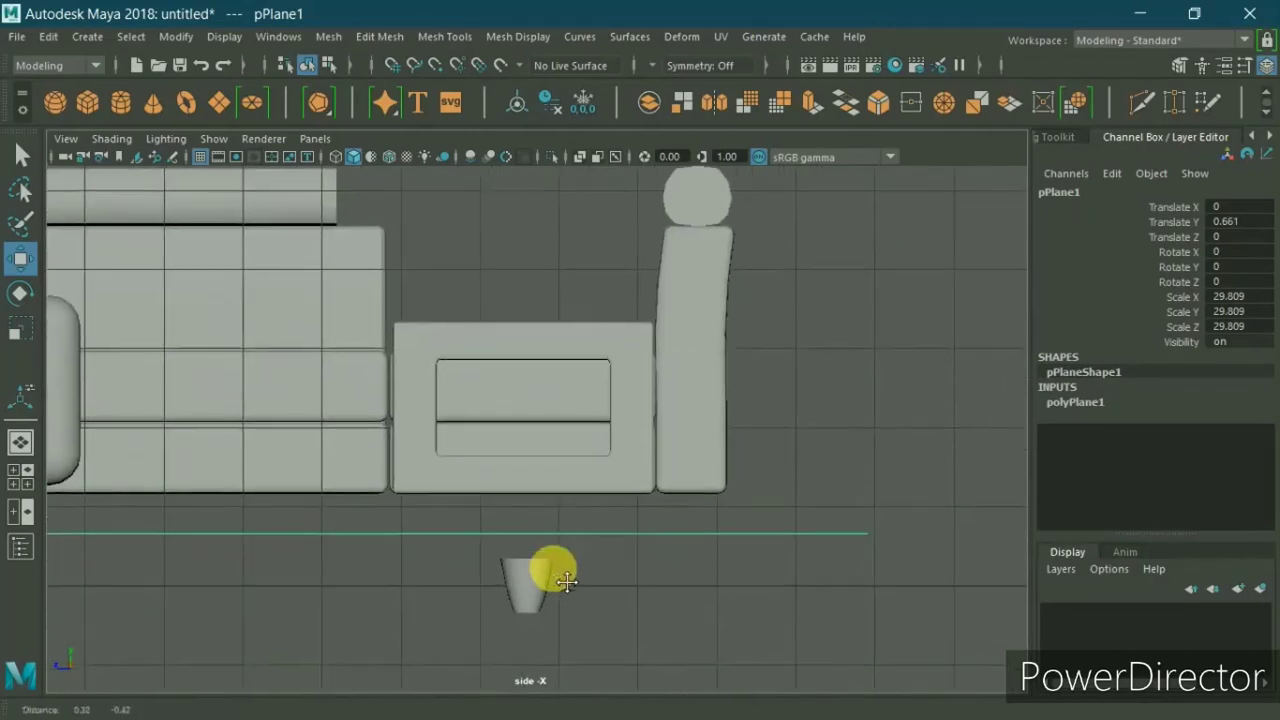
Step: Switch to wireframe and raise the tapered leg cylinder up to the sofa's base
click(337, 157)
scroll(539, 393, up, 1)
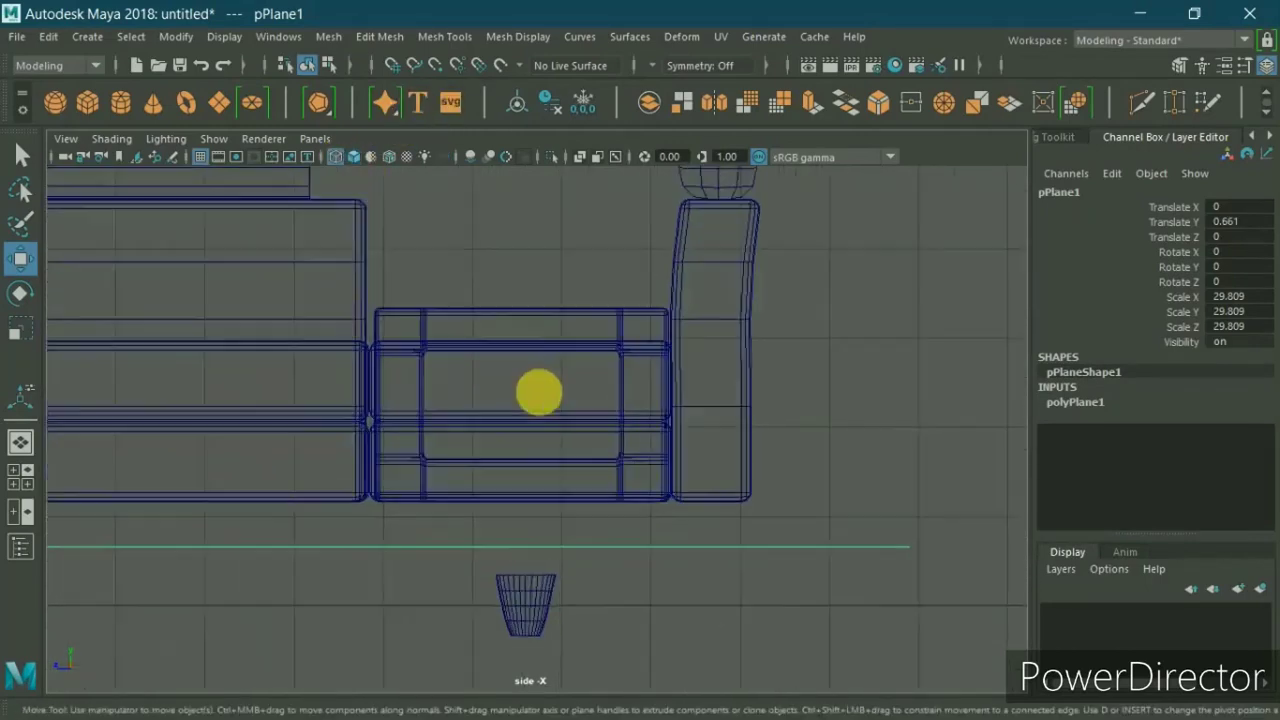
scroll(539, 393, up, 1)
click(543, 635)
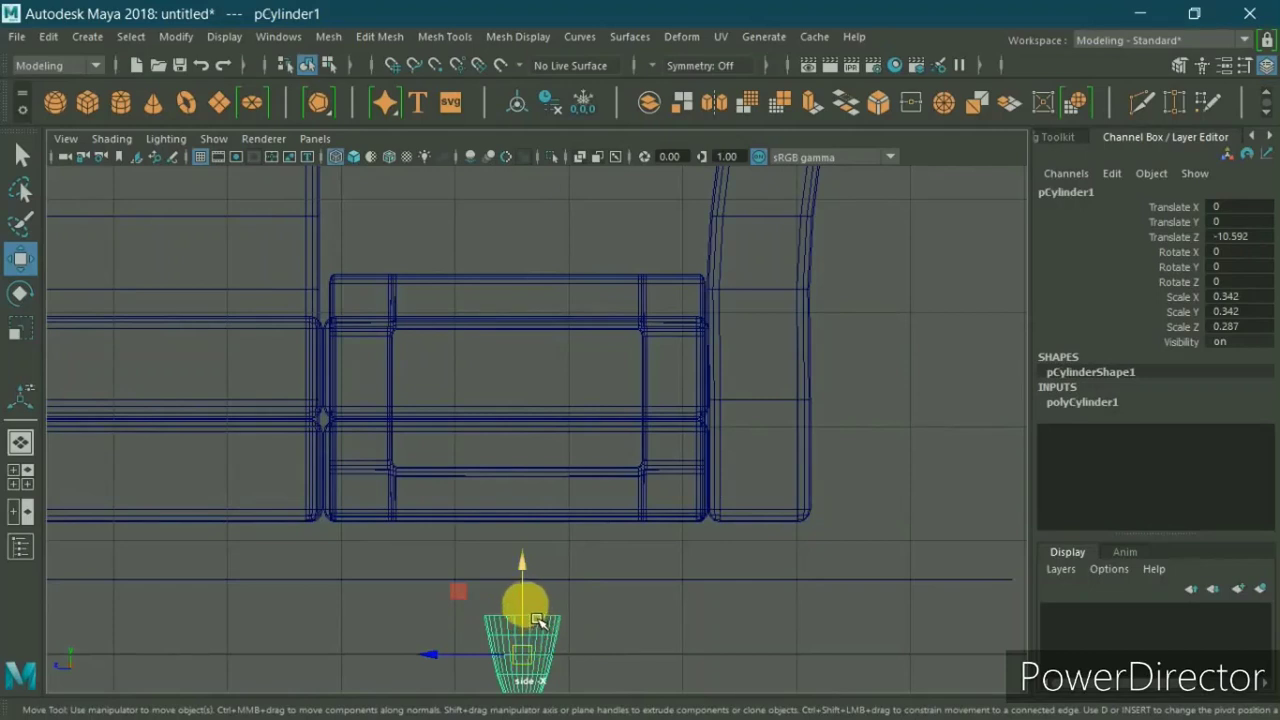
mouse_move(538, 620)
mouse_down()
mouse_move(538, 568)
mouse_move(512, 563)
mouse_up()
key(r)
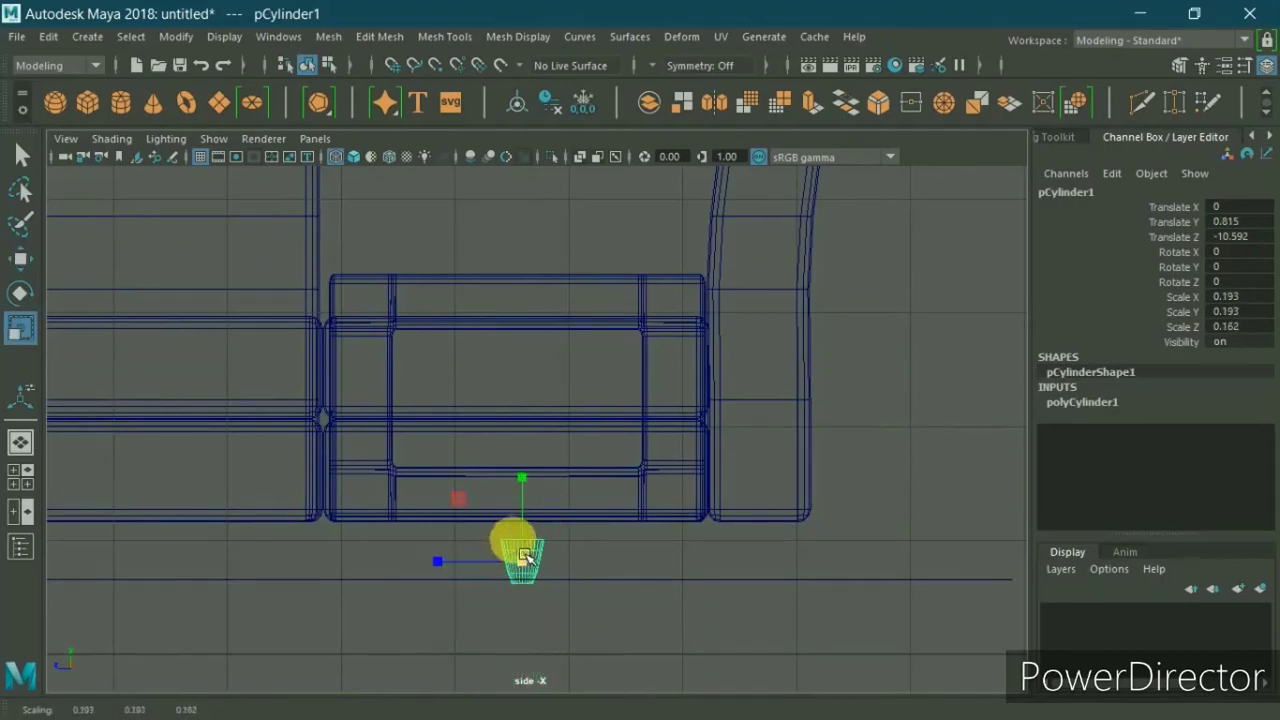
key(w)
drag(537, 543, 539, 531)
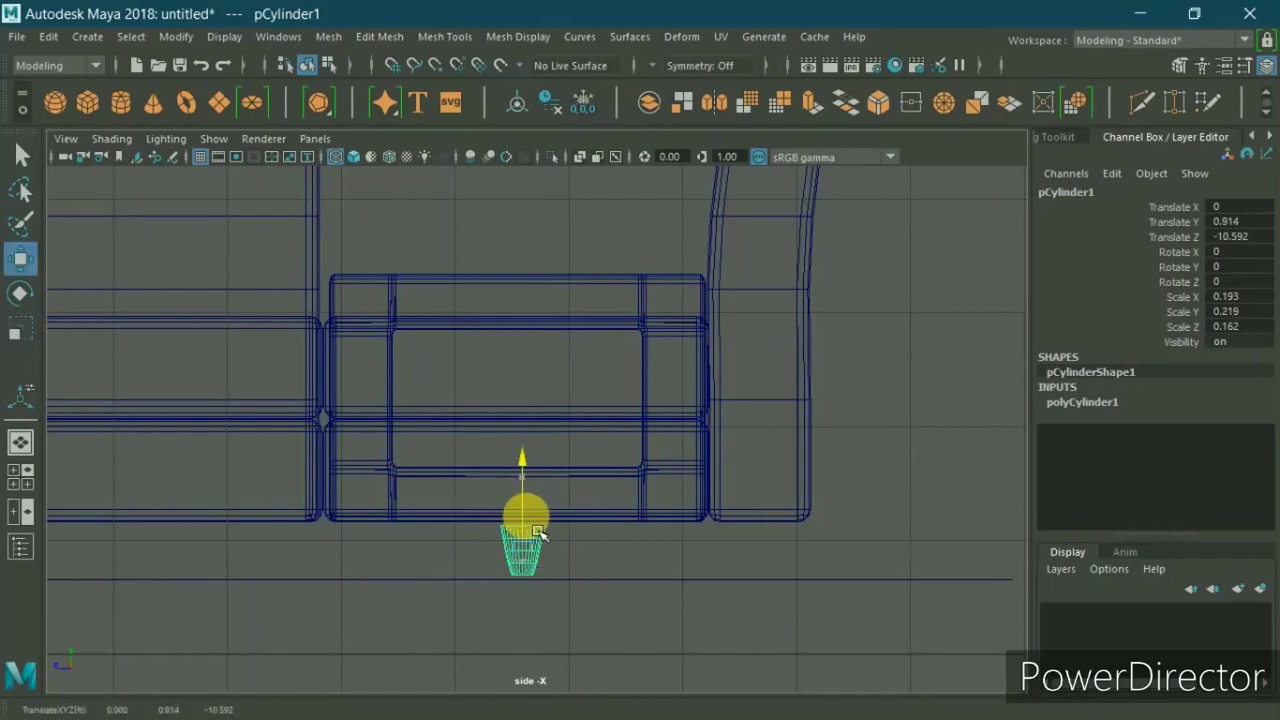
scroll(543, 565, up, 5)
Step: In the side view, scale the leg to about 0.205, 0.246, 0.173, then maximize the top view
key(space)
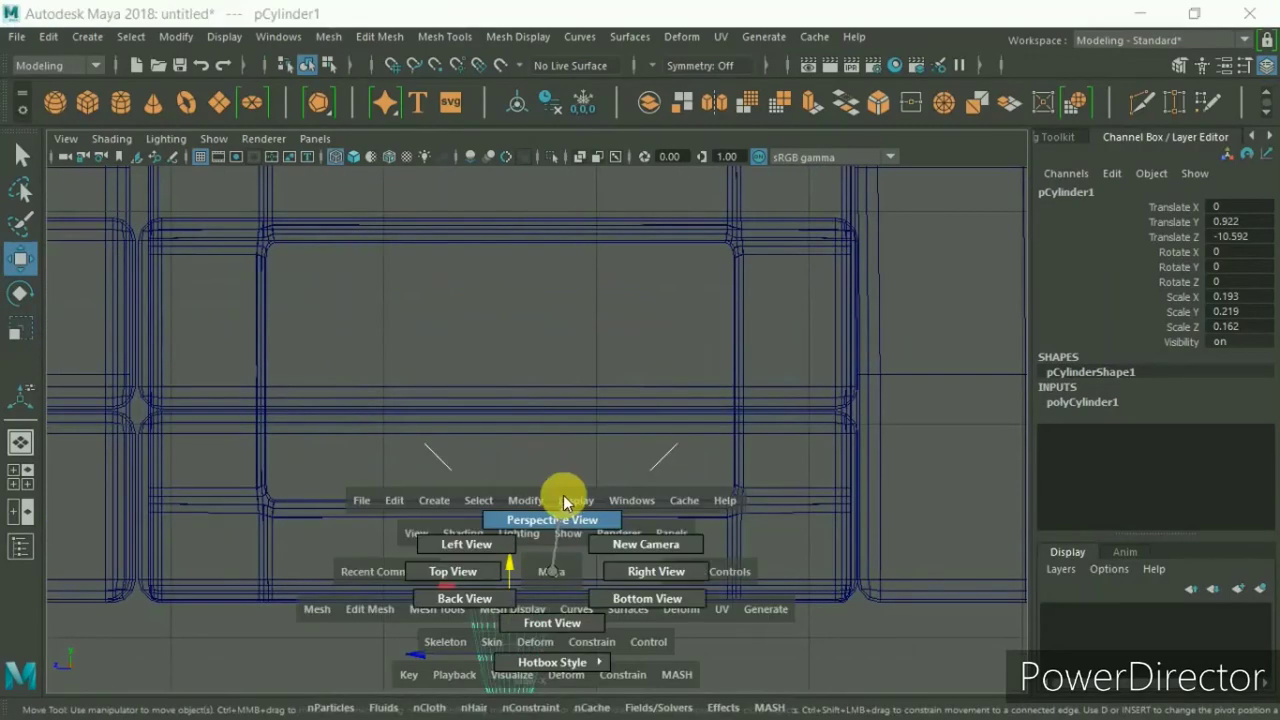
drag(546, 563, 546, 563)
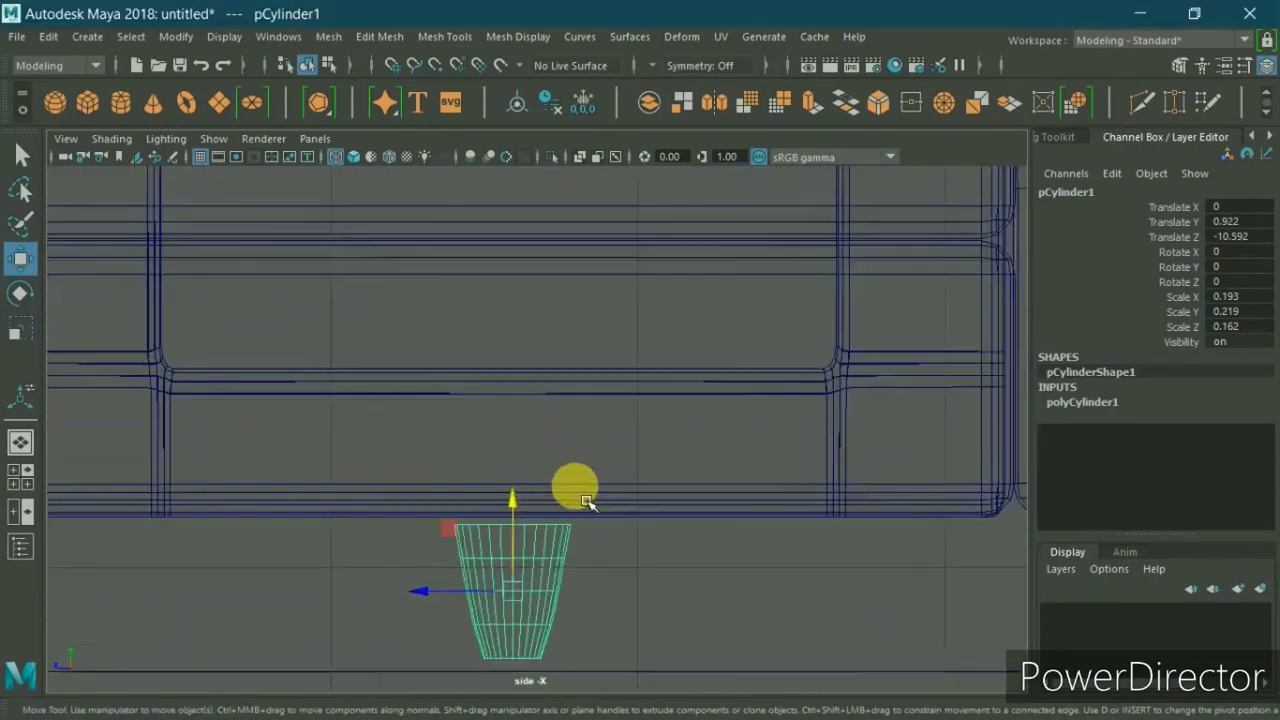
alt+middle_drag(571, 509, 558, 509)
key(r)
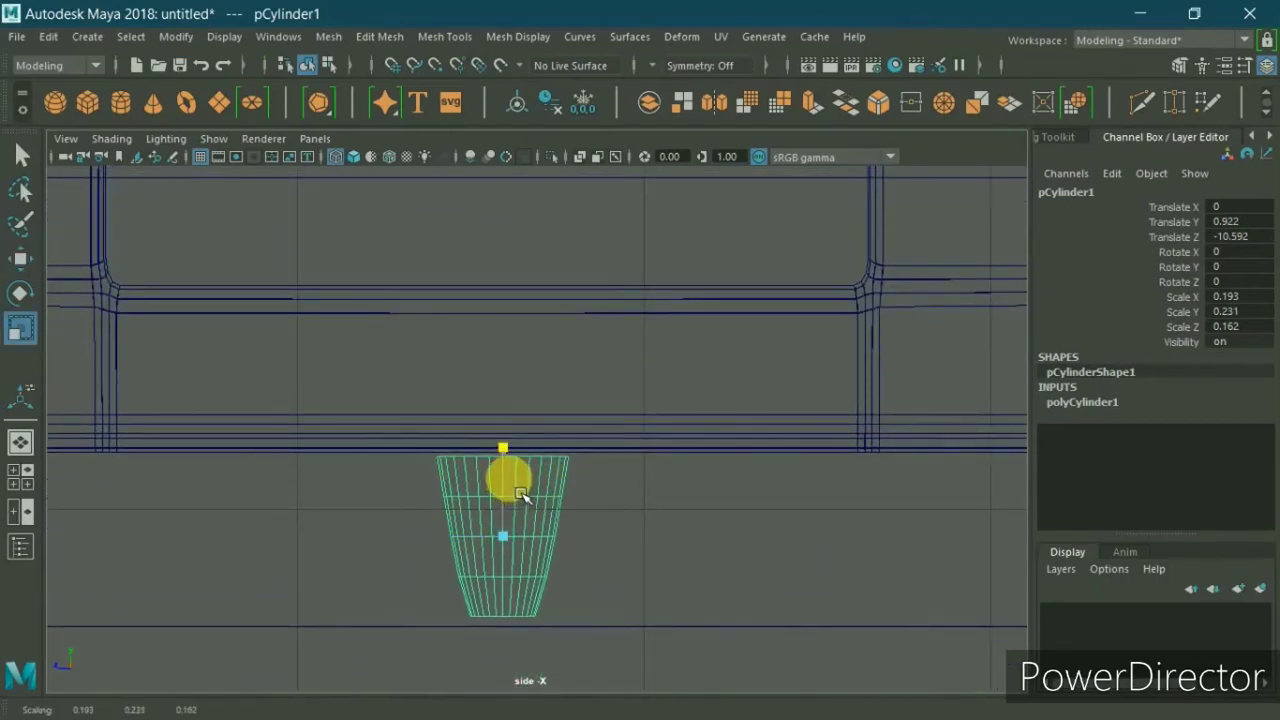
click(510, 557)
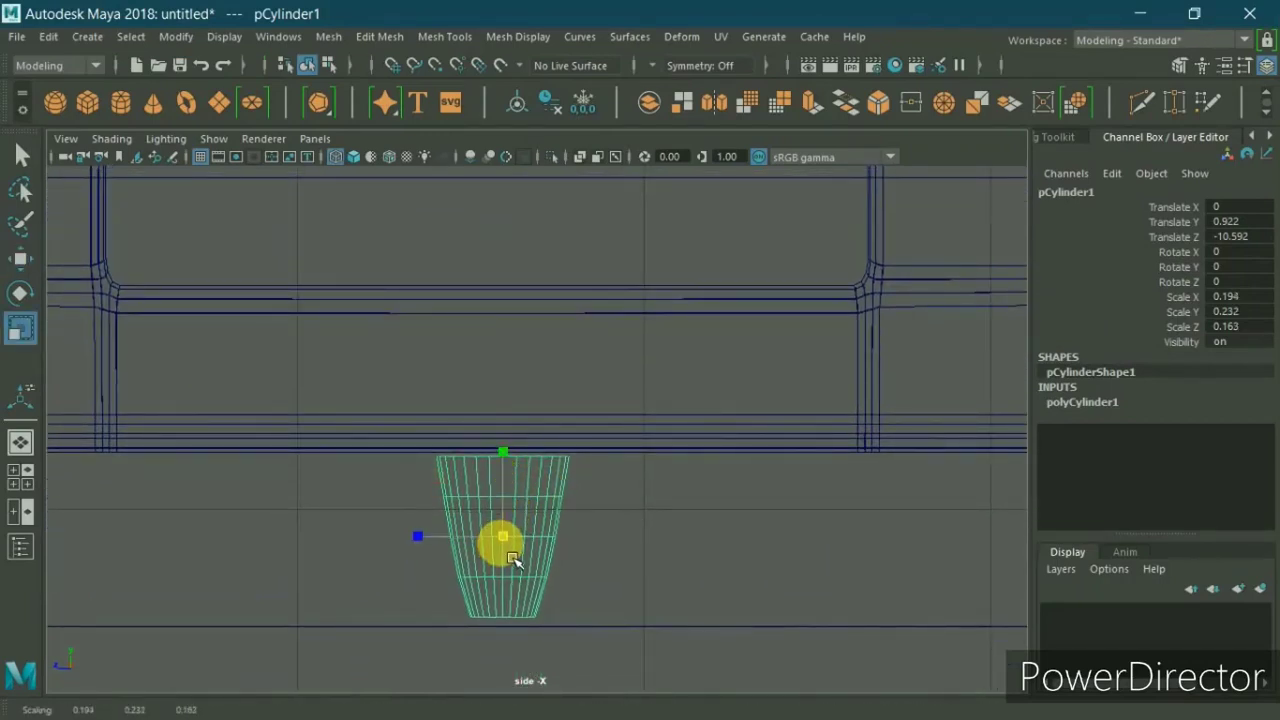
drag(510, 557, 521, 522)
key(w)
key(r)
key(w)
key(space)
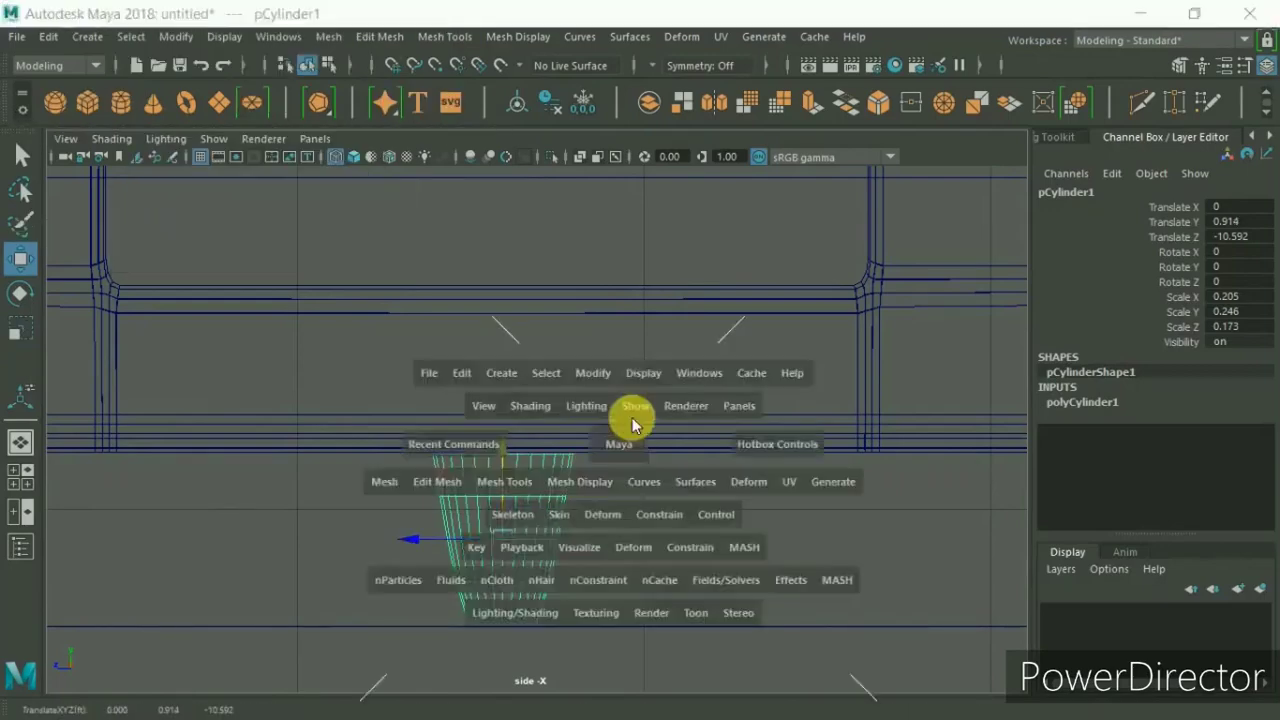
key(space)
Step: Slide the leg to the sofa's right end and duplicate it for the back corner
scroll(550, 400, down, 3)
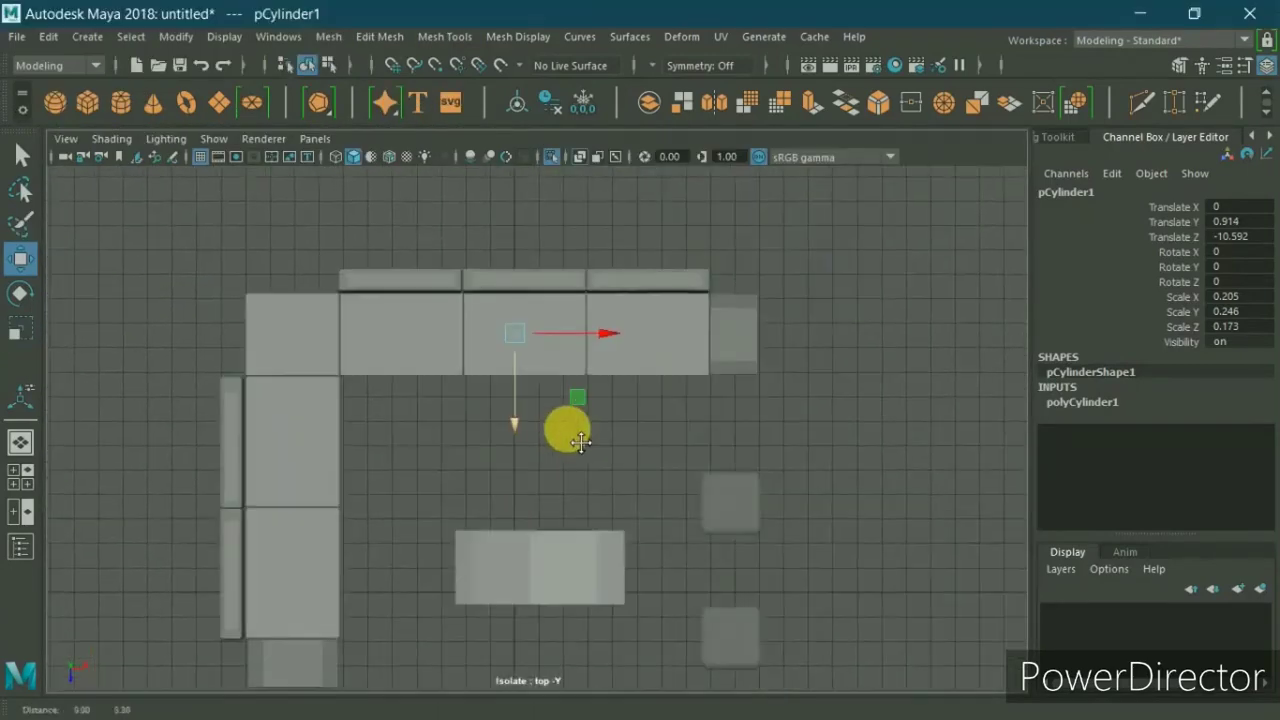
scroll(566, 429, up, 2)
scroll(608, 371, up, 2)
mouse_move(429, 334)
mouse_down()
mouse_move(738, 386)
mouse_move(700, 388)
mouse_move(677, 442)
mouse_move(707, 432)
mouse_move(692, 322)
mouse_up()
key(ctrl+d)
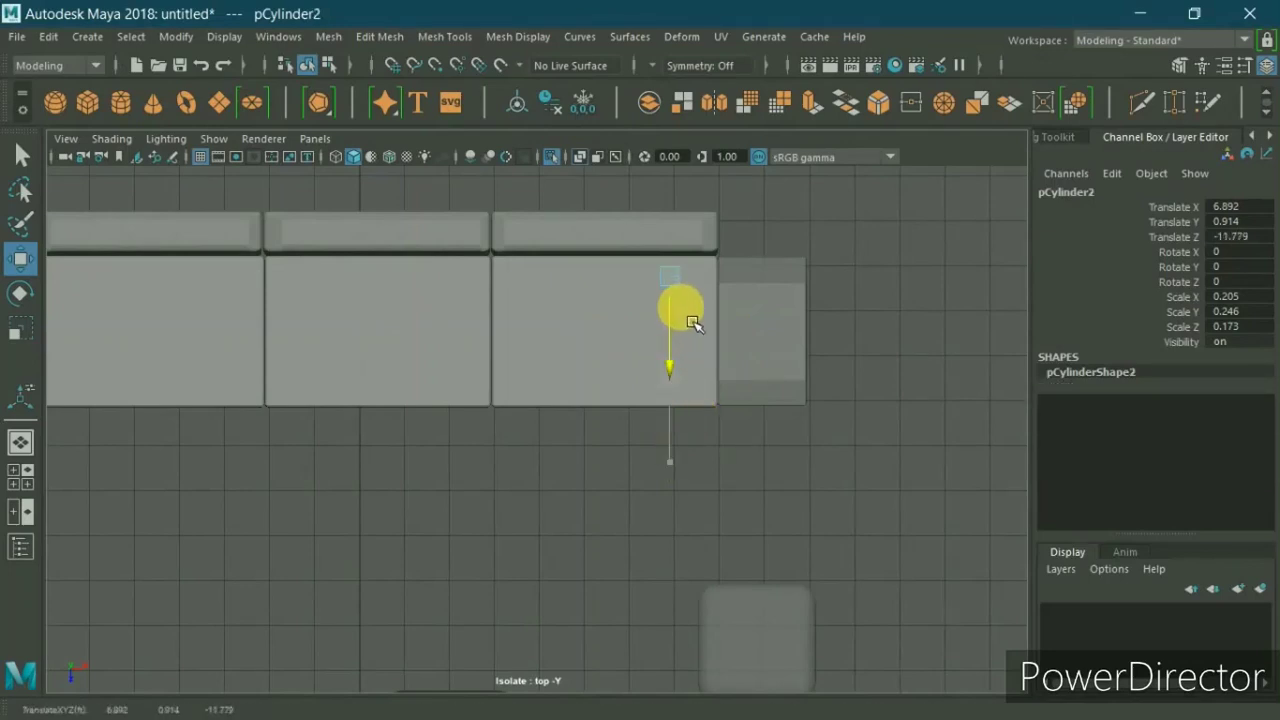
scroll(690, 340, up, 1)
scroll(686, 357, up, 3)
scroll(771, 334, down, 2)
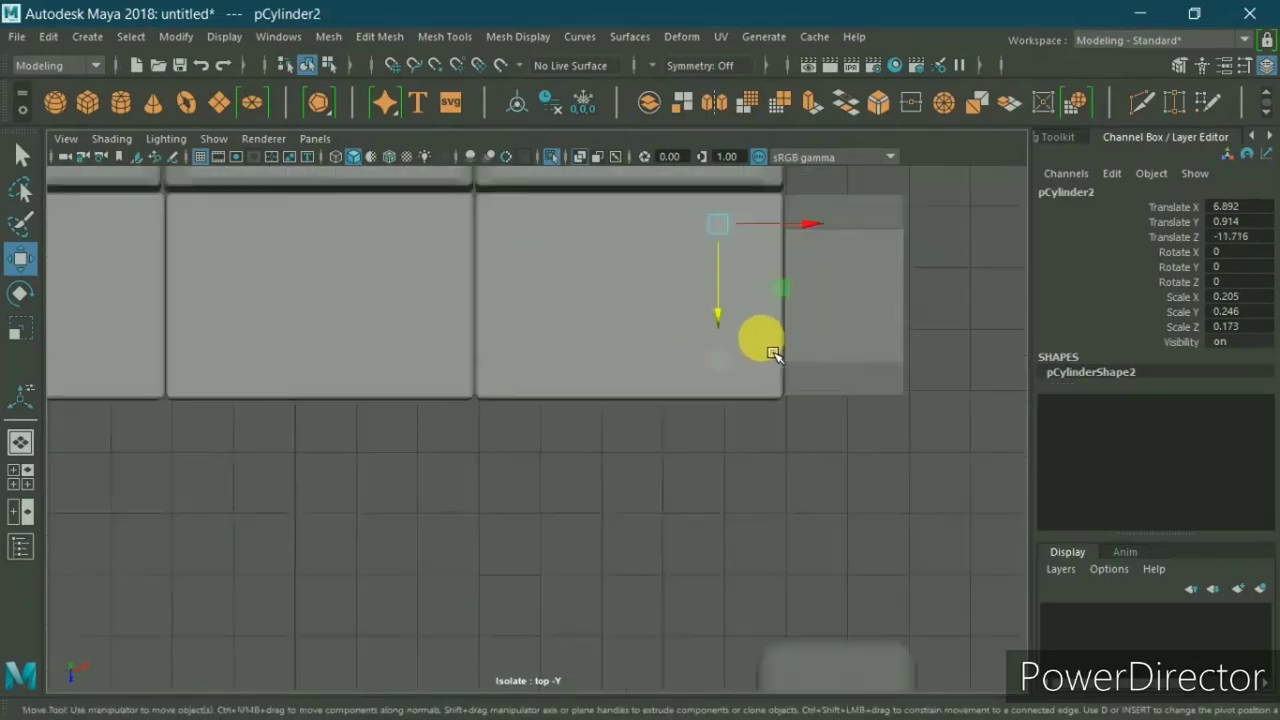
scroll(763, 346, down, 1)
Step: Duplicate the front-edge leg and move the copy left along X to the next seat
click(680, 380)
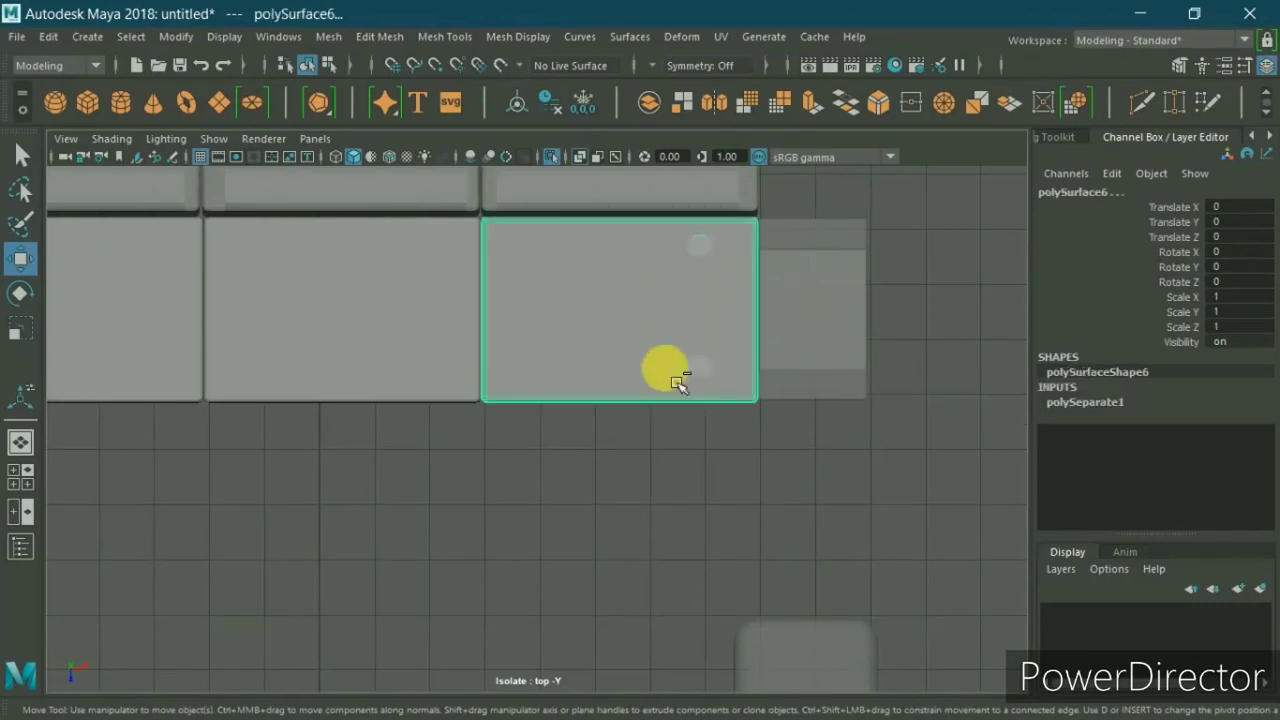
drag(514, 349, 612, 452)
scroll(612, 452, down, 1)
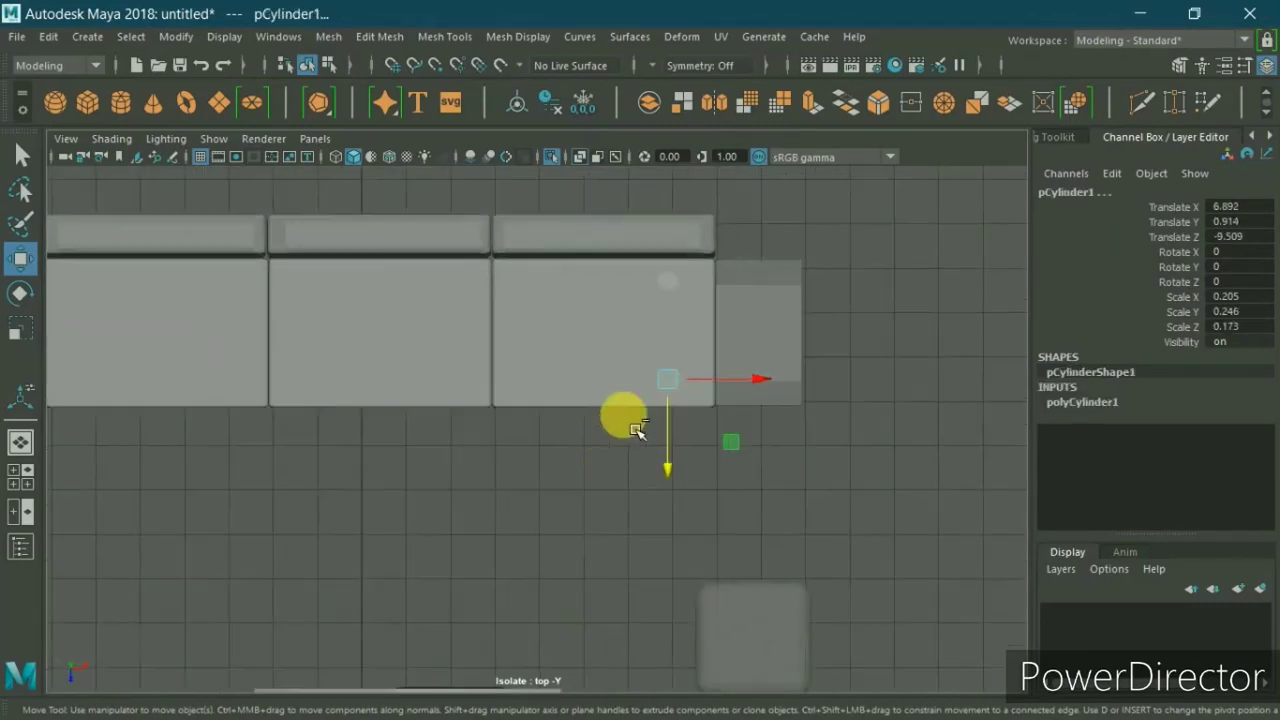
key(ctrl+d)
drag(706, 378, 494, 402)
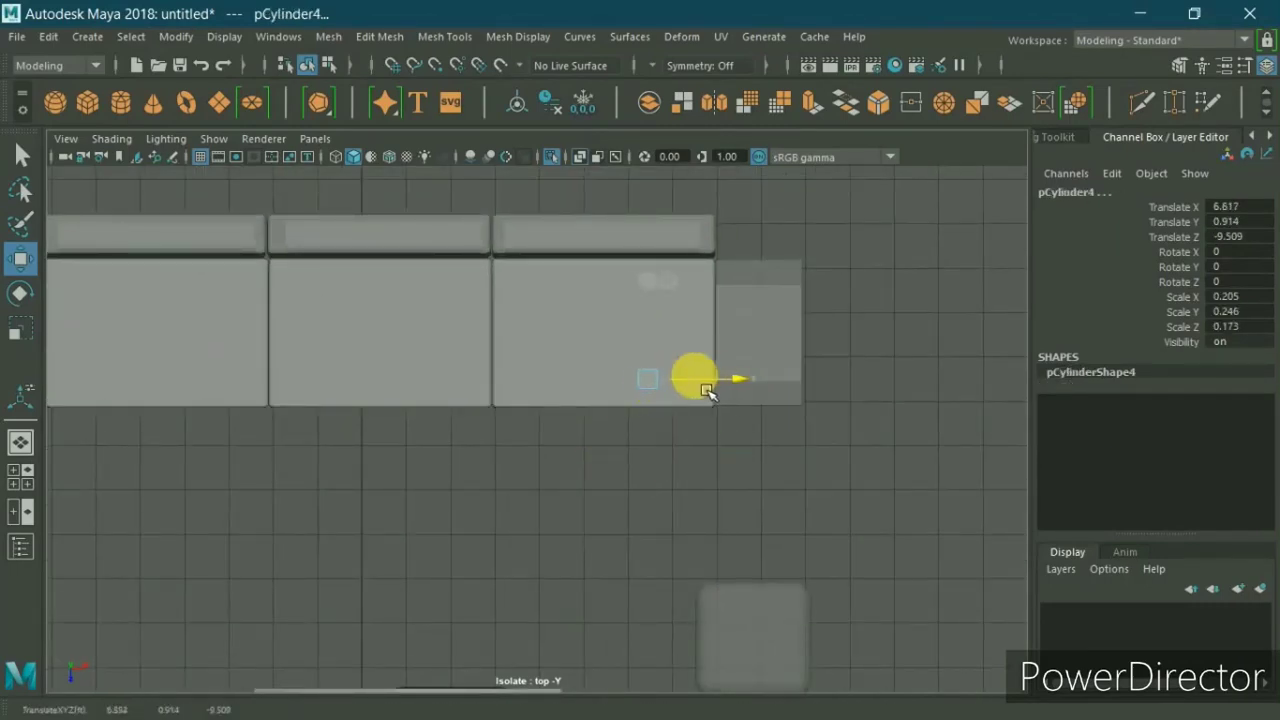
scroll(494, 402, down, 1)
alt+middle_drag(834, 374, 920, 371)
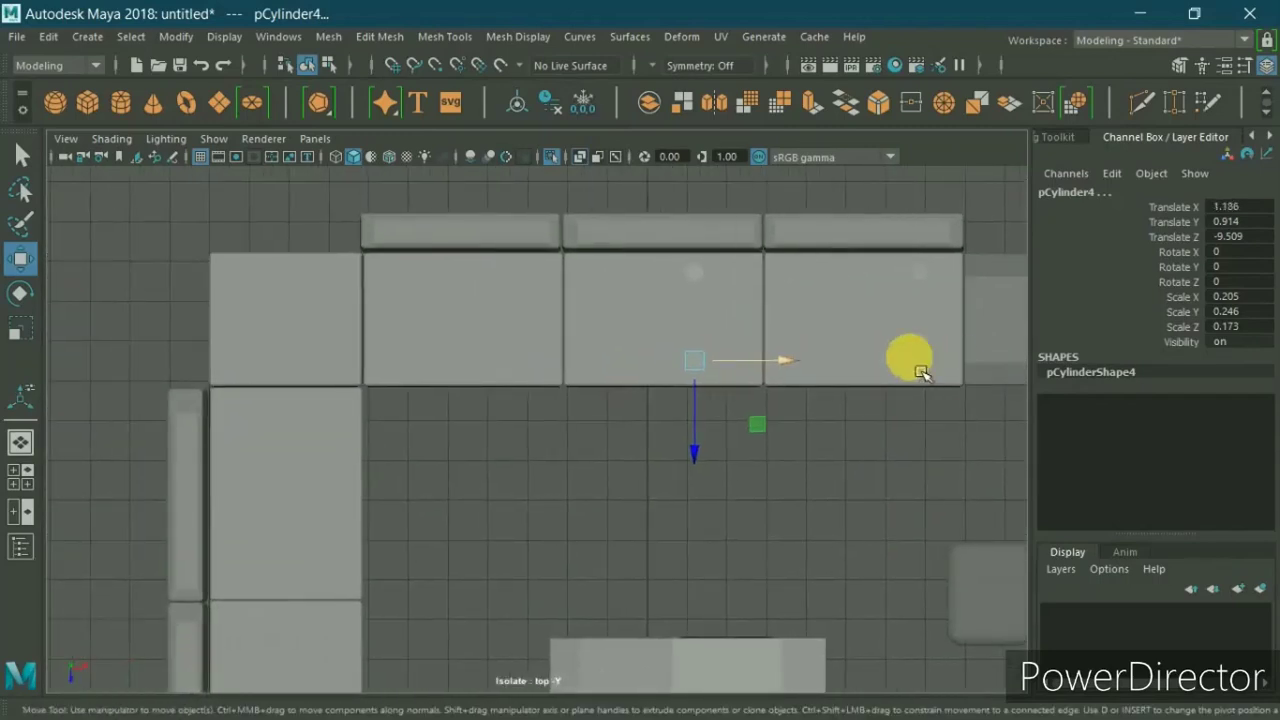
drag(780, 366, 498, 437)
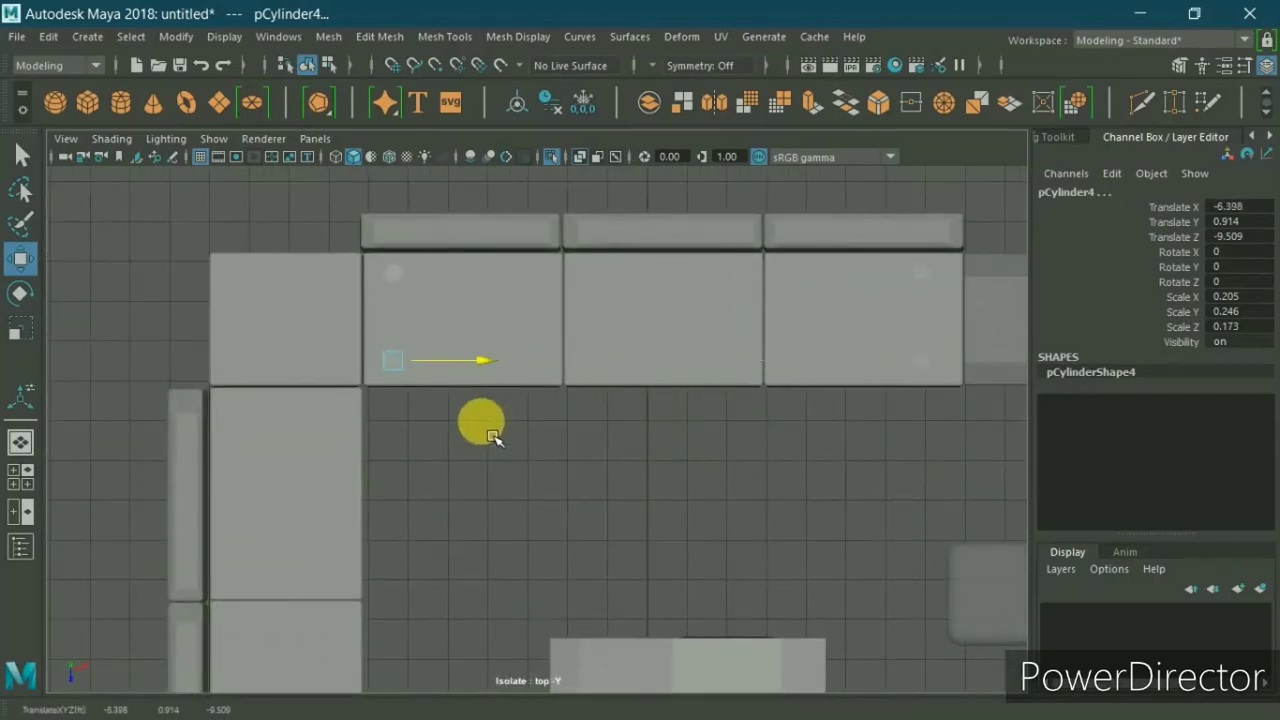
Step: Duplicate the leg again and place it at the sofa's far left corner, X -10.45
key(ctrl+d)
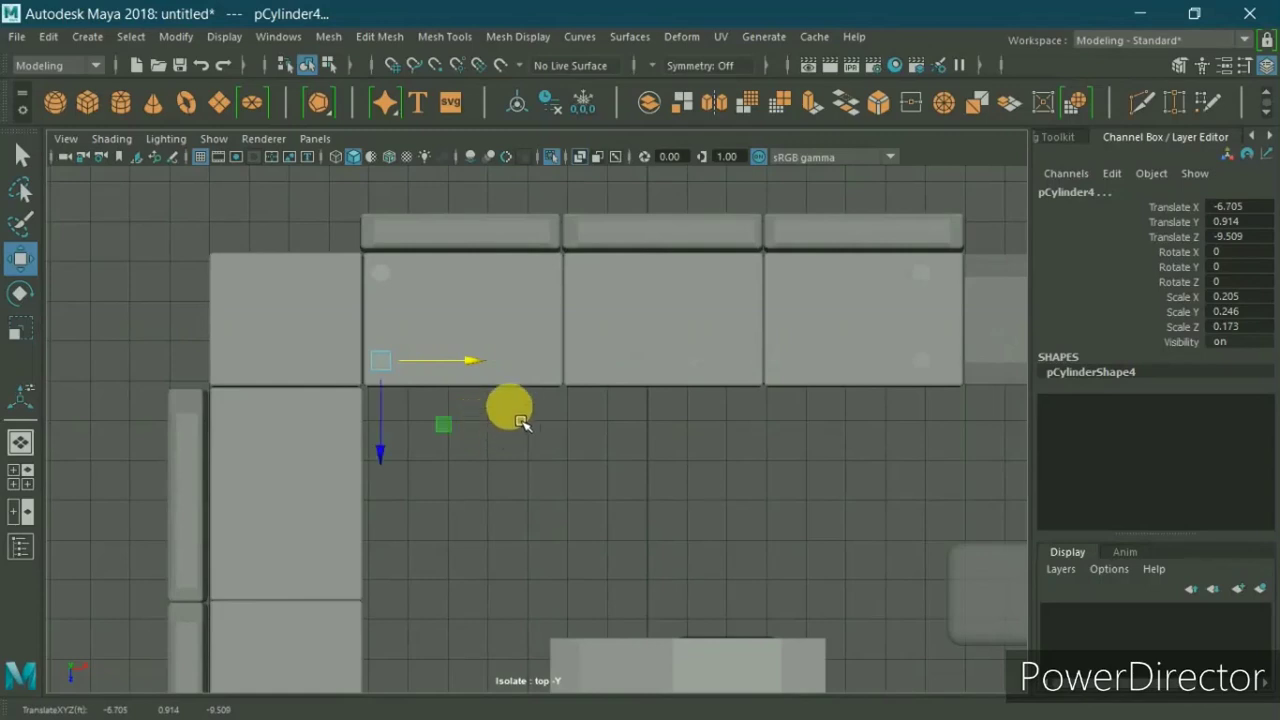
alt+middle_drag(509, 409, 571, 437)
mouse_move(535, 401)
mouse_down()
mouse_move(480, 397)
mouse_move(390, 424)
mouse_up()
scroll(428, 443, down, 2)
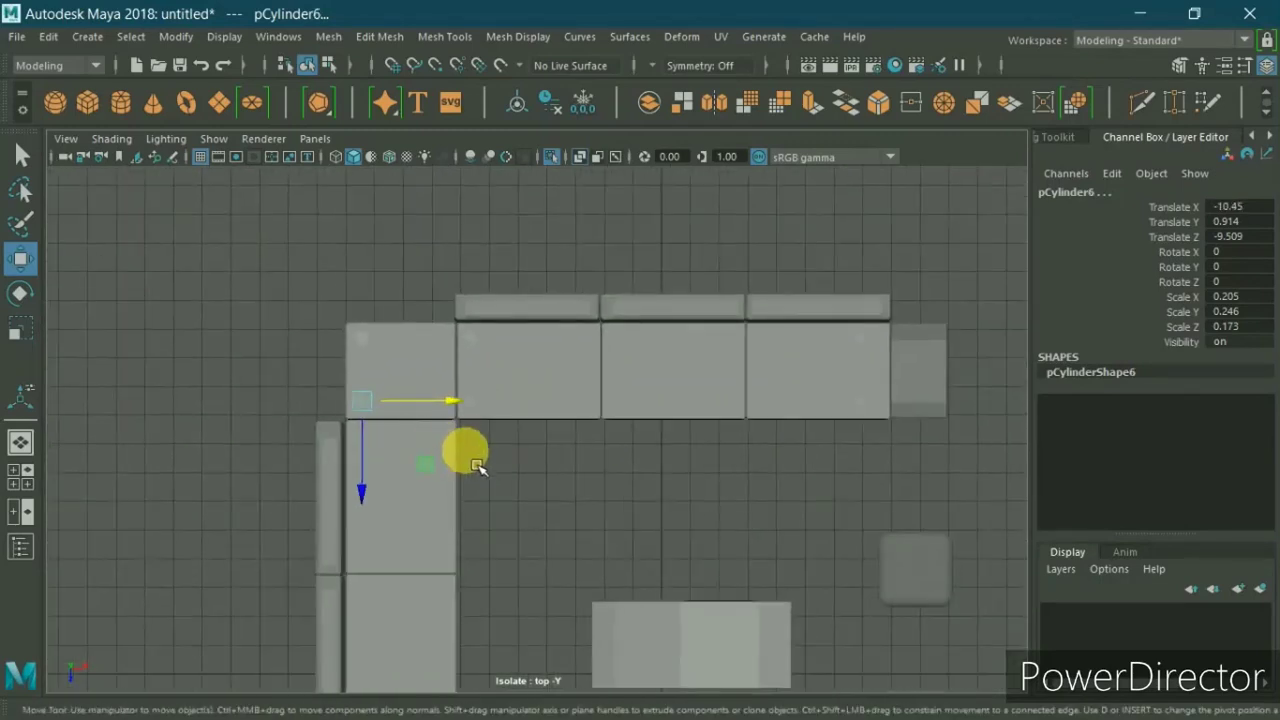
mouse_move(470, 455)
alt+middle_down()
mouse_move(497, 420)
mouse_move(457, 357)
alt+middle_up()
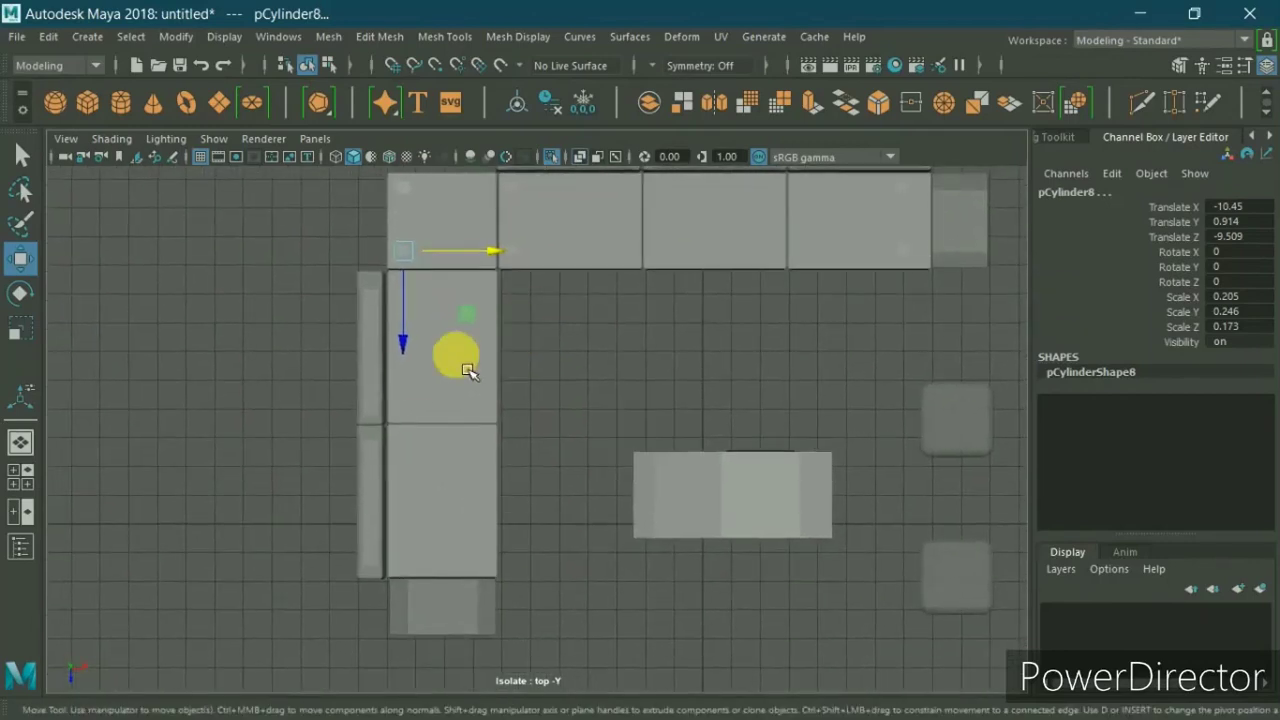
Step: Move pCylinder8 along Z to the side section's front end, undoing a stray rotation
mouse_move(400, 345)
mouse_down()
mouse_move(407, 383)
mouse_move(357, 609)
mouse_move(371, 672)
mouse_up()
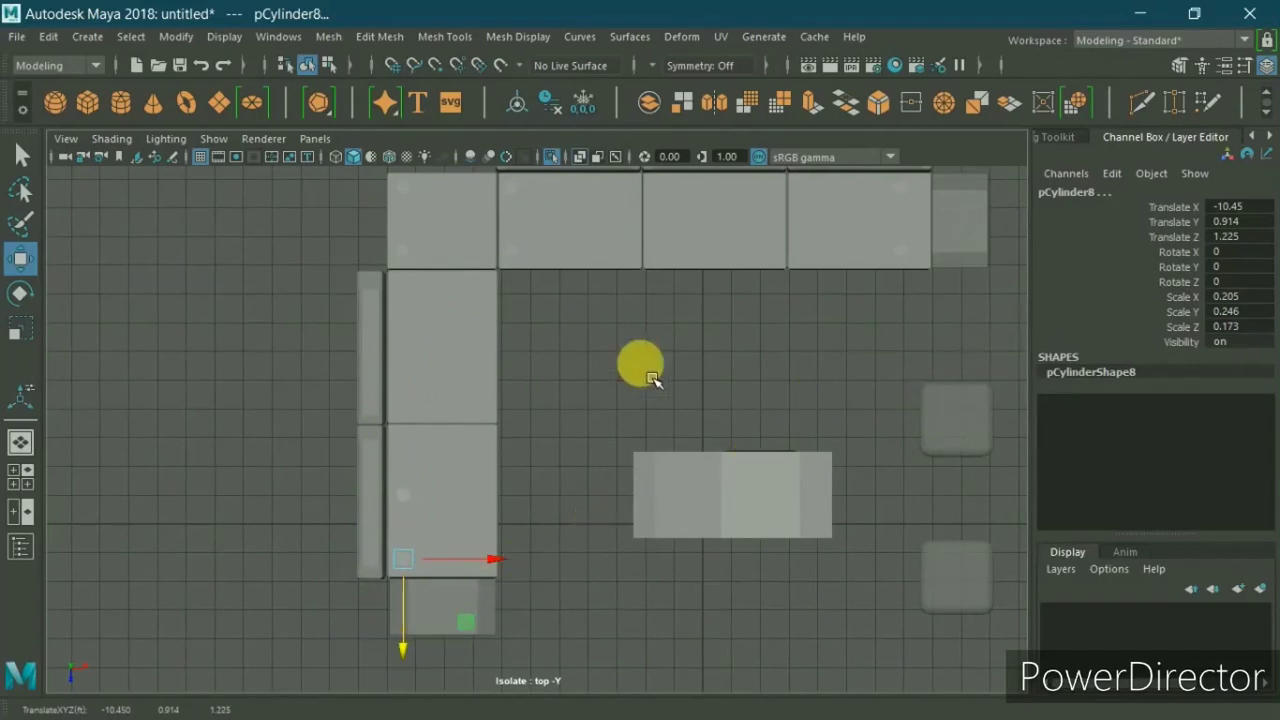
key(e)
drag(462, 488, 500, 580)
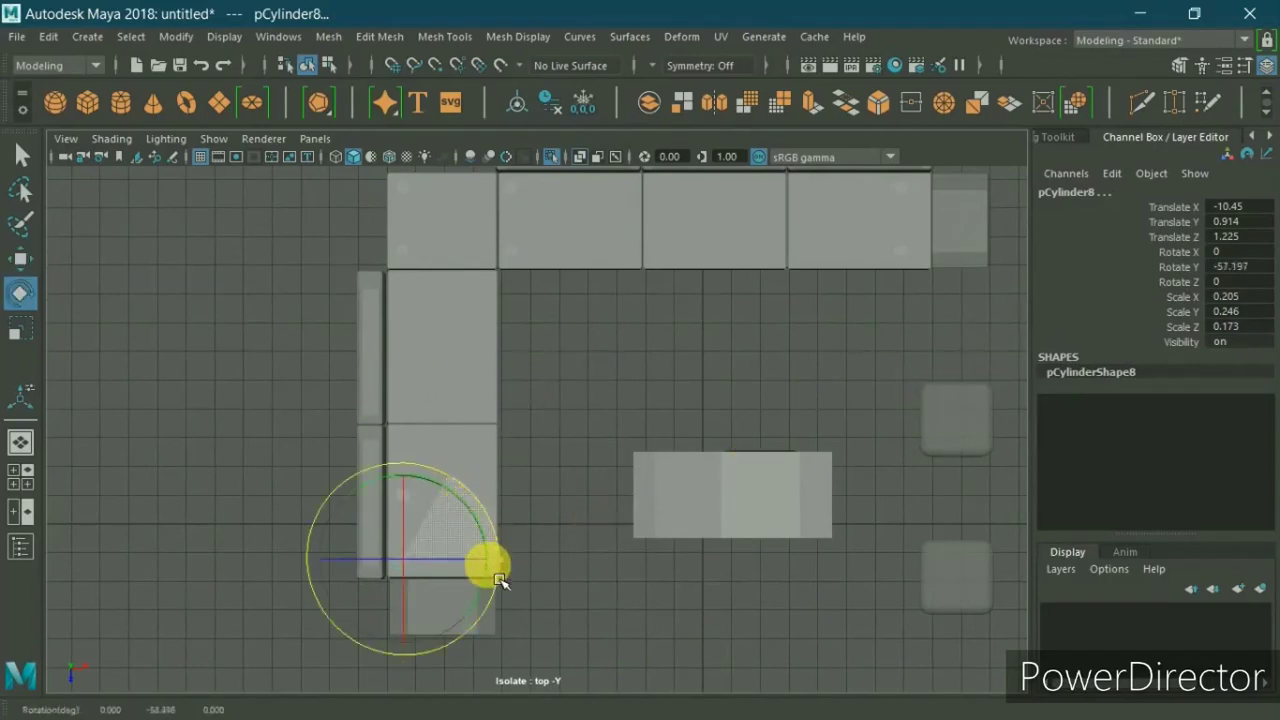
key(ctrl+z)
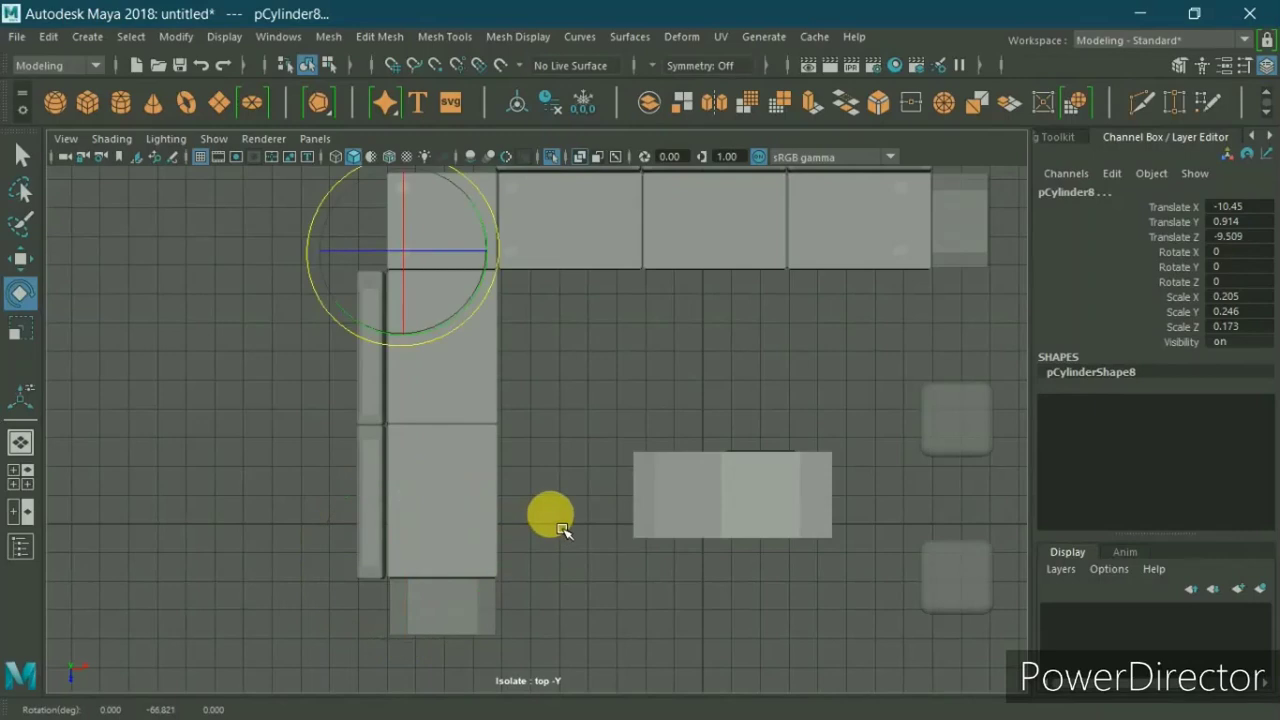
key(w)
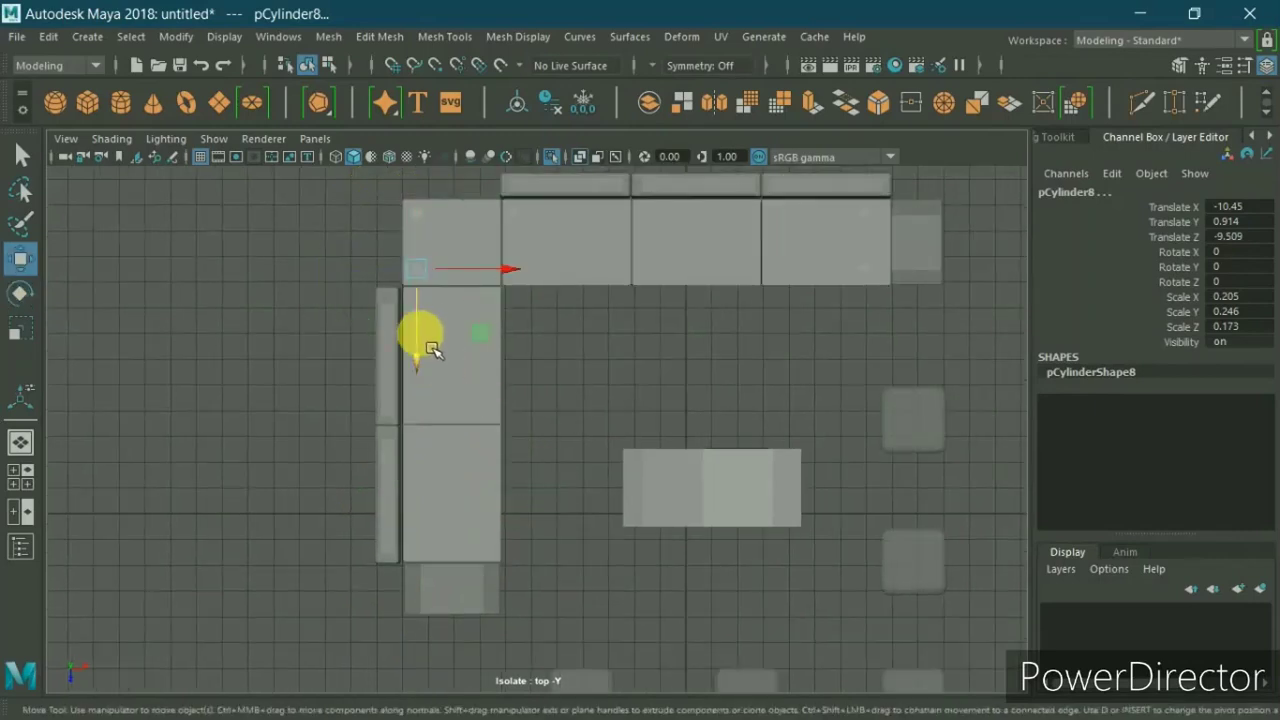
drag(425, 360, 383, 630)
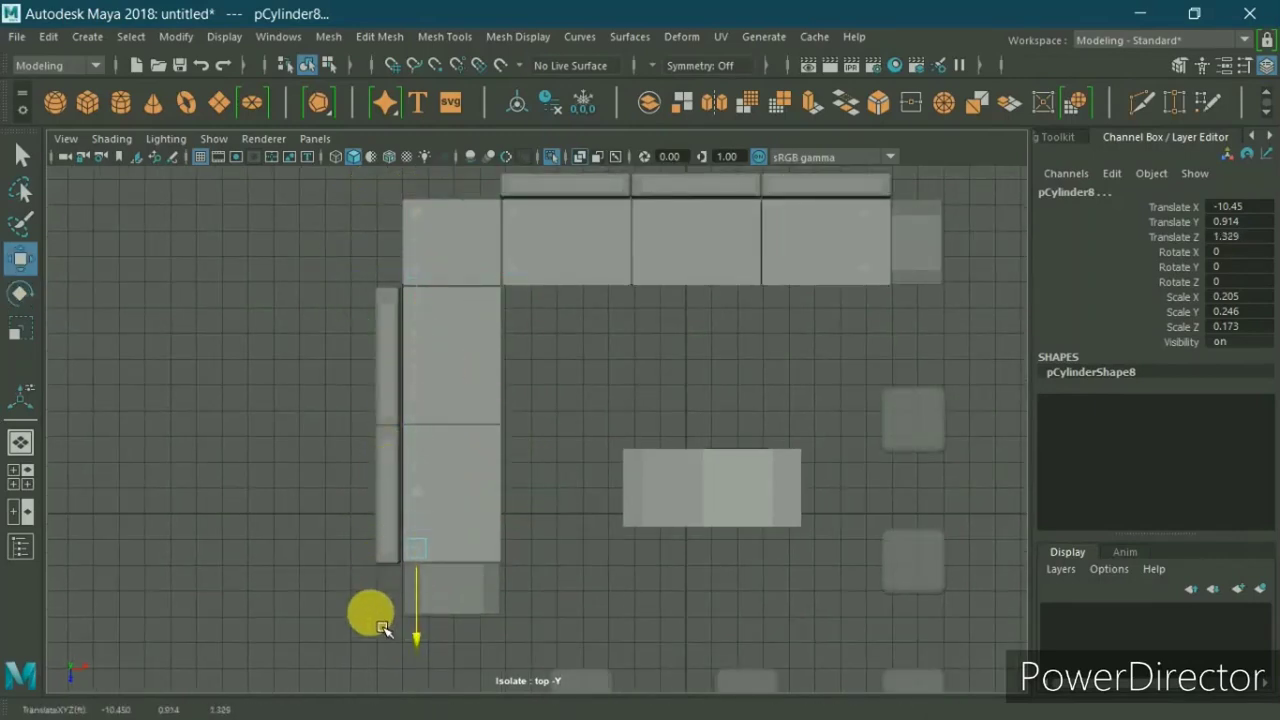
scroll(551, 508, up, 2)
scroll(580, 434, up, 2)
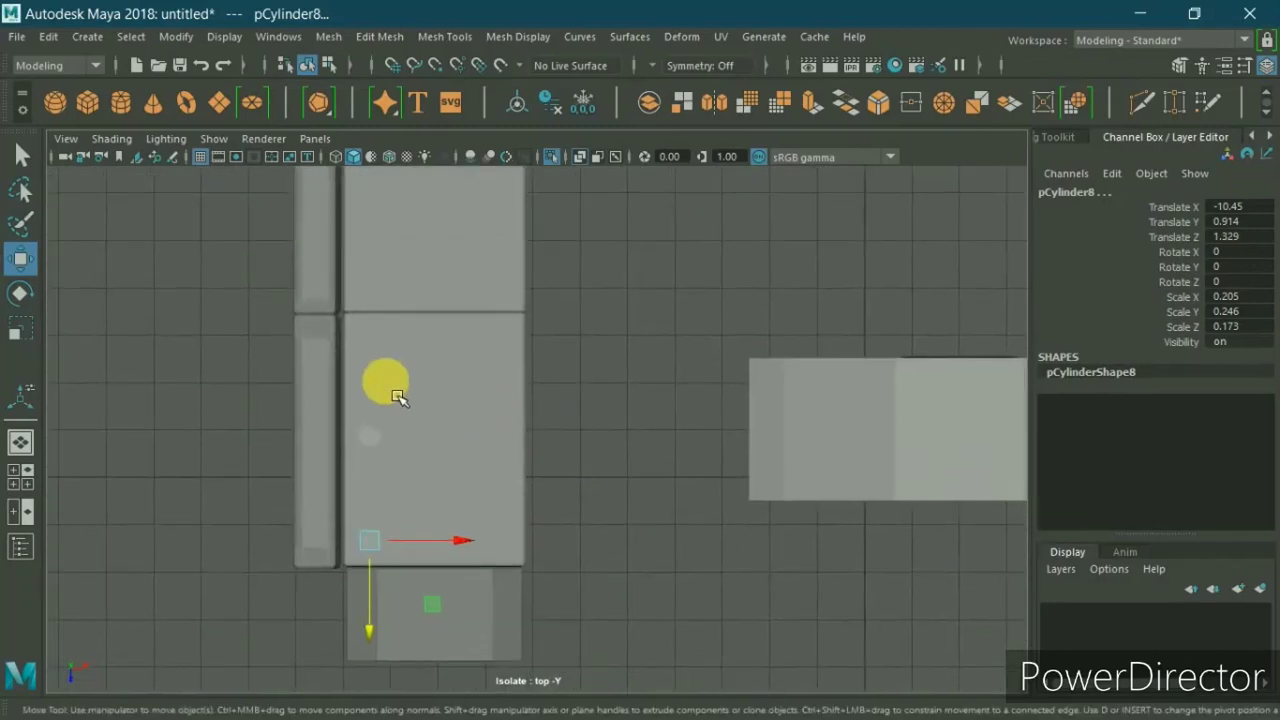
Step: Duplicate the front corner leg and move the copy to the inner front corner at X -7.918
drag(363, 425, 400, 477)
drag(571, 371, 500, 475)
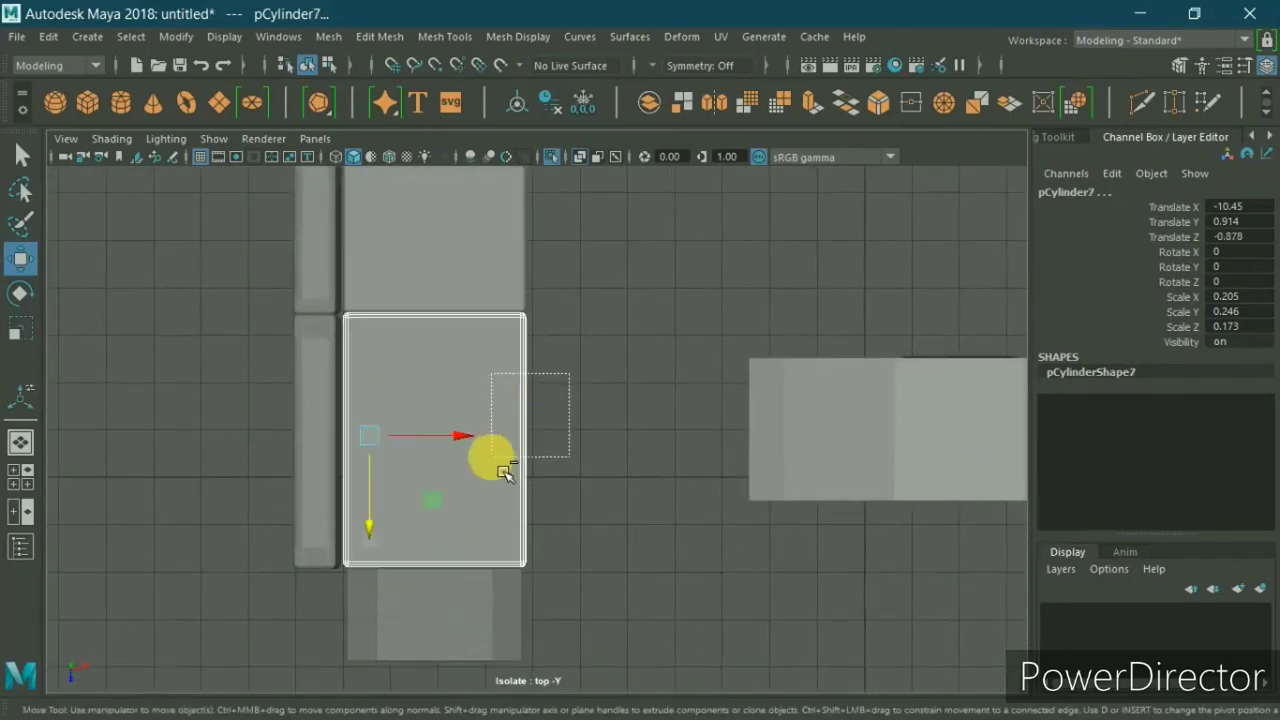
key(Escape)
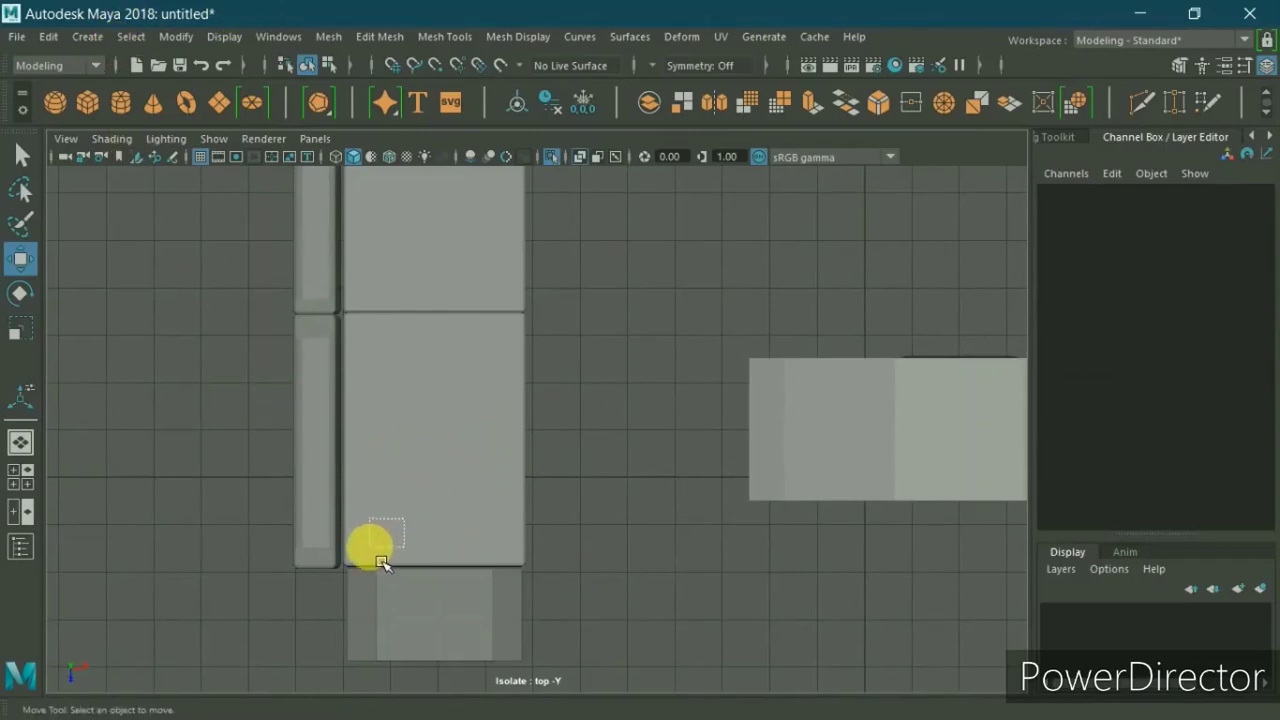
drag(380, 558, 378, 556)
drag(580, 434, 493, 481)
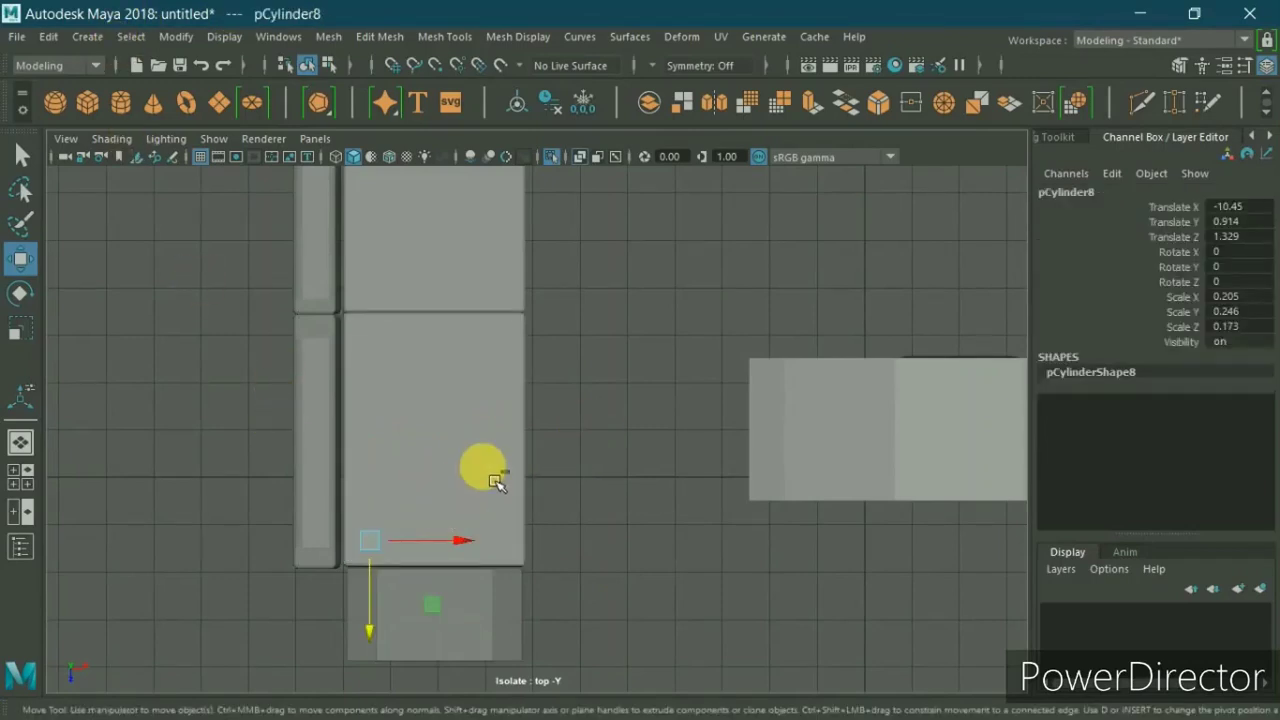
key(ctrl+d)
drag(476, 550, 549, 585)
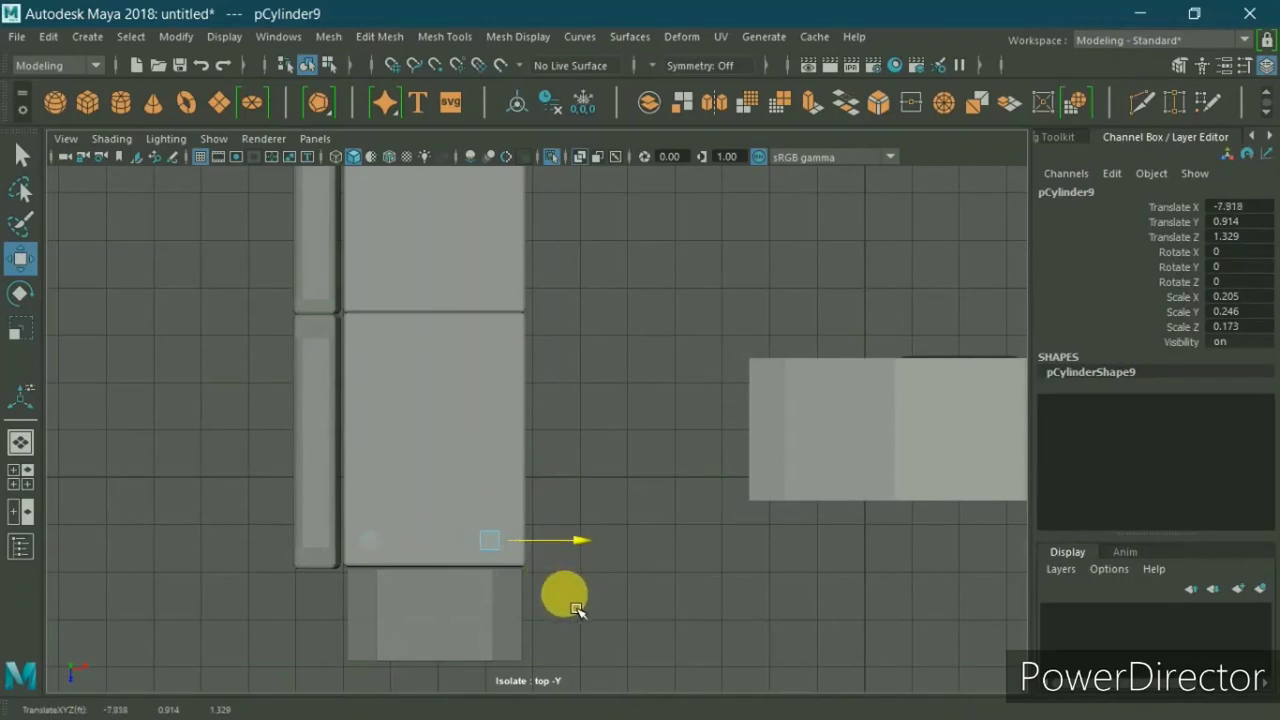
alt+middle_drag(640, 208, 551, 614)
scroll(540, 590, down, 1)
scroll(440, 460, down, 1)
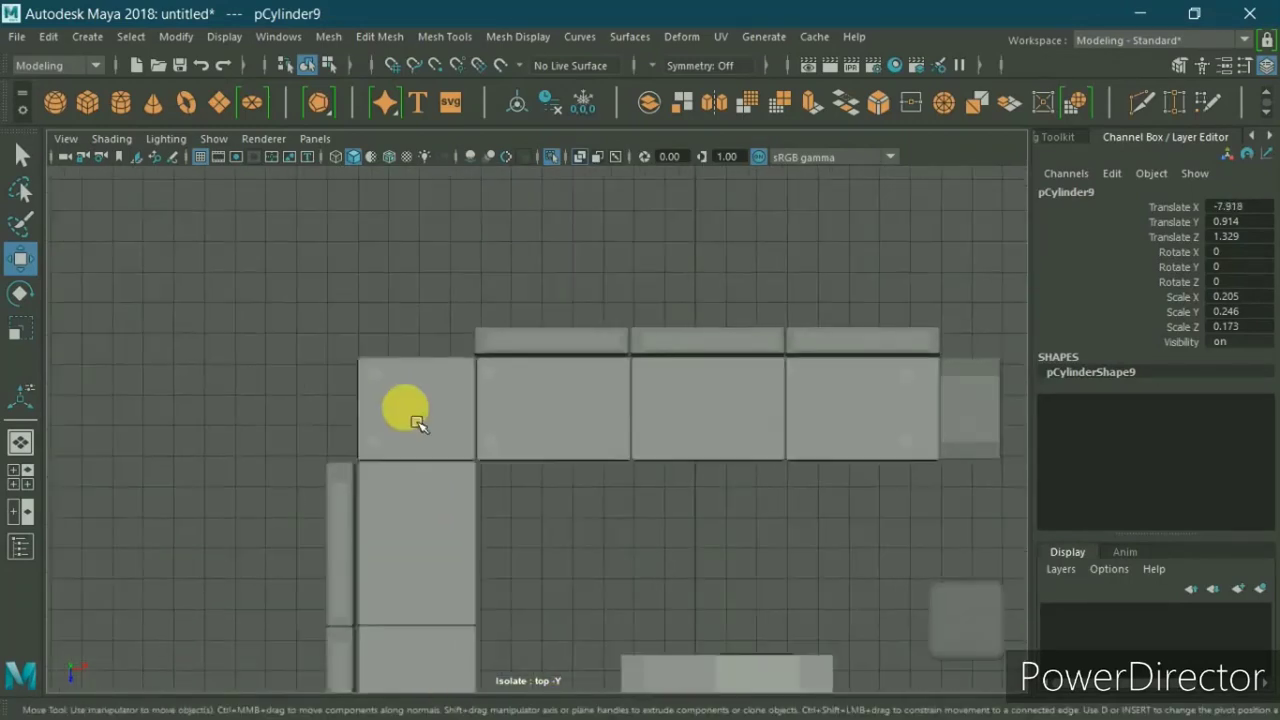
Step: Maximize the perspective view, end Isolate Select, and tumble to see the sofa, table and ottomans
key(space)
key(space)
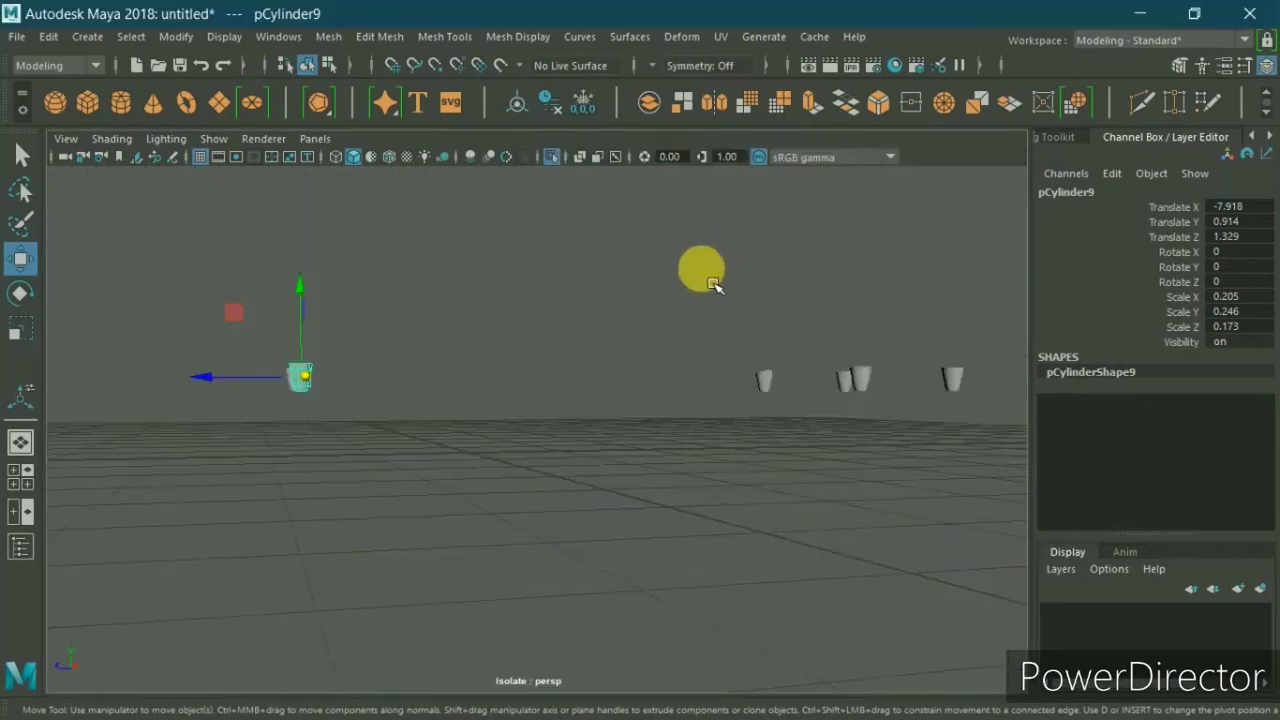
alt+drag(713, 284, 594, 163)
click(553, 158)
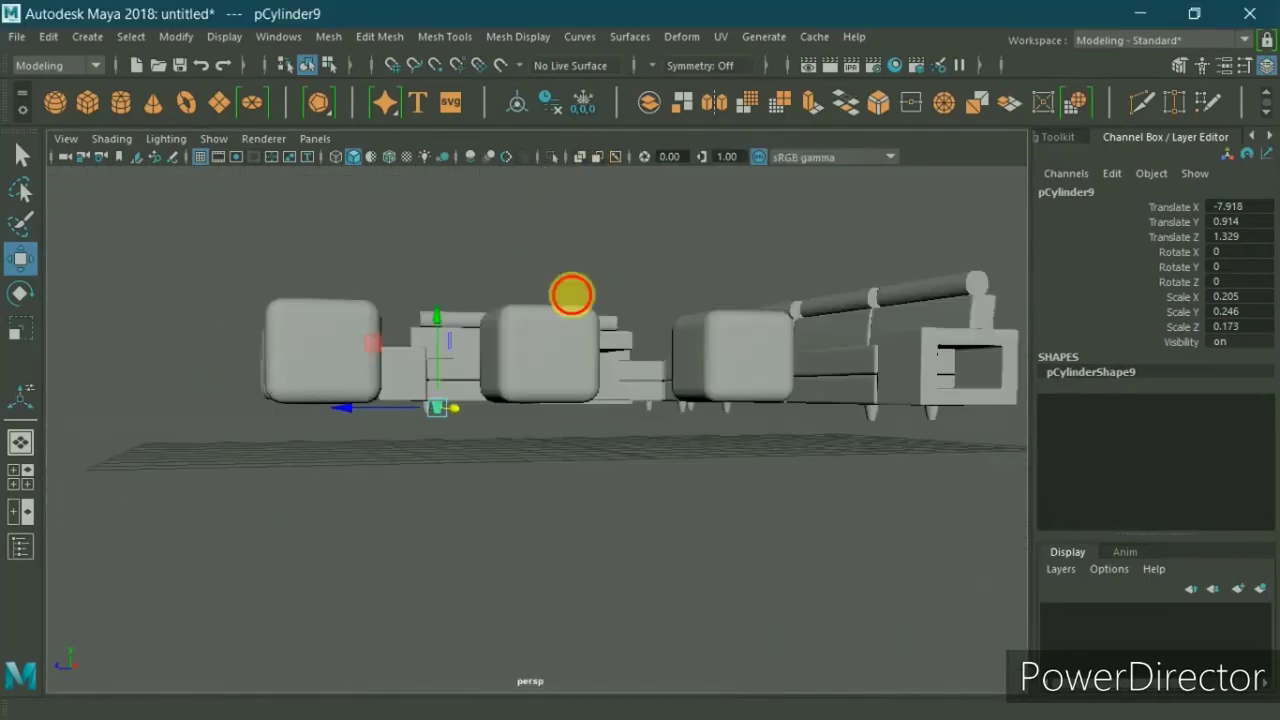
mouse_move(571, 294)
alt+mouse_down()
mouse_move(765, 318)
mouse_move(814, 260)
alt+mouse_up()
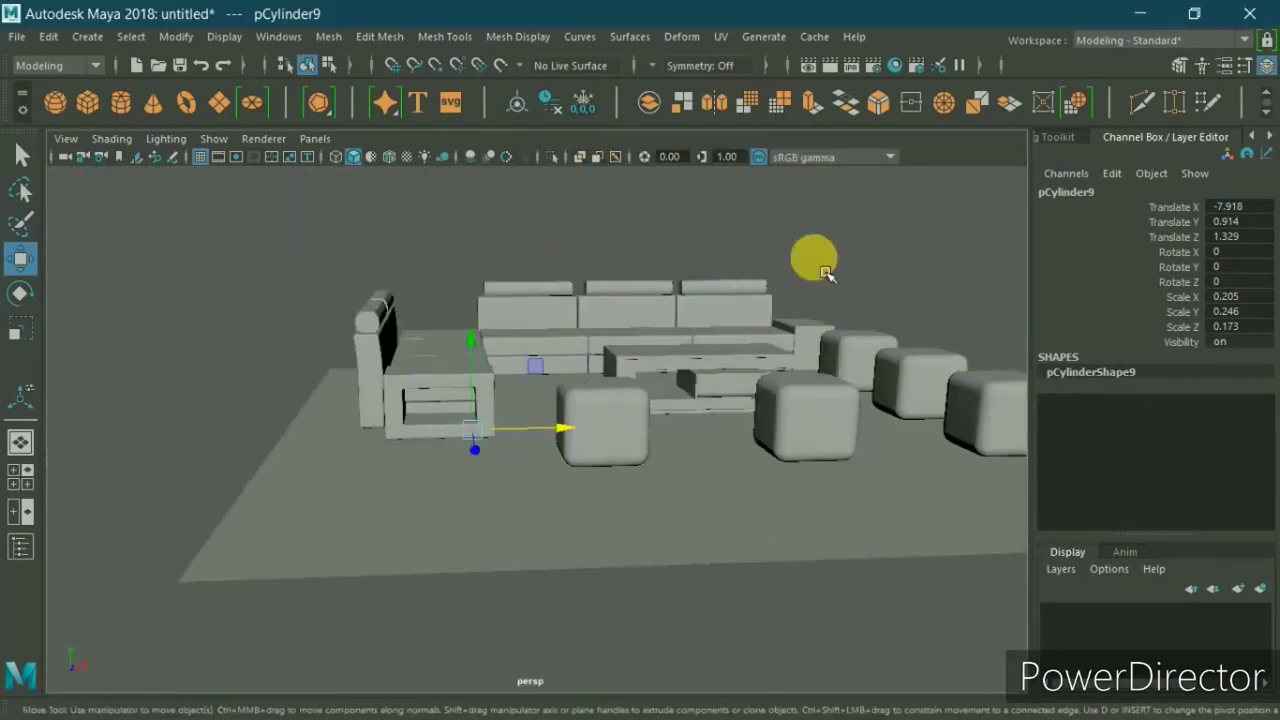
click(836, 191)
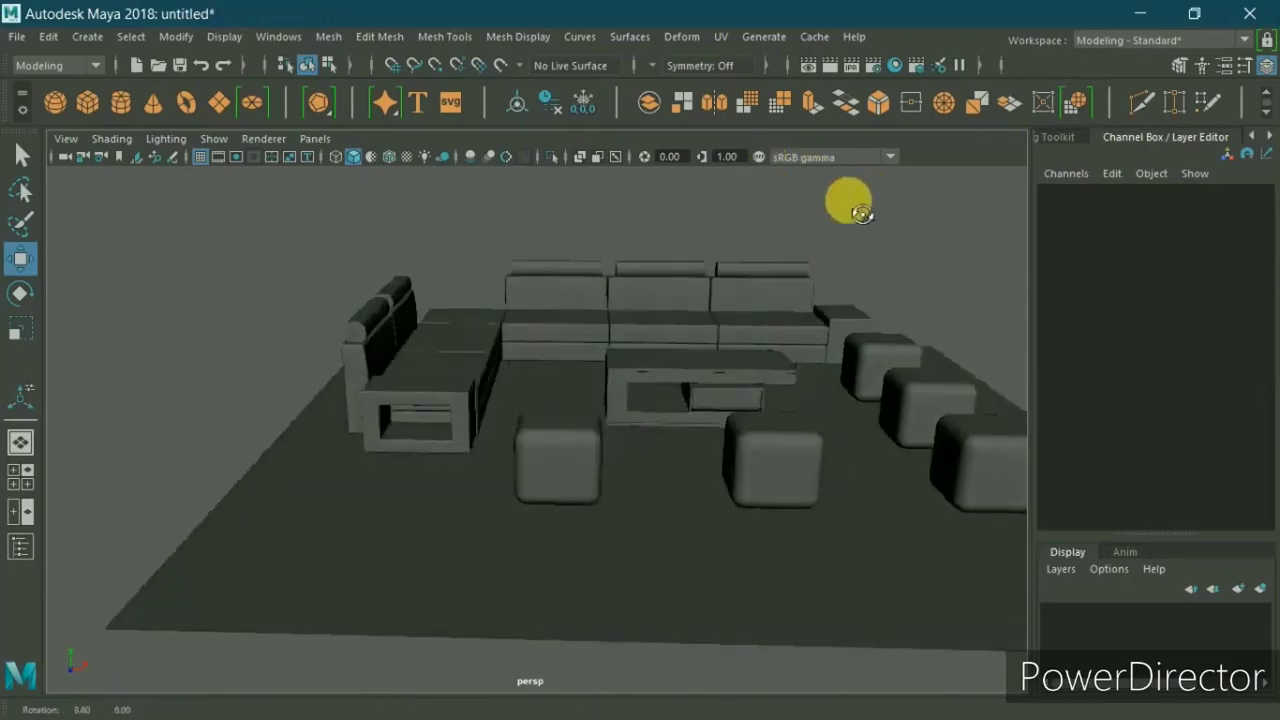